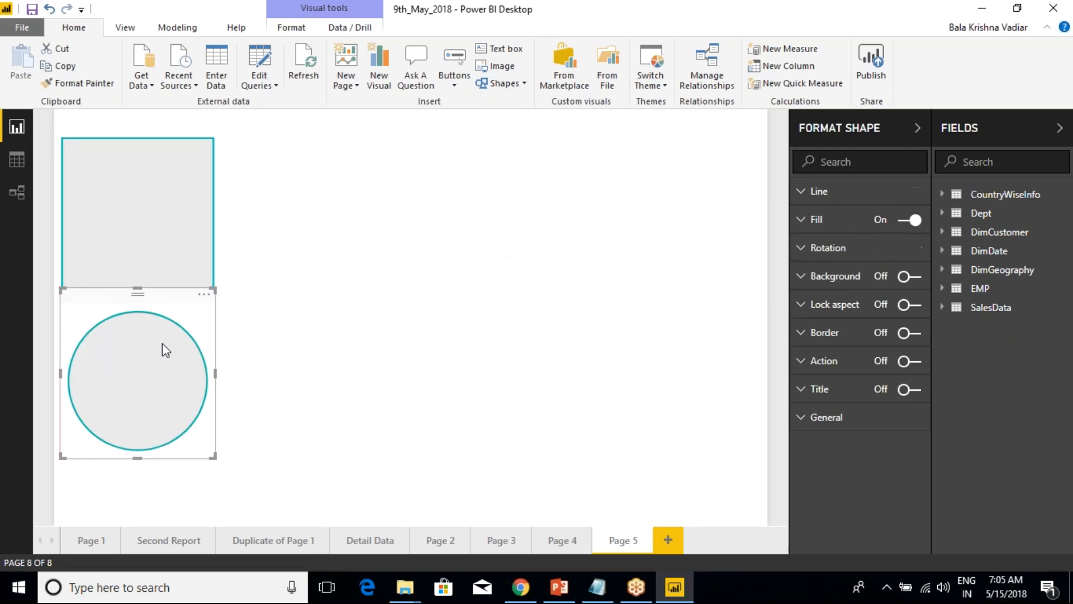
# Place the circle beside the rectangle, then add a line and a triangle shape in the same row.
pyautogui.click(425, 145)
pyautogui.click(522, 85)
pyautogui.click(511, 137)
pyautogui.click(608, 195)
pyautogui.click(503, 83)
pyautogui.click(520, 155)
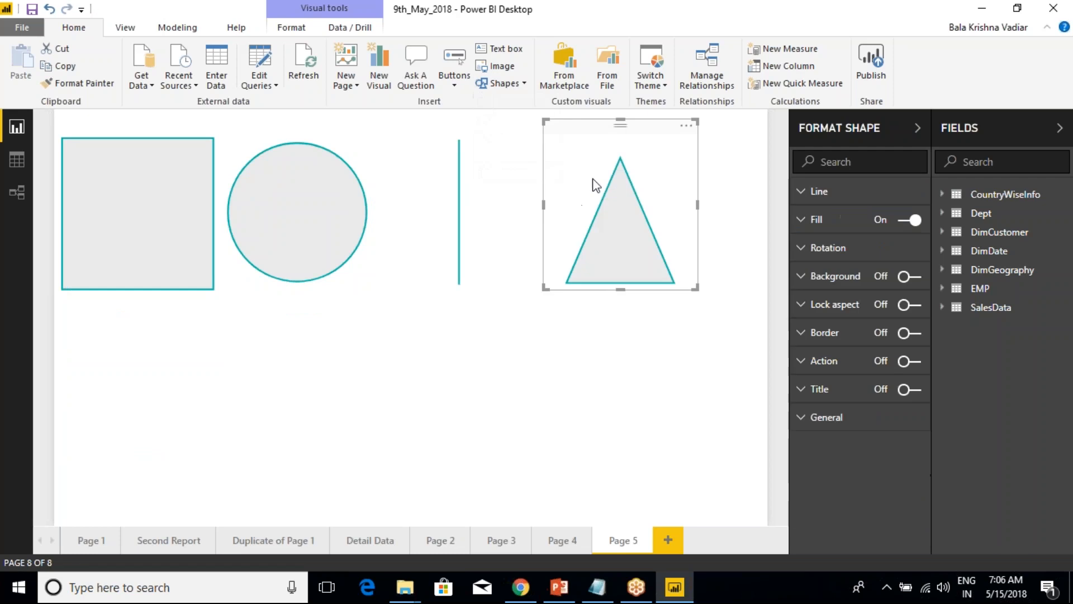
# Add an arrow shape and place it below the row of shapes, near the page's centre.
pyautogui.click(503, 83)
pyautogui.click(506, 84)
pyautogui.click(506, 84)
pyautogui.click(512, 171)
pyautogui.moveTo(198, 423); pyautogui.dragTo(457, 463)
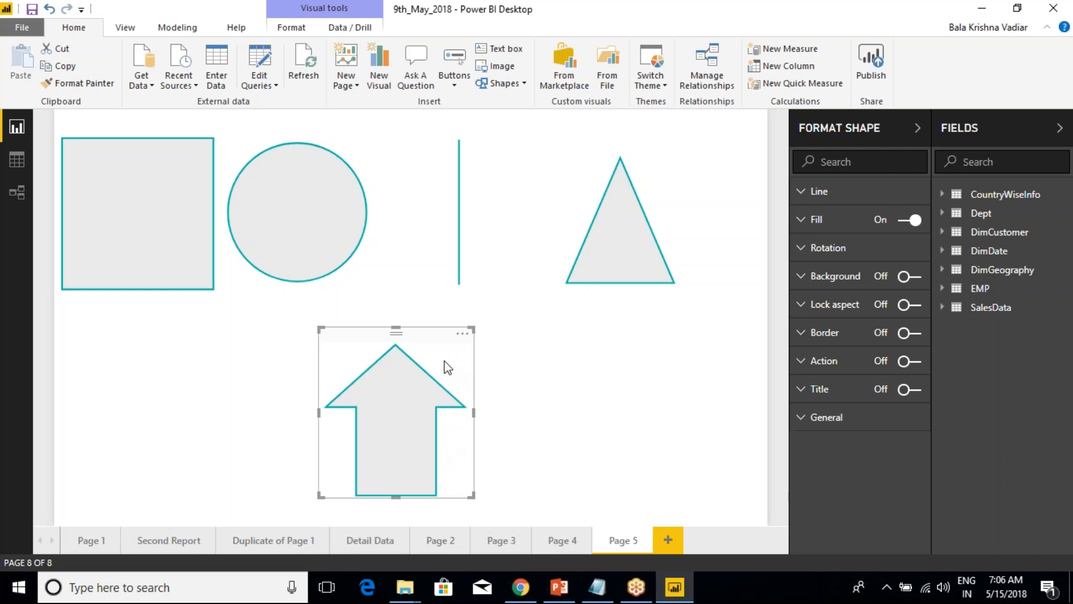
# Remove the arrow, triangle, circle and rectangle from the page.
pyautogui.click(463, 336)
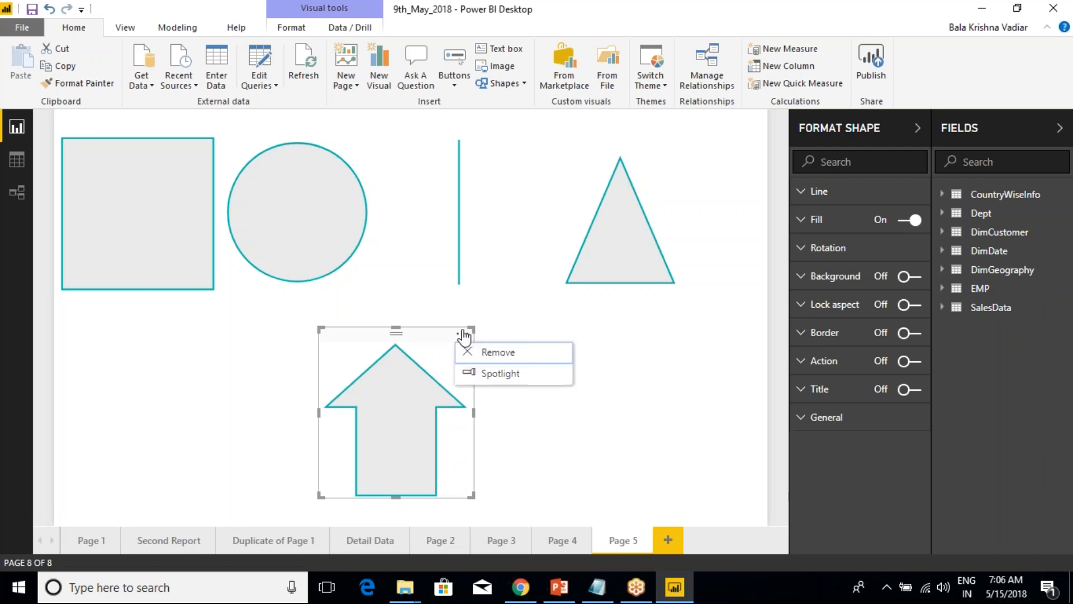
pyautogui.click(503, 358)
pyautogui.click(641, 166)
pyautogui.click(687, 126)
pyautogui.click(719, 143)
pyautogui.click(436, 132)
pyautogui.click(363, 125)
pyautogui.click(397, 146)
pyautogui.click(198, 144)
pyautogui.click(203, 126)
pyautogui.click(234, 147)
# Lengthen the vertical line to nearly the full page height and shift it toward the middle of the page.
pyautogui.click(451, 204)
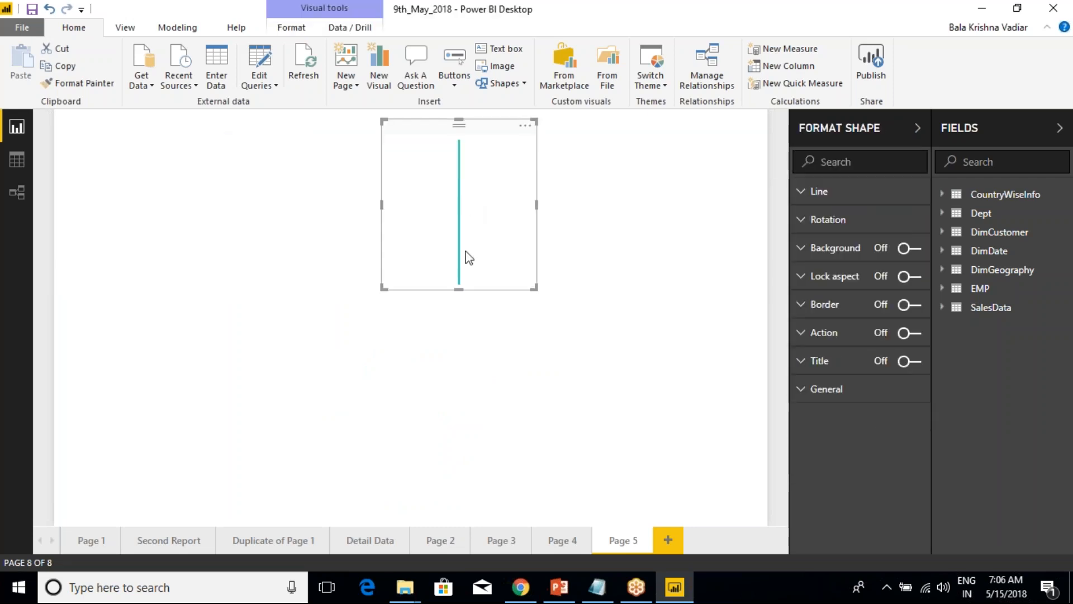
pyautogui.moveTo(459, 290); pyautogui.dragTo(447, 494)
pyautogui.moveTo(452, 249); pyautogui.dragTo(401, 249)
pyautogui.click(263, 227)
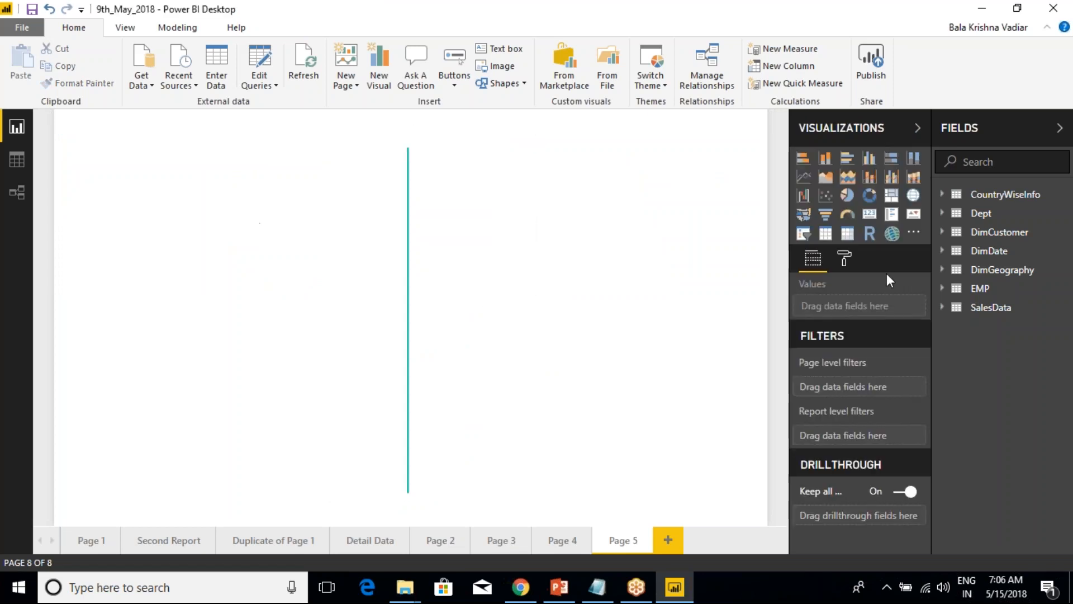
# Add a stacked column chart and enlarge it to fill the page area left of the line.
pyautogui.click(825, 159)
pyautogui.moveTo(212, 495); pyautogui.dragTo(380, 523)
pyautogui.click(542, 166)
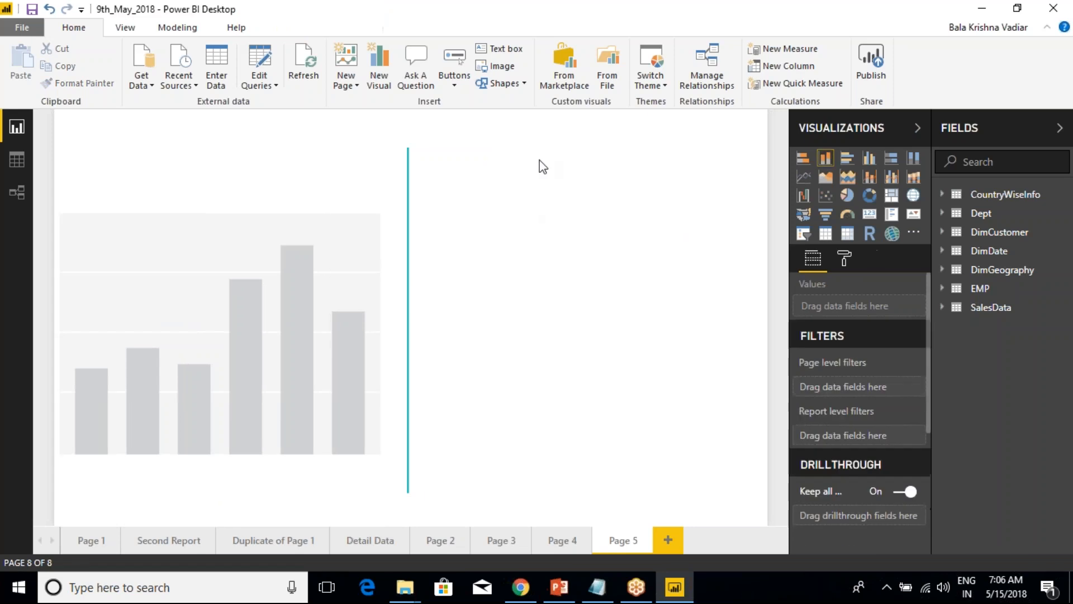
# Add a second stacked column chart, widened and positioned to fill the page area right of the line.
pyautogui.click(825, 158)
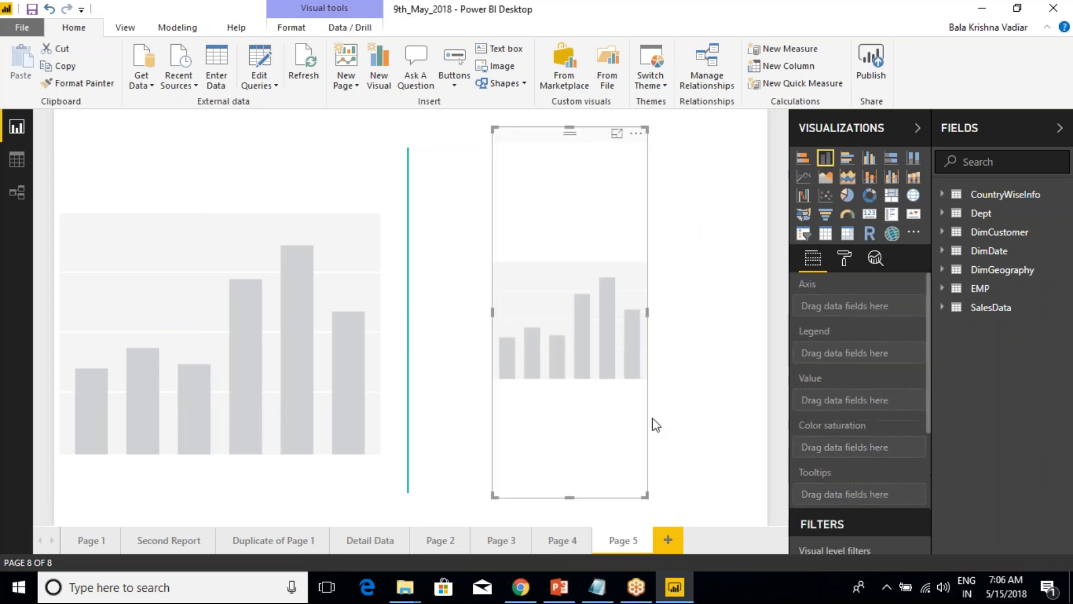
pyautogui.moveTo(647, 496); pyautogui.dragTo(759, 496)
pyautogui.click(481, 223)
pyautogui.click(505, 146)
pyautogui.moveTo(503, 141); pyautogui.dragTo(437, 134)
# Reposition the vertical line between the two charts and narrow its frame from both sides to fit the gap.
pyautogui.click(404, 175)
pyautogui.moveTo(413, 173); pyautogui.dragTo(403, 159)
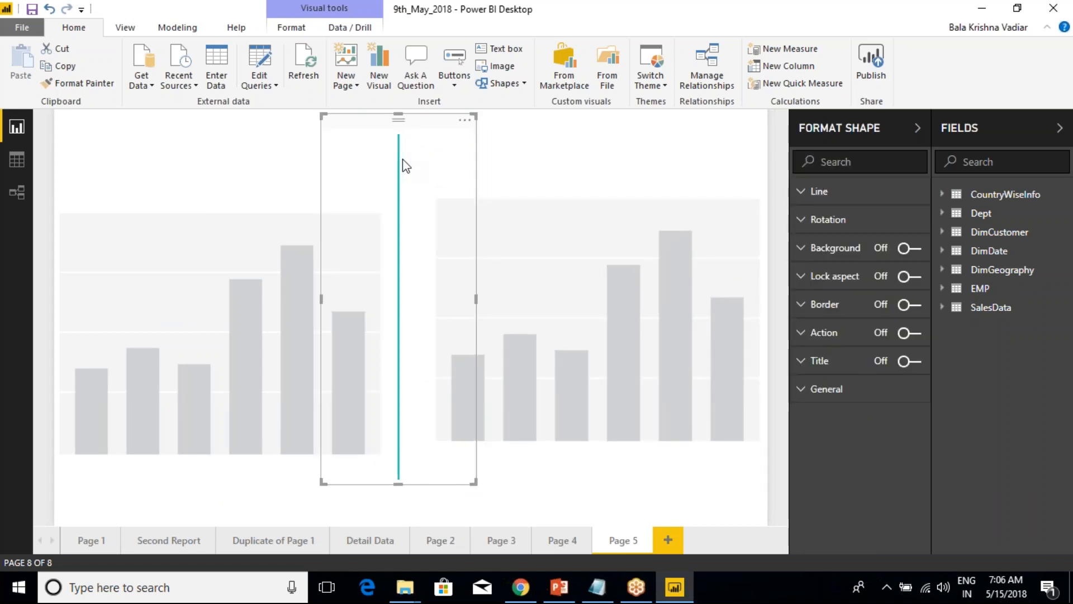
pyautogui.click(354, 196)
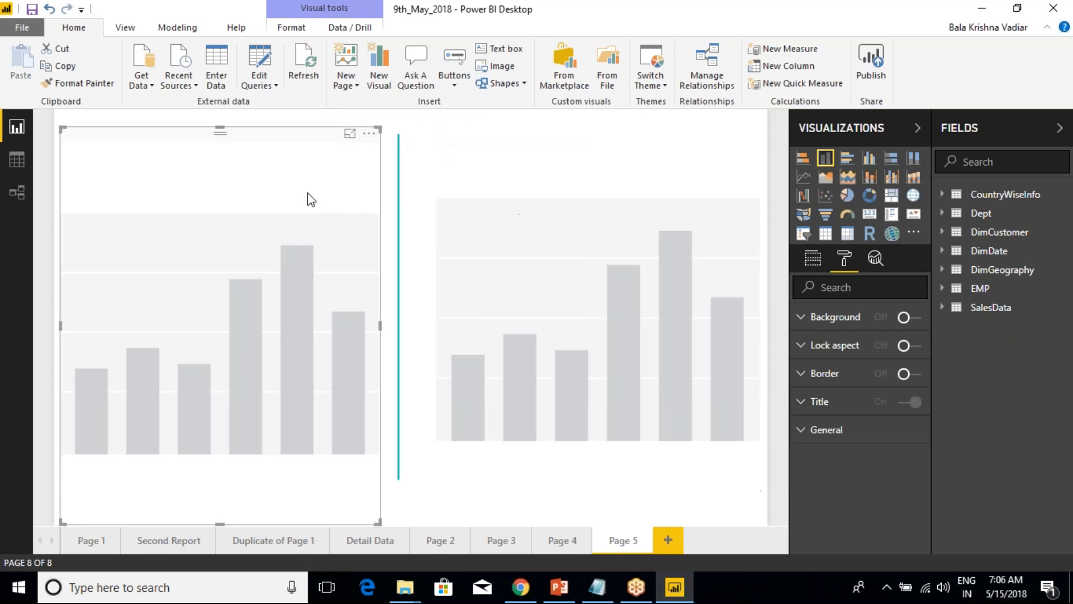
pyautogui.click(398, 179)
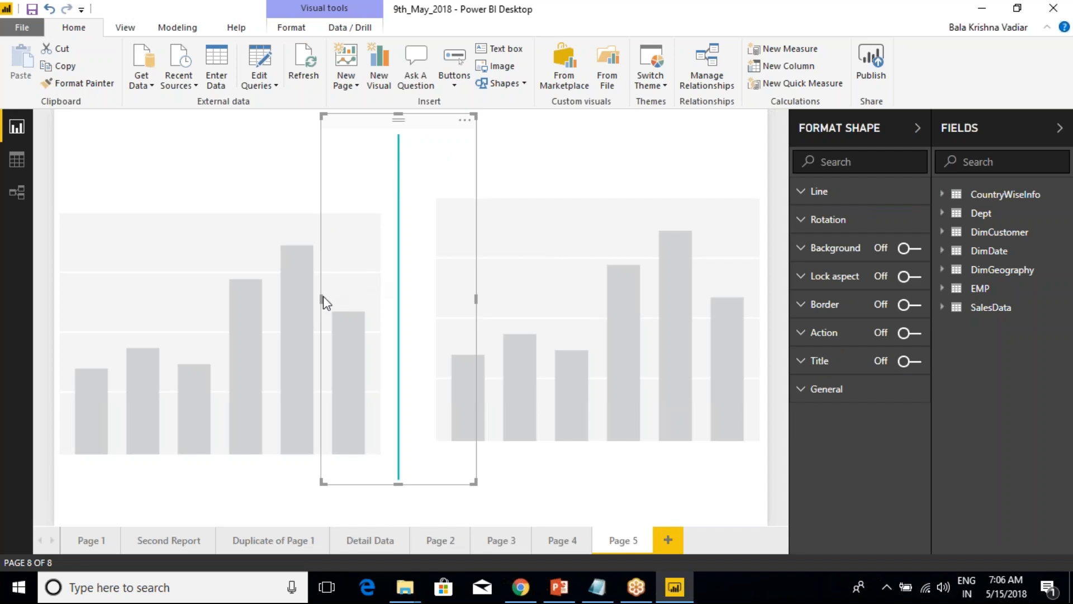
pyautogui.moveTo(323, 300); pyautogui.dragTo(384, 297)
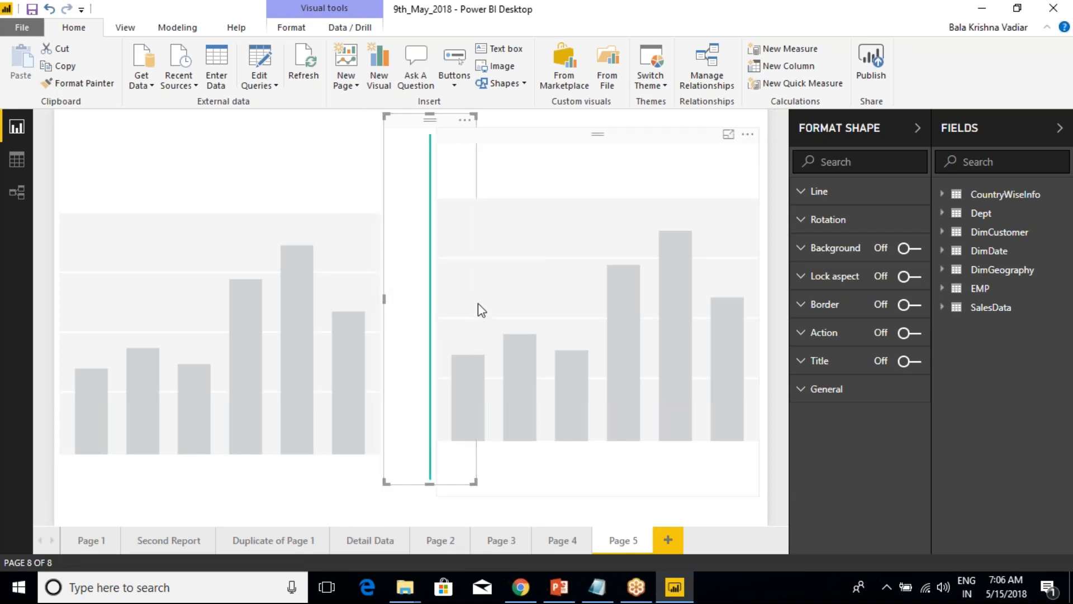
pyautogui.click(474, 305)
pyautogui.click(463, 302)
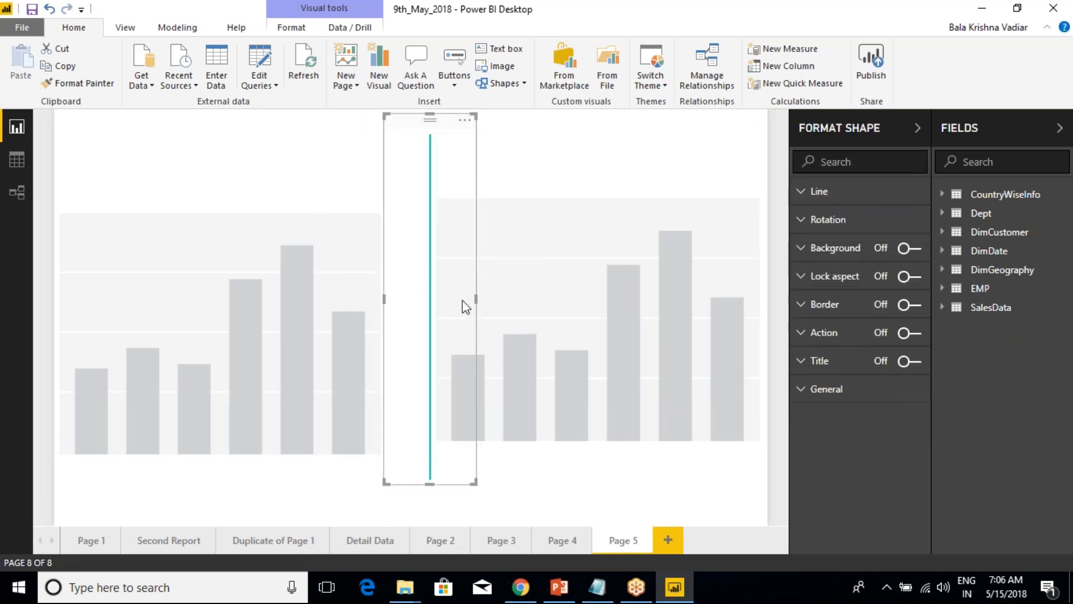
pyautogui.moveTo(475, 305); pyautogui.dragTo(436, 301)
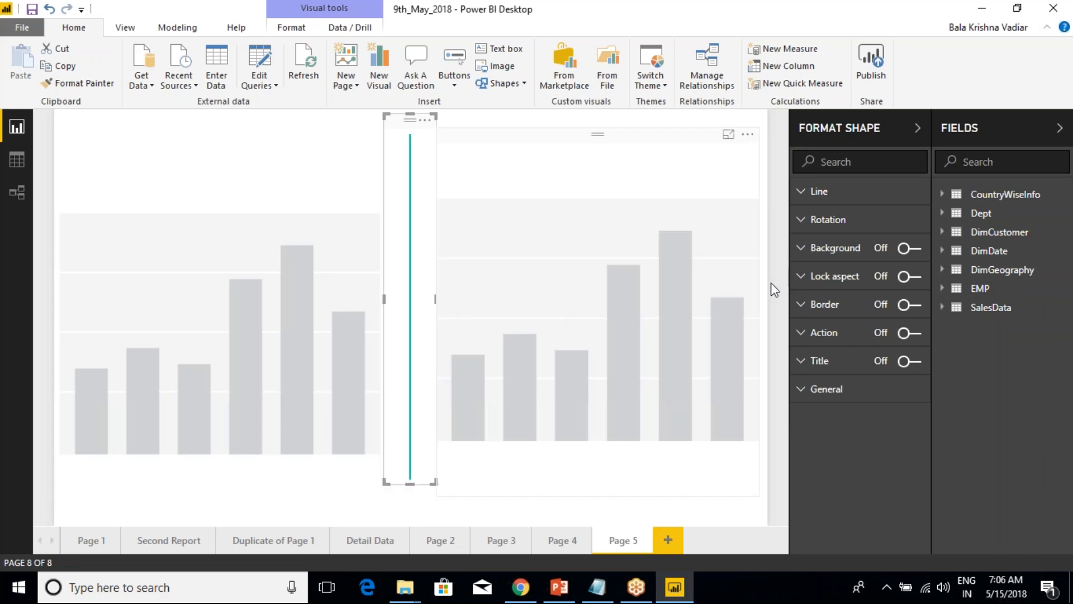
# Set the line shape's weight to 6 pt.
pyautogui.click(805, 193)
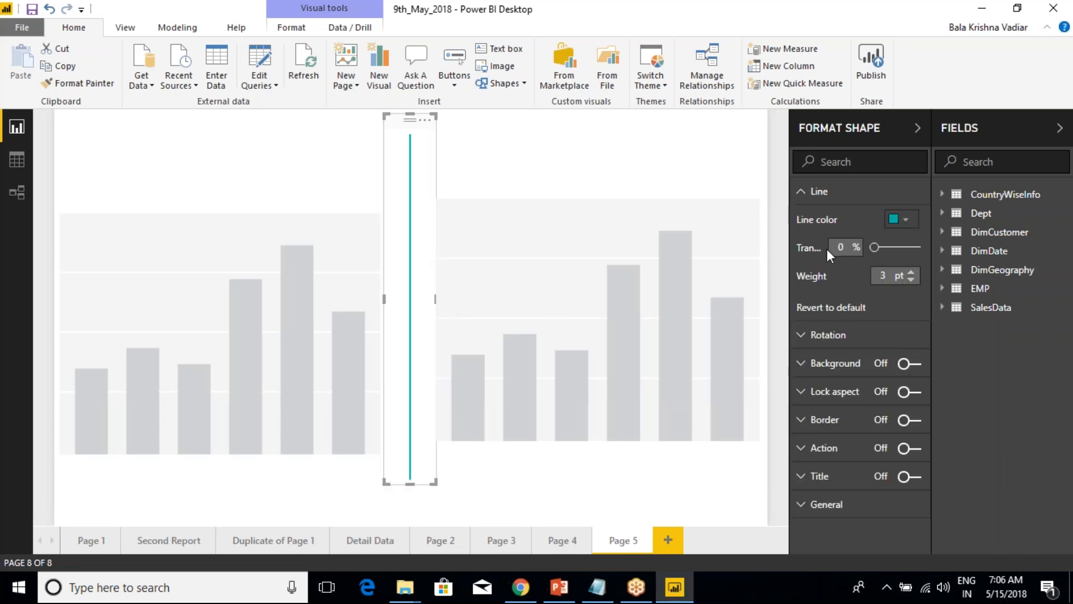
pyautogui.click(910, 272)
pyautogui.click(910, 273)
pyautogui.click(911, 273)
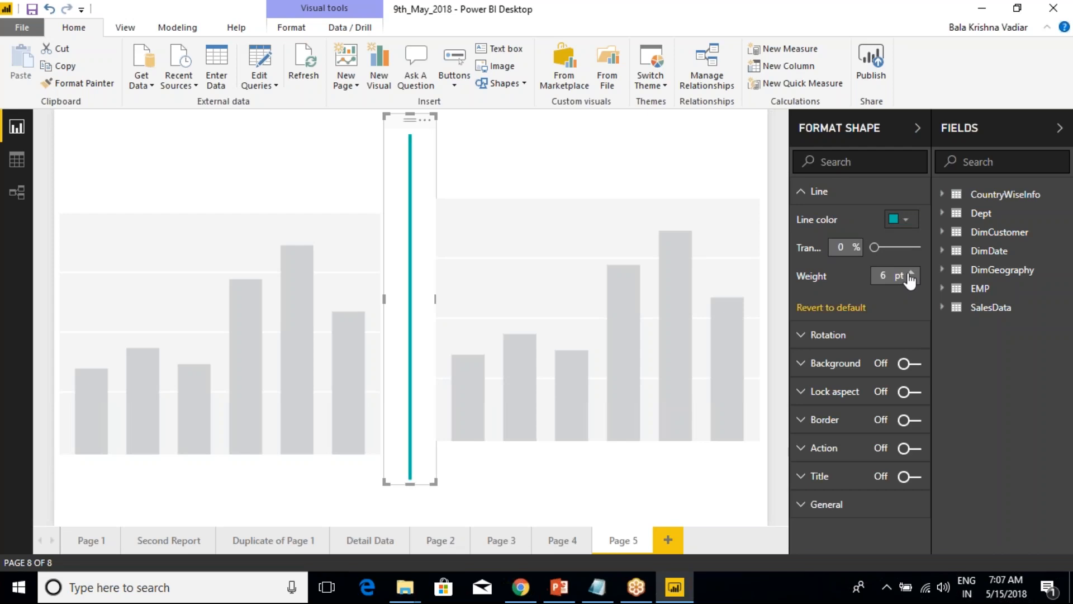
pyautogui.click(803, 193)
# Try rotating the line shape and return its rotation to 0°.
pyautogui.click(801, 222)
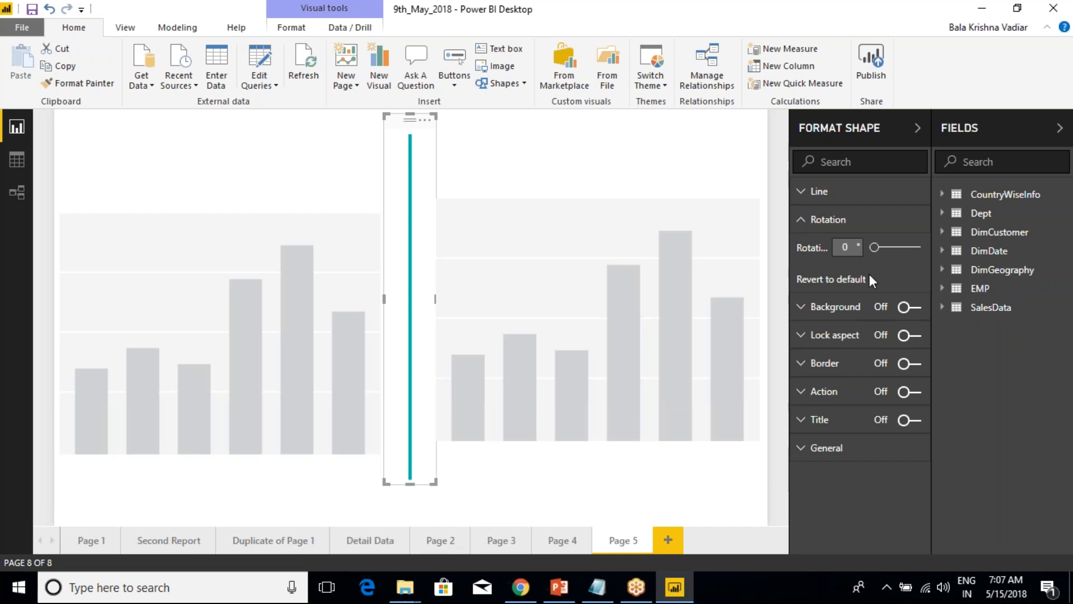
pyautogui.moveTo(877, 252)
pyautogui.mouseDown()
pyautogui.moveTo(912, 255)
pyautogui.moveTo(872, 255)
pyautogui.mouseUp()
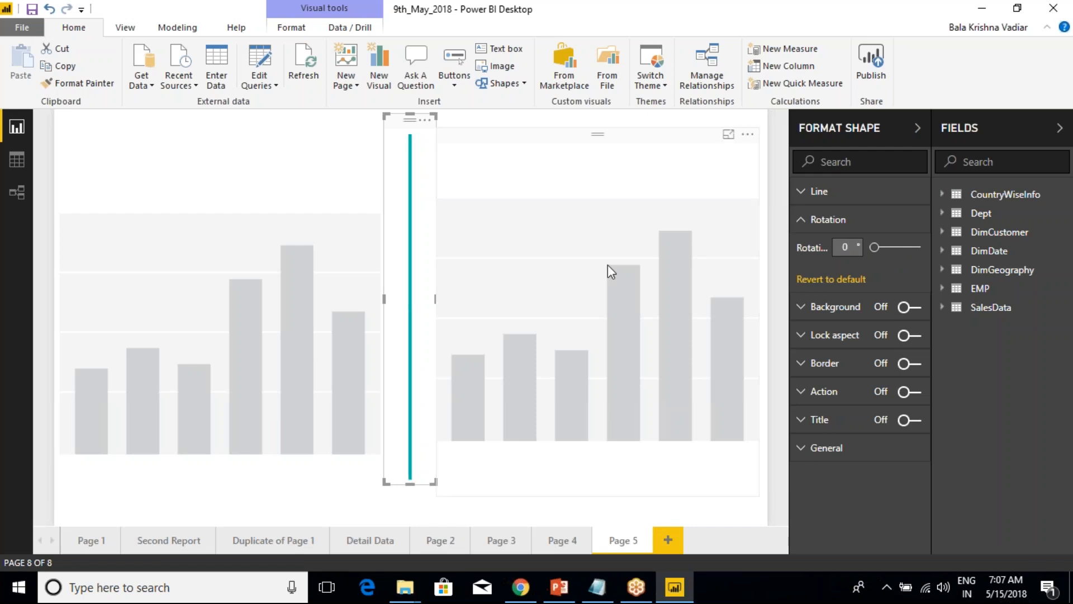
pyautogui.click(803, 220)
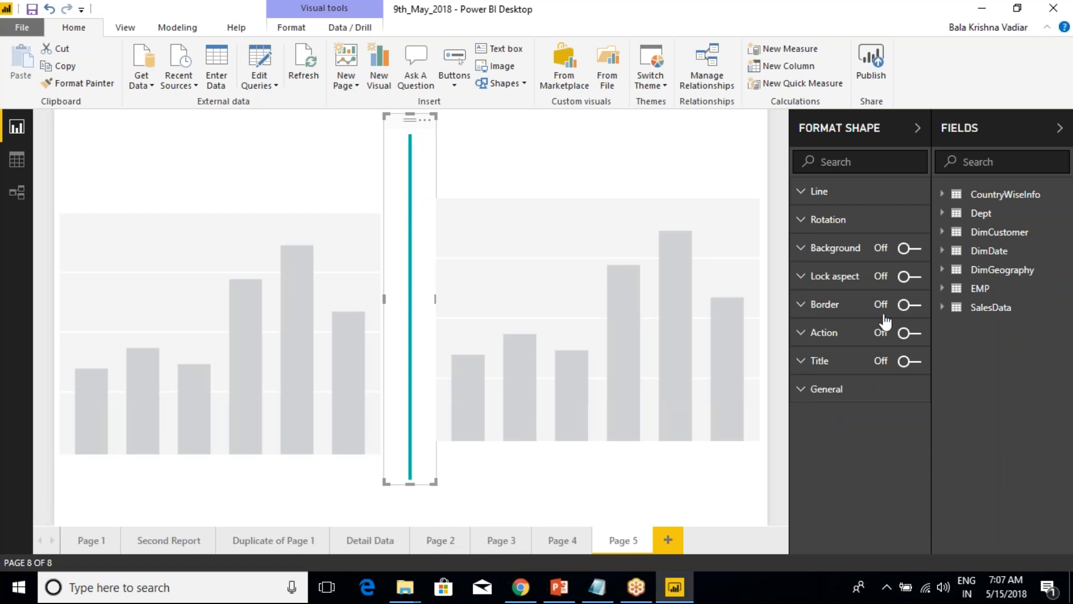
# Turn on the border around the line shape and inspect it with the line deselected.
pyautogui.click(913, 306)
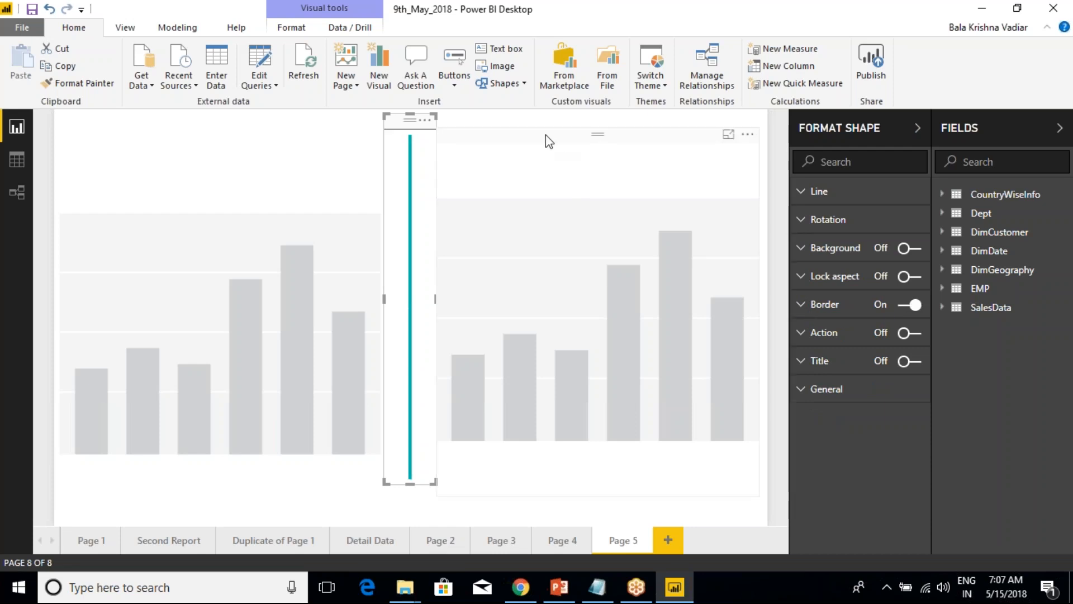
pyautogui.click(532, 123)
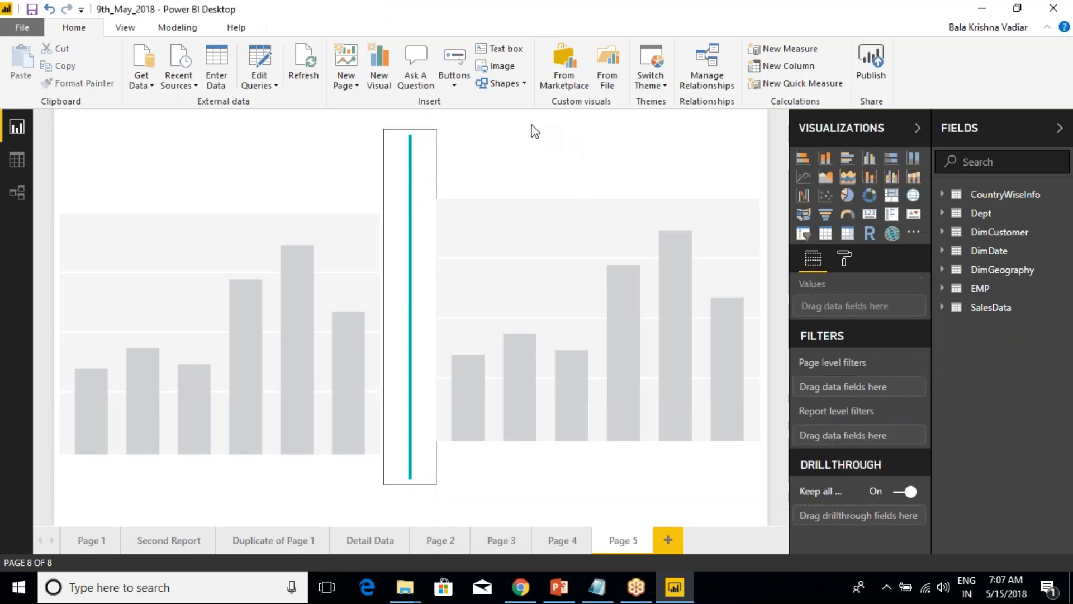
pyautogui.click(393, 160)
pyautogui.click(559, 207)
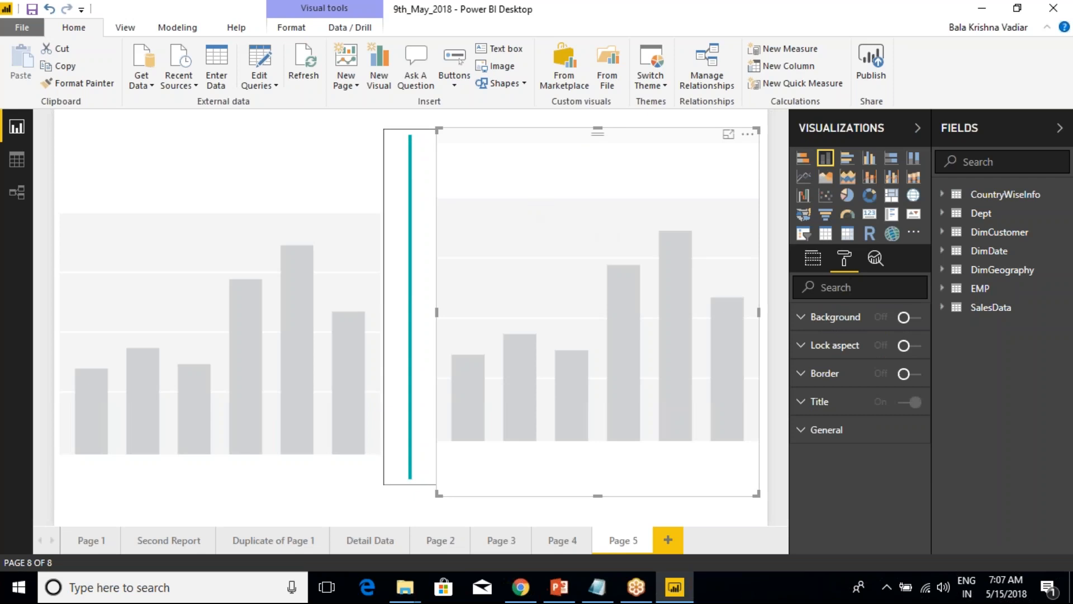
# Collapse the visualization settings to widen the canvas and add an arrow shape over the first chart.
pyautogui.click(918, 130)
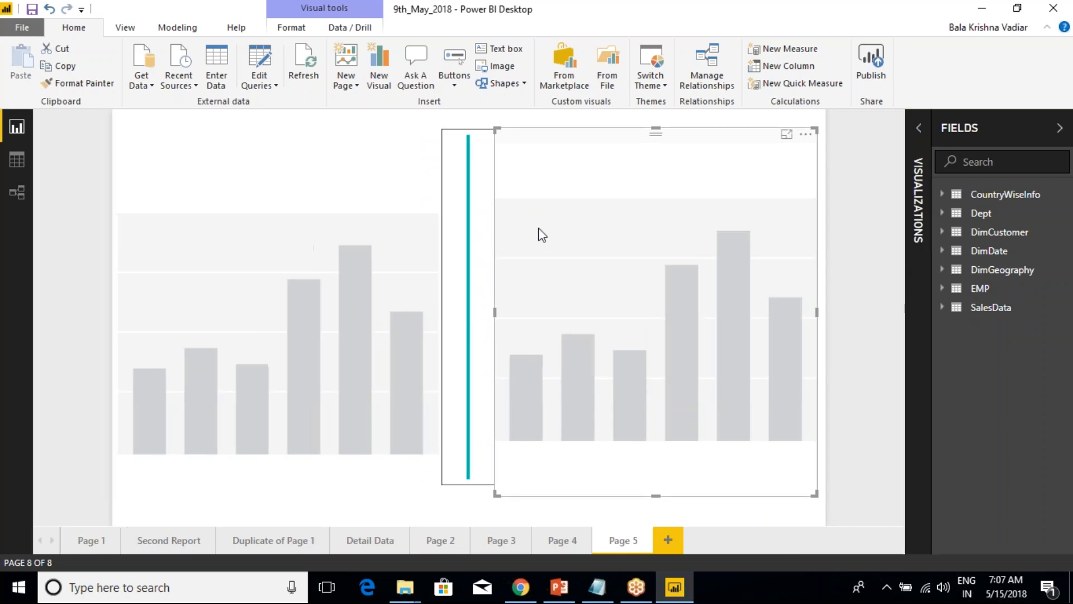
pyautogui.click(532, 117)
pyautogui.click(524, 85)
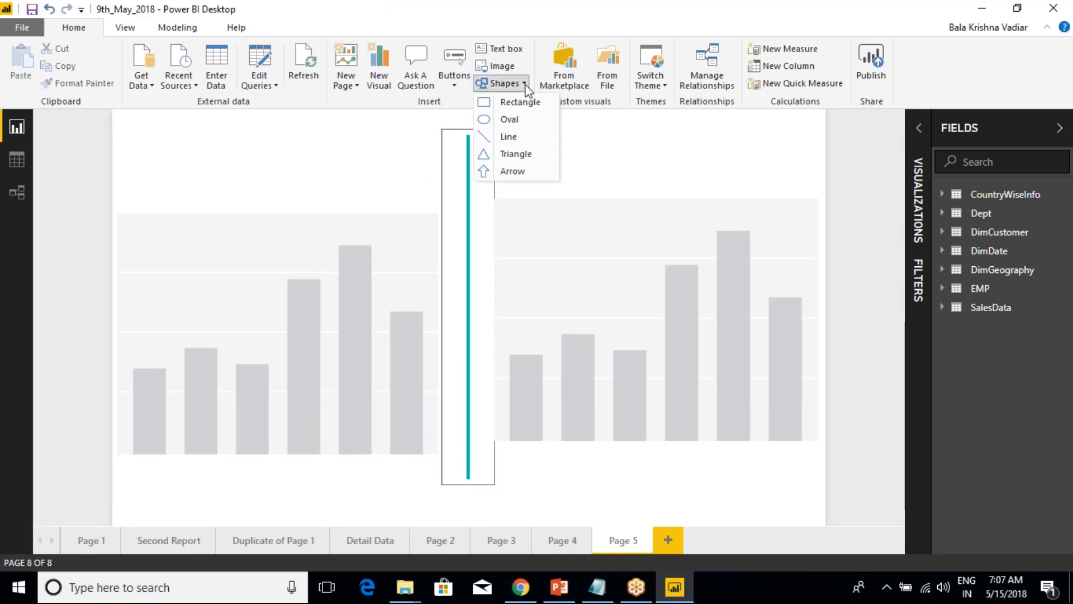
pyautogui.click(511, 178)
pyautogui.moveTo(285, 259); pyautogui.dragTo(339, 221)
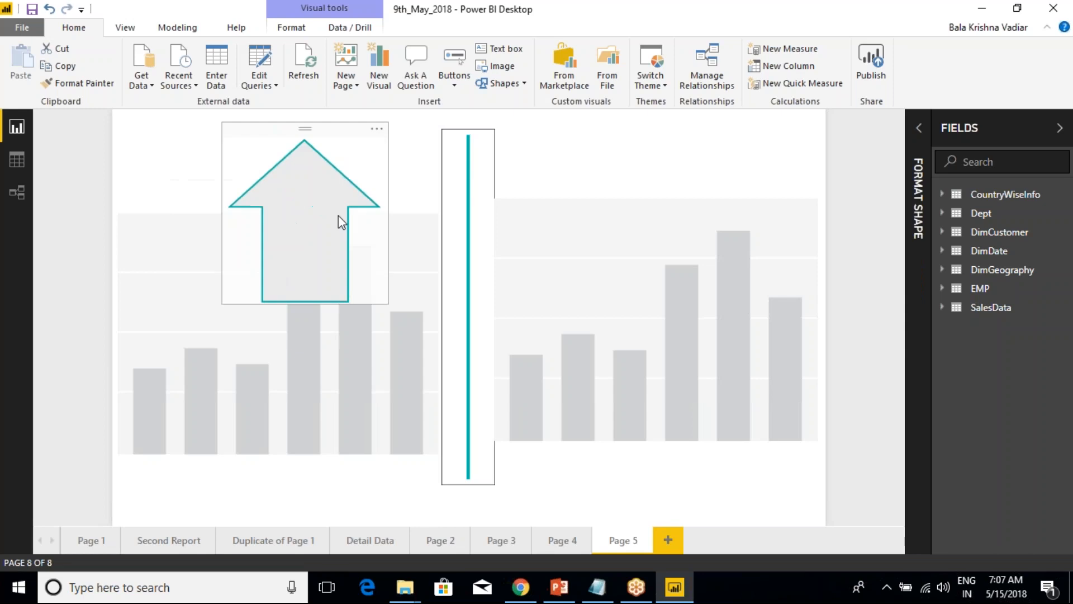
# Remove the vertical line between the two charts.
pyautogui.click(453, 194)
pyautogui.click(483, 119)
pyautogui.click(511, 137)
# Shrink the arrow shape and move it to the top of the page, above the charts.
pyautogui.moveTo(330, 180); pyautogui.dragTo(491, 284)
pyautogui.click(295, 243)
pyautogui.click(434, 330)
pyautogui.click(417, 185)
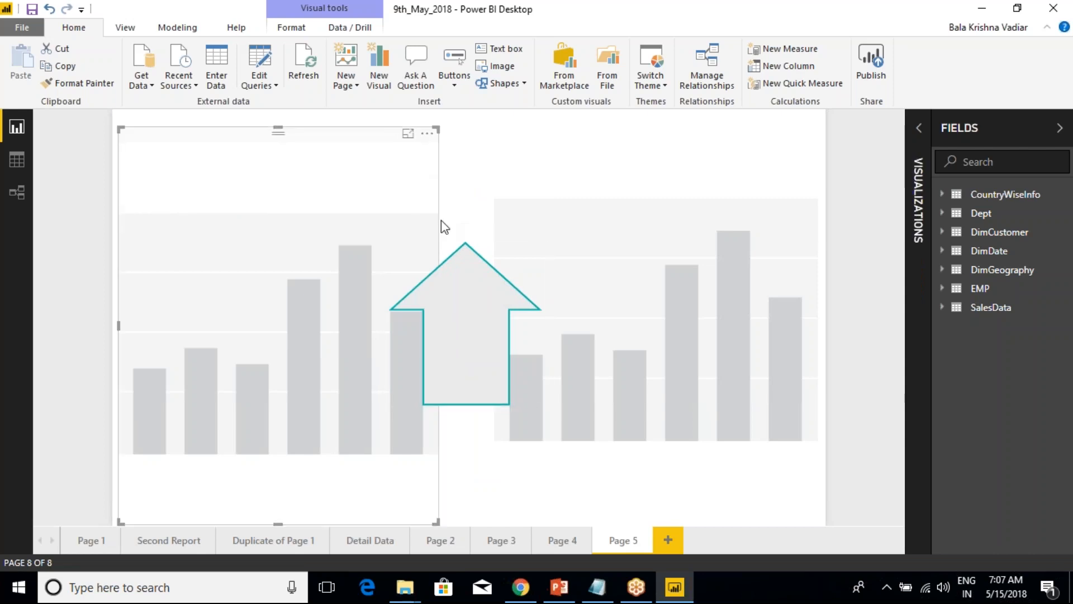
pyautogui.moveTo(488, 290); pyautogui.dragTo(498, 163)
pyautogui.moveTo(567, 290); pyautogui.dragTo(452, 182)
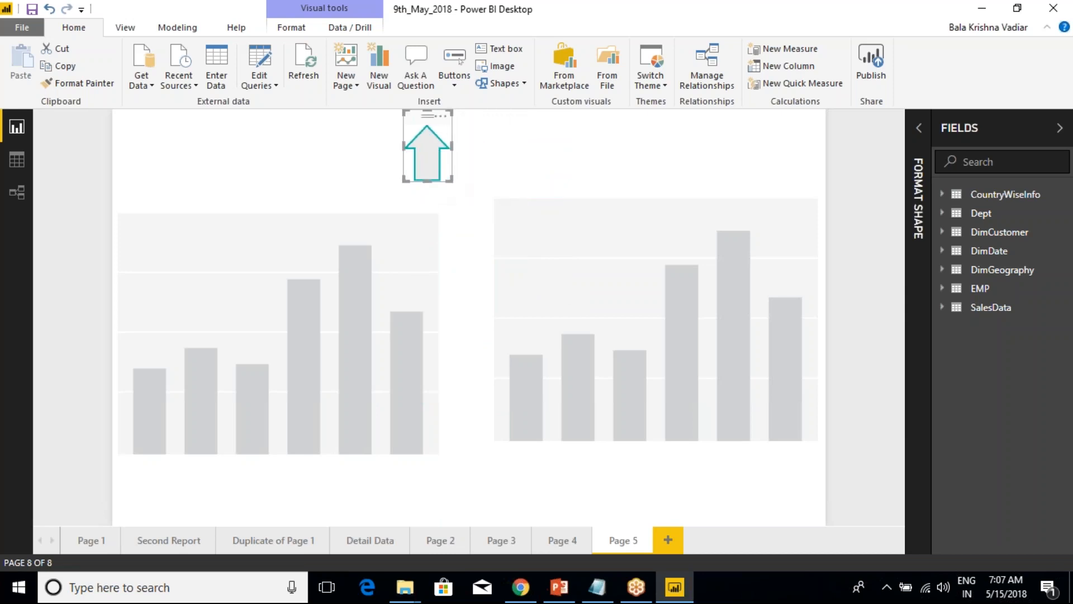
# Turn on the arrow shape's action and set its type to Back.
pyautogui.click(919, 128)
pyautogui.click(808, 361)
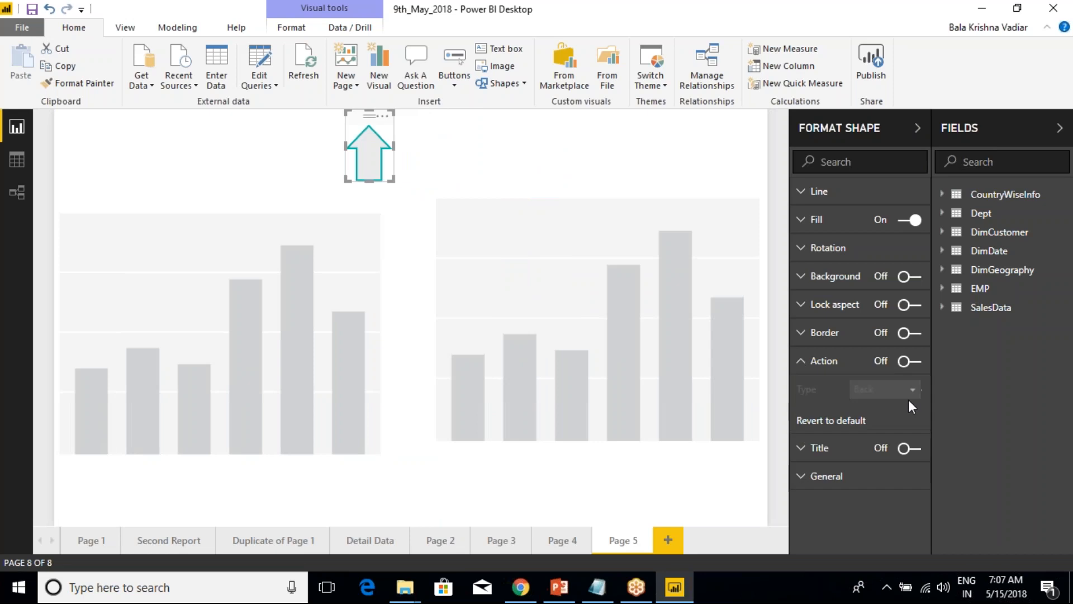
pyautogui.click(910, 361)
pyautogui.click(895, 389)
pyautogui.click(886, 411)
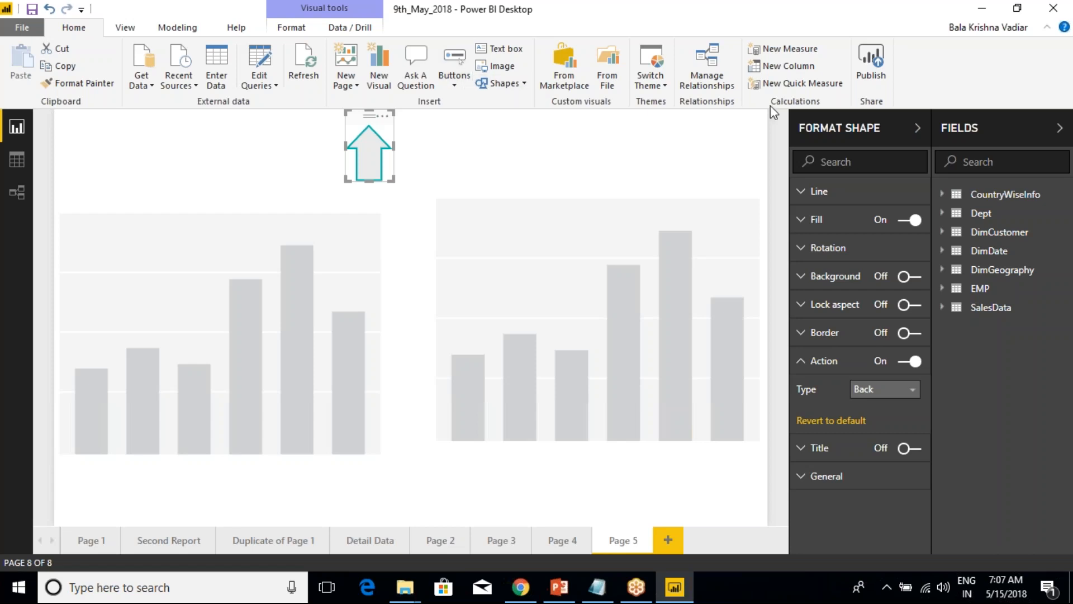
# Remove the arrow shape from the top of the page.
pyautogui.click(870, 22)
pyautogui.click(523, 84)
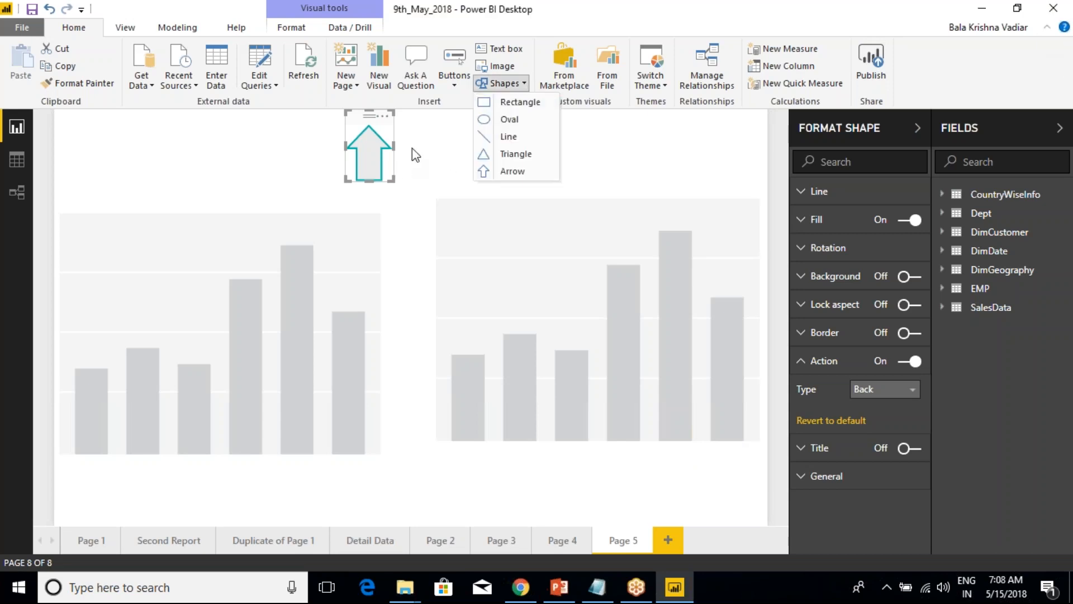
pyautogui.click(386, 116)
pyautogui.click(386, 116)
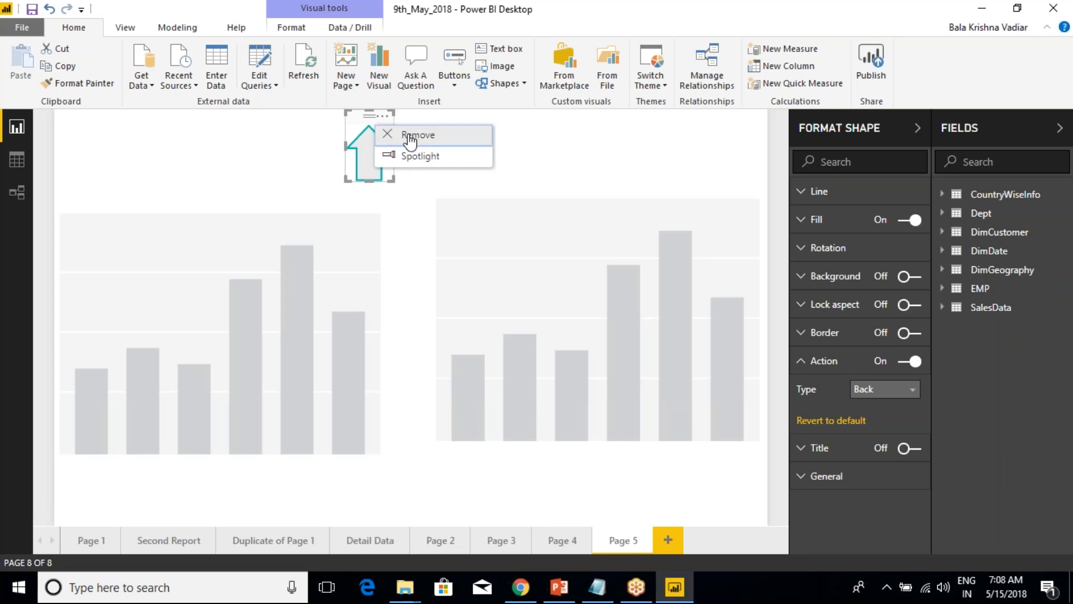
pyautogui.click(405, 134)
# Remove both empty column charts from Page 5.
pyautogui.click(326, 187)
pyautogui.click(369, 133)
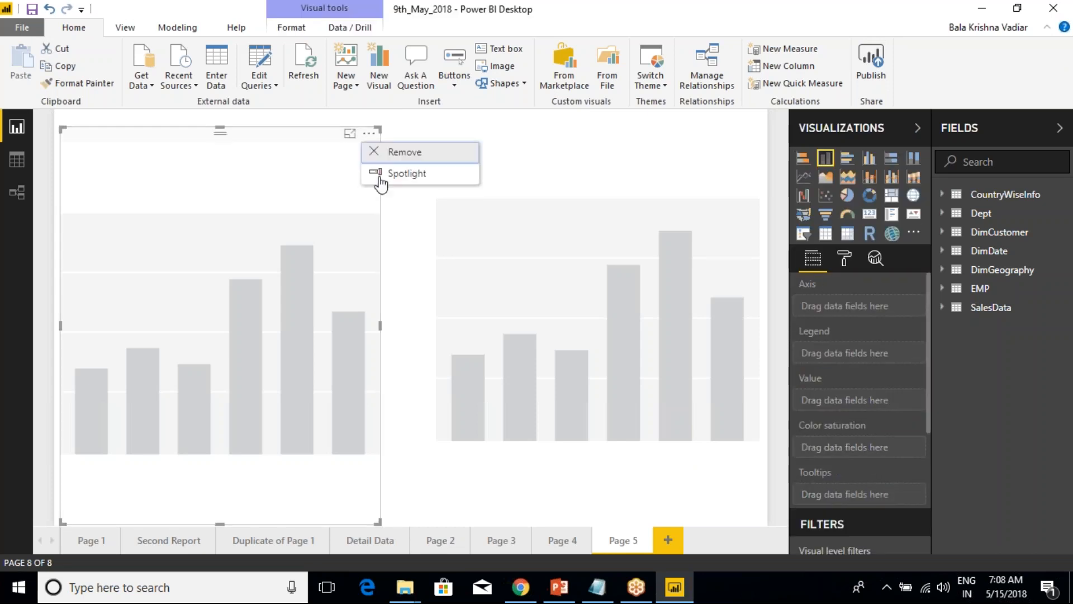
pyautogui.click(408, 161)
pyautogui.click(637, 211)
pyautogui.click(748, 135)
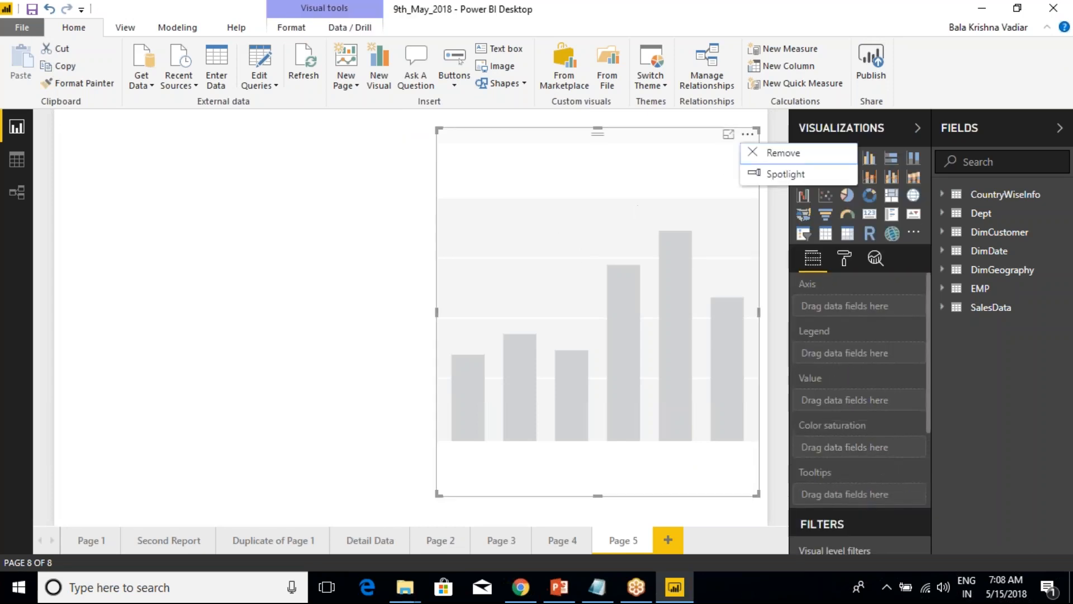
pyautogui.click(765, 159)
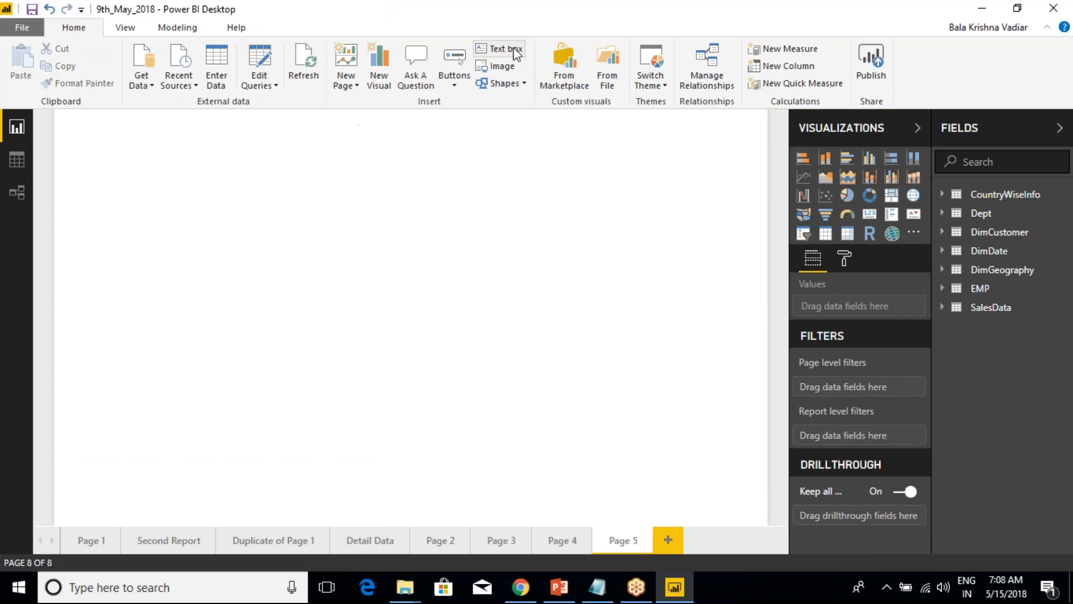
# On Page 1, move the country slicer, the SalesAmount card and the OrderQuantity pie chart down to free space above them.
pyautogui.click(81, 548)
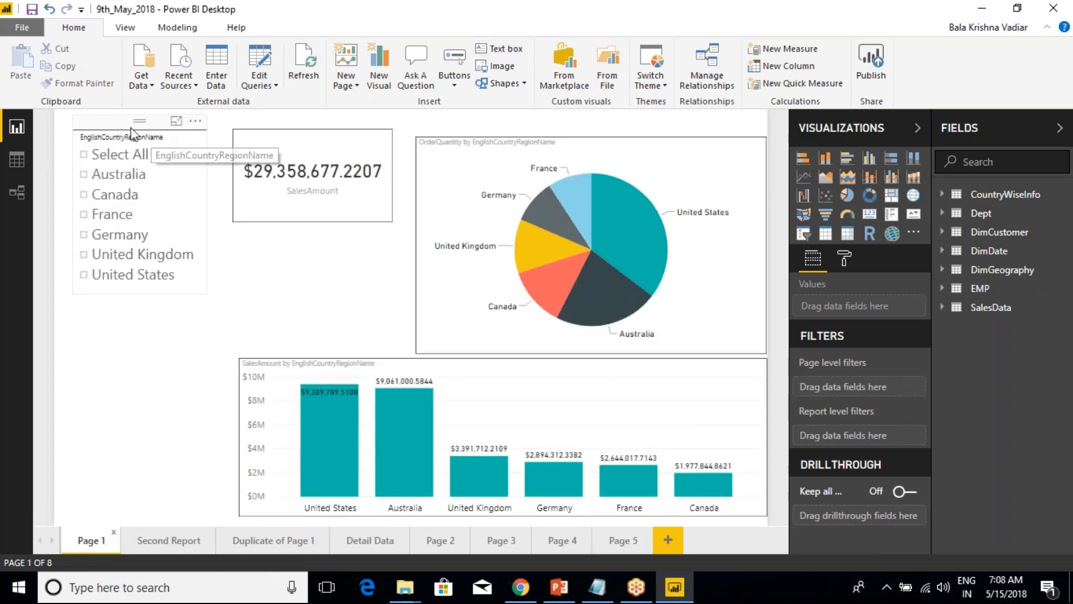
pyautogui.moveTo(109, 146); pyautogui.dragTo(98, 193)
pyautogui.moveTo(264, 131); pyautogui.dragTo(250, 183)
pyautogui.moveTo(465, 147); pyautogui.dragTo(465, 201)
pyautogui.click(288, 139)
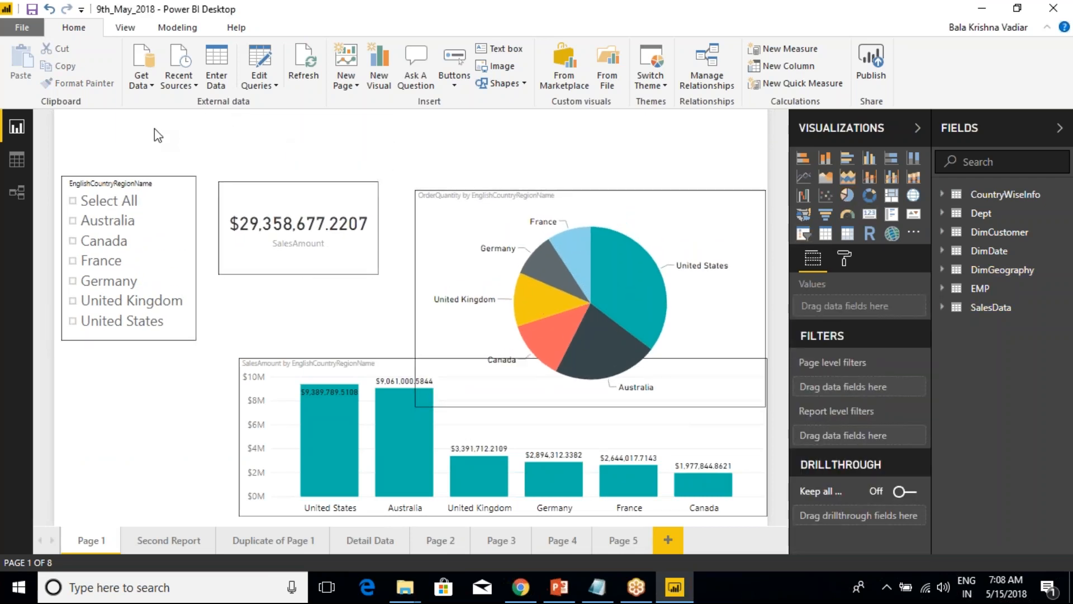
# Insert a text box as a thin banner across the top of Page 1 and nudge the OrderQuantity pie chart up and left.
pyautogui.moveTo(69, 116)
pyautogui.mouseDown()
pyautogui.moveTo(114, 133)
pyautogui.moveTo(495, 173)
pyautogui.moveTo(743, 172)
pyautogui.mouseUp()
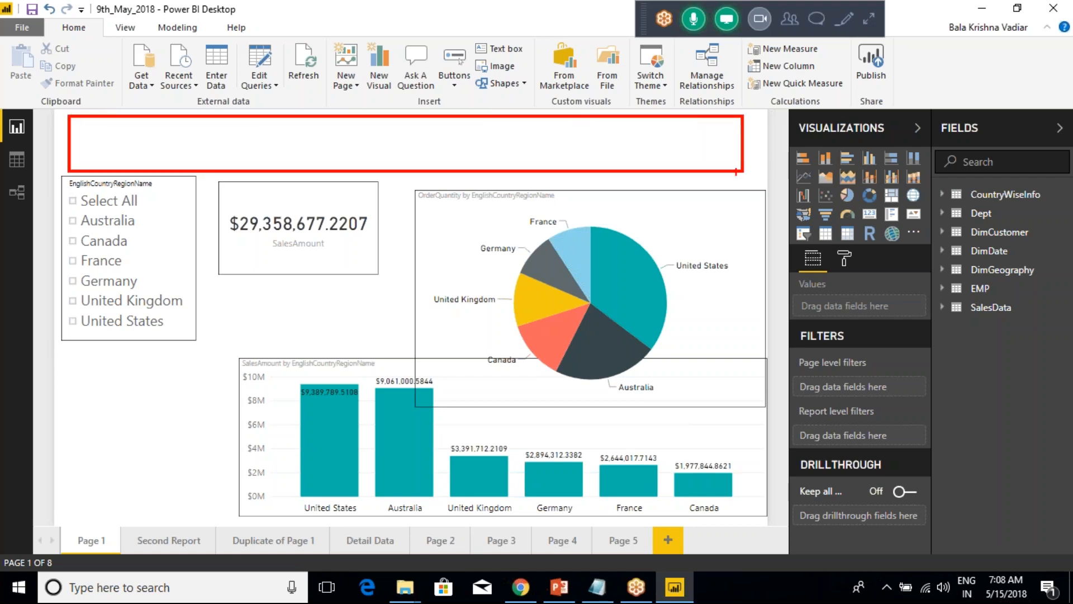
pyautogui.press('Escape')
pyautogui.click(499, 53)
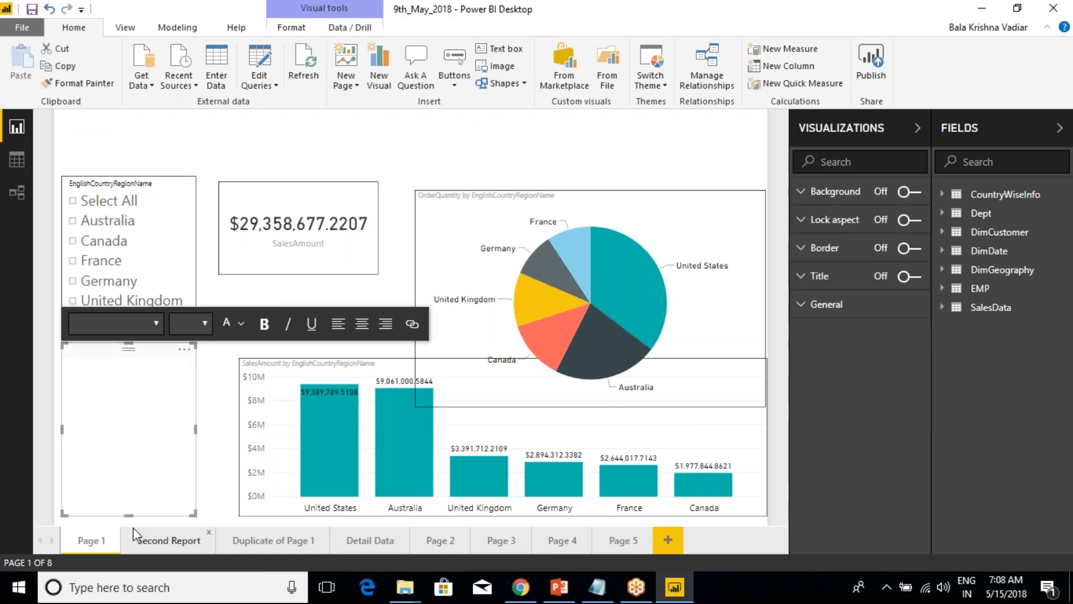
pyautogui.moveTo(129, 514); pyautogui.dragTo(128, 373)
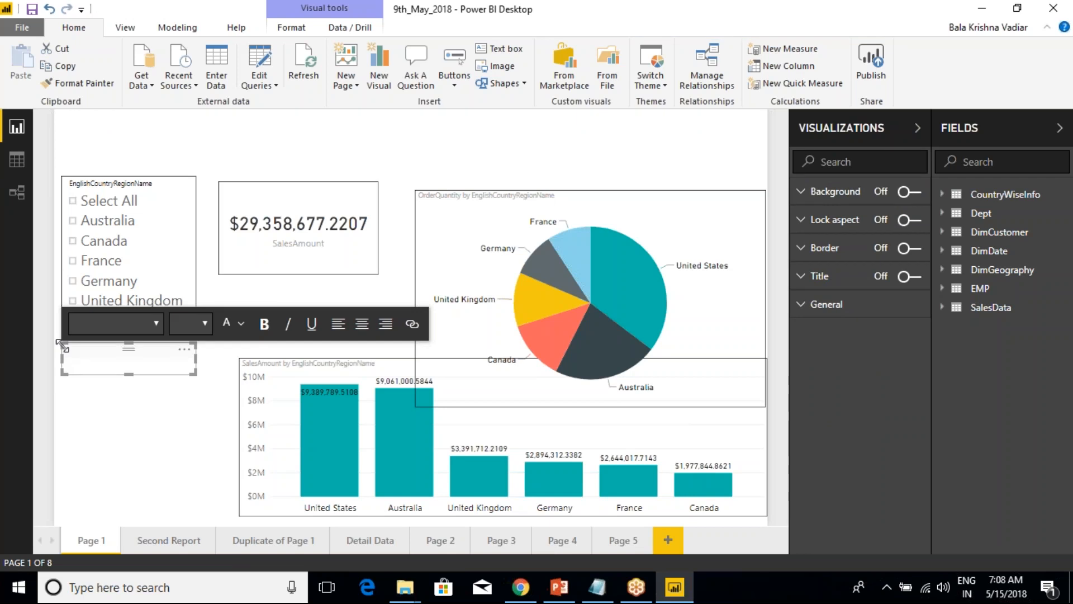
pyautogui.click(131, 378)
pyautogui.click(143, 372)
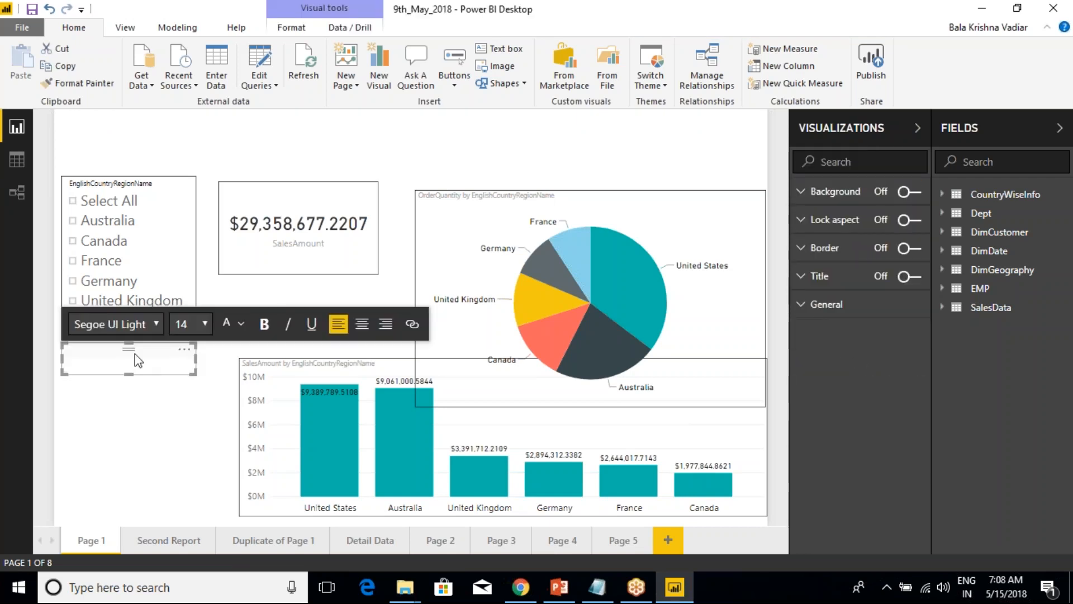
pyautogui.moveTo(191, 351); pyautogui.dragTo(723, 169)
pyautogui.moveTo(167, 139); pyautogui.dragTo(69, 148)
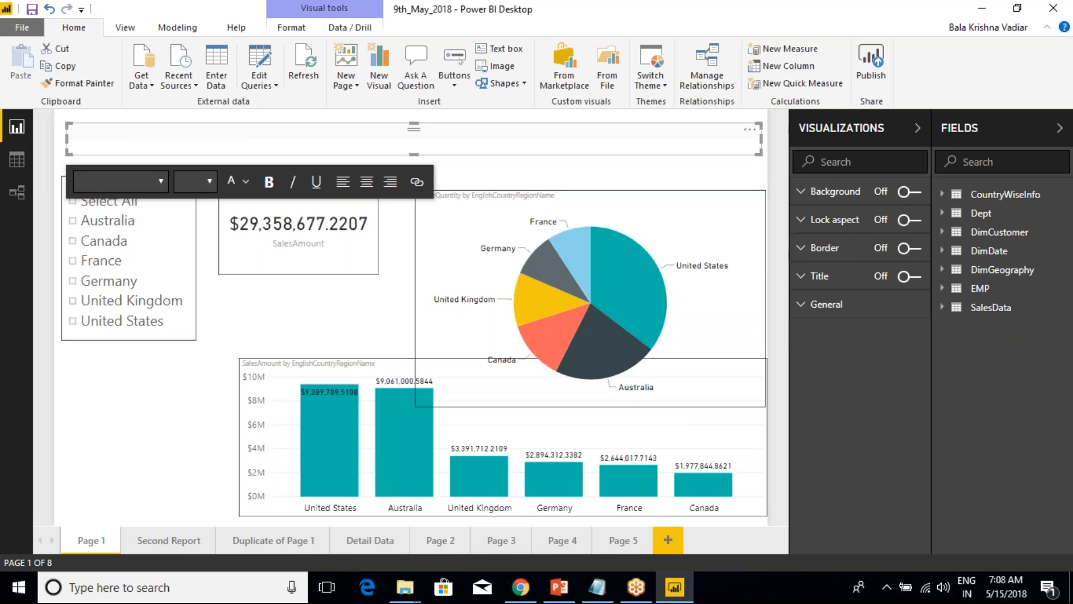
pyautogui.click(583, 270)
pyautogui.moveTo(575, 185); pyautogui.dragTo(559, 171)
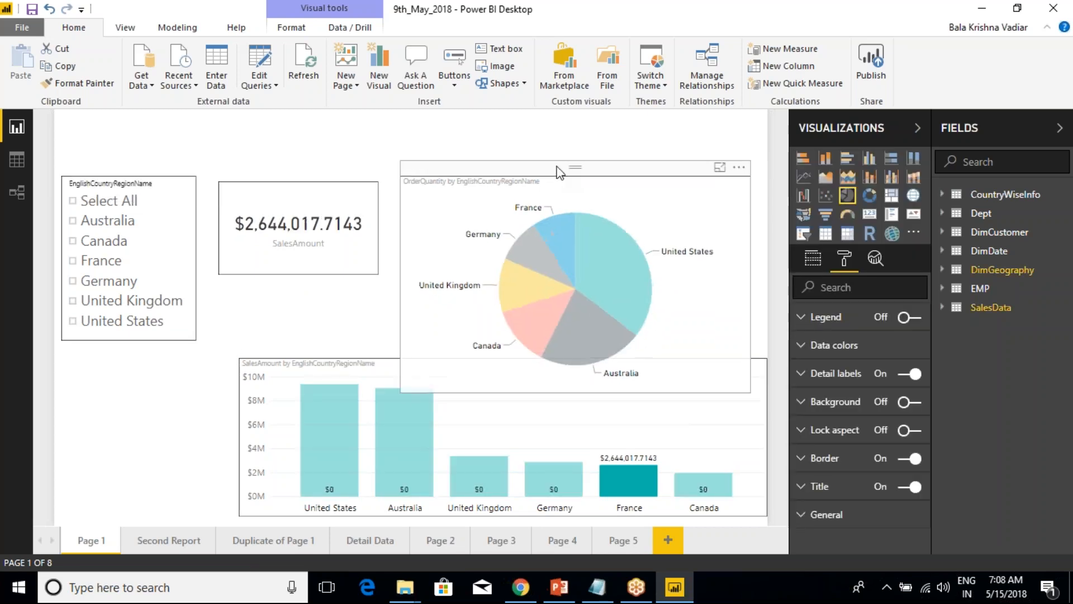
# Turn on the banner text box's border and set the border color to red.
pyautogui.click(470, 144)
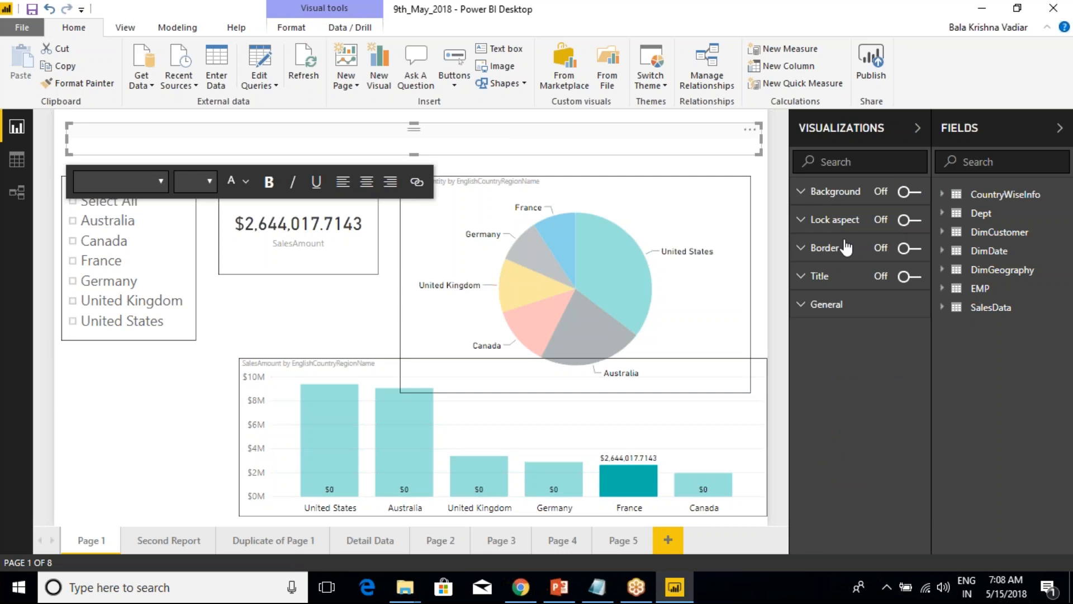
pyautogui.click(909, 248)
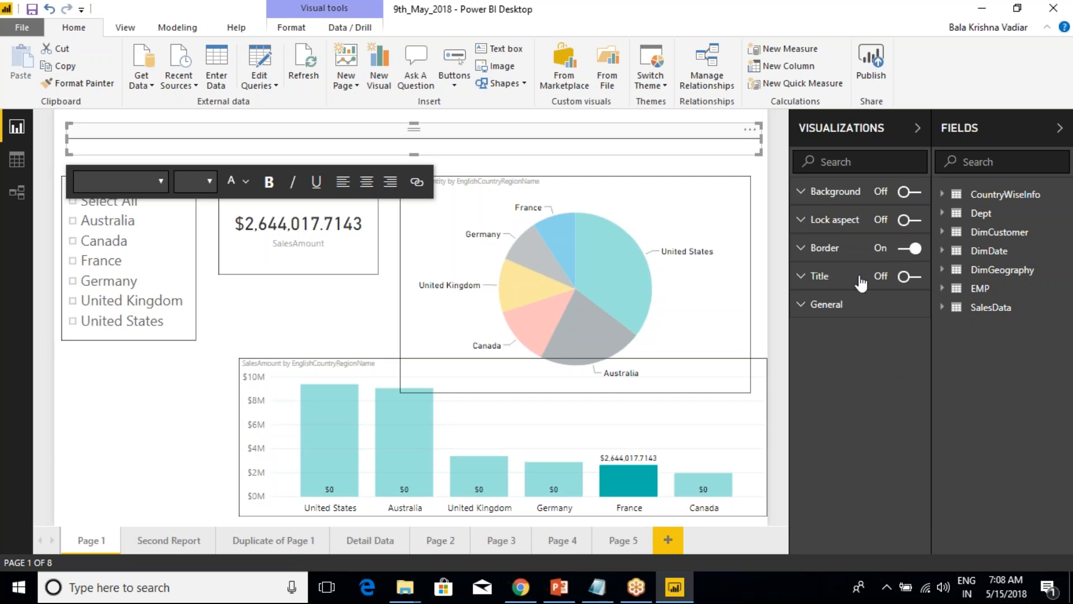
pyautogui.click(807, 251)
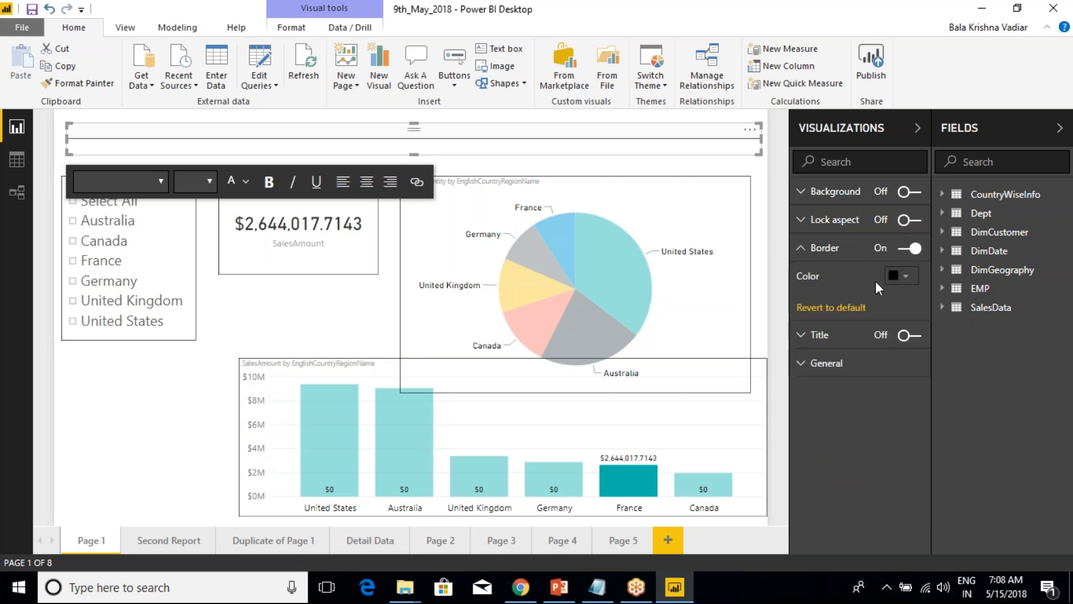
pyautogui.click(906, 275)
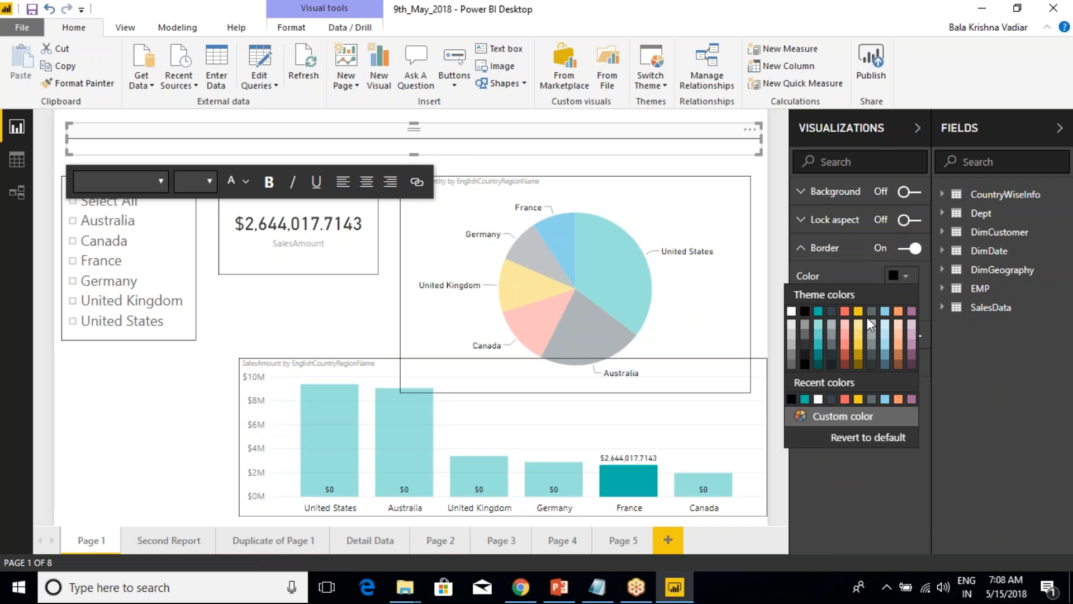
pyautogui.click(803, 416)
pyautogui.click(800, 352)
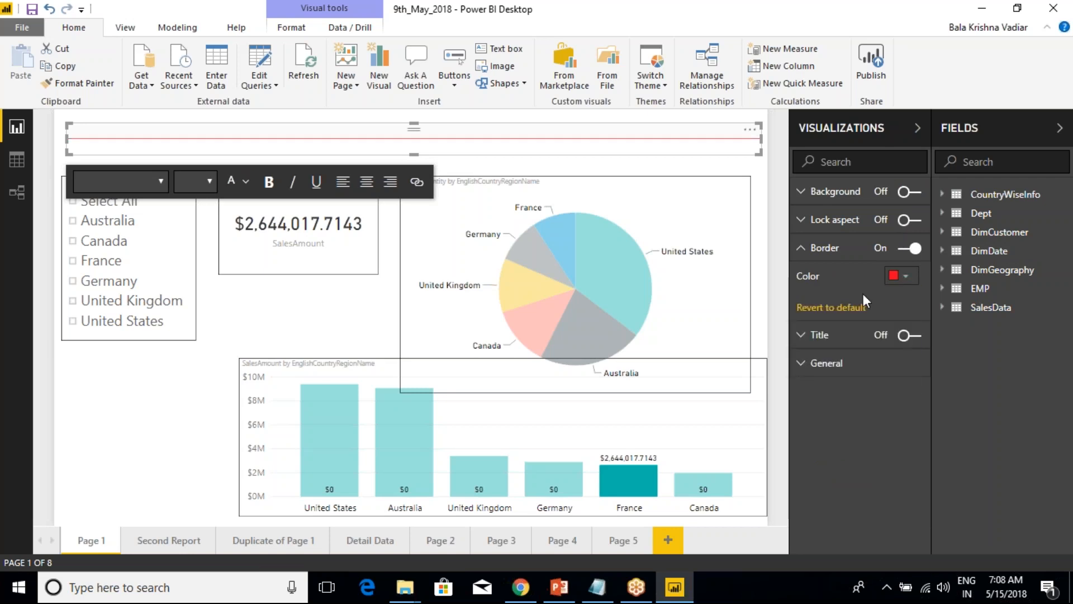
pyautogui.click(123, 425)
pyautogui.click(408, 148)
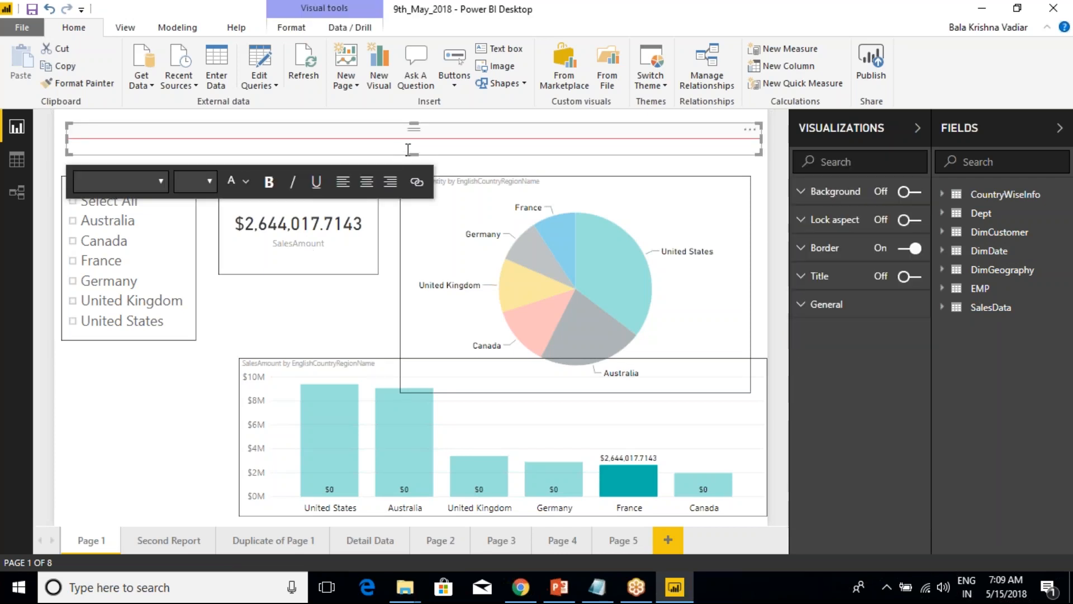
pyautogui.click(136, 387)
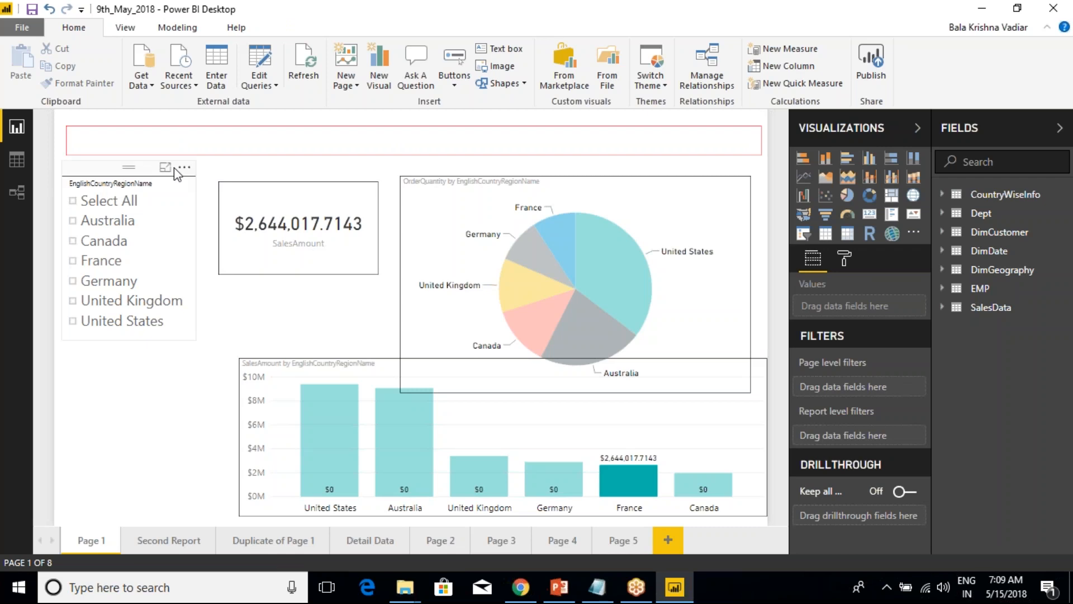
# Shift the country slicer, the SalesAmount card and the OrderQuantity pie chart down to leave a gap below the banner.
pyautogui.moveTo(112, 169); pyautogui.dragTo(109, 177)
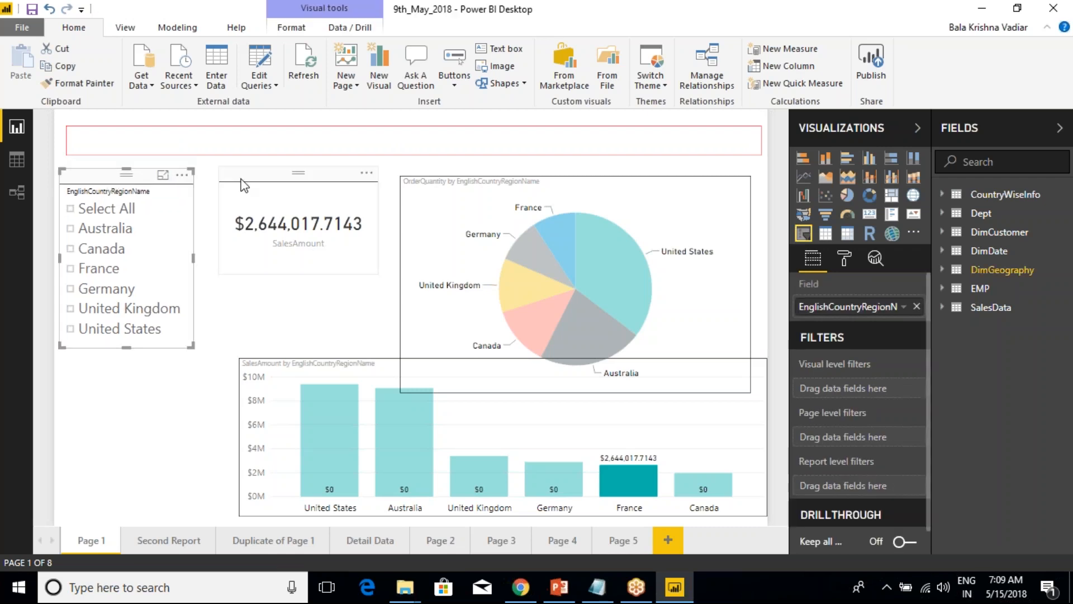
pyautogui.click(262, 187)
pyautogui.moveTo(259, 191); pyautogui.dragTo(255, 203)
pyautogui.click(488, 173)
pyautogui.moveTo(487, 170); pyautogui.dragTo(480, 200)
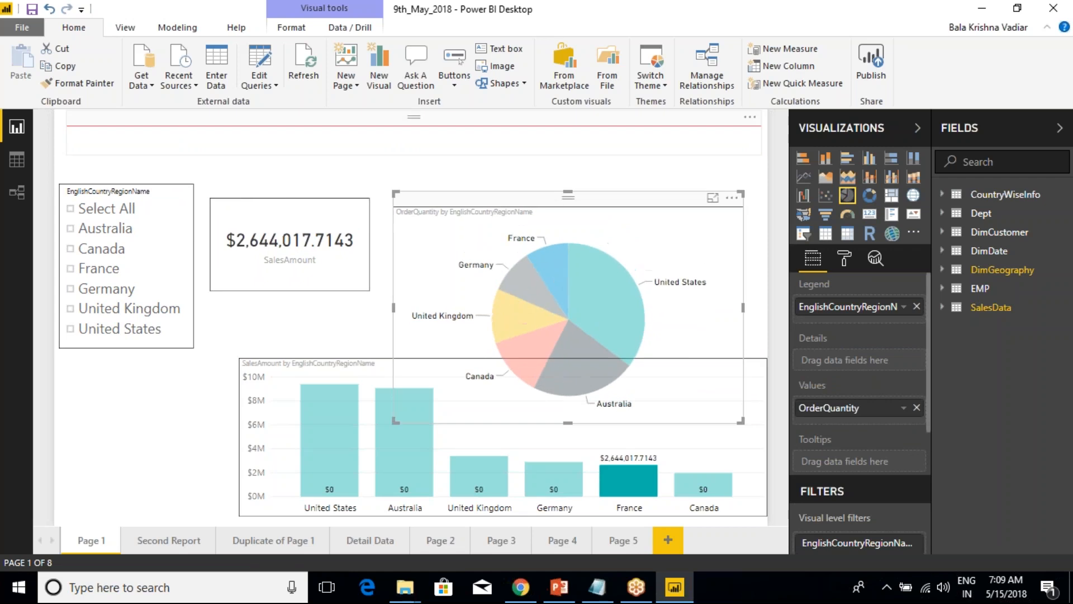
# Enter the heading "Summary Of Sales Report on Country Basis" in the banner text box.
pyautogui.click(387, 152)
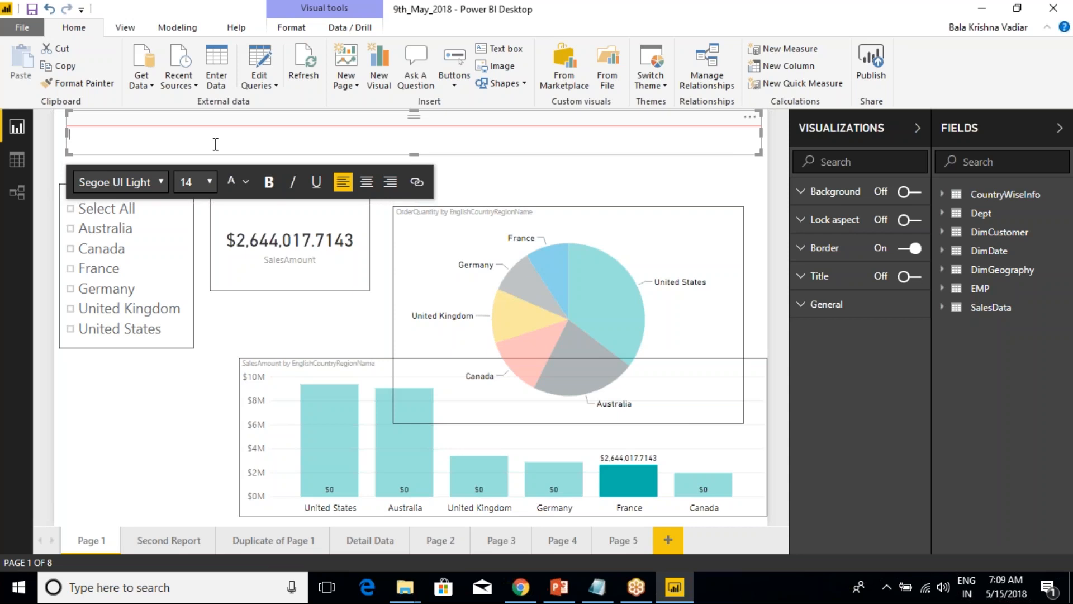
pyautogui.write('mmary Of Sales Report')
pyautogui.write('on Country Bas')
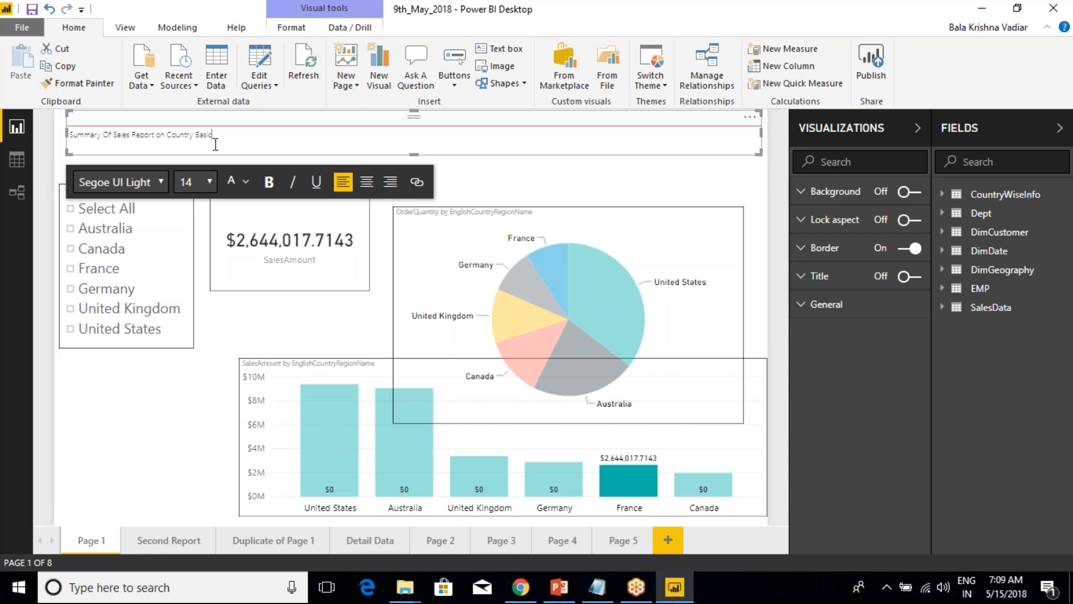
pyautogui.write('is')
# Set the whole heading text to the Arial Black font at size 28.
pyautogui.moveTo(224, 136); pyautogui.dragTo(72, 135)
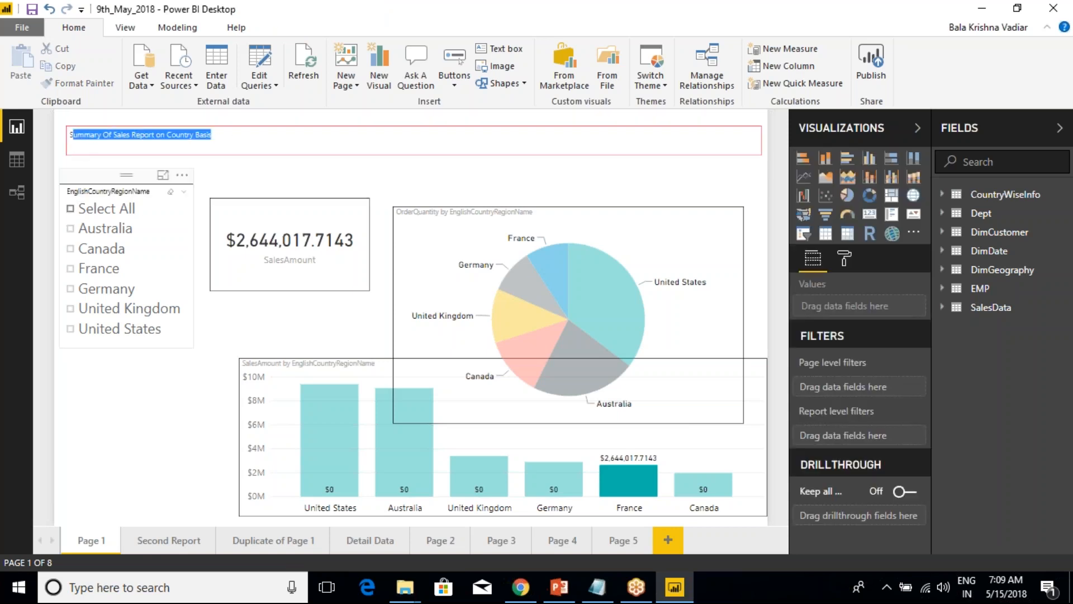
pyautogui.click(212, 135)
pyautogui.moveTo(213, 135); pyautogui.dragTo(25, 138)
pyautogui.click(233, 139)
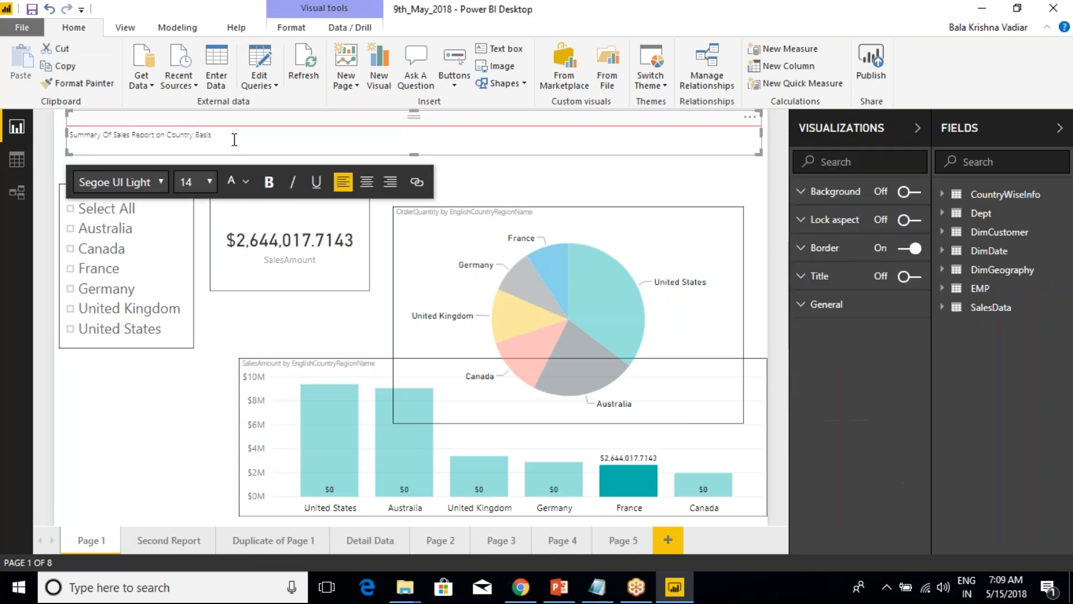
pyautogui.hotkey('ctrl', 'a')
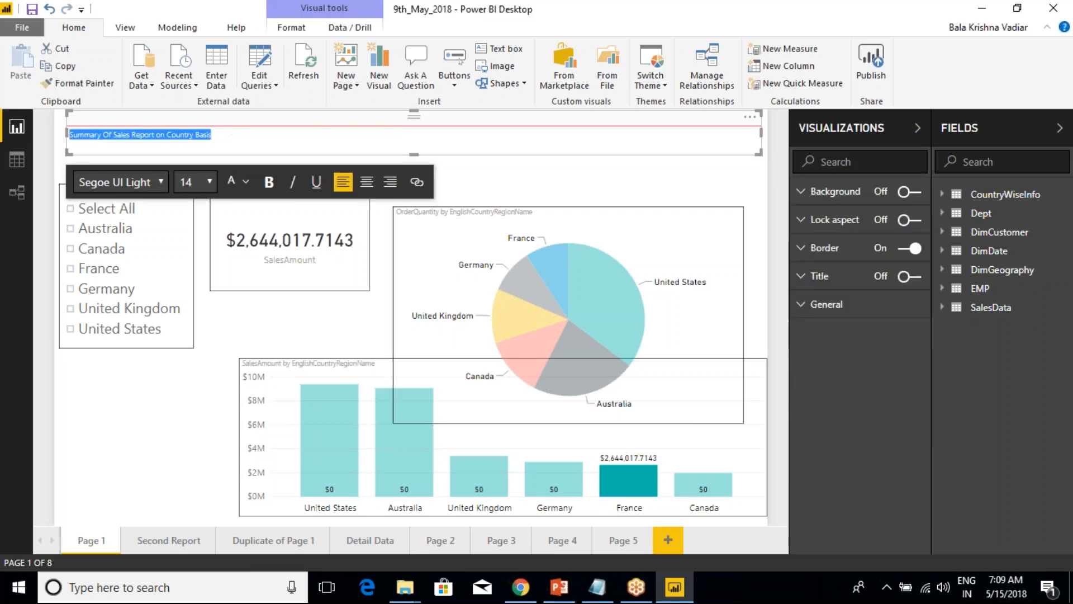
pyautogui.click(159, 183)
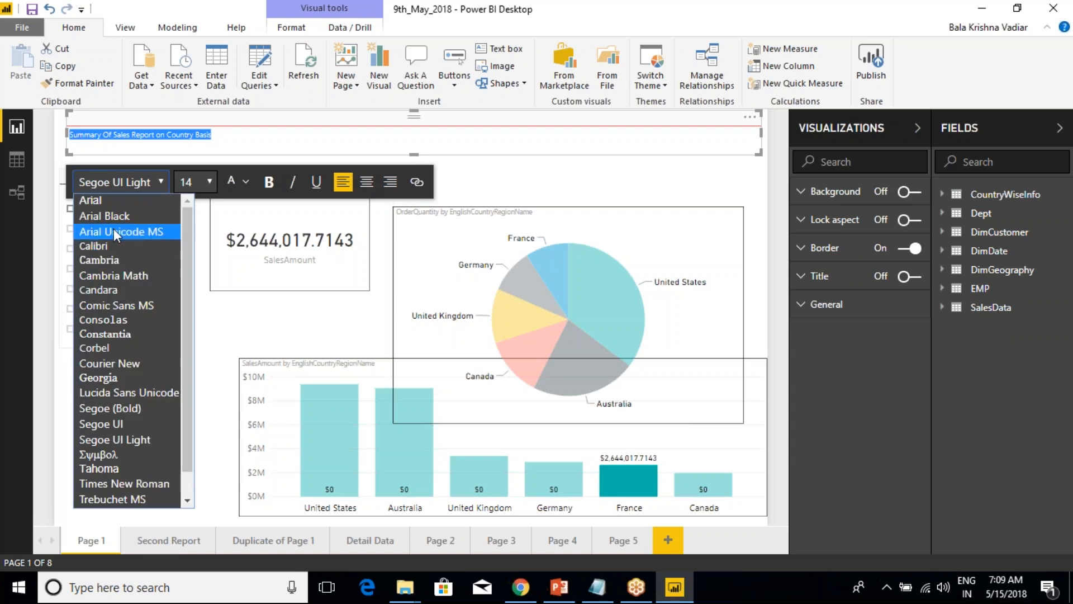
pyautogui.click(109, 217)
pyautogui.click(211, 184)
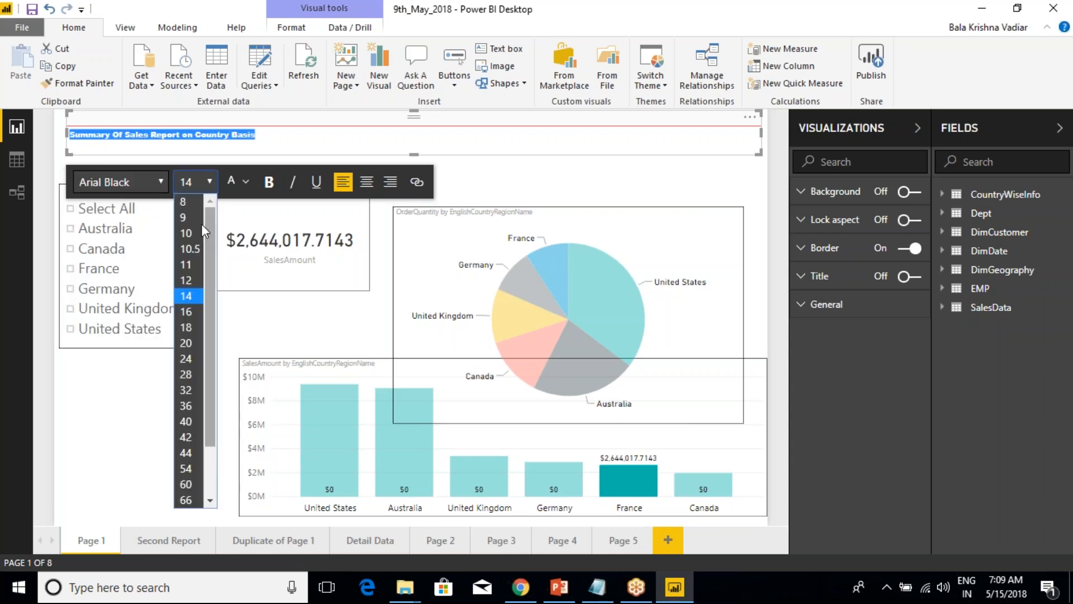
pyautogui.click(190, 374)
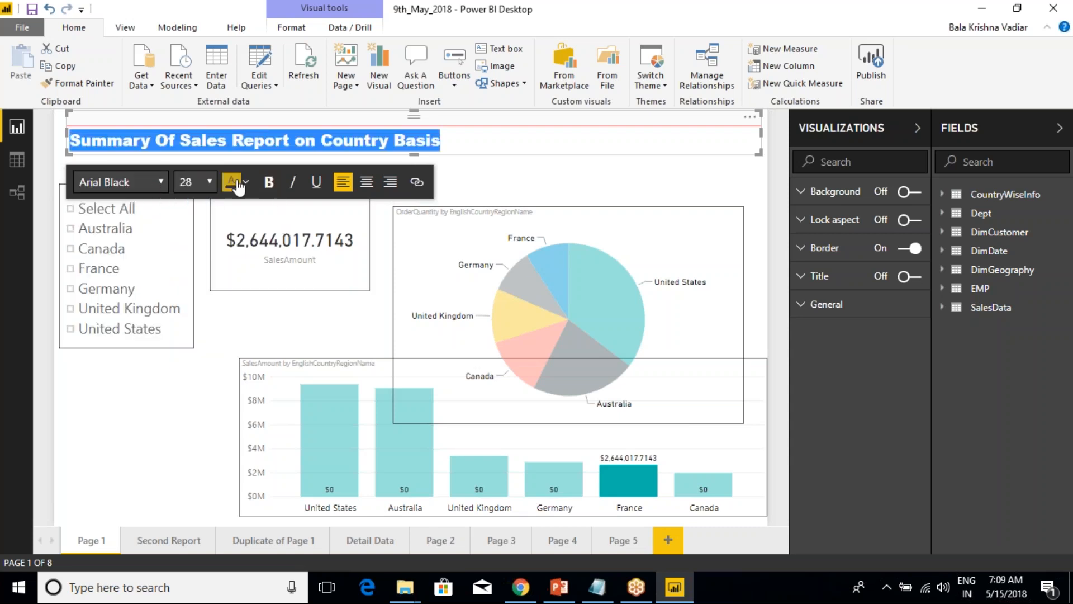
# Make the heading bold and italic without underline, and center it in the text box.
pyautogui.click(267, 182)
pyautogui.click(292, 182)
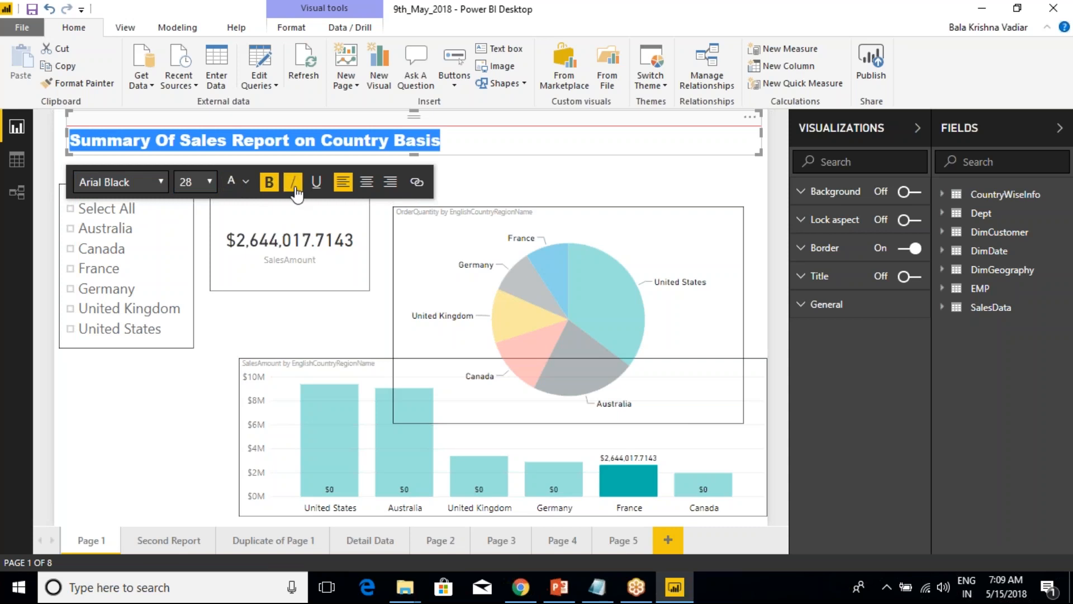
pyautogui.click(317, 181)
pyautogui.click(367, 182)
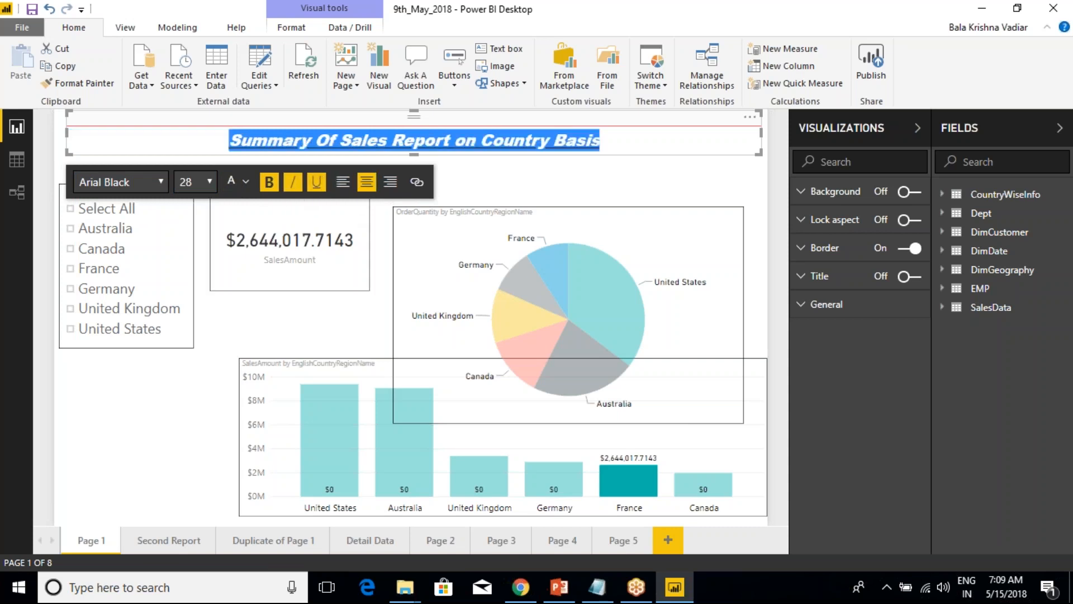
pyautogui.click(368, 188)
pyautogui.click(347, 185)
pyautogui.click(366, 187)
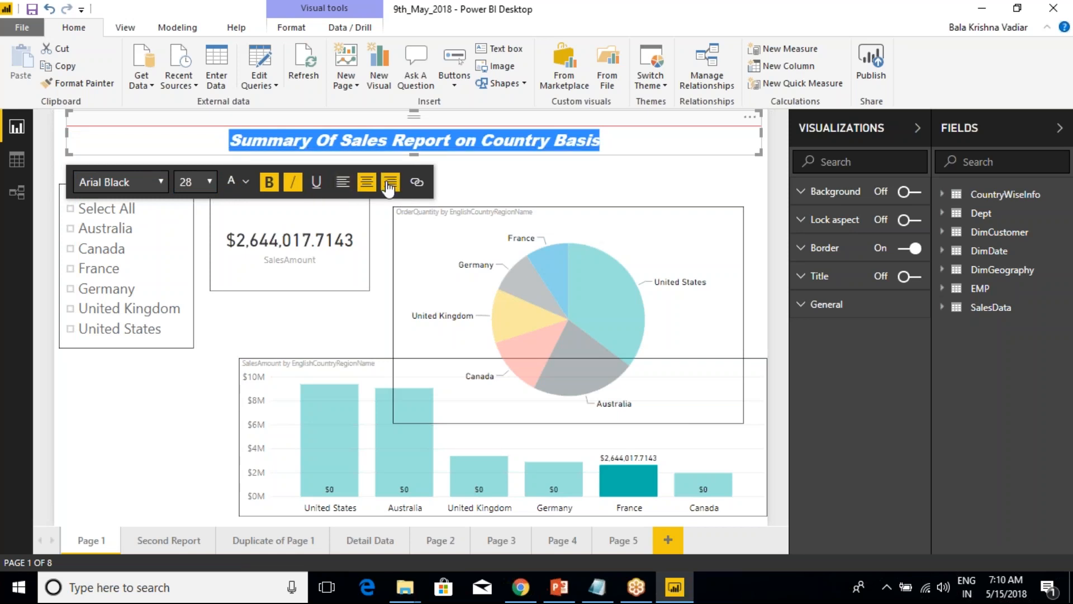
pyautogui.click(202, 165)
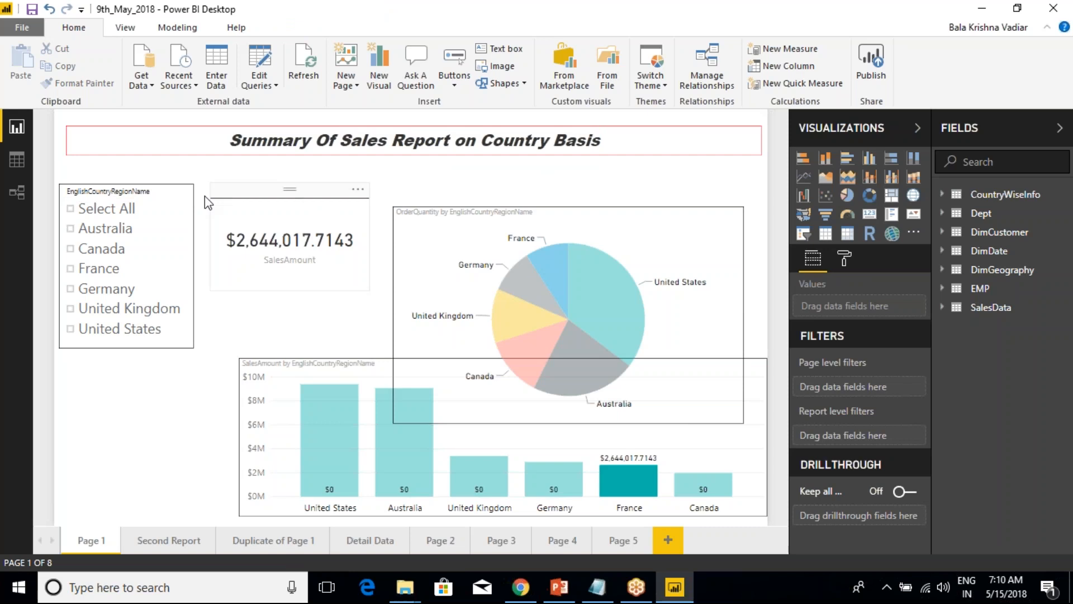
# Try Spotlight on the heading text box and return the page to its normal display.
pyautogui.click(197, 150)
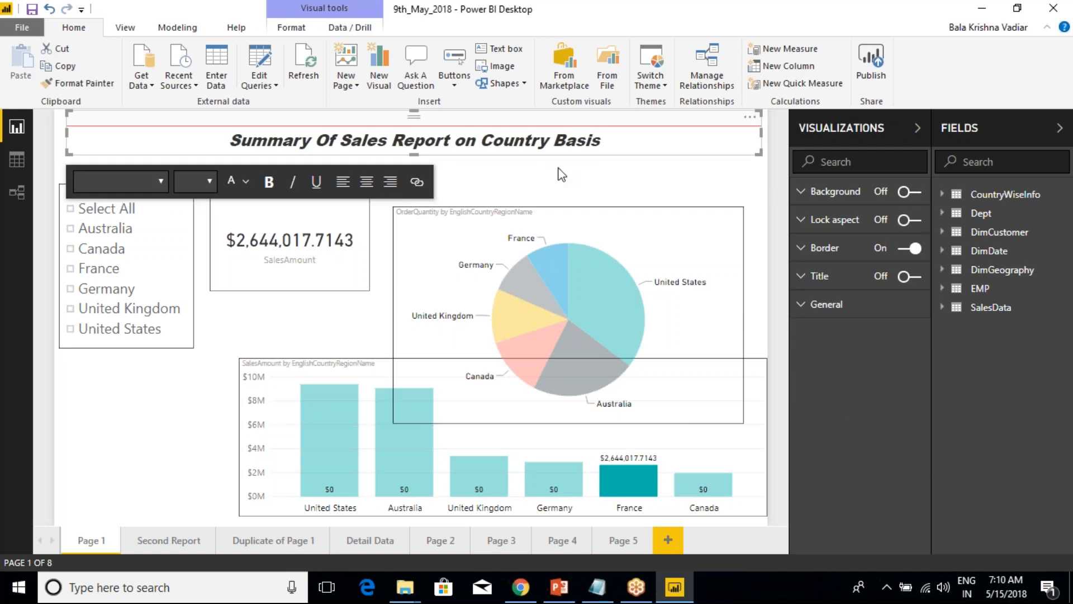
pyautogui.click(636, 173)
pyautogui.click(612, 146)
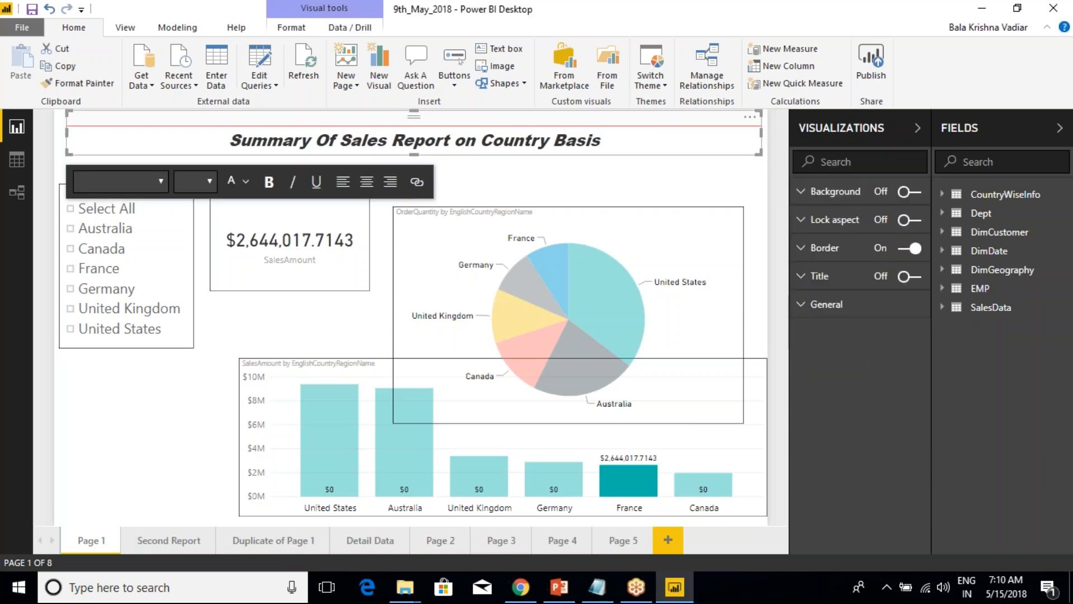
pyautogui.click(750, 117)
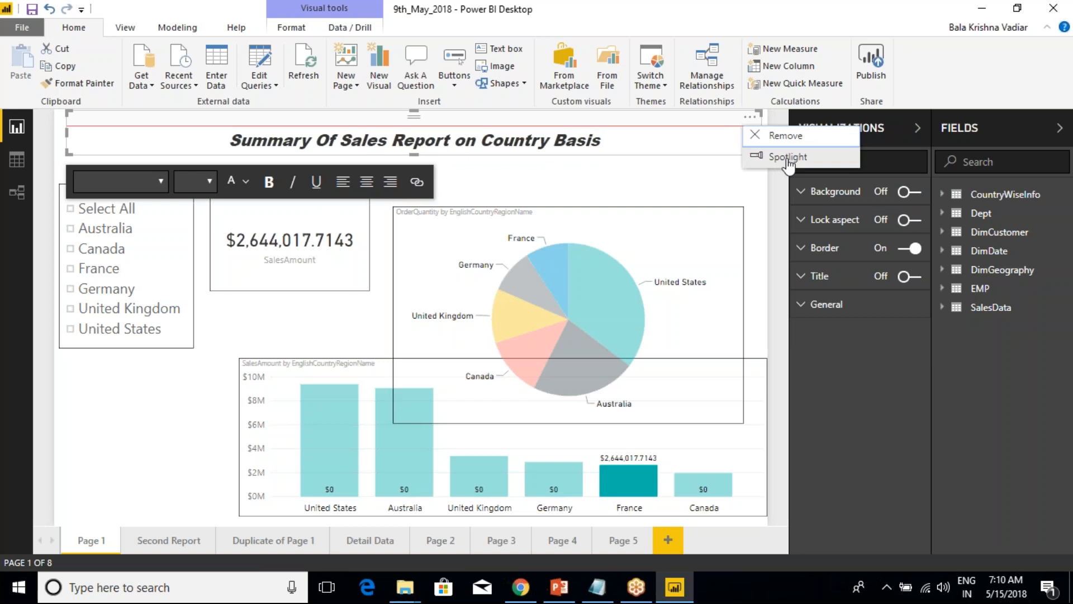
pyautogui.click(787, 158)
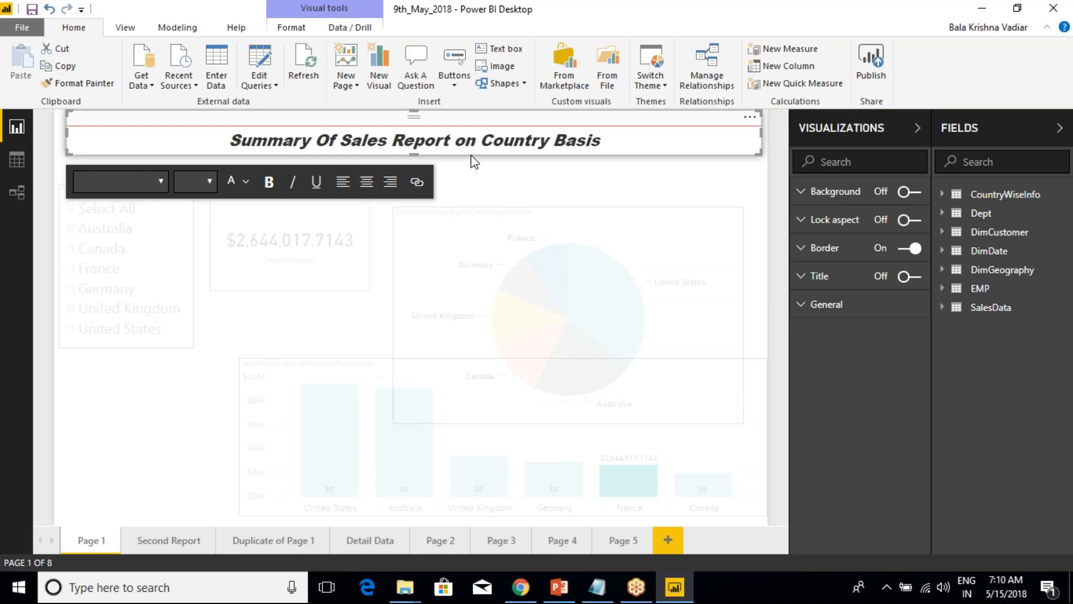
pyautogui.click(628, 192)
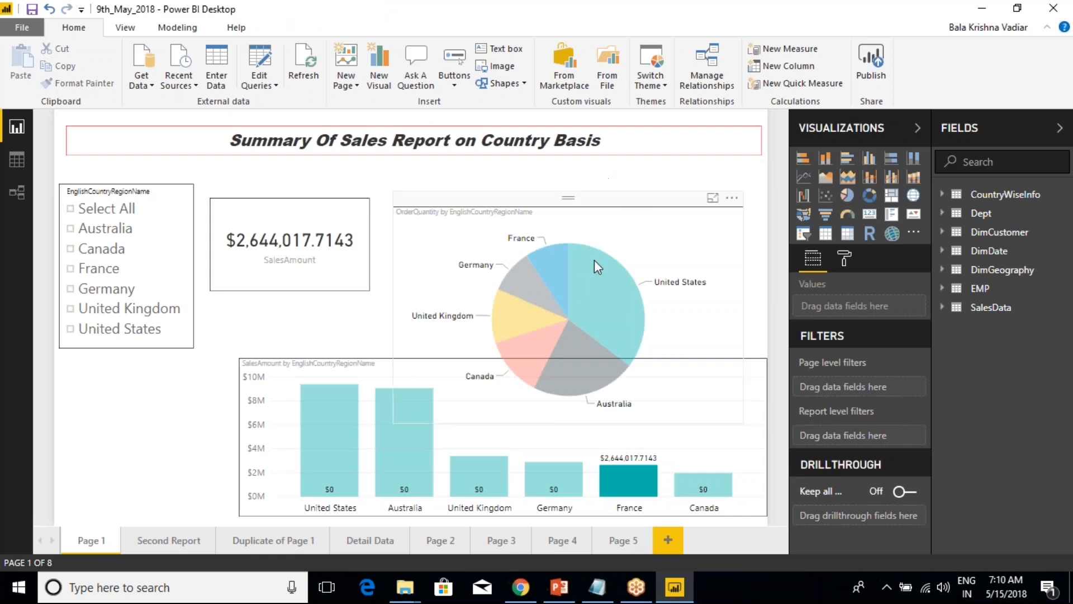
# Highlight the United States slice in the pie chart, clear the cross-highlighting and reselect the heading text box.
pyautogui.click(589, 267)
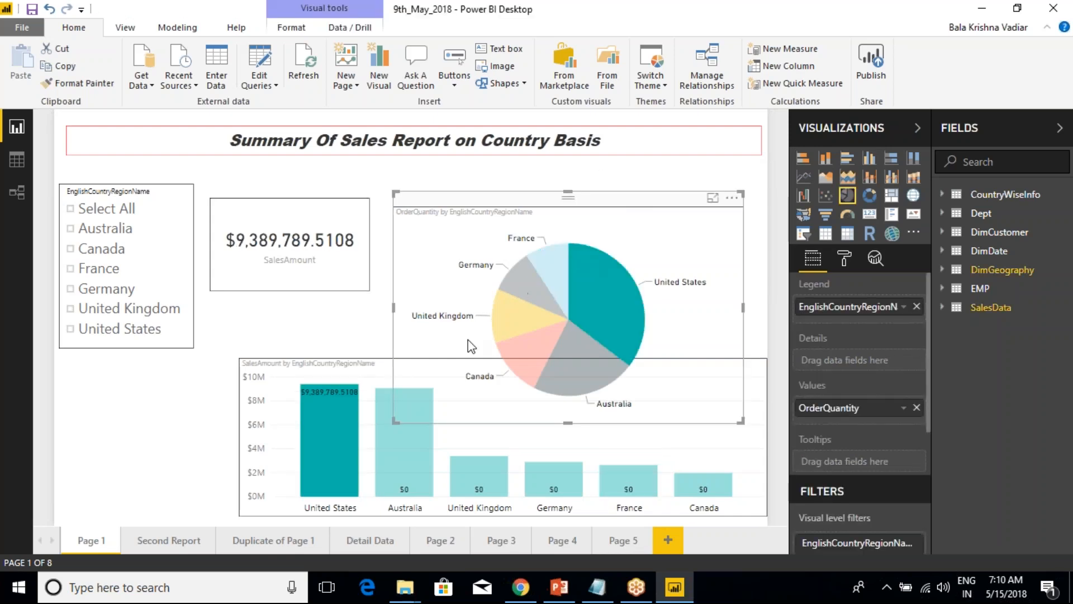
pyautogui.click(589, 274)
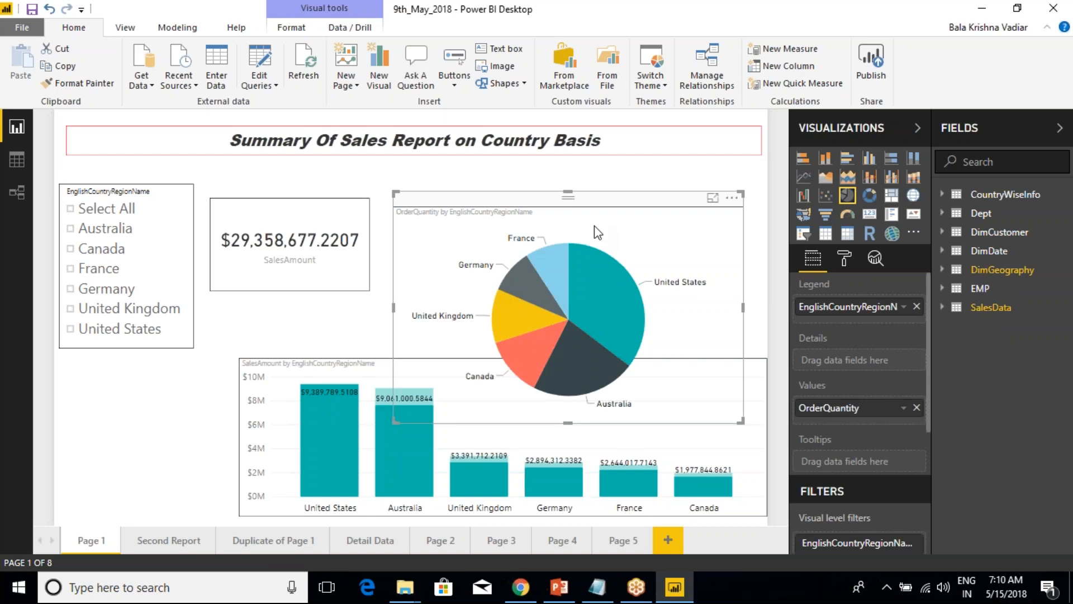
pyautogui.click(127, 407)
pyautogui.click(645, 154)
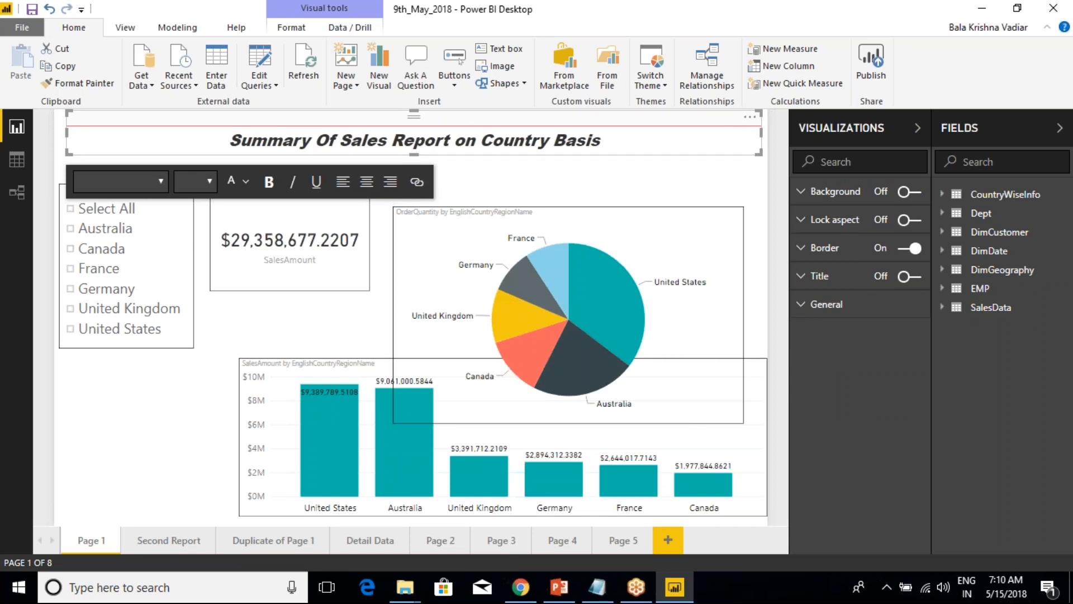
# Turn on the heading text box's background, colour it black and raise its transparency for a lighter grey banner.
pyautogui.click(811, 193)
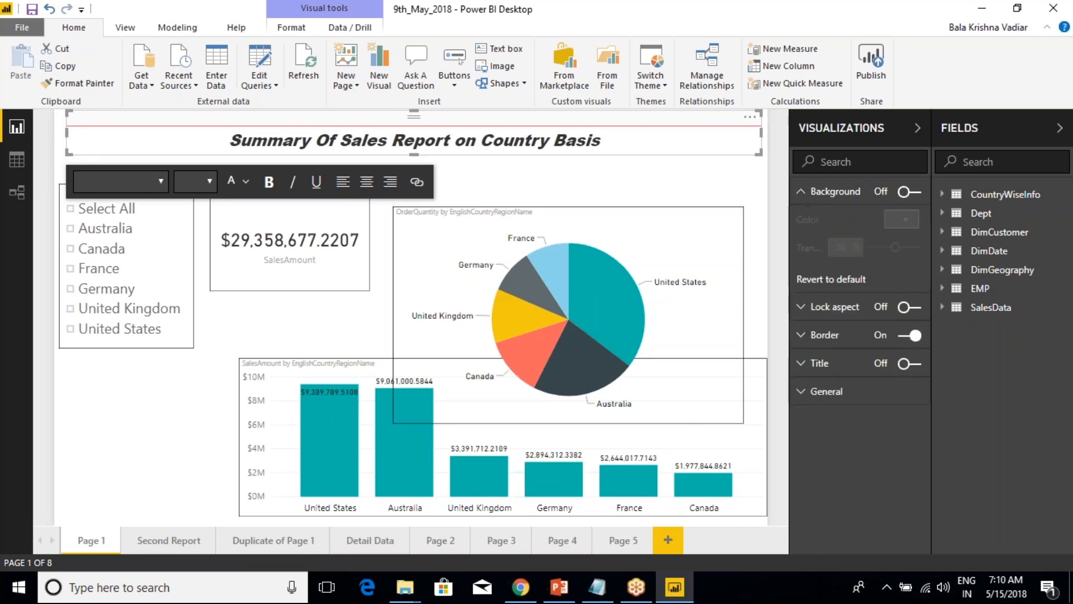
pyautogui.click(909, 193)
pyautogui.click(906, 219)
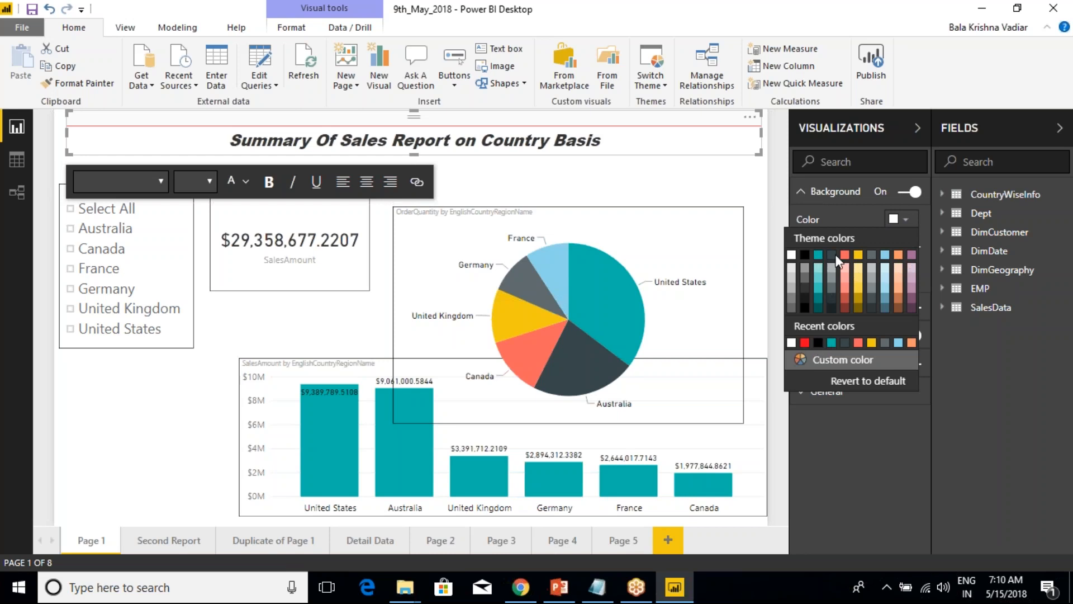
pyautogui.click(793, 257)
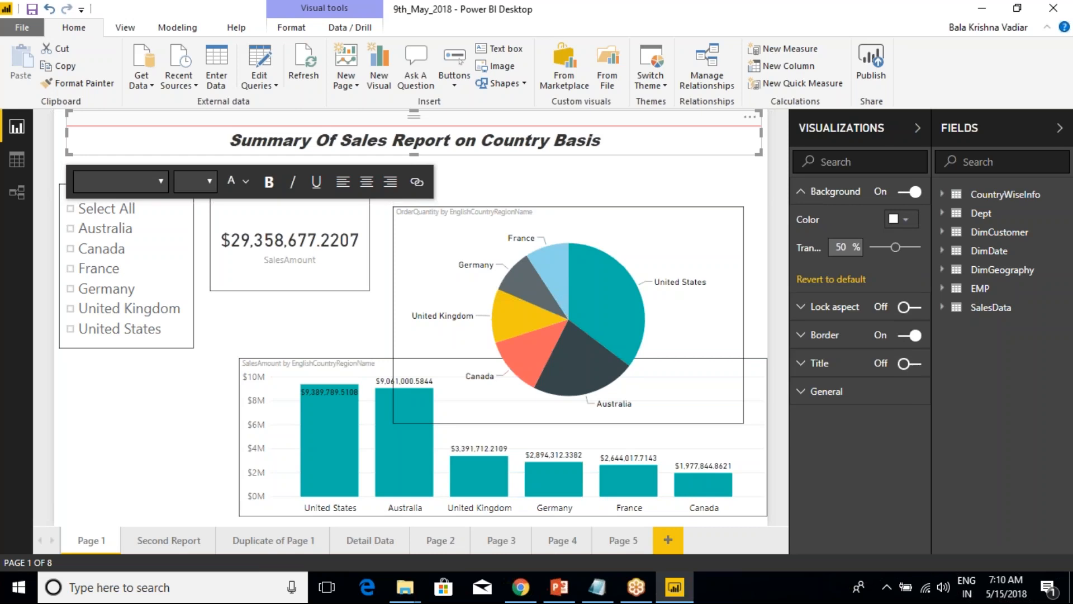
pyautogui.click(917, 219)
pyautogui.click(806, 258)
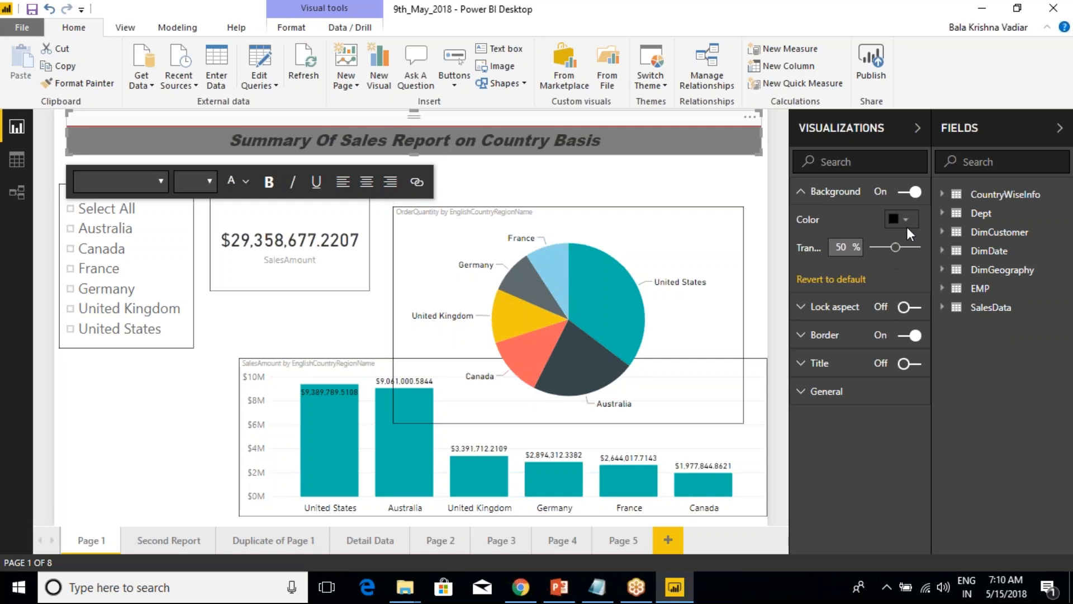
pyautogui.moveTo(898, 257)
pyautogui.mouseDown()
pyautogui.moveTo(883, 256)
pyautogui.moveTo(914, 251)
pyautogui.moveTo(904, 250)
pyautogui.mouseUp()
pyautogui.click(647, 177)
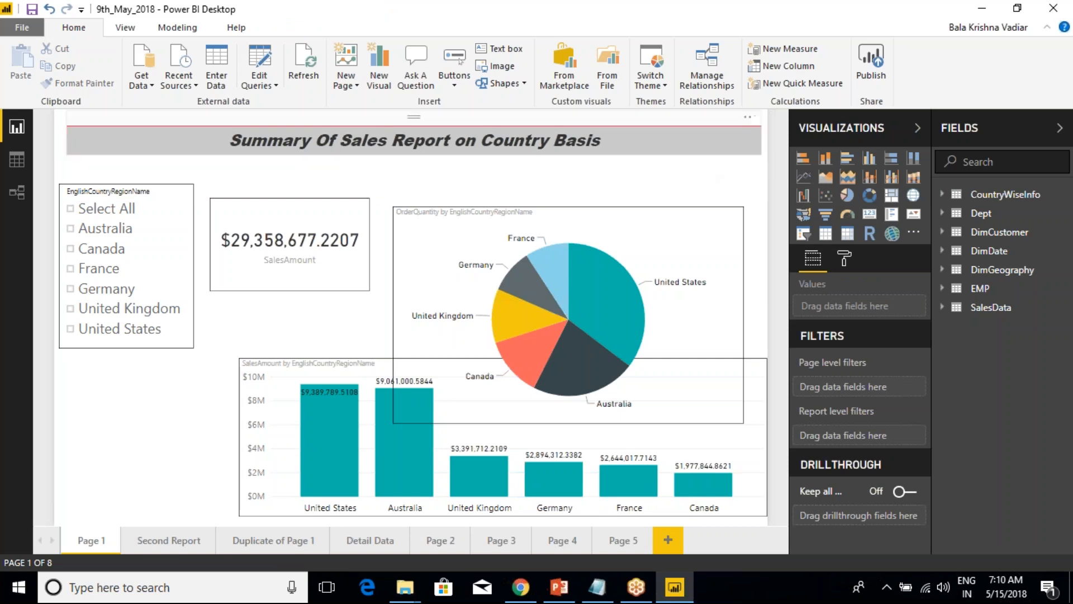
# Turn on the Title option for the heading text box and check its General settings.
pyautogui.click(599, 140)
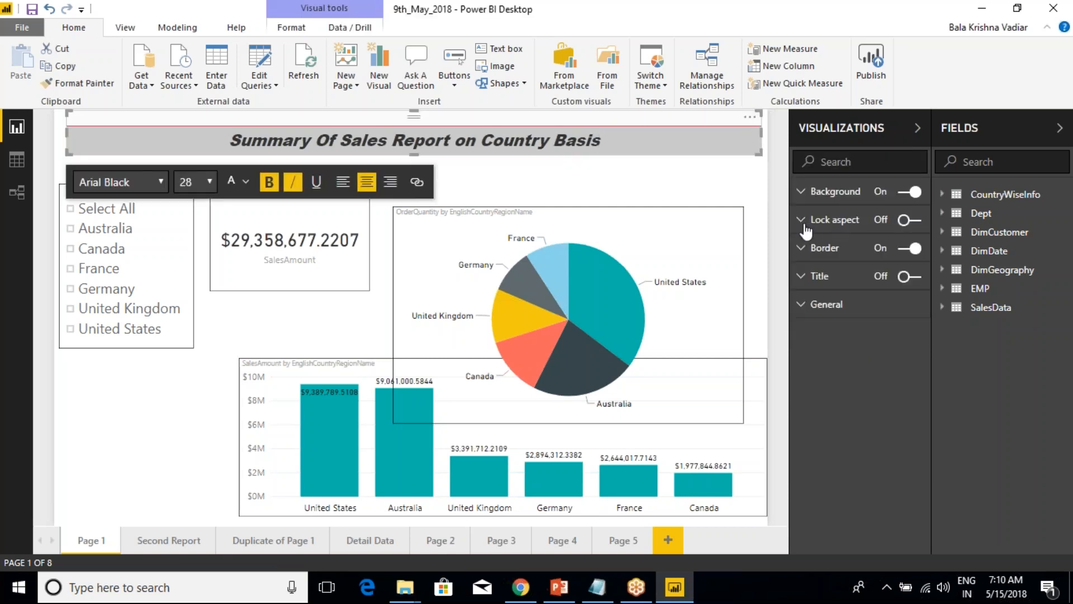
pyautogui.click(802, 276)
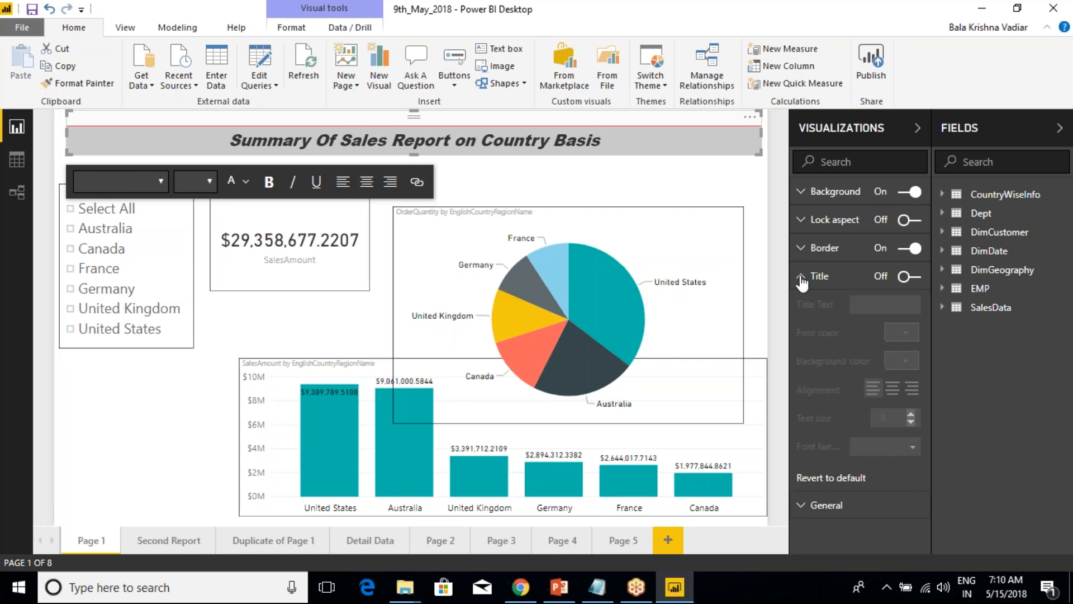
pyautogui.click(912, 278)
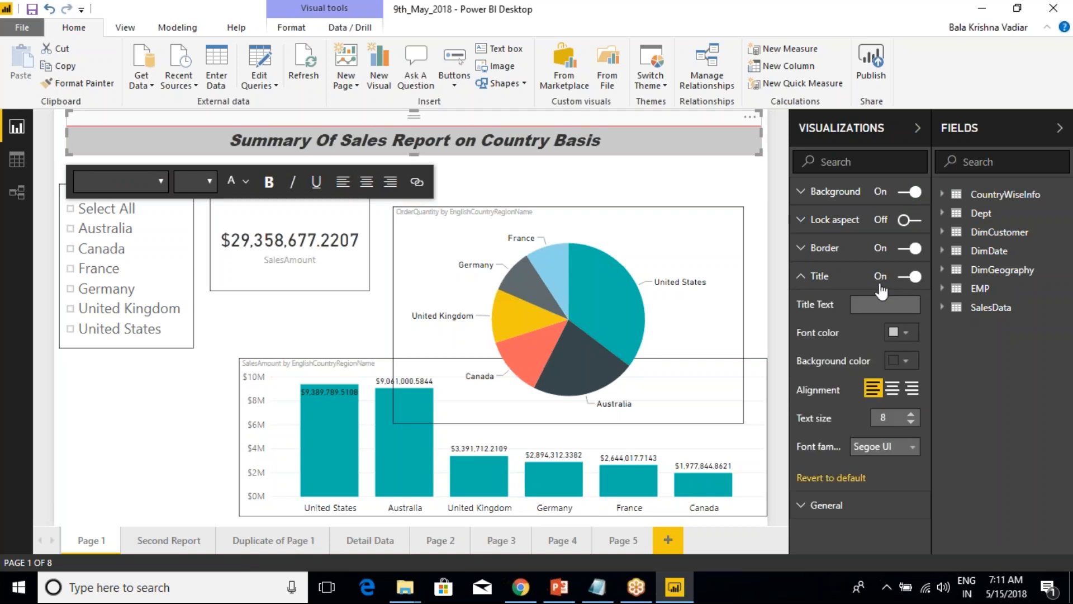
pyautogui.click(816, 279)
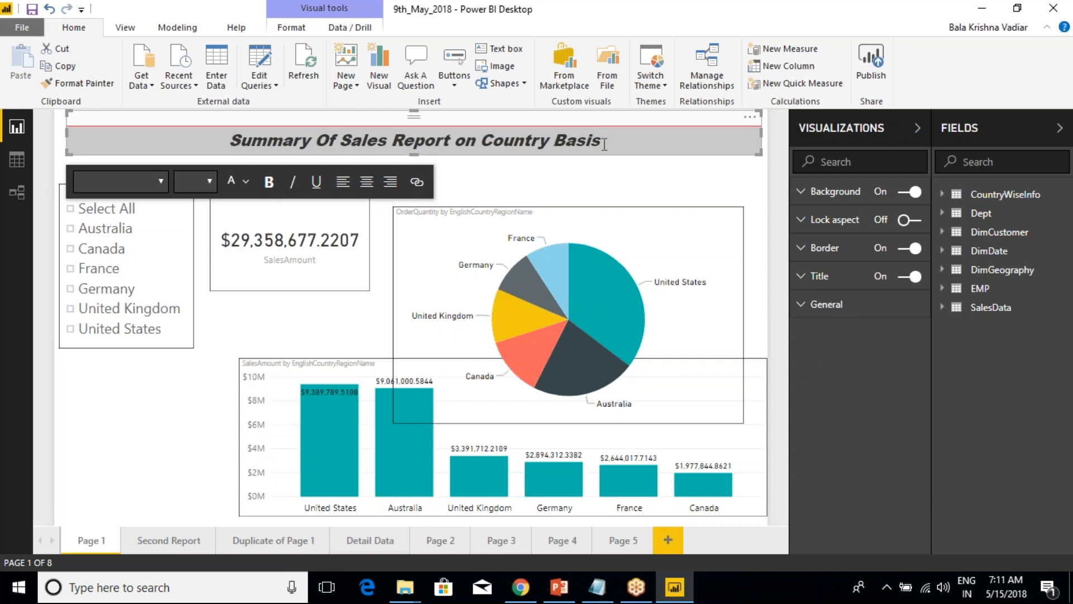
pyautogui.click(800, 279)
pyautogui.click(805, 282)
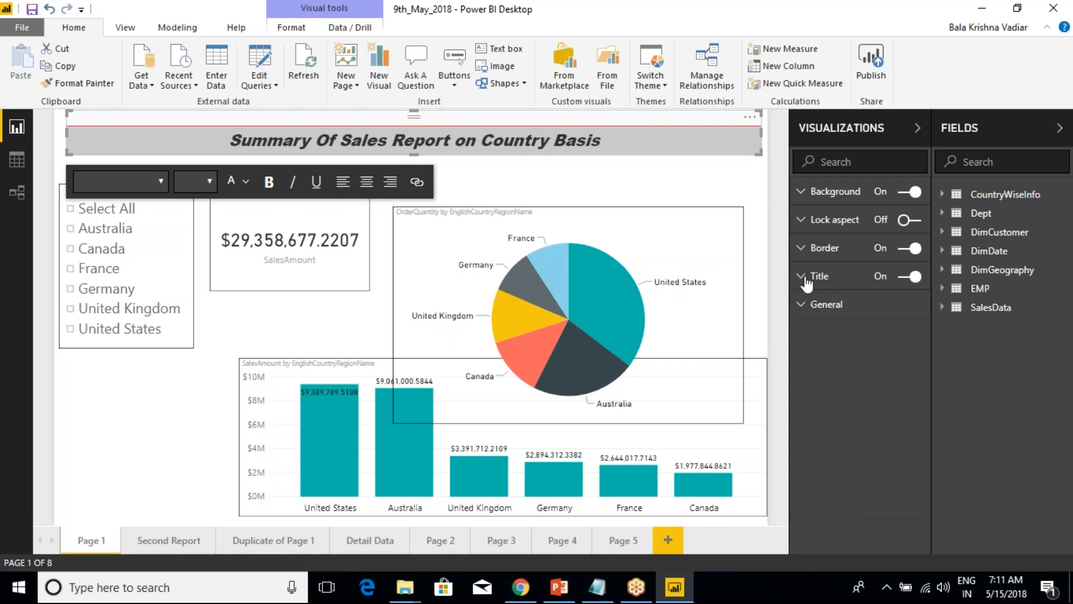
pyautogui.click(803, 306)
pyautogui.click(803, 310)
# Select the pie chart, the SalesAmount card and the country slicer one after another.
pyautogui.click(668, 215)
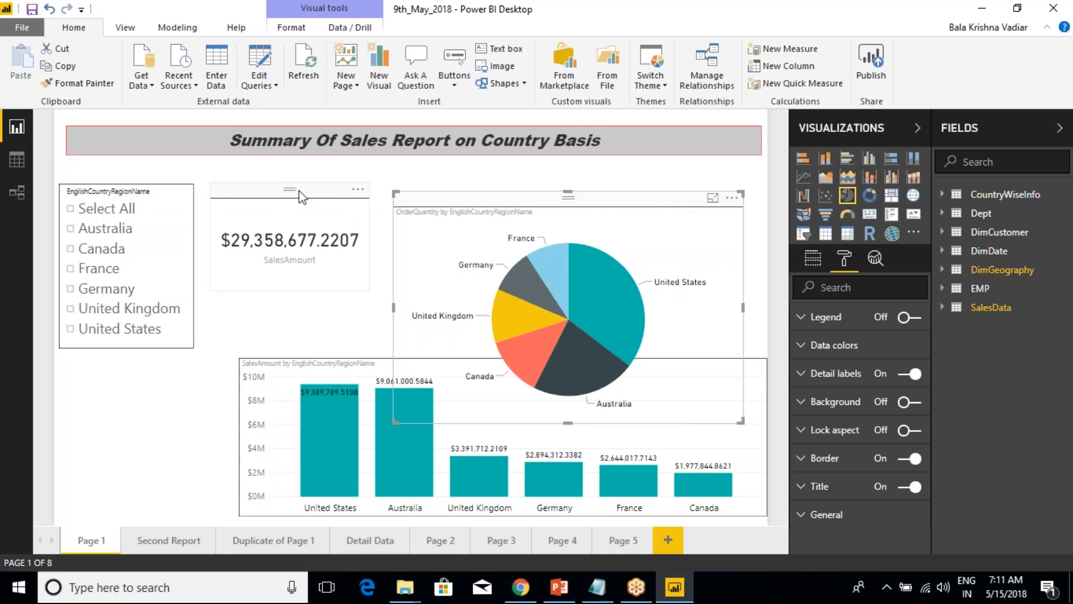
pyautogui.click(289, 203)
pyautogui.click(157, 189)
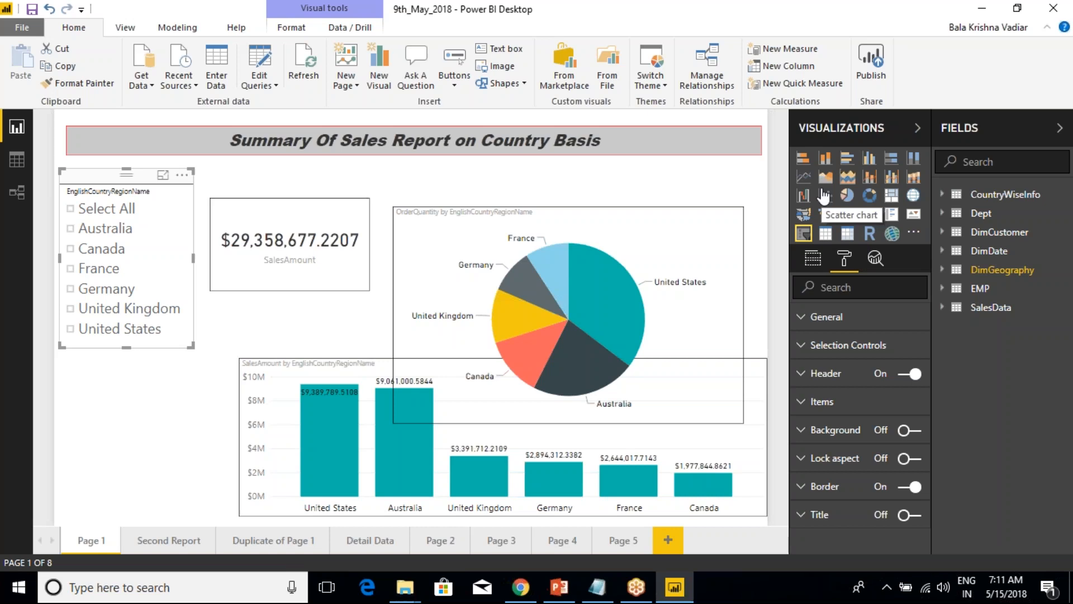
pyautogui.moveTo(812, 147)
pyautogui.mouseDown()
pyautogui.moveTo(820, 127)
pyautogui.moveTo(833, 134)
pyautogui.mouseUp()
pyautogui.moveTo(847, 157); pyautogui.dragTo(854, 133)
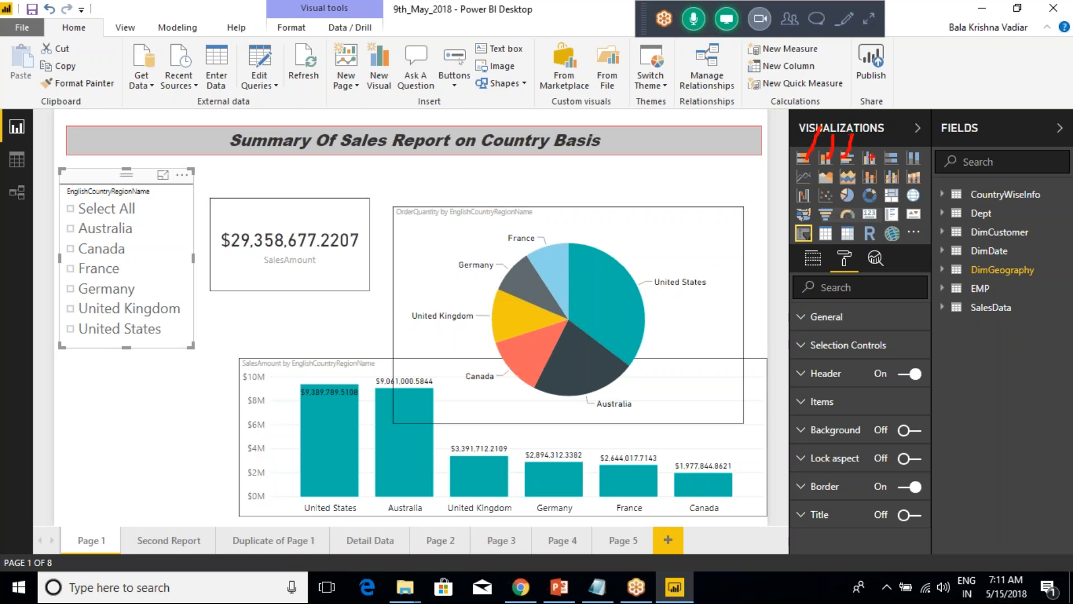
pyautogui.moveTo(830, 182)
pyautogui.mouseDown()
pyautogui.moveTo(875, 173)
pyautogui.moveTo(900, 188)
pyautogui.mouseUp()
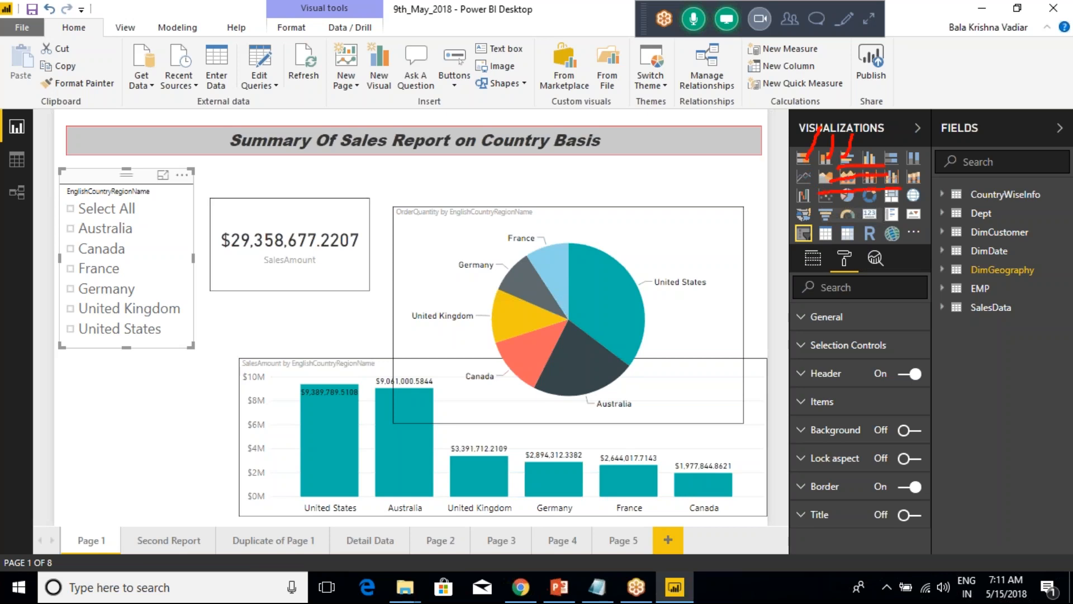
pyautogui.moveTo(817, 220); pyautogui.dragTo(916, 215)
pyautogui.moveTo(824, 218)
pyautogui.mouseDown()
pyautogui.moveTo(800, 193)
pyautogui.moveTo(810, 140)
pyautogui.moveTo(872, 139)
pyautogui.mouseUp()
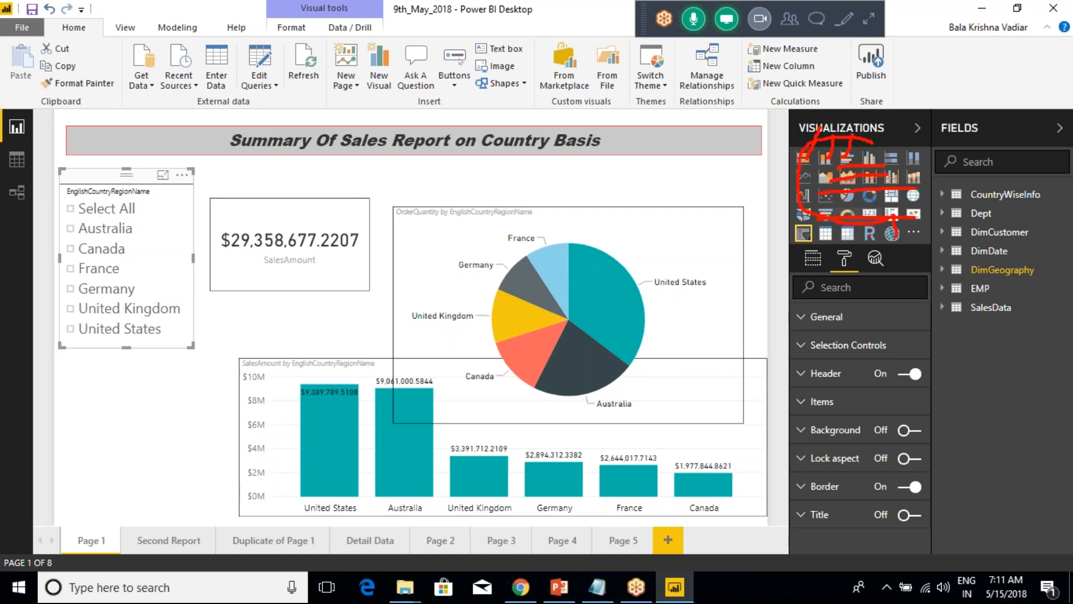
pyautogui.press('Escape')
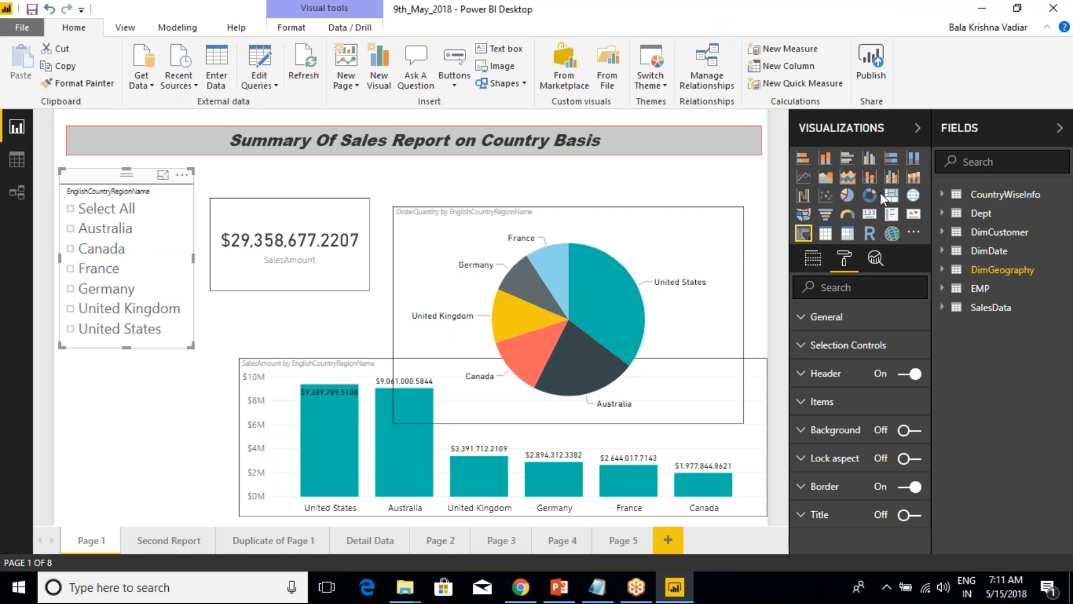
# Move the pie chart slightly up, and test the country slicer with Australia and Canada before clearing its selection.
pyautogui.moveTo(604, 200); pyautogui.dragTo(602, 184)
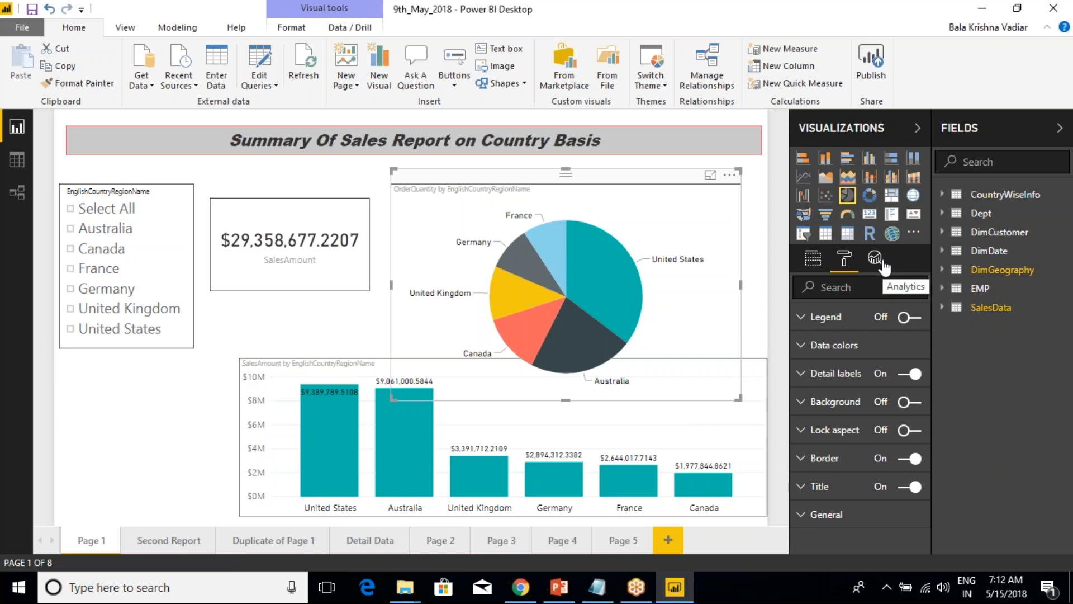
pyautogui.click(96, 184)
pyautogui.click(70, 229)
pyautogui.click(71, 249)
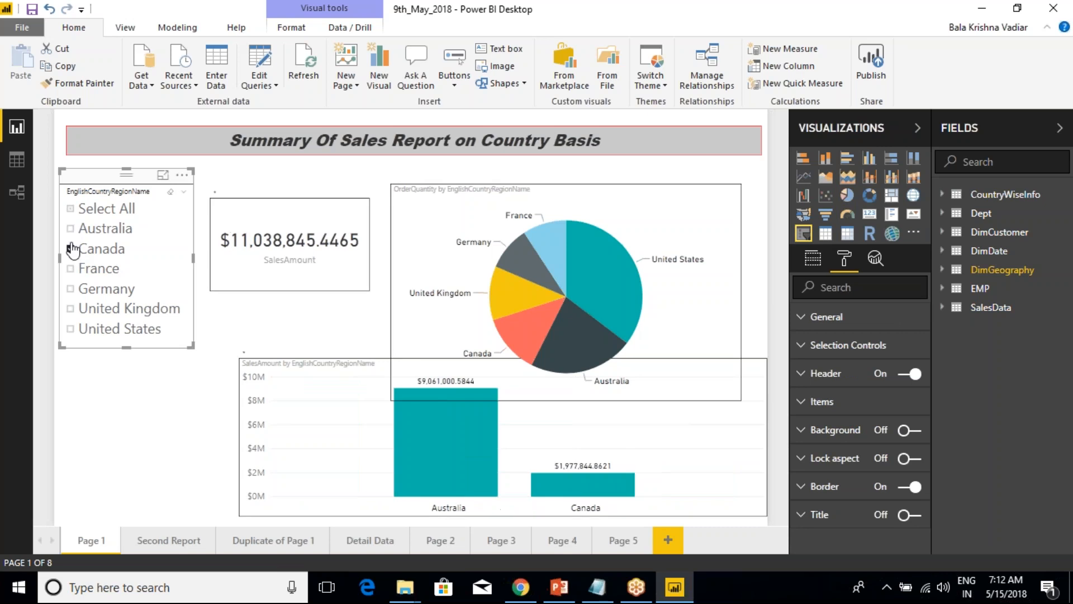
pyautogui.click(71, 250)
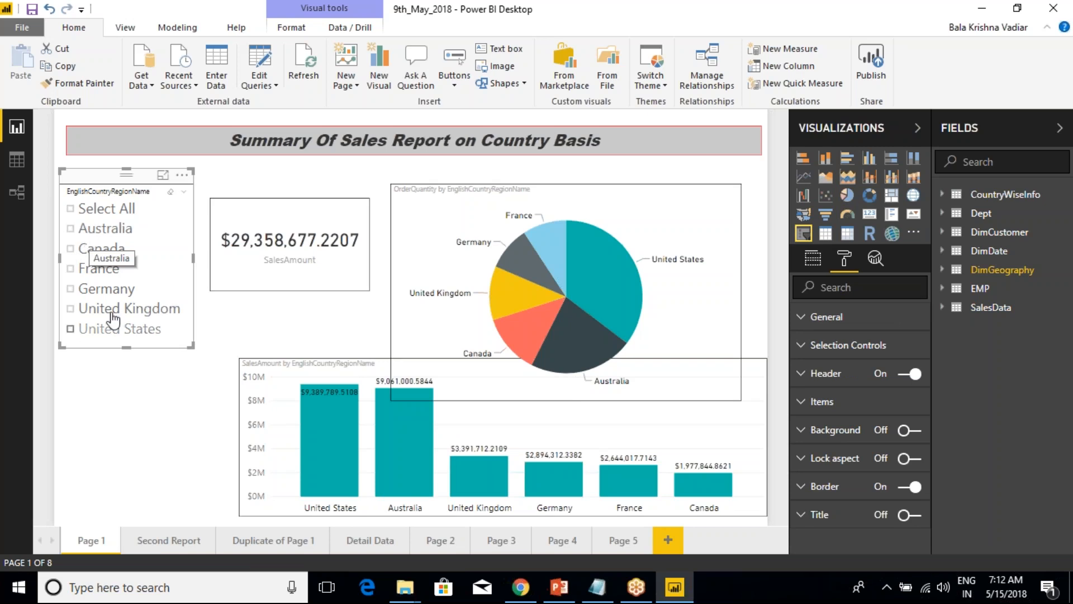
# Try StateProvinceName from DimGeography as the slicer's field and restore EnglishCountryRegionName.
pyautogui.click(809, 260)
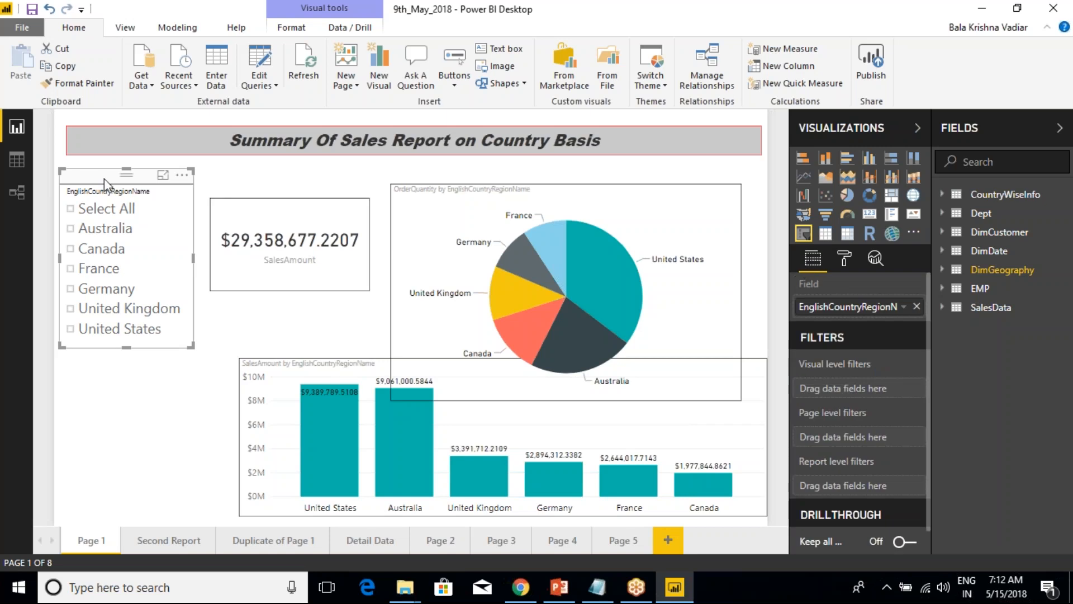
pyautogui.click(943, 271)
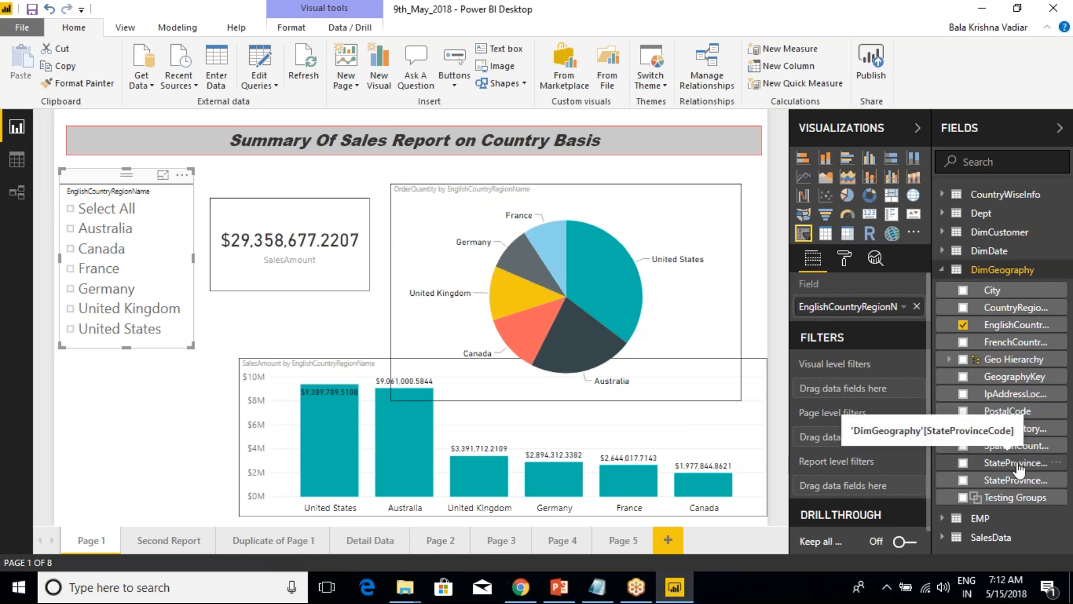
pyautogui.moveTo(1015, 479); pyautogui.dragTo(887, 313)
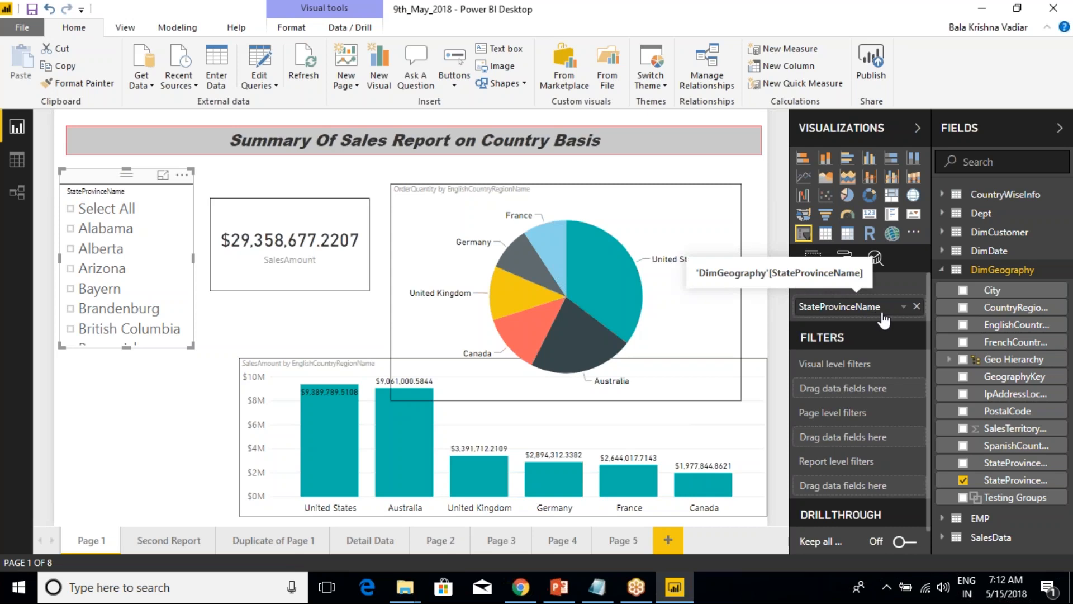
pyautogui.moveTo(1015, 325); pyautogui.dragTo(861, 307)
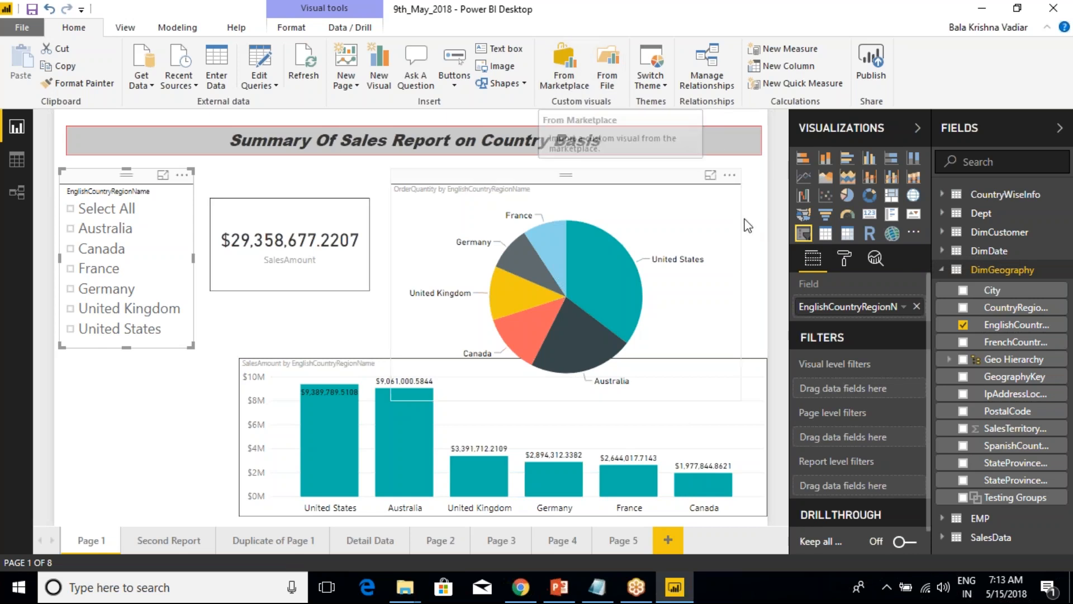
# Deselect the slicer and open the marketplace for importing custom visuals.
pyautogui.click(916, 237)
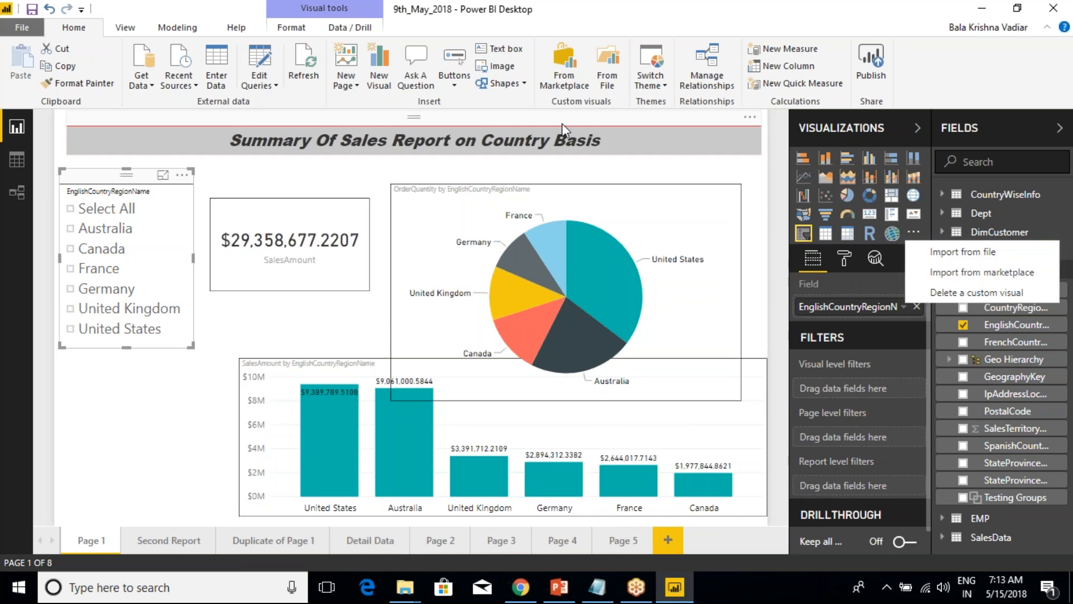
pyautogui.click(656, 151)
pyautogui.click(643, 164)
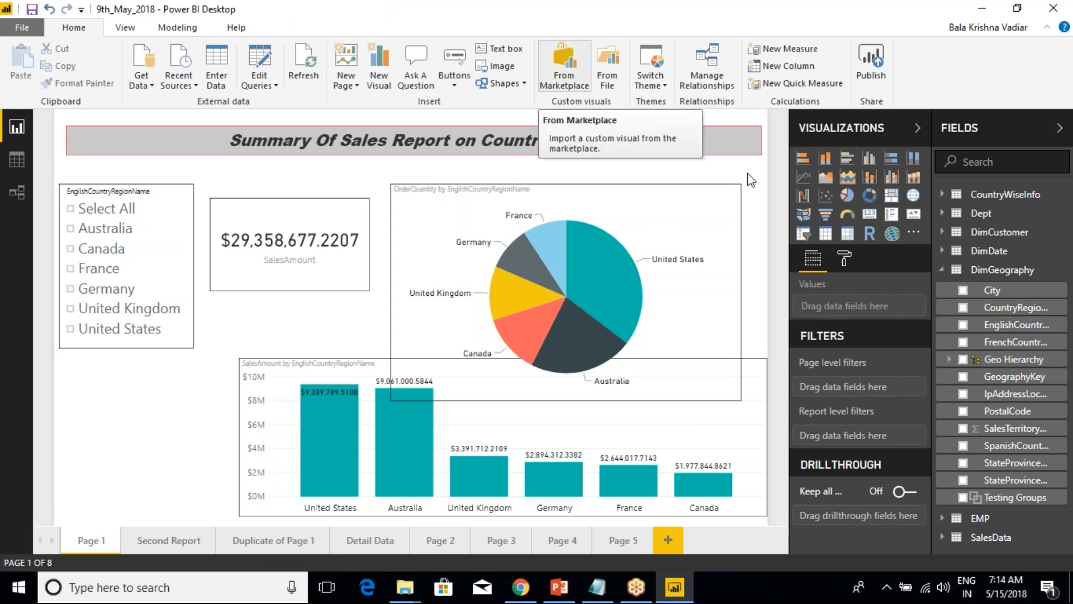
pyautogui.click(917, 235)
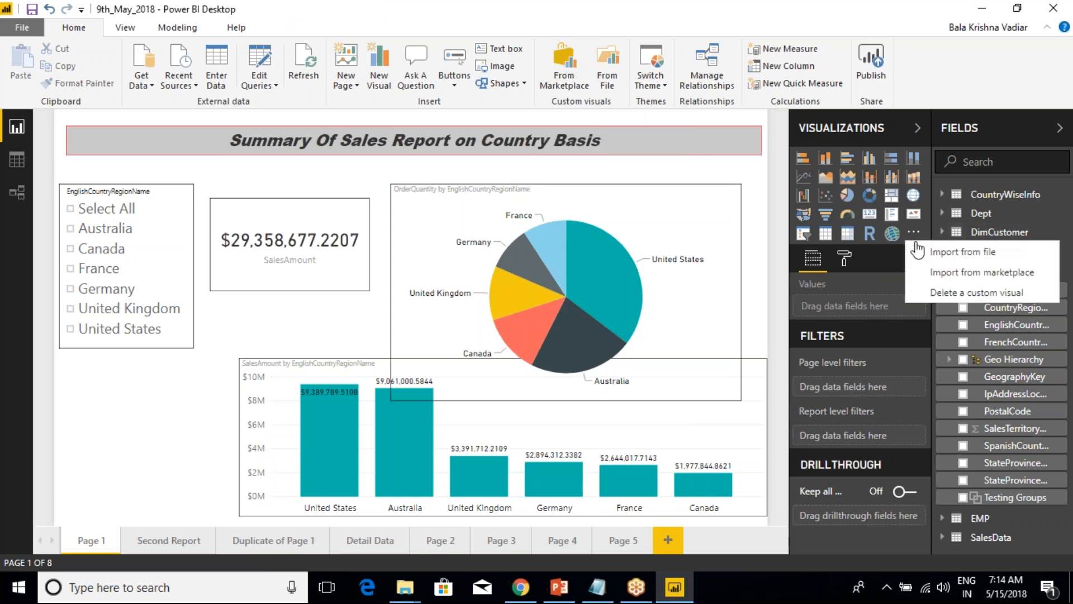
pyautogui.click(987, 276)
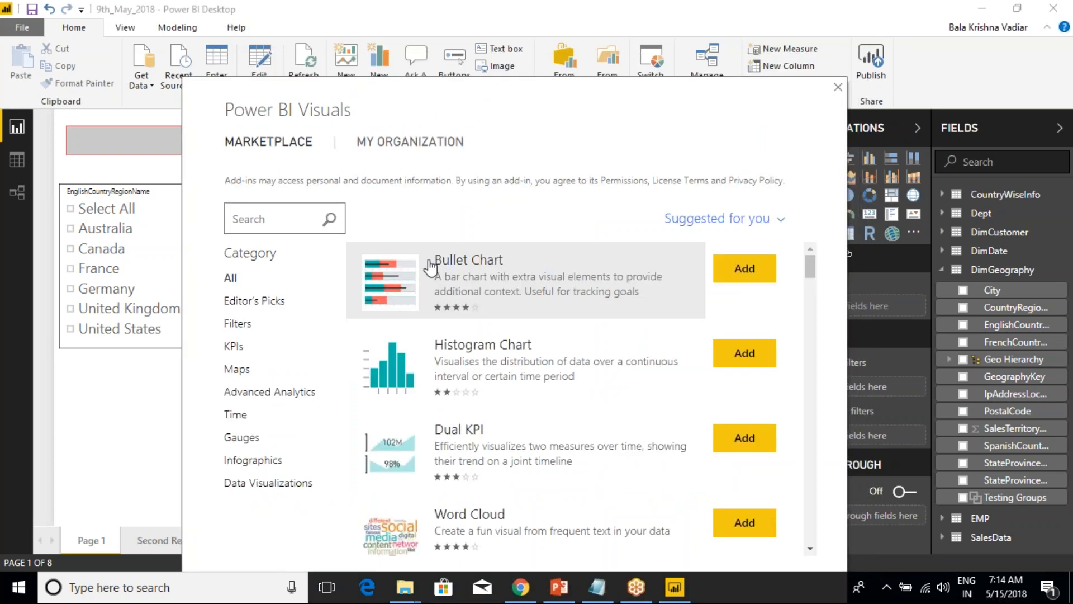
# Browse all marketplace visuals and the Filters, KPIs and Maps categories, and close the marketplace without adding any.
pyautogui.scroll(-7, 447, 302)
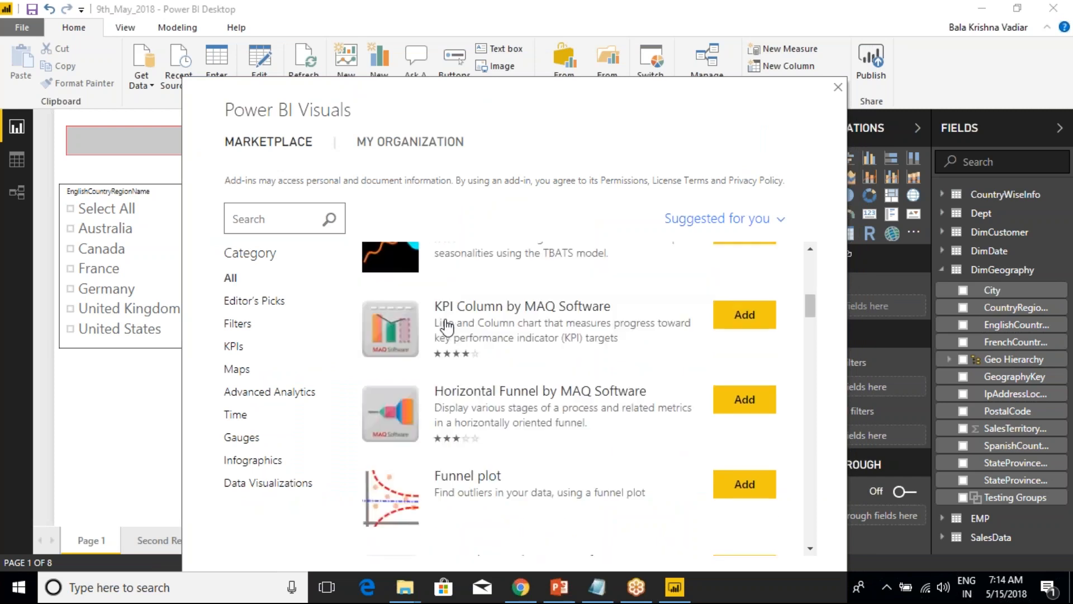
pyautogui.scroll(-10, 447, 327)
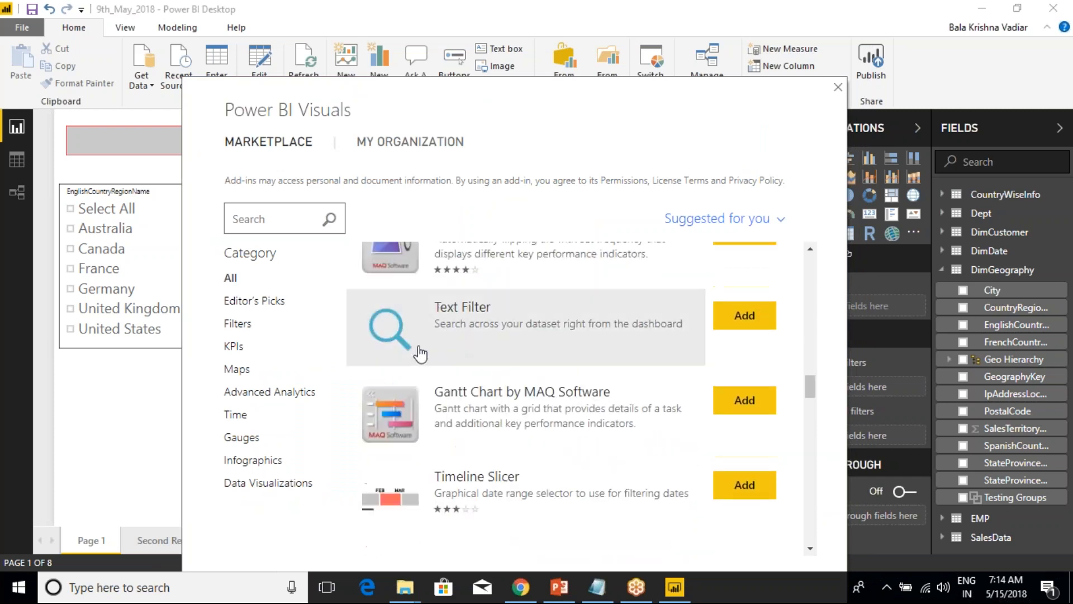
pyautogui.click(239, 323)
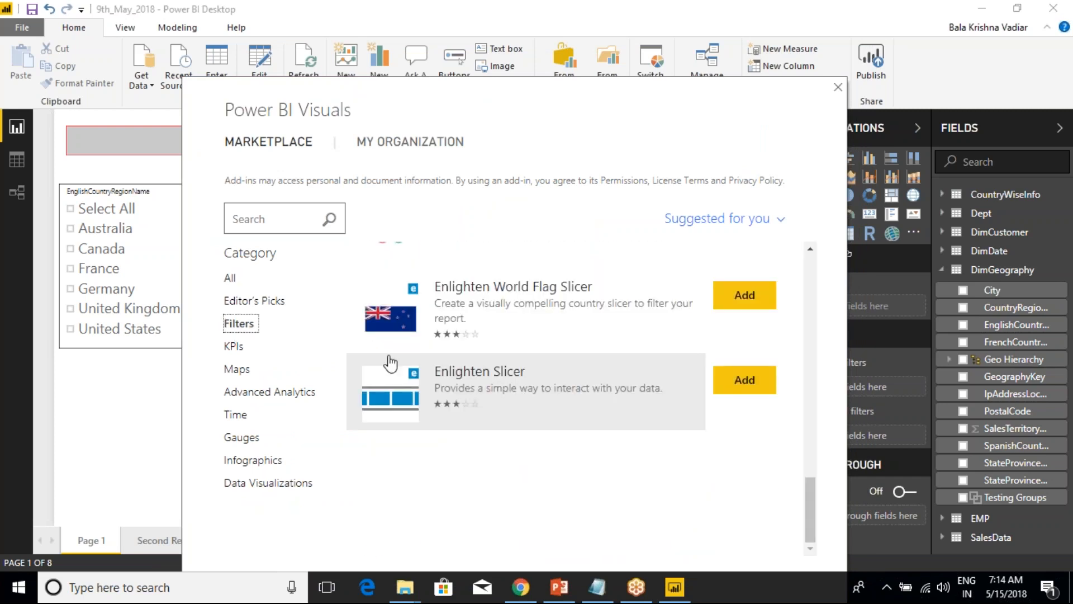
pyautogui.click(237, 347)
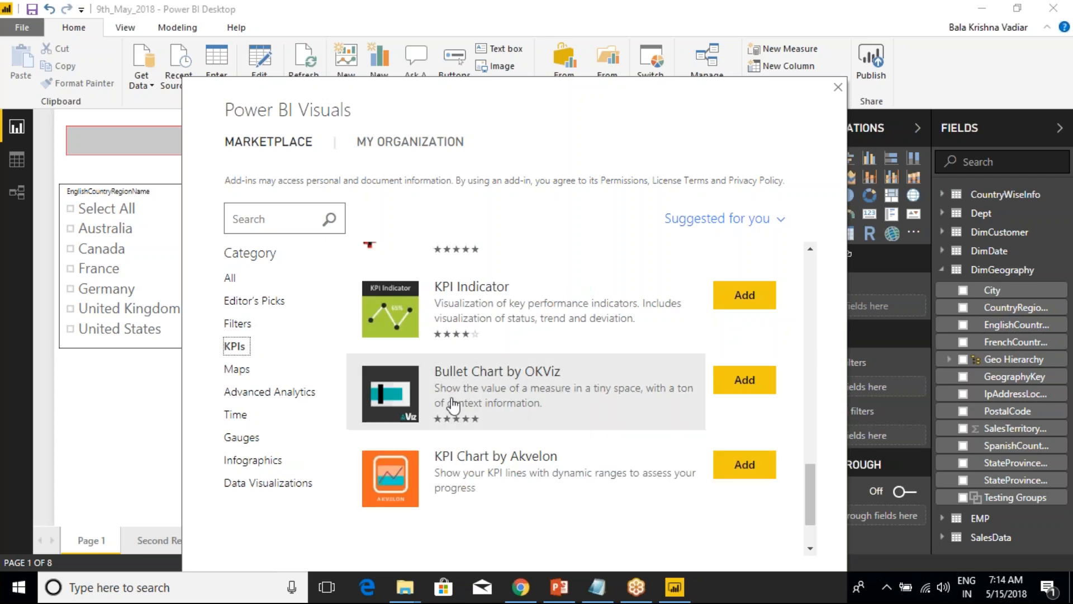
pyautogui.click(236, 369)
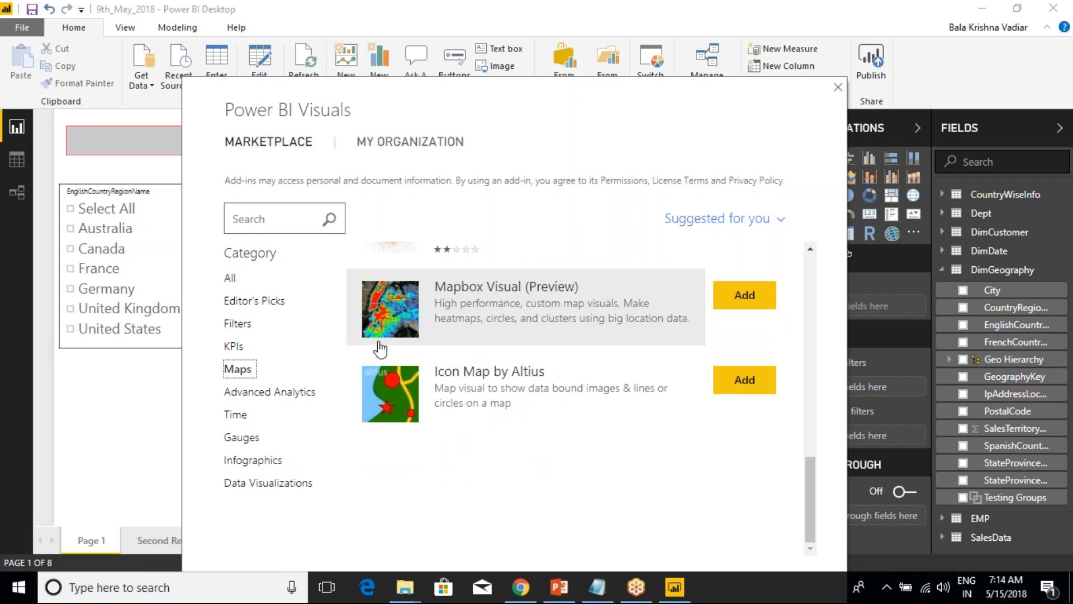
pyautogui.click(838, 88)
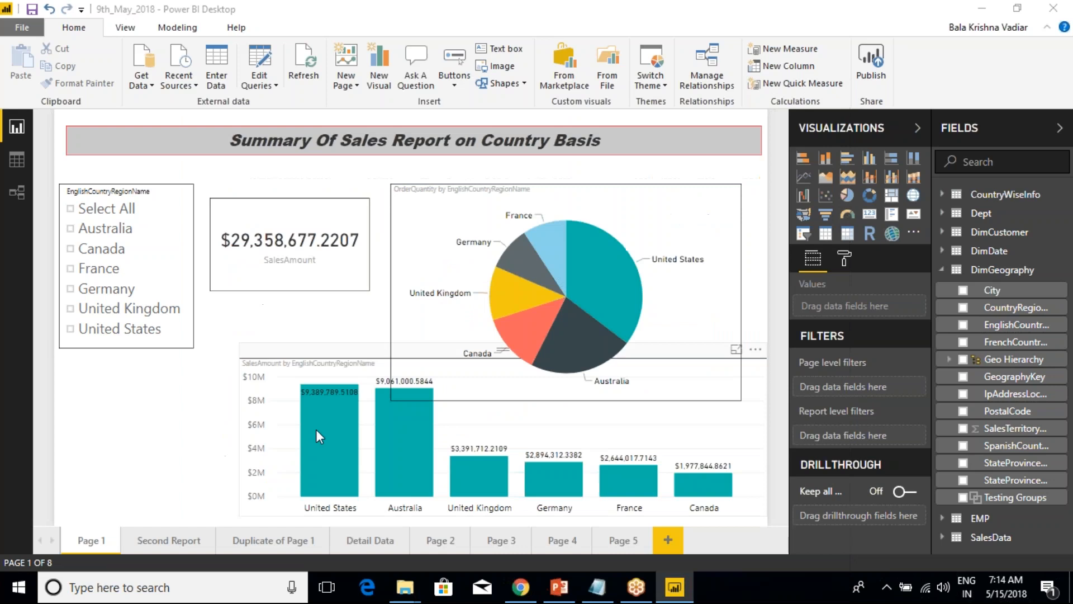
# Open the Second Report page and select its country map visual.
pyautogui.click(320, 538)
pyautogui.click(169, 540)
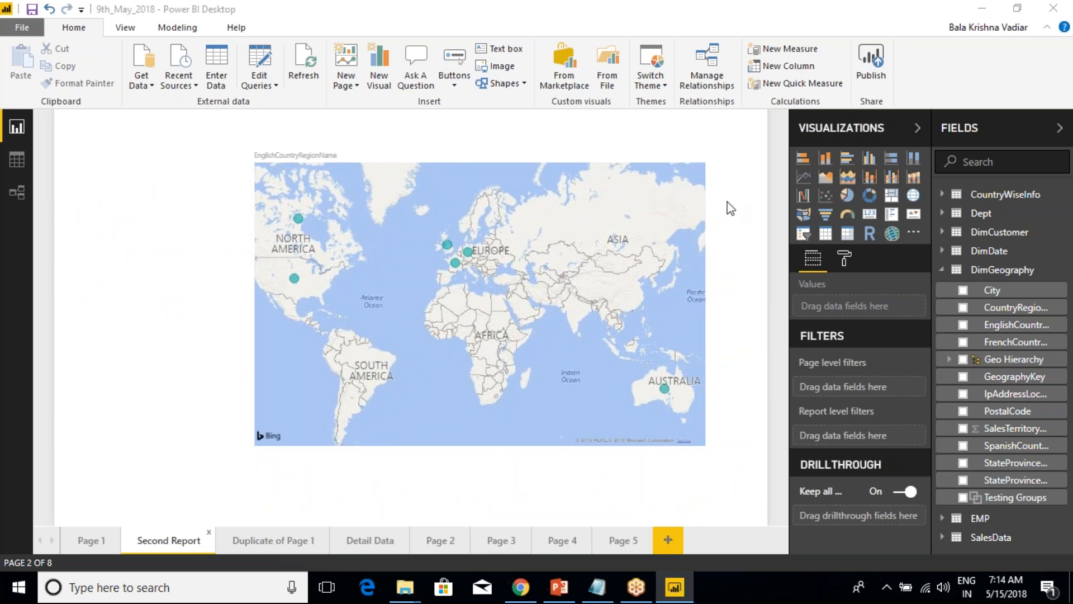
pyautogui.click(619, 151)
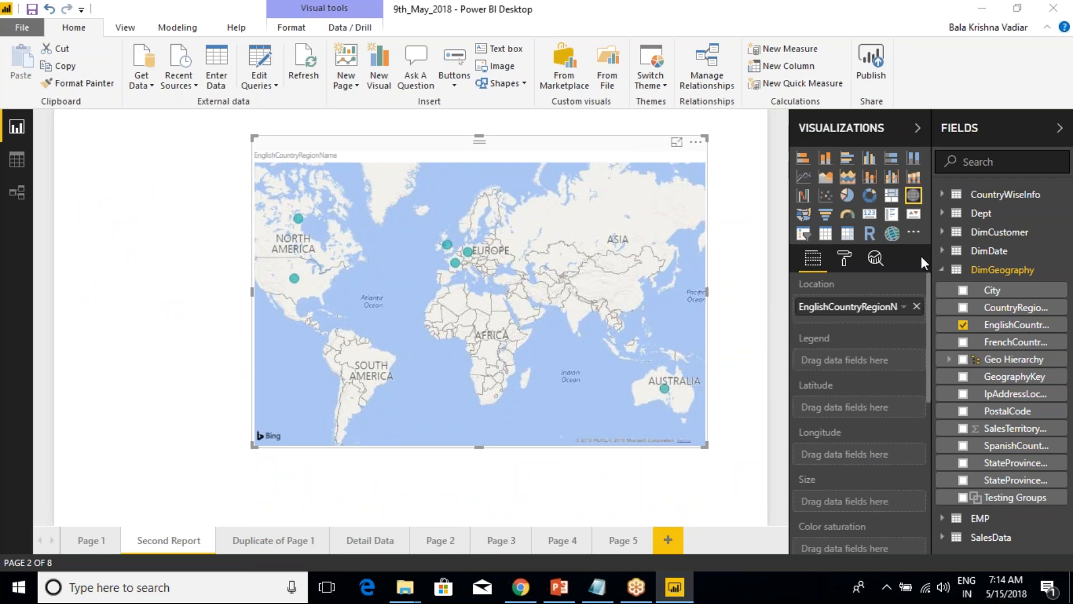
# Open the marketplace for custom visuals and browse the Maps and Advanced Analytics categories.
pyautogui.click(913, 231)
pyautogui.click(962, 270)
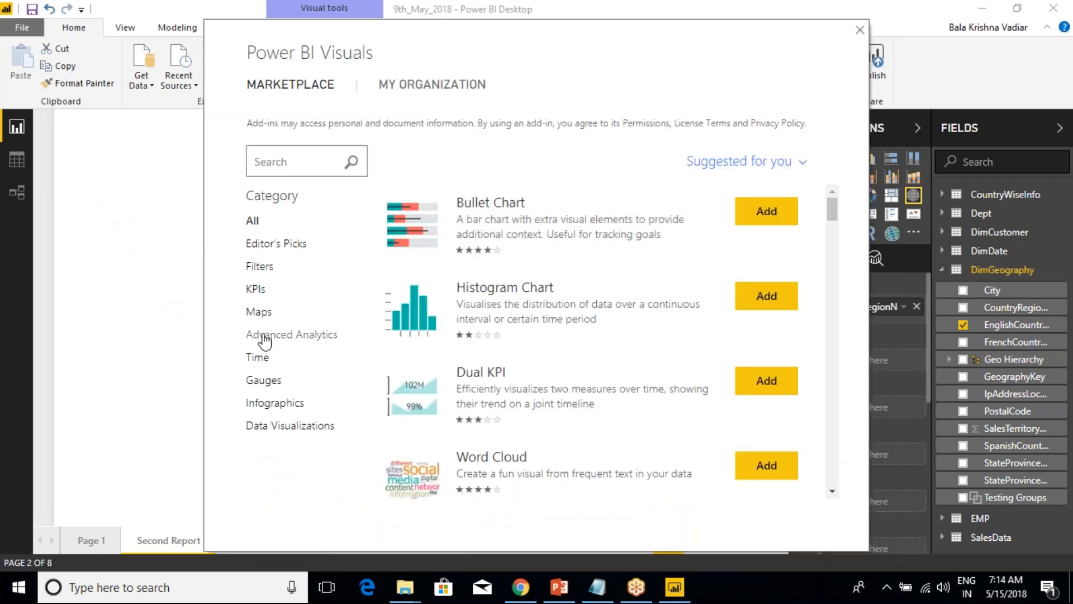
pyautogui.click(259, 312)
pyautogui.scroll(-5, 488, 340)
pyautogui.scroll(-10, 488, 340)
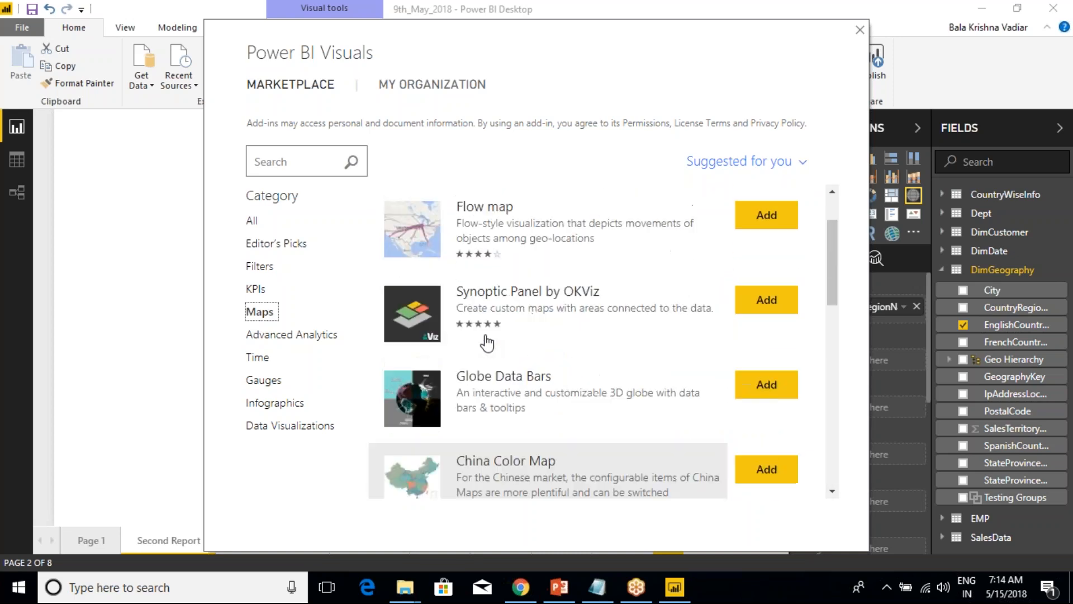
pyautogui.scroll(1, 475, 280)
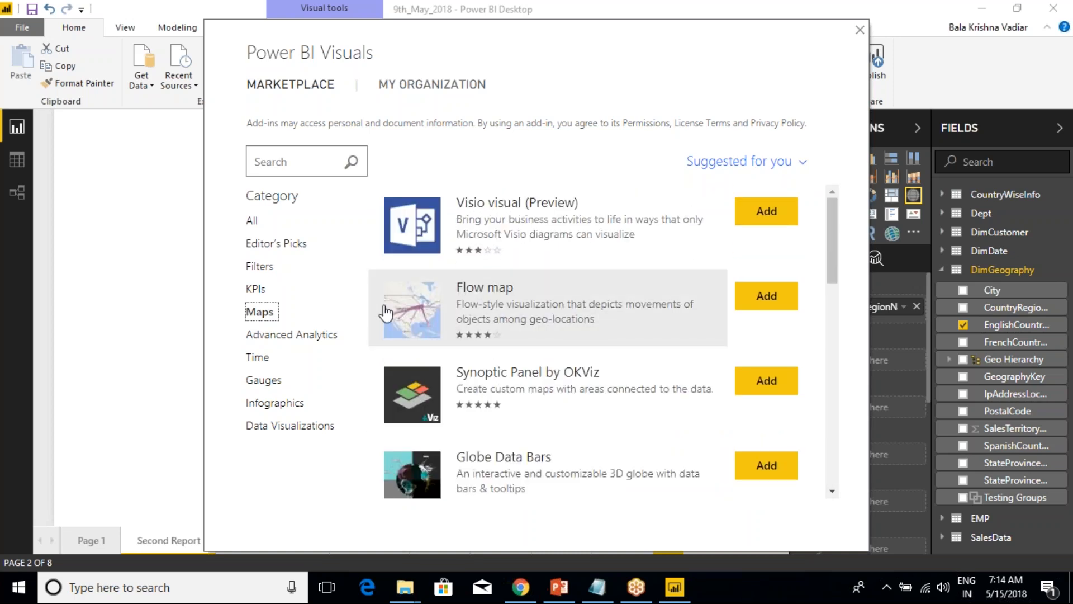
pyautogui.click(313, 336)
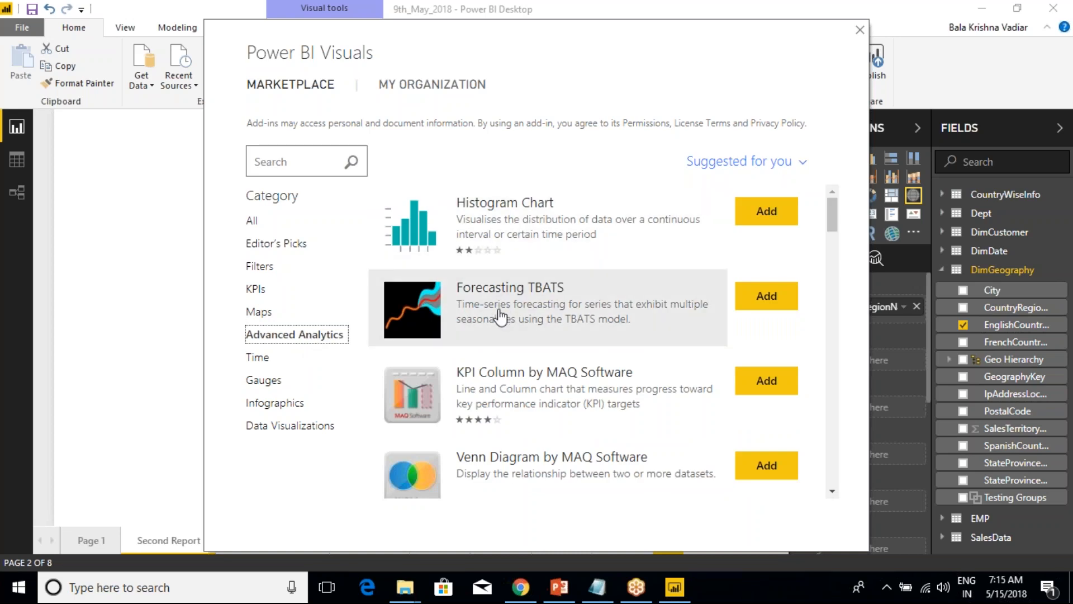
pyautogui.scroll(-10, 554, 399)
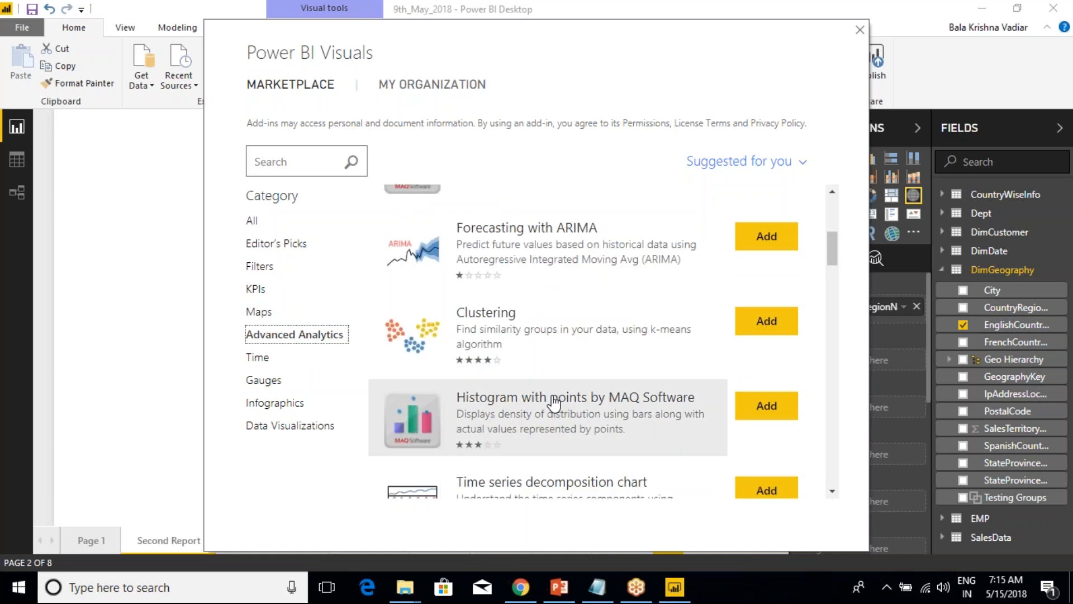
pyautogui.scroll(-4, 553, 402)
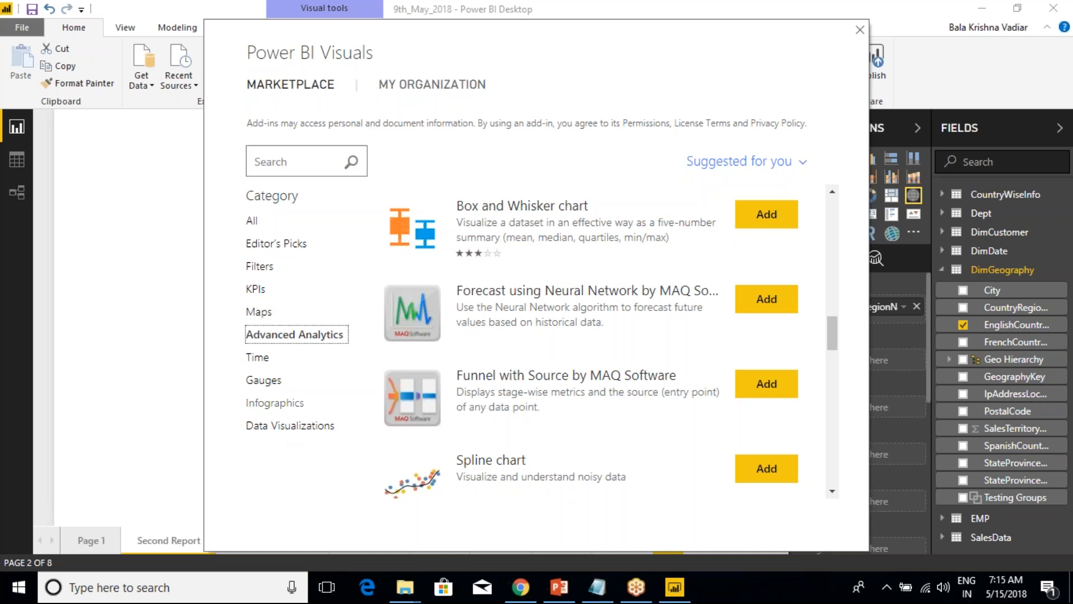
# Search the Advanced Analytics category for "slicer" and clear the search.
pyautogui.click(317, 166)
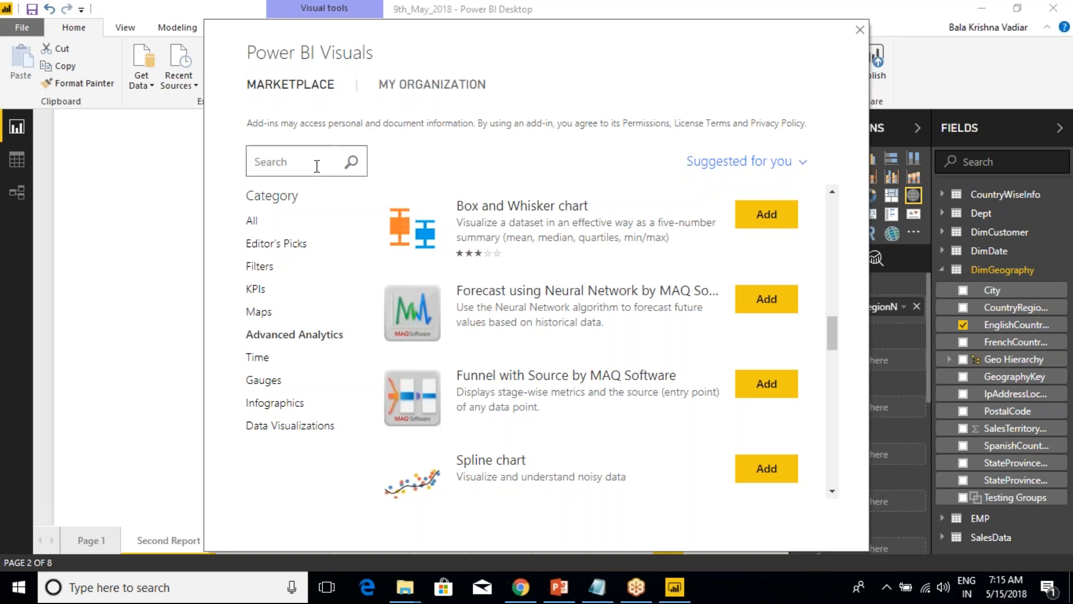
pyautogui.write('s')
pyautogui.press('BackSpace')
pyautogui.write('slicer')
pyautogui.click(354, 175)
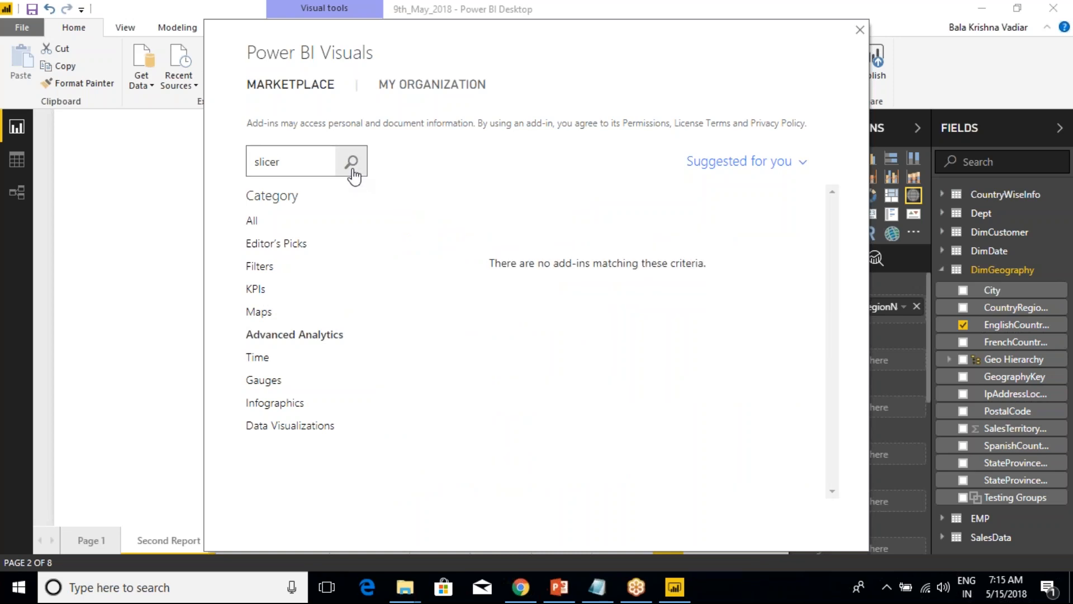
pyautogui.click(312, 162)
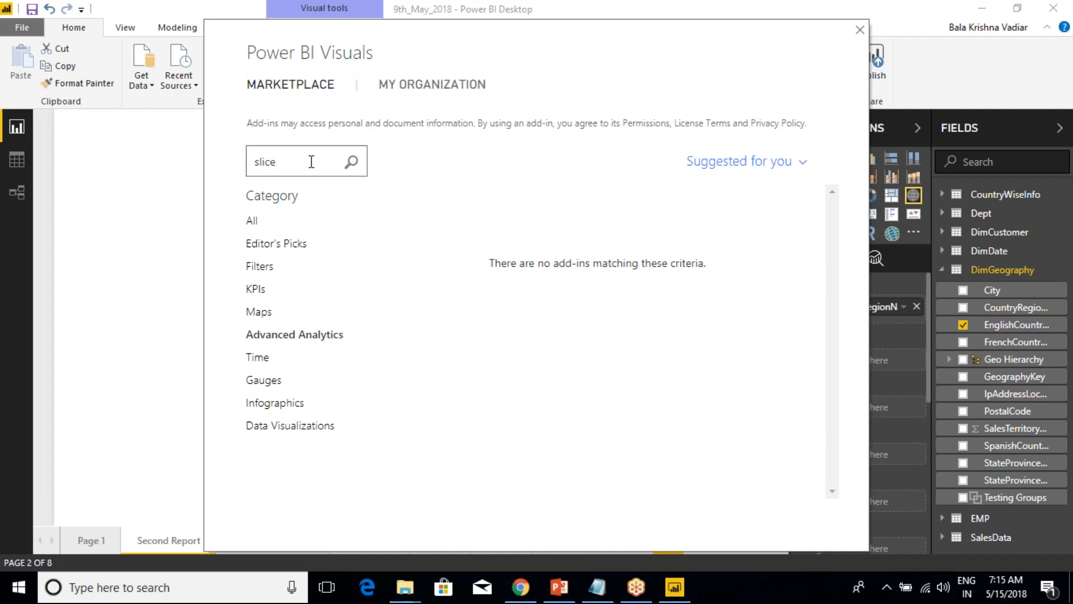
pyautogui.press('BackSpace')
pyautogui.press('BackSpace')
pyautogui.press('BackSpace')
pyautogui.press('BackSpace')
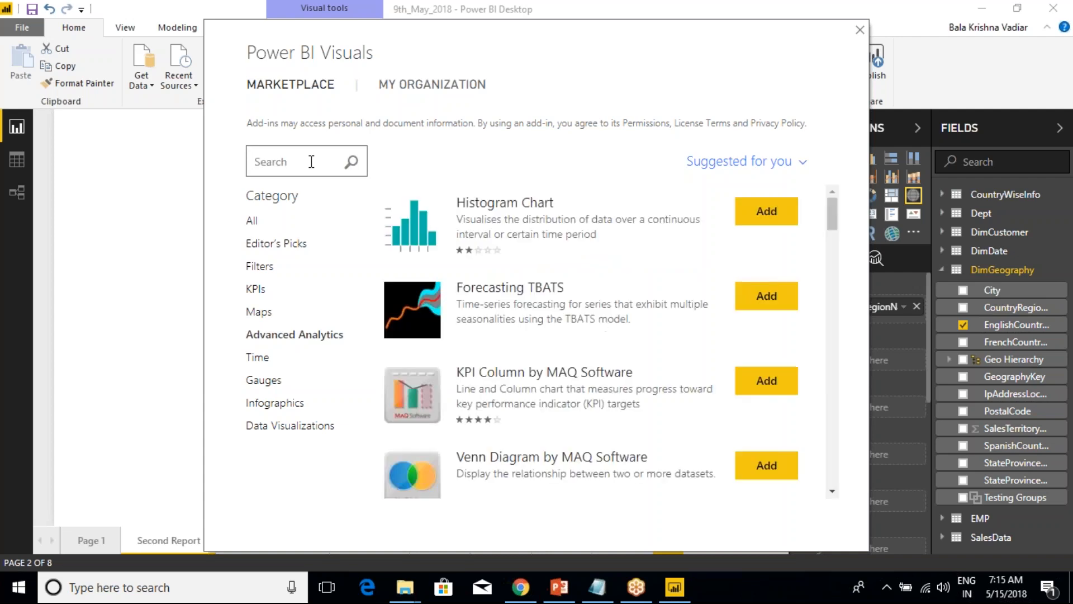
# Search all marketplace categories for "slicer" and import the Timeline Slicer visual into the report.
pyautogui.click(252, 221)
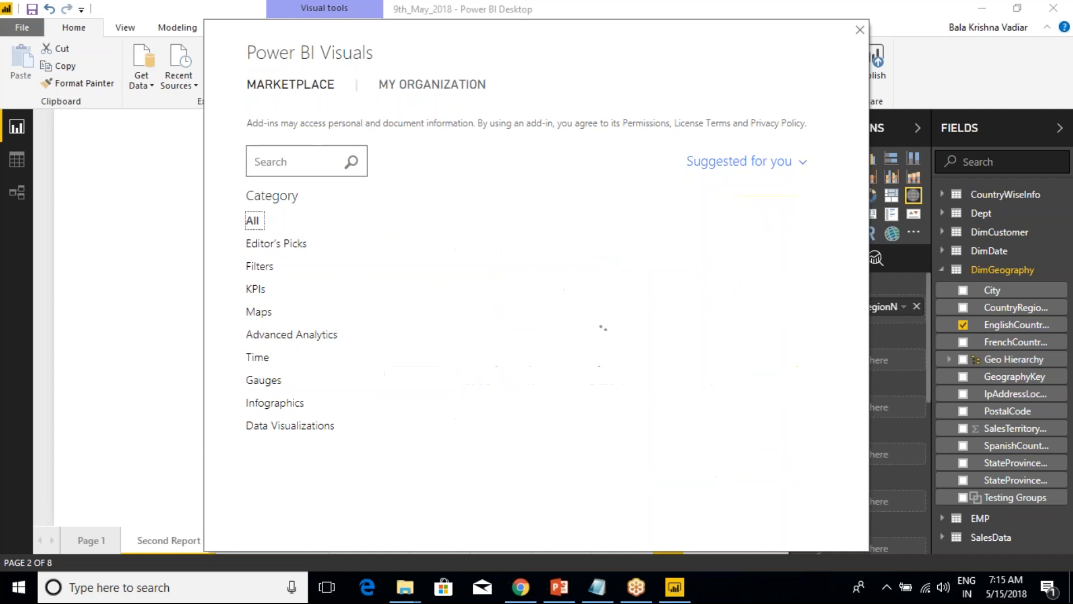
pyautogui.click(312, 161)
pyautogui.write('slice')
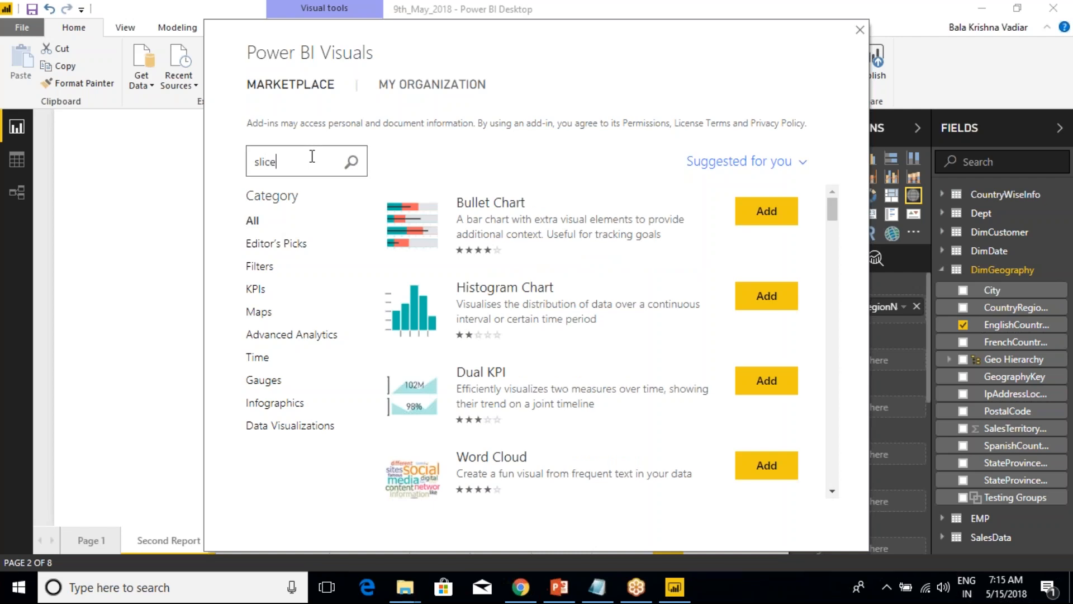
pyautogui.click(351, 161)
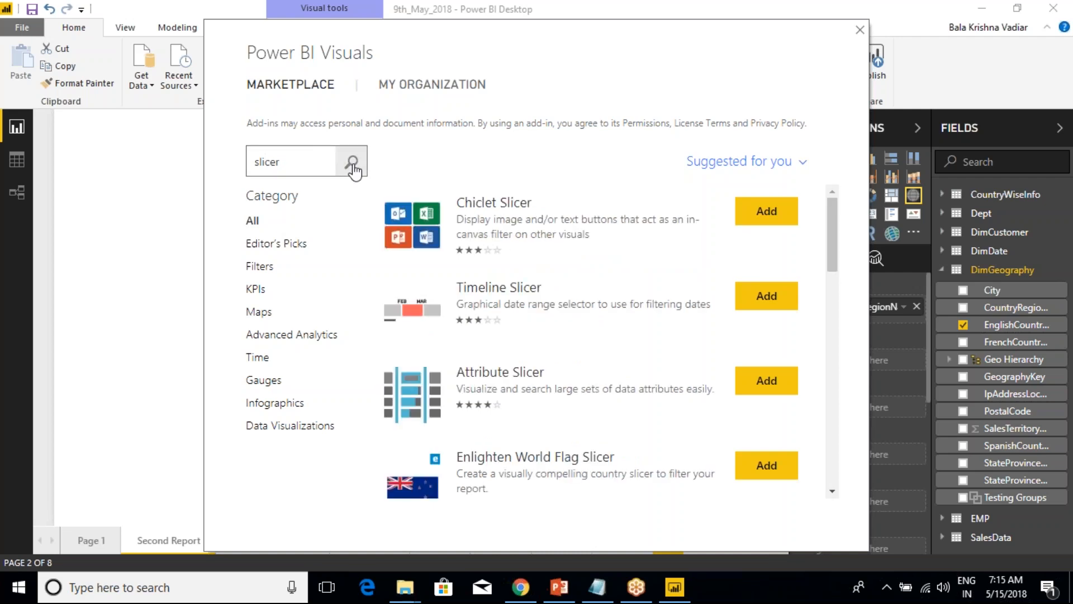
pyautogui.click(540, 311)
pyautogui.click(277, 311)
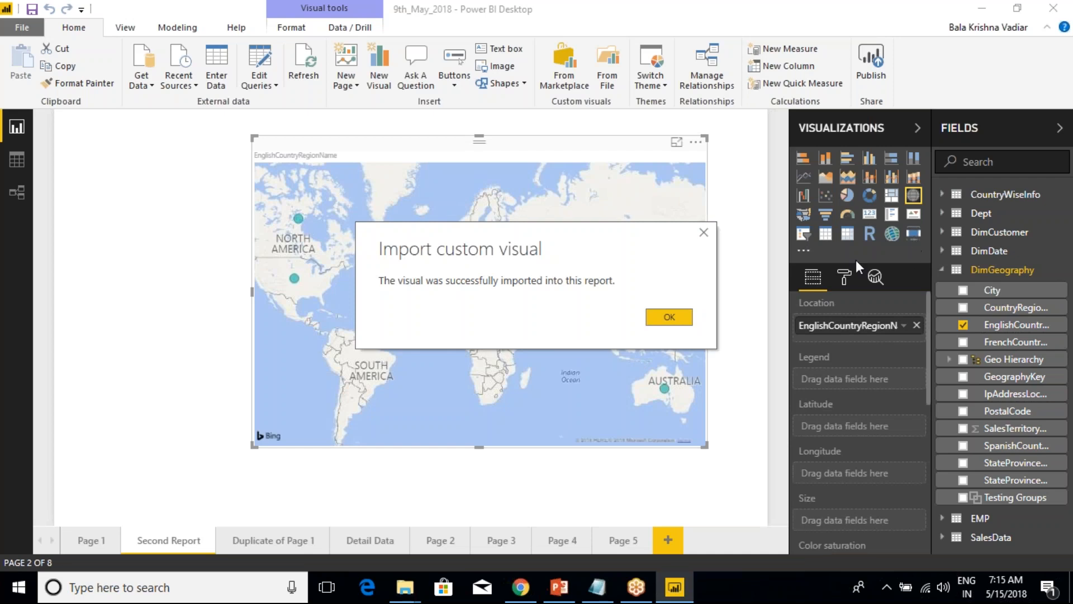
pyautogui.click(669, 316)
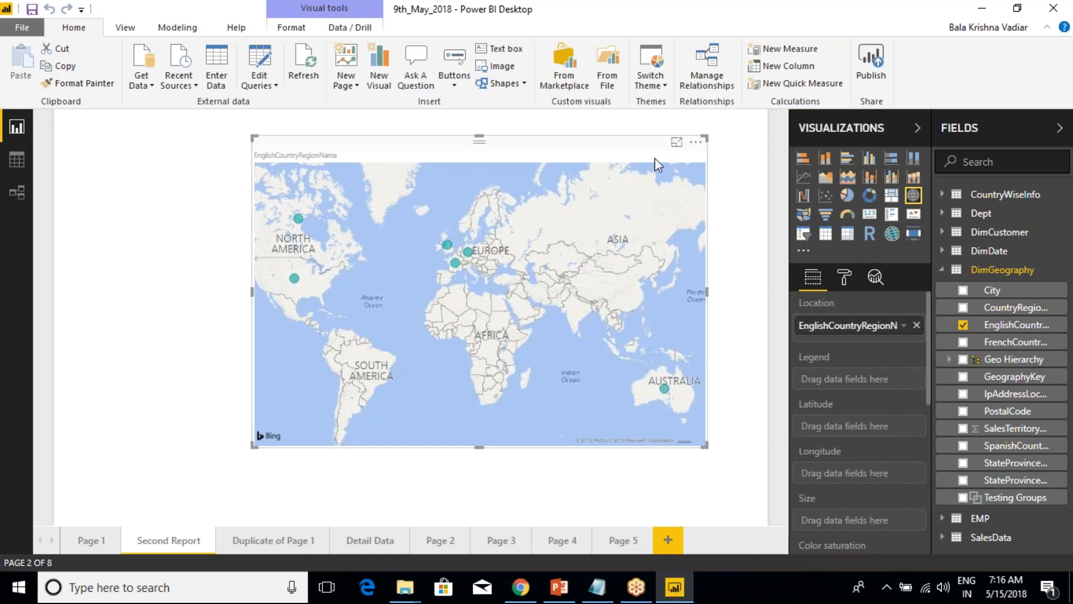
# Reopen the marketplace, search for "slicer" again and import the HierarchySlicer visual into the report.
pyautogui.click(566, 85)
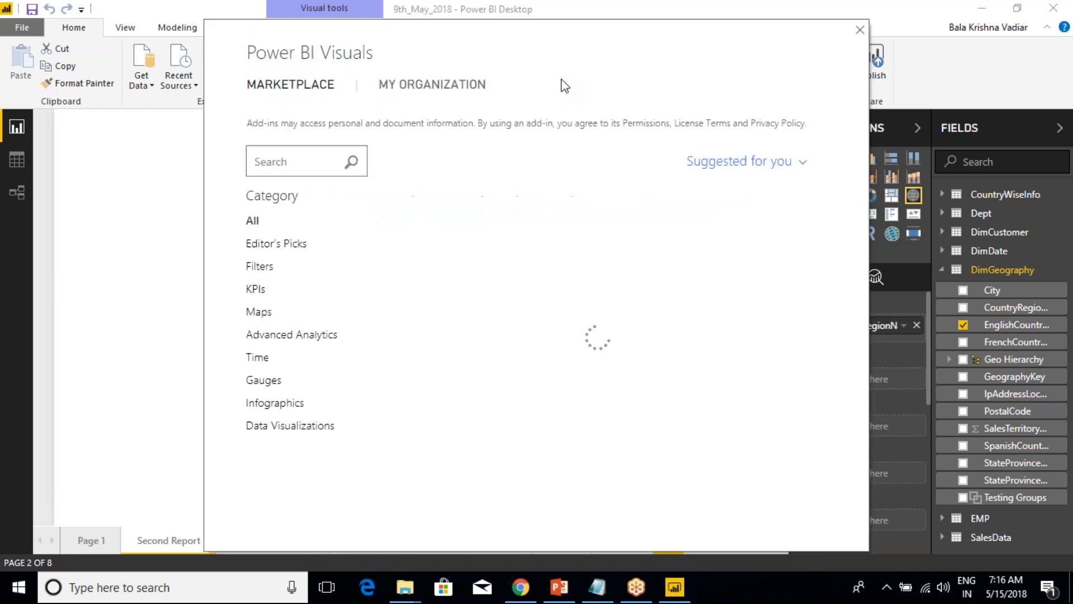
pyautogui.click(282, 163)
pyautogui.write('slicer')
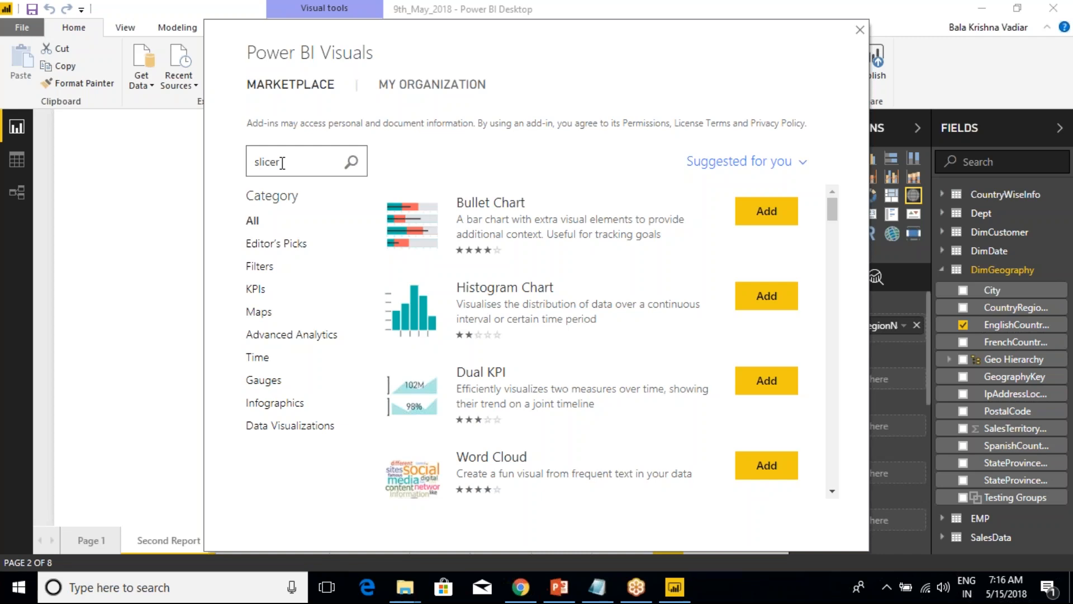
pyautogui.click(351, 162)
pyautogui.scroll(-1, 510, 377)
pyautogui.scroll(-3, 510, 377)
pyautogui.scroll(-2, 510, 378)
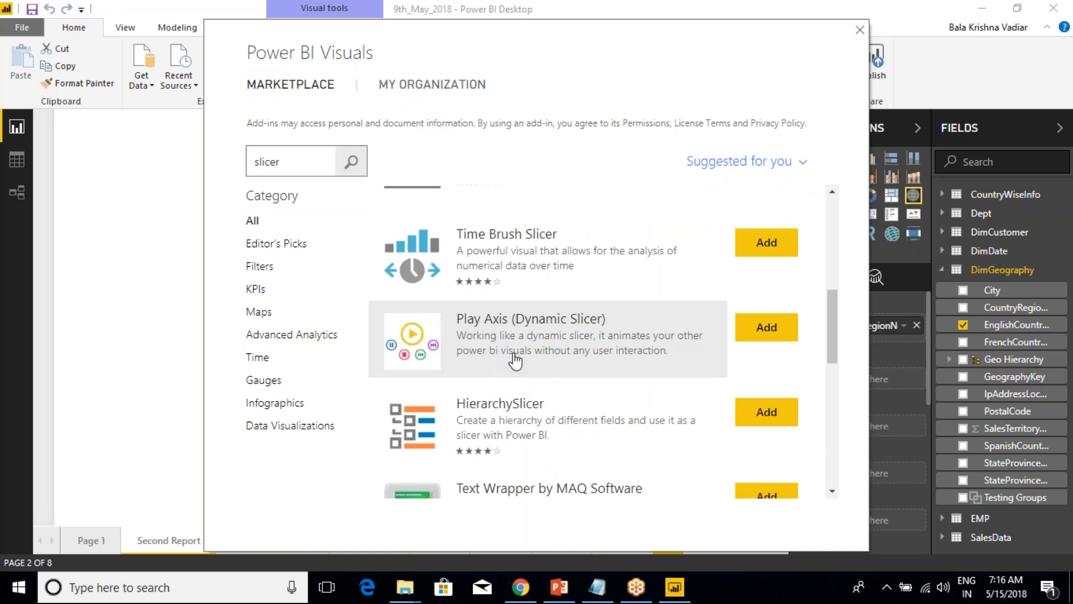
pyautogui.click(502, 402)
pyautogui.click(279, 304)
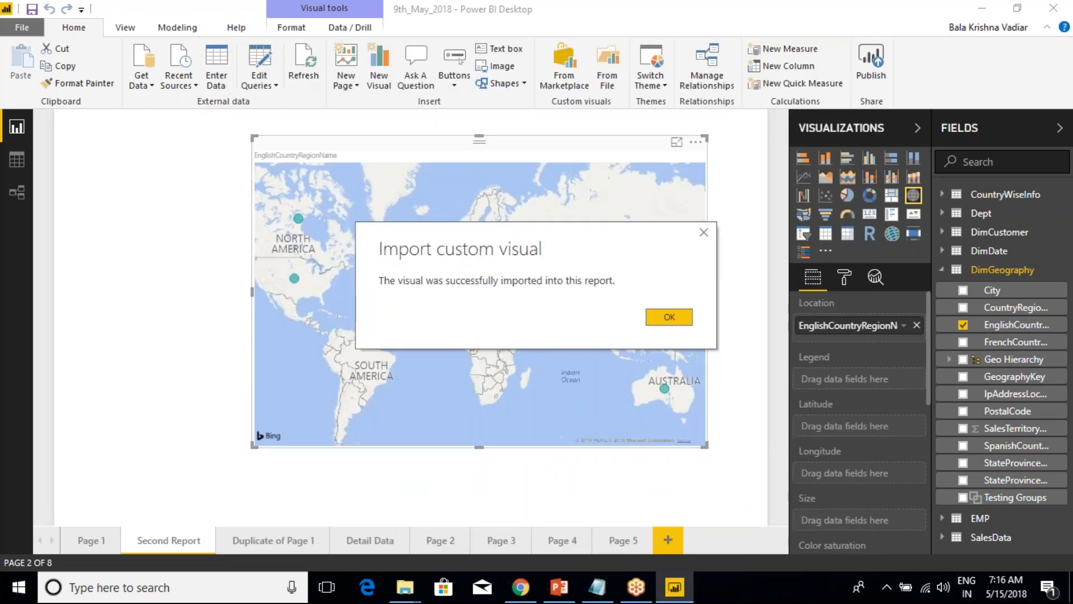
pyautogui.click(665, 317)
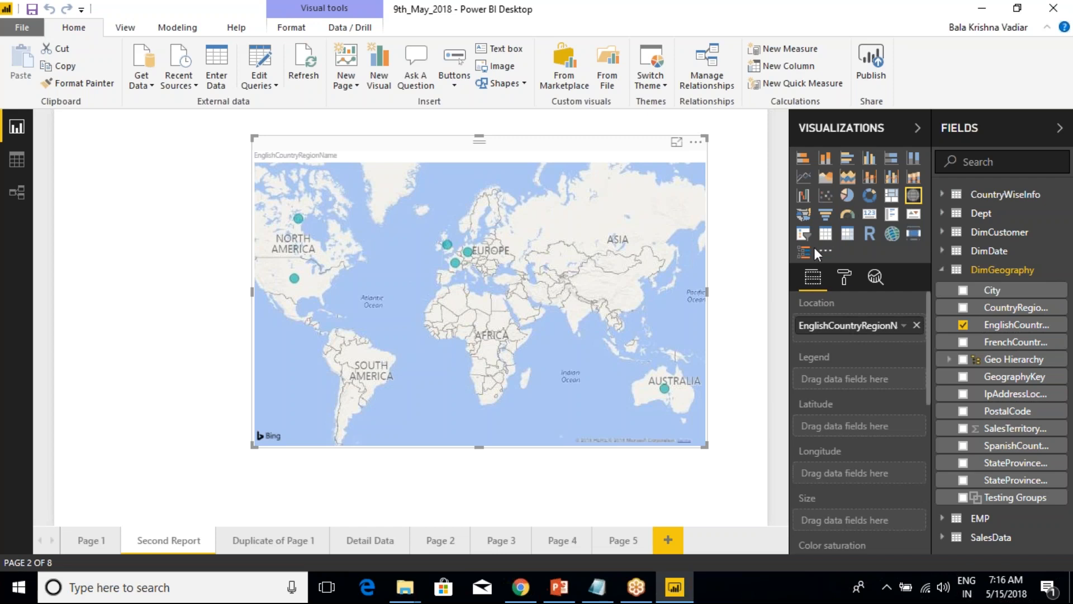
# Switch to Chrome and search in a new tab for "powerbi.microsoft.com custom visuals".
pyautogui.click(521, 587)
pyautogui.click(336, 32)
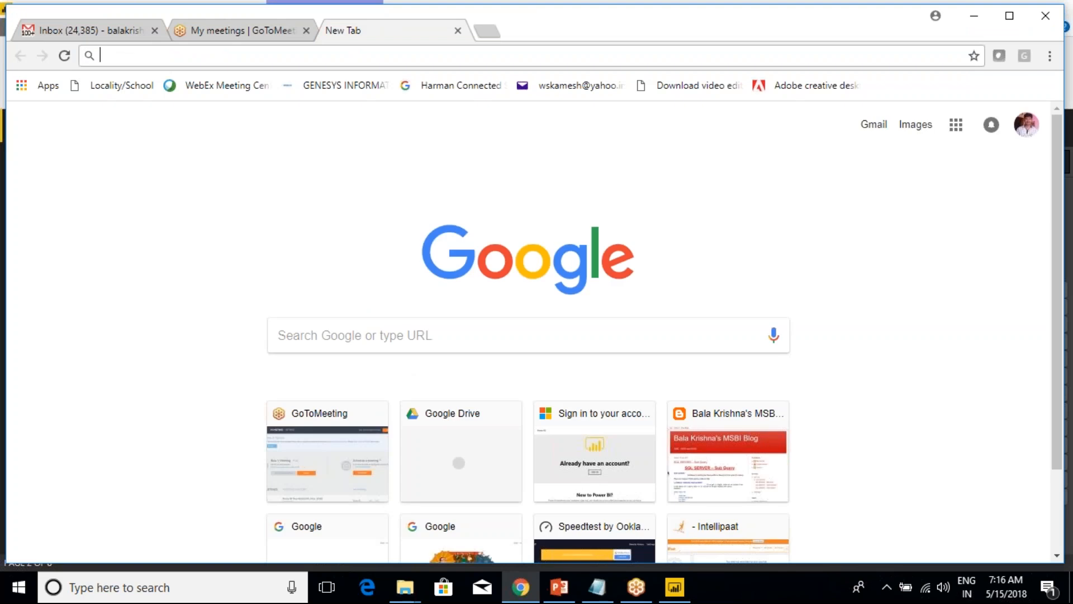
pyautogui.write('powerbi.')
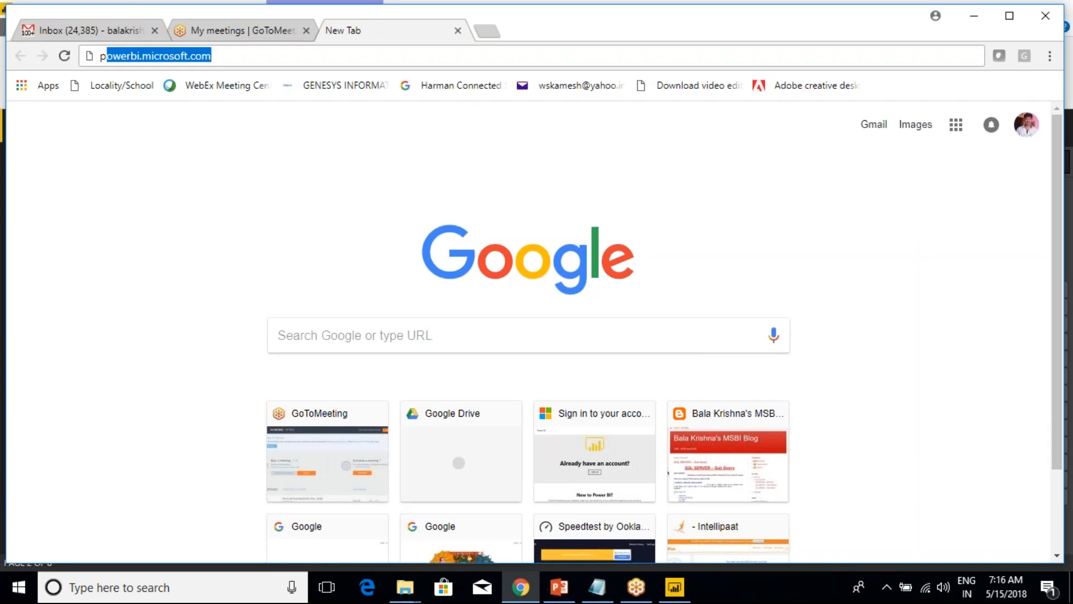
pyautogui.write('microso')
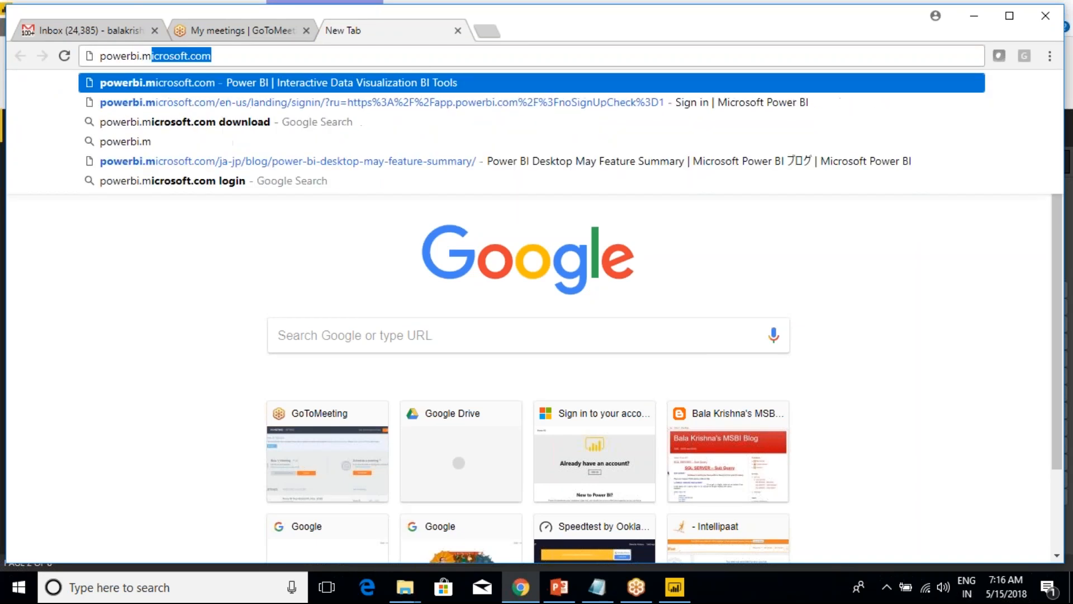
pyautogui.write('ft.co')
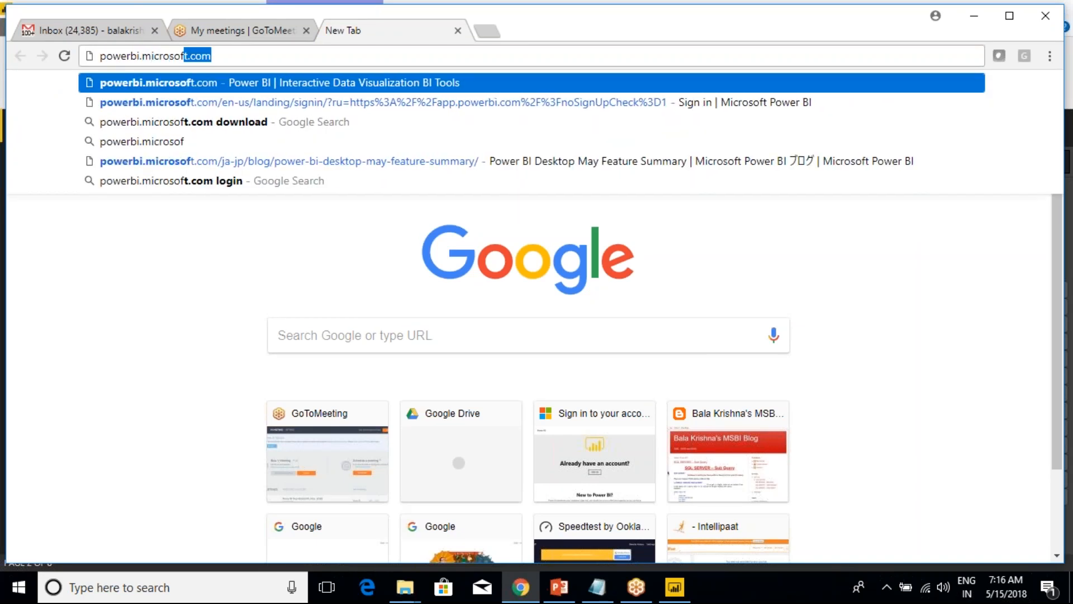
pyautogui.write('m')
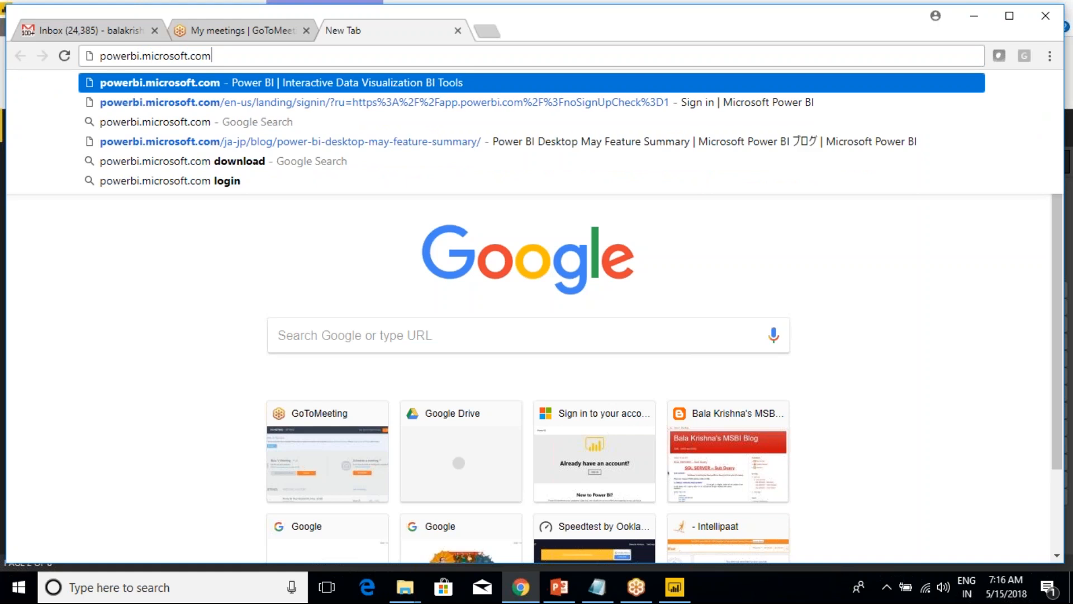
pyautogui.press('Down')
pyautogui.press('Down')
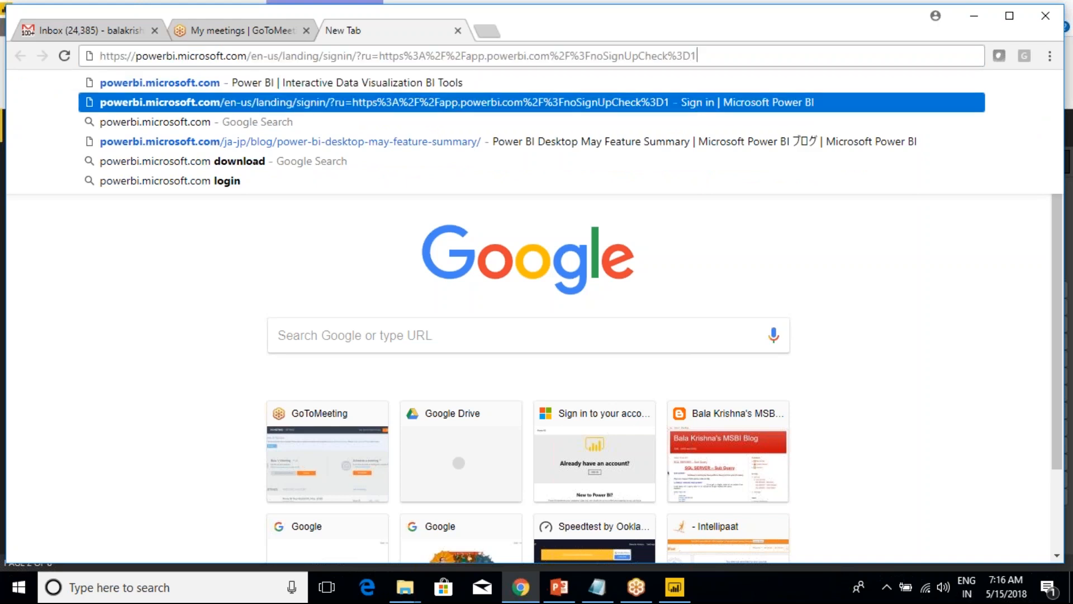
pyautogui.press('Up')
pyautogui.press('Up')
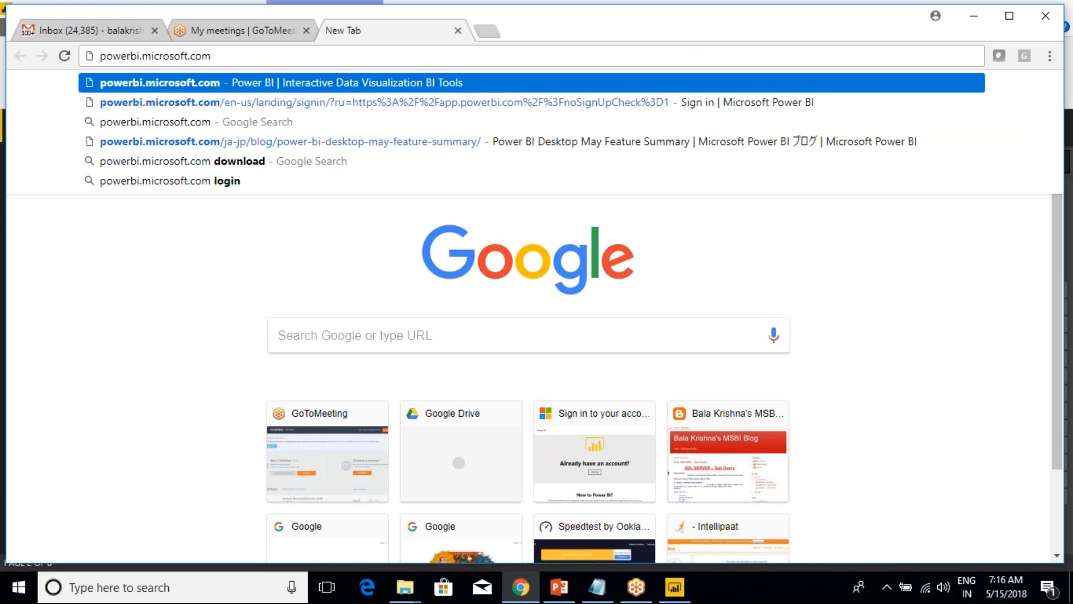
pyautogui.write('custom visuals')
pyautogui.press('Return')
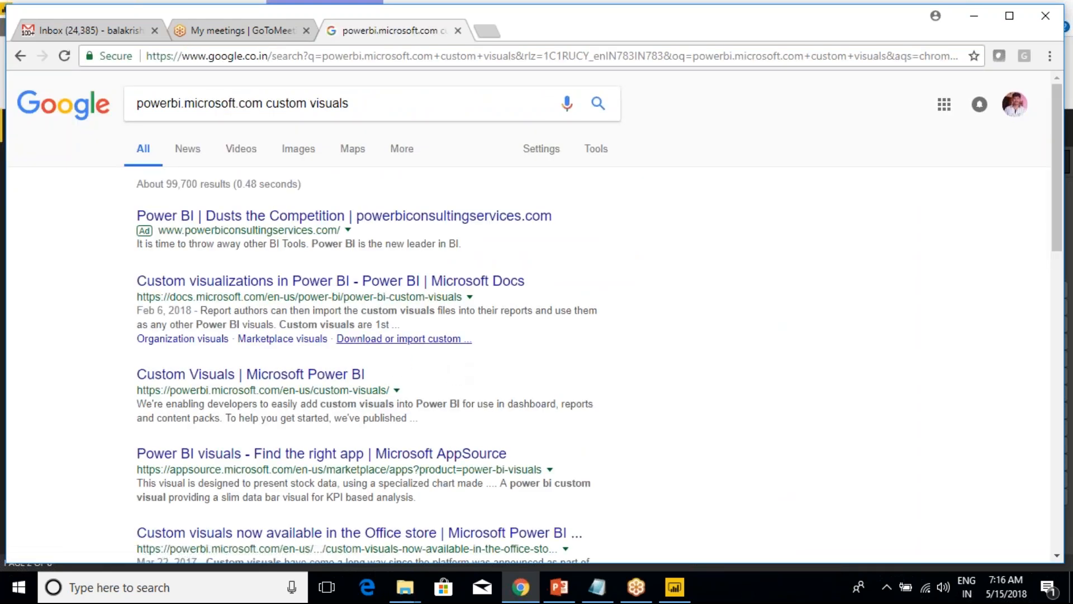
# Open the Microsoft Docs custom visualizations result and the Microsoft Power BI Custom Visuals result in new tabs, and show the Custom Visuals page.
pyautogui.rightClick(294, 283)
pyautogui.click(313, 293)
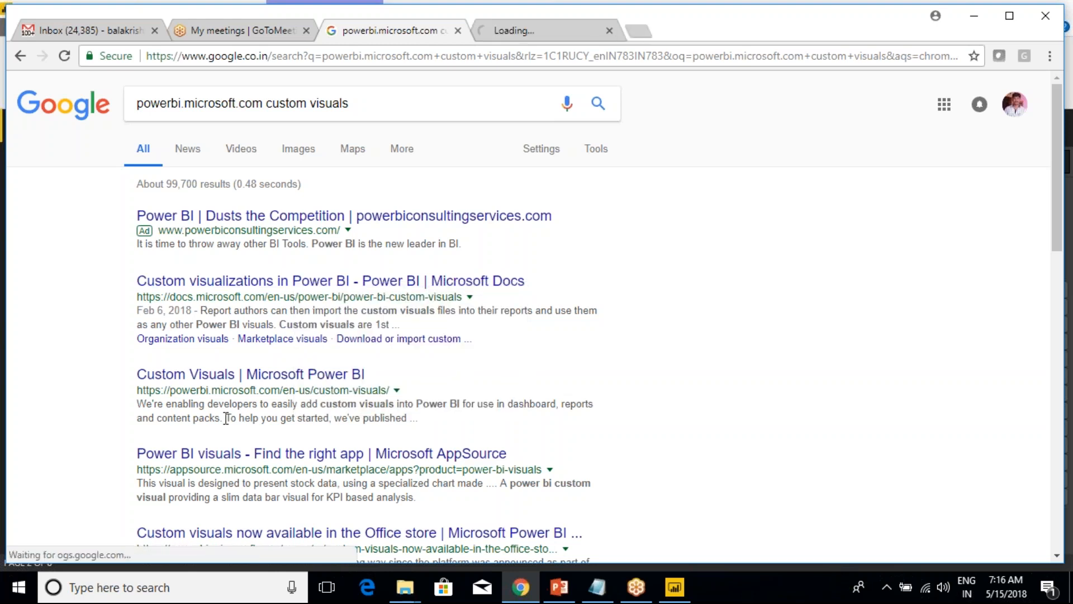
pyautogui.rightClick(291, 378)
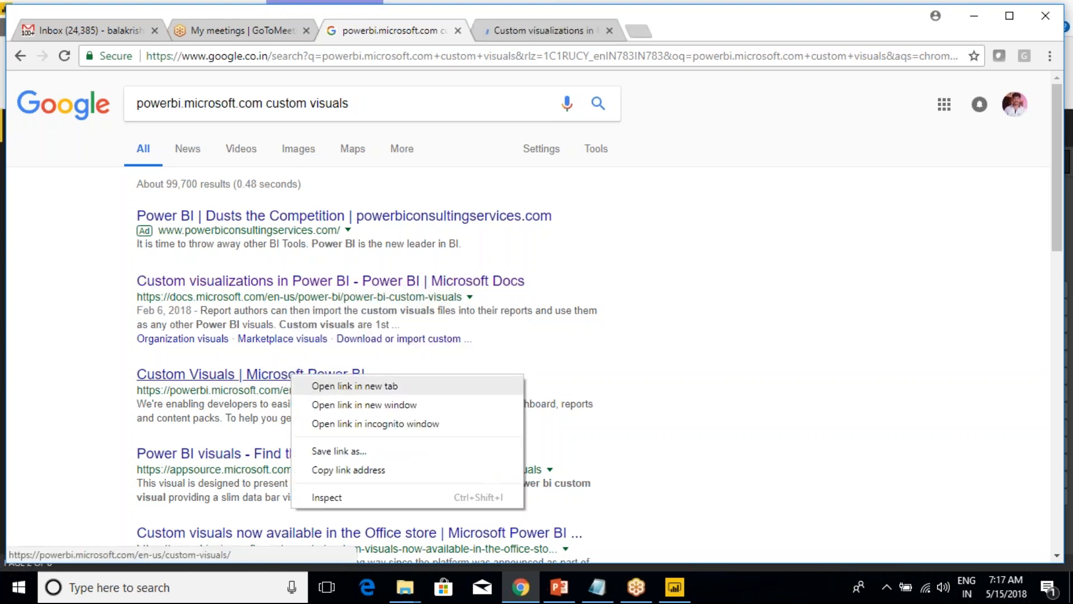
pyautogui.click(311, 385)
pyautogui.hotkey('ctrl', 'Tab')
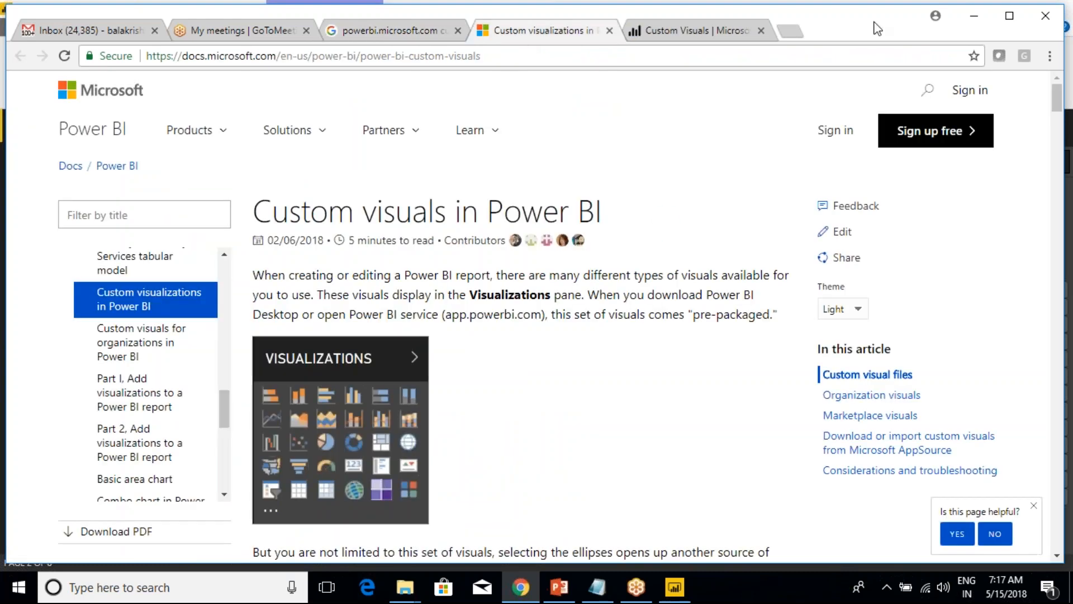
pyautogui.click(849, 48)
pyautogui.hotkey('ctrl', 'Tab')
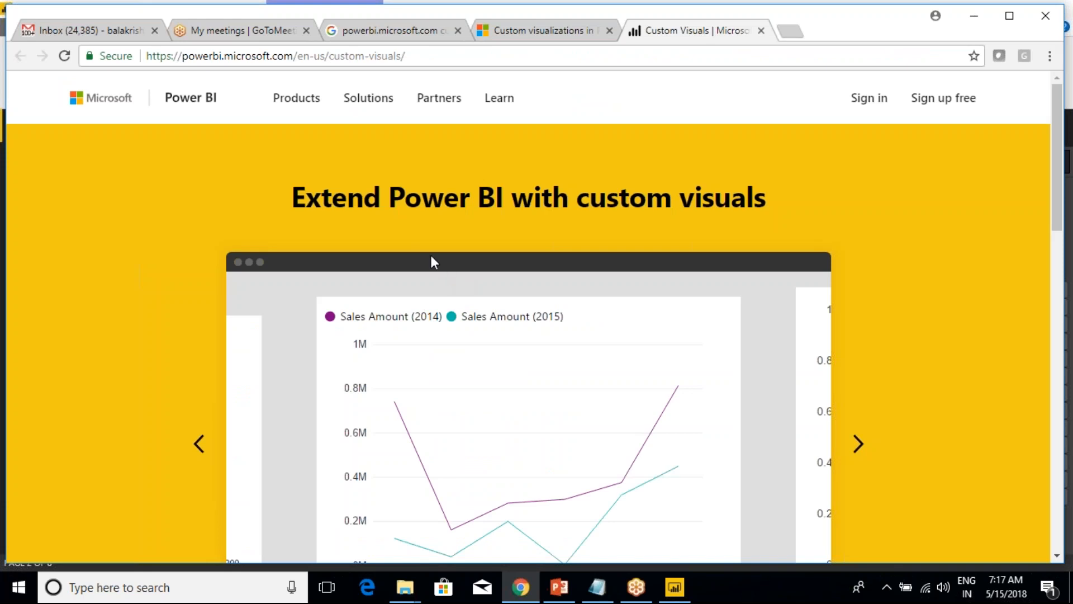
# Examine the Custom Visuals page's web address and read through the page content.
pyautogui.moveTo(193, 58); pyautogui.dragTo(295, 56)
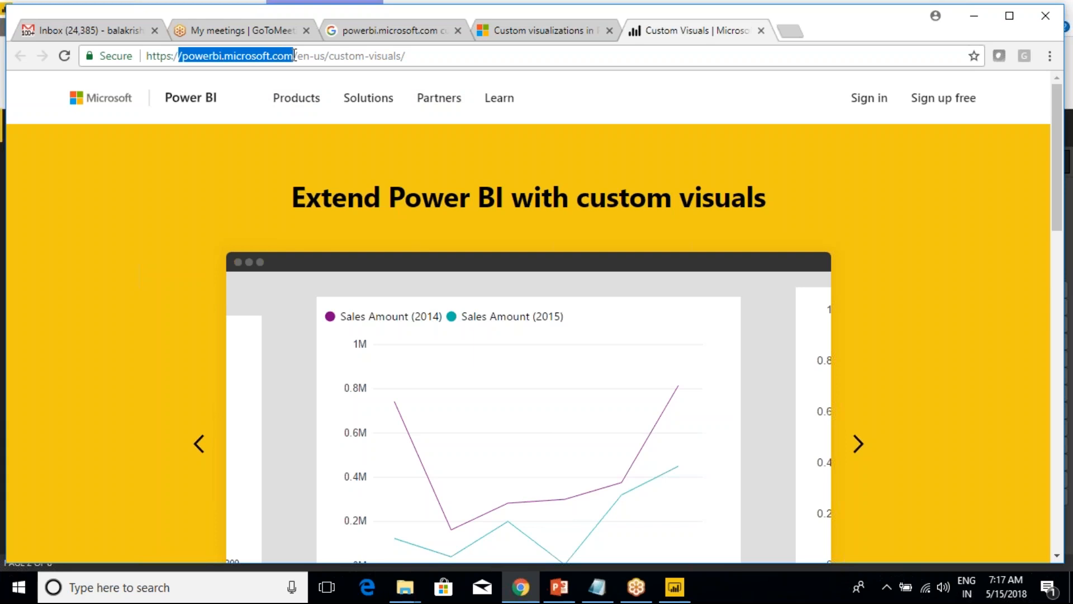
pyautogui.click(295, 56)
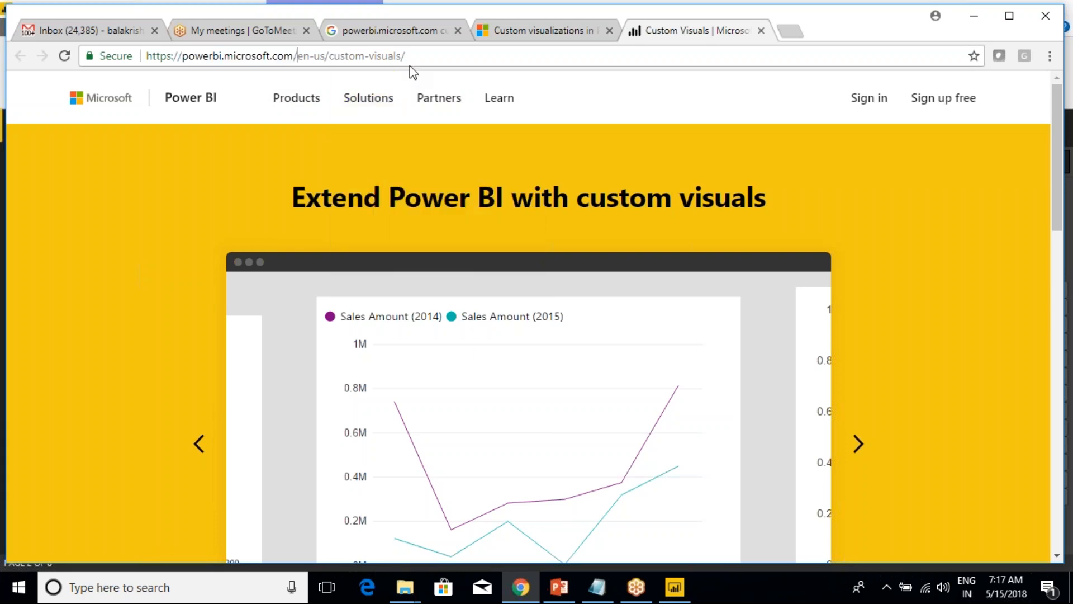
pyautogui.scroll(-20, 467, 293)
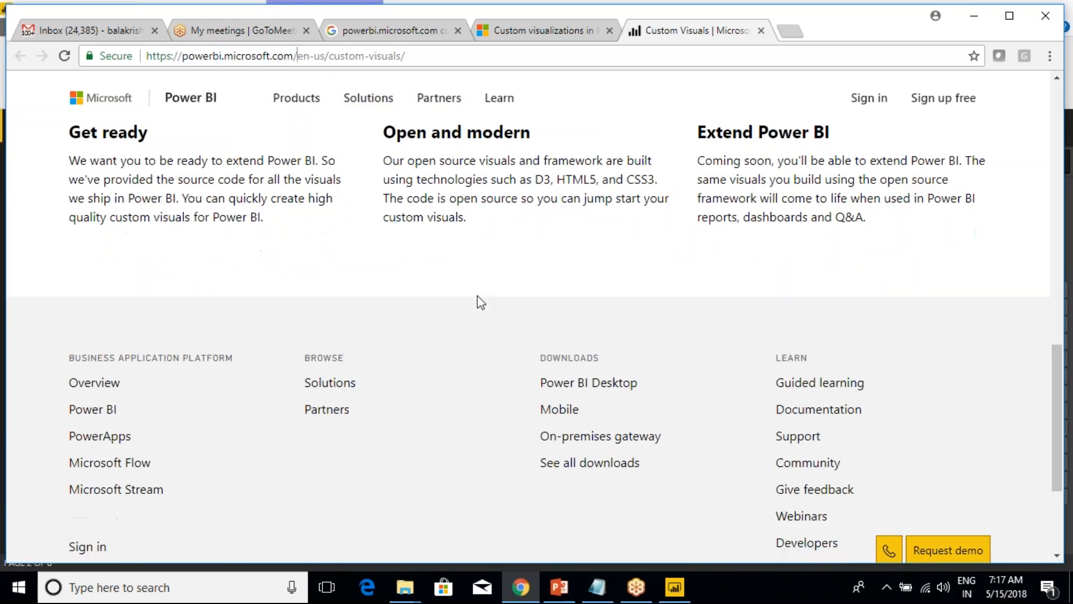
# Examine the Custom Visuals page and advance its sample visuals carousel to the Synoptic Panel floor plan.
pyautogui.scroll(20, 481, 302)
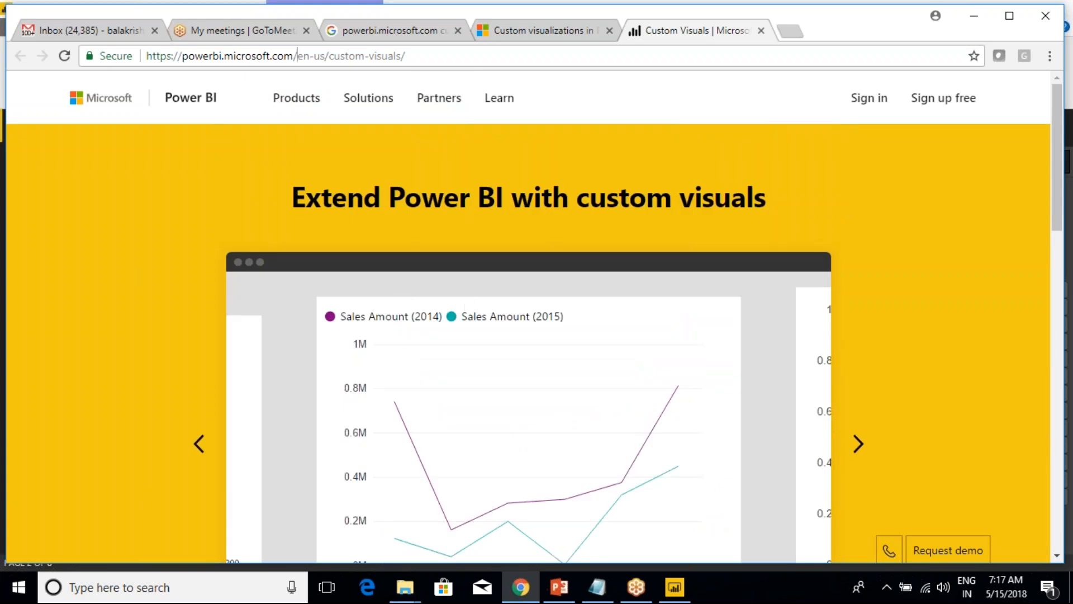
pyautogui.moveTo(299, 100)
pyautogui.scroll(-9, 668, 370)
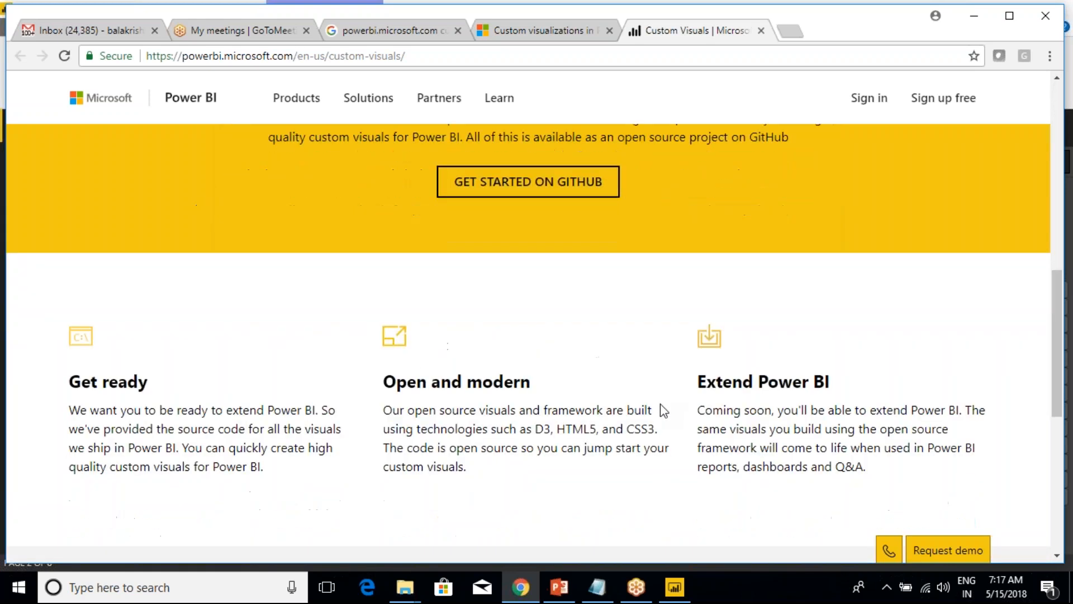
pyautogui.scroll(-7, 660, 404)
pyautogui.scroll(14, 662, 403)
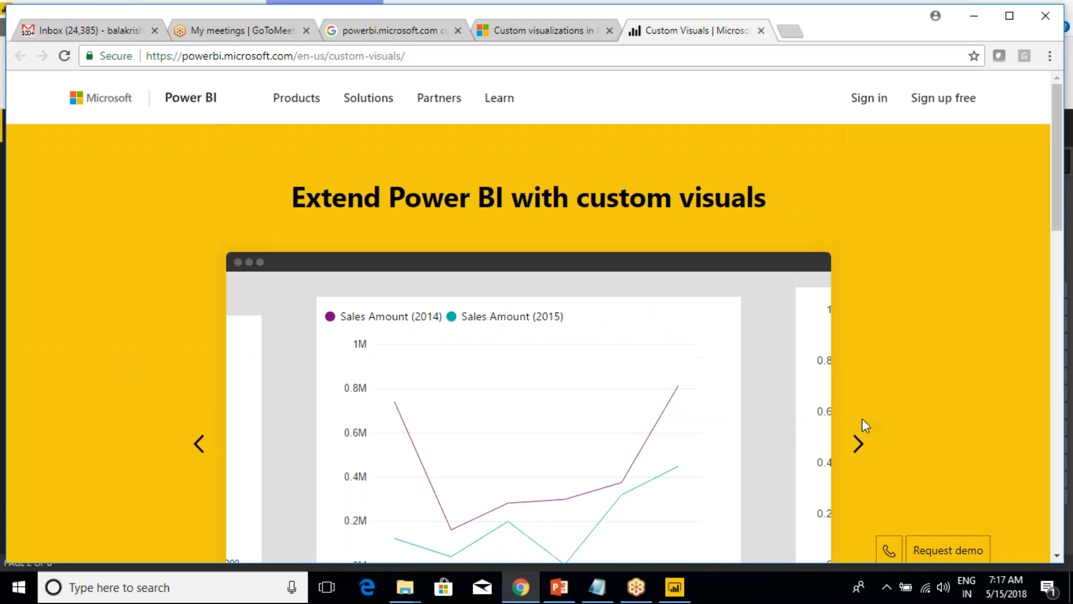
pyautogui.click(859, 448)
pyautogui.click(858, 448)
pyautogui.click(858, 448)
pyautogui.click(859, 449)
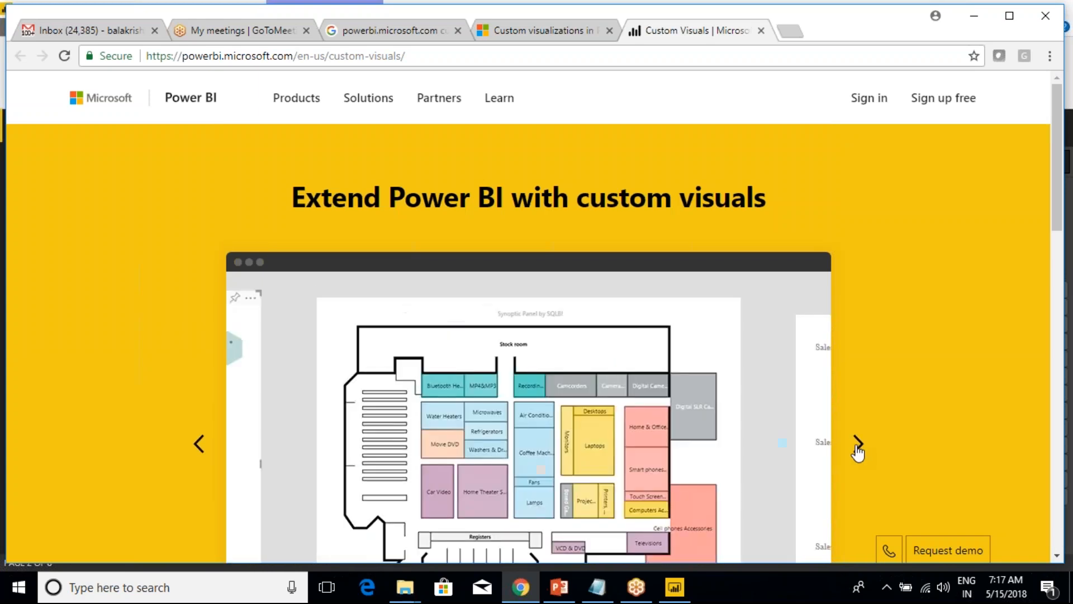
pyautogui.scroll(-4, 855, 445)
pyautogui.scroll(-6, 855, 447)
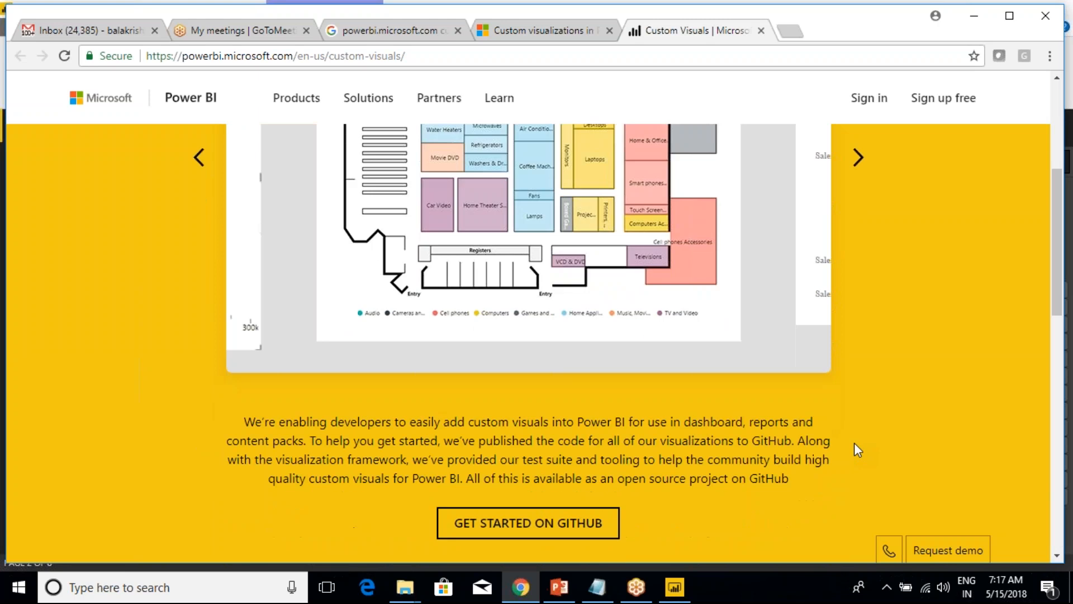
pyautogui.scroll(-7, 854, 447)
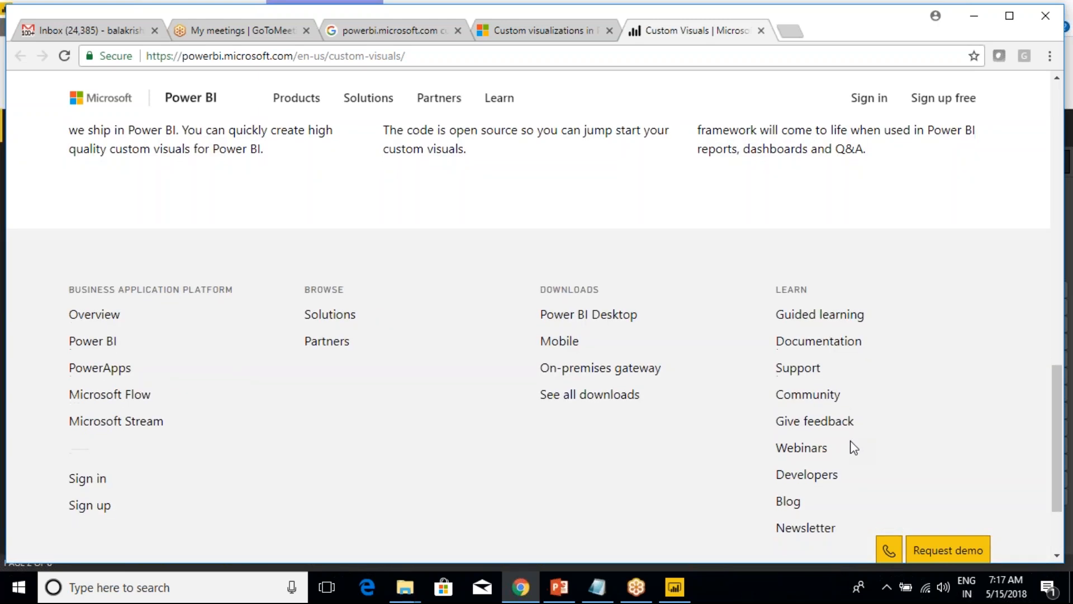
pyautogui.scroll(-3, 853, 447)
pyautogui.scroll(15, 852, 447)
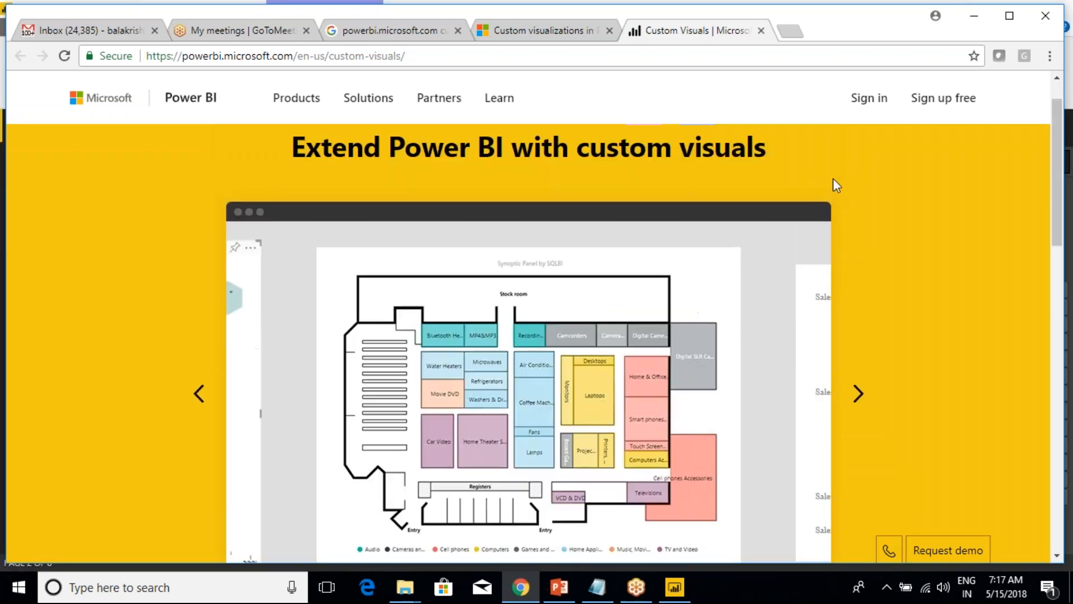
# Read the Microsoft Docs custom visualizations article through its sections on importing from file, My Organization and AppSource.
pyautogui.click(556, 37)
pyautogui.scroll(-15, 491, 352)
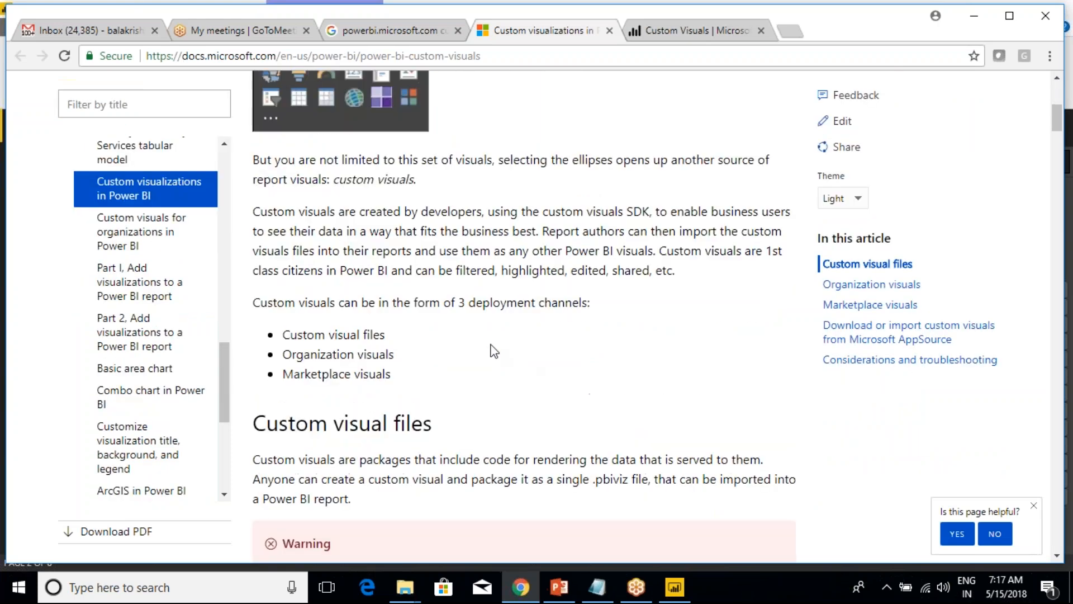
pyautogui.scroll(-5, 451, 246)
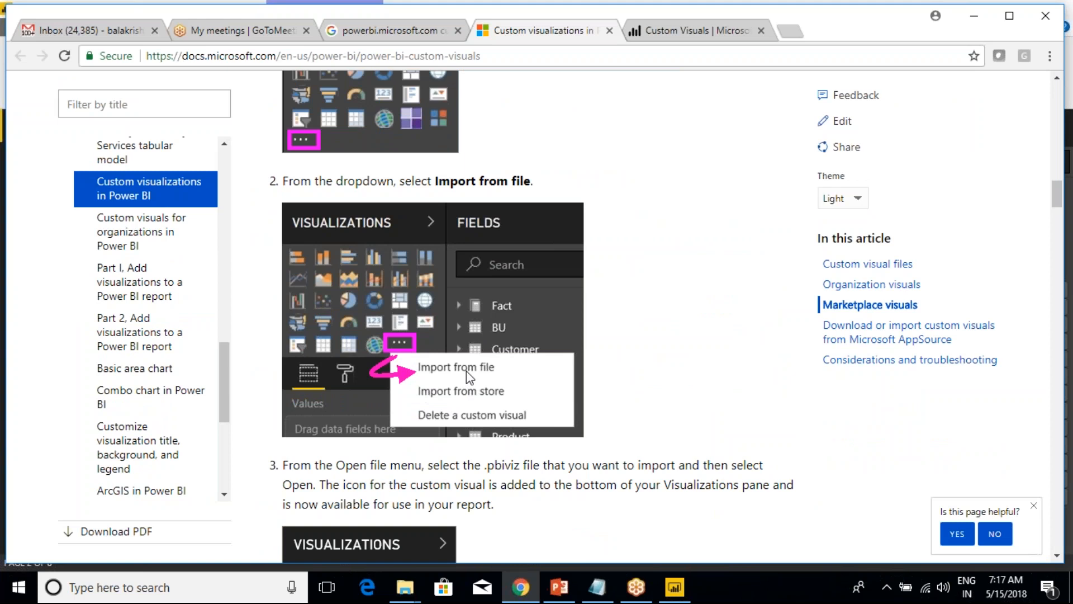
pyautogui.scroll(-6, 470, 378)
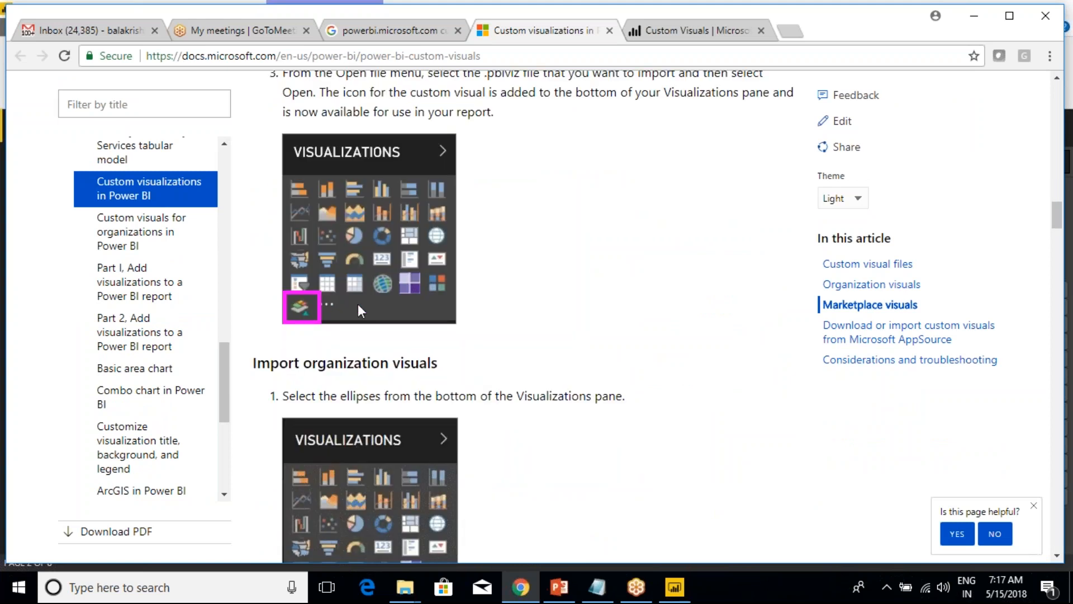
pyautogui.scroll(-5, 326, 400)
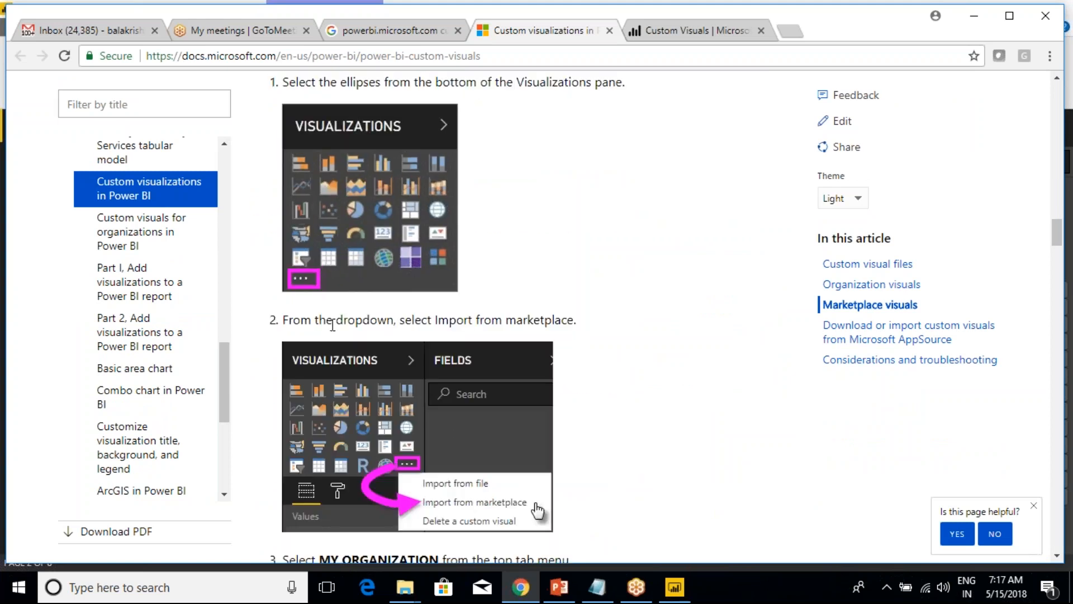
pyautogui.scroll(-3, 444, 385)
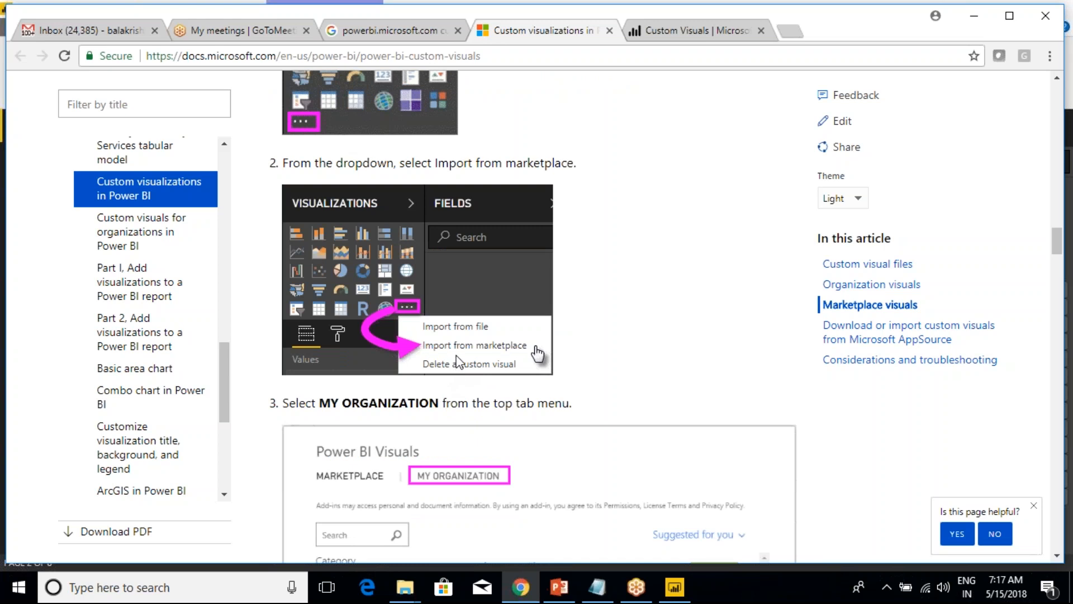
pyautogui.scroll(-4, 492, 362)
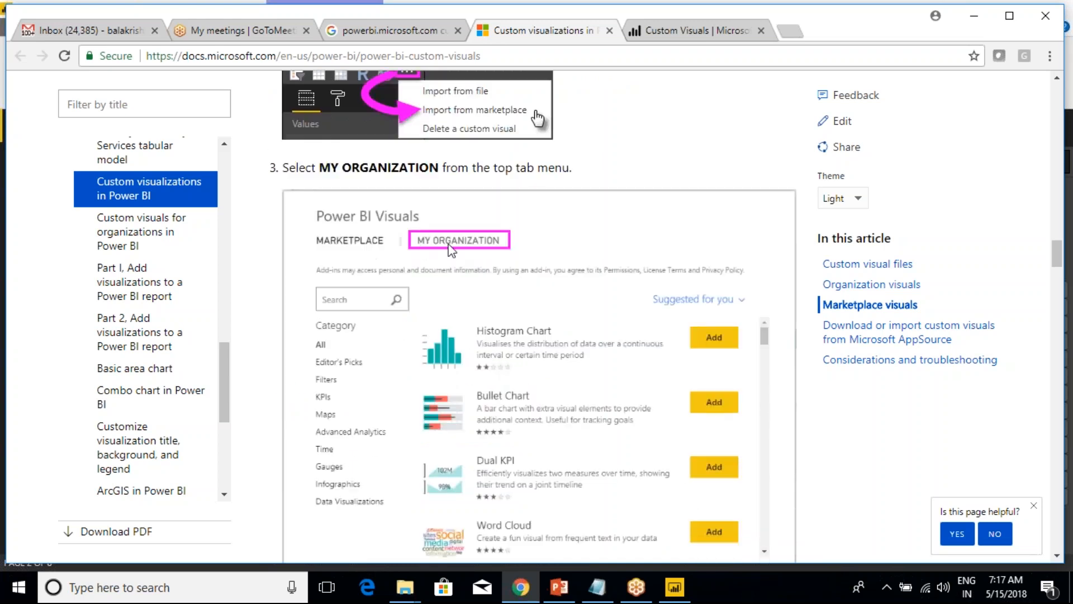
pyautogui.scroll(-5, 354, 341)
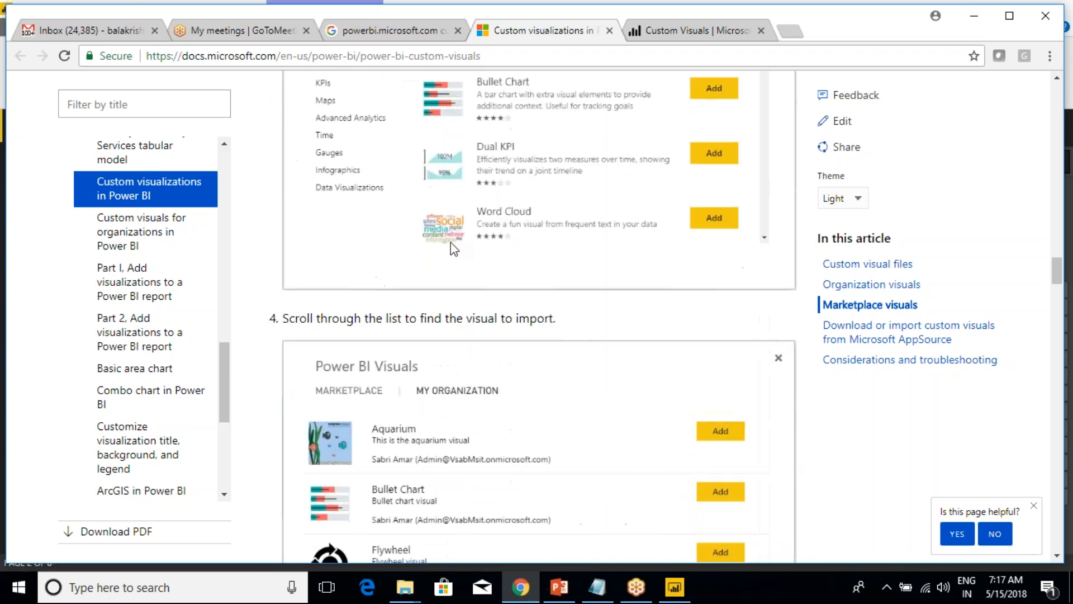
pyautogui.scroll(-15, 471, 358)
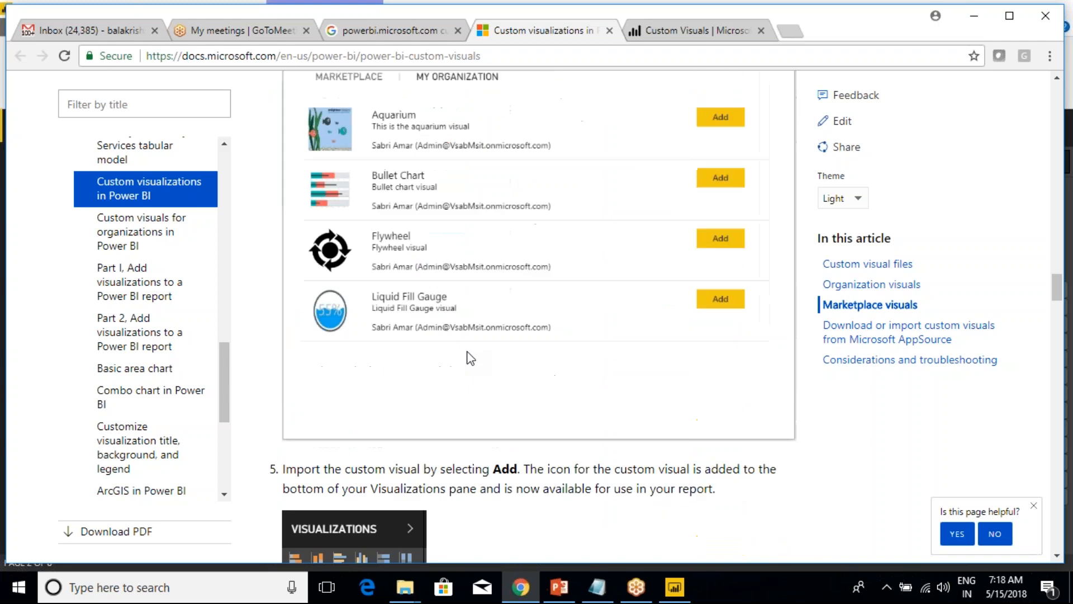
pyautogui.scroll(-20, 456, 366)
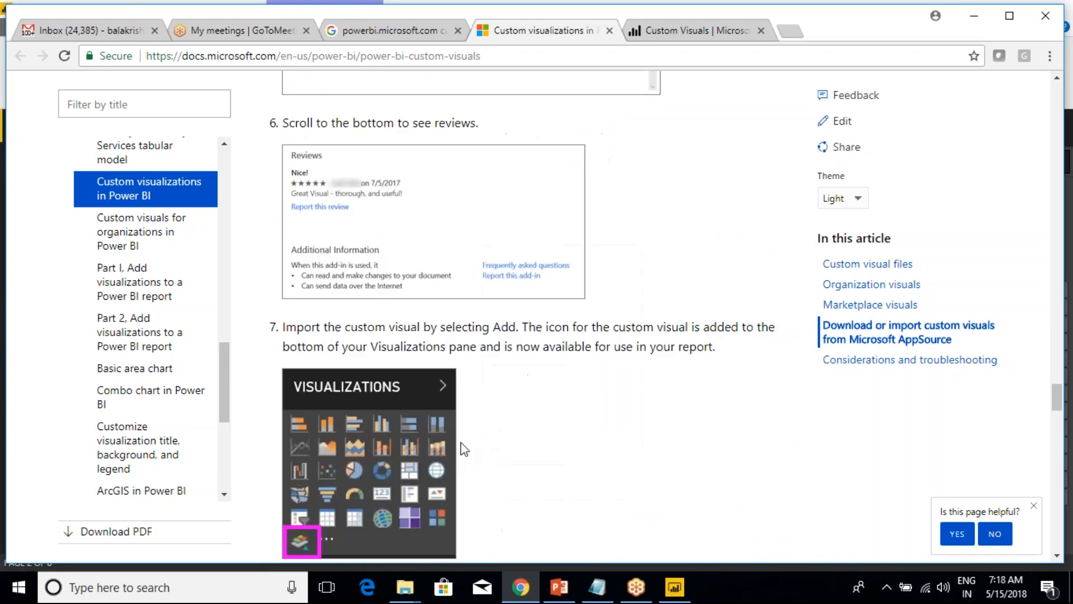
pyautogui.scroll(-15, 347, 487)
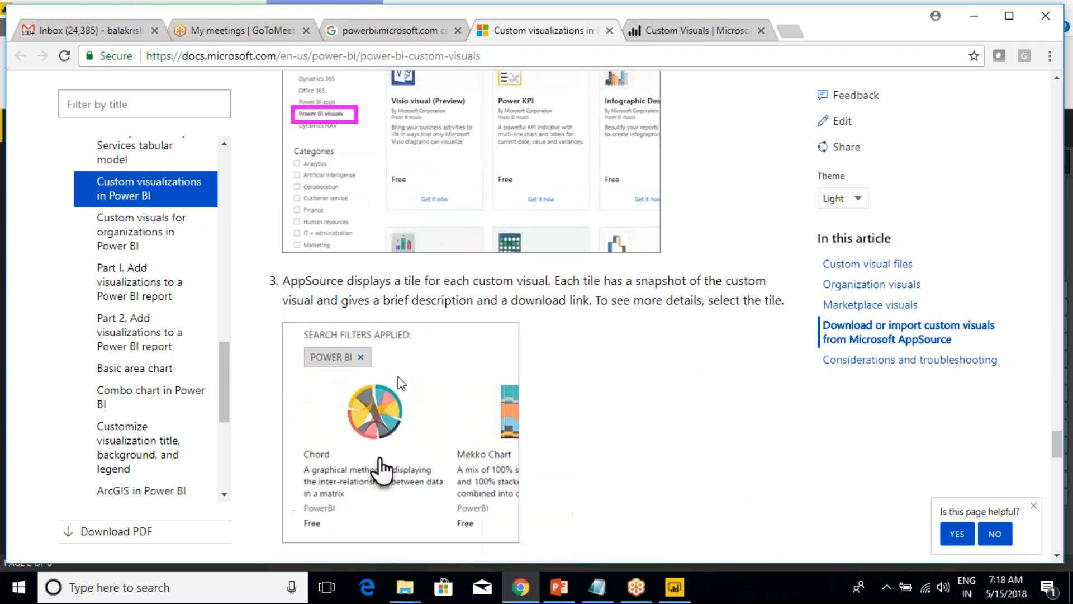
# Return to Power BI Desktop, close the Power BI Visuals marketplace and move the map toward the Second Report page's upper-left corner.
pyautogui.click(691, 30)
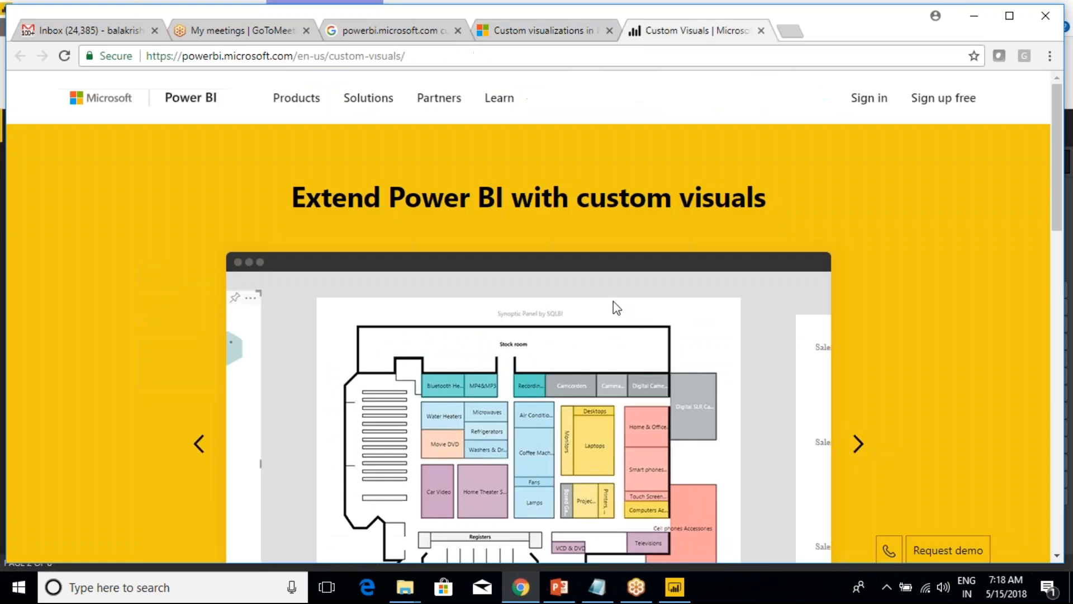
pyautogui.click(675, 587)
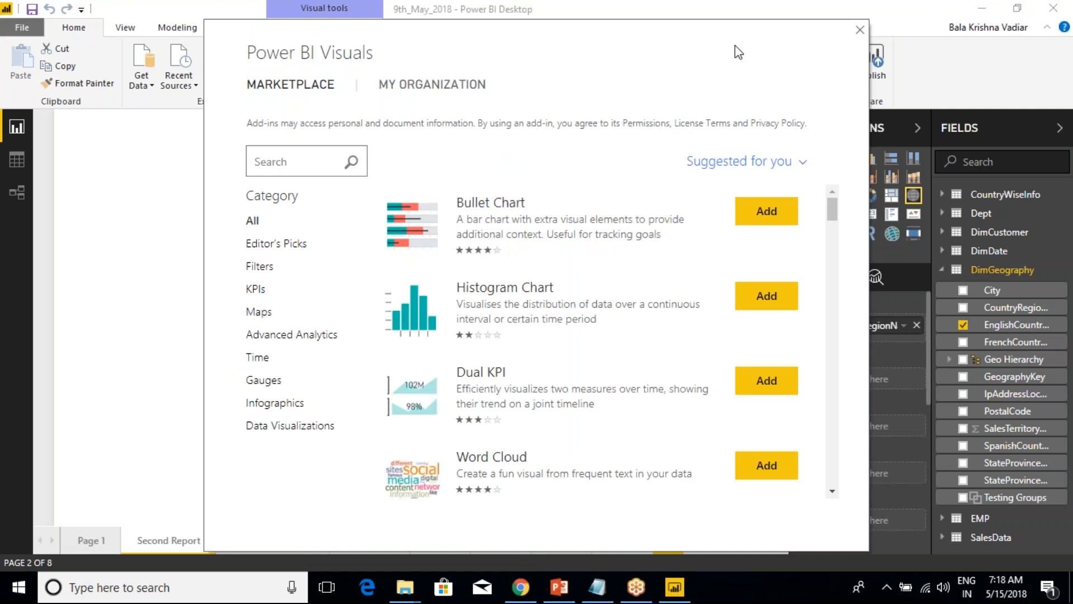
pyautogui.click(860, 30)
pyautogui.click(521, 587)
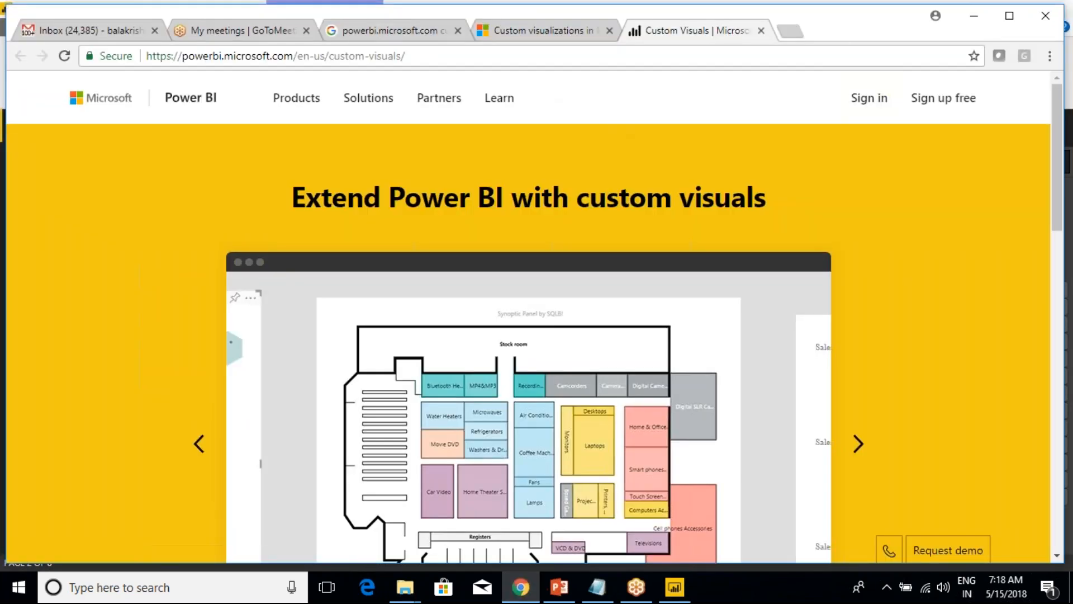
pyautogui.click(679, 591)
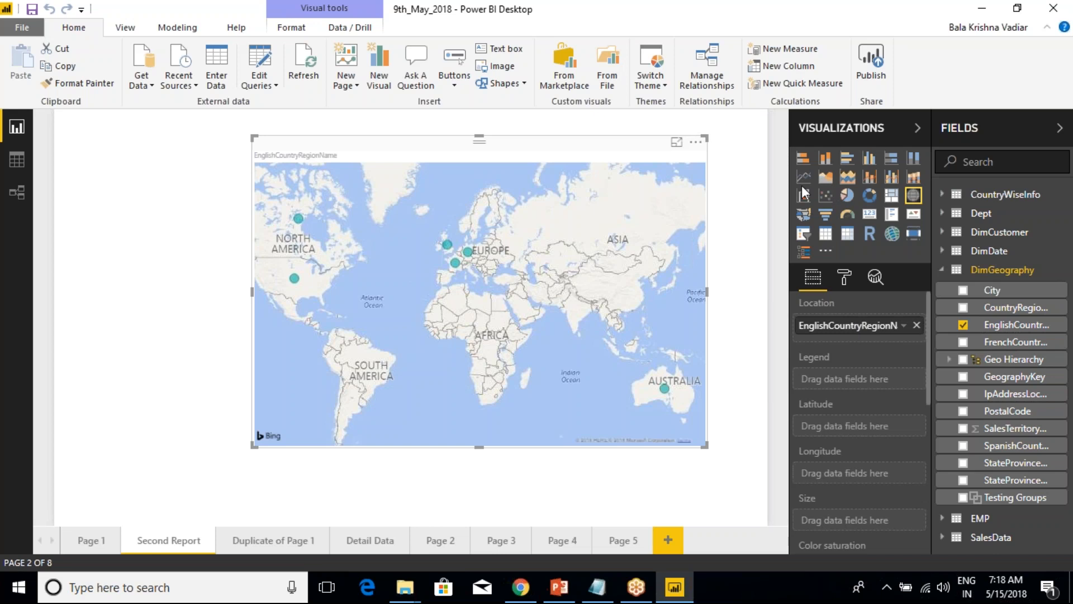
pyautogui.moveTo(654, 146); pyautogui.dragTo(512, 132)
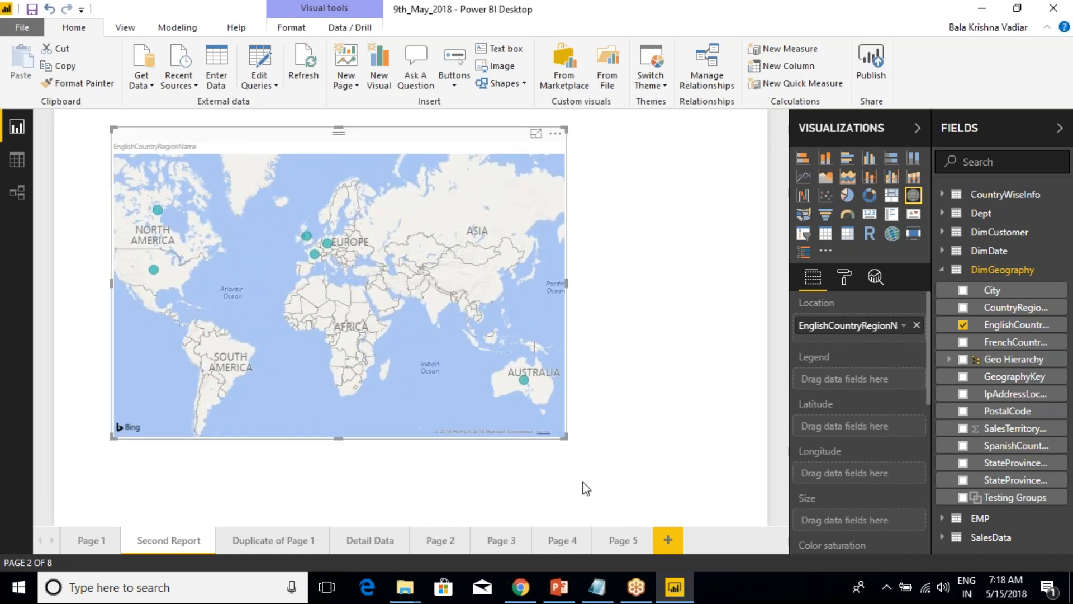
# Add a stacked column chart to Page 5 and enlarge it to fill most of the page.
pyautogui.click(625, 540)
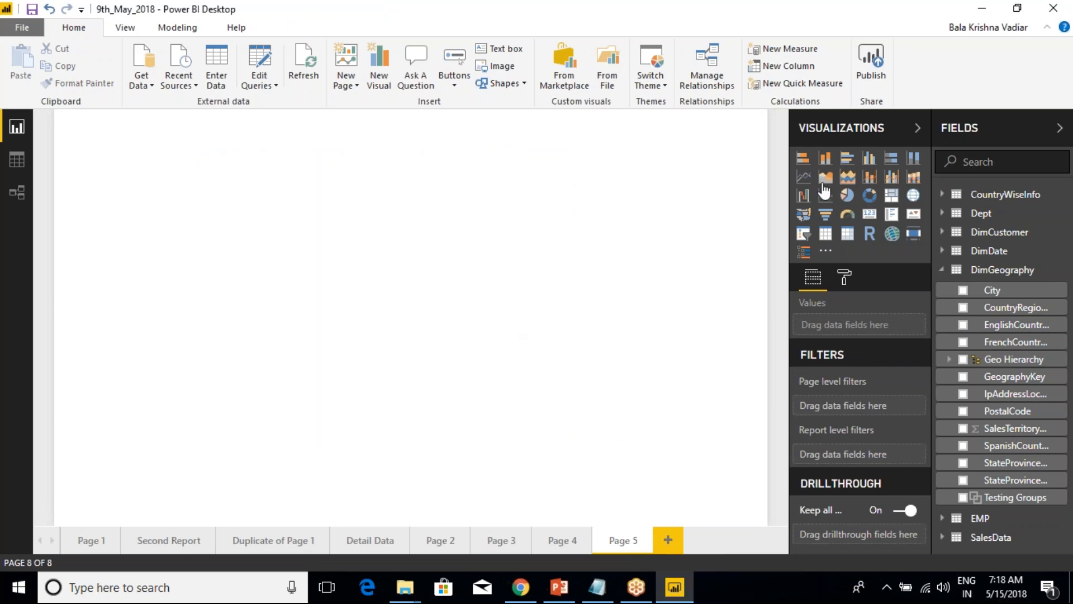
pyautogui.click(825, 158)
pyautogui.moveTo(206, 293); pyautogui.dragTo(687, 462)
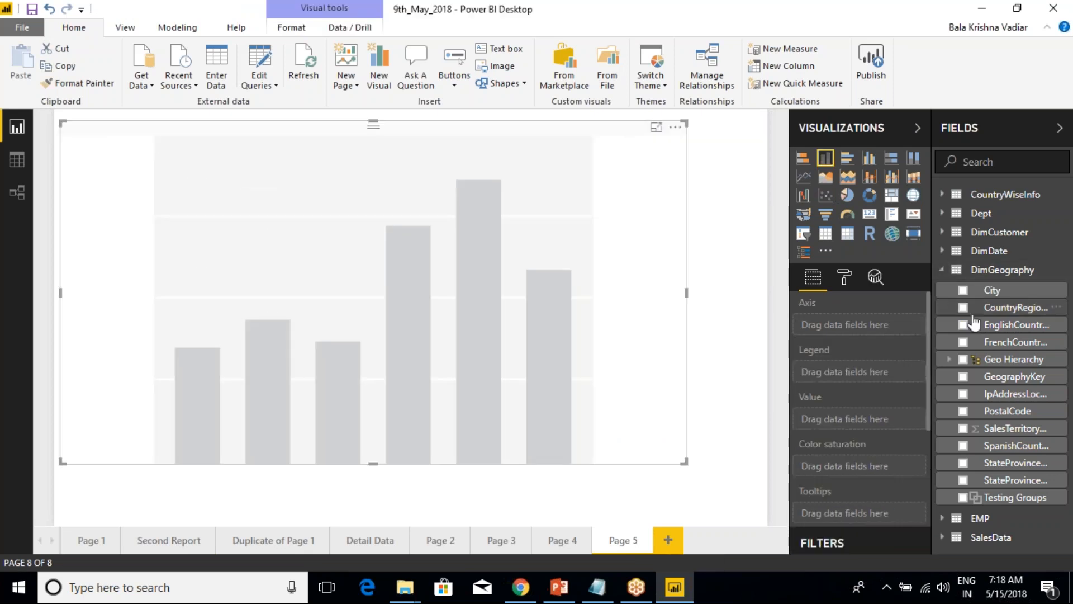
# Plot OrderQuantity from SalesData by EnglishCountryRegionName from DimGeography in the column chart.
pyautogui.click(964, 325)
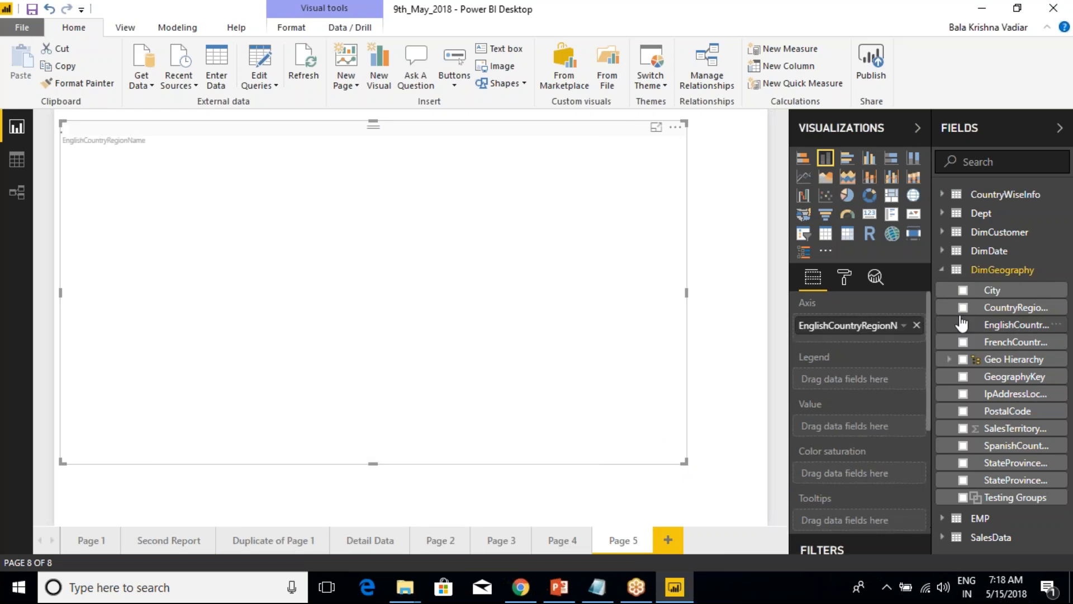
pyautogui.click(943, 269)
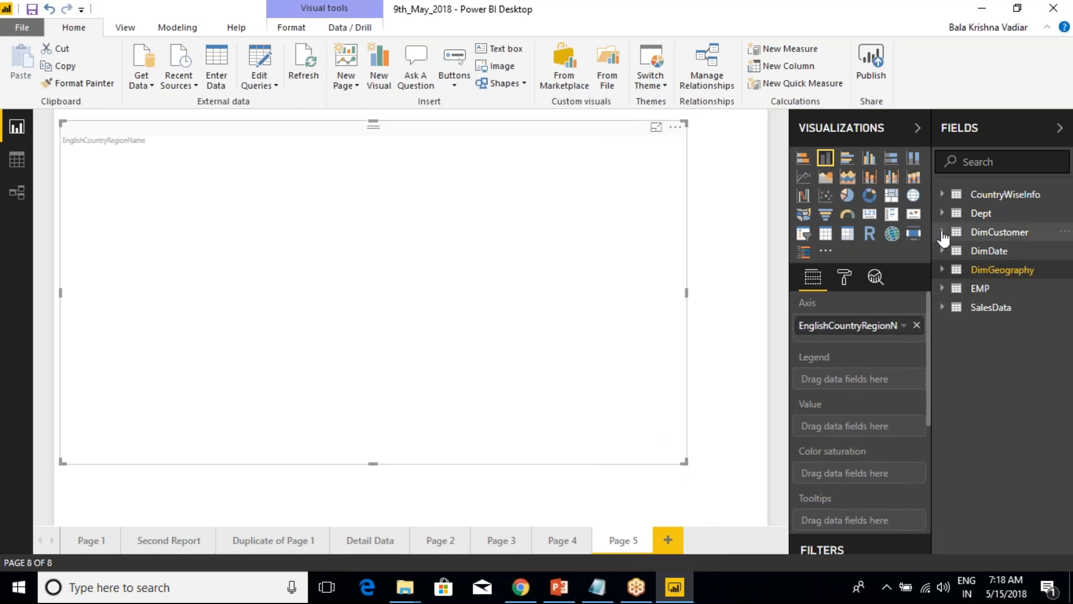
pyautogui.click(943, 307)
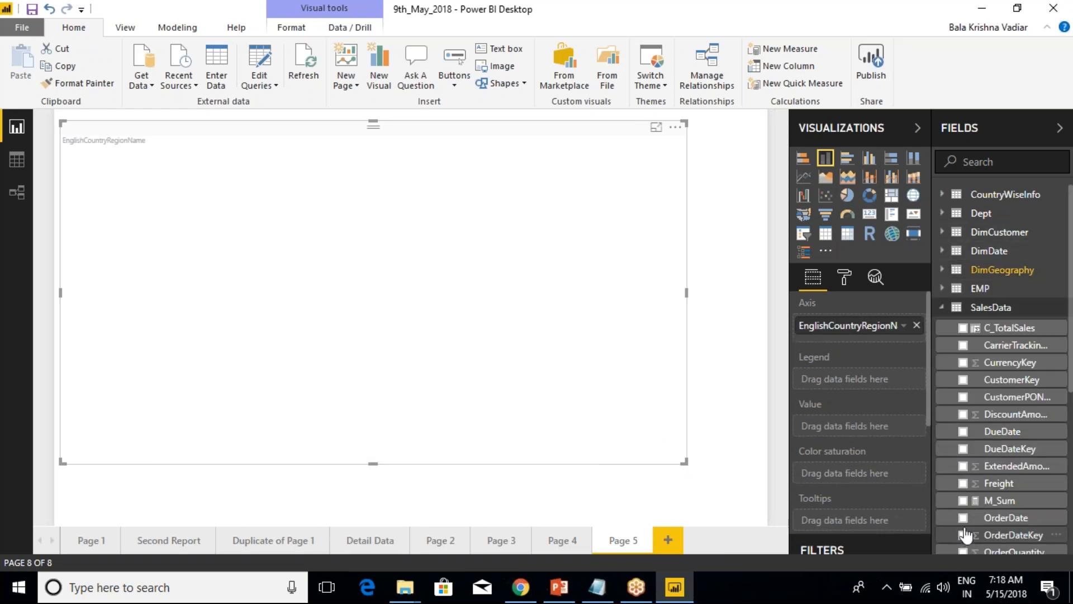
pyautogui.scroll(-2, 966, 535)
pyautogui.click(963, 473)
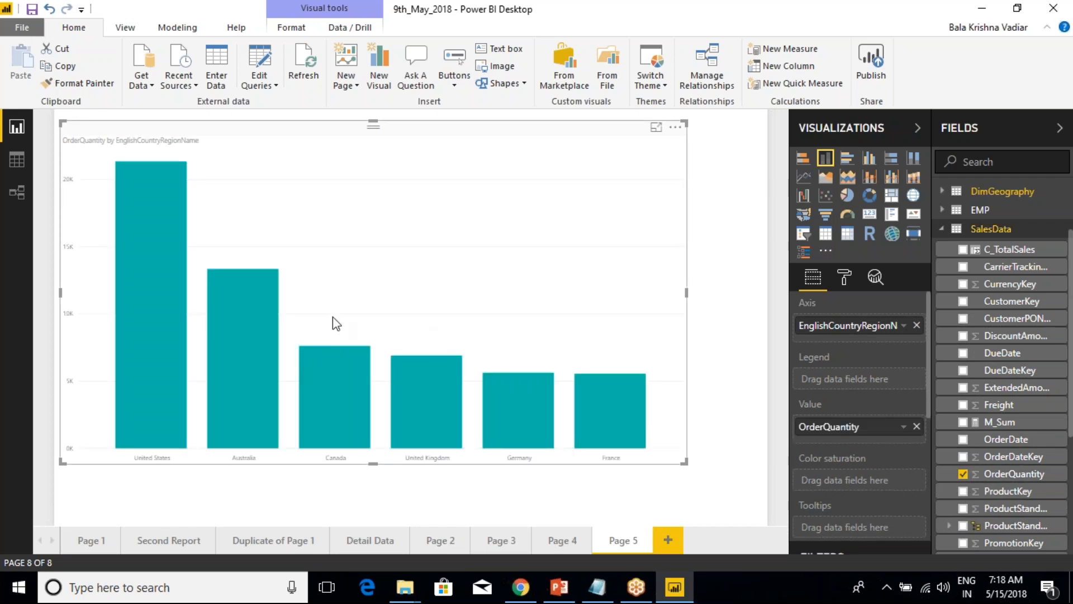
# Inspect the United States column's tooltip, highlight that column and clear the highlight again.
pyautogui.moveTo(184, 254)
pyautogui.moveTo(124, 208)
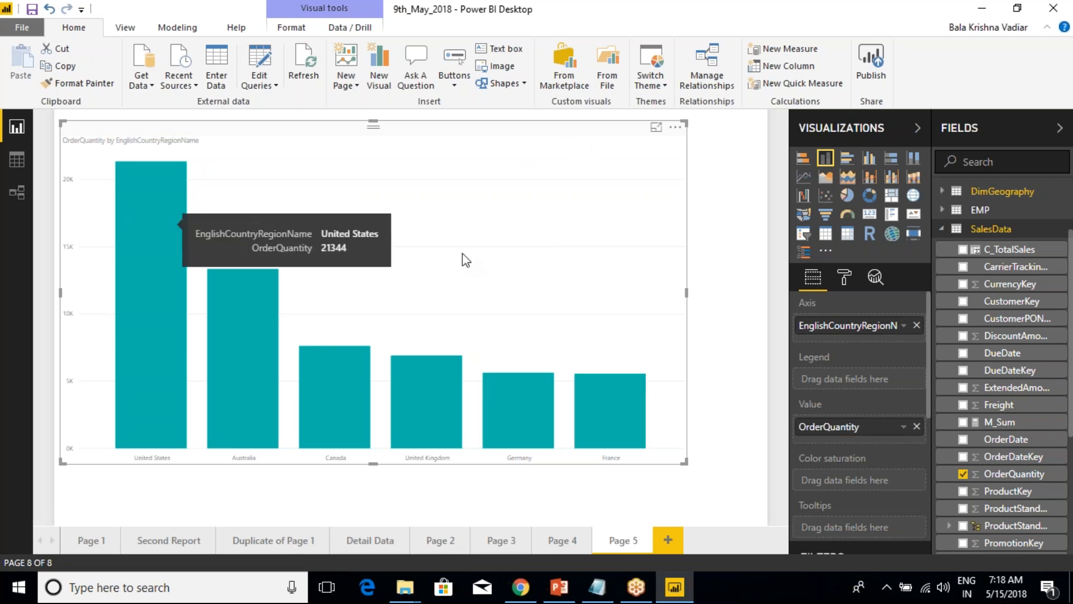
pyautogui.click(155, 238)
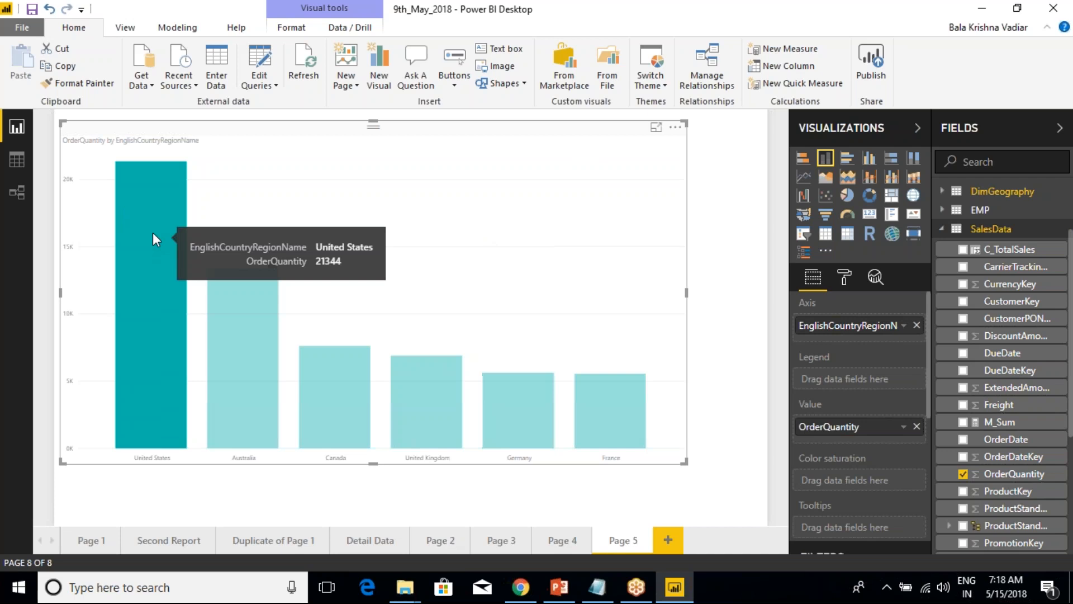
pyautogui.click(166, 252)
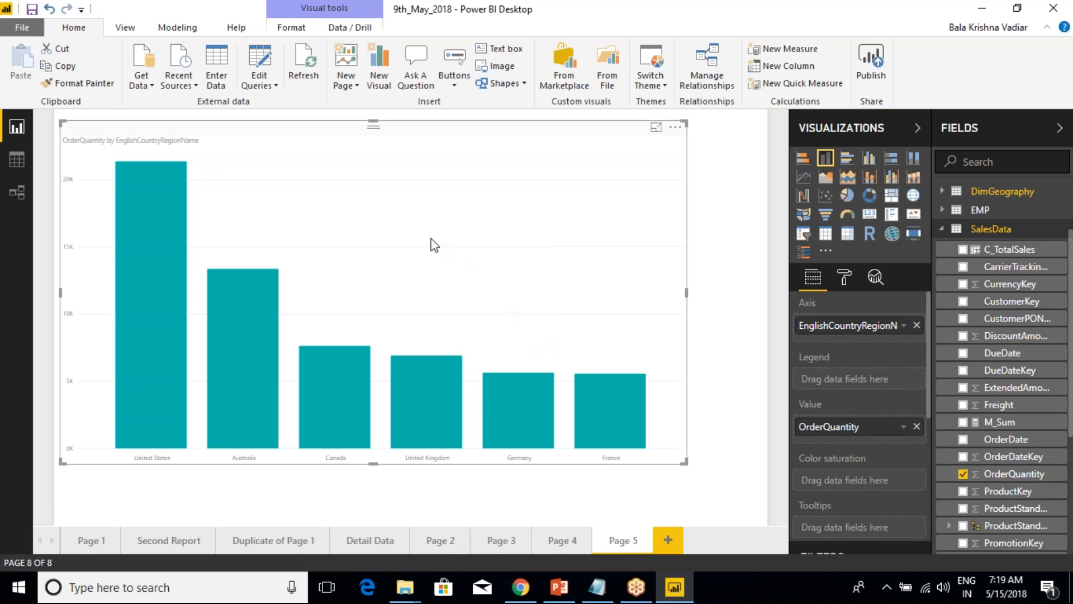
# Show the file dialog for importing a report theme and close it without choosing a file.
pyautogui.click(664, 88)
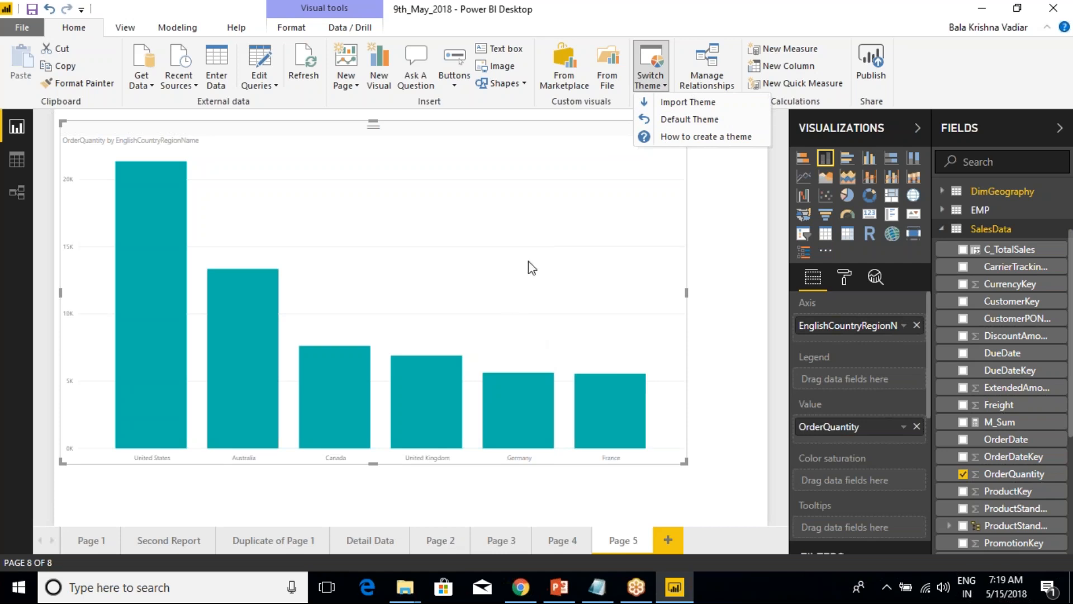
pyautogui.click(682, 102)
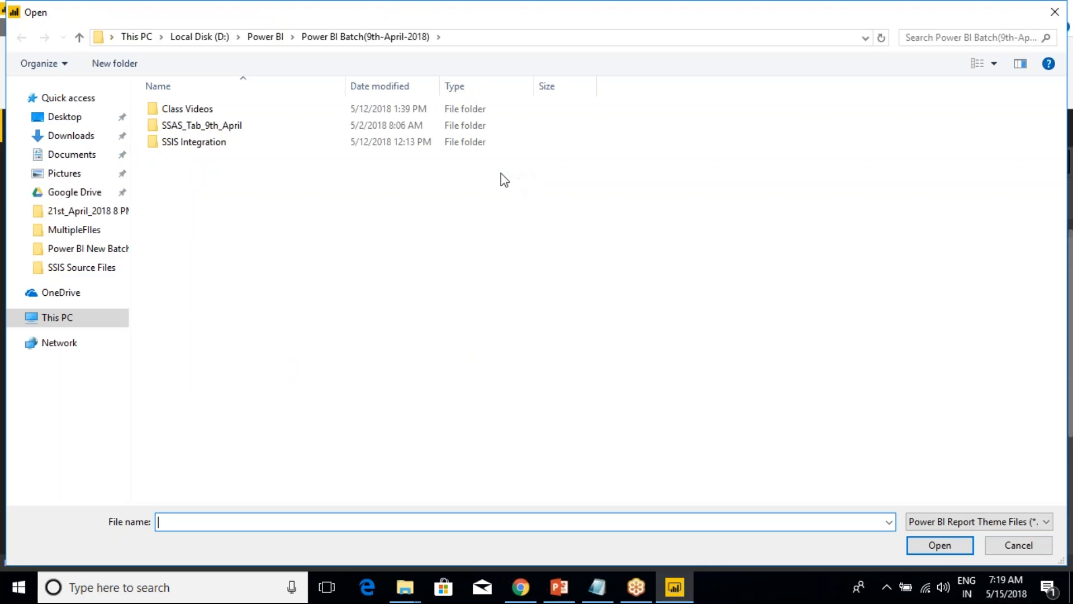
pyautogui.click(1025, 550)
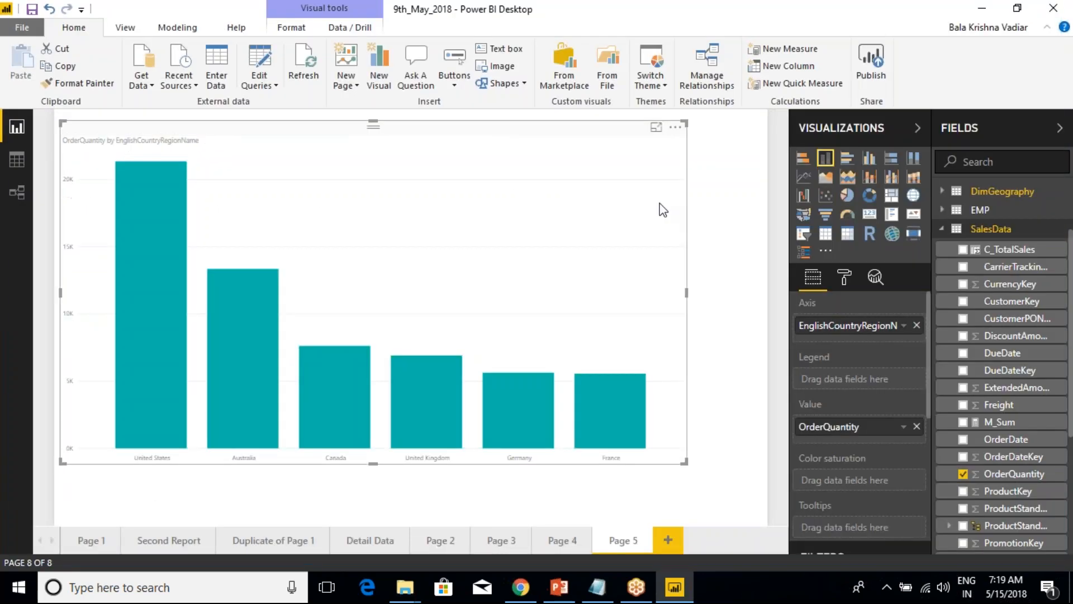
# Apply the default theme to the report.
pyautogui.click(664, 89)
pyautogui.click(683, 120)
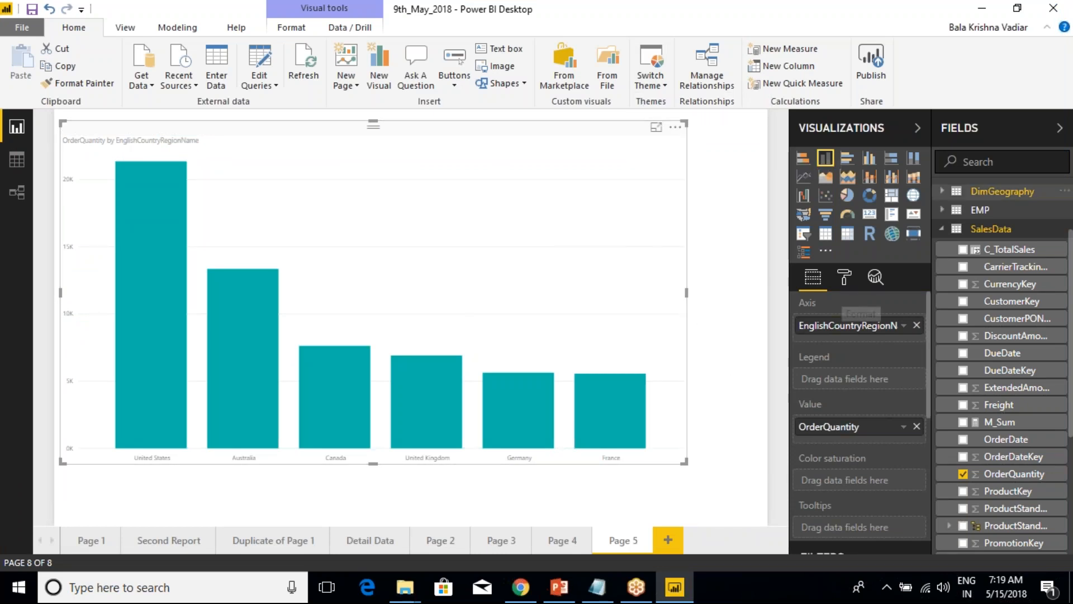
# Examine the options available for switching the report theme, without applying any of them.
pyautogui.click(665, 89)
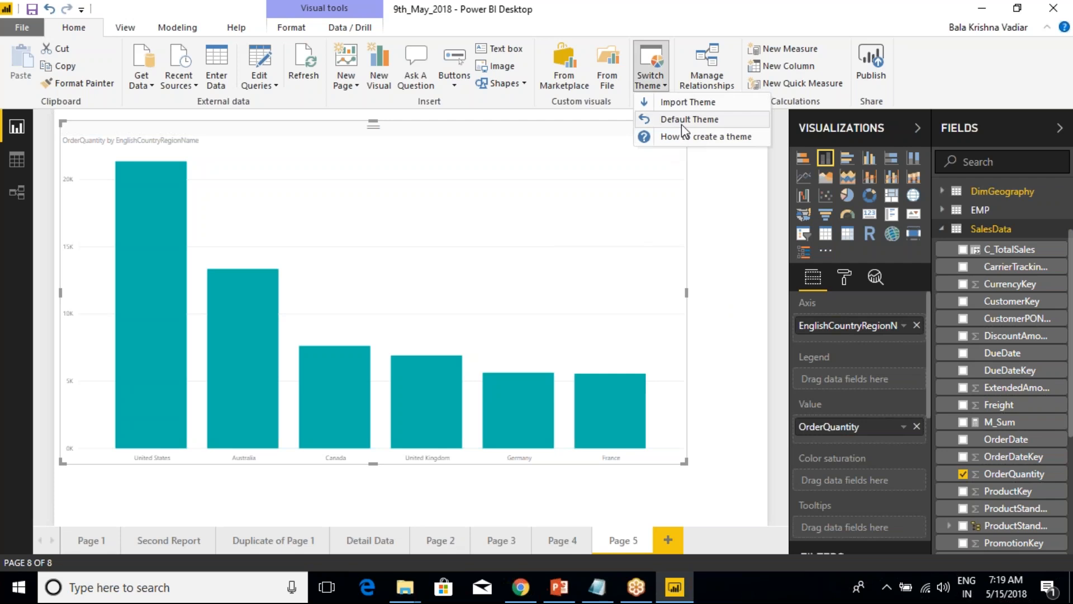
pyautogui.click(700, 161)
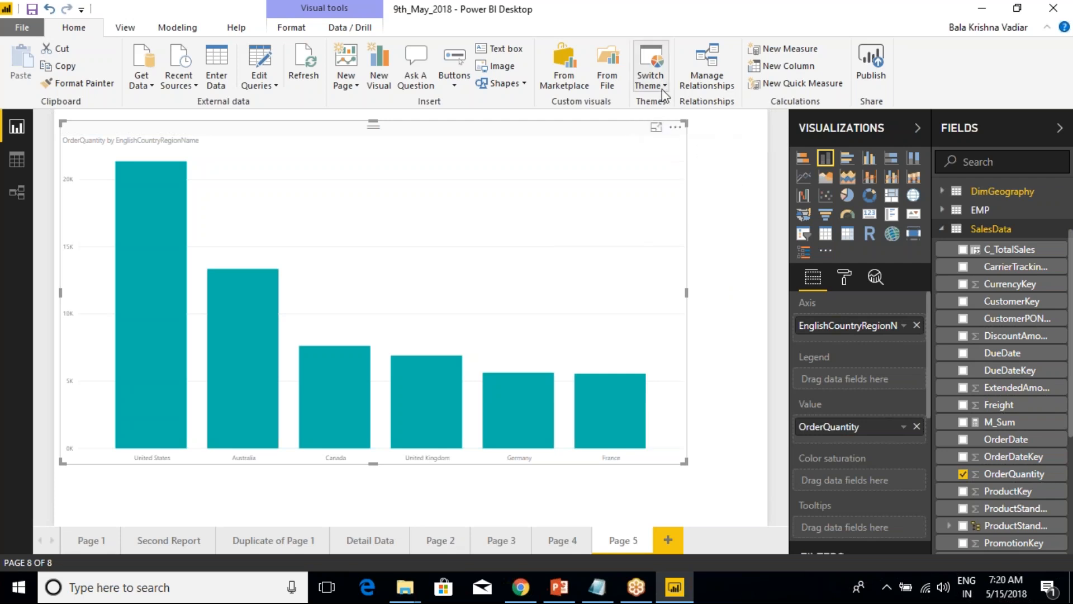
pyautogui.click(662, 89)
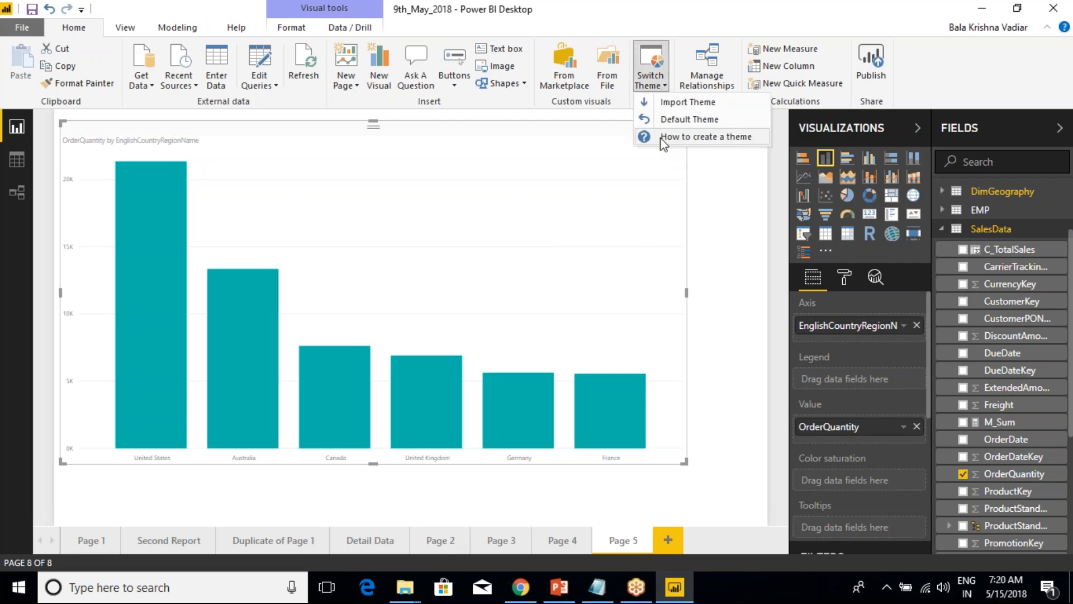
pyautogui.click(623, 169)
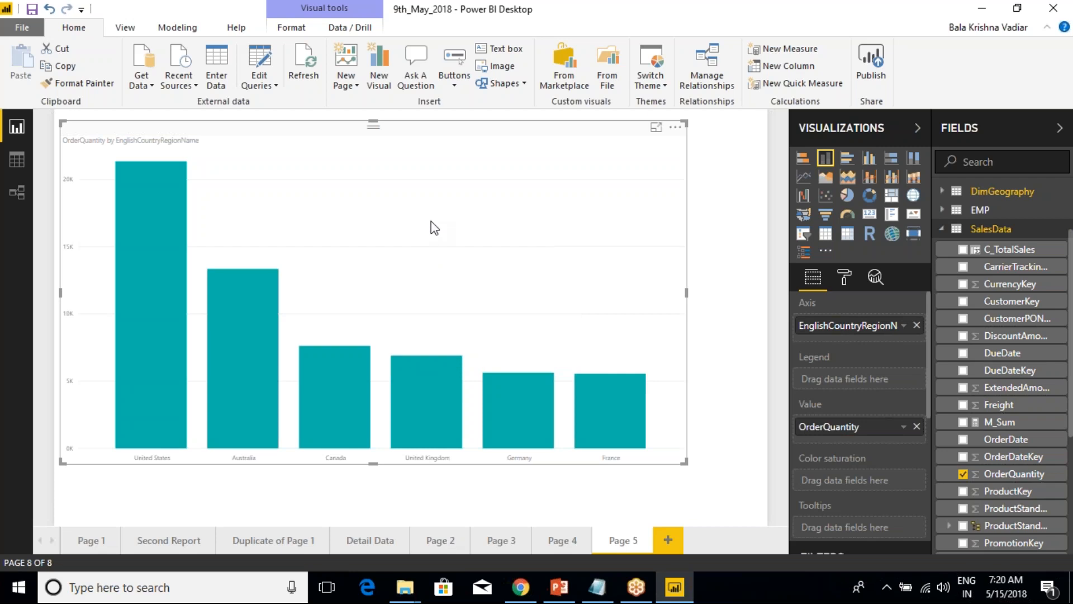
pyautogui.click(663, 85)
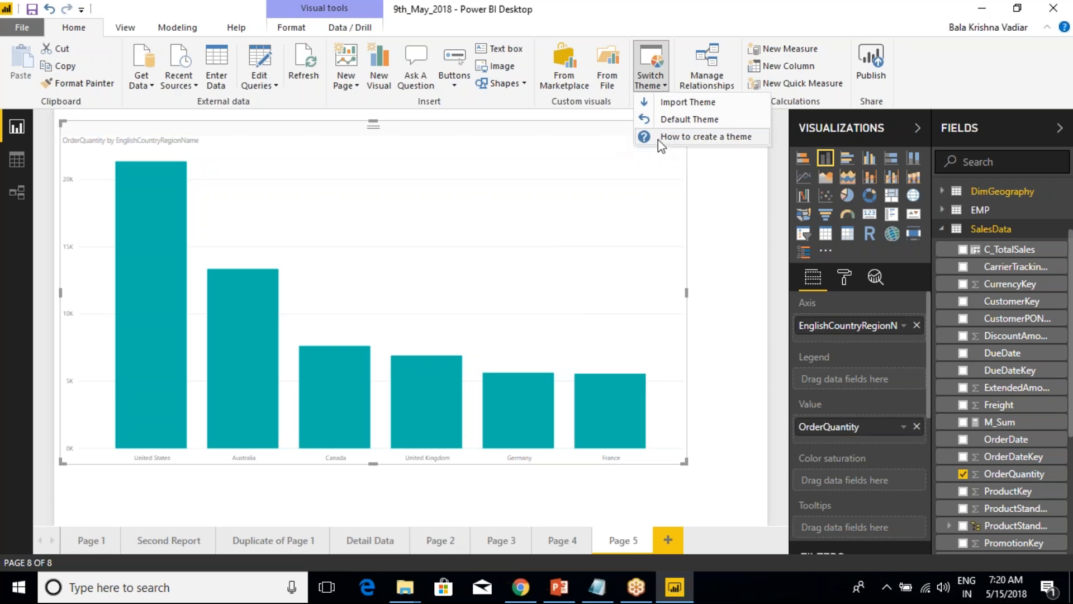
pyautogui.click(606, 139)
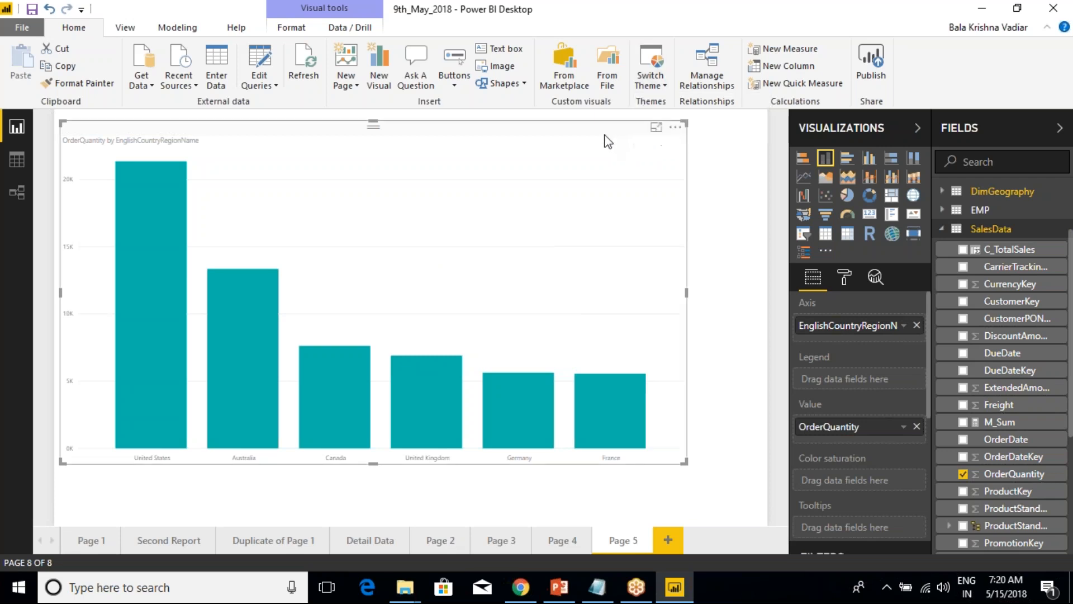
pyautogui.click(662, 90)
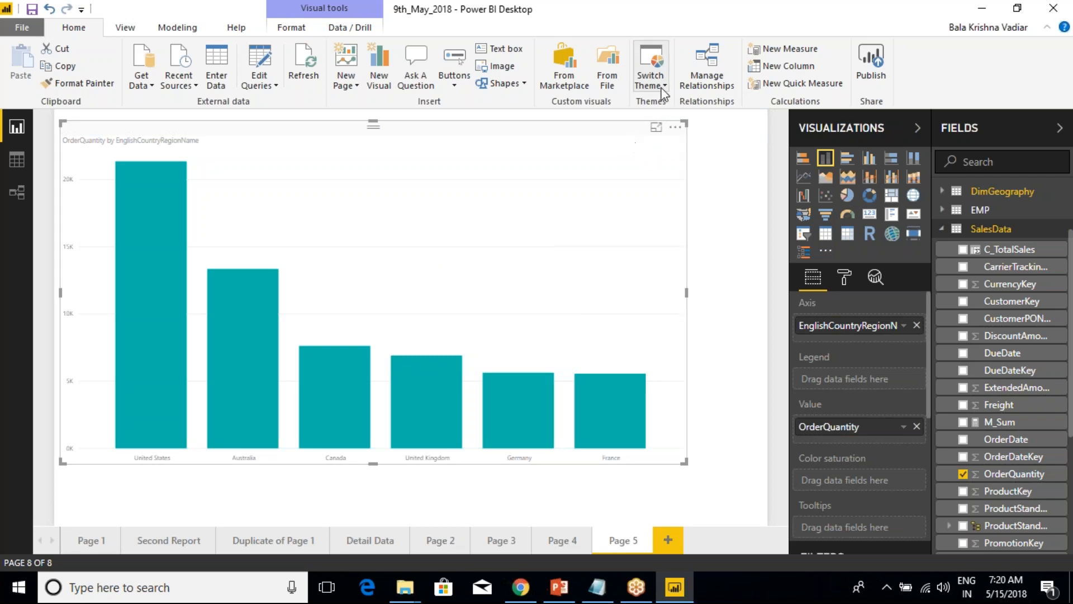
pyautogui.click(701, 203)
# Review the relationship list and the DimCustomer to DimGeography relationship settings, then close both without changes.
pyautogui.click(714, 75)
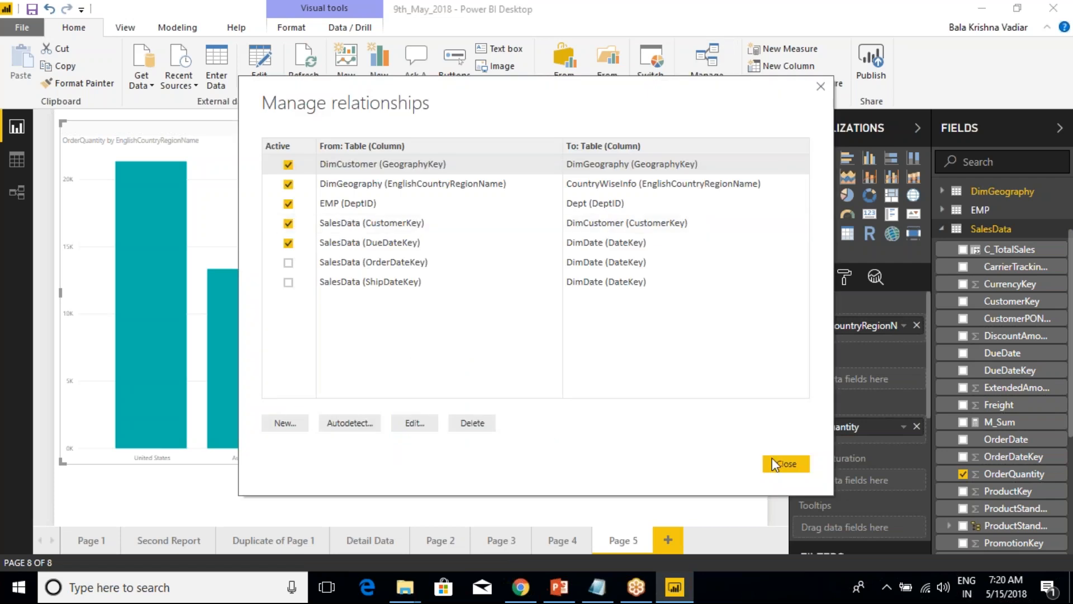
pyautogui.click(421, 431)
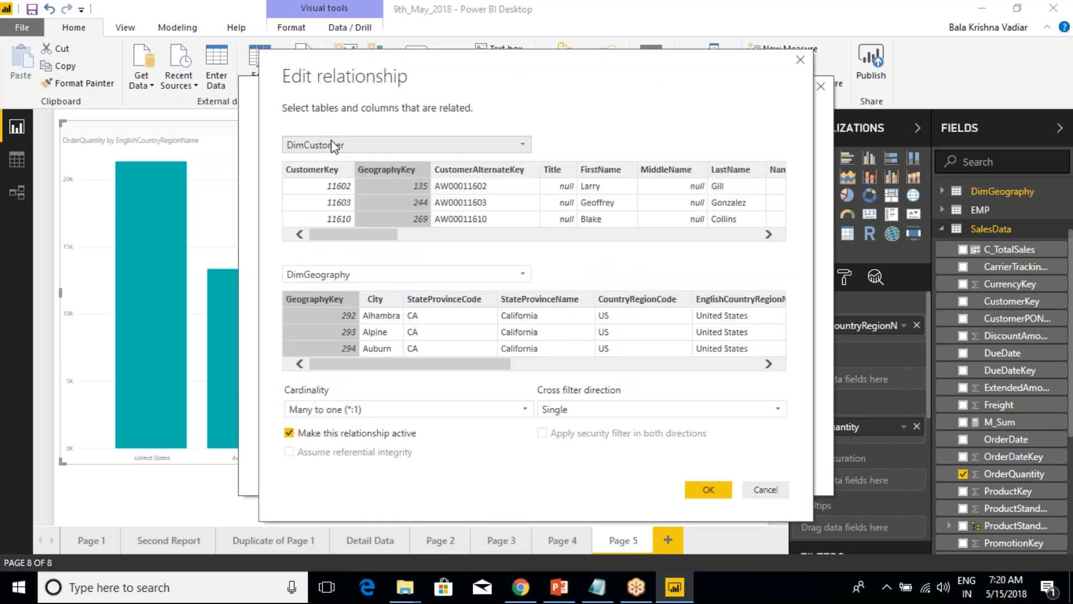
pyautogui.click(766, 489)
pyautogui.click(767, 464)
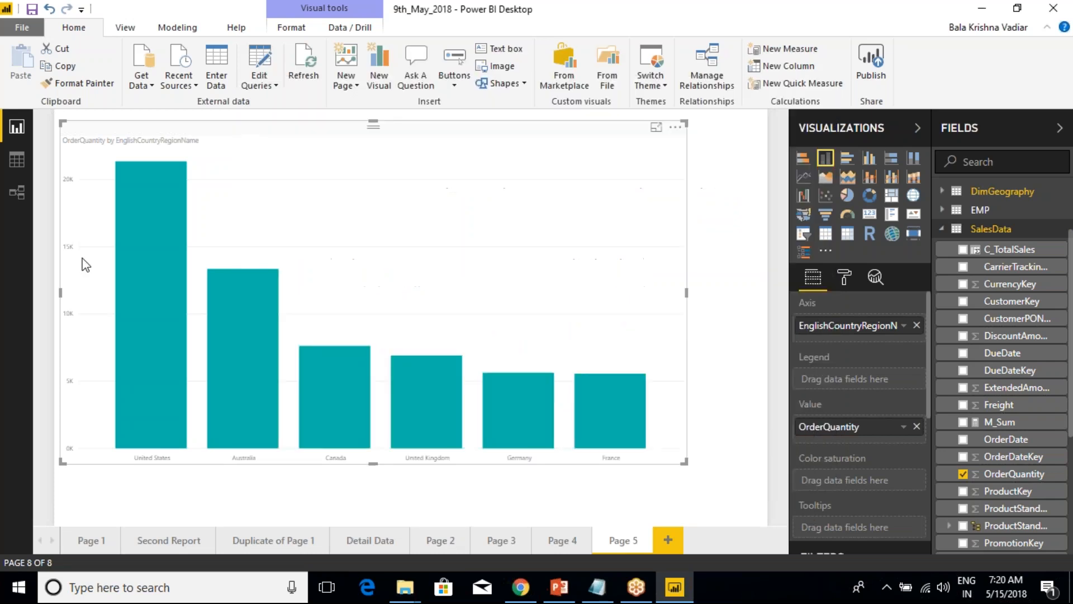
# Inspect the EMP to Dept relationship in the model diagram, cancel its settings and return to the report.
pyautogui.click(18, 194)
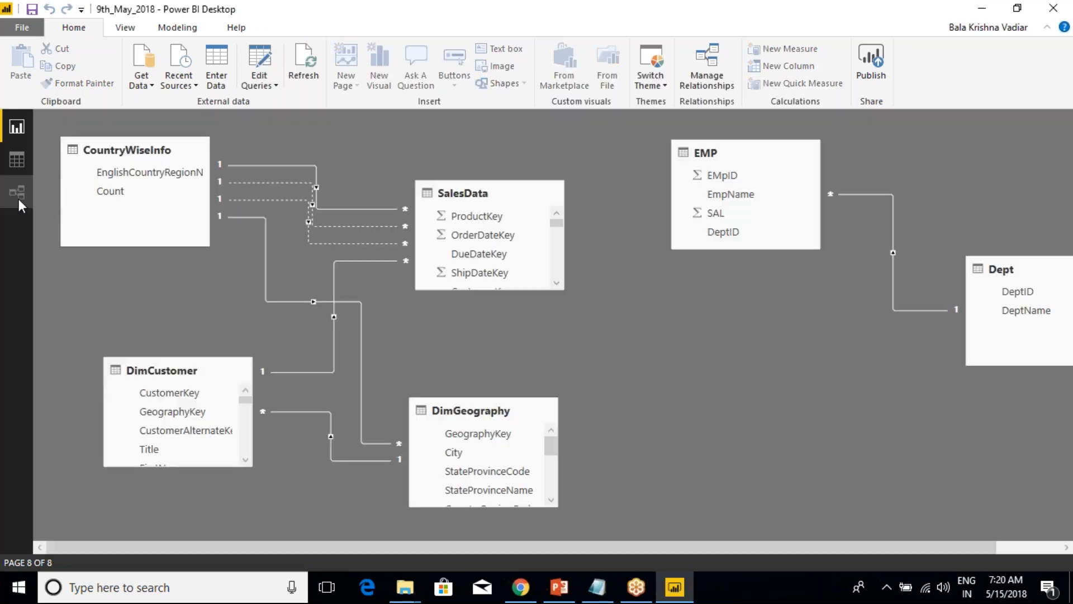
pyautogui.doubleClick(854, 192)
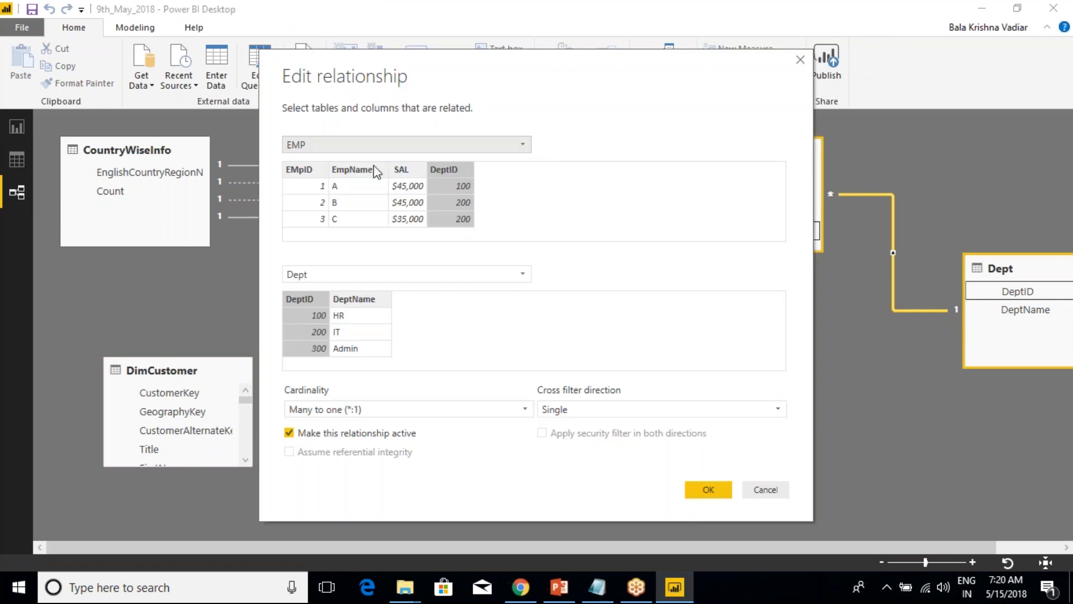
pyautogui.click(766, 490)
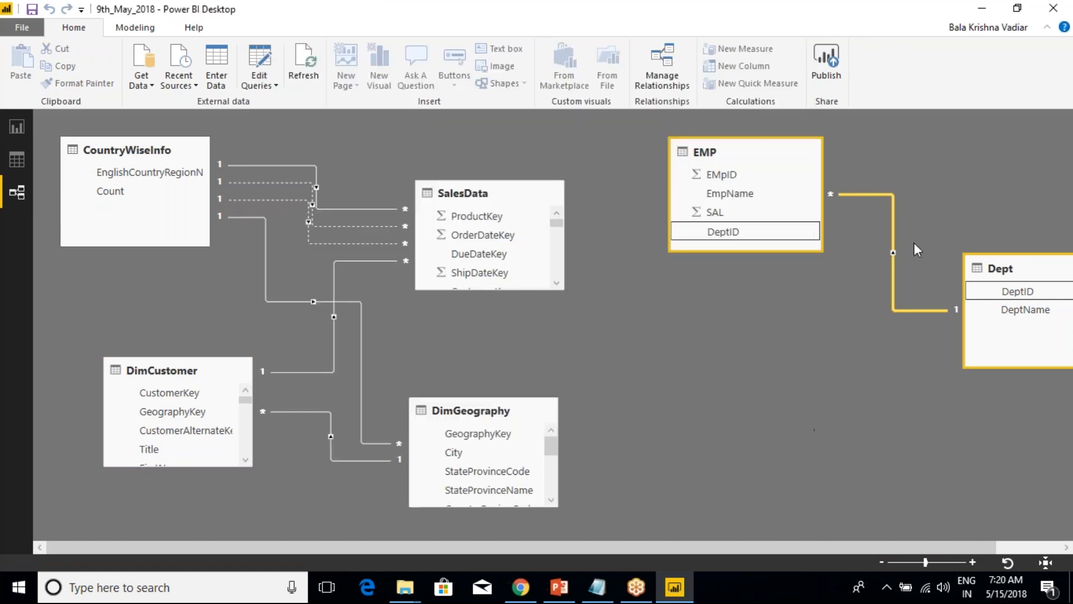
pyautogui.click(791, 34)
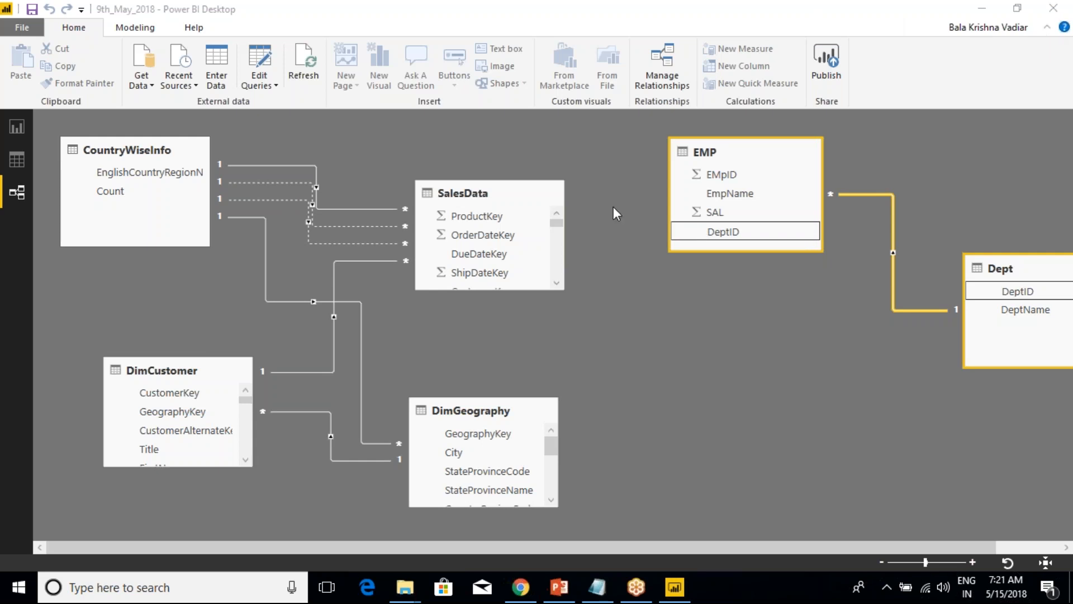
pyautogui.click(82, 27)
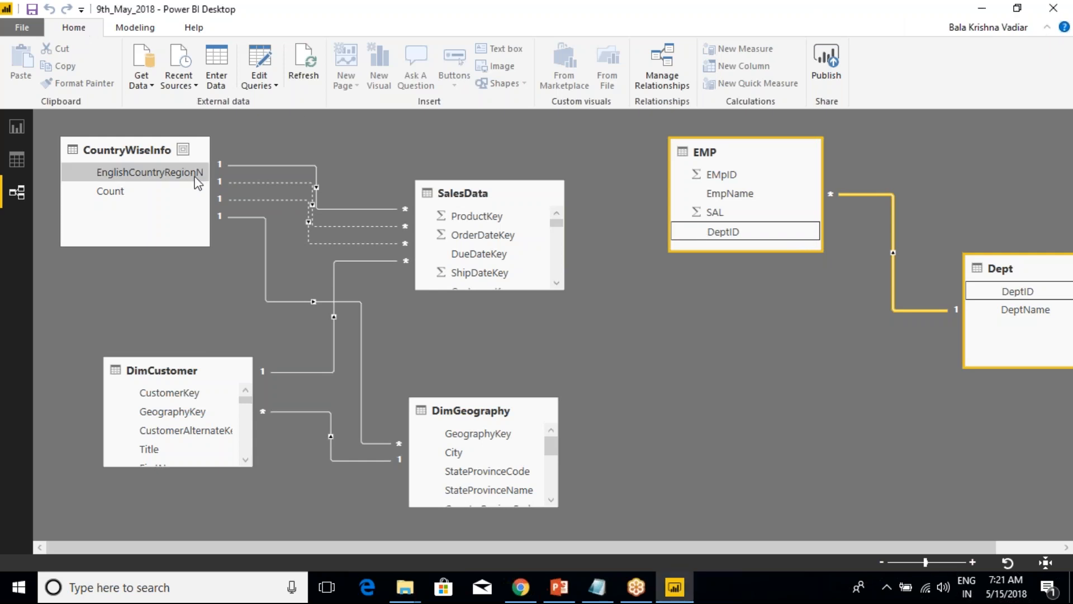
pyautogui.click(16, 129)
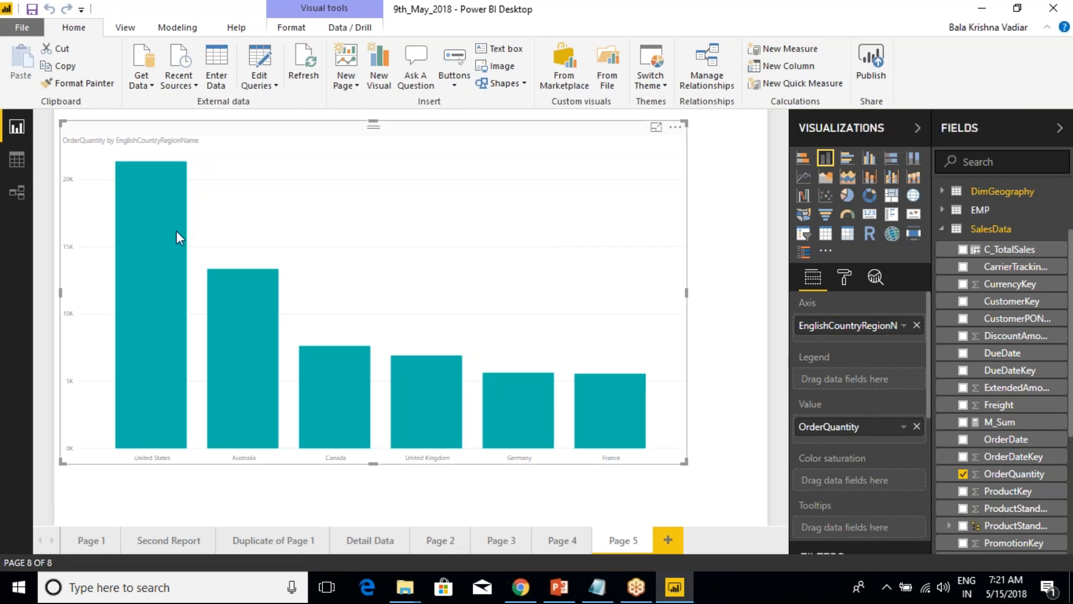
# Switch to the Class Notes in Notepad and add the lines "Home Menu -- Done" and "View Meni --" under the Day-4 heading.
pyautogui.click(129, 28)
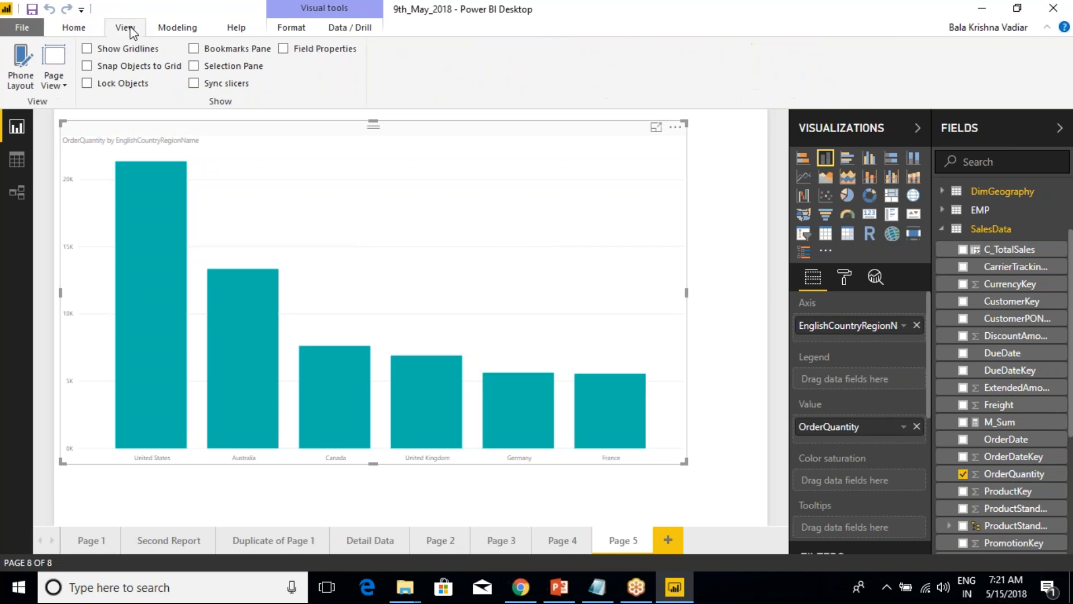
pyautogui.click(598, 587)
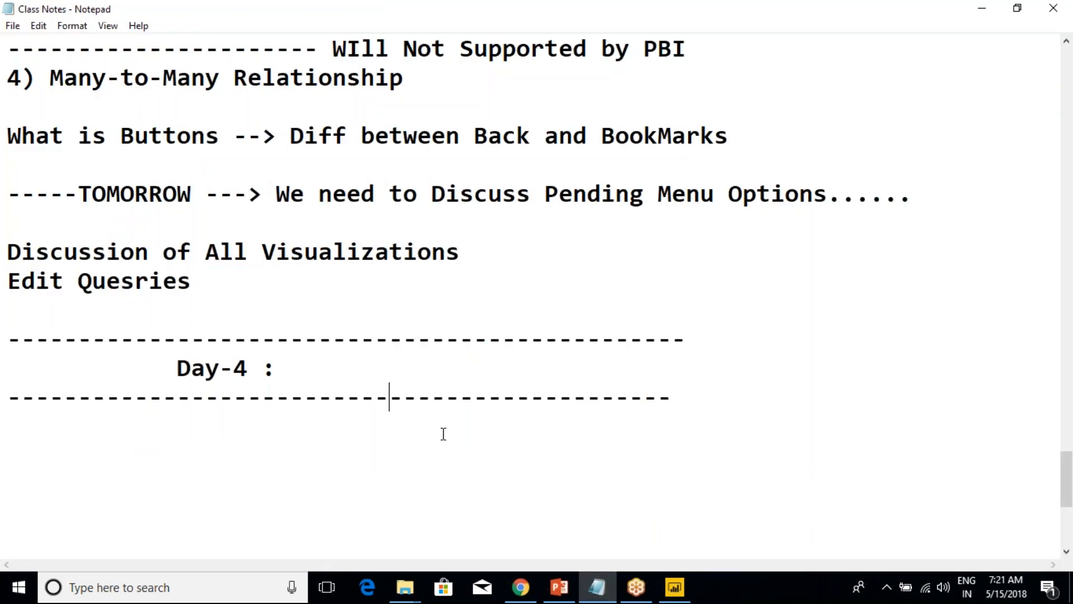
pyautogui.click(660, 397)
pyautogui.press('Return')
pyautogui.write('Home ')
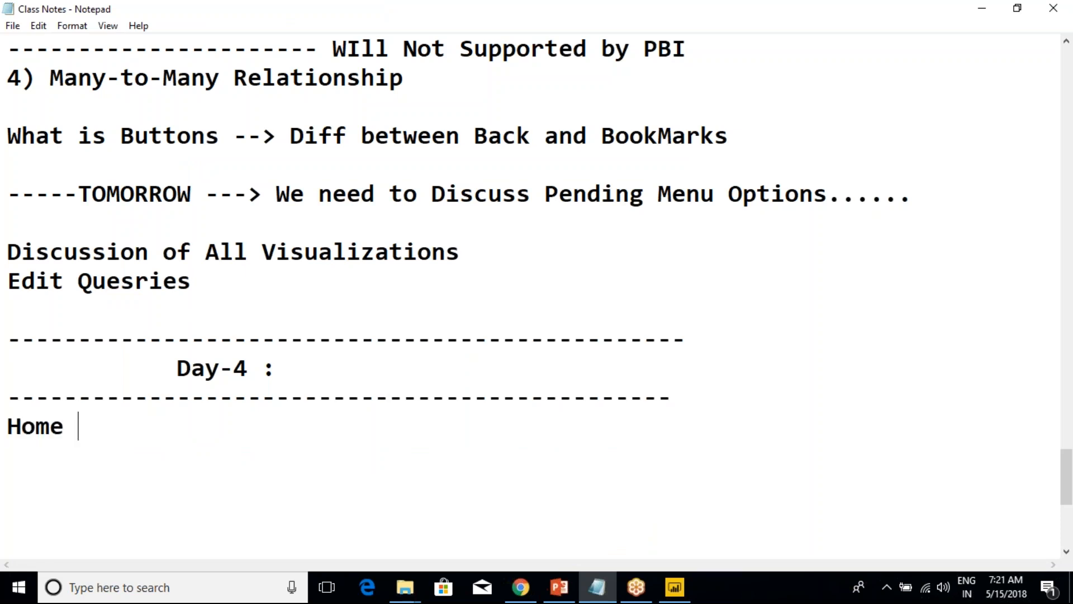
pyautogui.write('Menu ')
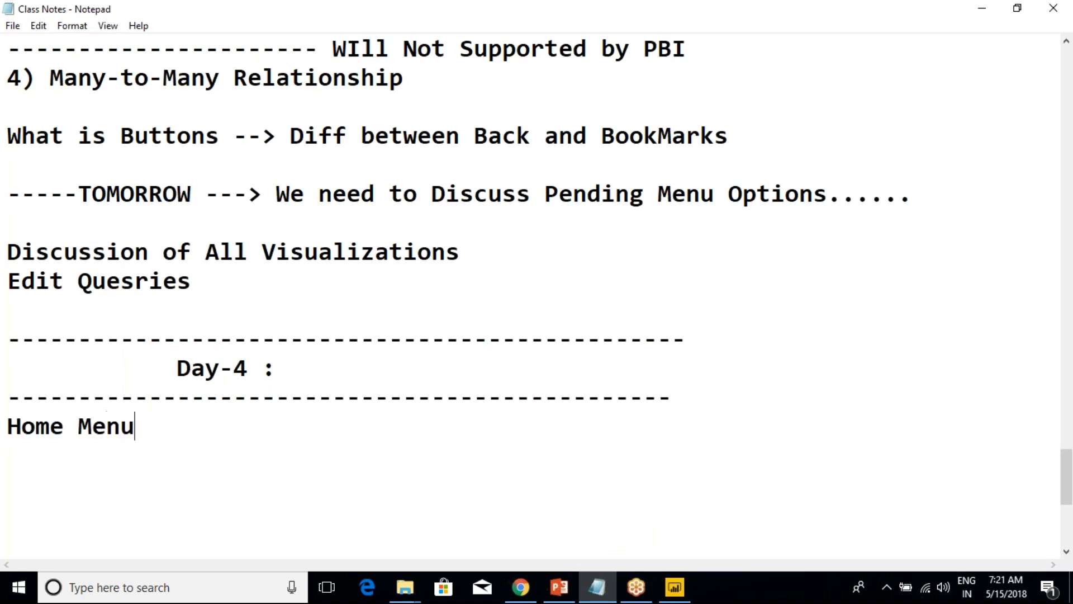
pyautogui.write('-- Done')
pyautogui.press('Return')
pyautogui.write('View')
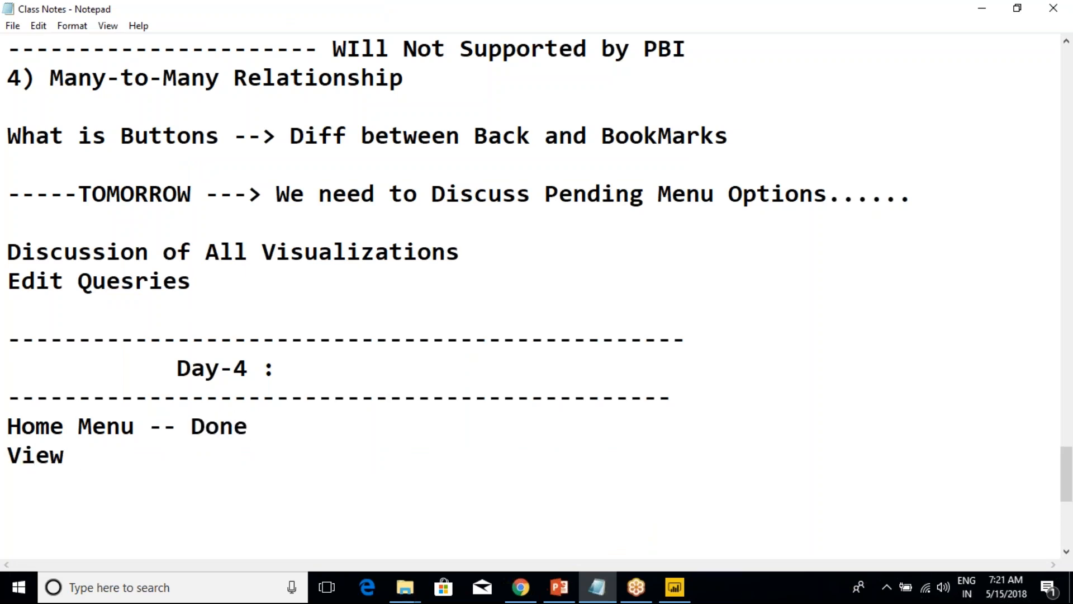
pyautogui.write(' Meni --')
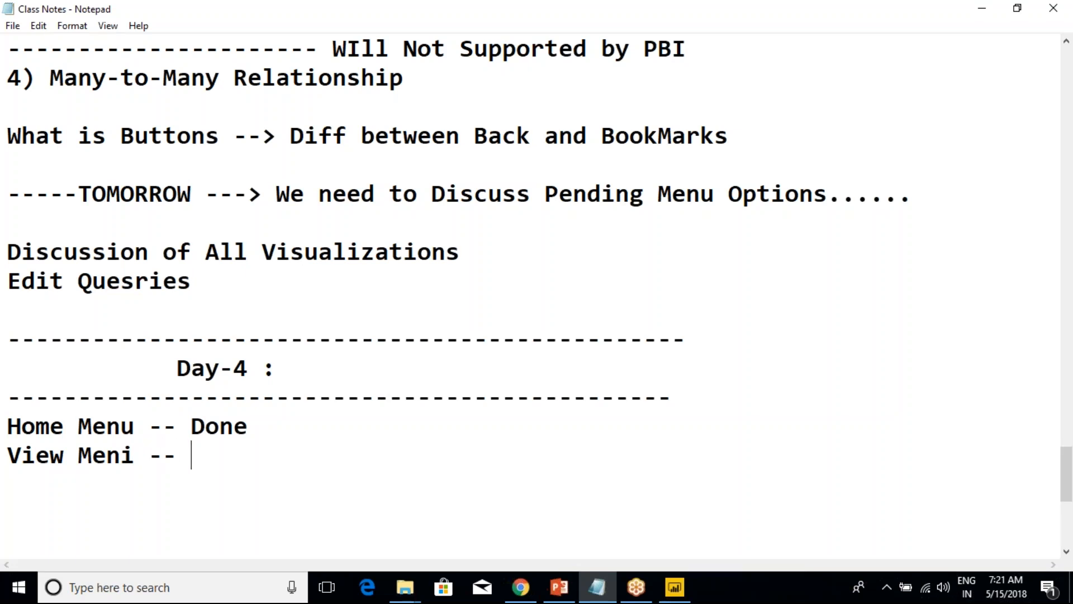
# Switch back to Power BI Desktop and shorten the pie chart on Page 1 so it ends above the column chart.
pyautogui.hotkey('alt', 'Tab')
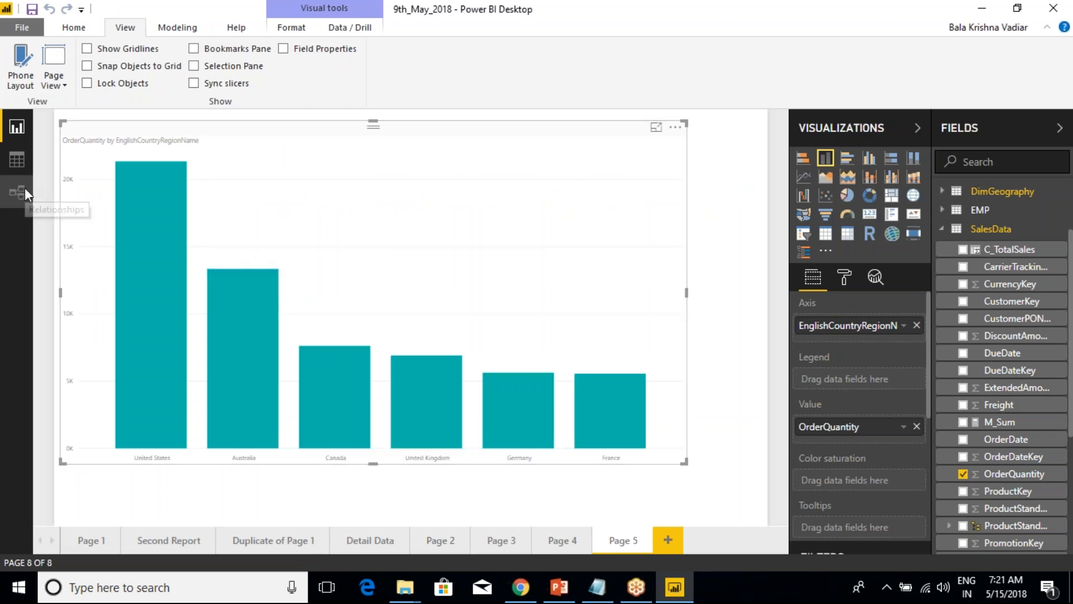
pyautogui.click(84, 549)
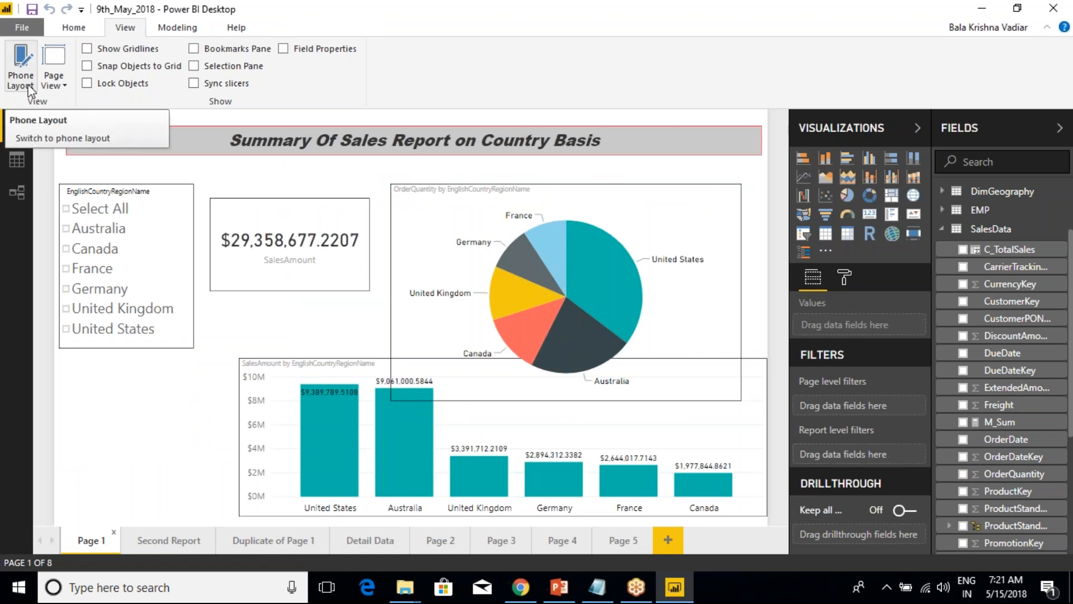
pyautogui.click(421, 334)
pyautogui.moveTo(567, 407); pyautogui.dragTo(563, 351)
pyautogui.click(564, 353)
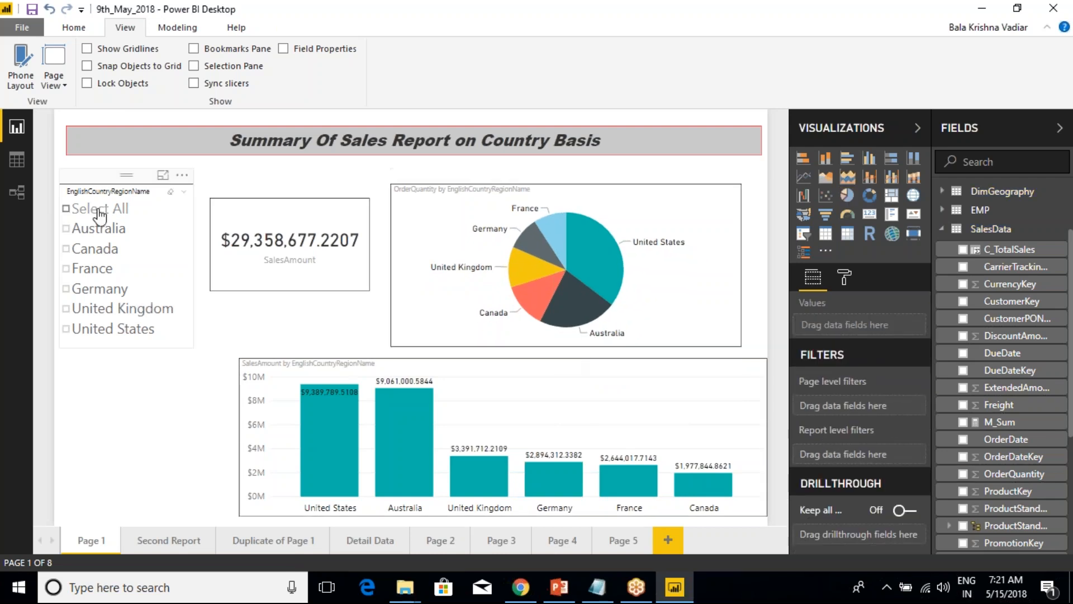
# Review the page view sizing options and select the SalesAmount card on Page 1.
pyautogui.click(65, 86)
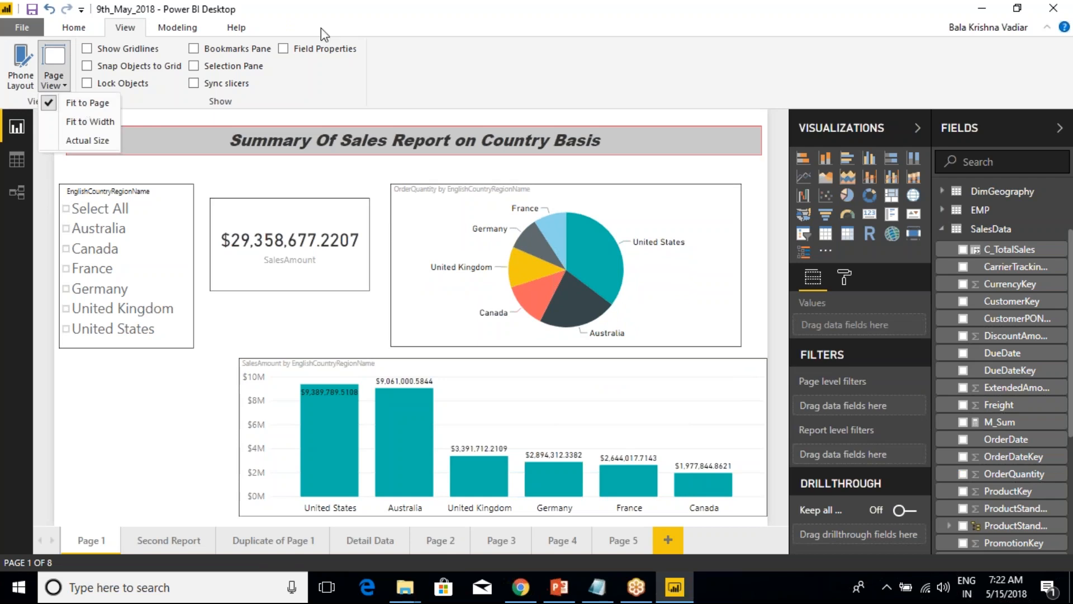
pyautogui.click(330, 16)
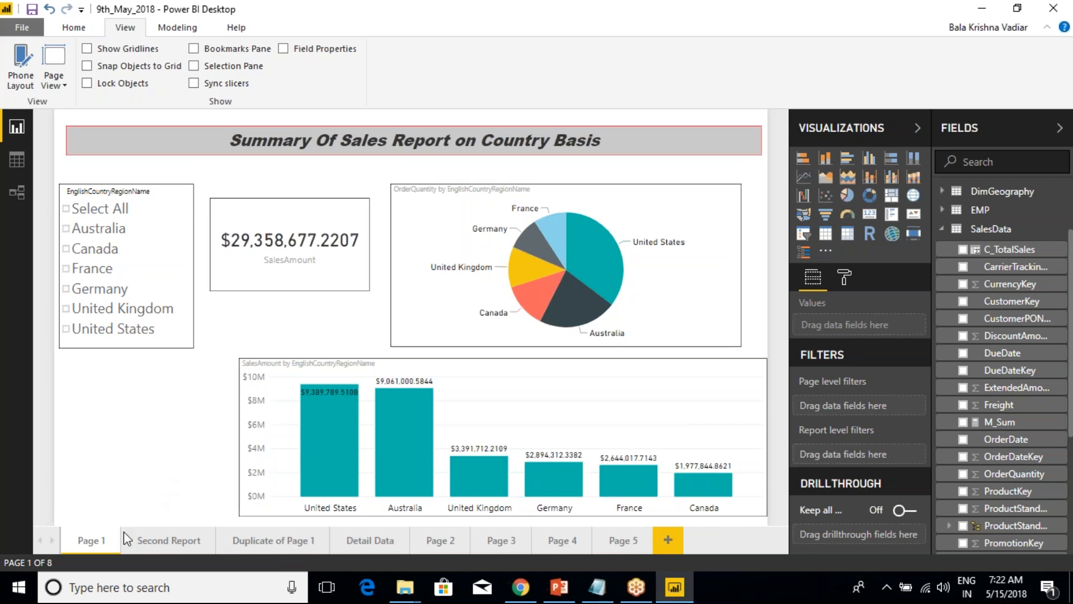
pyautogui.click(255, 188)
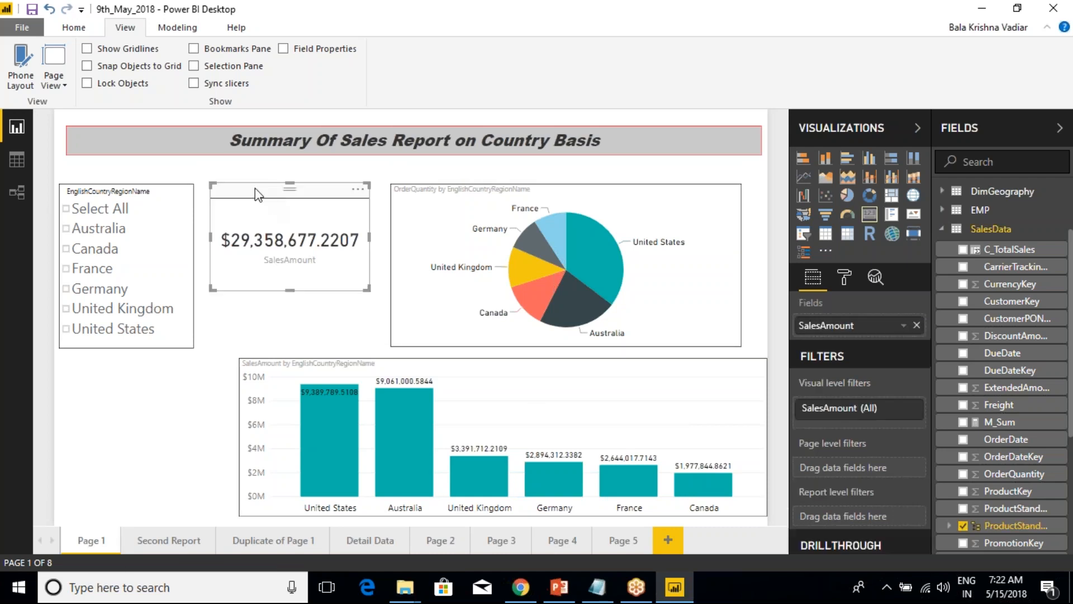
pyautogui.click(103, 174)
pyautogui.click(251, 187)
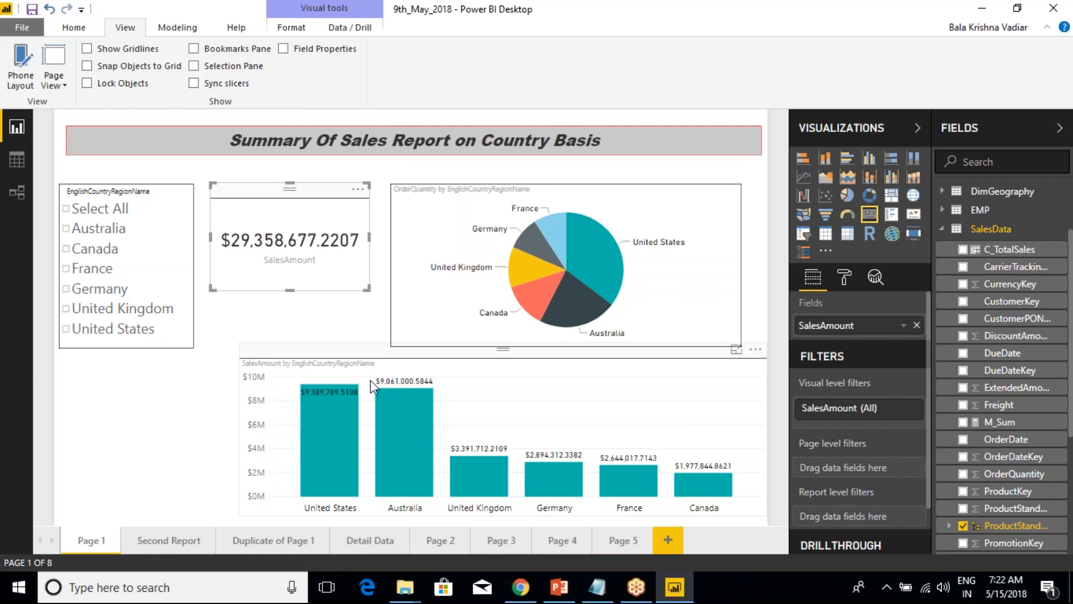
pyautogui.click(73, 28)
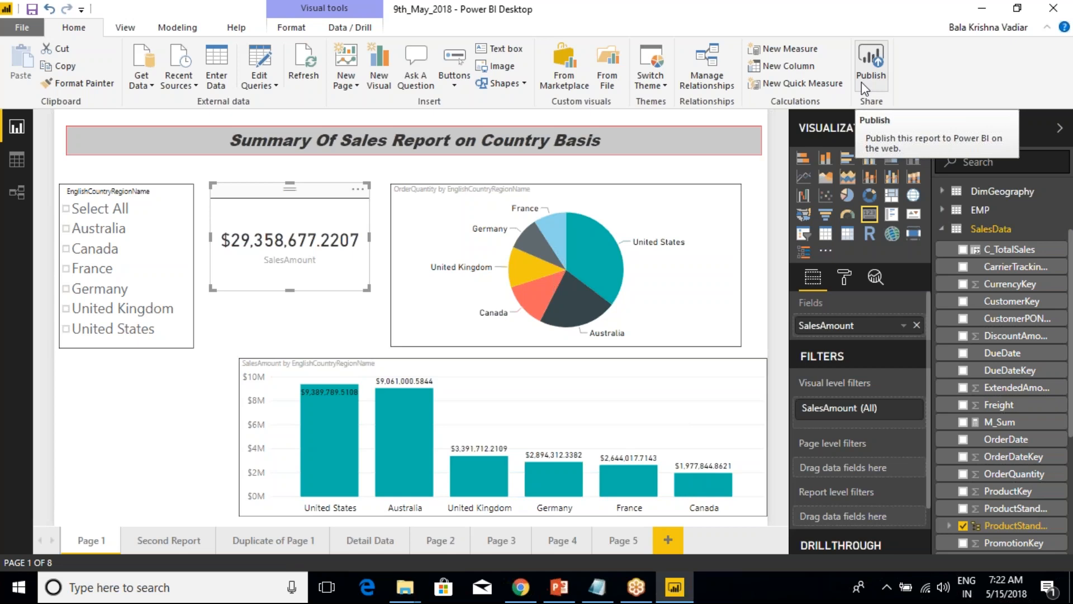
# Switch to the Class Notes in Notepad and correct the last line to read "View Menu".
pyautogui.click(597, 588)
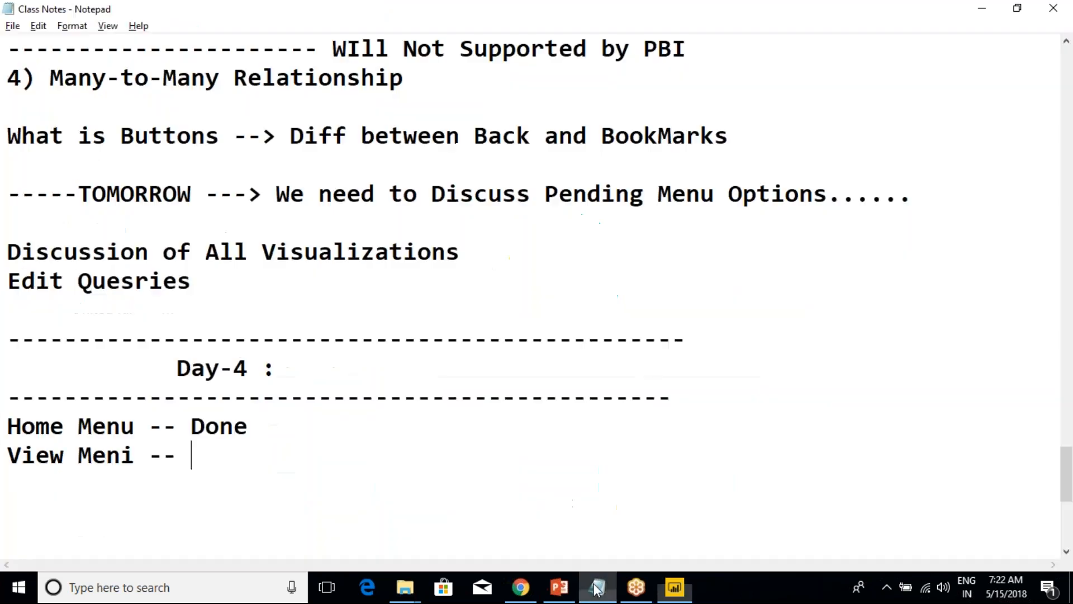
pyautogui.scroll(-2, 292, 458)
pyautogui.press('BackSpace')
pyautogui.press('BackSpace')
pyautogui.press('BackSpace')
pyautogui.press('BackSpace')
pyautogui.press('BackSpace')
pyautogui.write('u')
# Add the line "Once We Publish --> It will Move the reports to PBI Service" below "View Menu" in the Class Notes.
pyautogui.press('Return')
pyautogui.press('Return')
pyautogui.write('Once')
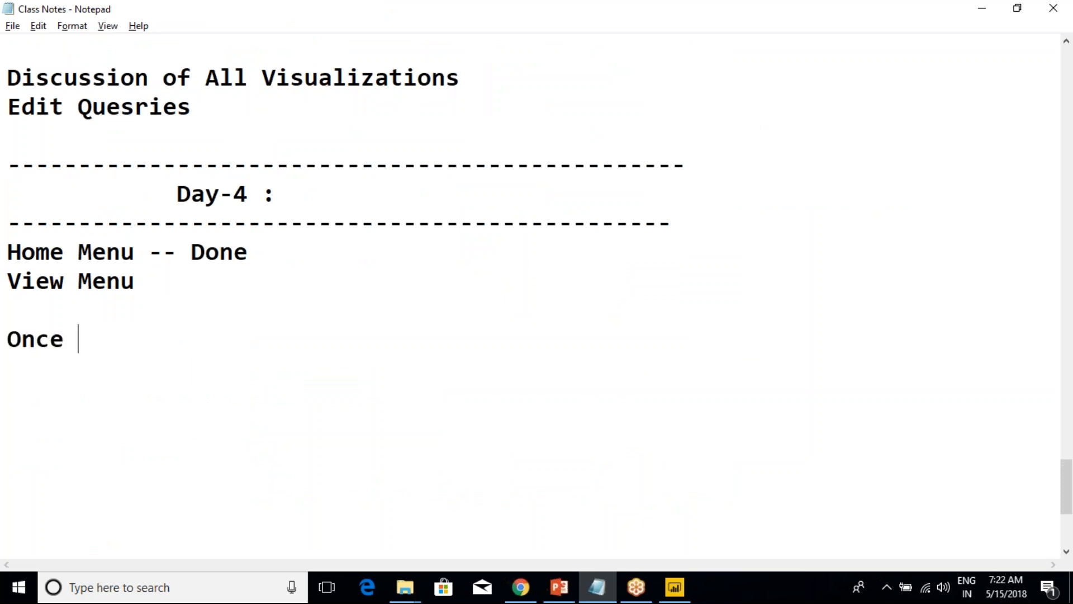
pyautogui.write(' We Pu')
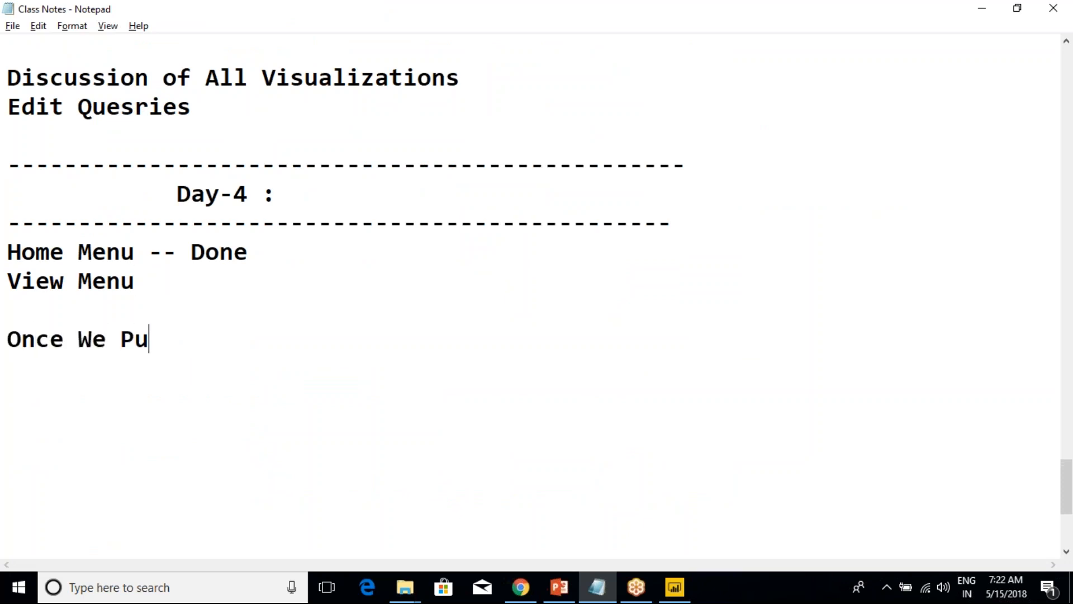
pyautogui.write('blish --?')
pyautogui.press('BackSpace')
pyautogui.write('> ')
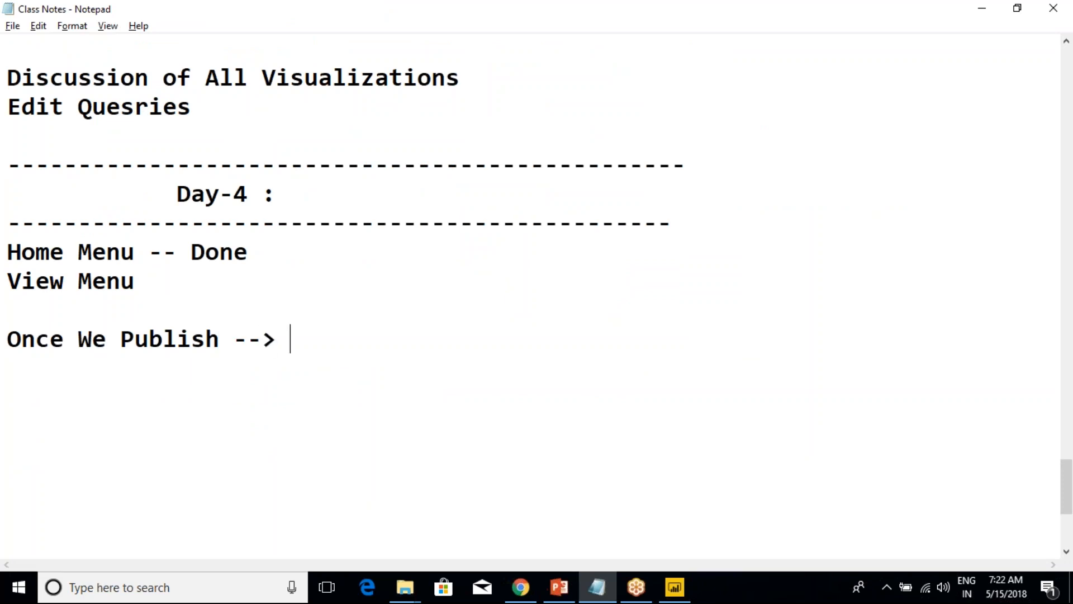
pyautogui.write('It wil')
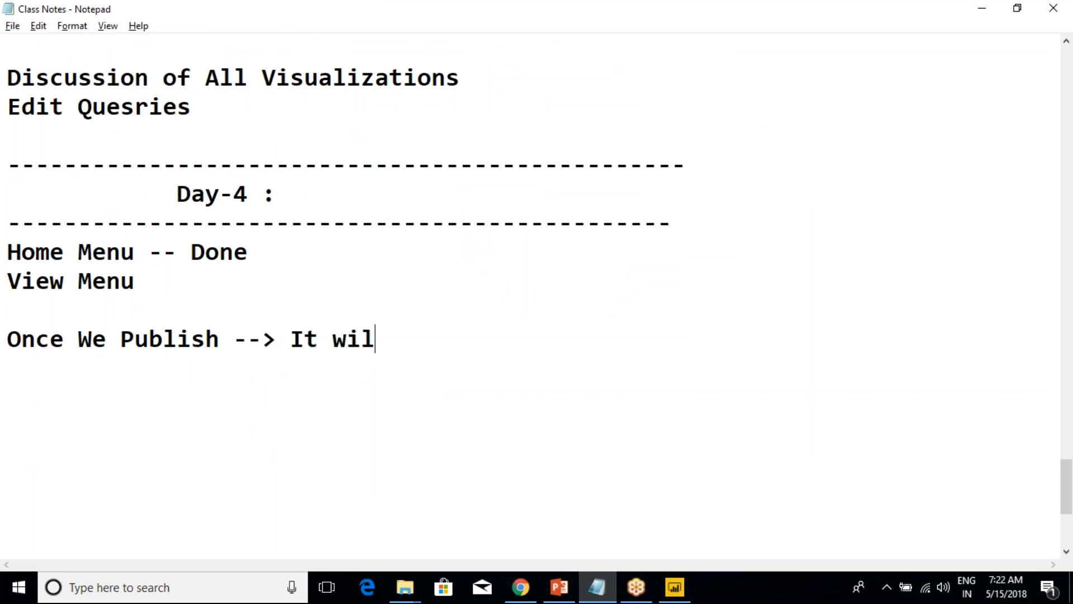
pyautogui.write('l Move the reports ')
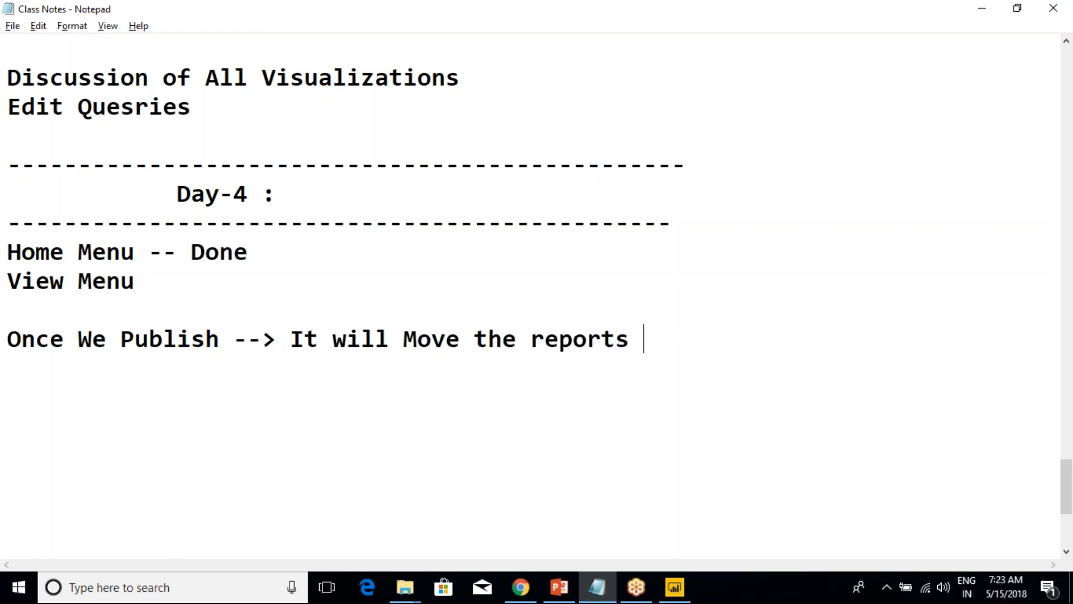
pyautogui.write('to PBI Service')
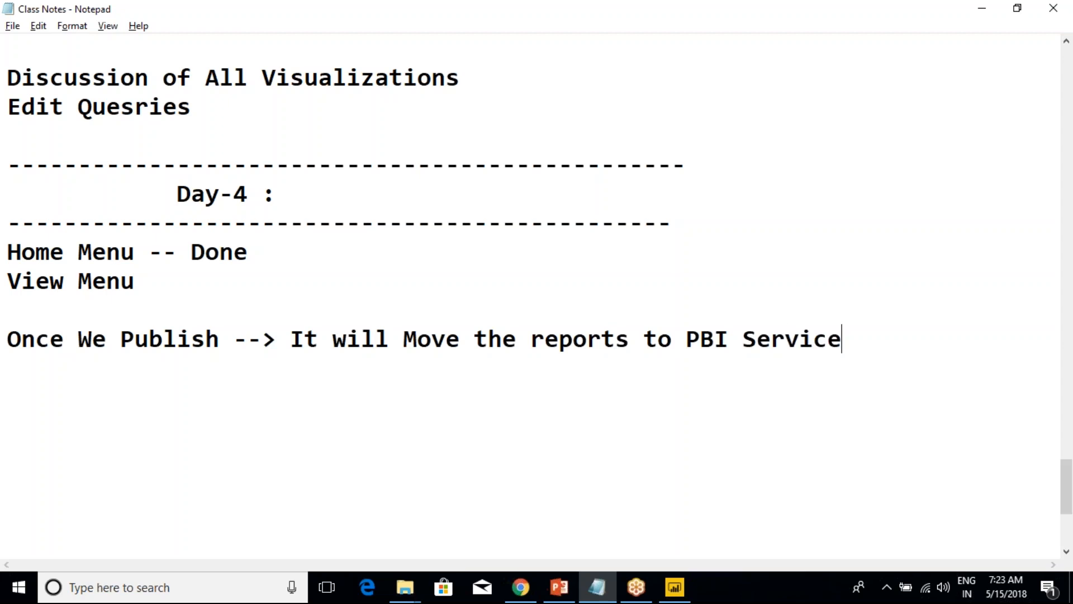
# Add the second publish point "--> There is a concept called Power BI Mobile App", aligned beneath the first arrow.
pyautogui.press('Return')
pyautogui.write('-->')
pyautogui.hotkey('alt', 'Tab')
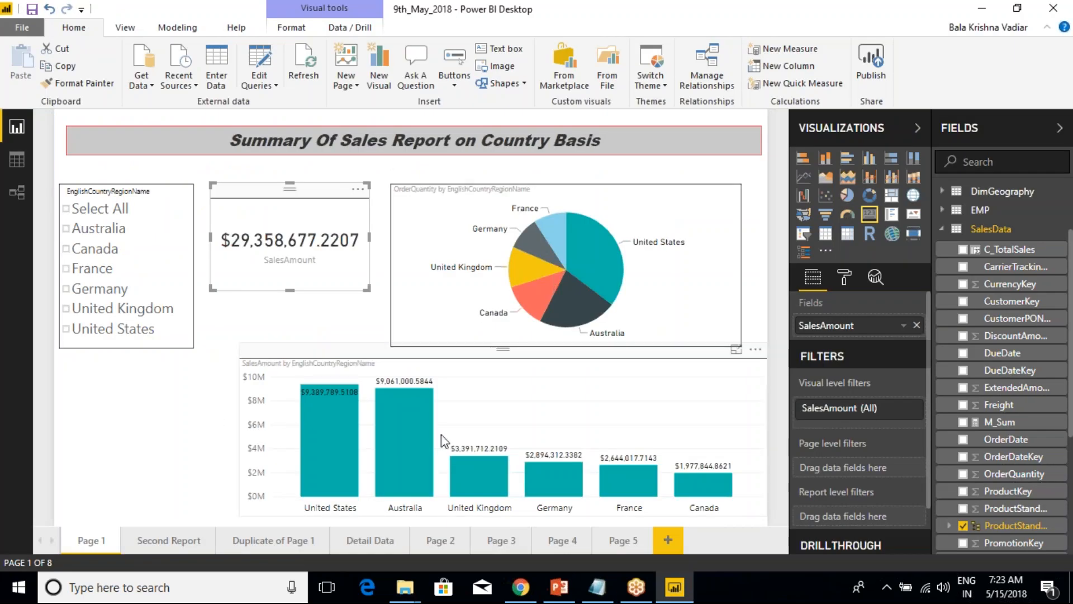
pyautogui.hotkey('alt', 'Tab')
pyautogui.write('There i')
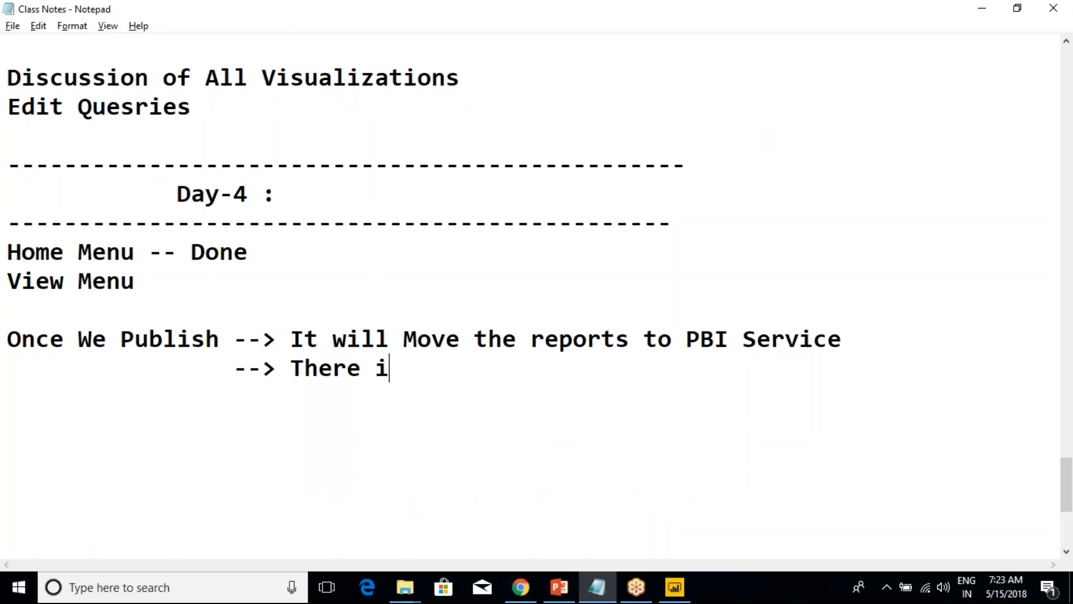
pyautogui.write('s a conc')
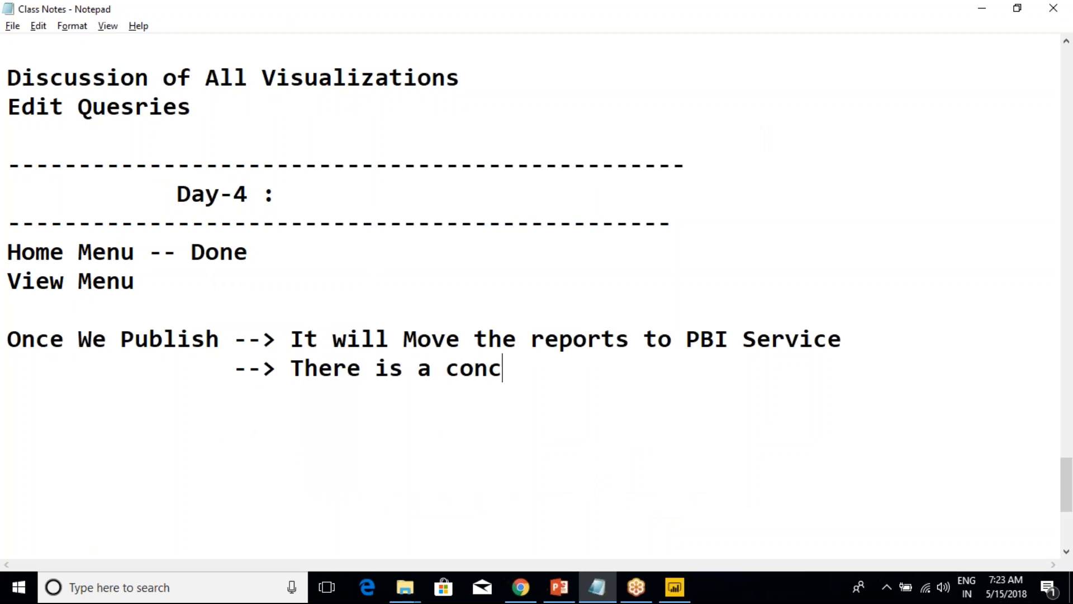
pyautogui.write('ept called')
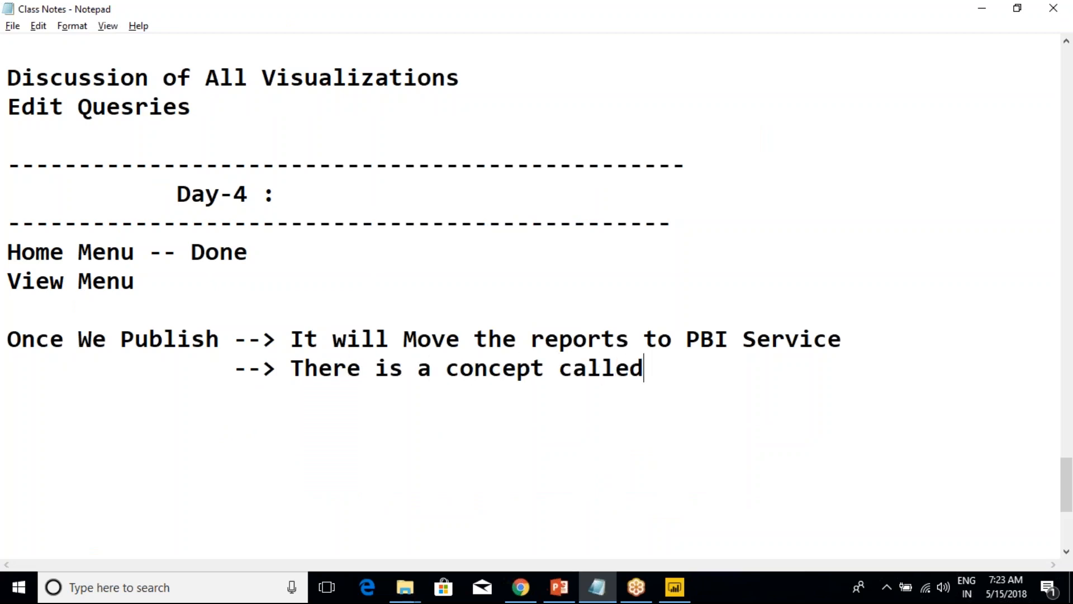
pyautogui.write(' Mobile App')
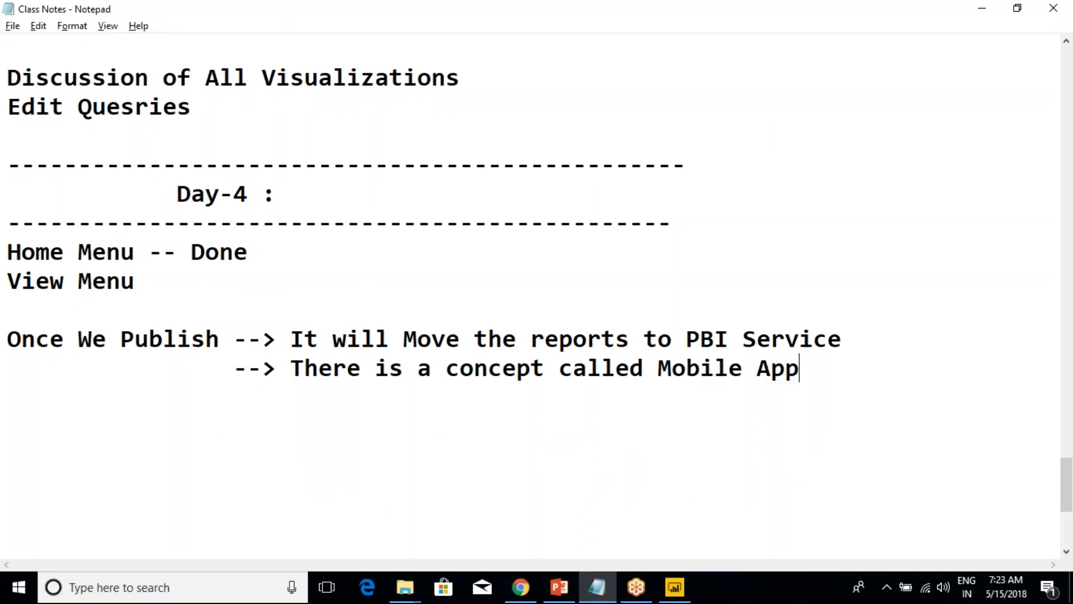
pyautogui.write('Power BI')
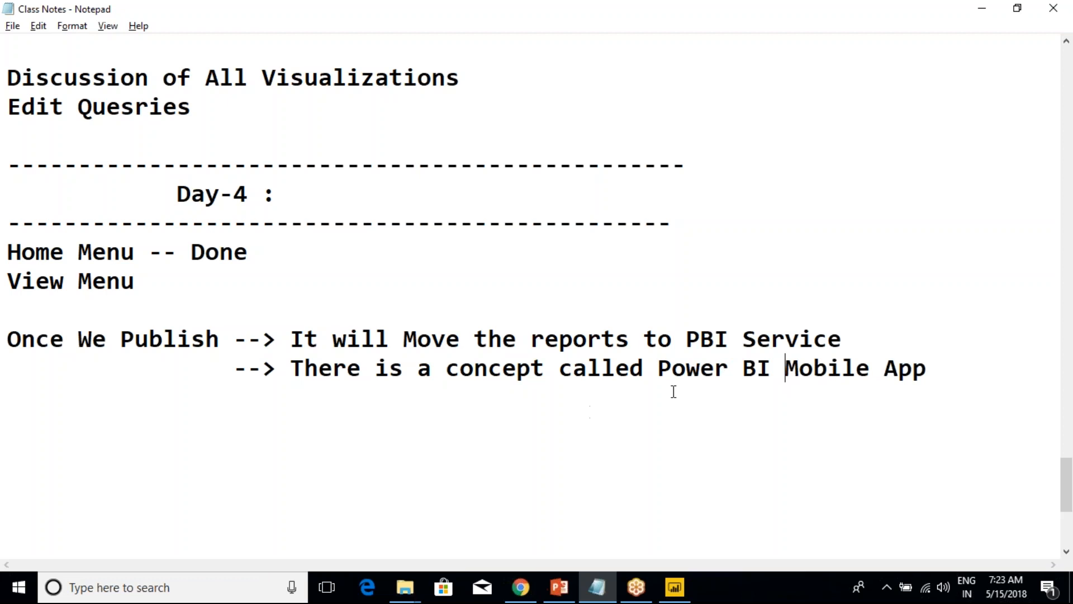
pyautogui.moveTo(660, 367); pyautogui.dragTo(922, 367)
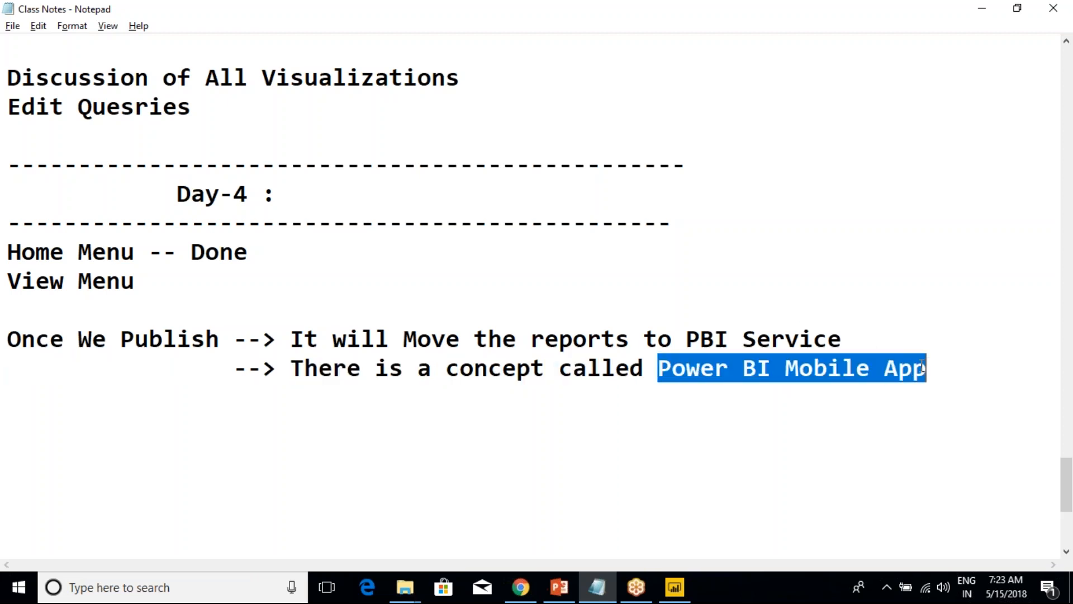
pyautogui.click(788, 374)
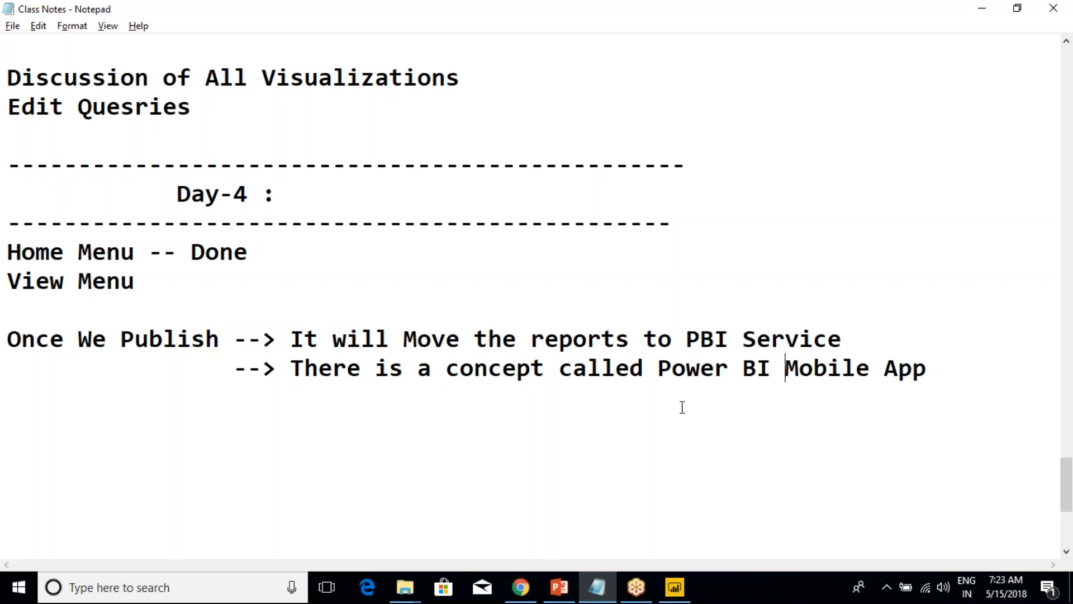
pyautogui.moveTo(659, 374); pyautogui.dragTo(928, 374)
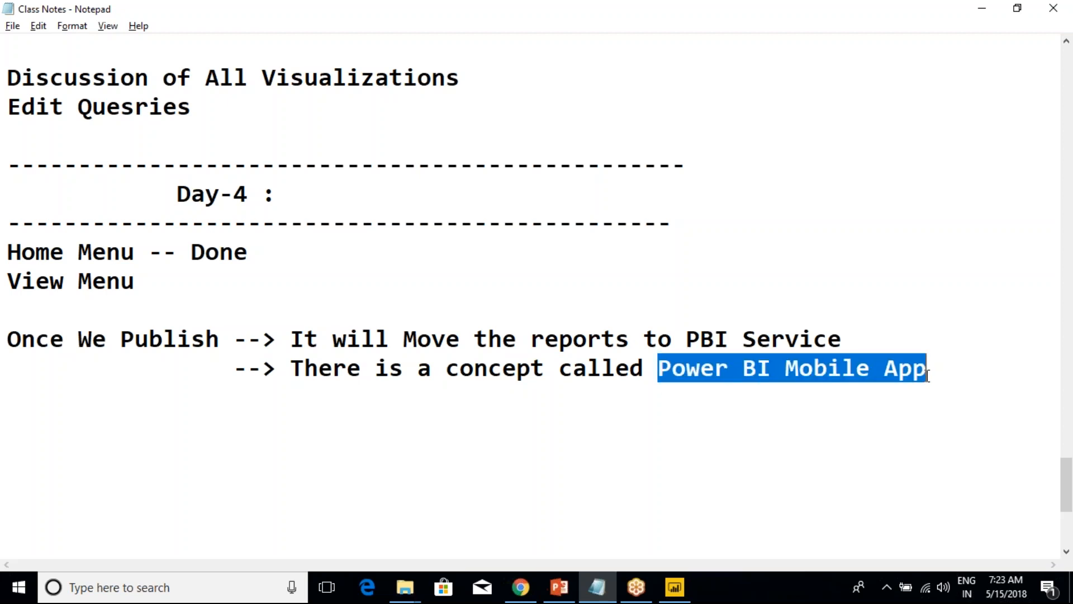
pyautogui.click(806, 356)
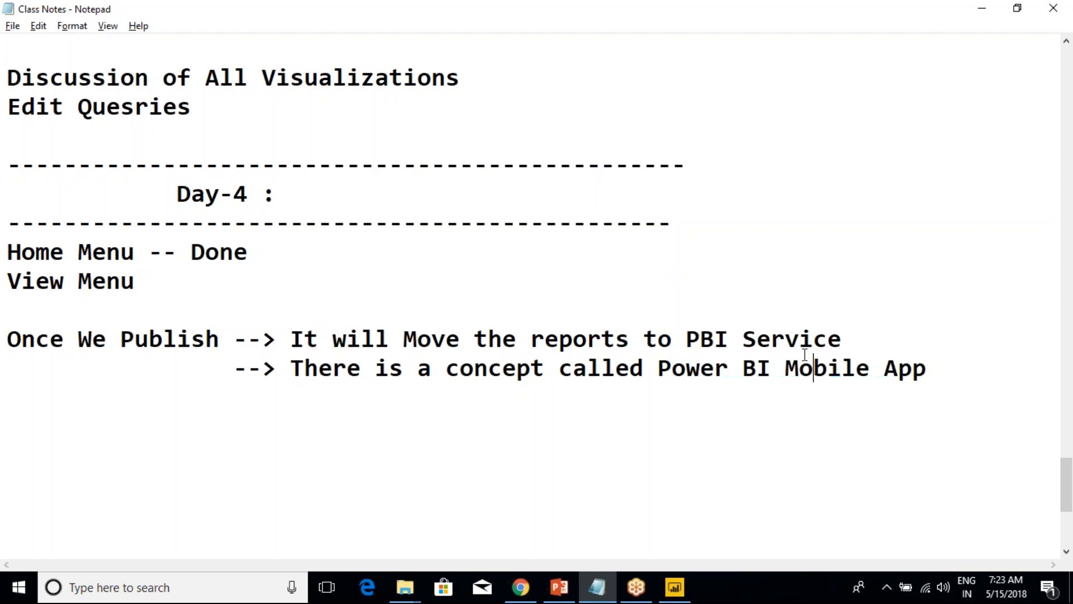
pyautogui.moveTo(937, 385); pyautogui.dragTo(7, 254)
pyautogui.click(118, 279)
# Enclose the phrase Power BI Mobile App in double quotation marks in the Class Notes.
pyautogui.moveTo(657, 368); pyautogui.dragTo(937, 372)
pyautogui.click(937, 372)
pyautogui.write('"')
pyautogui.click(658, 367)
pyautogui.write('"')
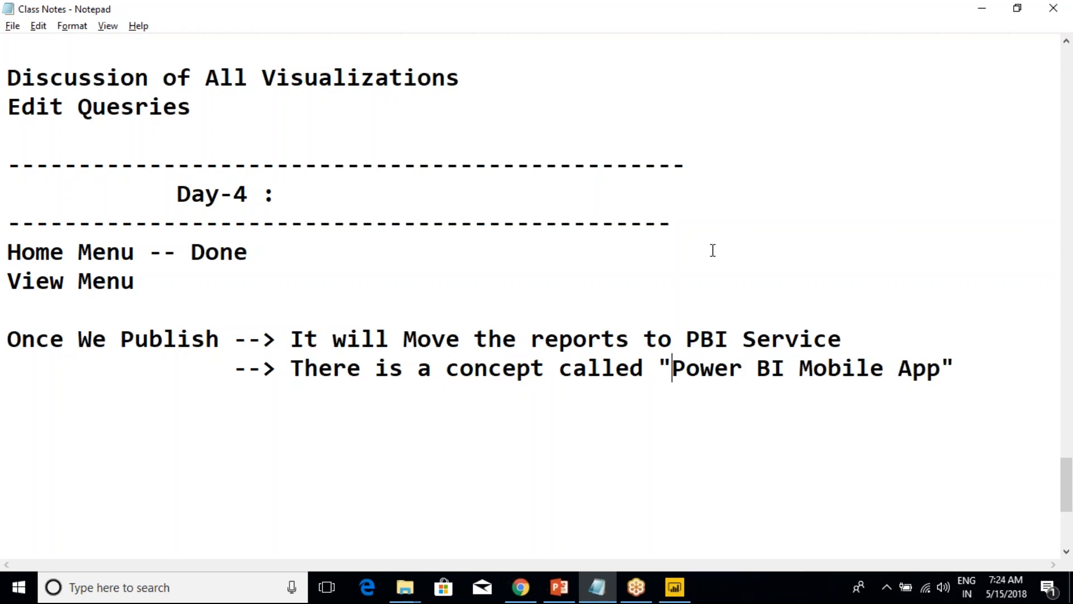
pyautogui.click(765, 21)
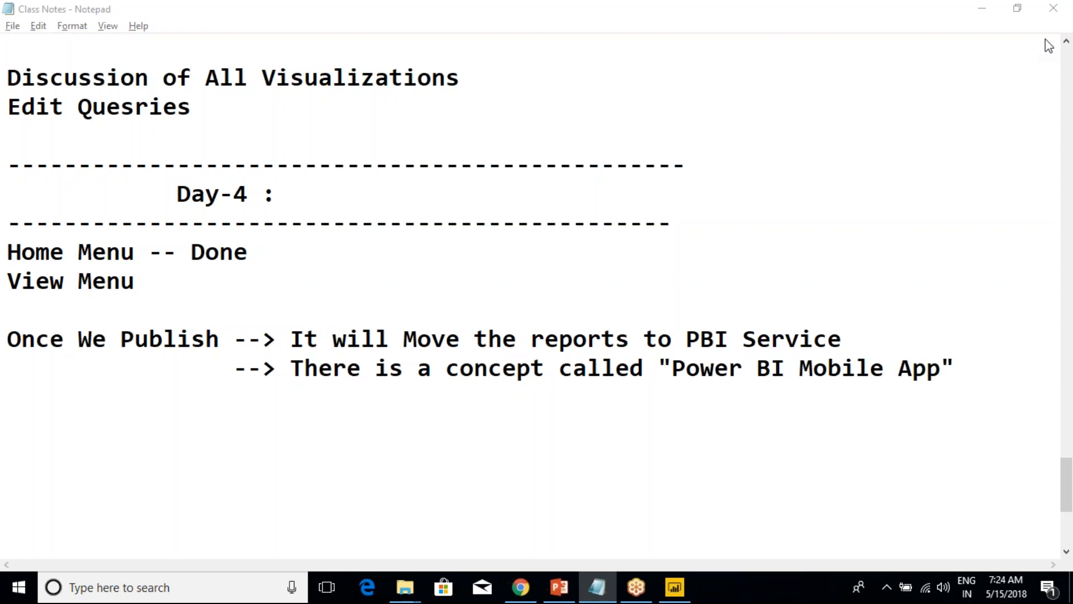
pyautogui.click(686, 370)
pyautogui.moveTo(671, 366); pyautogui.dragTo(939, 369)
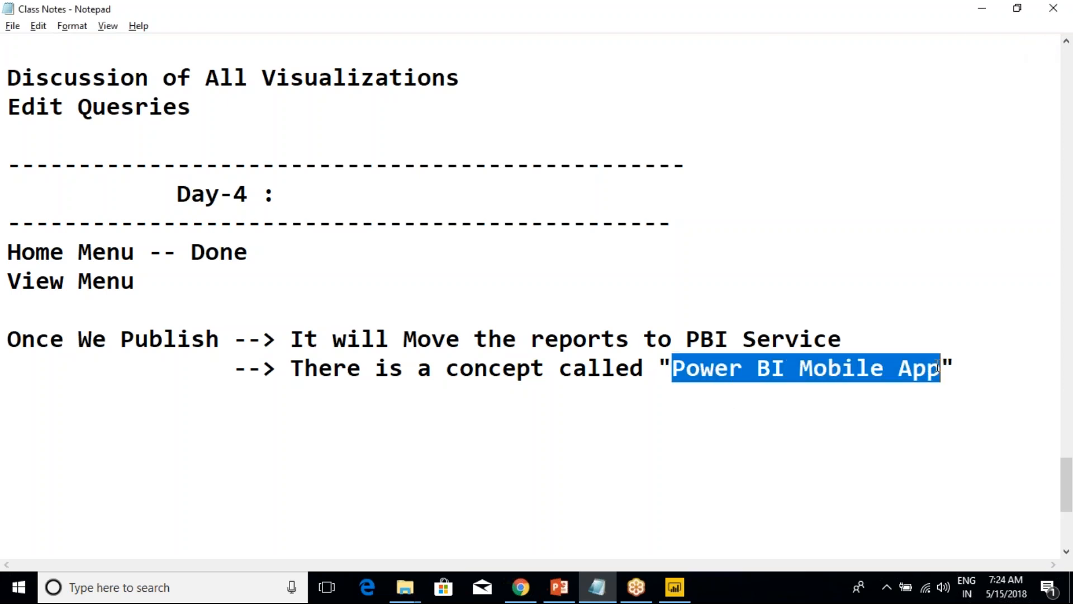
pyautogui.click(938, 368)
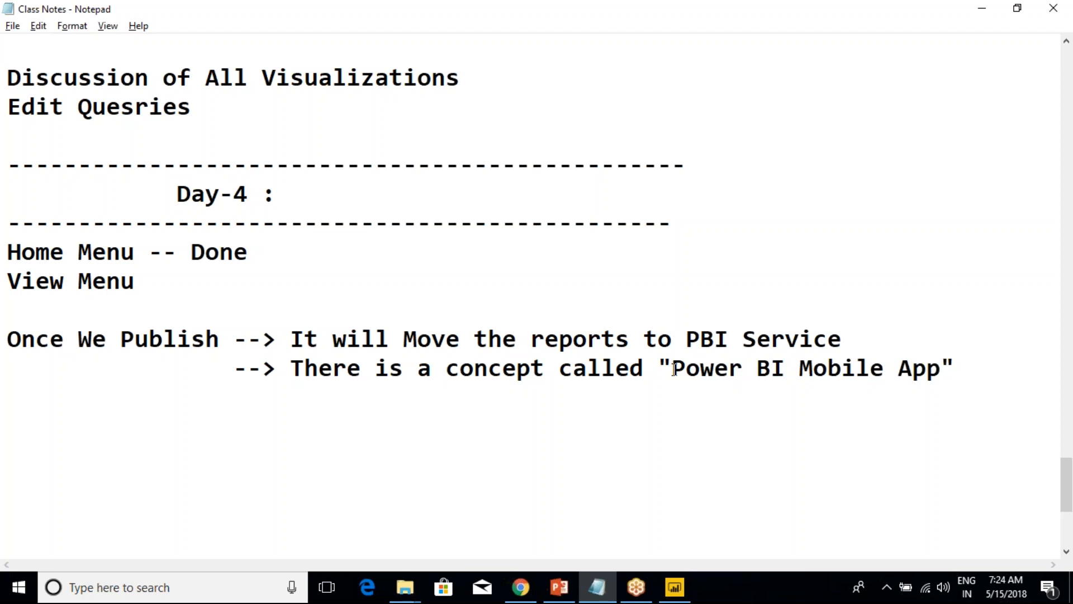
pyautogui.moveTo(673, 369); pyautogui.dragTo(7, 339)
pyautogui.click(941, 369)
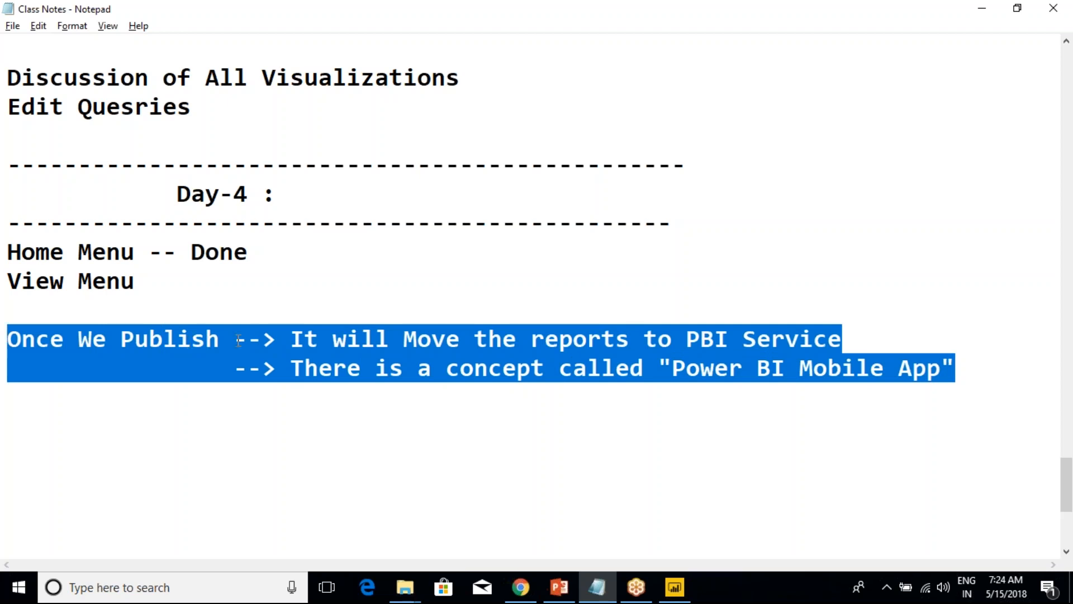
pyautogui.click(276, 342)
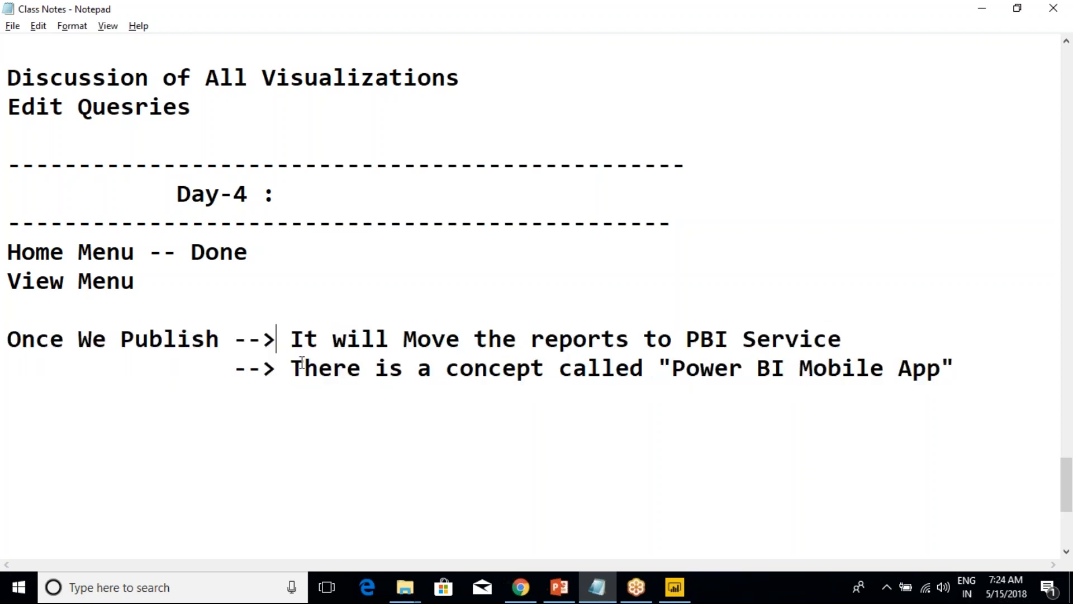
pyautogui.moveTo(672, 369); pyautogui.dragTo(941, 374)
pyautogui.click(942, 374)
pyautogui.moveTo(673, 369); pyautogui.dragTo(938, 361)
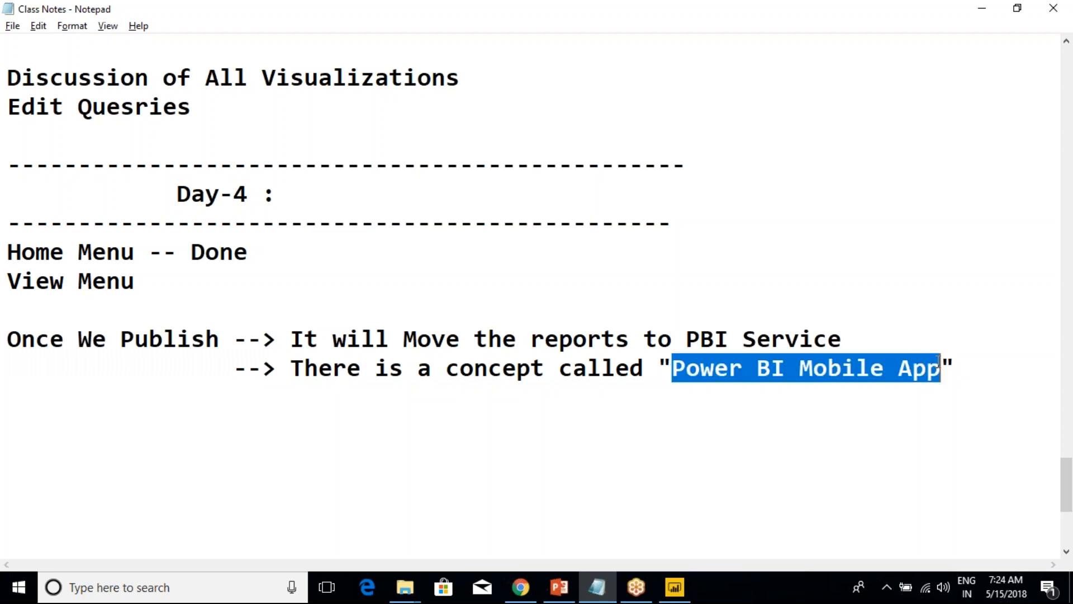
pyautogui.click(939, 361)
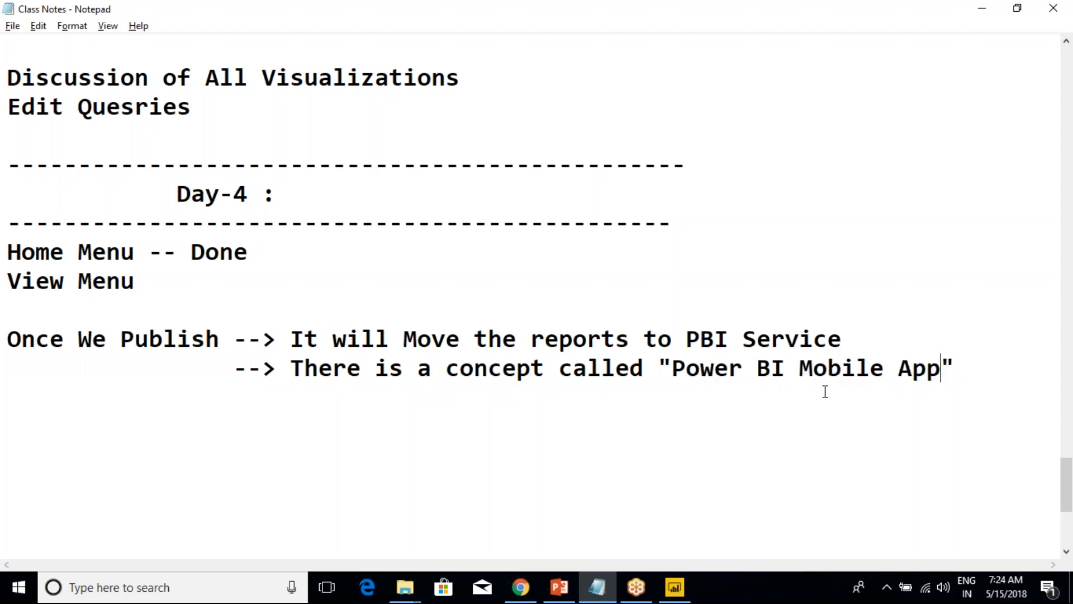
pyautogui.moveTo(671, 368); pyautogui.dragTo(917, 373)
pyautogui.click(748, 366)
pyautogui.moveTo(685, 338); pyautogui.dragTo(844, 338)
pyautogui.click(849, 336)
pyautogui.moveTo(667, 370)
pyautogui.mouseDown()
pyautogui.moveTo(957, 370)
pyautogui.moveTo(659, 360)
pyautogui.mouseUp()
pyautogui.click(957, 370)
pyautogui.click(659, 359)
pyautogui.moveTo(660, 370); pyautogui.dragTo(931, 373)
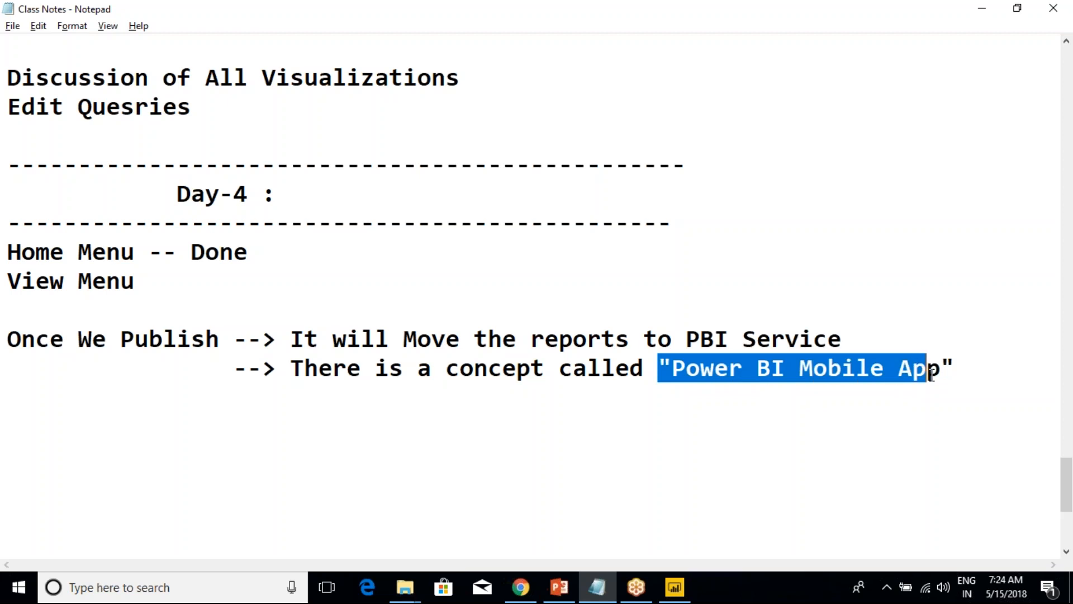
pyautogui.click(931, 373)
pyautogui.moveTo(687, 338); pyautogui.dragTo(842, 338)
pyautogui.click(841, 338)
pyautogui.click(660, 372)
pyautogui.moveTo(667, 372); pyautogui.dragTo(959, 370)
pyautogui.click(959, 369)
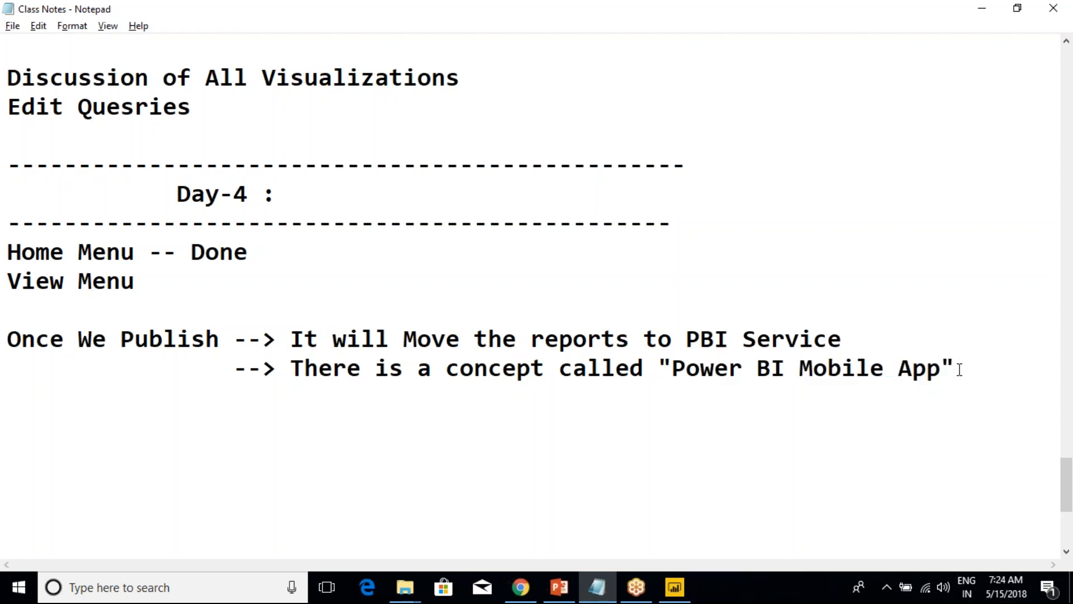
pyautogui.moveTo(960, 369); pyautogui.dragTo(7, 330)
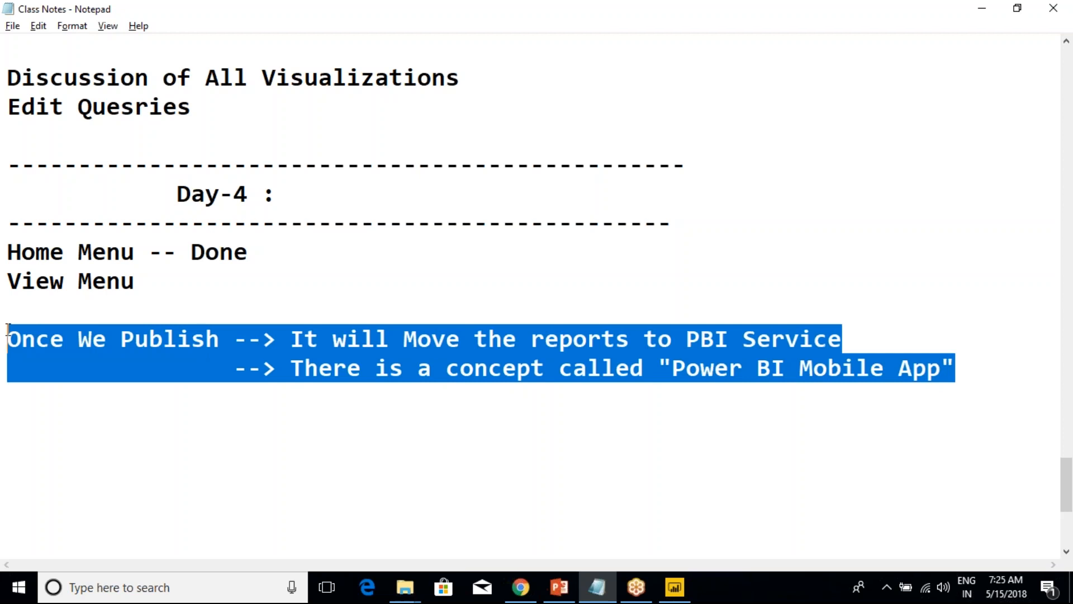
pyautogui.click(192, 322)
# Switch to Power BI Desktop and display Page 1 in Phone Layout.
pyautogui.click(675, 587)
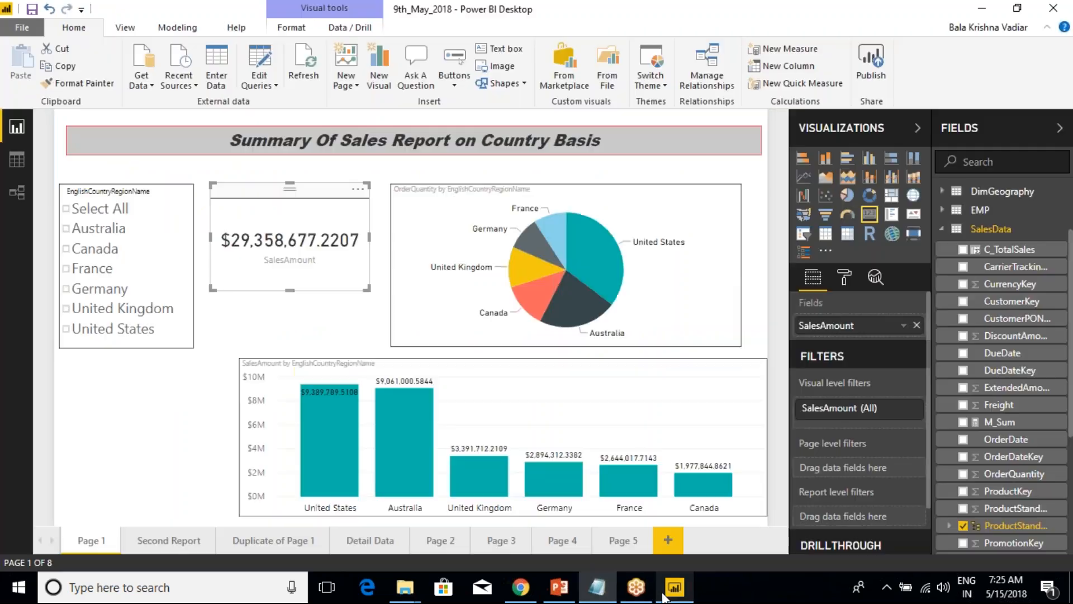
pyautogui.click(125, 28)
pyautogui.click(16, 82)
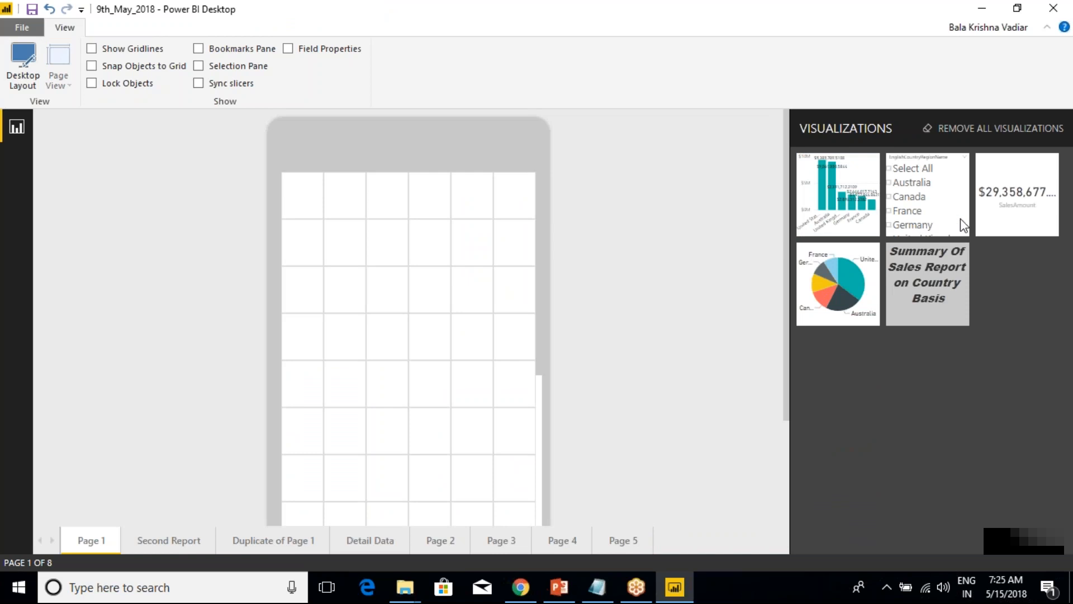
# Try placing the EnglishCountryRegionName slicer on the phone canvas at a size of two by two grid cells.
pyautogui.moveTo(917, 165); pyautogui.dragTo(334, 189)
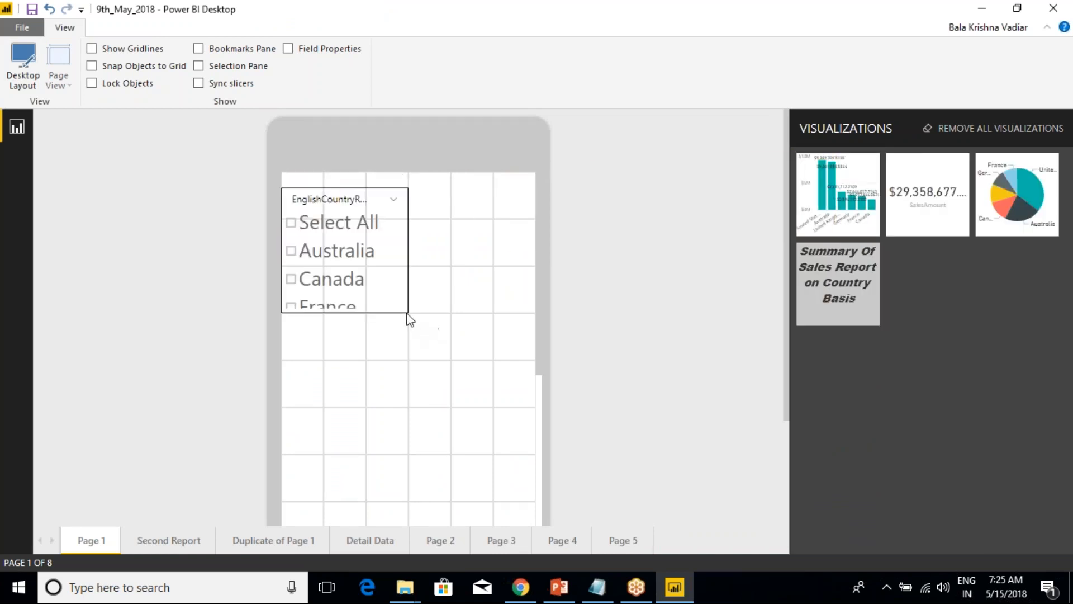
pyautogui.moveTo(406, 309); pyautogui.dragTo(384, 283)
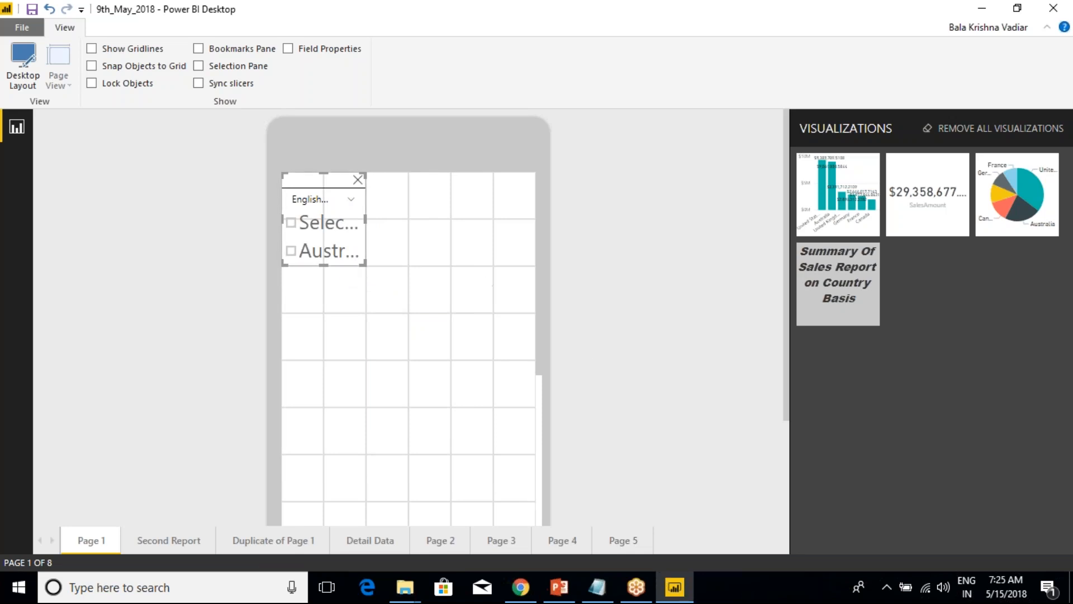
pyautogui.click(358, 179)
# Return to Desktop Layout and set the items text size of the EnglishCountryRegionName slicer on Page 1 to 14.
pyautogui.click(17, 84)
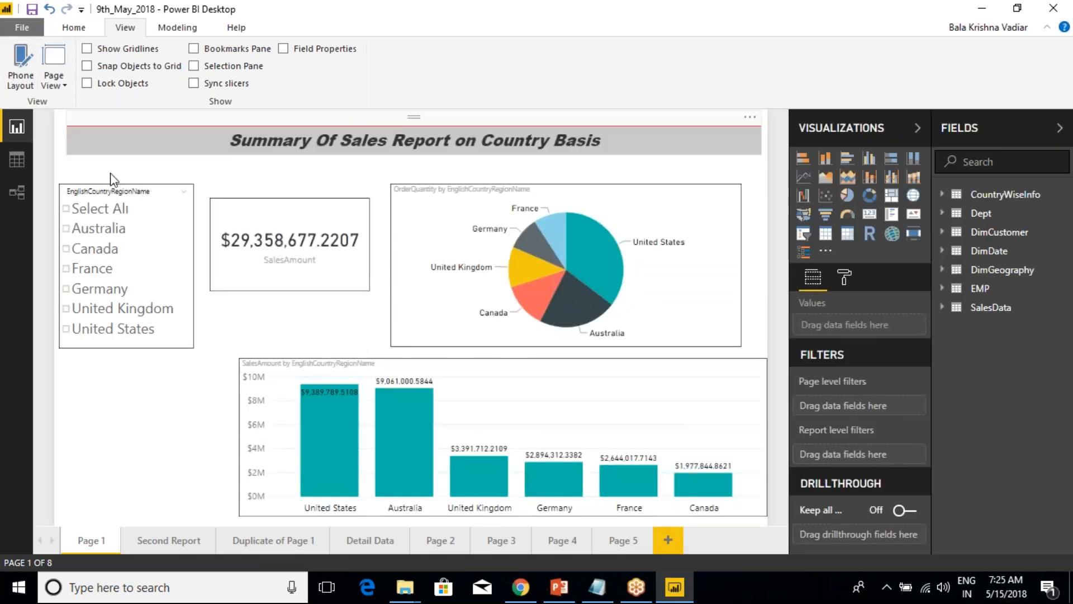
pyautogui.click(146, 231)
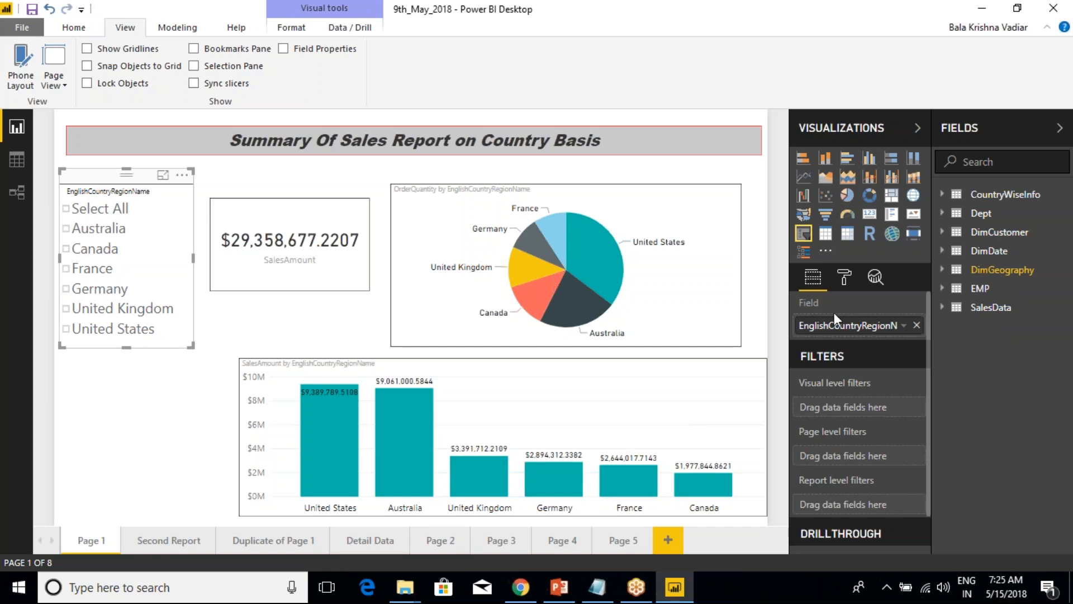
pyautogui.click(844, 277)
pyautogui.click(802, 392)
pyautogui.click(802, 392)
pyautogui.click(804, 421)
pyautogui.scroll(-5, 872, 414)
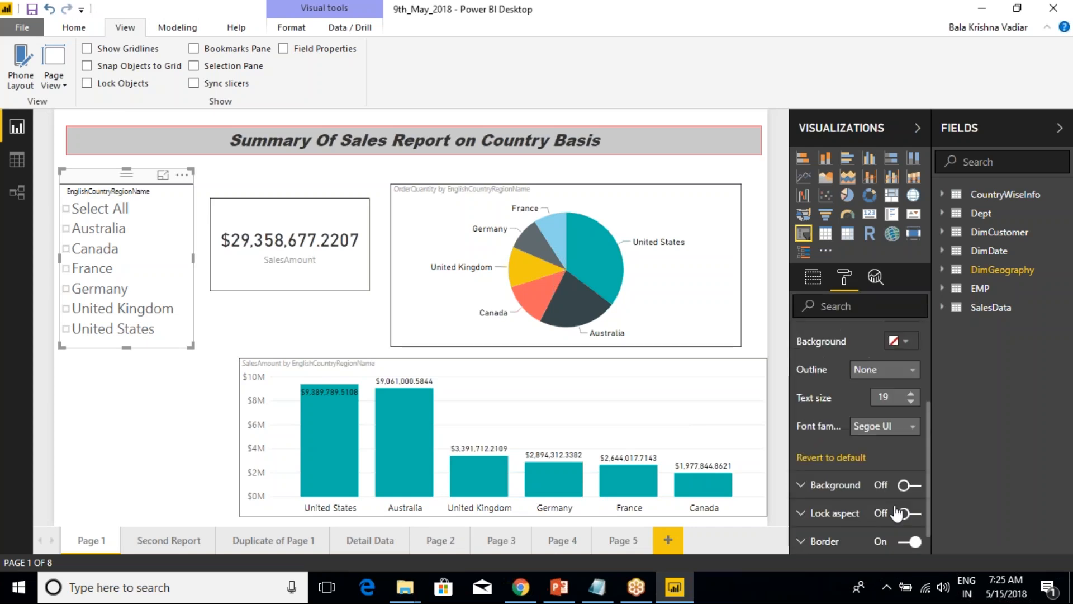
pyautogui.click(912, 380)
pyautogui.click(911, 381)
pyautogui.click(911, 381)
pyautogui.click(911, 381)
pyautogui.click(910, 381)
pyautogui.scroll(1, 904, 381)
pyautogui.click(905, 372)
pyautogui.click(807, 406)
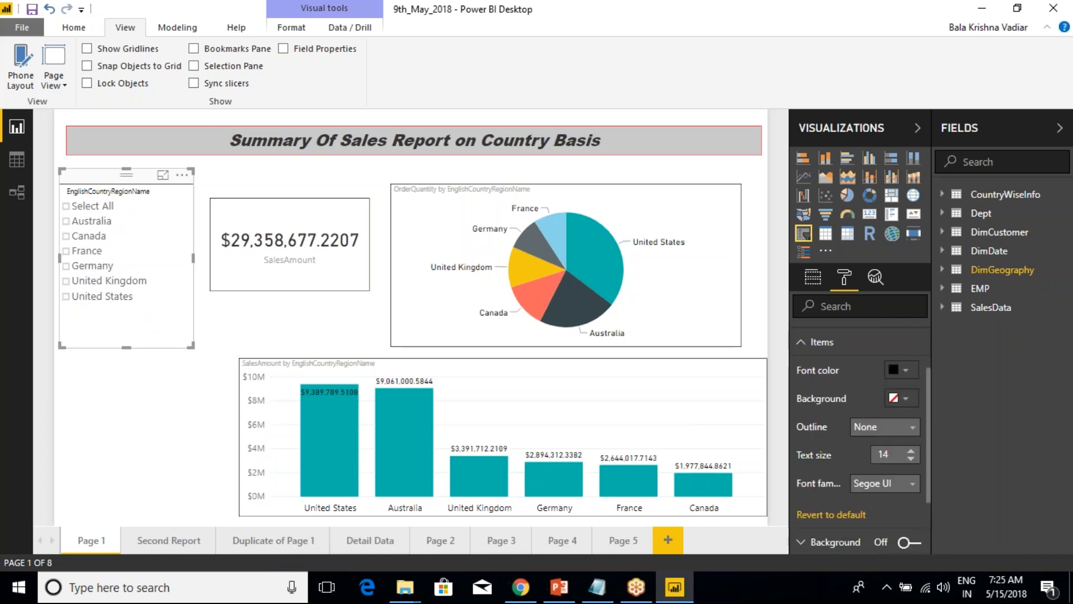
# Shrink the EnglishCountryRegionName slicer on Page 1 to fit its country list and move the SalesAmount card closer to it.
pyautogui.moveTo(191, 345); pyautogui.dragTo(166, 310)
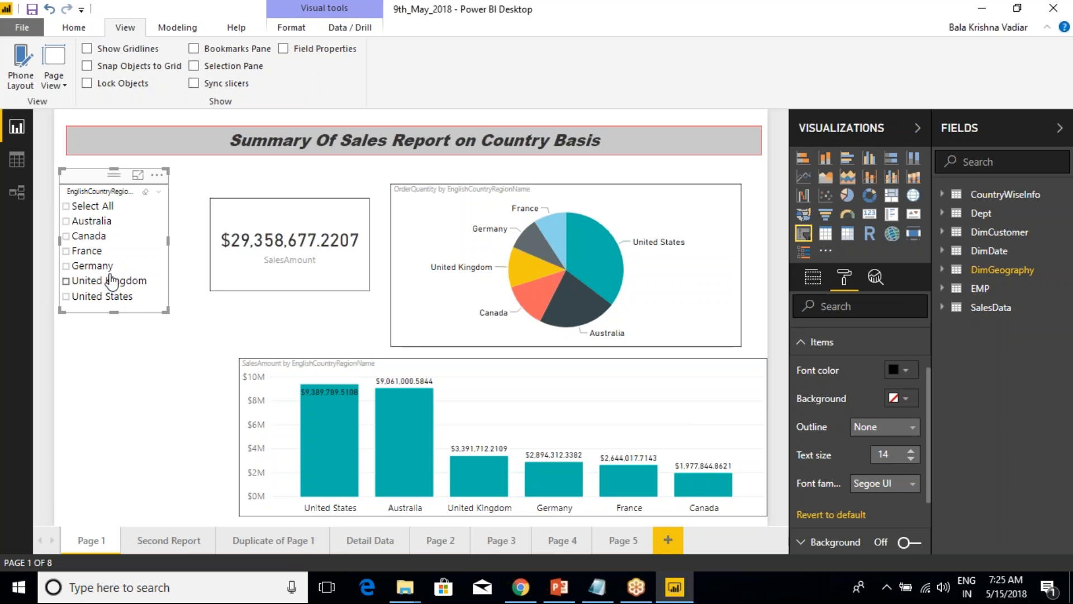
pyautogui.moveTo(242, 199); pyautogui.dragTo(220, 187)
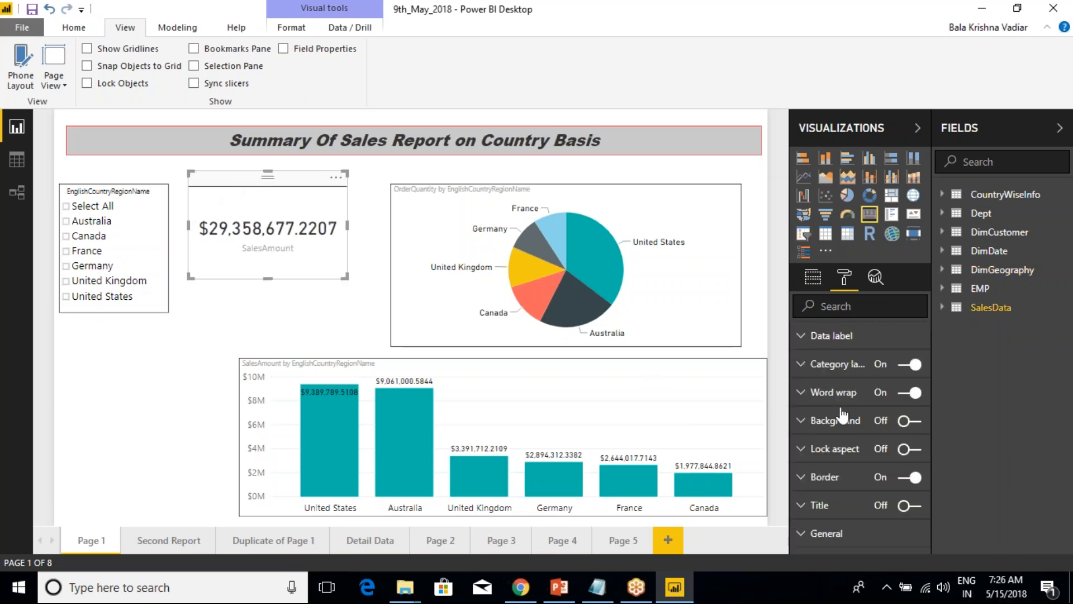
# Set the SalesAmount card's category label text size to 8 and slightly reduce the card's width and height.
pyautogui.click(802, 371)
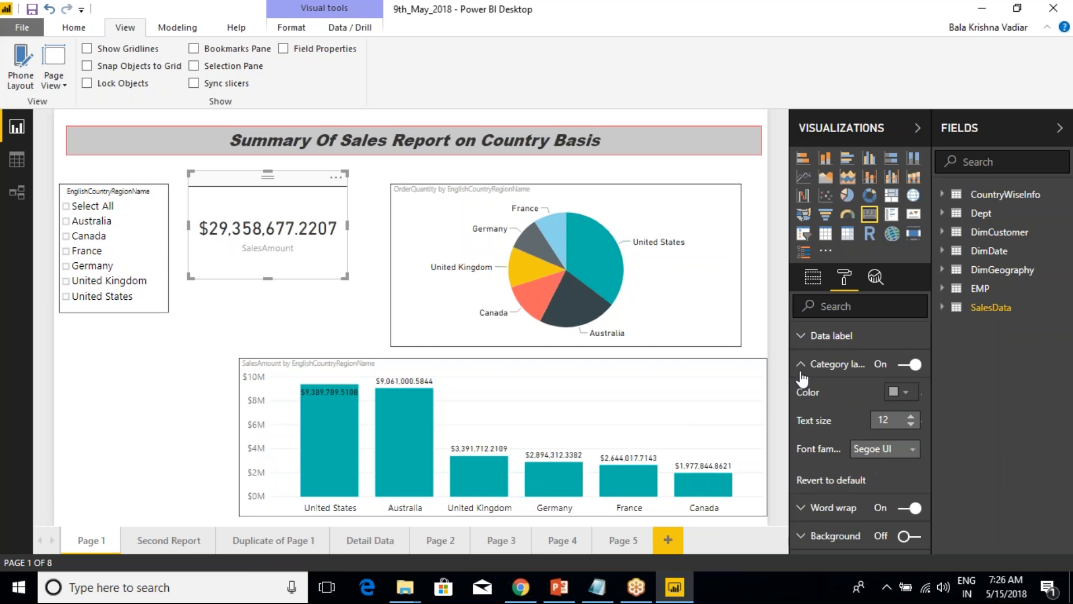
pyautogui.click(911, 423)
pyautogui.click(911, 423)
pyautogui.click(911, 423)
pyautogui.click(912, 423)
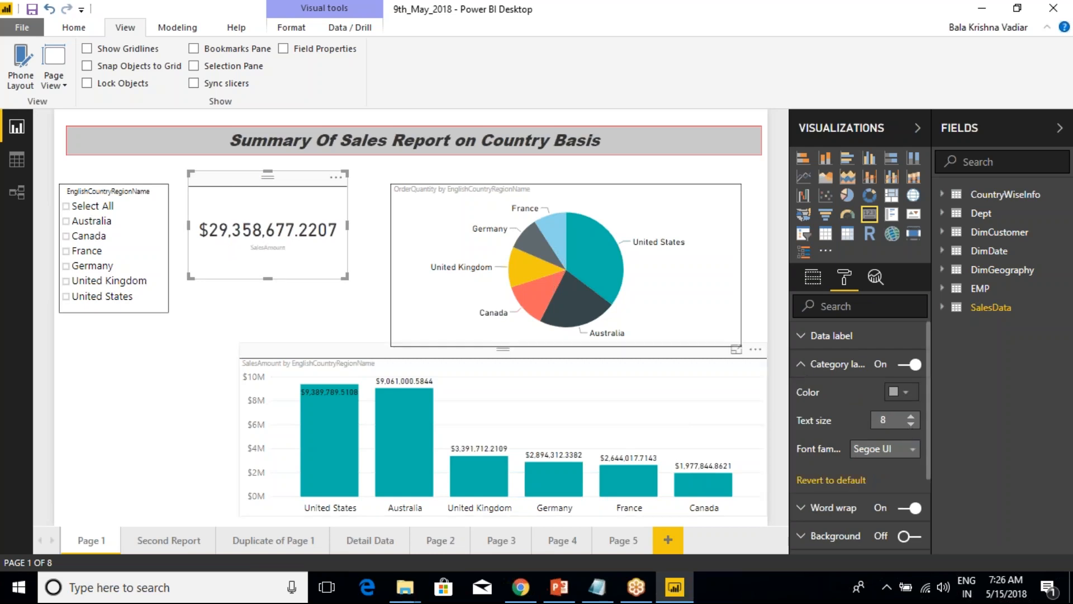
pyautogui.moveTo(345, 276)
pyautogui.mouseDown()
pyautogui.moveTo(326, 266)
pyautogui.moveTo(334, 261)
pyautogui.mouseUp()
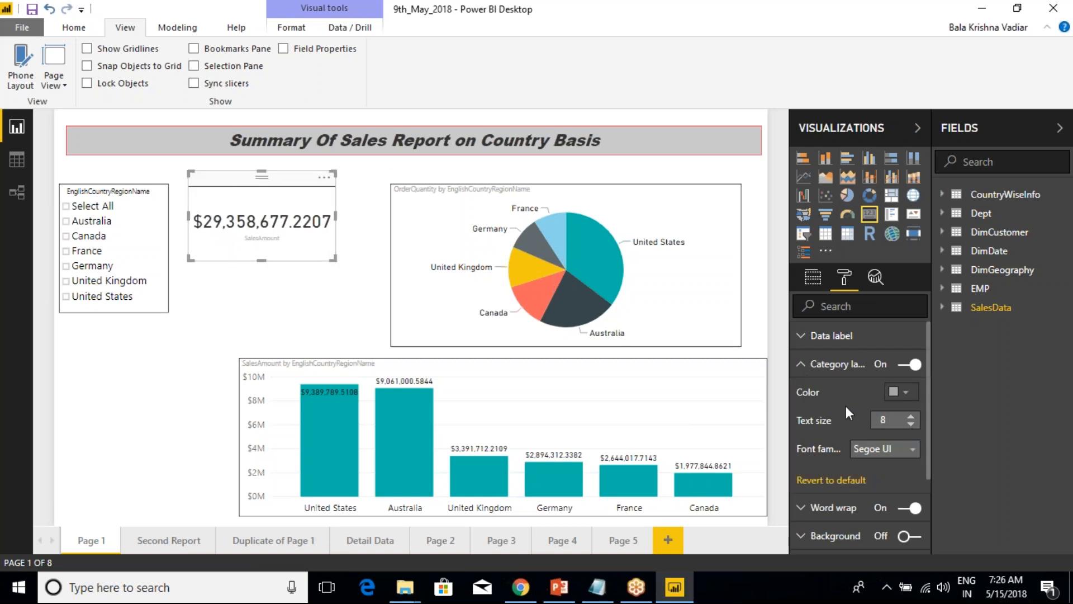
# Set the data label text size of the SalesAmount card to 21.
pyautogui.click(833, 364)
pyautogui.click(805, 337)
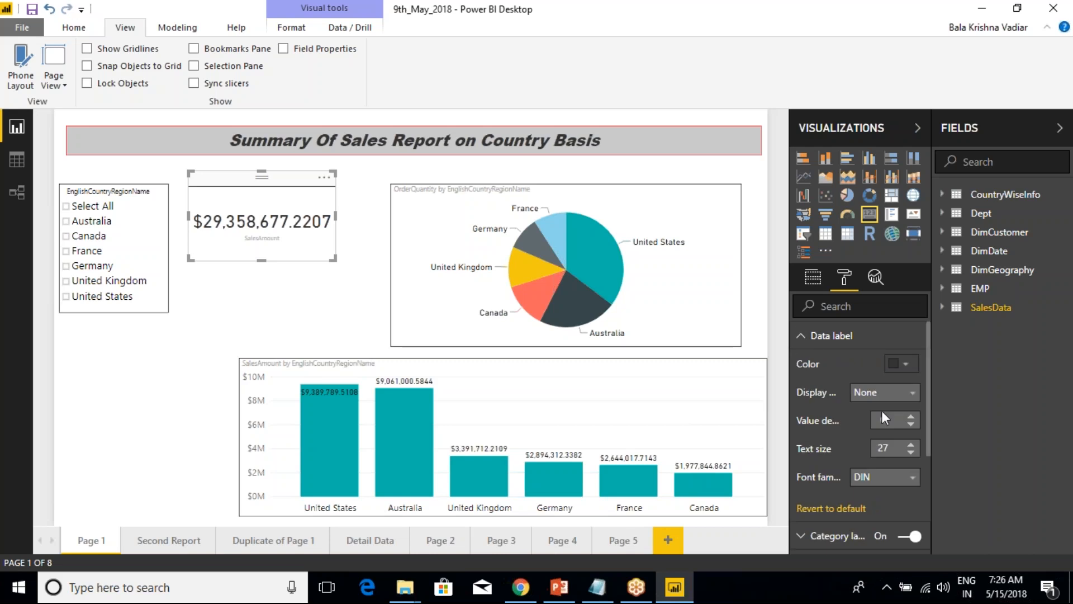
pyautogui.click(913, 452)
pyautogui.click(912, 452)
pyautogui.click(912, 452)
pyautogui.click(912, 452)
pyautogui.click(913, 453)
pyautogui.click(913, 452)
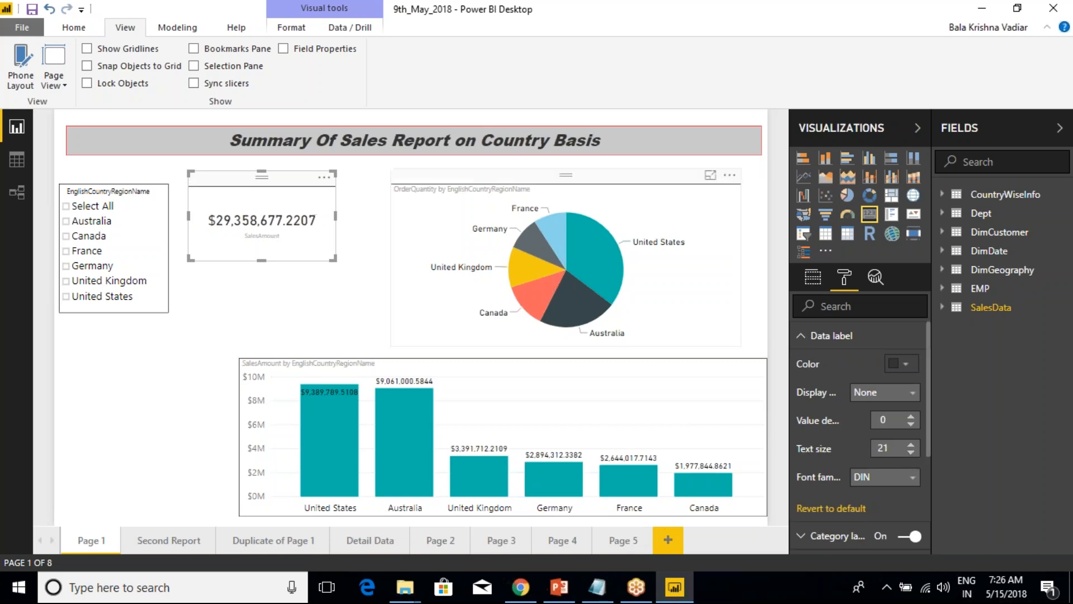
# Fit the SalesAmount card closely around its value just beside the country slicer and save the report.
pyautogui.moveTo(334, 258); pyautogui.dragTo(307, 254)
pyautogui.moveTo(223, 181); pyautogui.dragTo(212, 194)
pyautogui.moveTo(299, 267); pyautogui.dragTo(304, 269)
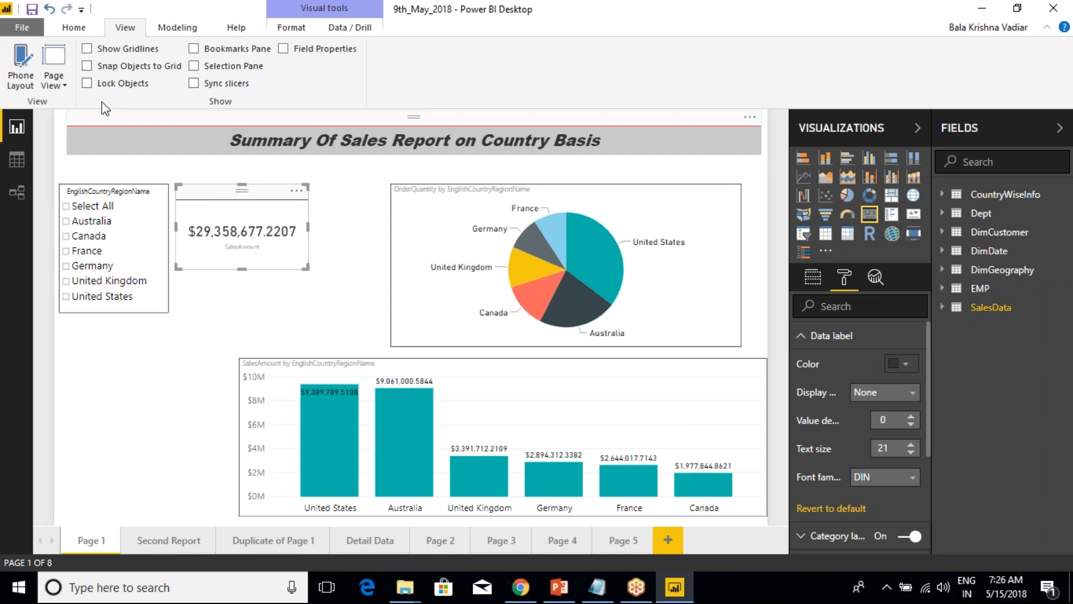
pyautogui.click(33, 9)
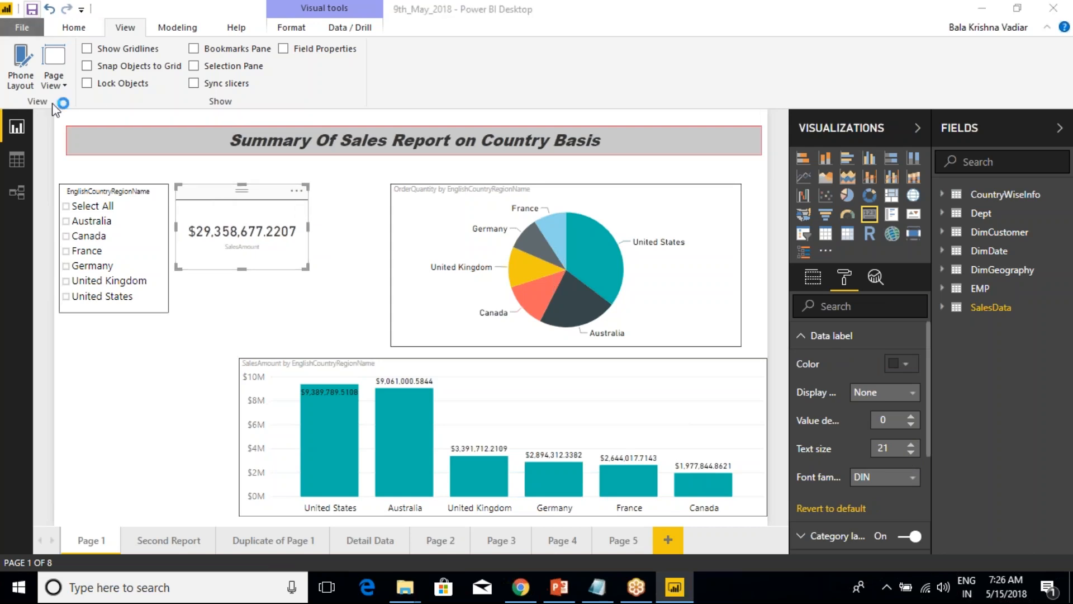
# Display Page 1 in Phone Layout and place the EnglishCountryRegionName slicer at the canvas's upper-left corner, three columns by four rows.
pyautogui.click(20, 83)
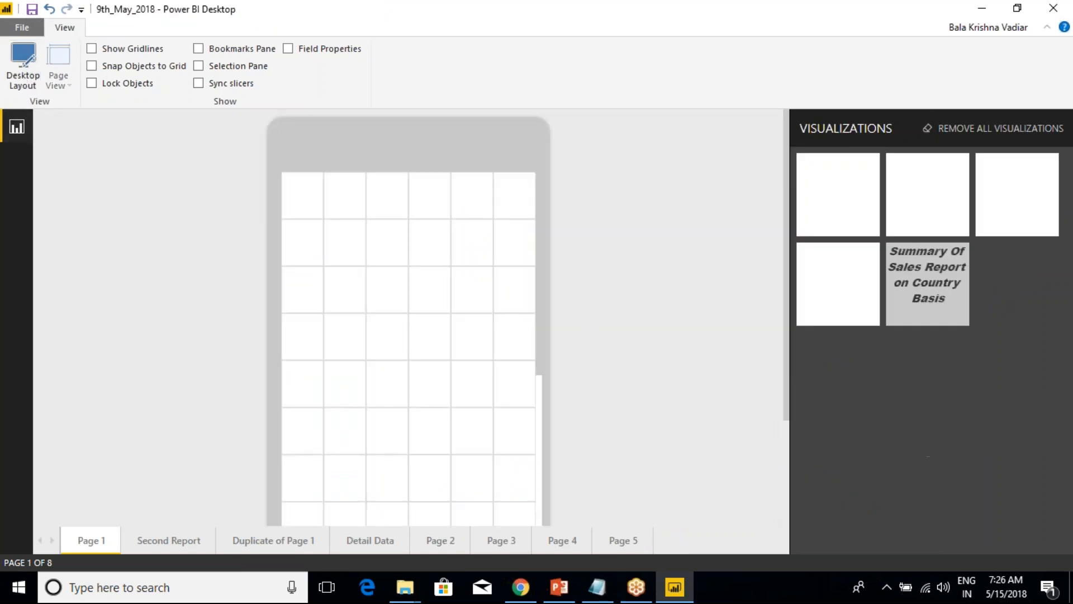
pyautogui.moveTo(963, 175); pyautogui.dragTo(355, 221)
pyautogui.click(372, 189)
pyautogui.moveTo(407, 311); pyautogui.dragTo(407, 359)
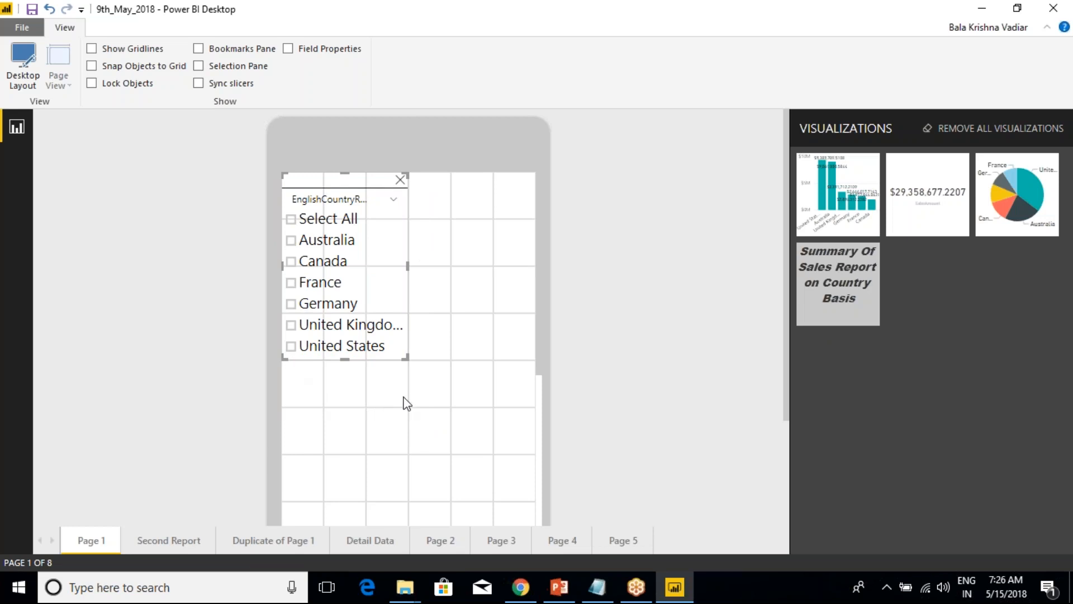
# Try enlarging the EnglishCountryRegionName slicer on the phone canvas to four columns by five rows.
pyautogui.hotkey('ctrl', '2')
pyautogui.moveTo(457, 264)
pyautogui.mouseDown()
pyautogui.moveTo(495, 391)
pyautogui.moveTo(531, 382)
pyautogui.mouseUp()
pyautogui.press('Escape')
pyautogui.moveTo(406, 357); pyautogui.dragTo(452, 406)
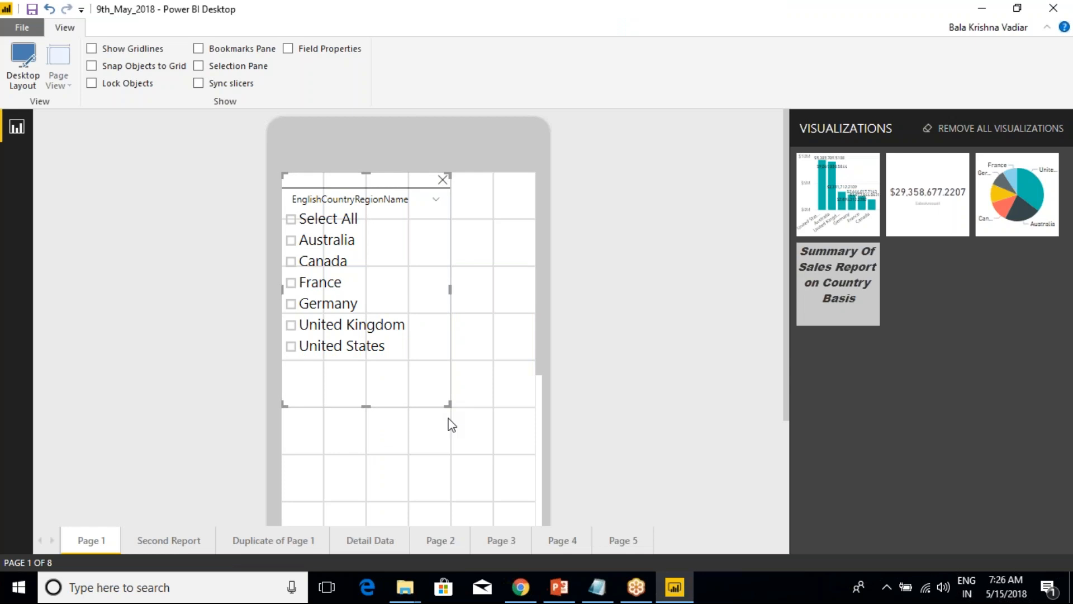
pyautogui.moveTo(446, 404); pyautogui.dragTo(411, 363)
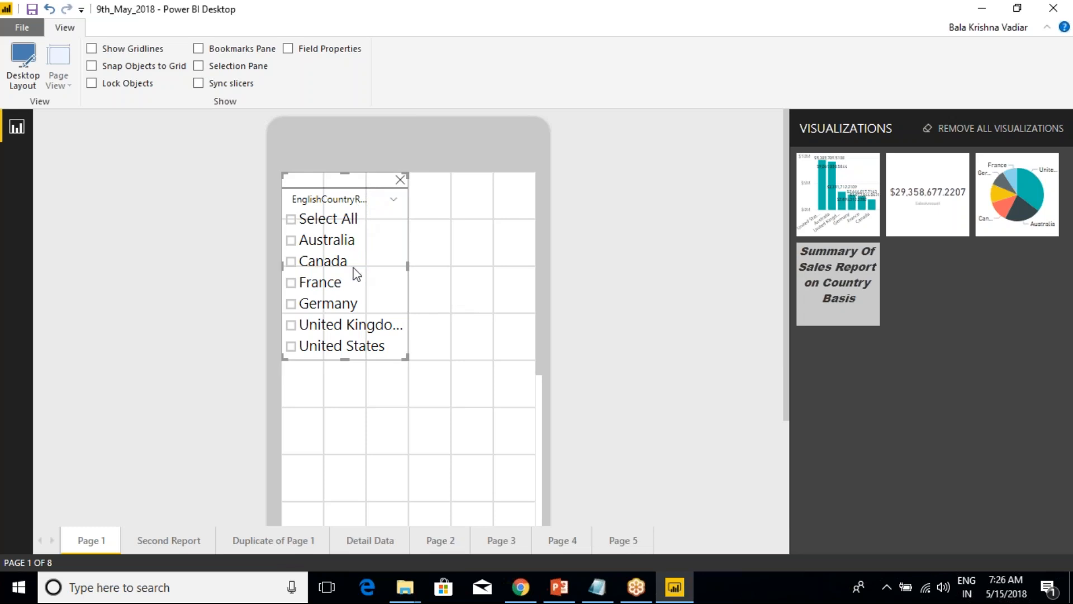
# Check the EnglishCountryRegionName slicer on Page 1 in Desktop Layout and return to Phone Layout.
pyautogui.click(23, 79)
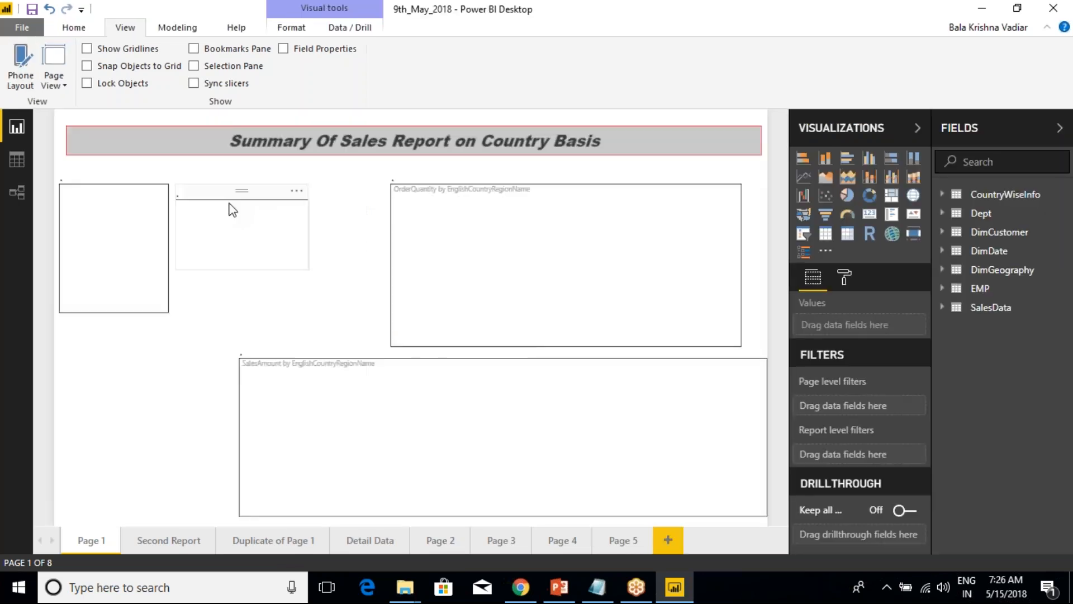
pyautogui.click(96, 178)
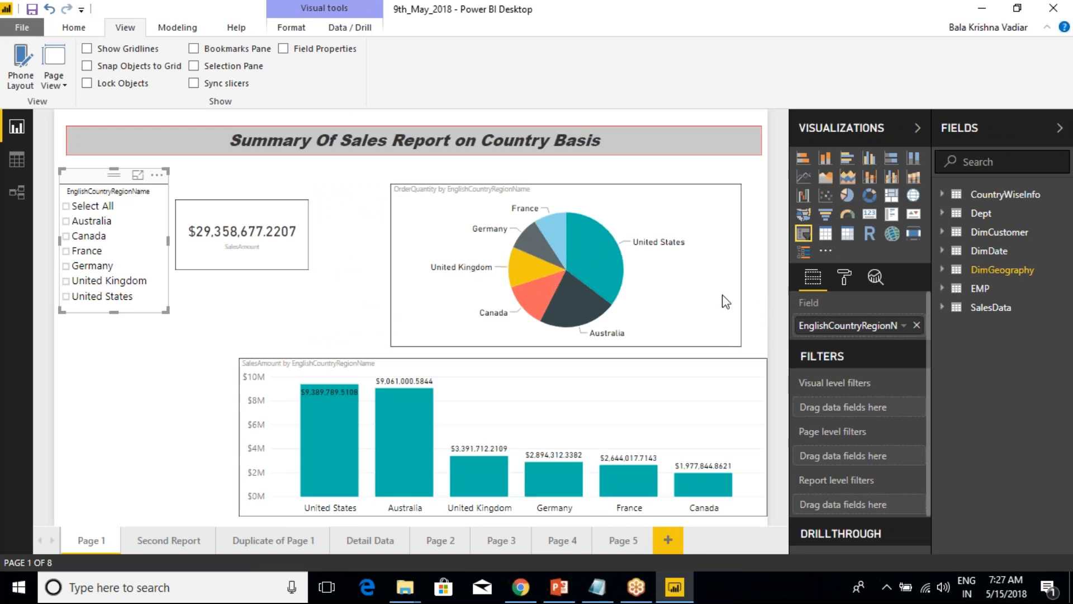
pyautogui.click(20, 70)
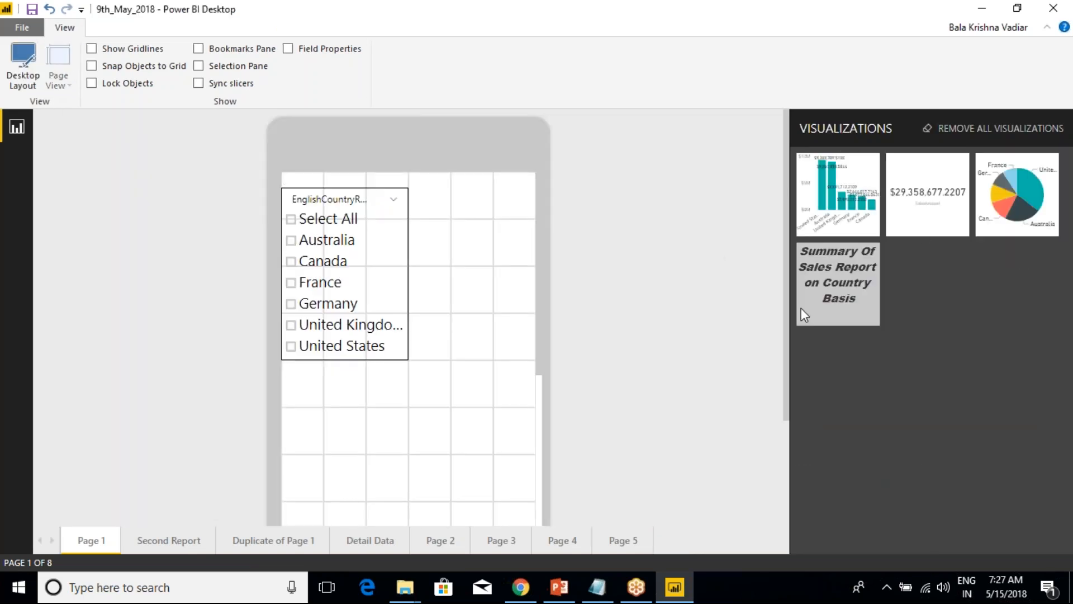
# Place the SalesAmount card to the right of the slicer on the phone canvas and shift both visuals down two rows.
pyautogui.moveTo(928, 208); pyautogui.dragTo(473, 240)
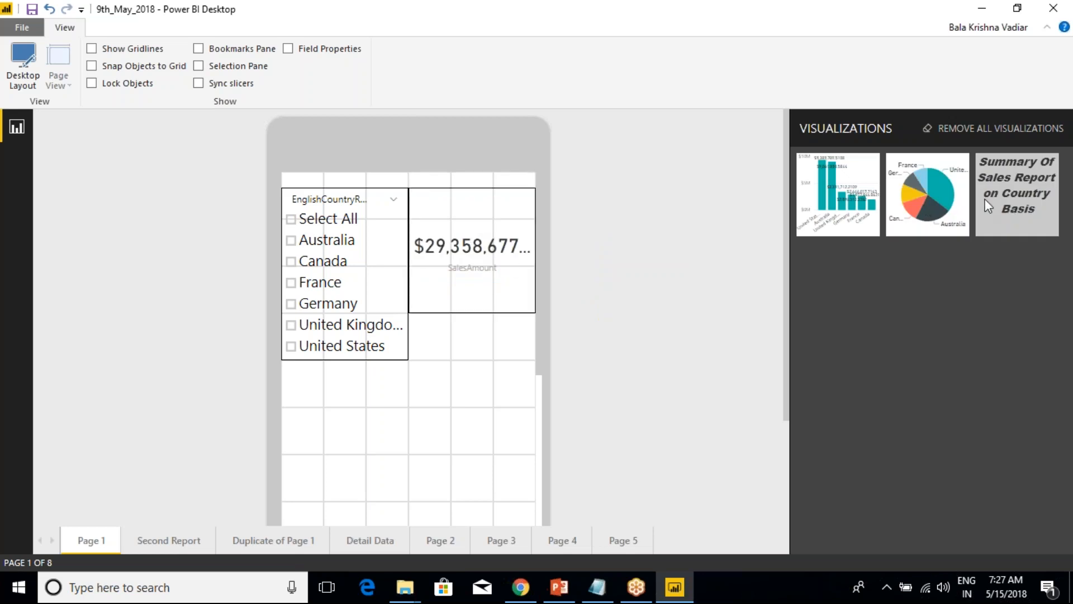
pyautogui.moveTo(327, 254); pyautogui.dragTo(329, 346)
pyautogui.moveTo(445, 232); pyautogui.dragTo(447, 325)
# Place the Summary Of Sales Report title above the slicer and card, spanning all six columns and two rows.
pyautogui.moveTo(1008, 196); pyautogui.dragTo(360, 213)
pyautogui.click(355, 185)
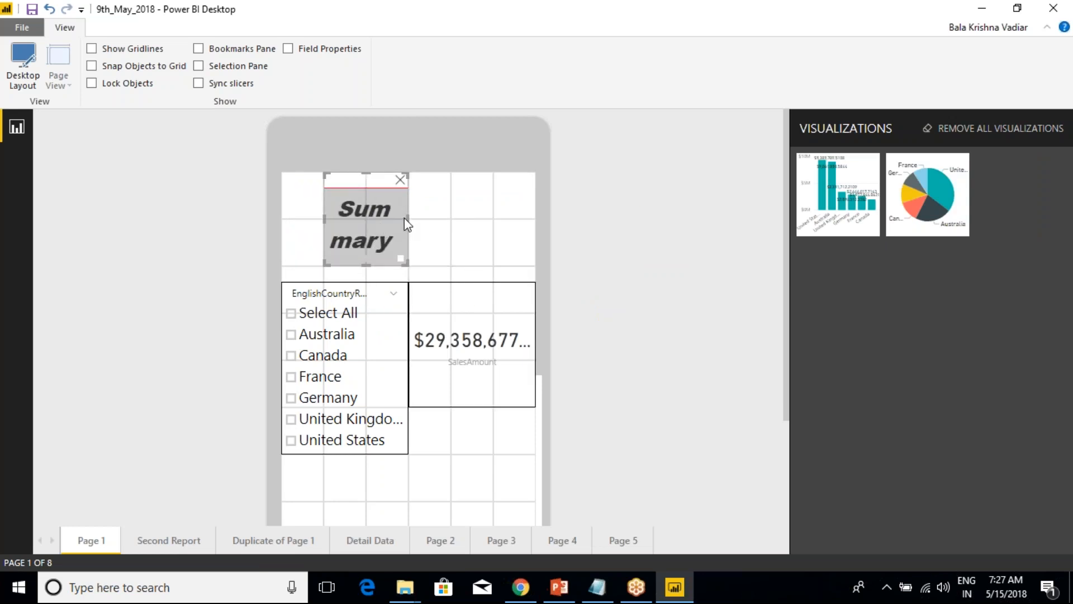
pyautogui.moveTo(407, 223); pyautogui.dragTo(567, 232)
pyautogui.click(337, 227)
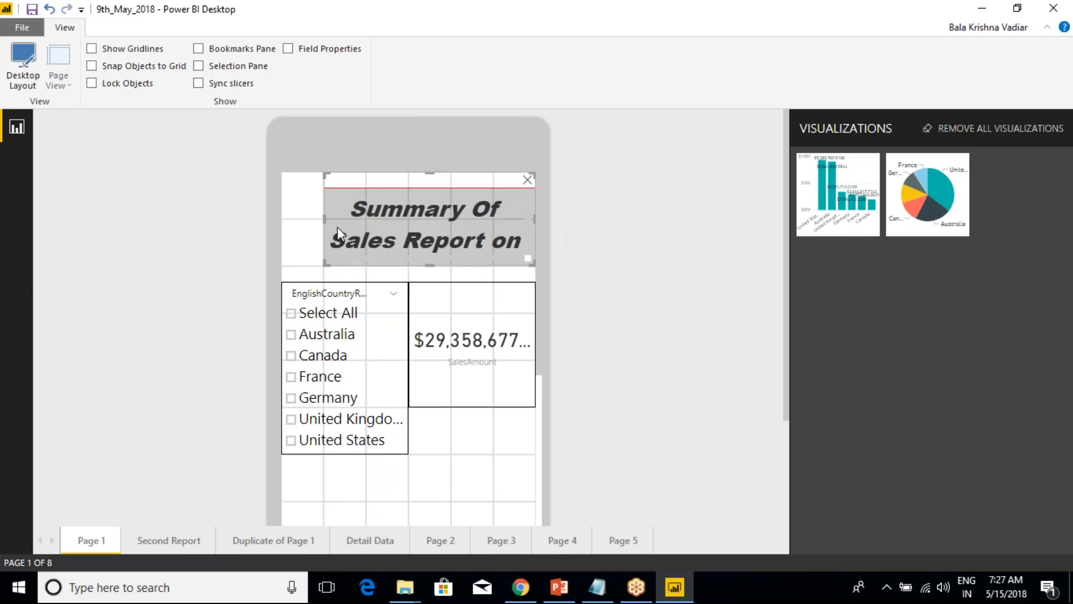
pyautogui.moveTo(327, 223); pyautogui.dragTo(279, 220)
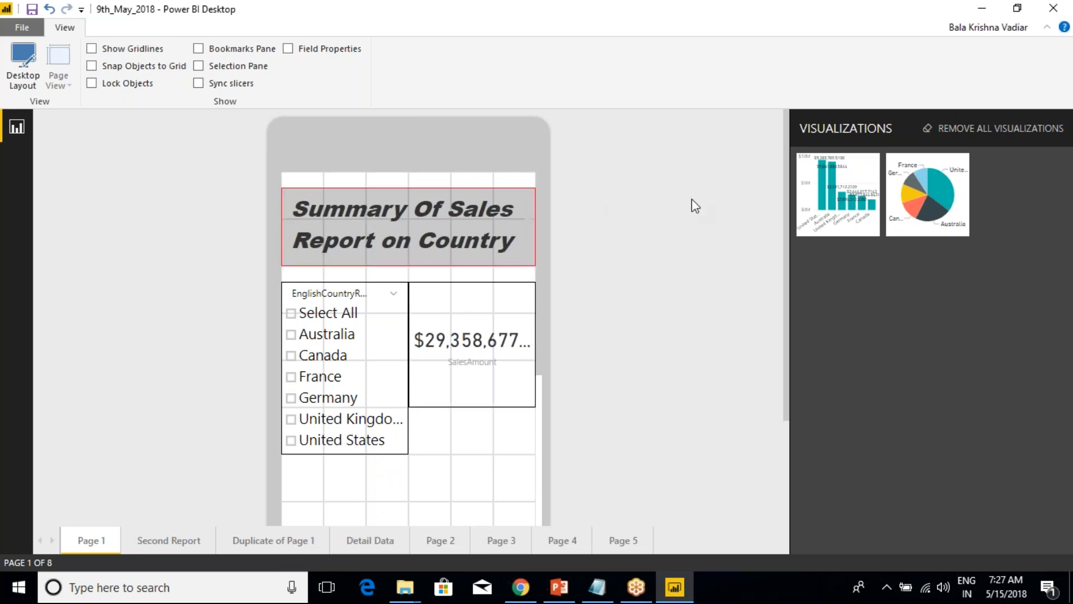
# Place the SalesAmount column chart directly below the slicer and size it to six columns by five rows.
pyautogui.scroll(-1, 397, 442)
pyautogui.scroll(-5, 397, 443)
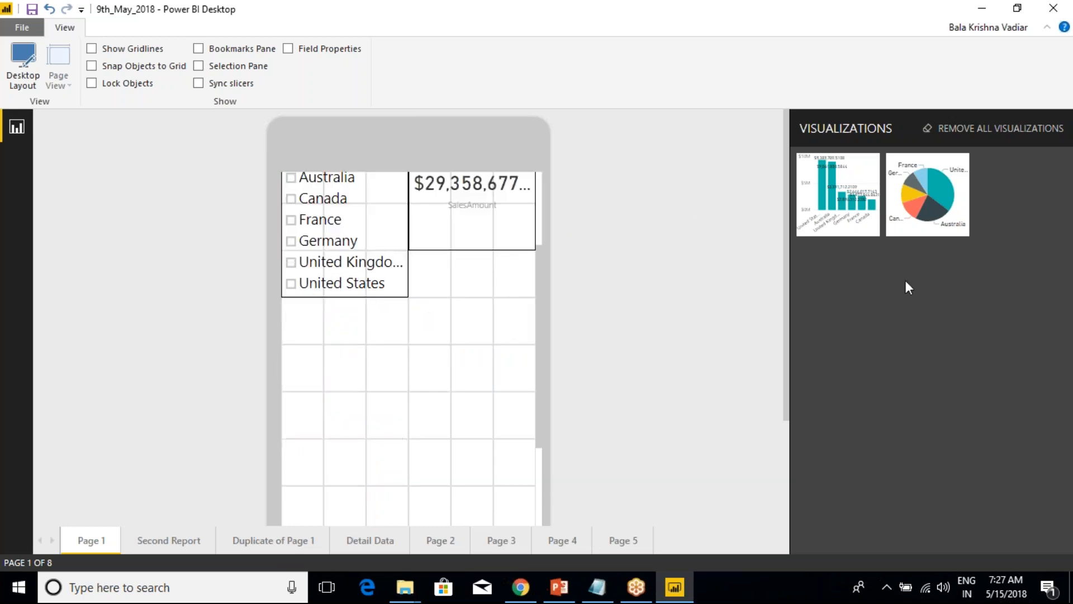
pyautogui.moveTo(847, 187); pyautogui.dragTo(334, 349)
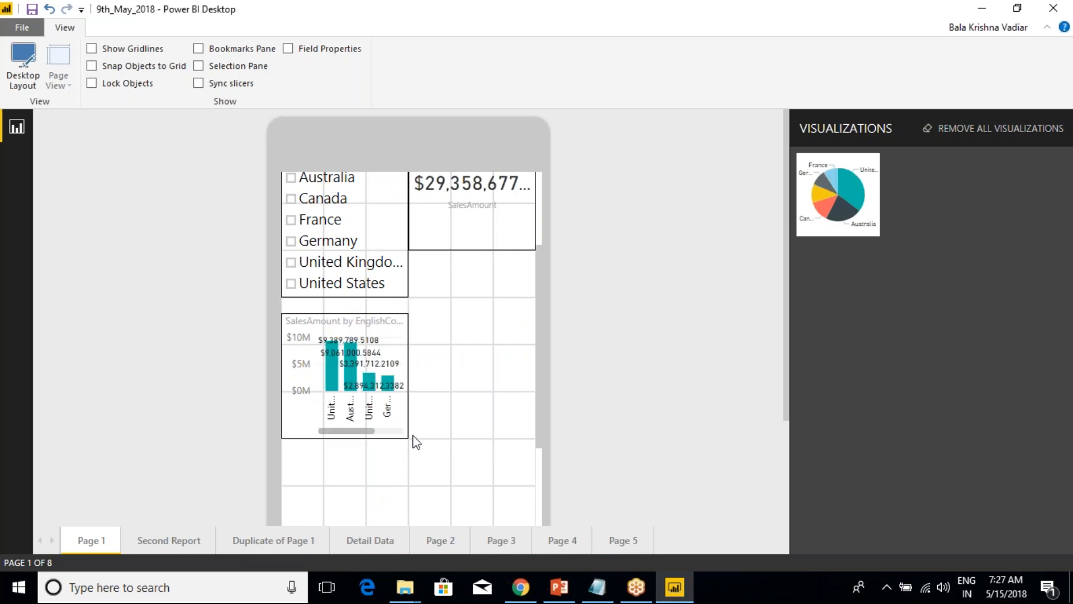
pyautogui.click(407, 438)
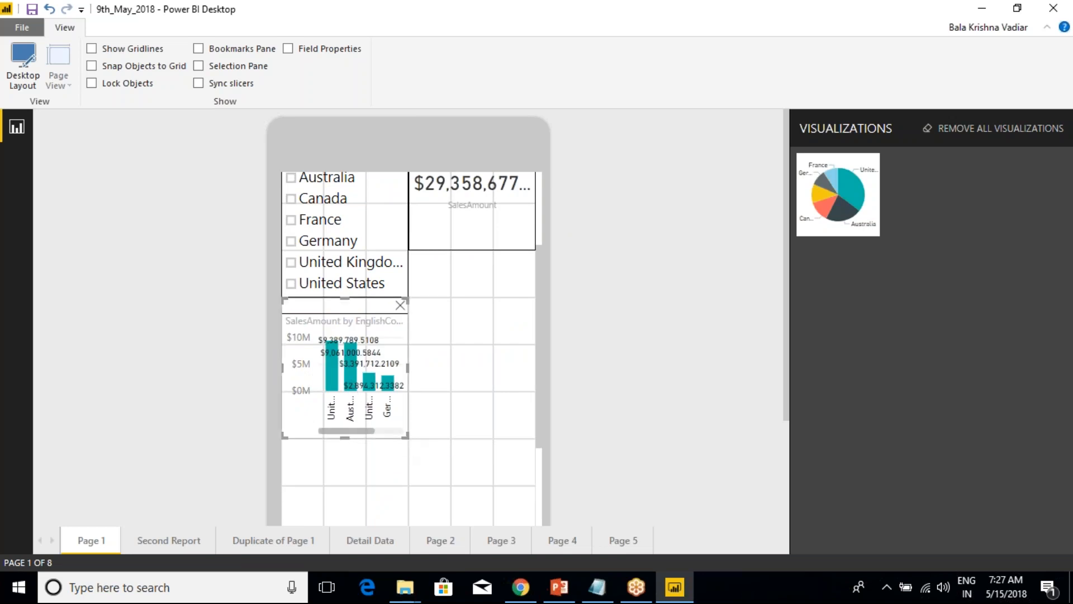
pyautogui.moveTo(407, 436); pyautogui.dragTo(535, 521)
# Place the OrderQuantity pie chart directly below the column chart and size it to six columns by six rows.
pyautogui.scroll(-3, 484, 486)
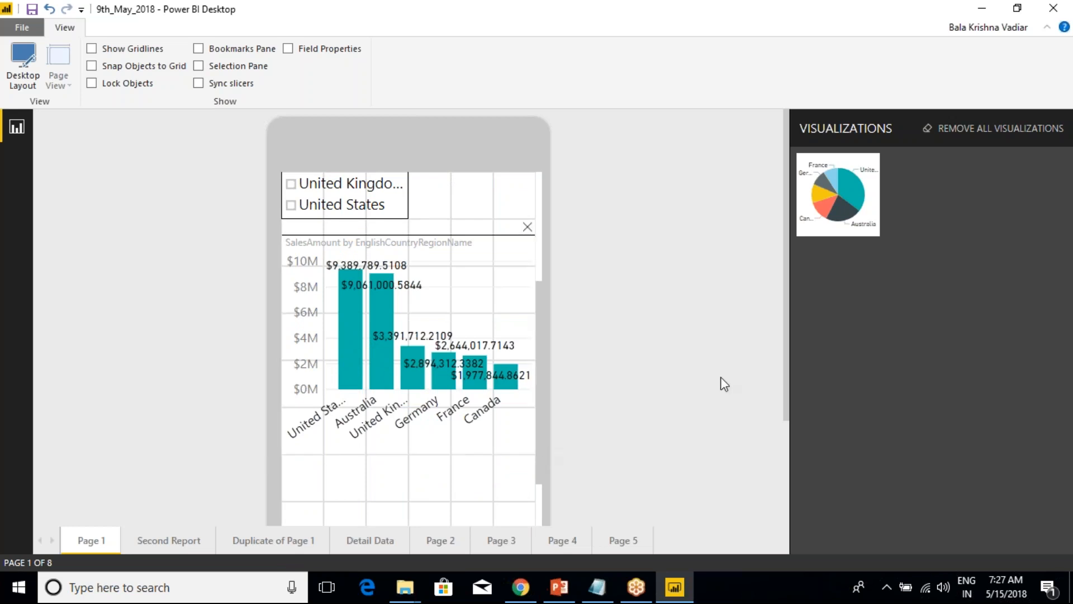
pyautogui.scroll(-6, 441, 410)
pyautogui.moveTo(847, 166); pyautogui.dragTo(296, 248)
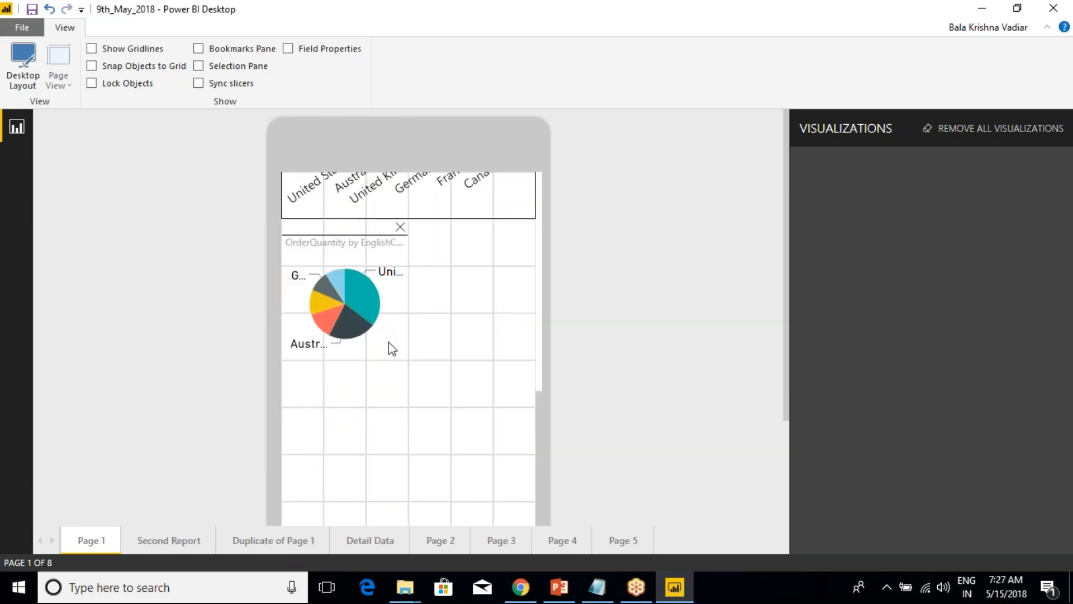
pyautogui.moveTo(408, 361); pyautogui.dragTo(538, 501)
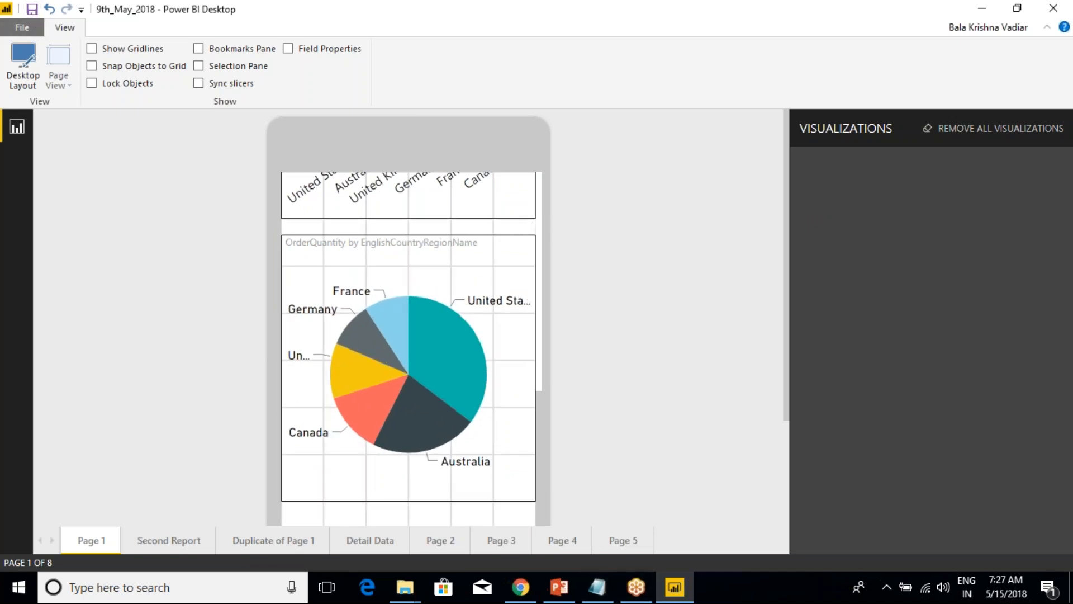
# Review the arranged phone canvas of Page 1 and compare it with the Desktop Layout.
pyautogui.scroll(5, 337, 260)
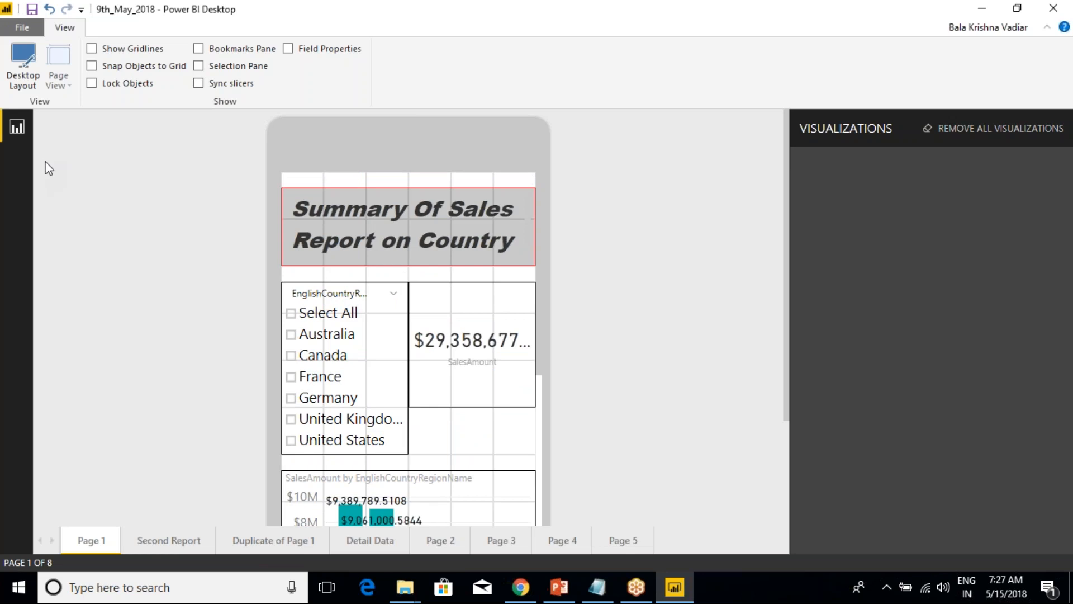
pyautogui.click(32, 85)
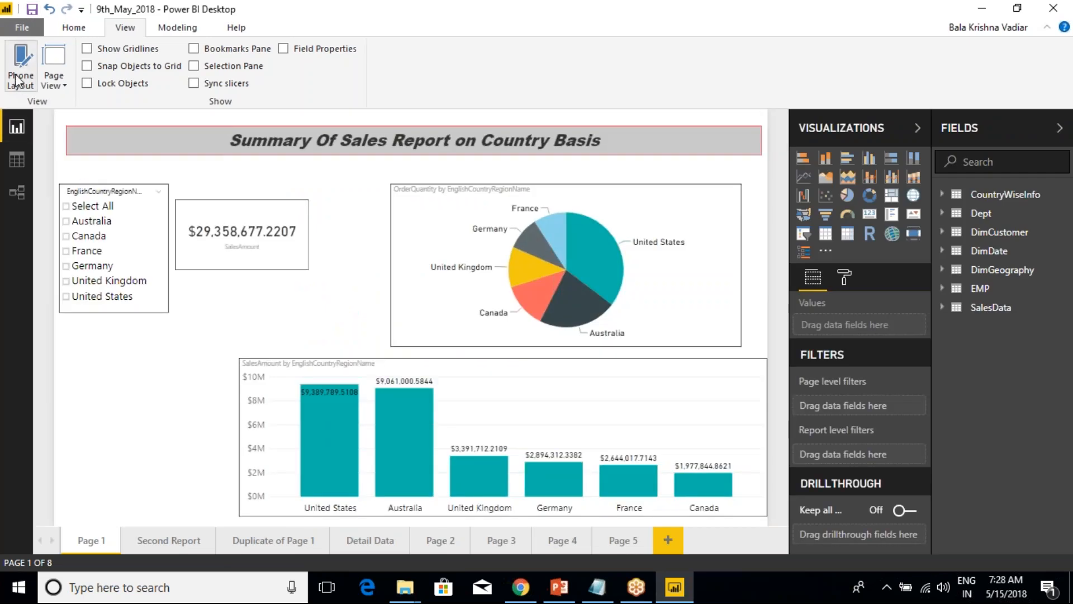
pyautogui.click(21, 78)
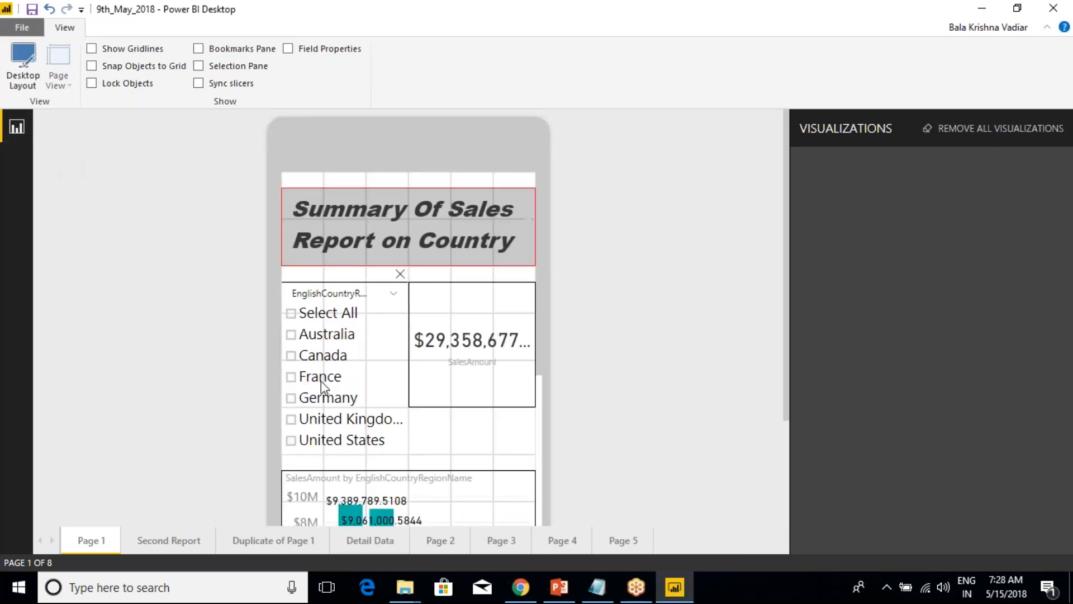
pyautogui.scroll(-10, 386, 387)
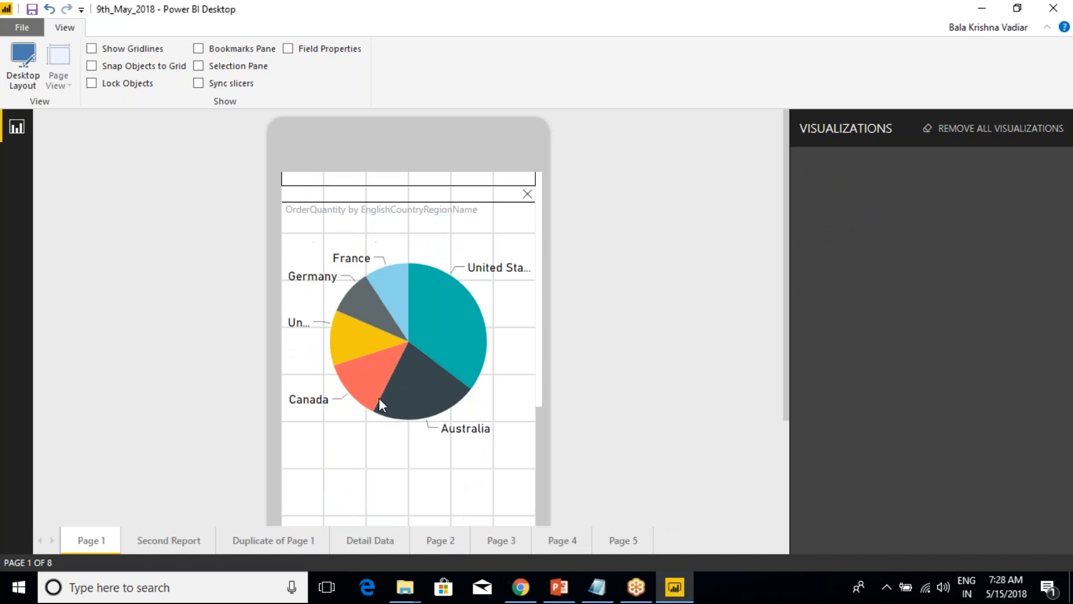
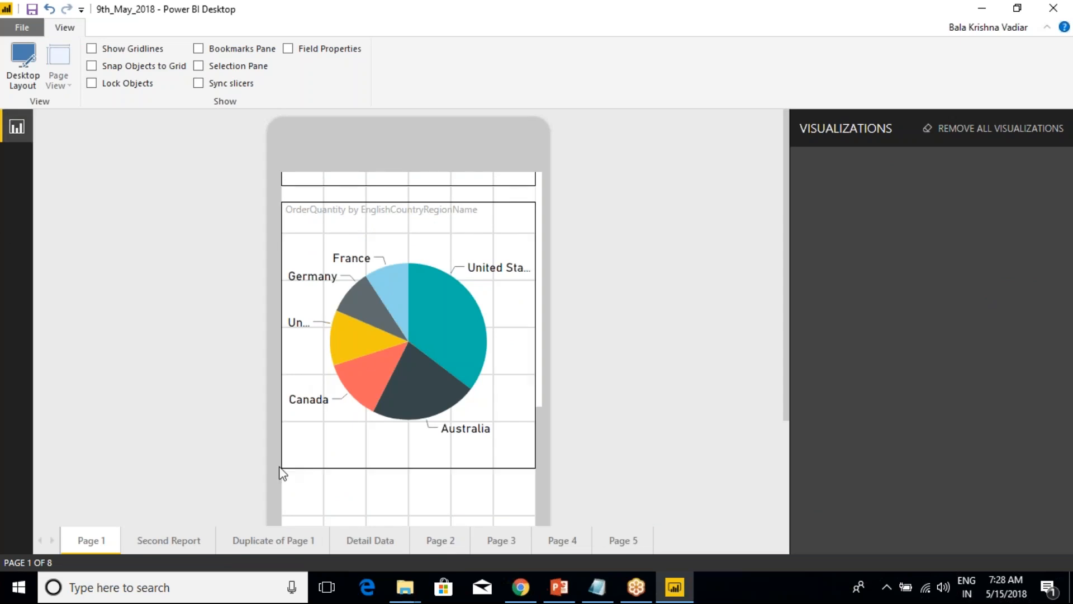
# Check the upper part of the phone canvas, return Page 1 to the desktop layout and select the SalesAmount card.
pyautogui.scroll(5, 394, 269)
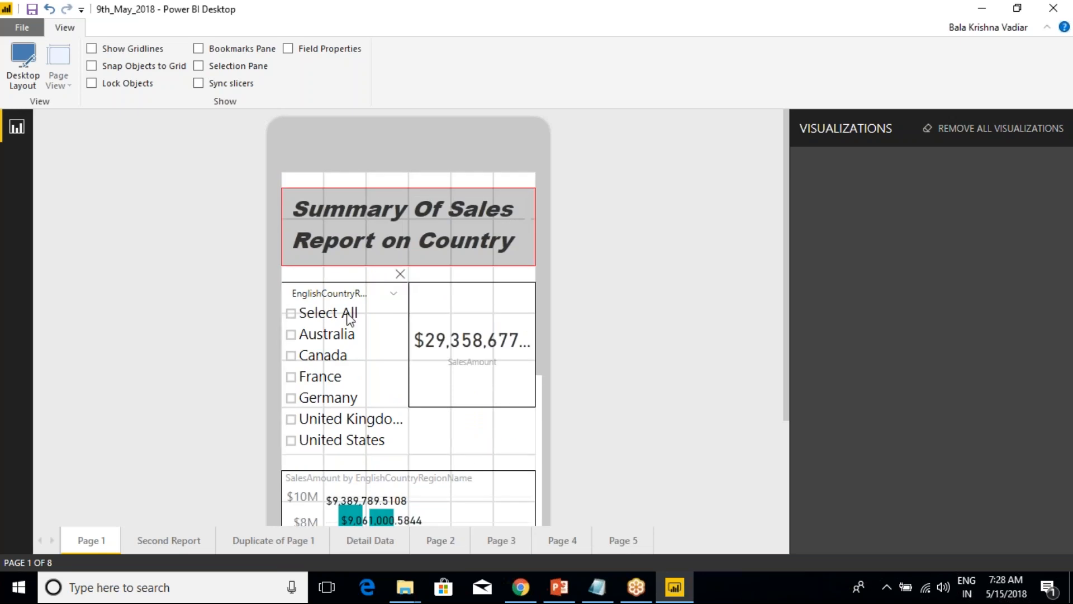
pyautogui.click(343, 287)
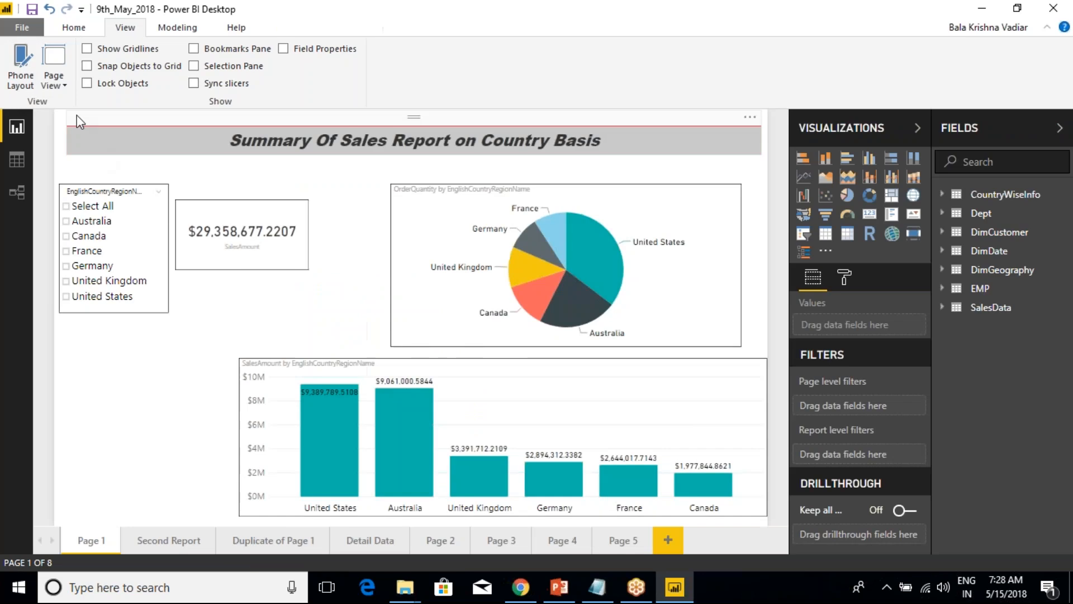
pyautogui.click(64, 86)
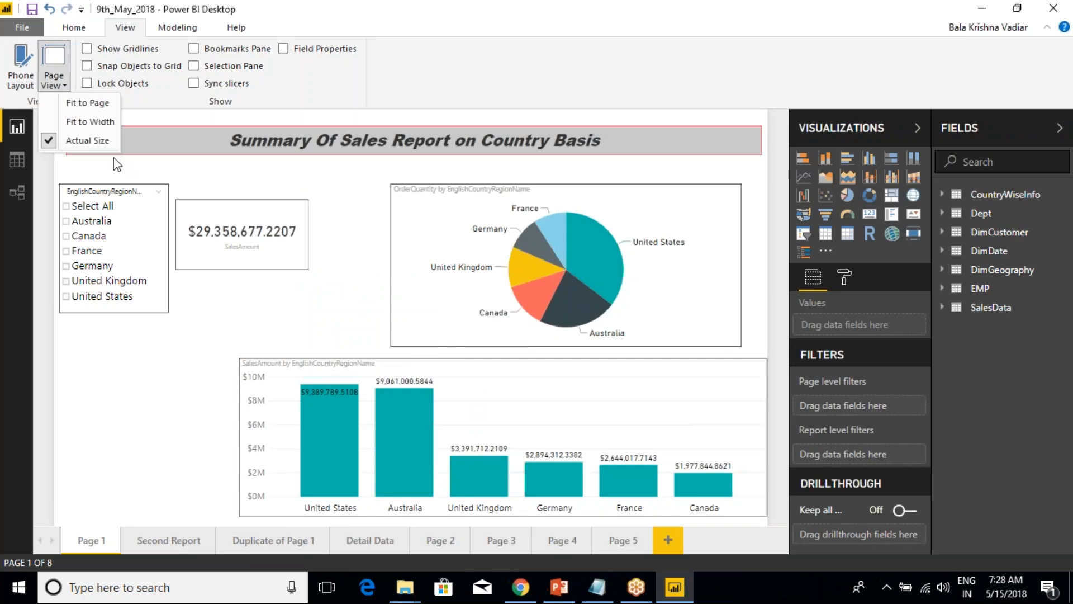
pyautogui.click(137, 182)
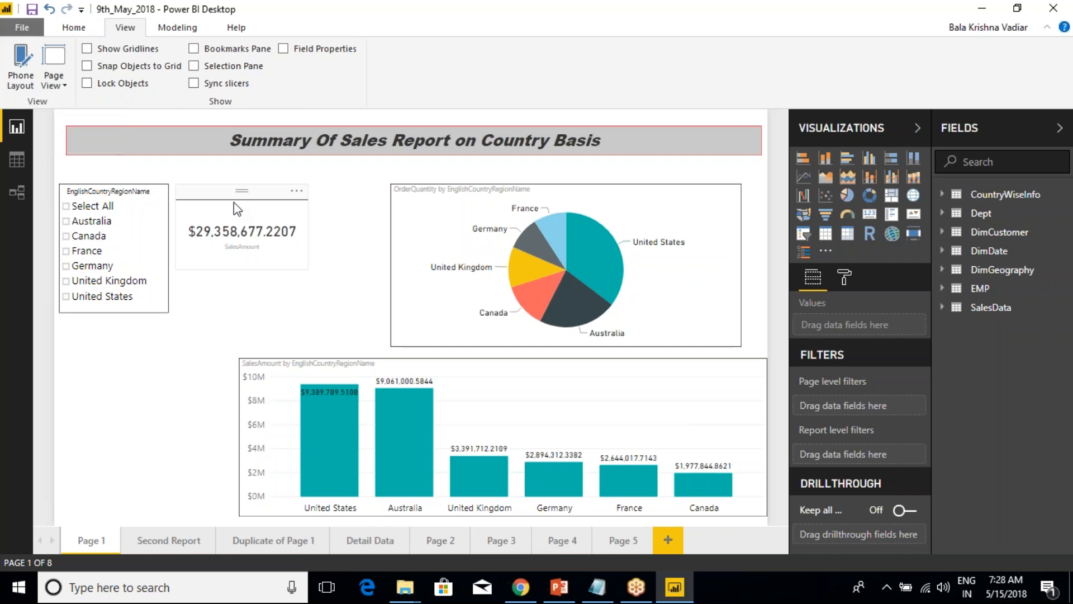
pyautogui.click(216, 195)
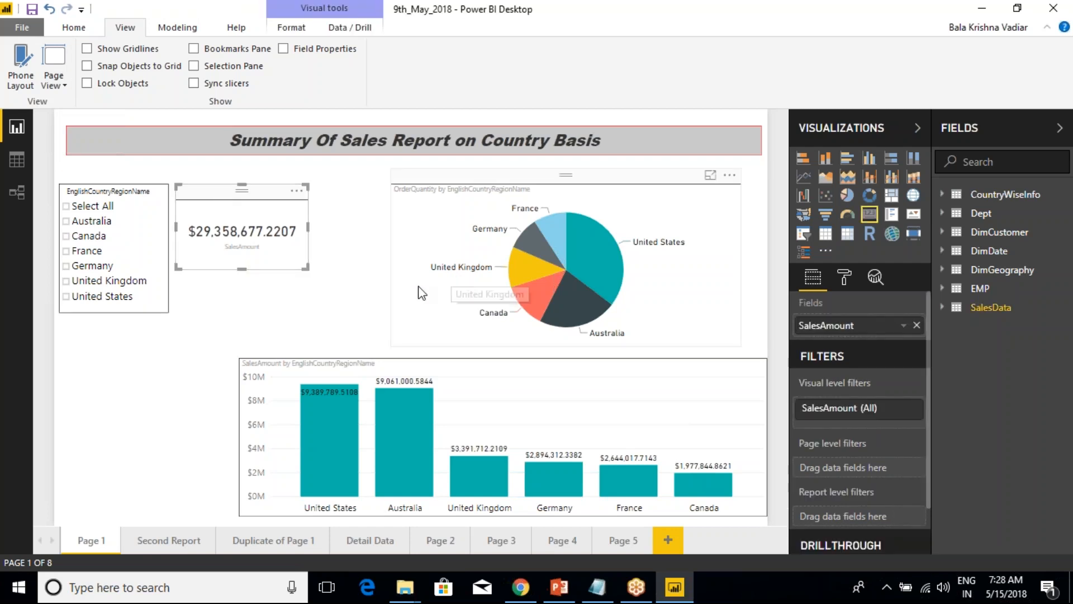
# Show Page 1 in Fit to Page and then Fit to Width view, and collapse the Fields and Visualizations panes.
pyautogui.click(54, 78)
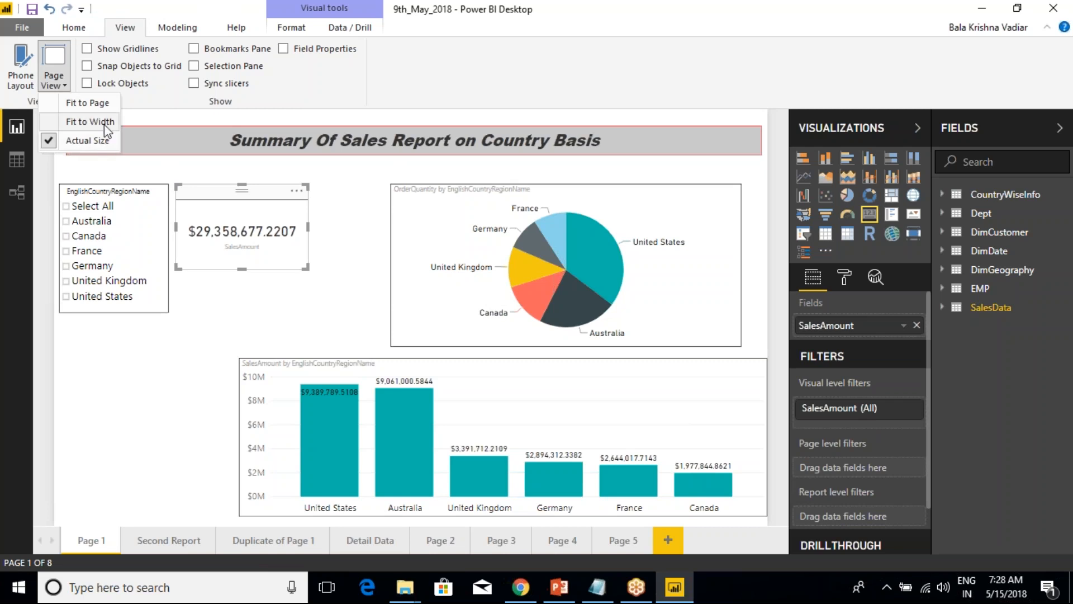
pyautogui.click(103, 105)
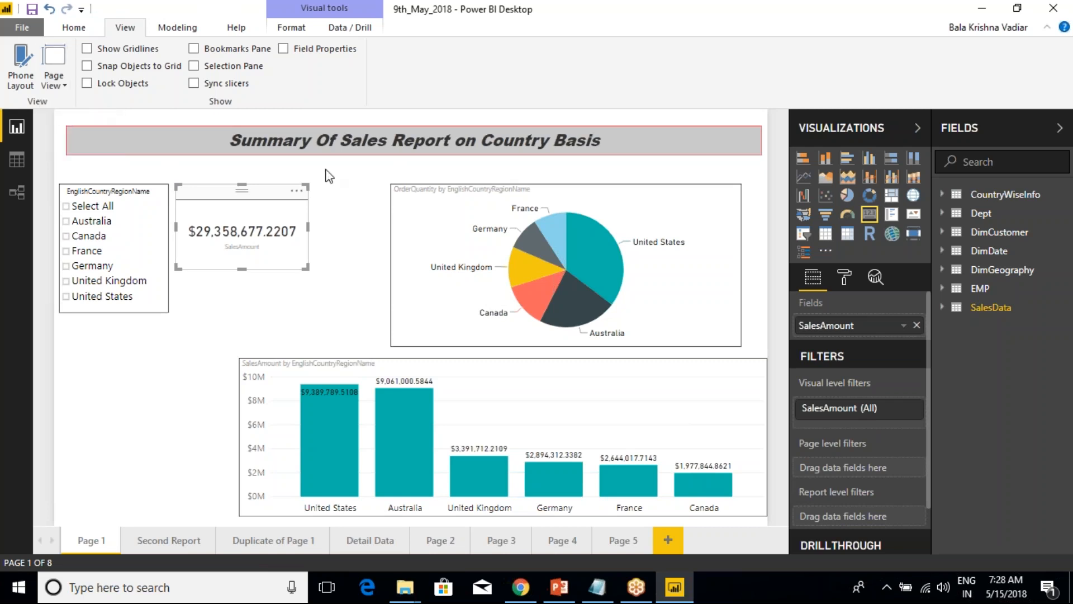
pyautogui.click(66, 85)
pyautogui.click(89, 121)
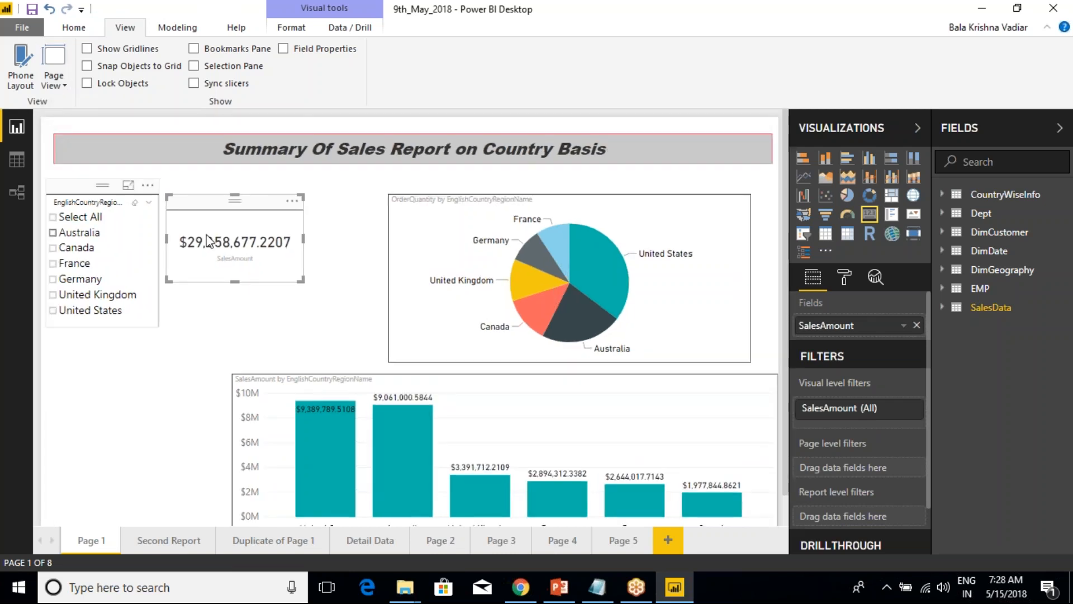
pyautogui.click(1057, 127)
pyautogui.click(1030, 128)
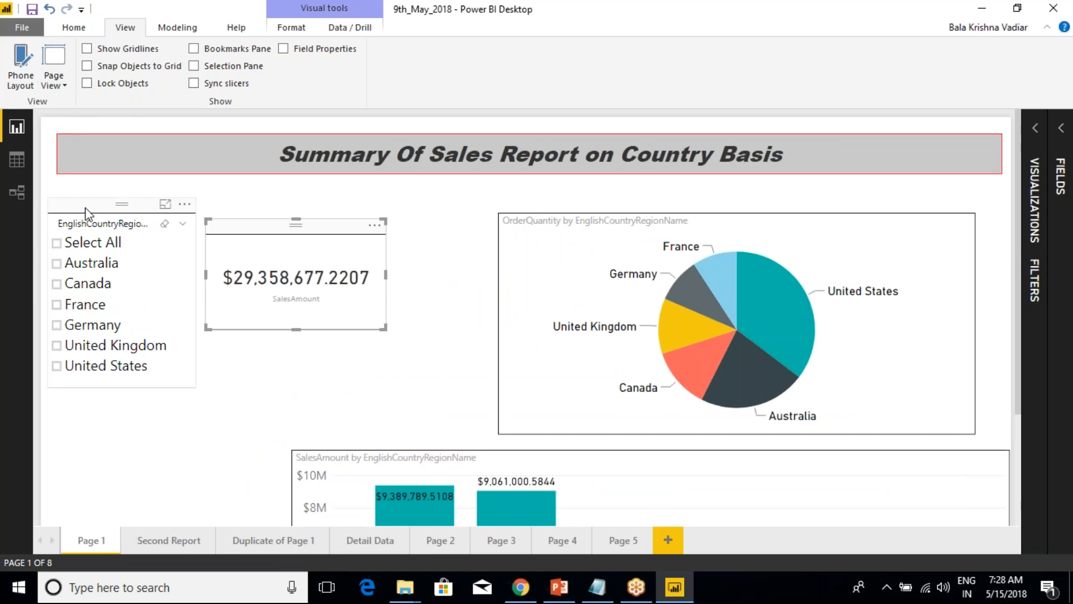
# Move the country slicer below the SalesAmount card and narrow the report title's text box from its left edge.
pyautogui.moveTo(89, 215); pyautogui.dragTo(202, 370)
pyautogui.click(180, 159)
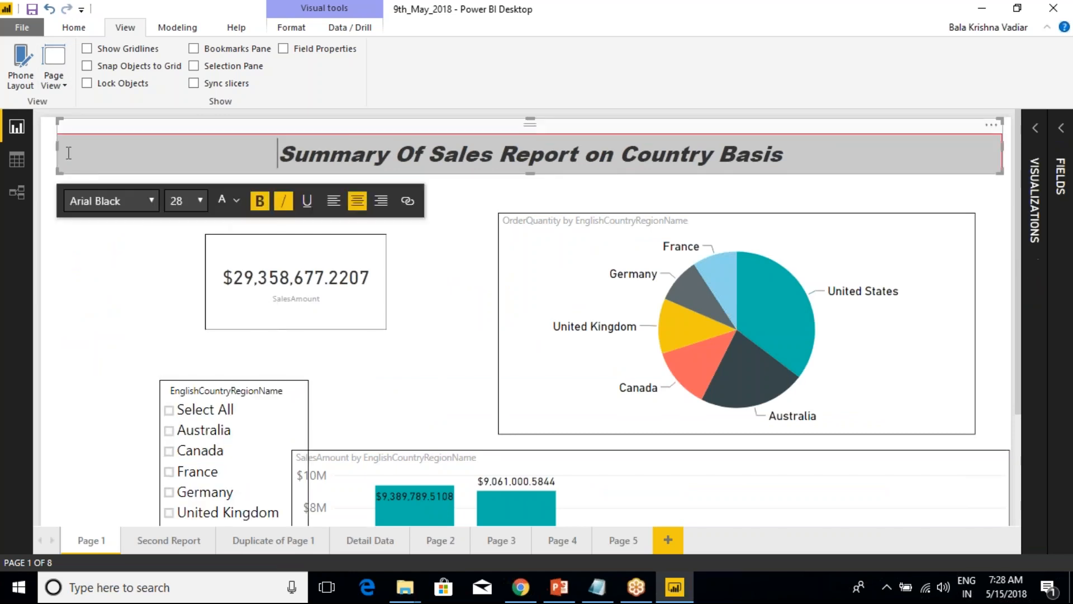
pyautogui.moveTo(57, 146); pyautogui.dragTo(262, 161)
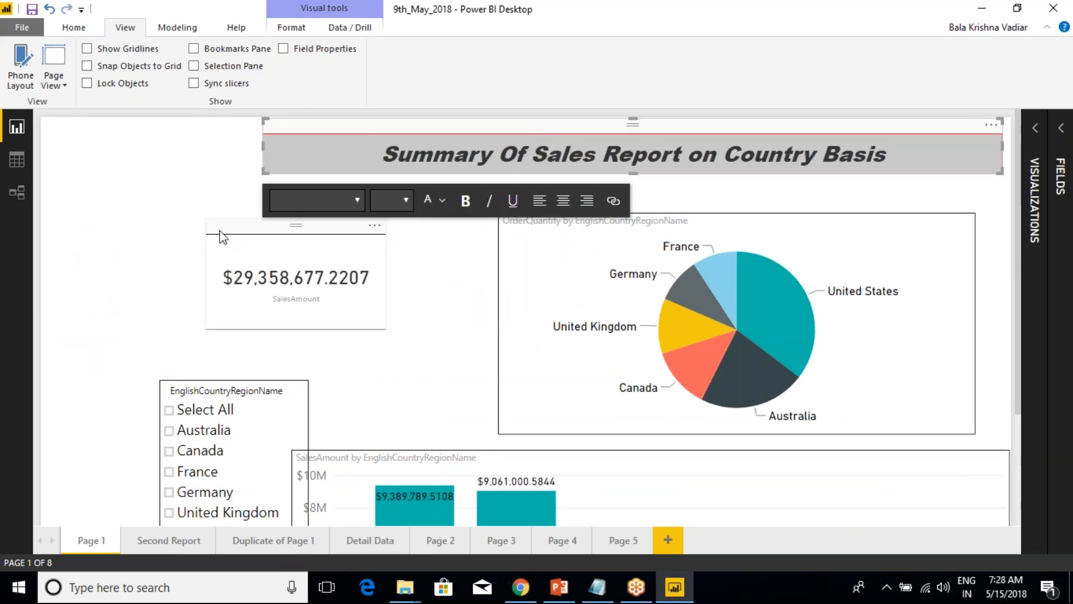
pyautogui.click(163, 196)
# Switch the page view to Actual Size and then to Fit to Page.
pyautogui.click(63, 82)
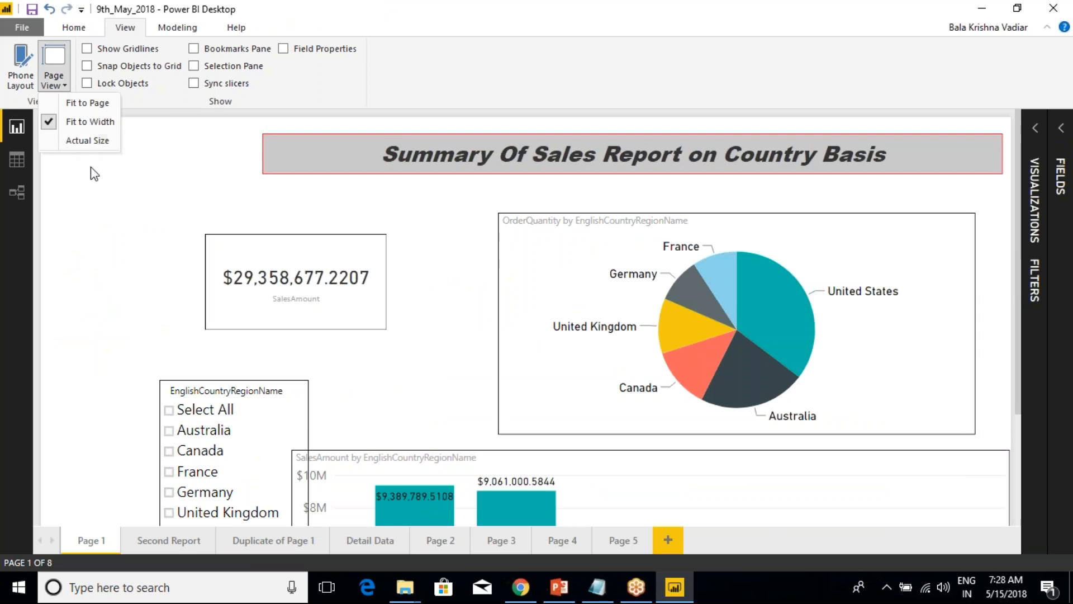
pyautogui.click(79, 140)
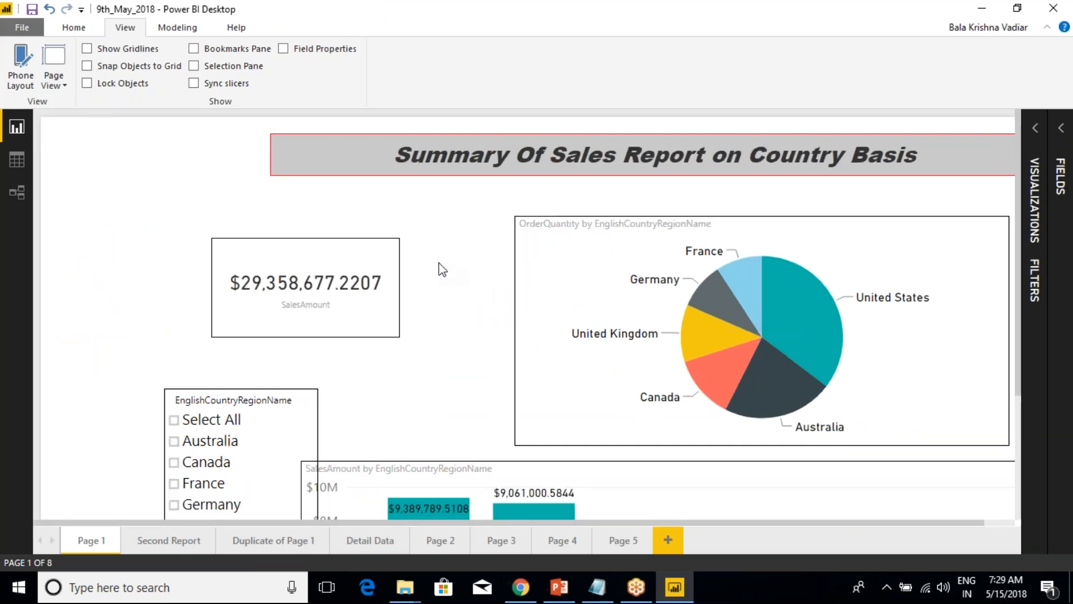
pyautogui.click(63, 84)
pyautogui.click(78, 102)
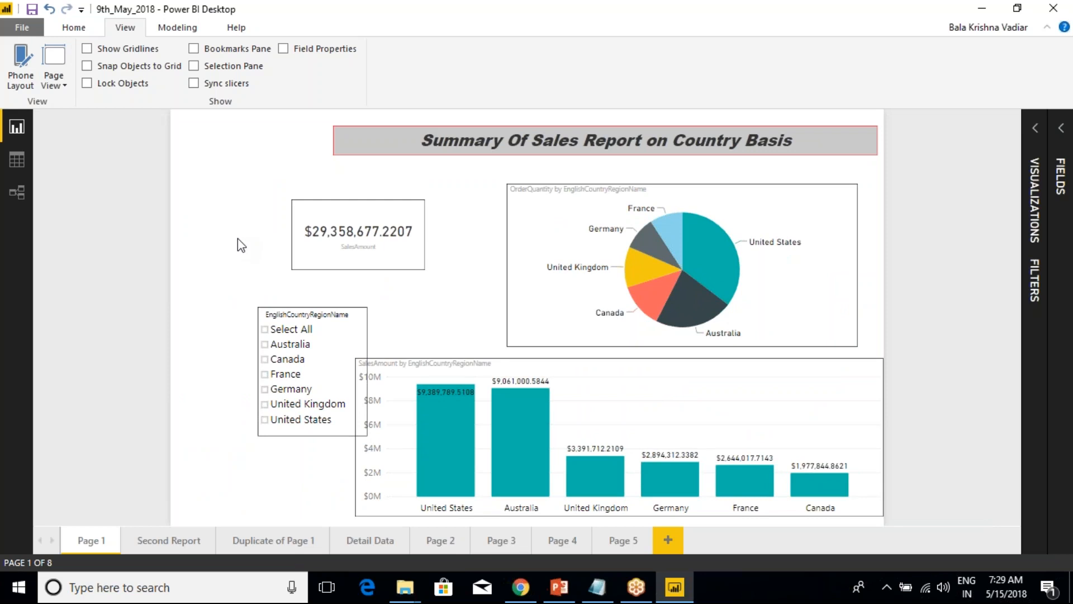
# Mark the blank margins on both sides and outline the report page with temporary red annotations, then clear them.
pyautogui.hotkey('ctrl', '2')
pyautogui.moveTo(39, 246); pyautogui.dragTo(160, 247)
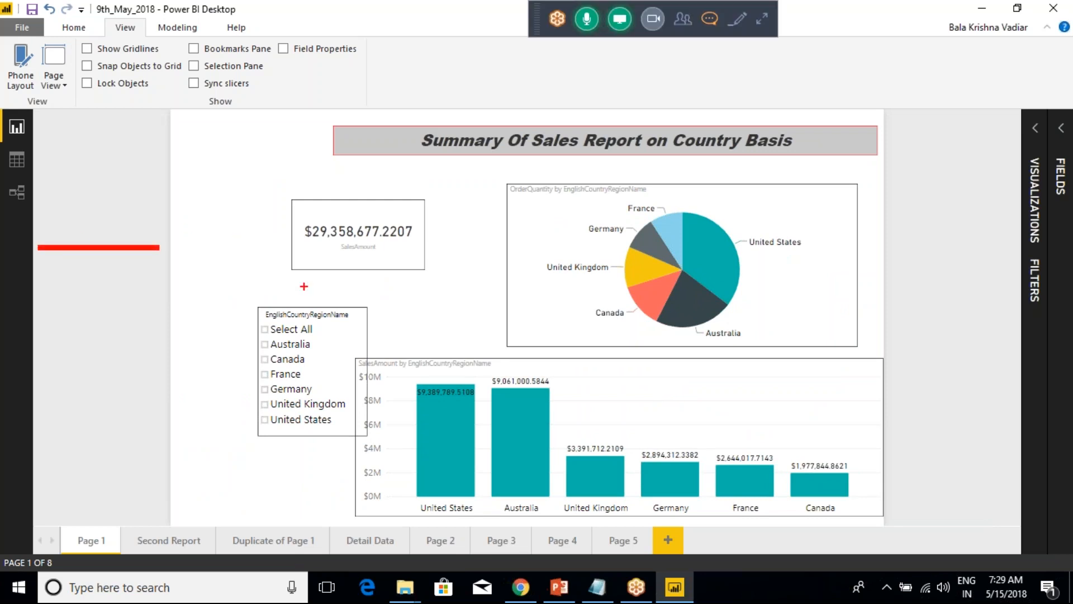
pyautogui.moveTo(890, 259); pyautogui.dragTo(995, 261)
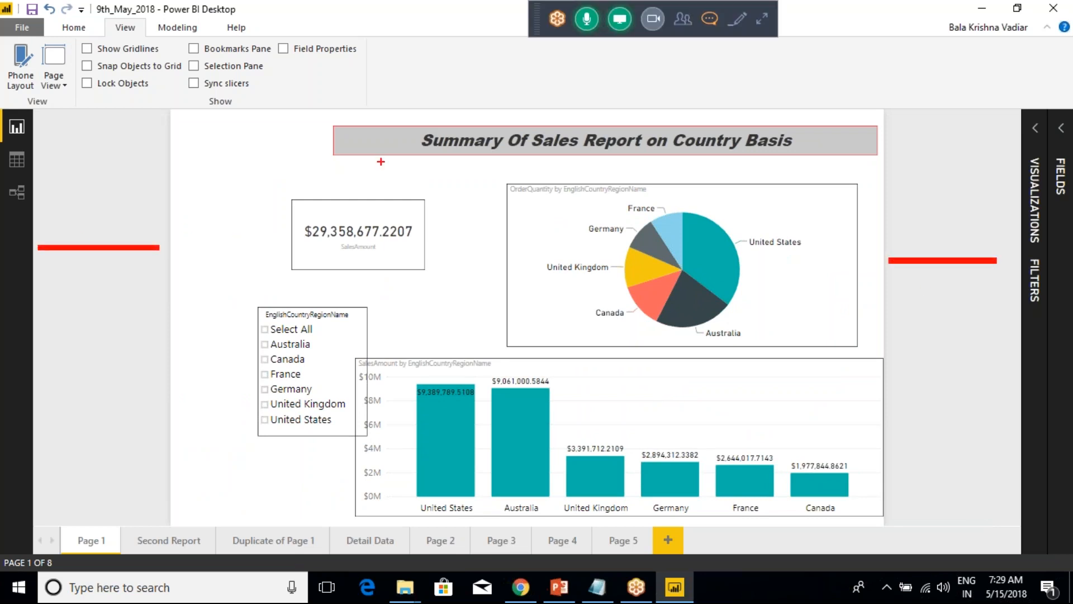
pyautogui.moveTo(162, 107)
pyautogui.mouseDown()
pyautogui.moveTo(321, 249)
pyautogui.moveTo(822, 515)
pyautogui.moveTo(889, 527)
pyautogui.mouseUp()
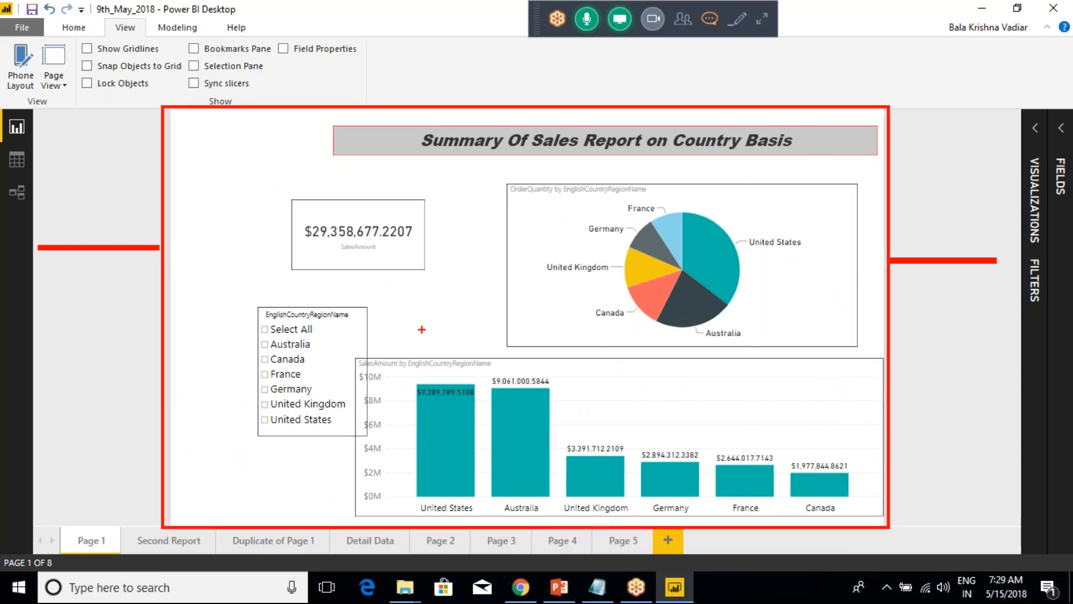
pyautogui.press('Escape')
# Switch the page view to Fit to Width and then Actual Size, and check how far the page extends beyond the window.
pyautogui.click(54, 76)
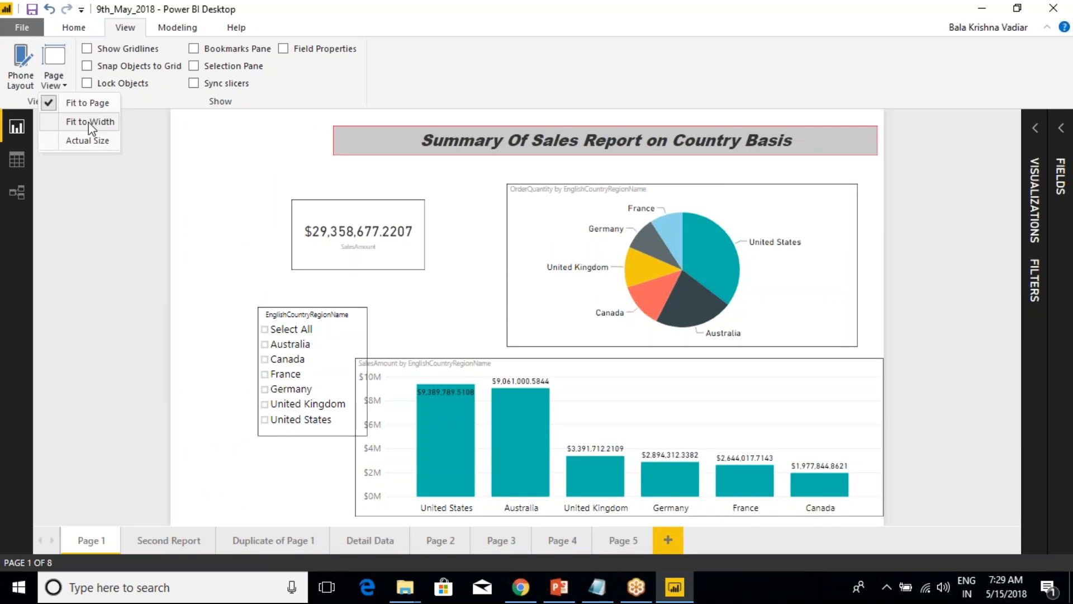
pyautogui.click(88, 121)
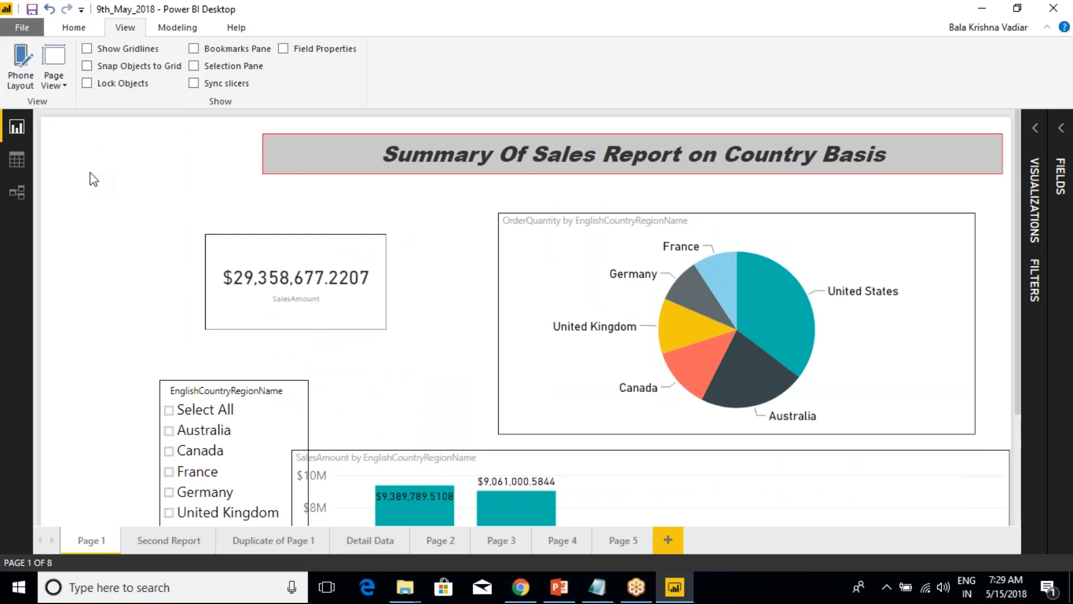
pyautogui.click(61, 87)
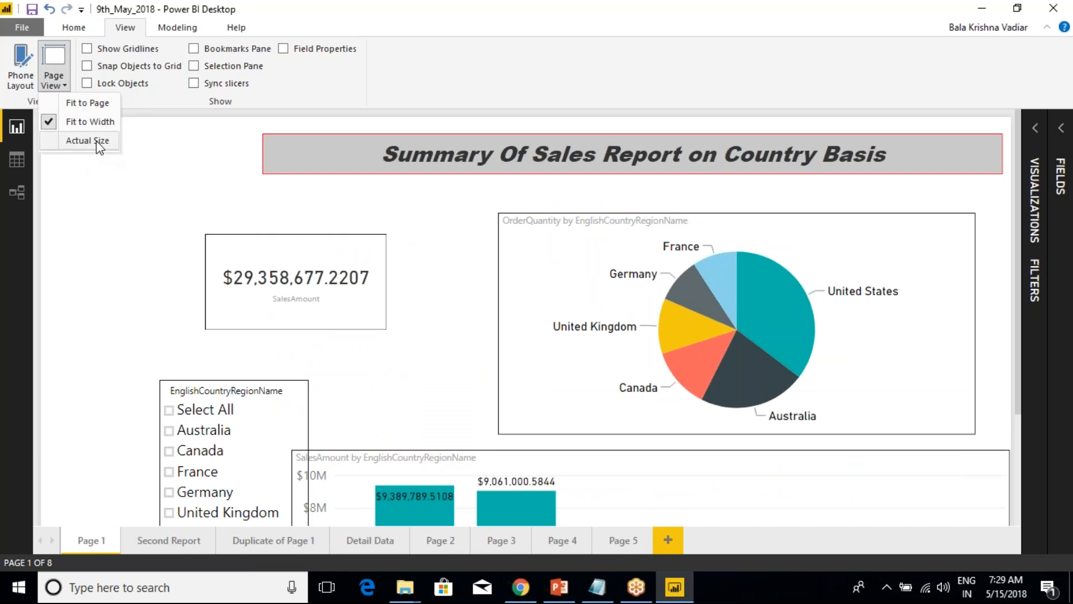
pyautogui.click(95, 141)
pyautogui.scroll(-3, 290, 302)
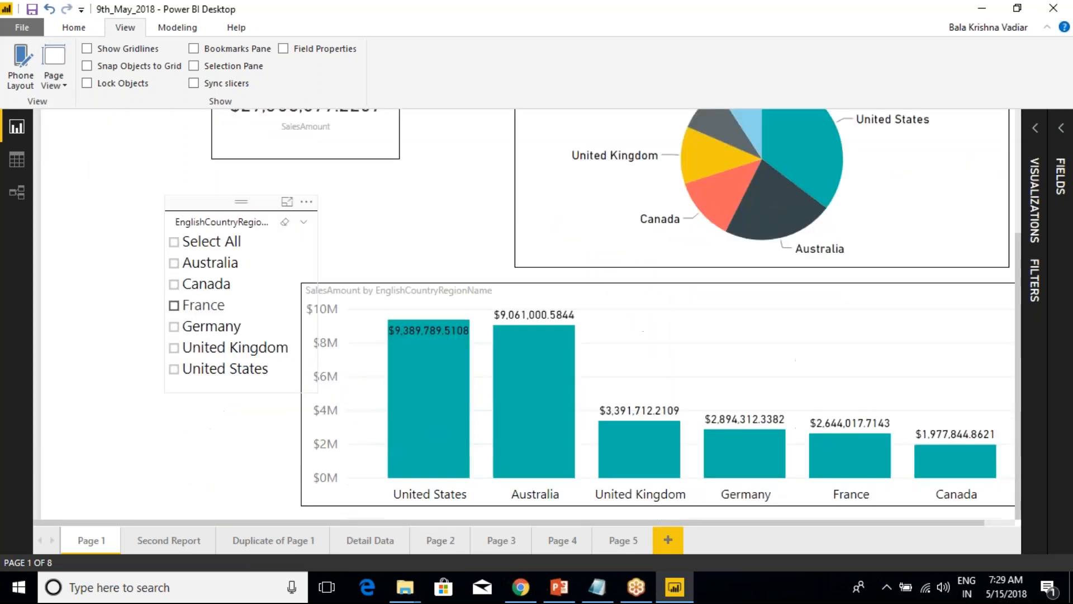
pyautogui.scroll(1, 291, 304)
pyautogui.scroll(-1, 290, 304)
pyautogui.scroll(3, 290, 304)
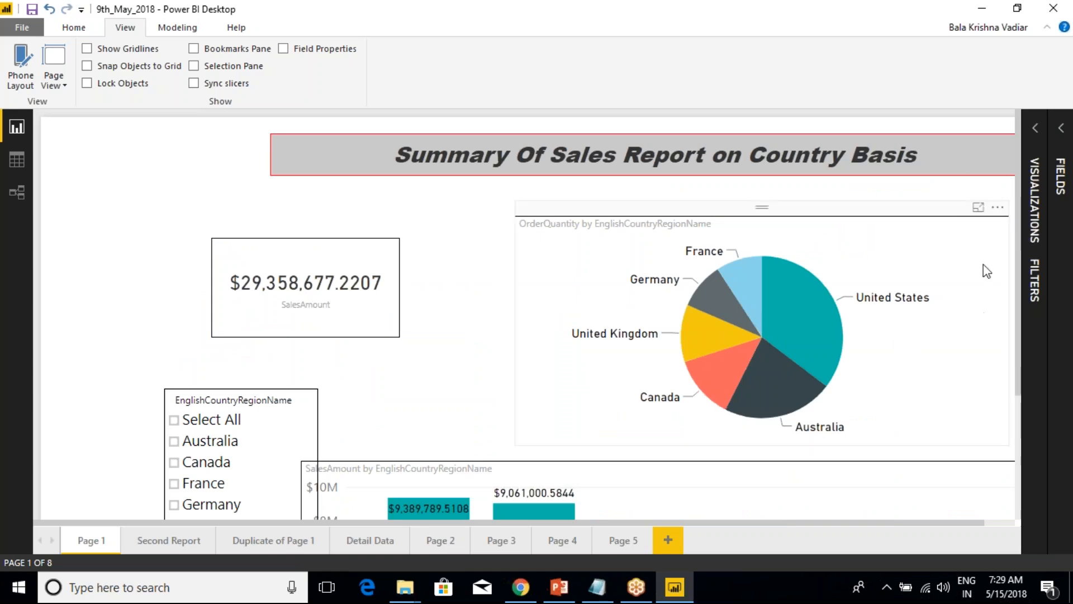
pyautogui.moveTo(1015, 190); pyautogui.dragTo(1013, 220)
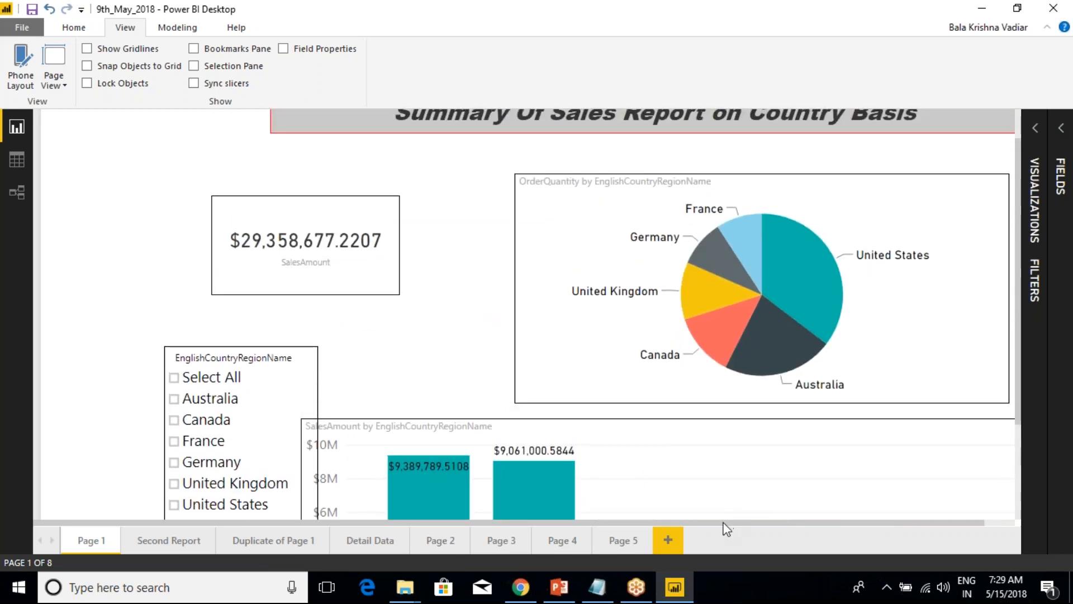
pyautogui.moveTo(750, 522); pyautogui.dragTo(542, 545)
# Move the country slicer to the page's left side below the title and place the SalesAmount card directly to its right.
pyautogui.moveTo(219, 350); pyautogui.dragTo(115, 142)
pyautogui.moveTo(262, 196); pyautogui.dragTo(266, 185)
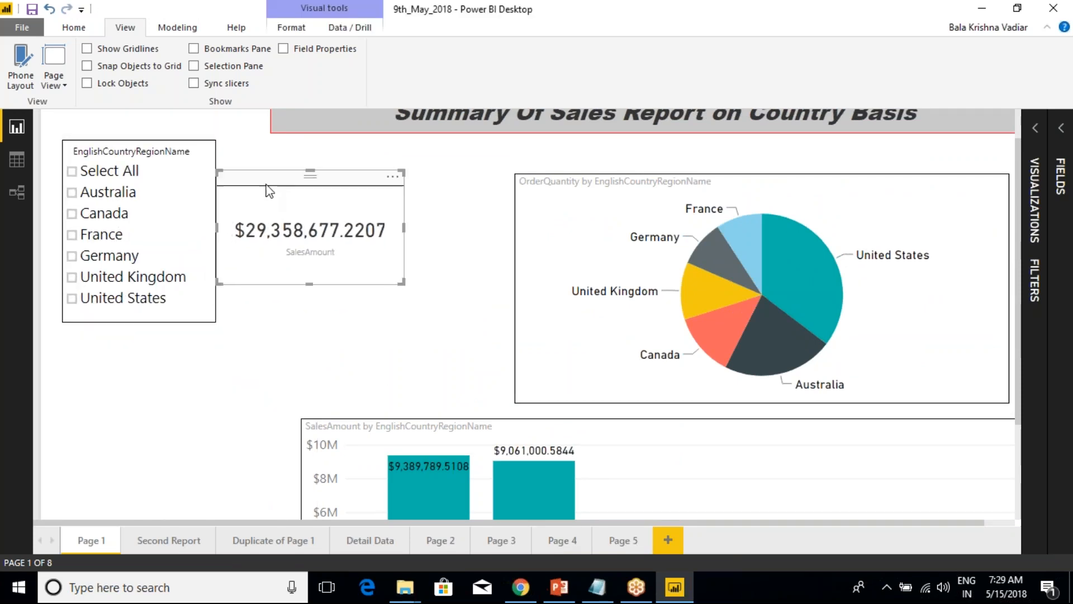
pyautogui.scroll(1, 260, 195)
pyautogui.moveTo(183, 187); pyautogui.dragTo(179, 225)
# Move the report title leftward so it sits above the slicer, card and pie chart.
pyautogui.moveTo(393, 155); pyautogui.dragTo(496, 155)
pyautogui.click(286, 131)
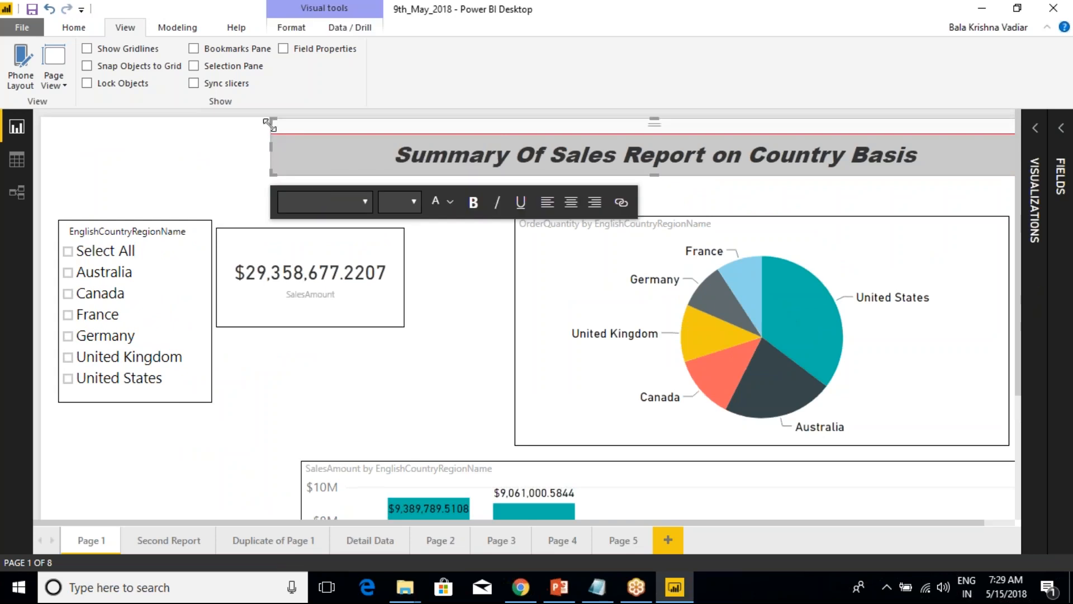
pyautogui.moveTo(271, 135); pyautogui.dragTo(112, 140)
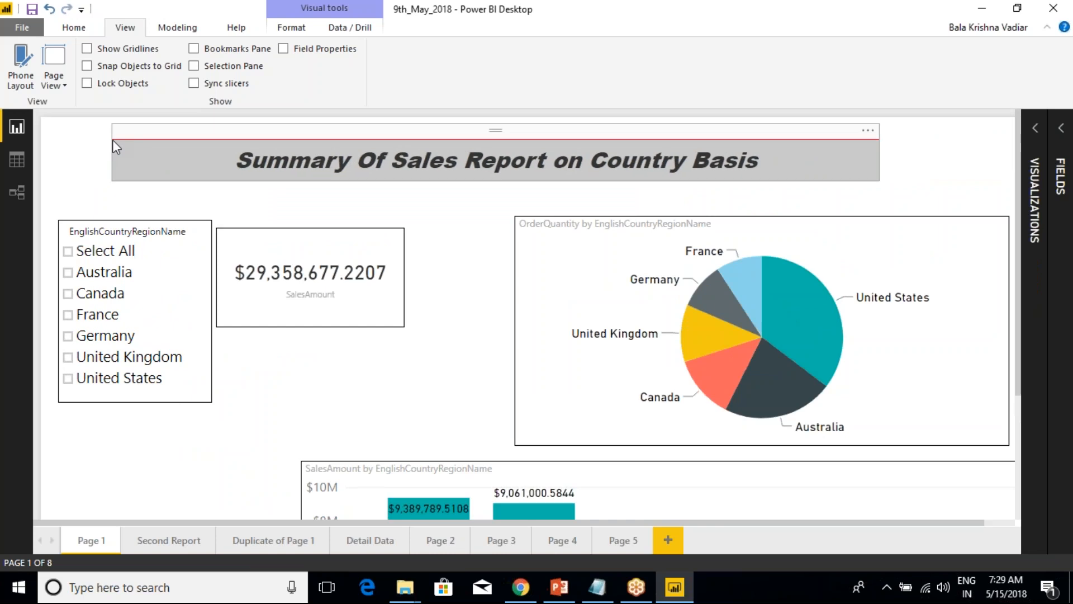
# Align the country slicer with the title's left edge and shift the SalesAmount card right to leave a gap between them.
pyautogui.click(109, 222)
pyautogui.moveTo(108, 212); pyautogui.dragTo(161, 212)
pyautogui.click(286, 244)
pyautogui.moveTo(291, 226); pyautogui.dragTo(354, 219)
# Move the OrderQuantity pie chart closer to the card, then narrow the SalesAmount column chart and place it beneath the pie chart.
pyautogui.moveTo(538, 211); pyautogui.dragTo(510, 201)
pyautogui.moveTo(399, 451); pyautogui.dragTo(295, 421)
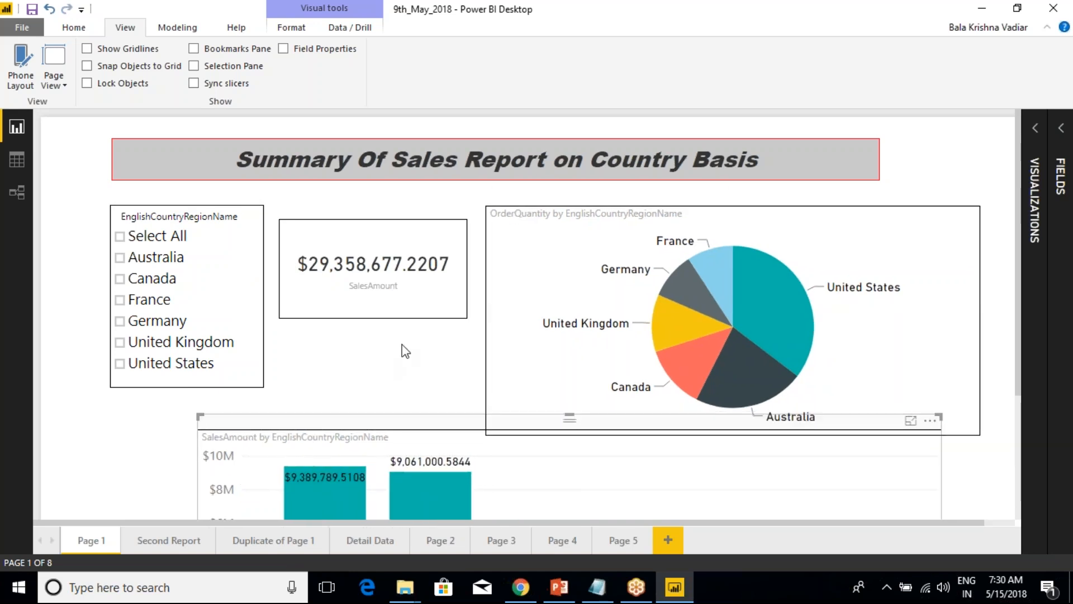
pyautogui.scroll(-3, 405, 351)
pyautogui.moveTo(941, 357); pyautogui.dragTo(620, 428)
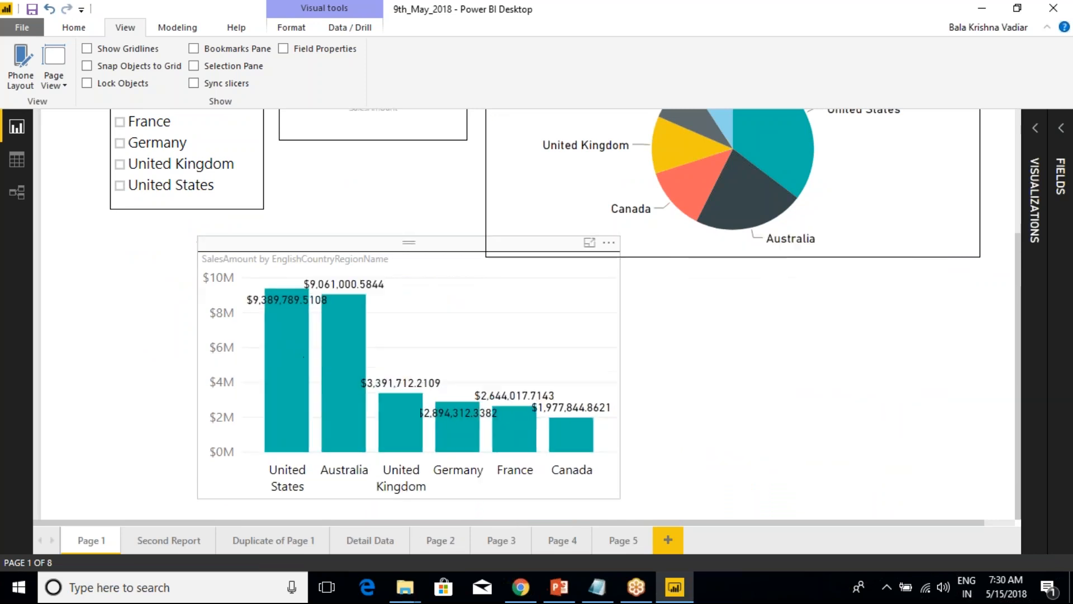
pyautogui.moveTo(436, 458); pyautogui.dragTo(717, 458)
# Narrow the OrderQuantity pie chart so its right edge lines up with the title's right edge.
pyautogui.scroll(3, 682, 394)
pyautogui.click(625, 331)
pyautogui.moveTo(982, 314); pyautogui.dragTo(885, 313)
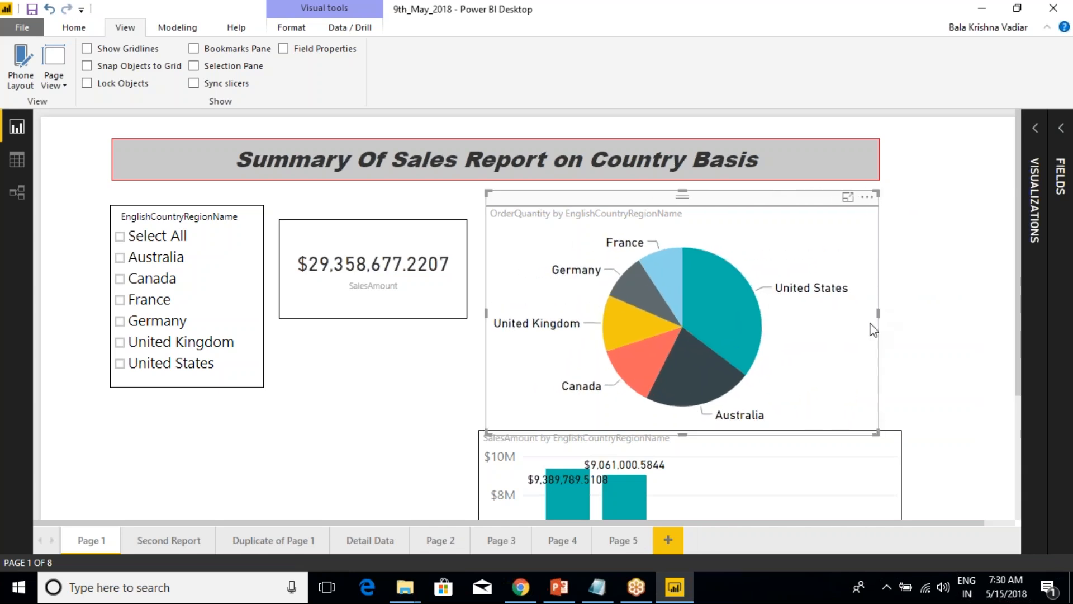
# Resize the SalesAmount column chart to match the pie chart's width and lower its top edge to clear the overlap.
pyautogui.scroll(-3, 870, 328)
pyautogui.click(863, 356)
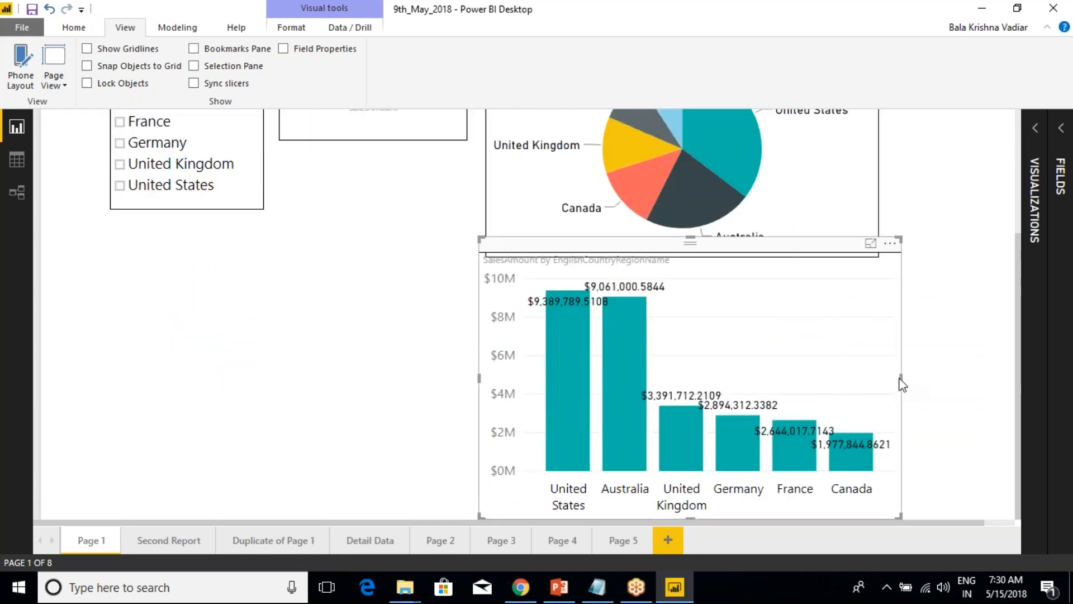
pyautogui.moveTo(901, 378); pyautogui.dragTo(873, 381)
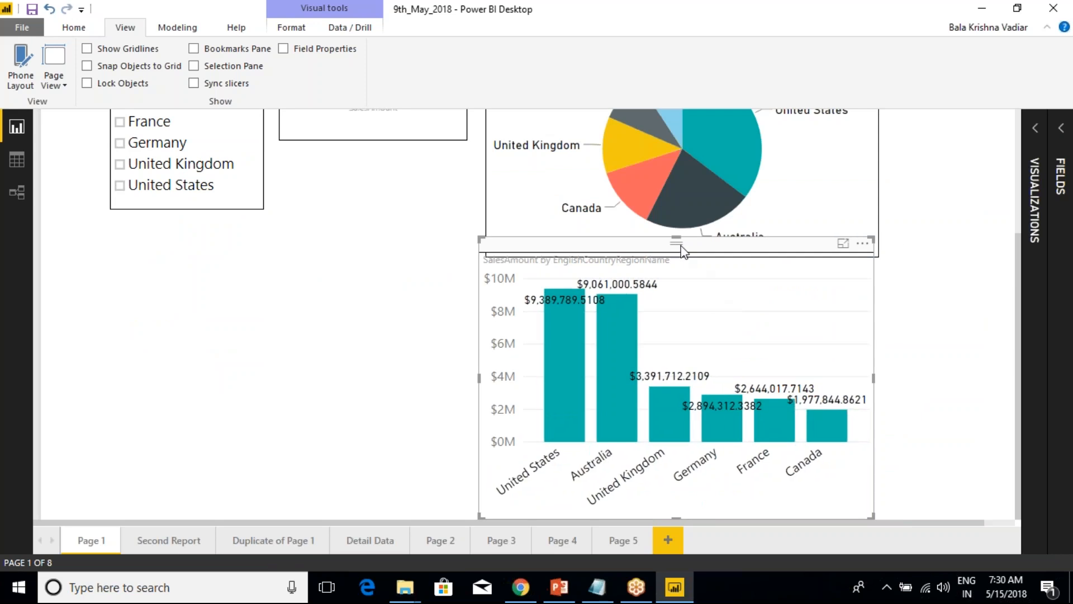
pyautogui.moveTo(677, 243); pyautogui.dragTo(692, 276)
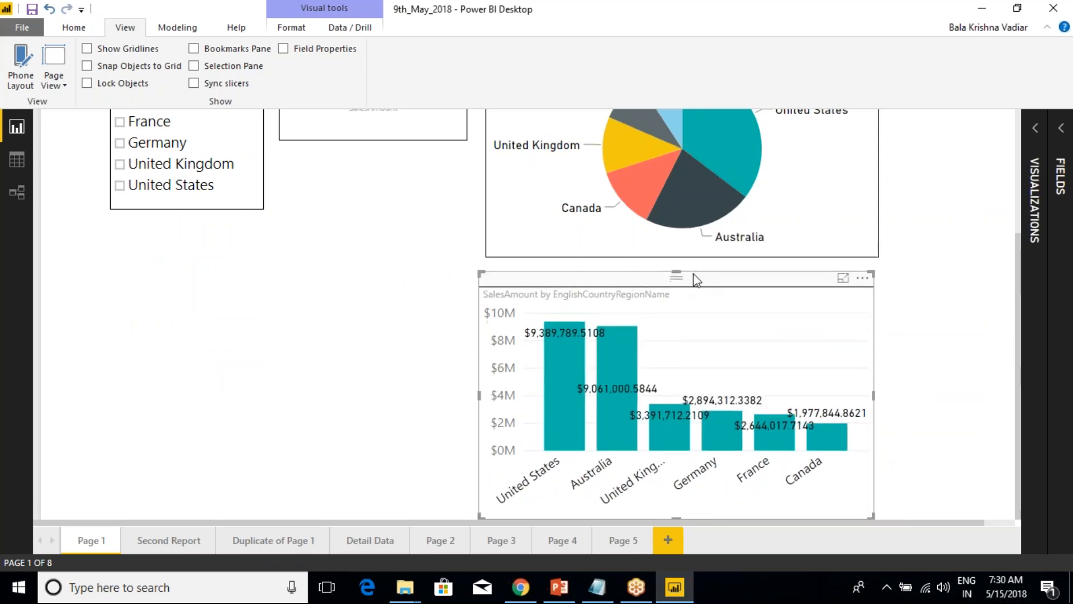
pyautogui.moveTo(486, 395); pyautogui.dragTo(492, 395)
pyautogui.click(352, 319)
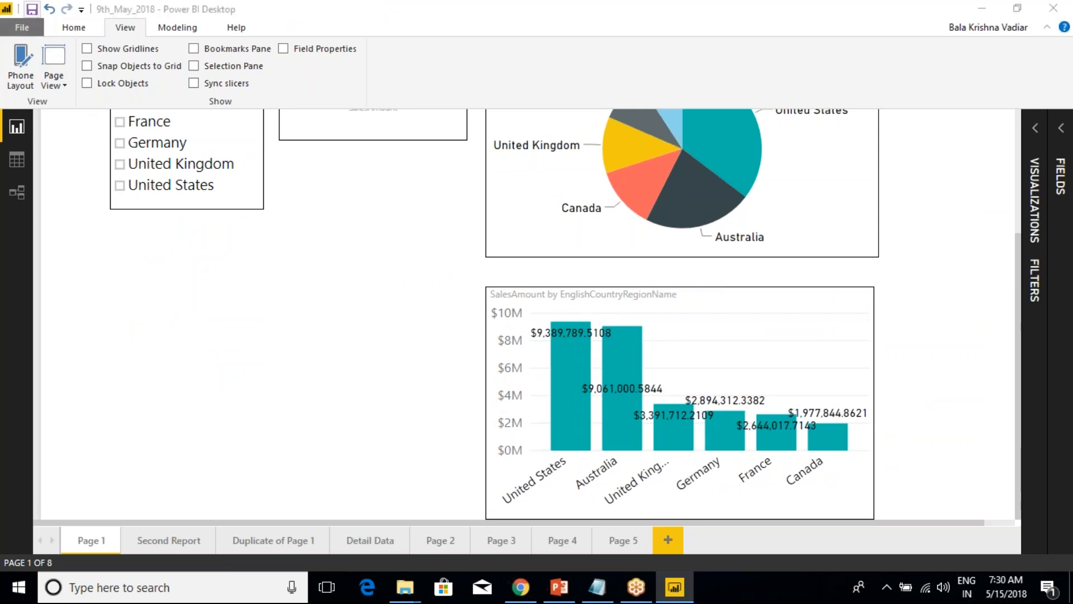
# Set the page view to Fit to Width and check the lower part of the rearranged page.
pyautogui.click(63, 85)
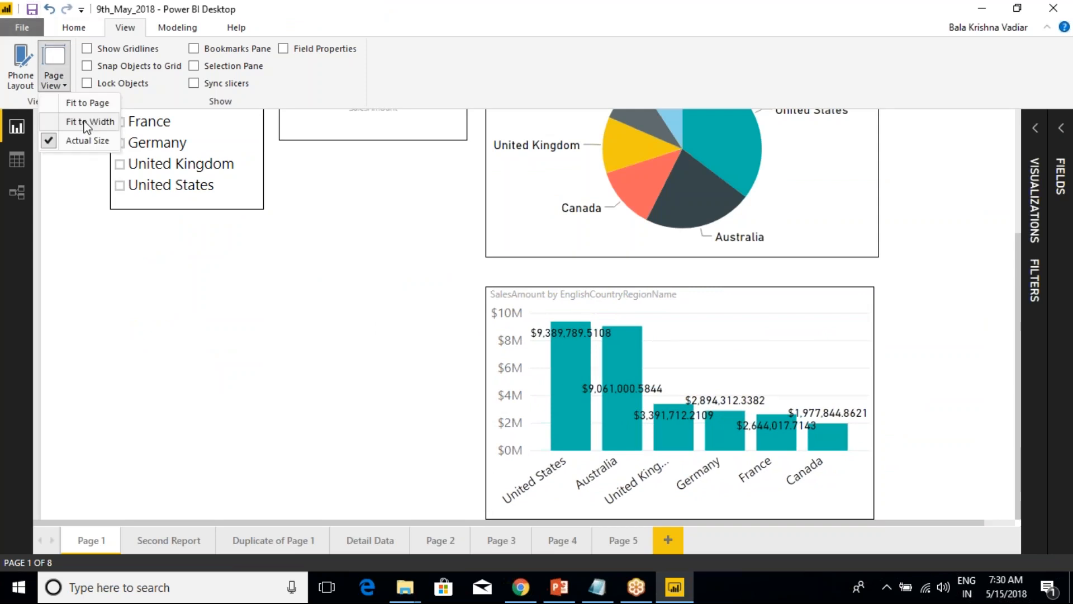
pyautogui.click(87, 121)
pyautogui.scroll(-3, 888, 422)
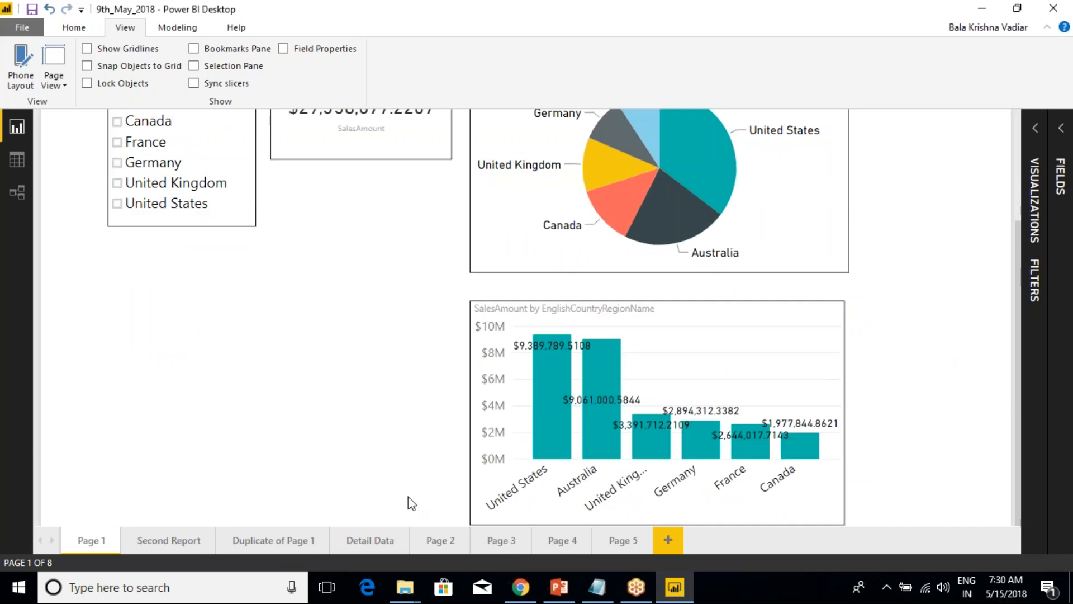
# Set the page view to Actual Size and look over the upper and lower parts of the report page.
pyautogui.scroll(3, 510, 463)
pyautogui.click(54, 79)
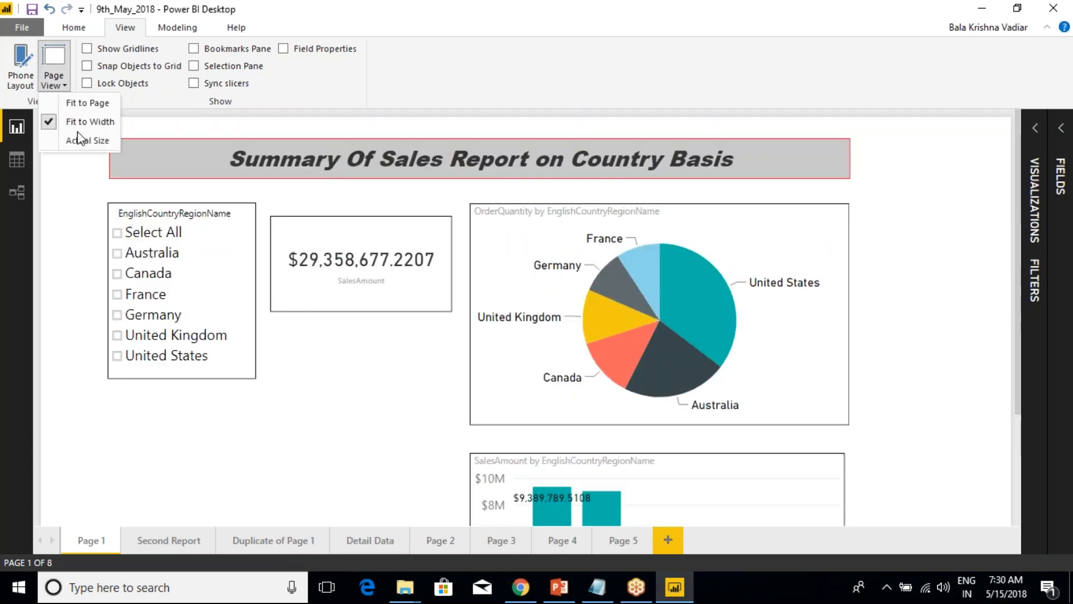
pyautogui.click(77, 139)
pyautogui.scroll(-3, 953, 352)
pyautogui.scroll(3, 951, 355)
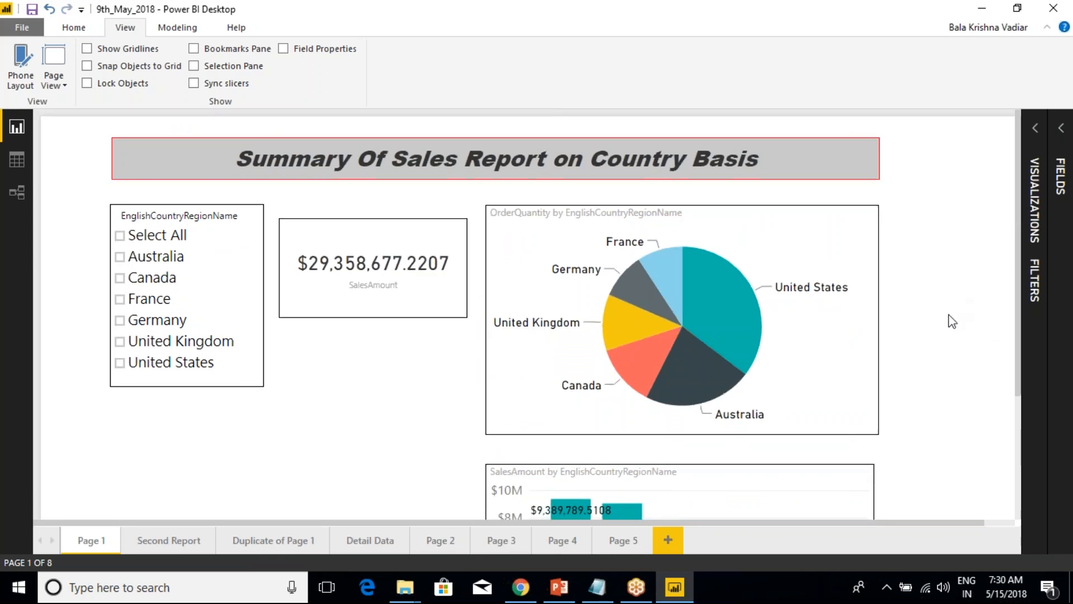
pyautogui.scroll(-3, 949, 318)
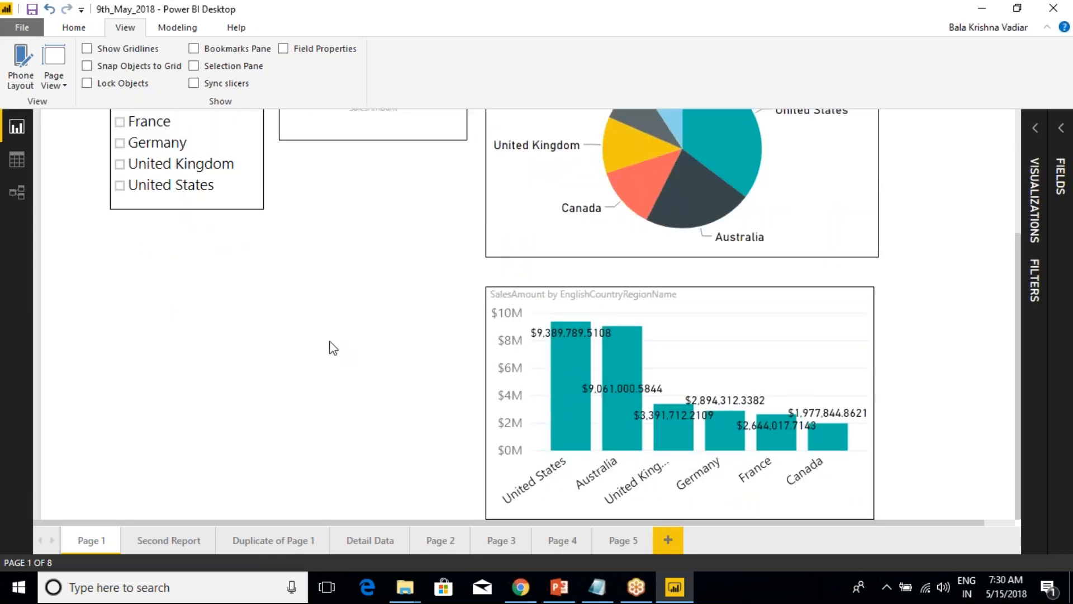
pyautogui.moveTo(346, 523); pyautogui.dragTo(334, 543)
pyautogui.scroll(4, 338, 424)
# Narrow the SalesAmount card and the report title box by pulling in their right edges.
pyautogui.click(389, 215)
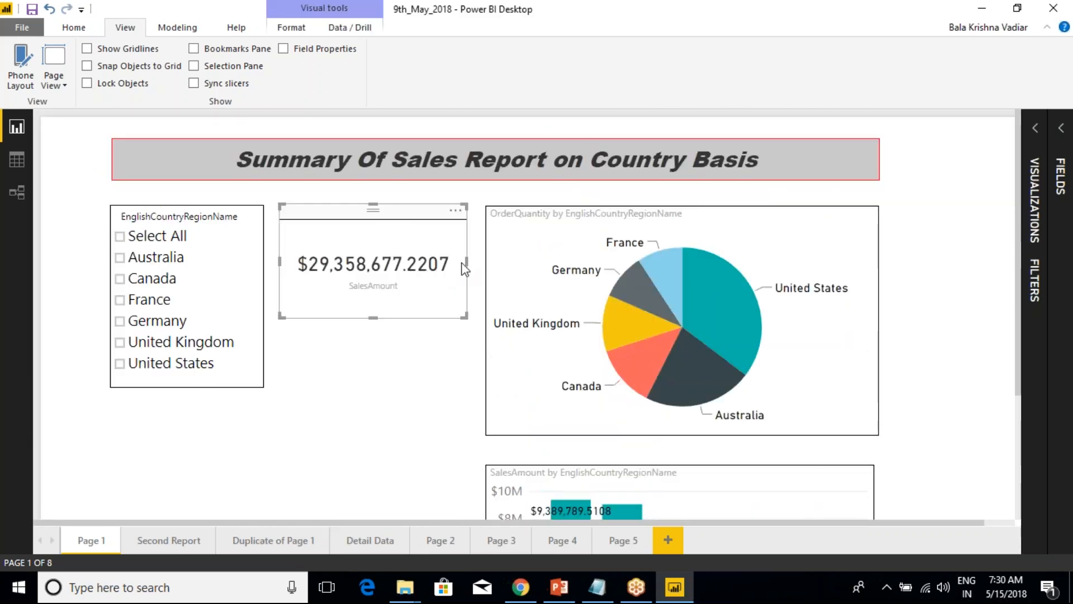
pyautogui.moveTo(467, 263); pyautogui.dragTo(442, 263)
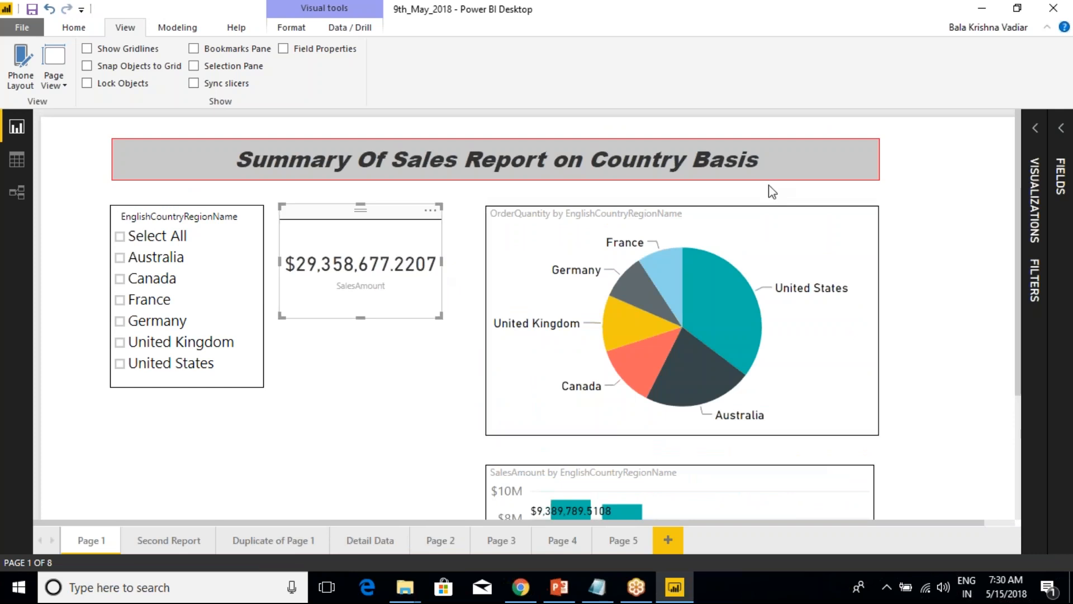
pyautogui.click(822, 176)
pyautogui.moveTo(879, 153); pyautogui.dragTo(810, 166)
# Pull in the OrderQuantity pie chart's right edge near the title's end and extend its left edge toward the SalesAmount card.
pyautogui.click(841, 217)
pyautogui.moveTo(879, 314); pyautogui.dragTo(817, 328)
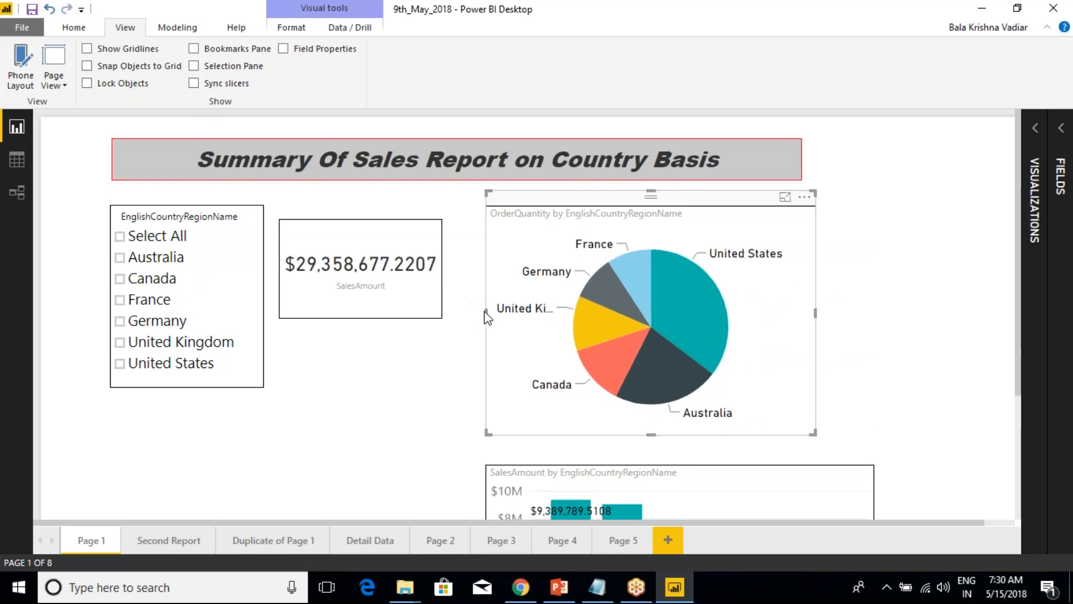
pyautogui.moveTo(488, 317); pyautogui.dragTo(466, 315)
# Shift the SalesAmount column chart beneath the pie chart and narrow it to match the pie chart's width.
pyautogui.scroll(-3, 617, 382)
pyautogui.scroll(-2, 617, 381)
pyautogui.moveTo(659, 291); pyautogui.dragTo(600, 287)
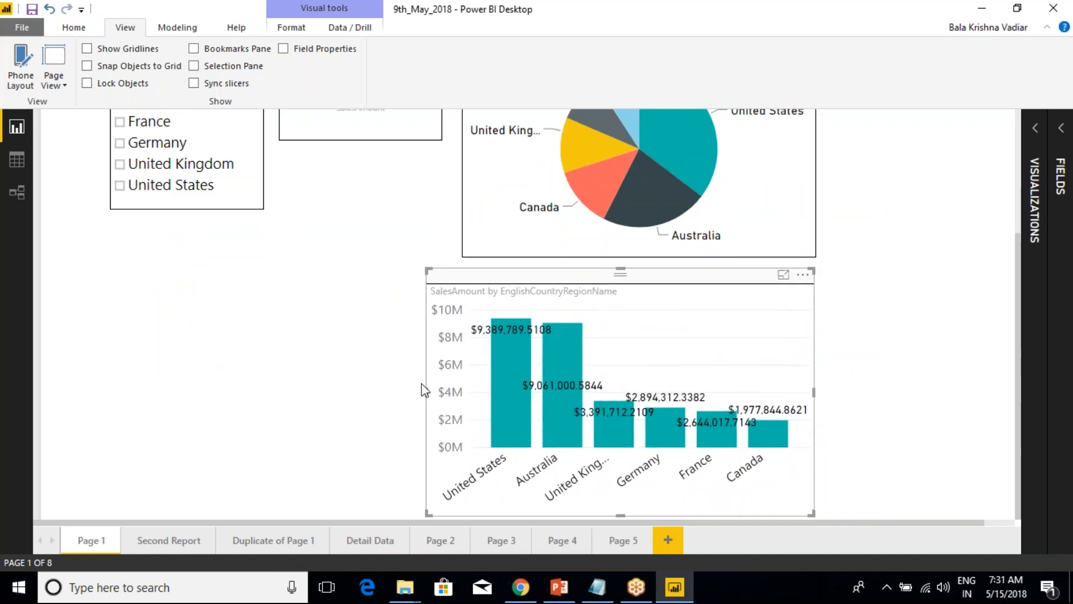
pyautogui.moveTo(423, 386); pyautogui.dragTo(467, 392)
pyautogui.click(226, 244)
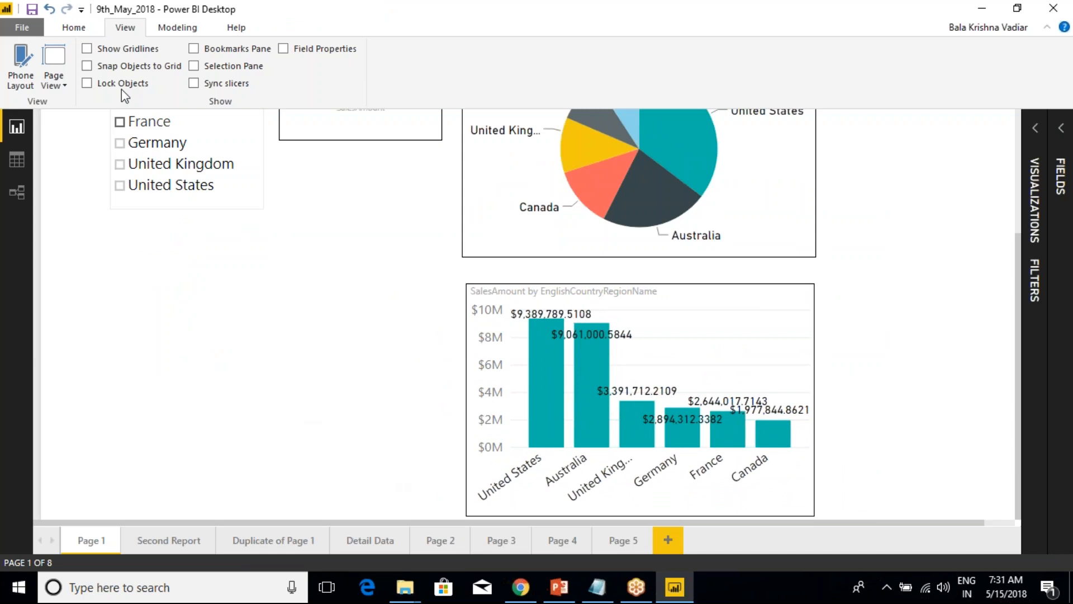
# Compare the report page at Fit to Page, Fit to Width and Actual Size, ending with Fit to Page.
pyautogui.click(54, 79)
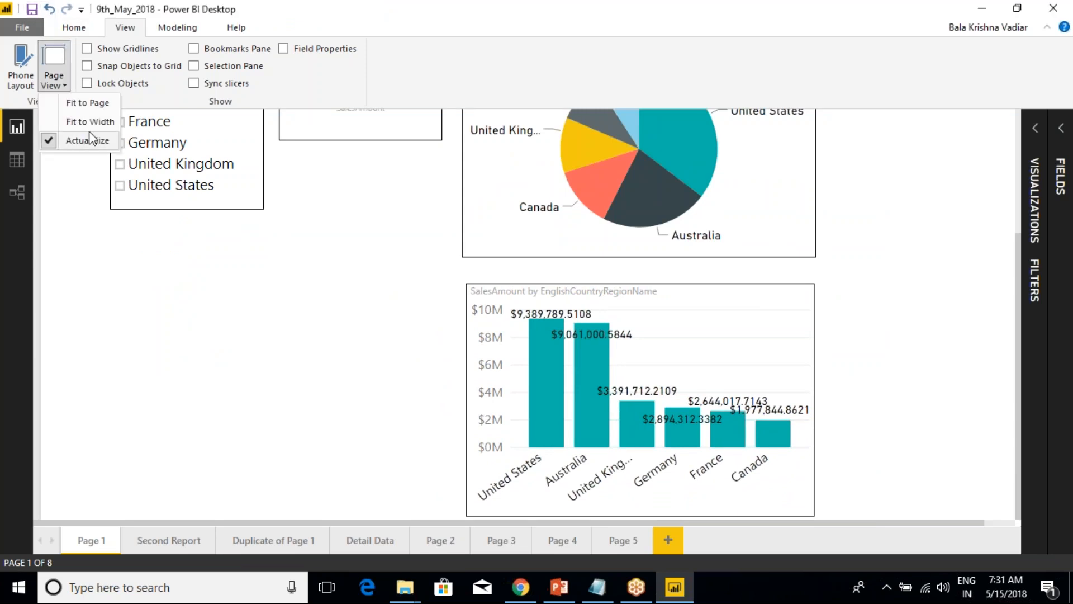
pyautogui.click(93, 102)
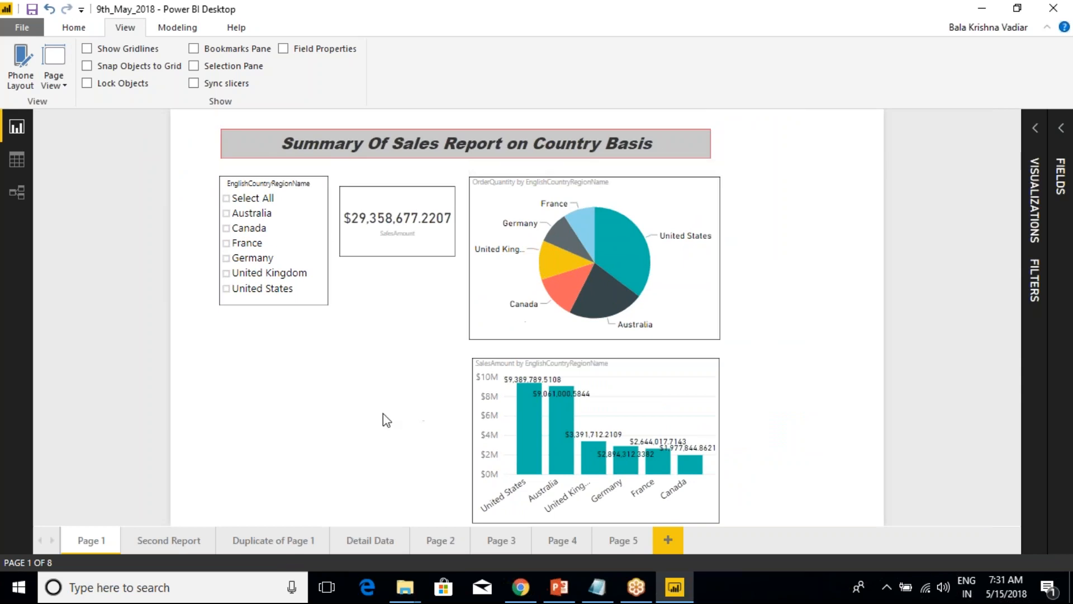
pyautogui.click(54, 78)
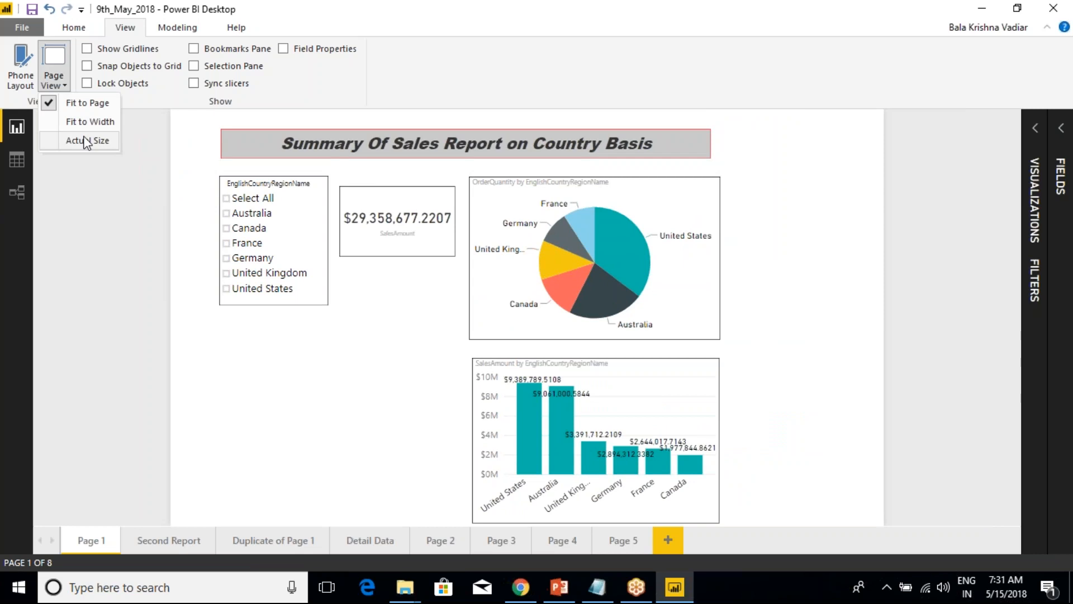
pyautogui.click(82, 122)
pyautogui.scroll(-3, 823, 447)
pyautogui.scroll(3, 297, 328)
pyautogui.click(51, 83)
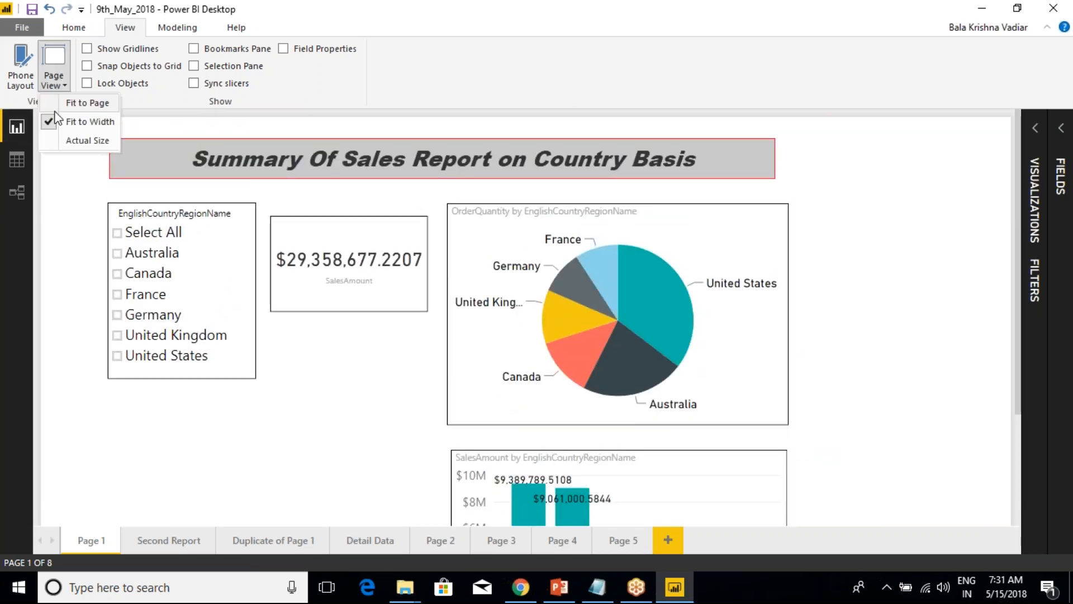
pyautogui.click(78, 141)
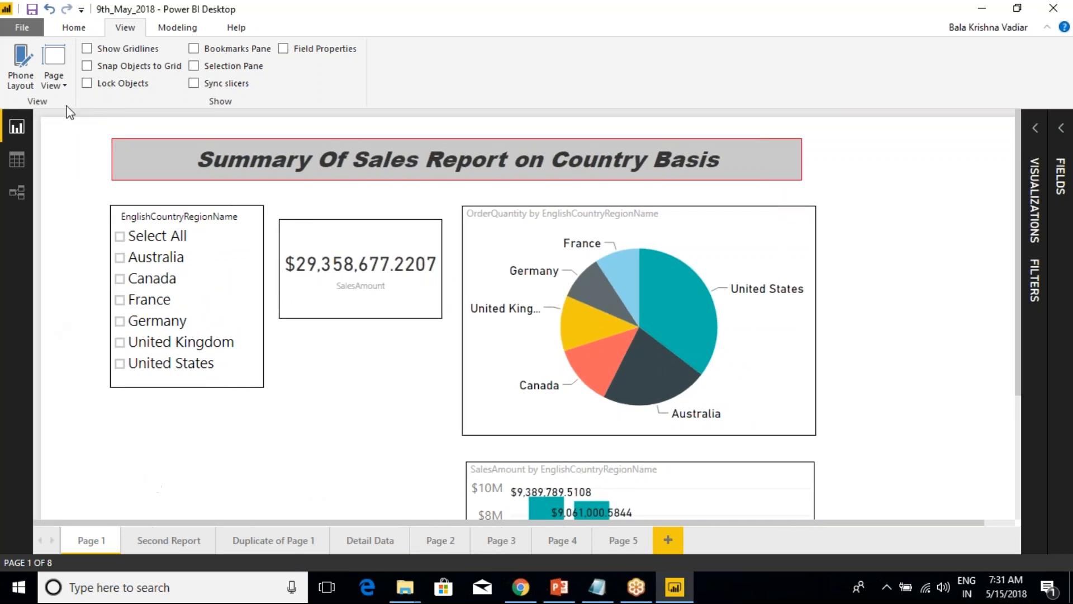
pyautogui.click(66, 87)
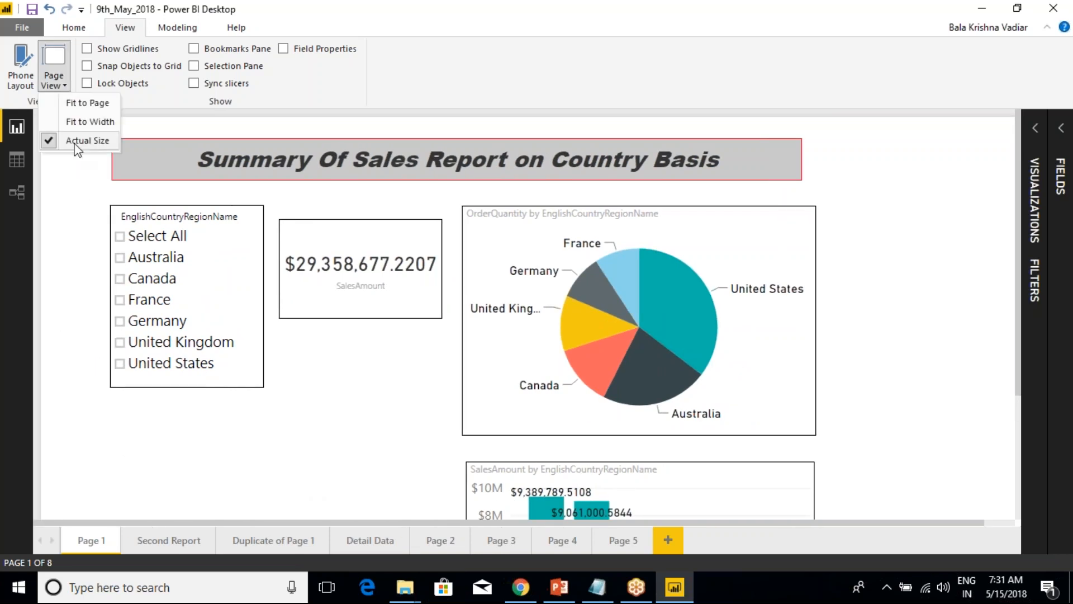
pyautogui.click(91, 107)
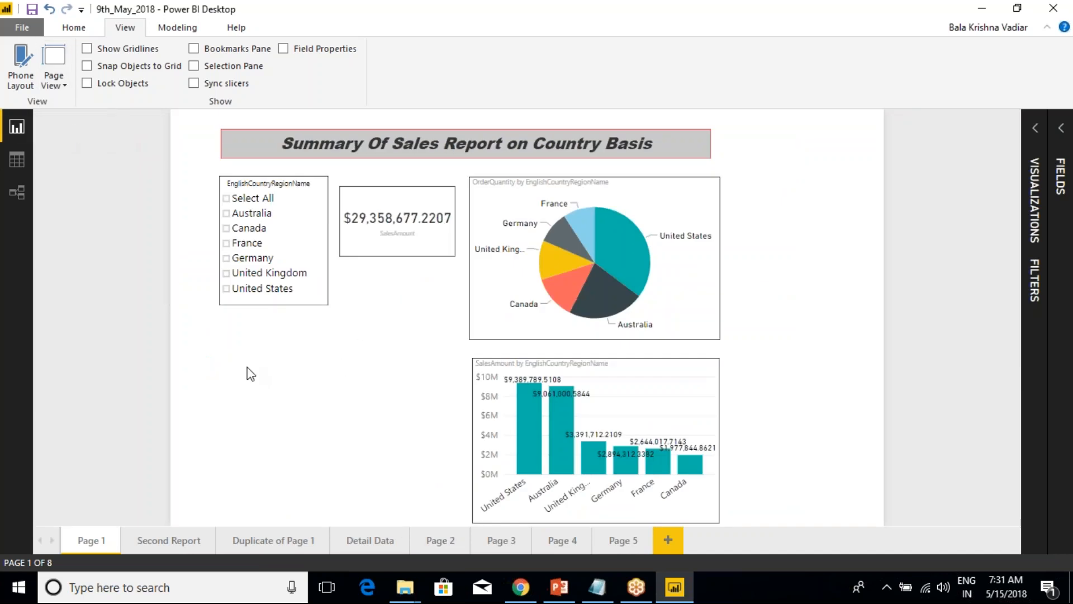
# View the report's phone layout from its title to its pie chart, and return to the desktop layout.
pyautogui.click(21, 65)
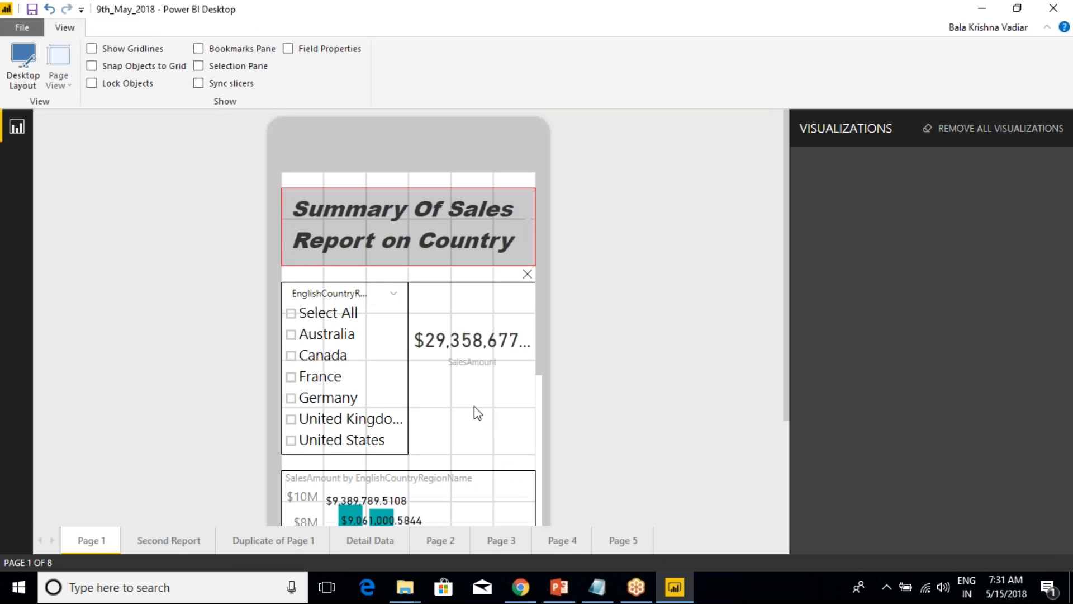
pyautogui.scroll(-10, 451, 411)
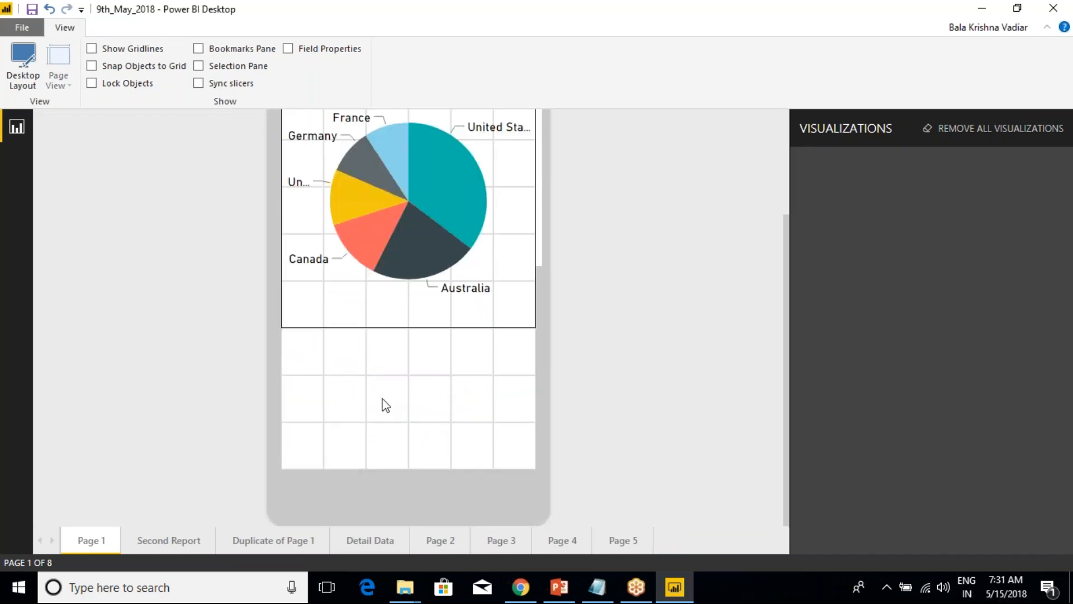
pyautogui.scroll(10, 386, 405)
pyautogui.click(22, 118)
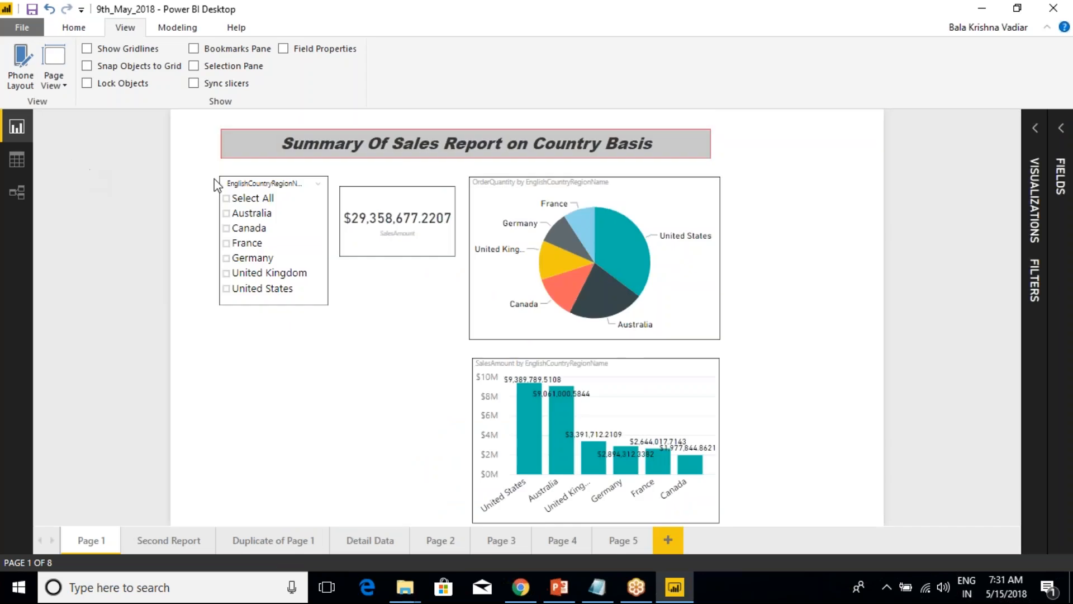
# Show gridlines on the report page and temporarily outline two grid cells with red annotation rectangles.
pyautogui.click(92, 49)
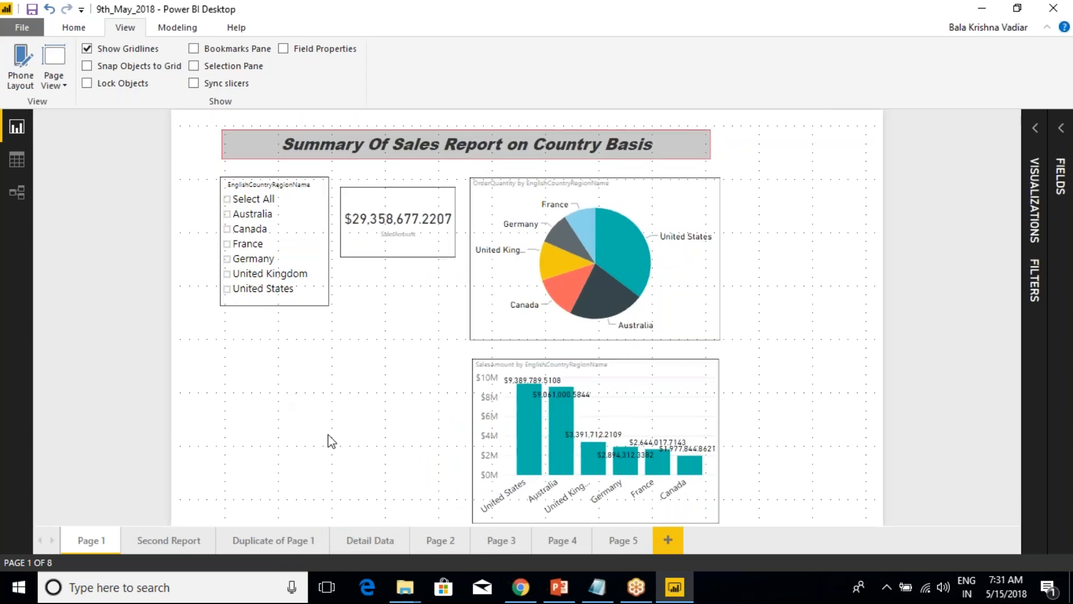
pyautogui.hotkey('ctrl', '2')
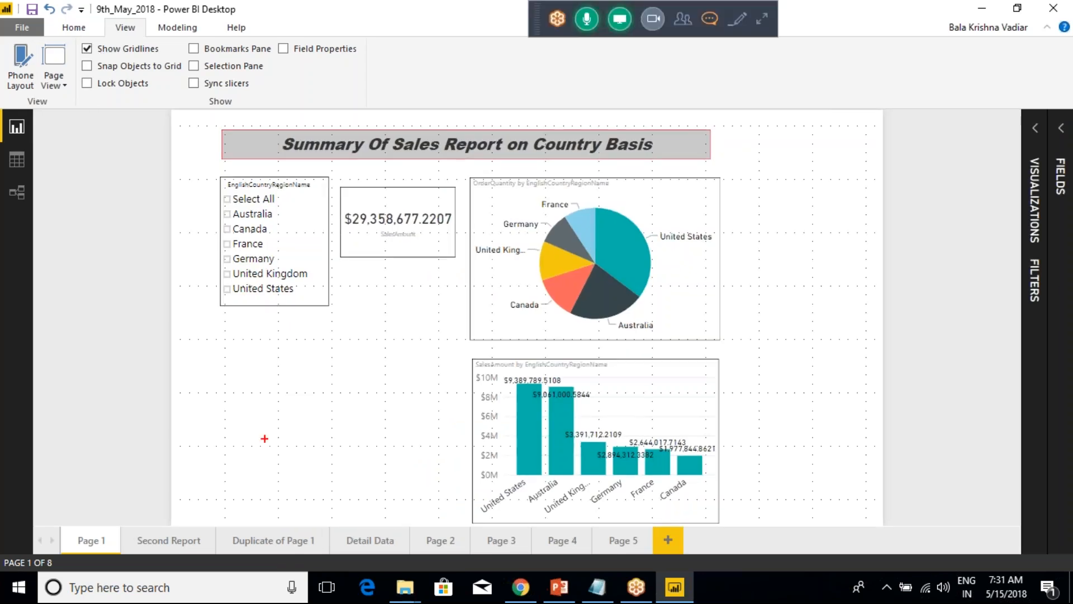
pyautogui.moveTo(171, 393)
pyautogui.mouseDown()
pyautogui.moveTo(223, 393)
pyautogui.moveTo(228, 447)
pyautogui.mouseUp()
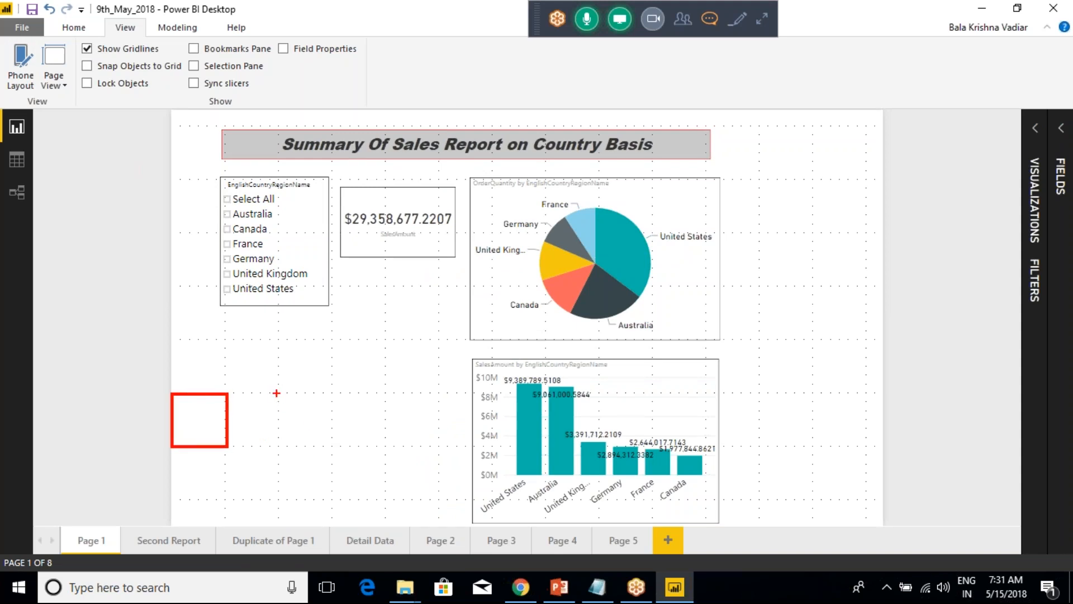
pyautogui.moveTo(277, 396); pyautogui.dragTo(336, 449)
pyautogui.press('Escape')
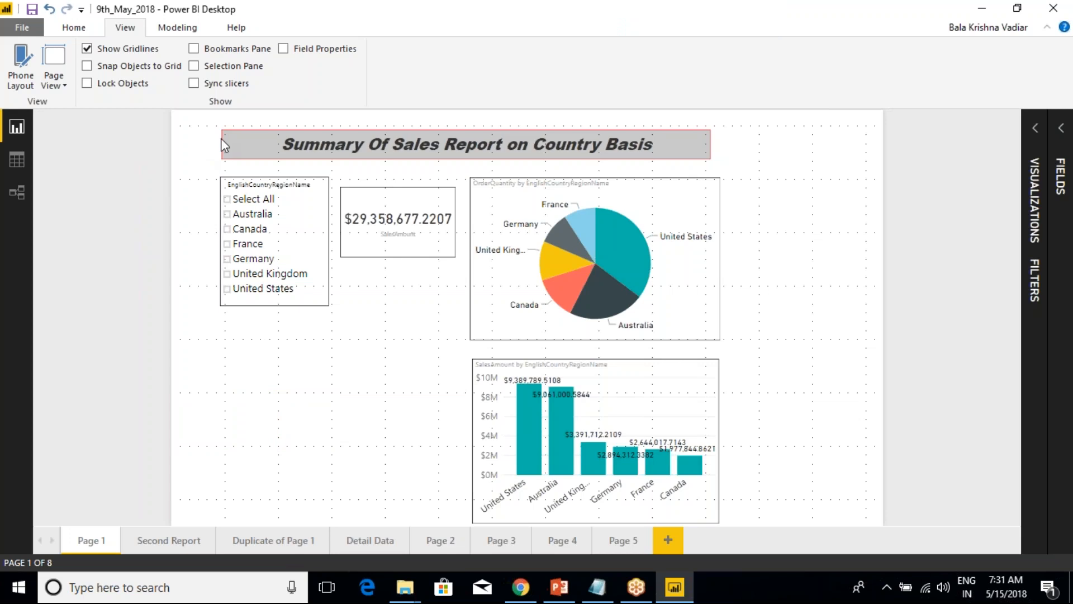
# Resize the report title box from the page's left edge to past the pie chart's right edge, with its bottom on a gridline.
pyautogui.click(356, 134)
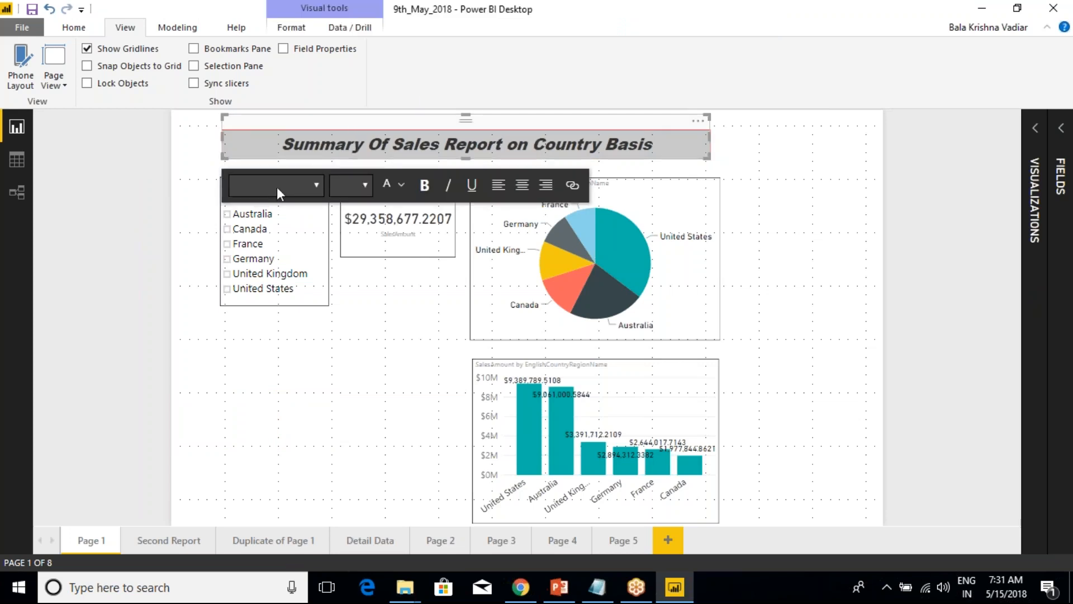
pyautogui.click(290, 336)
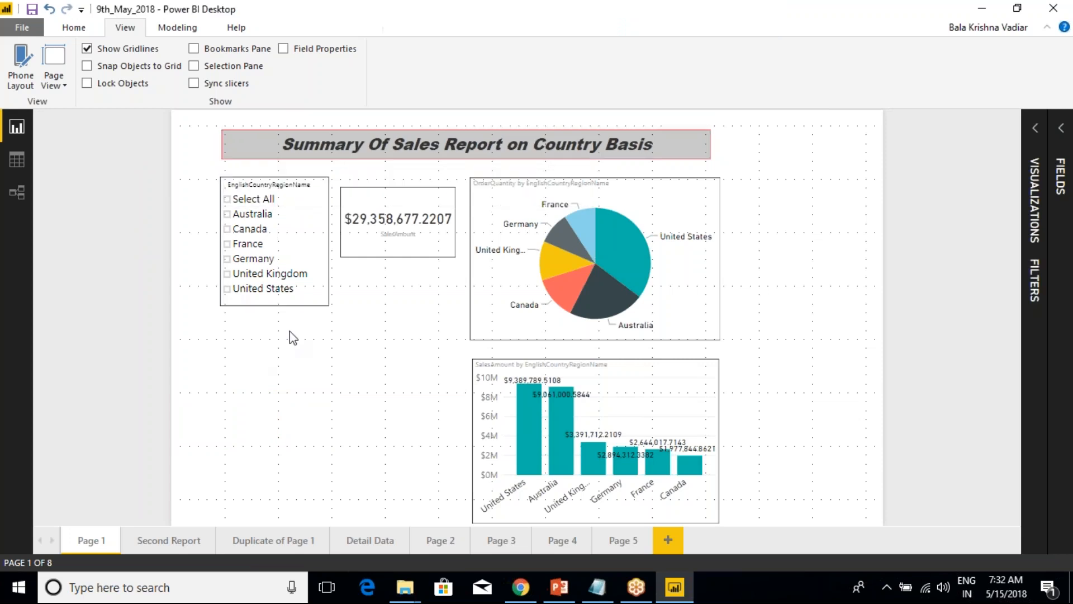
pyautogui.click(257, 128)
pyautogui.moveTo(230, 116); pyautogui.dragTo(180, 126)
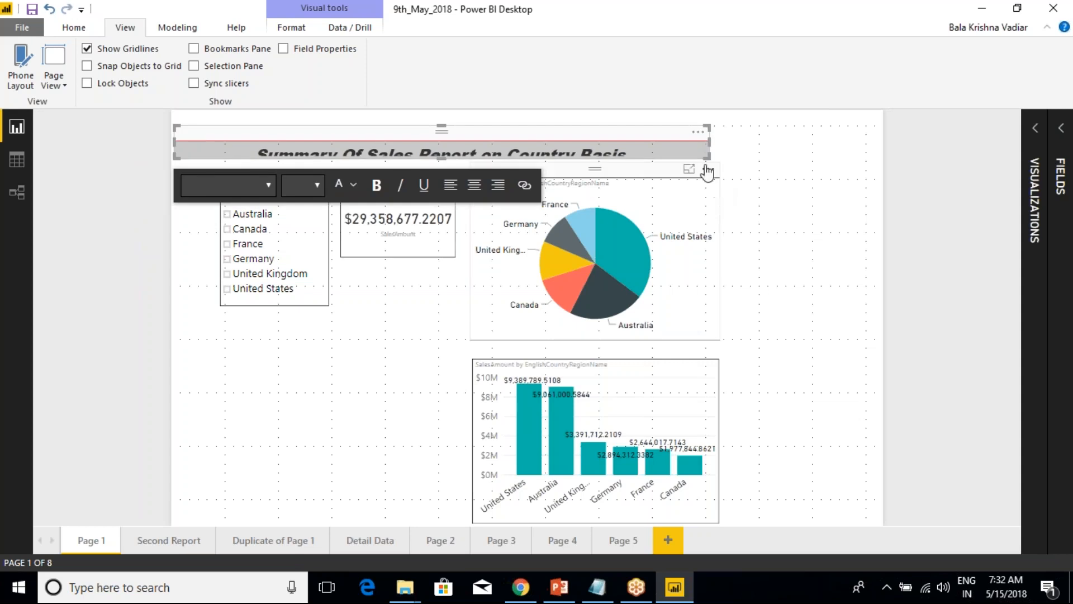
pyautogui.moveTo(708, 157); pyautogui.dragTo(762, 182)
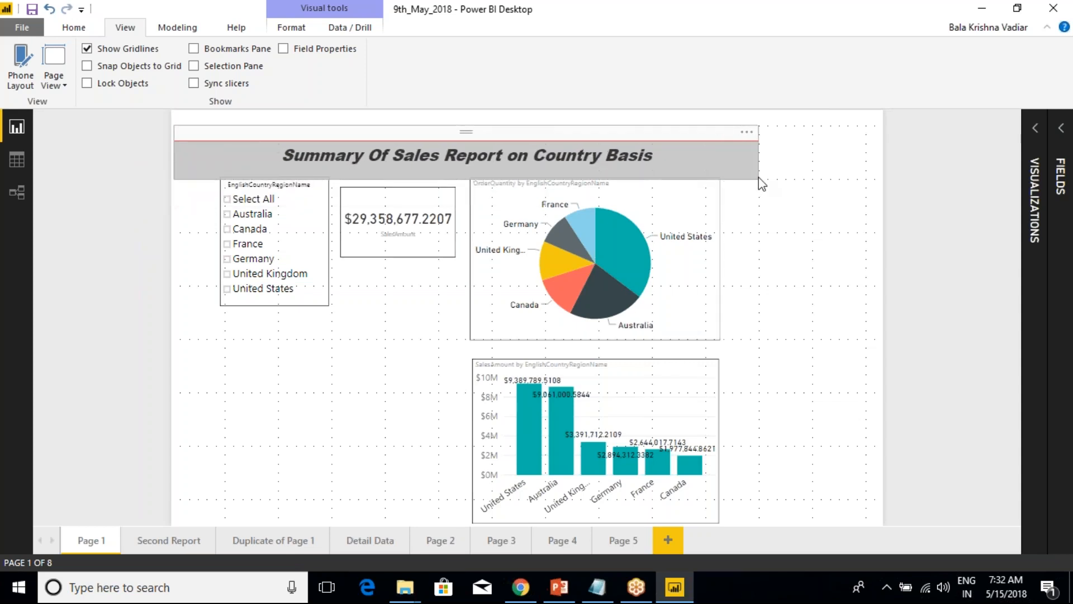
# Move the pie chart under the title with their right edges aligned, and shift the SalesAmount card right beside it.
pyautogui.click(641, 212)
pyautogui.moveTo(648, 176); pyautogui.dragTo(689, 195)
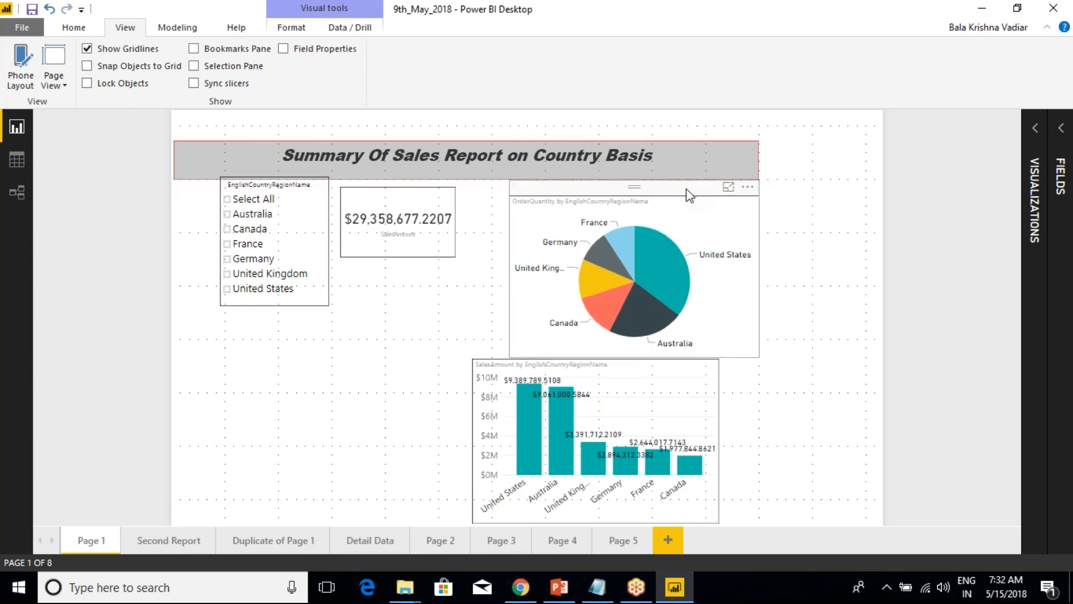
pyautogui.click(420, 192)
pyautogui.moveTo(419, 187); pyautogui.dragTo(459, 196)
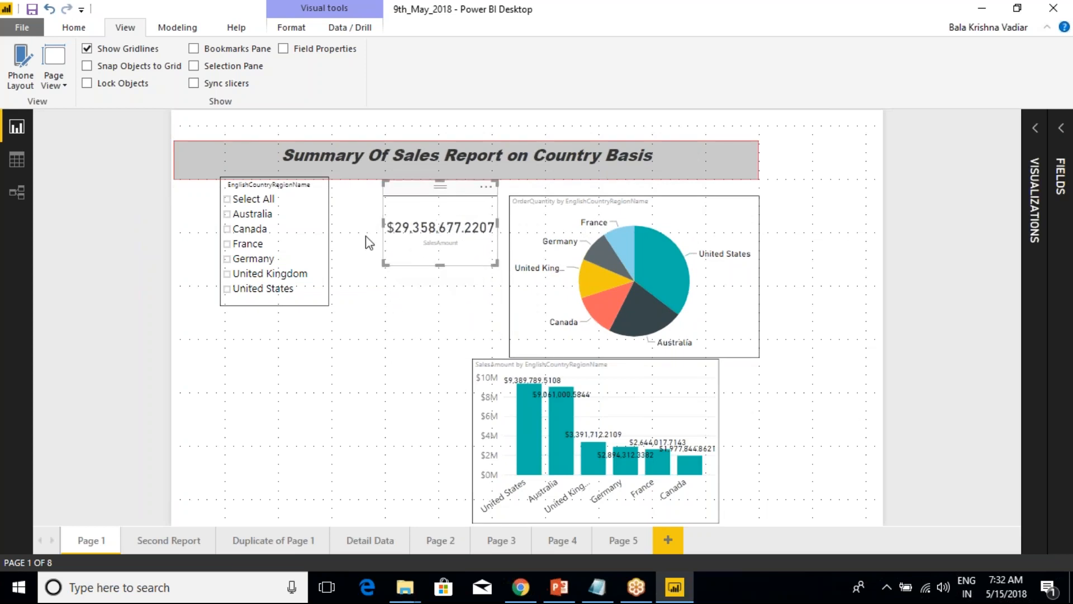
pyautogui.click(204, 199)
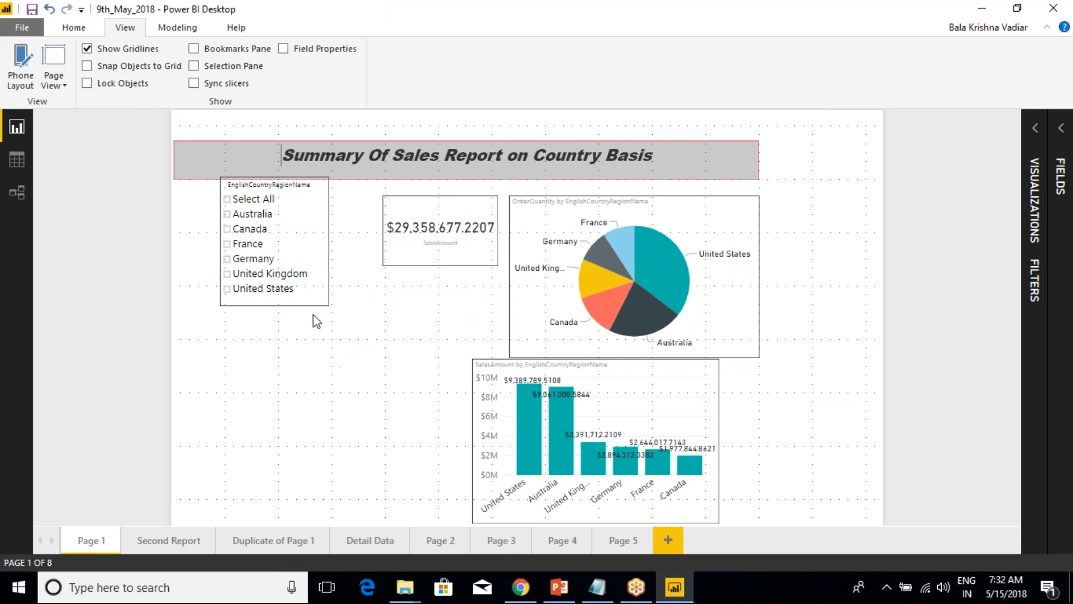
# Enlarge the country slicer against the page's left edge, directly under the title, and move the SalesAmount card slightly lower.
pyautogui.moveTo(249, 167); pyautogui.dragTo(199, 197)
pyautogui.moveTo(279, 328); pyautogui.dragTo(335, 393)
pyautogui.moveTo(407, 192)
pyautogui.mouseDown()
pyautogui.moveTo(439, 268)
pyautogui.moveTo(419, 229)
pyautogui.moveTo(413, 241)
pyautogui.moveTo(397, 221)
pyautogui.moveTo(407, 209)
pyautogui.mouseUp()
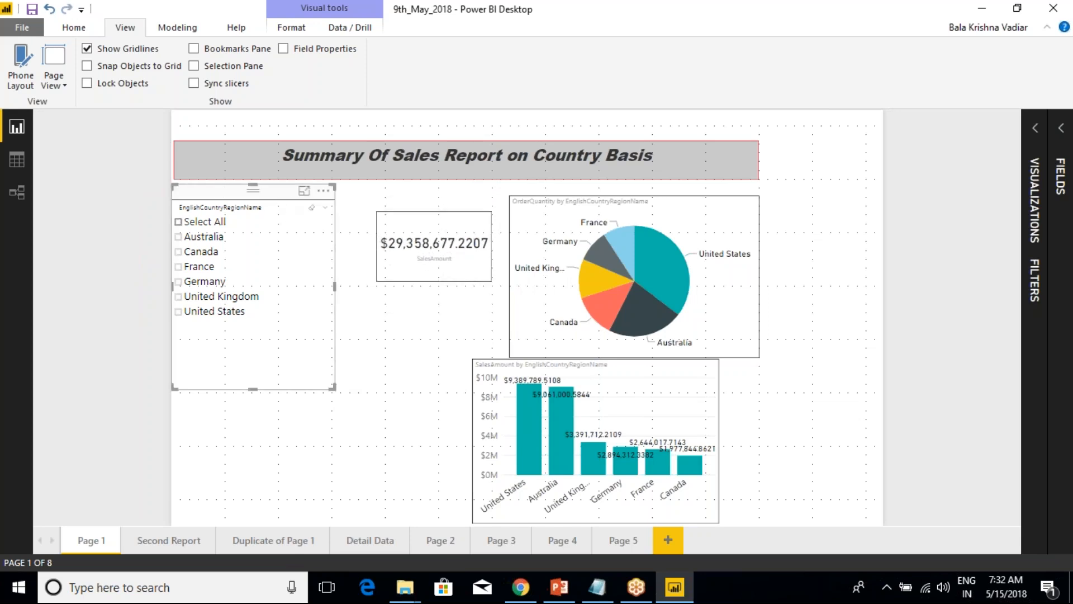
pyautogui.moveTo(253, 185); pyautogui.dragTo(253, 166)
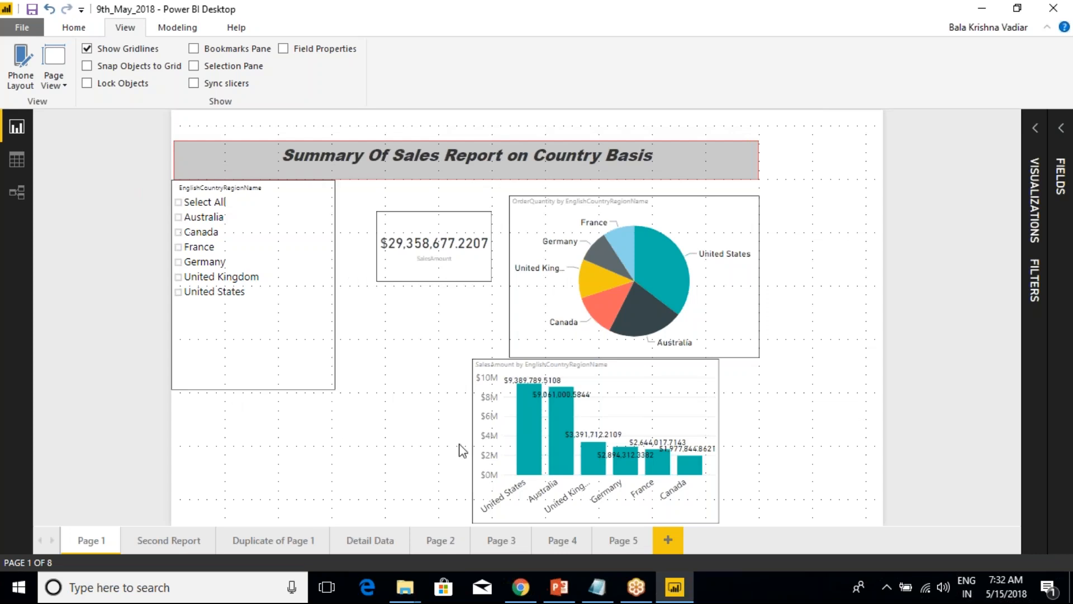
# Move the SalesAmount column chart right, lower its top edge, and widen it so its right edge aligns with the pie chart.
pyautogui.moveTo(491, 357); pyautogui.dragTo(518, 359)
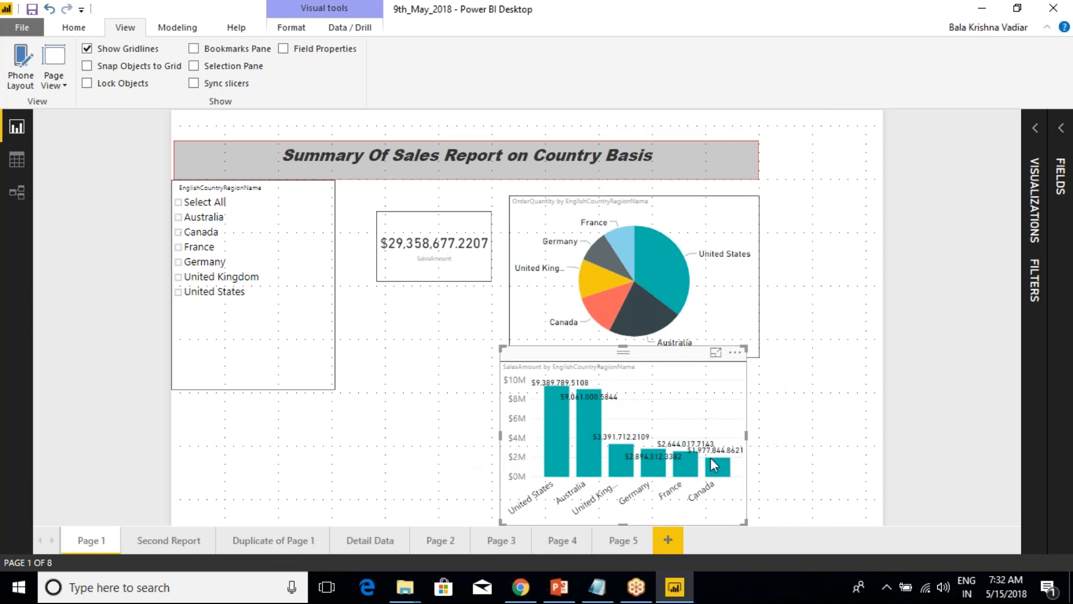
pyautogui.moveTo(625, 346); pyautogui.dragTo(650, 360)
pyautogui.click(770, 461)
pyautogui.click(722, 435)
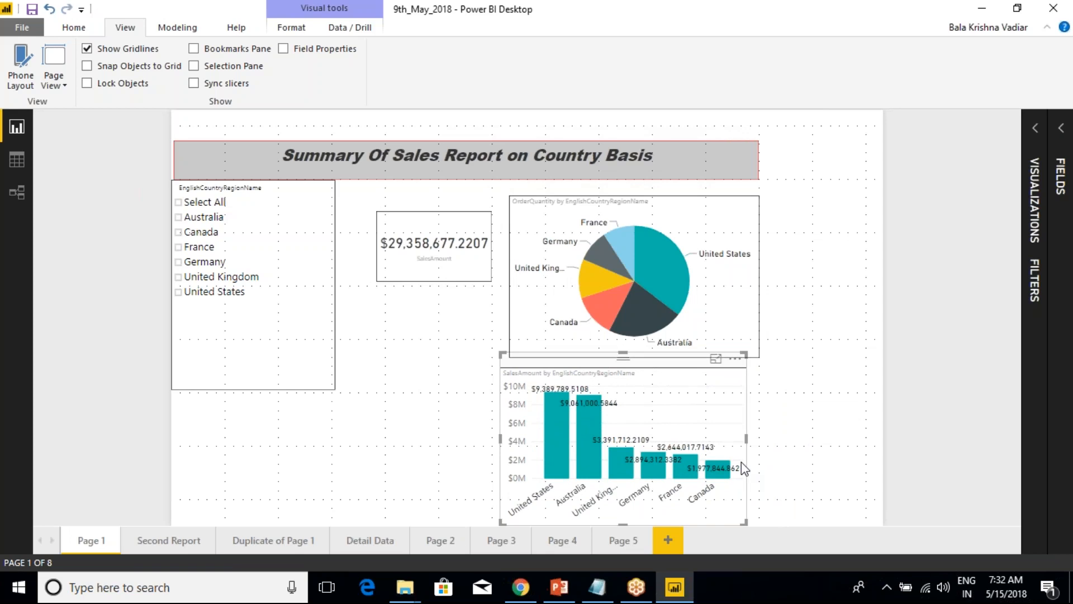
pyautogui.moveTo(747, 440); pyautogui.dragTo(760, 446)
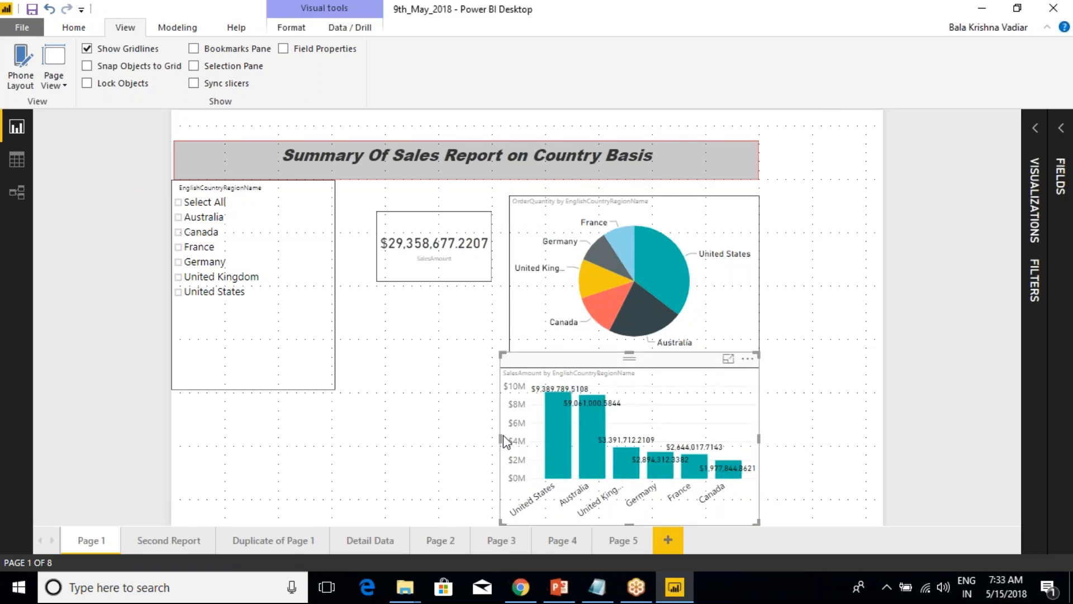
pyautogui.moveTo(503, 444)
pyautogui.mouseDown()
pyautogui.moveTo(514, 446)
pyautogui.moveTo(495, 446)
pyautogui.mouseUp()
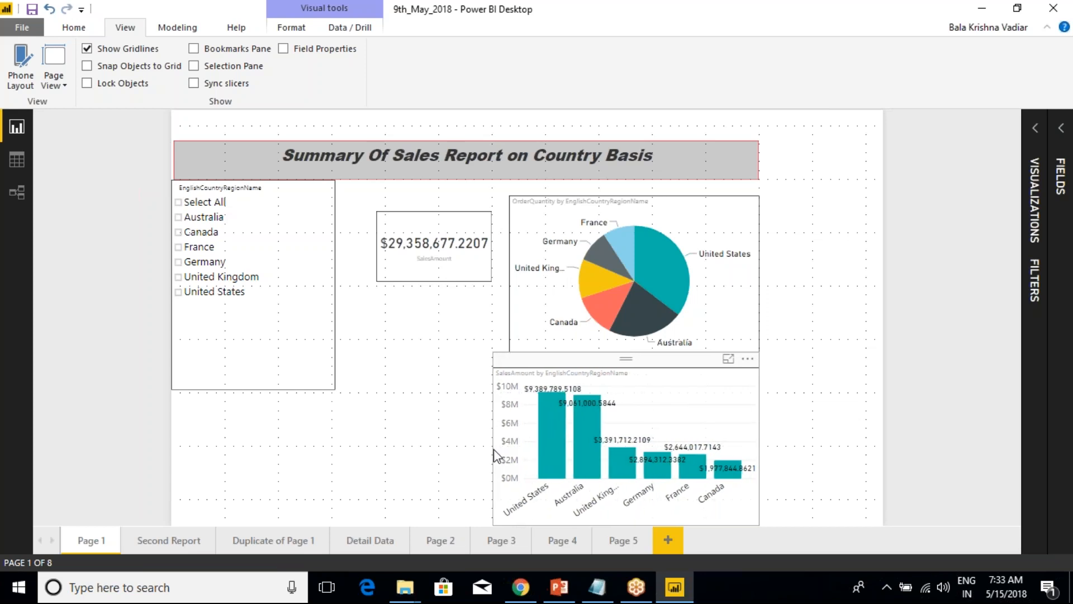
# Extend the pie chart's left edge to the SalesAmount card's right edge, nearly in line with the column chart below.
pyautogui.click(532, 316)
pyautogui.moveTo(511, 269); pyautogui.dragTo(492, 268)
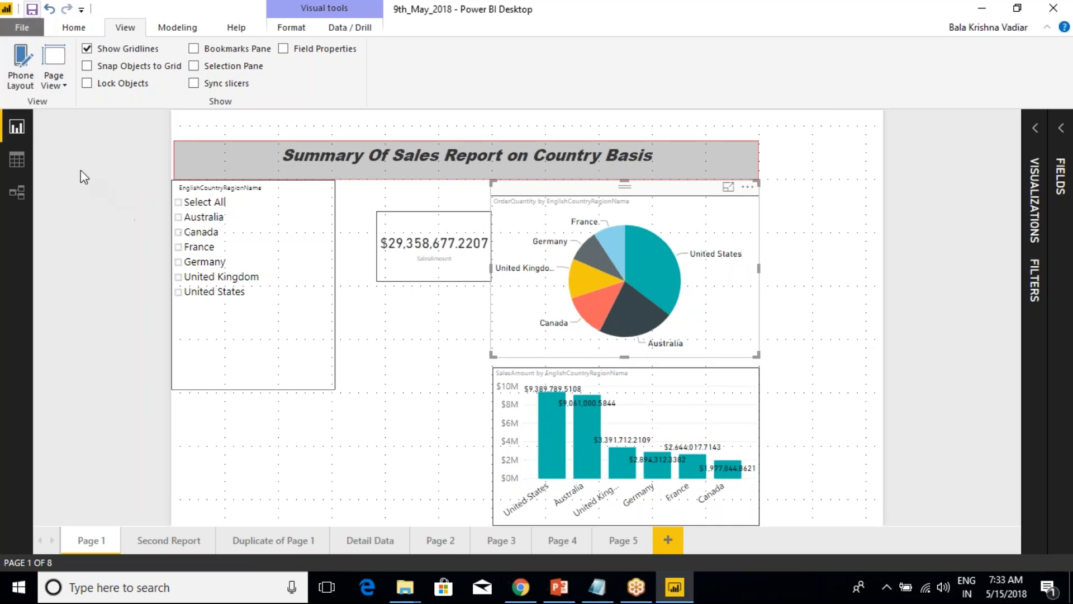
pyautogui.click(87, 65)
pyautogui.click(23, 82)
pyautogui.click(22, 72)
# On Duplicate of Page 1, move the SalesAmount card left and slightly down, the funnel chart left, and the donut chart slightly left and down.
pyautogui.click(271, 541)
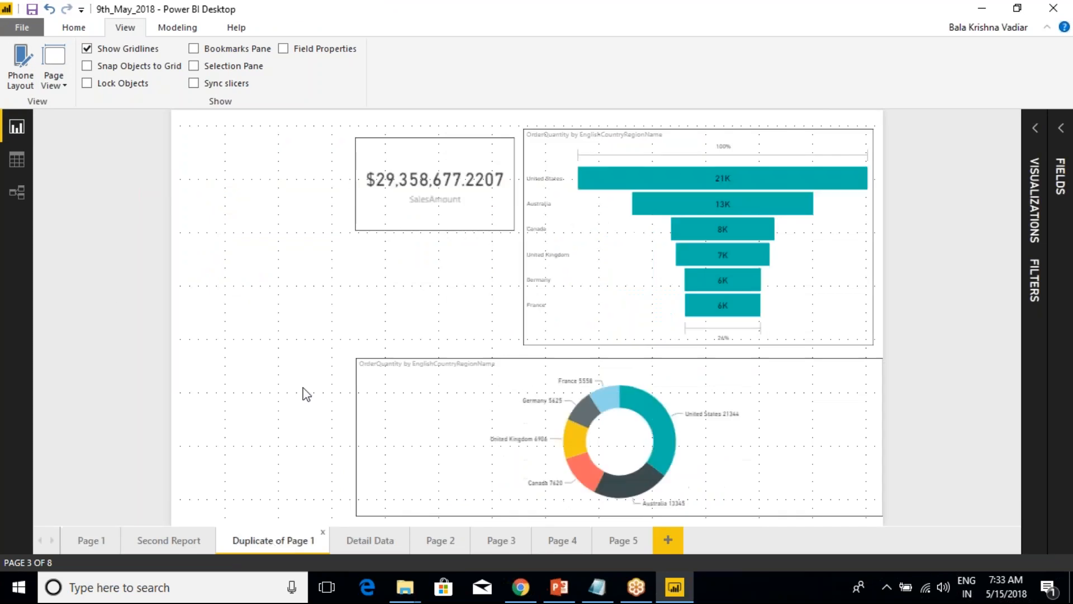
pyautogui.click(397, 140)
pyautogui.moveTo(397, 140); pyautogui.dragTo(265, 157)
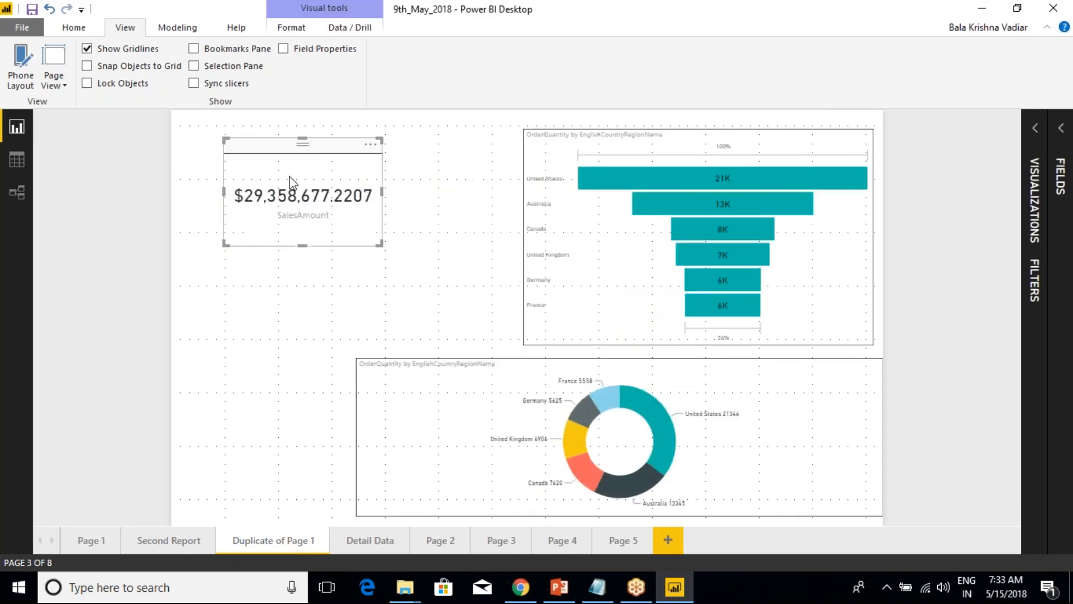
pyautogui.click(596, 145)
pyautogui.moveTo(596, 145); pyautogui.dragTo(497, 146)
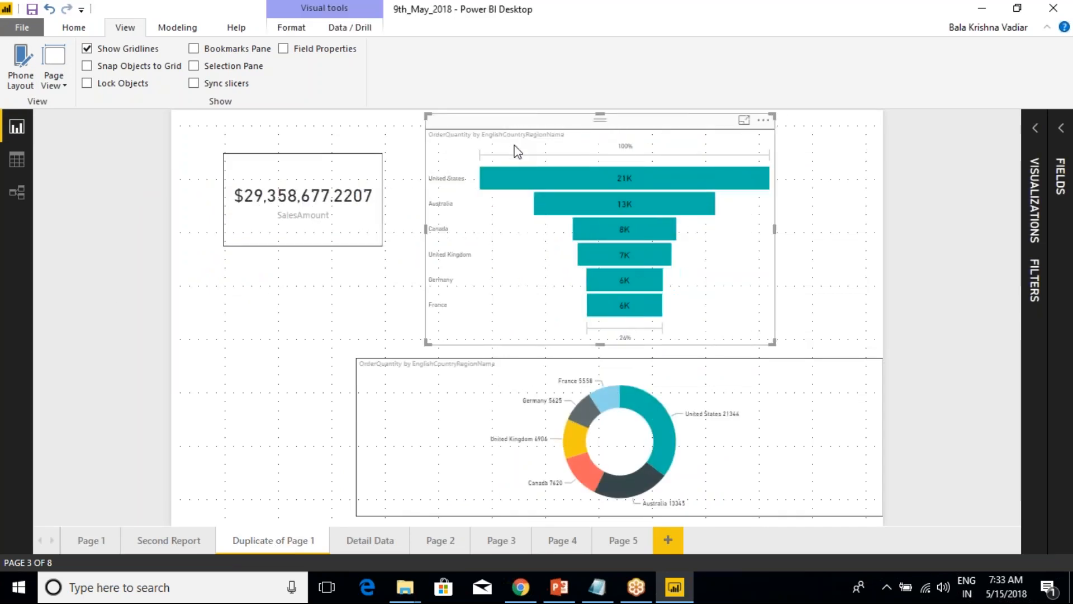
pyautogui.click(483, 374)
pyautogui.moveTo(483, 375)
pyautogui.mouseDown()
pyautogui.moveTo(317, 376)
pyautogui.moveTo(473, 379)
pyautogui.mouseUp()
# Return to Page 1 and turn on Lock Objects.
pyautogui.click(92, 548)
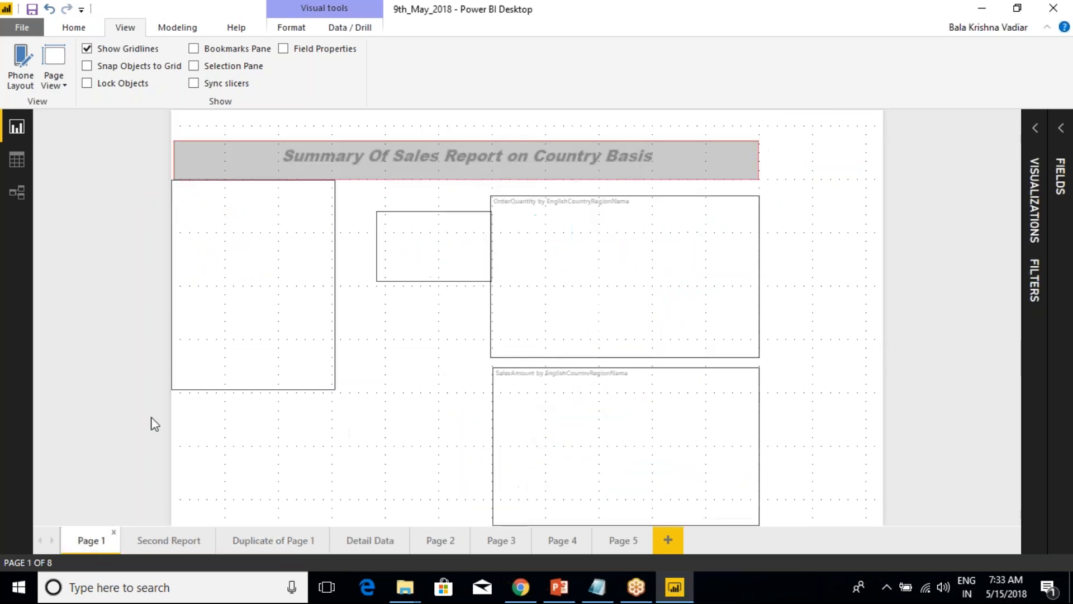
pyautogui.click(287, 211)
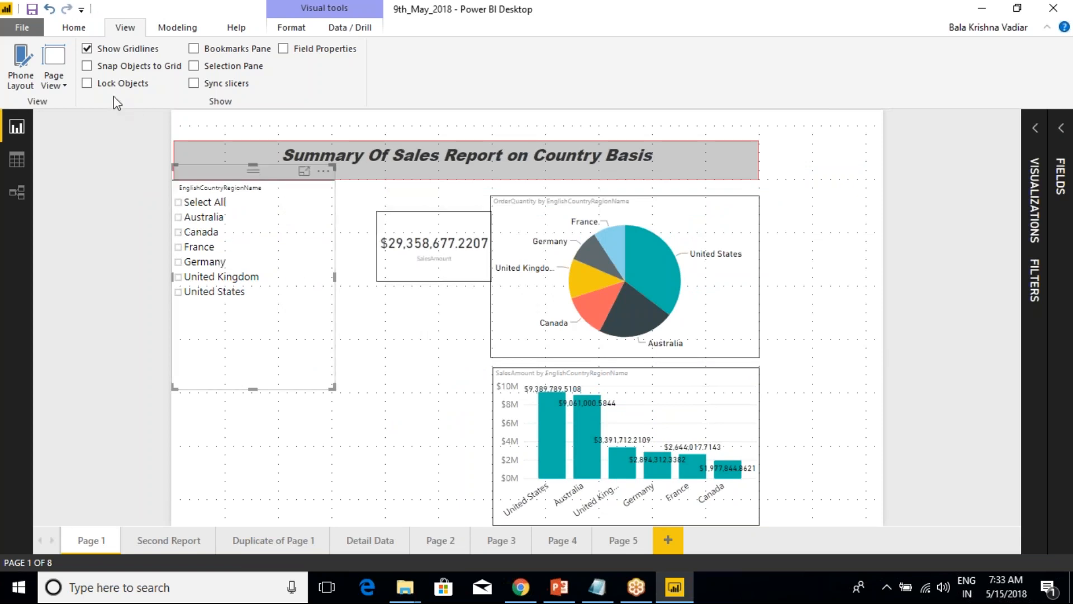
pyautogui.click(87, 83)
pyautogui.click(403, 364)
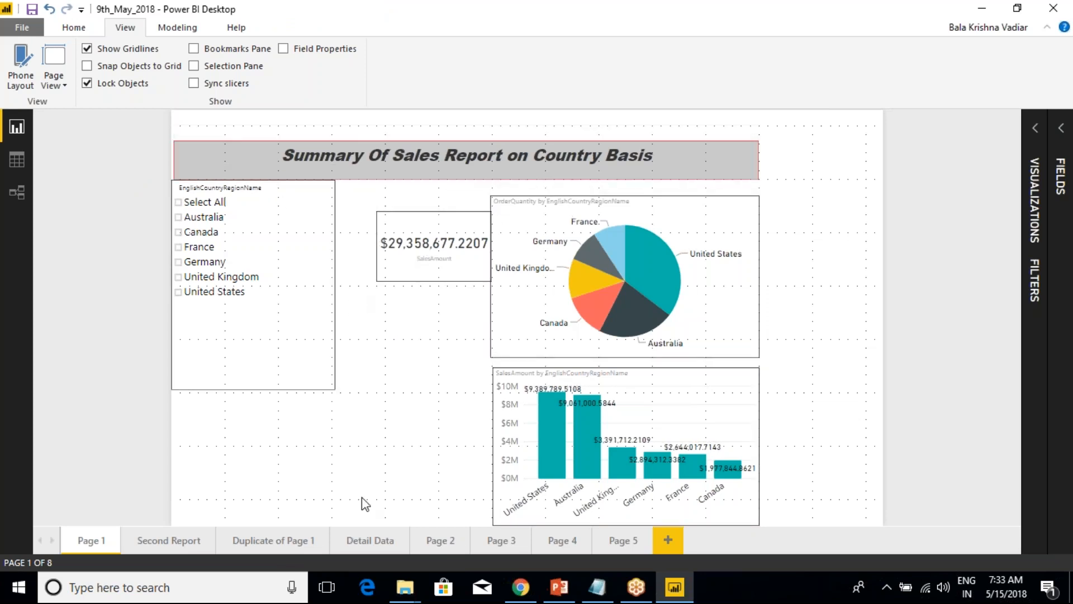
# On Duplicate of Page 1, unlock the objects, move the SalesAmount card slightly up and left, and lock them again.
pyautogui.click(282, 541)
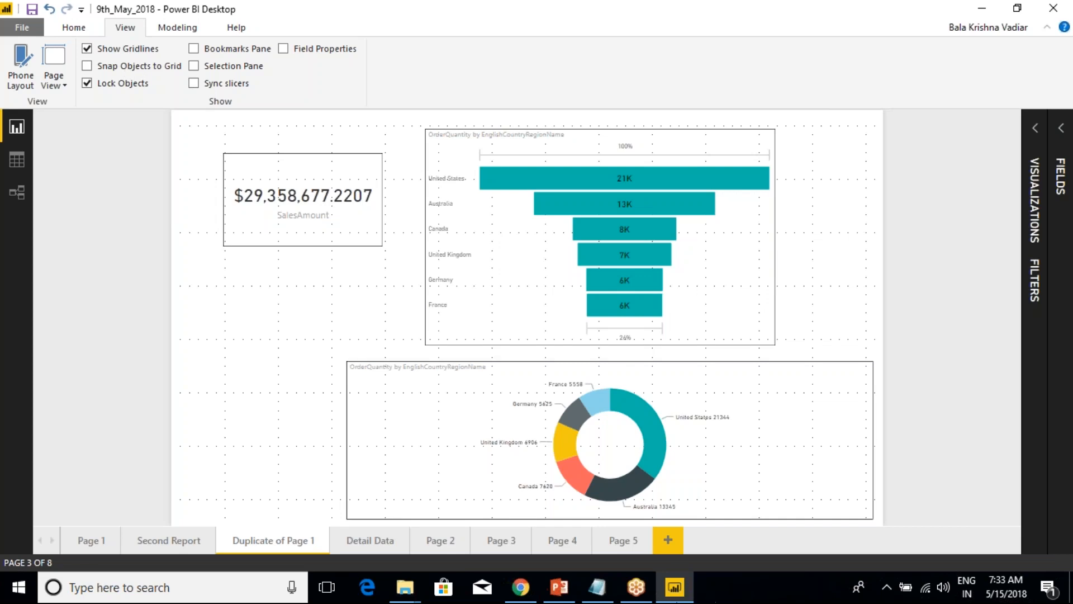
pyautogui.click(321, 154)
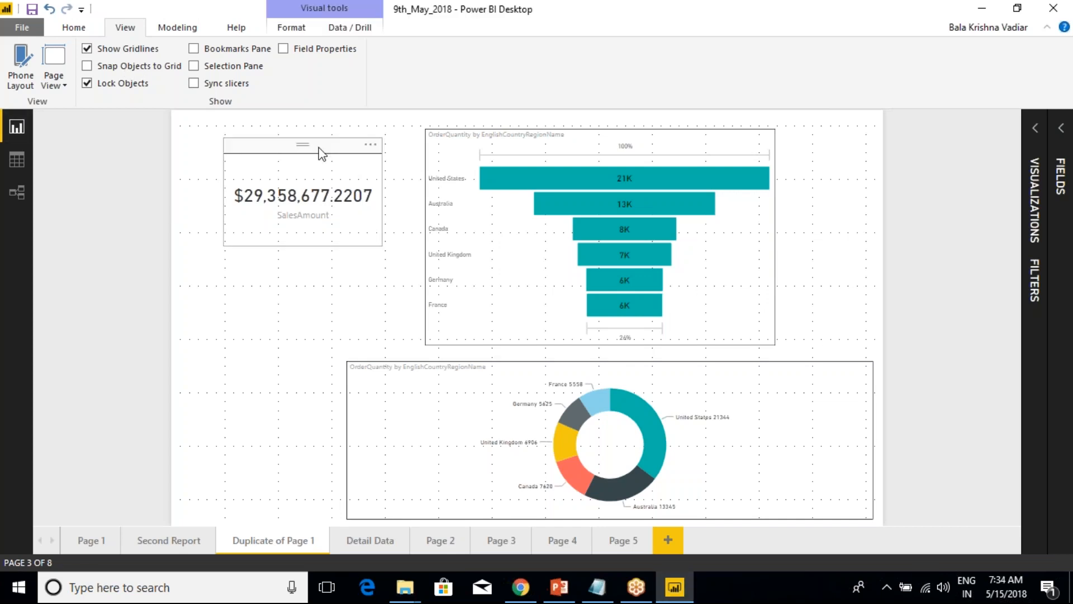
pyautogui.click(87, 84)
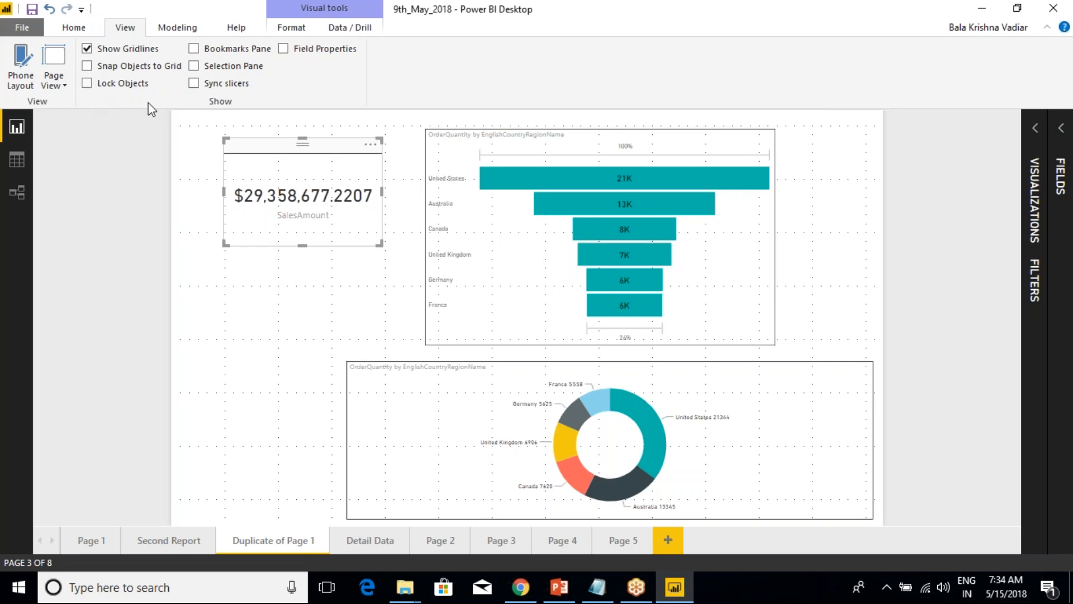
pyautogui.moveTo(247, 143)
pyautogui.mouseDown()
pyautogui.moveTo(229, 258)
pyautogui.moveTo(240, 139)
pyautogui.mouseUp()
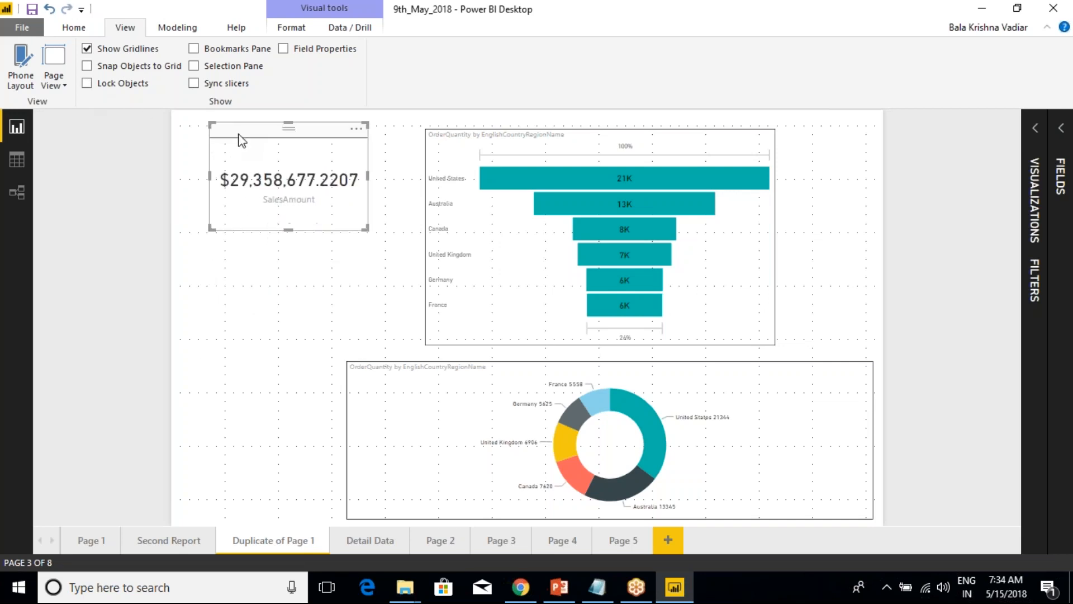
pyautogui.click(88, 84)
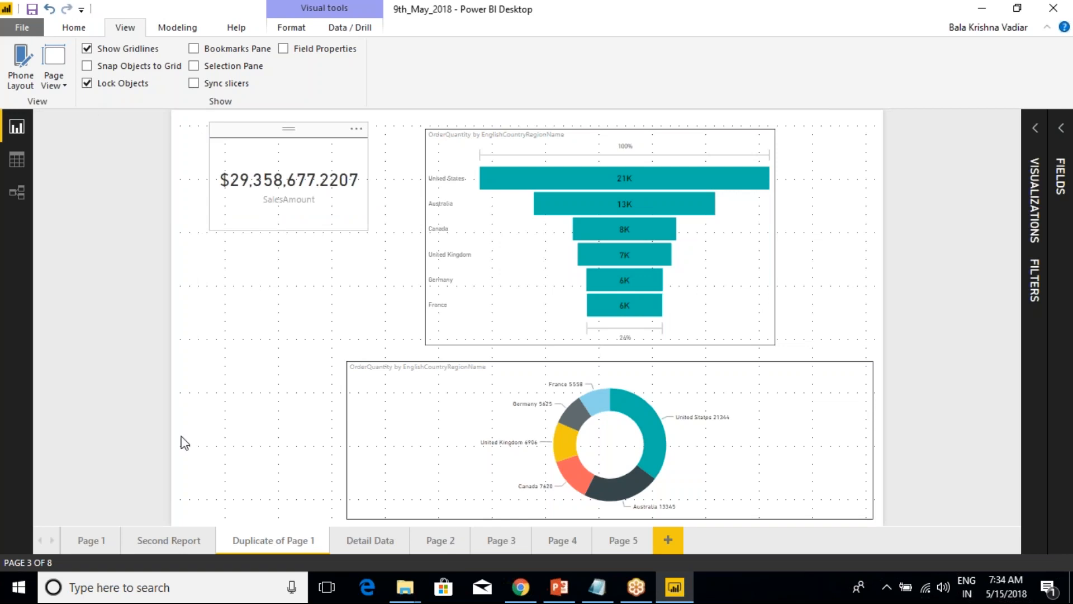
# On Page 1, unlock the objects, shift the SalesAmount card left and slightly up beside the country slicer, and lock them again.
pyautogui.click(91, 540)
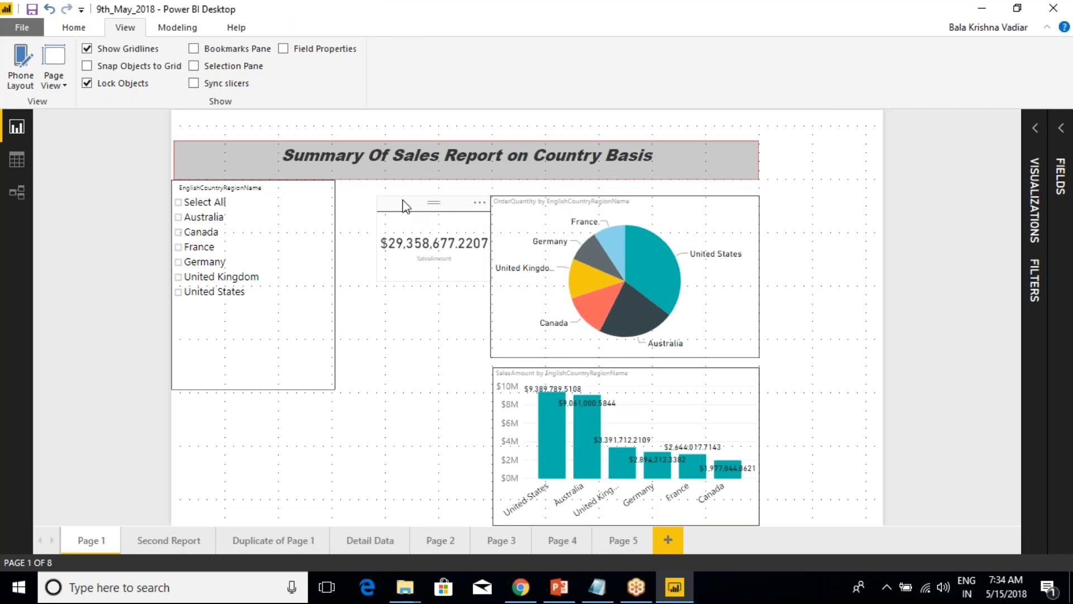
pyautogui.click(430, 226)
pyautogui.click(372, 199)
pyautogui.click(87, 83)
pyautogui.moveTo(414, 232); pyautogui.dragTo(382, 217)
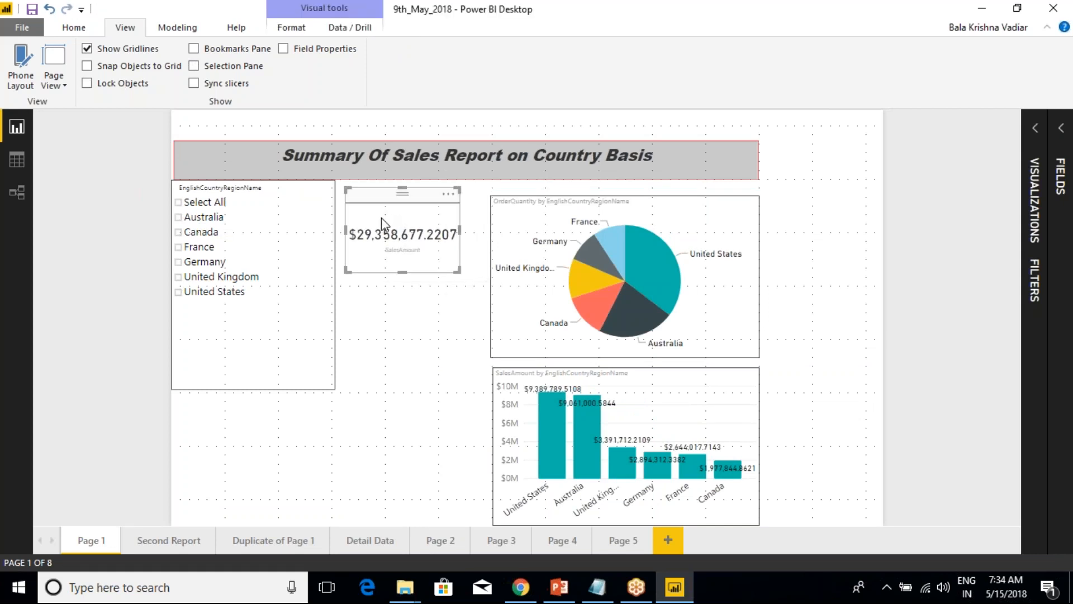
pyautogui.click(119, 90)
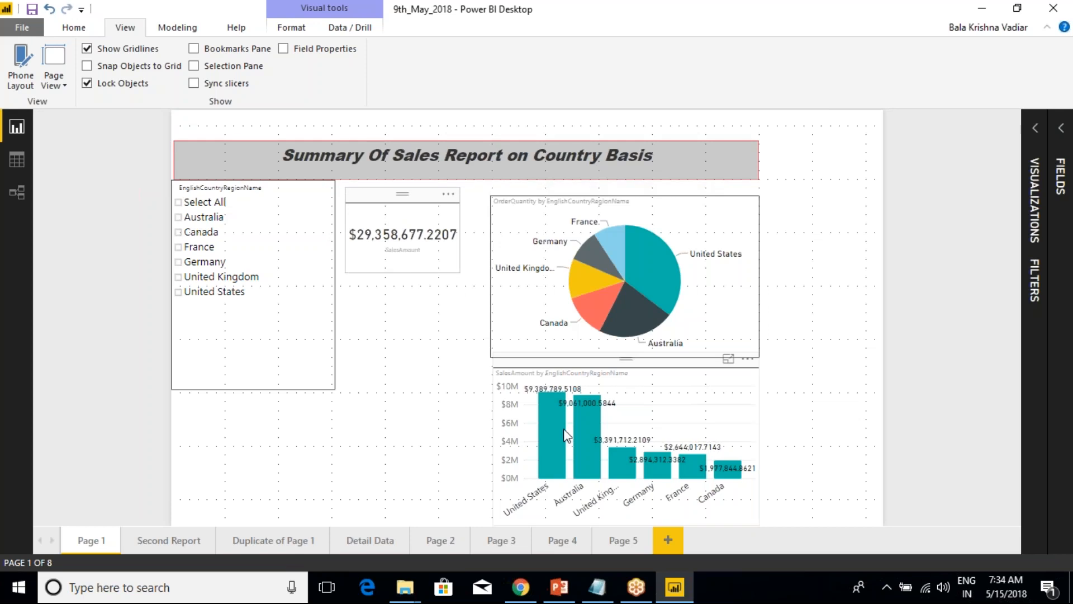
# Look through the Detail Data, Page 3 and Page 4 report pages to review their visuals.
pyautogui.moveTo(612, 268)
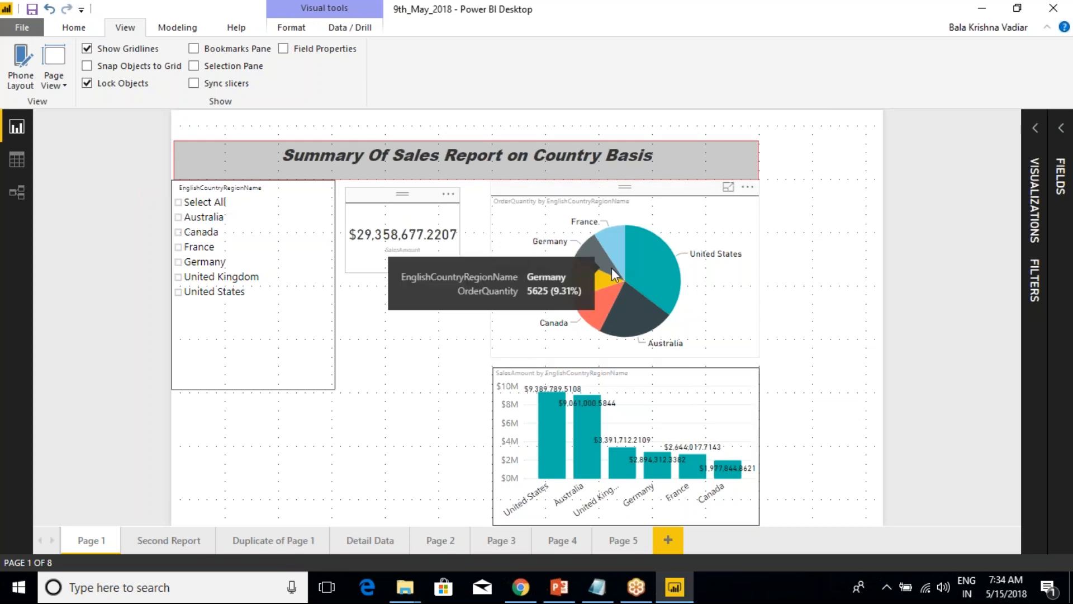
pyautogui.click(365, 542)
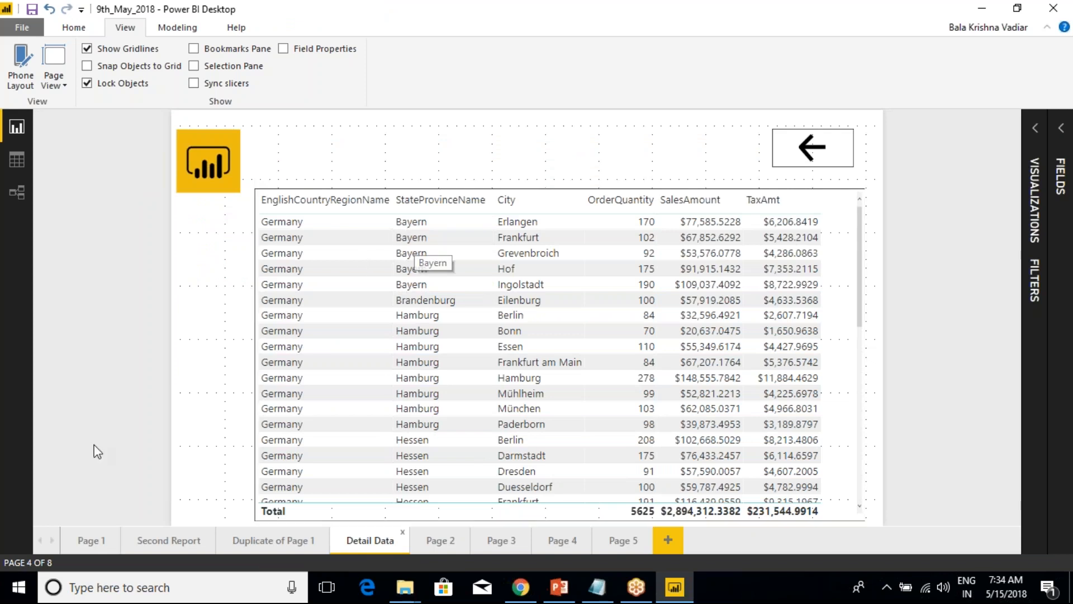
pyautogui.click(84, 541)
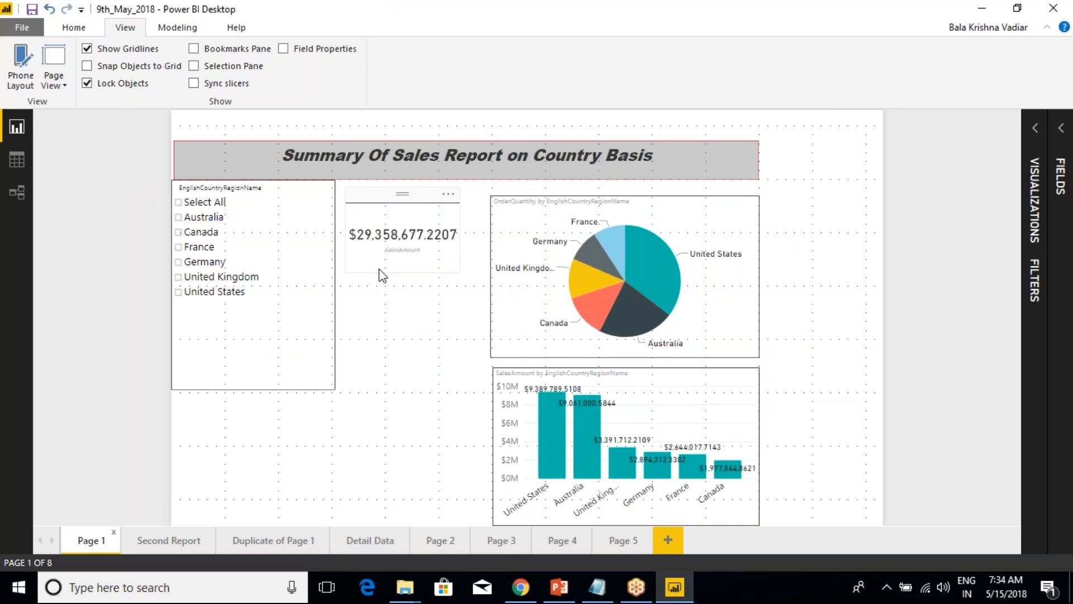
pyautogui.click(366, 543)
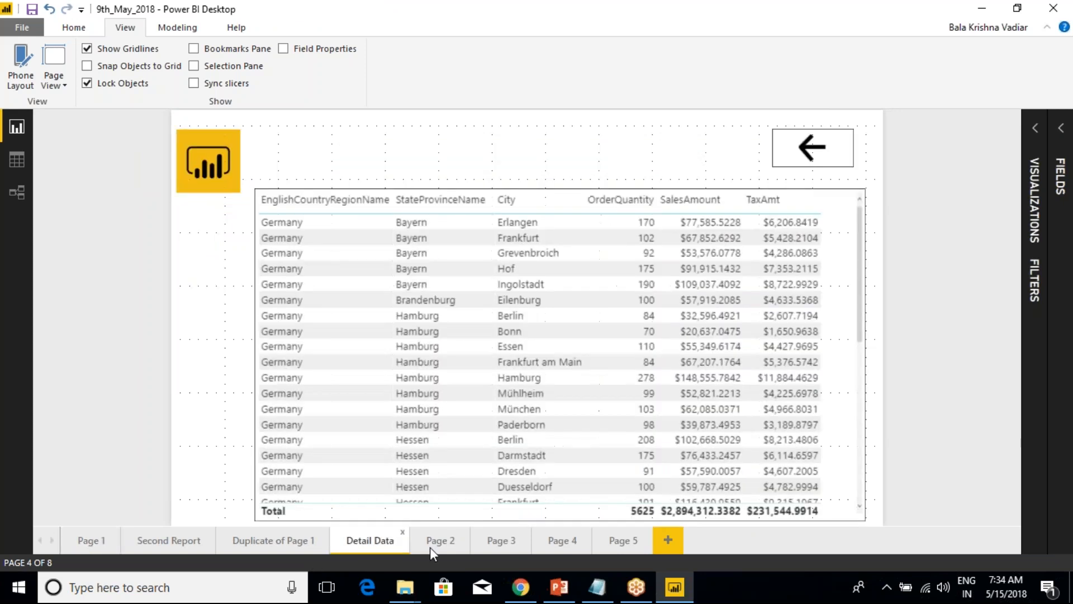
pyautogui.click(506, 547)
pyautogui.click(566, 545)
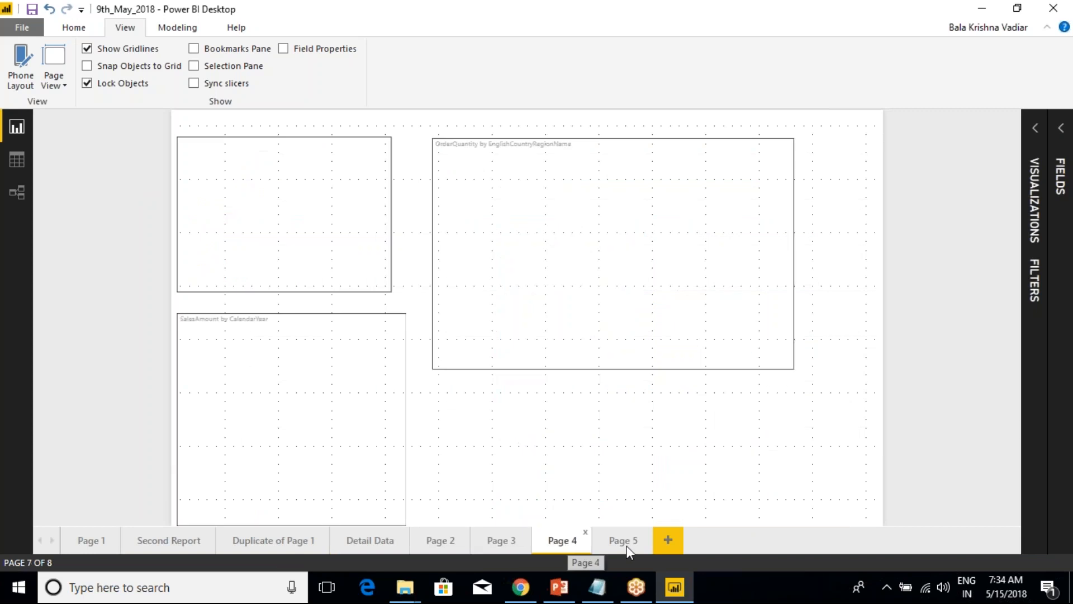
# Return to Page 1 and show the Bookmarks pane.
pyautogui.click(89, 542)
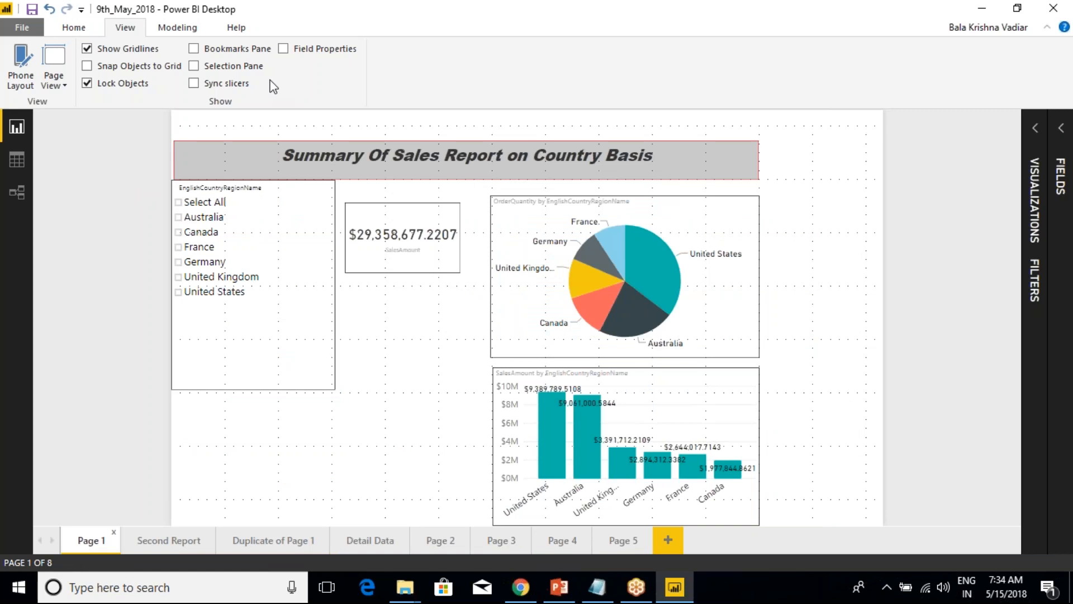
pyautogui.click(207, 51)
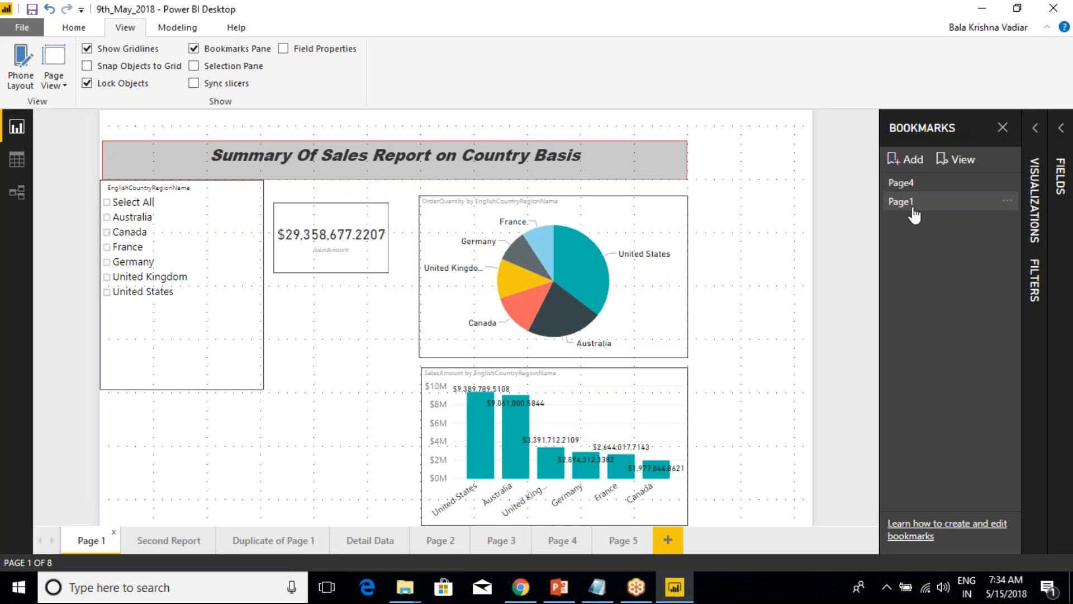
pyautogui.click(906, 159)
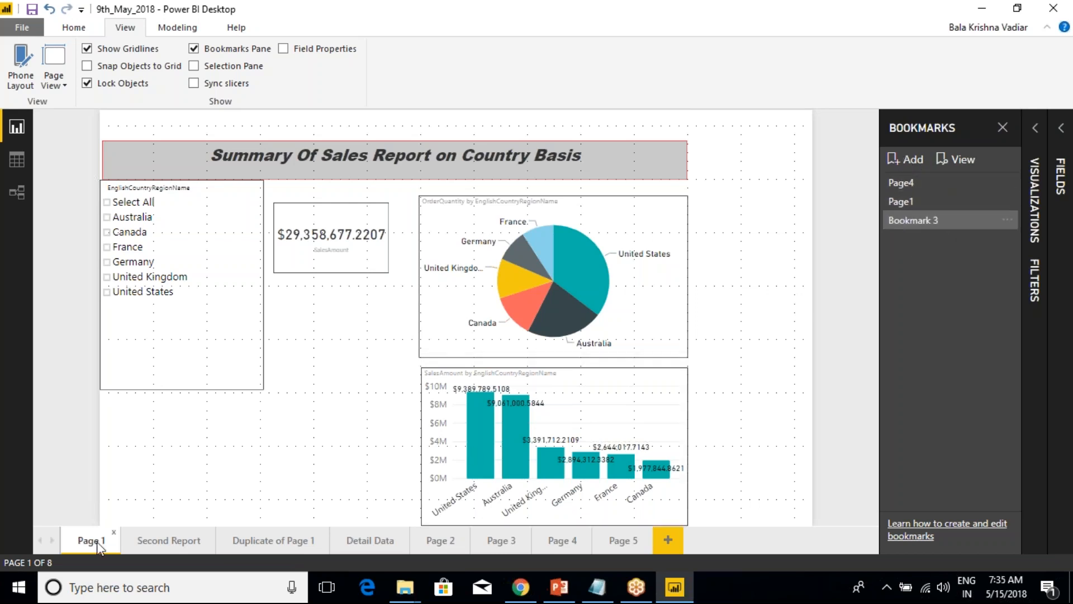
pyautogui.click(1008, 219)
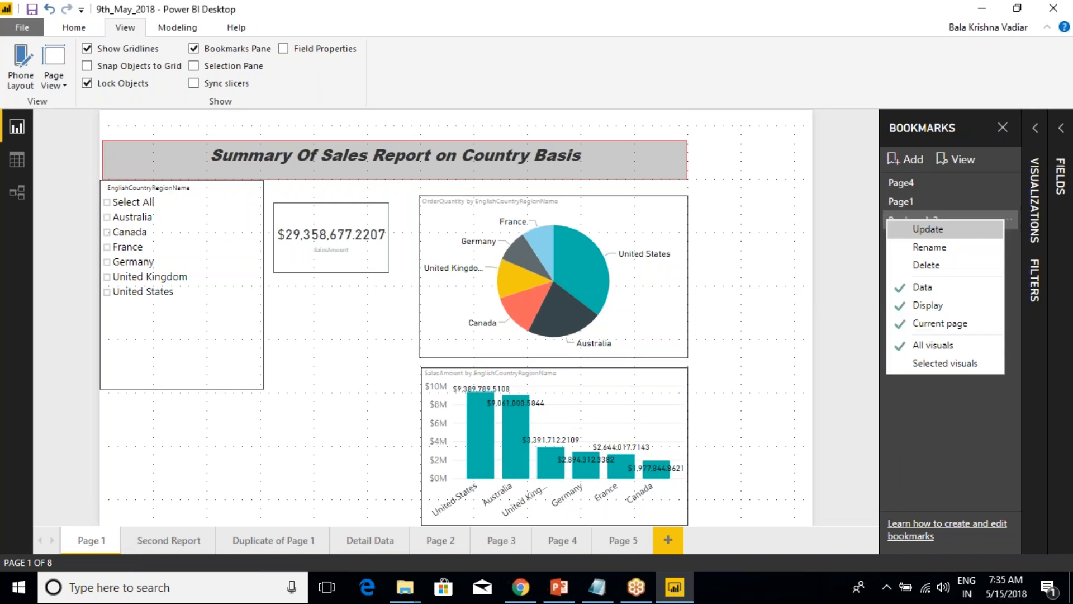
pyautogui.click(928, 266)
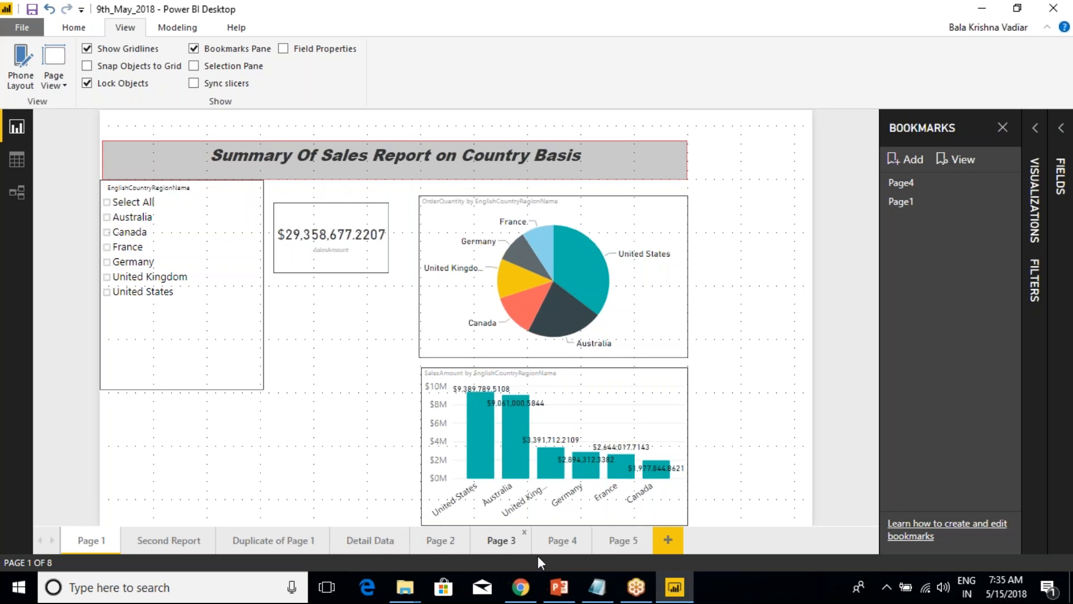
# Add a bookmark for Page 3 and name it Page3.
pyautogui.click(492, 541)
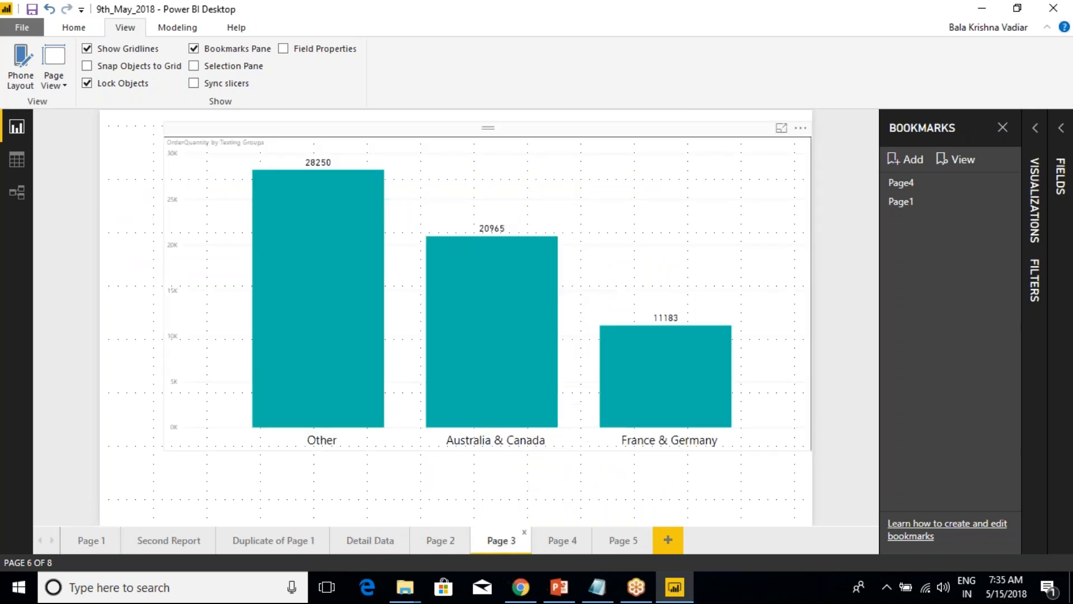
pyautogui.click(911, 159)
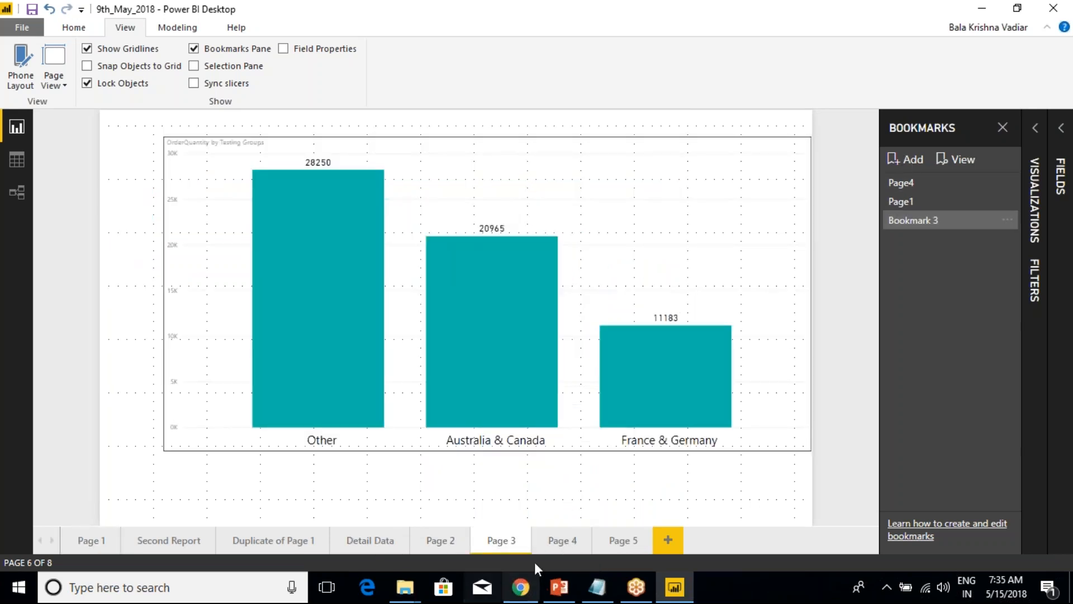
pyautogui.click(1008, 220)
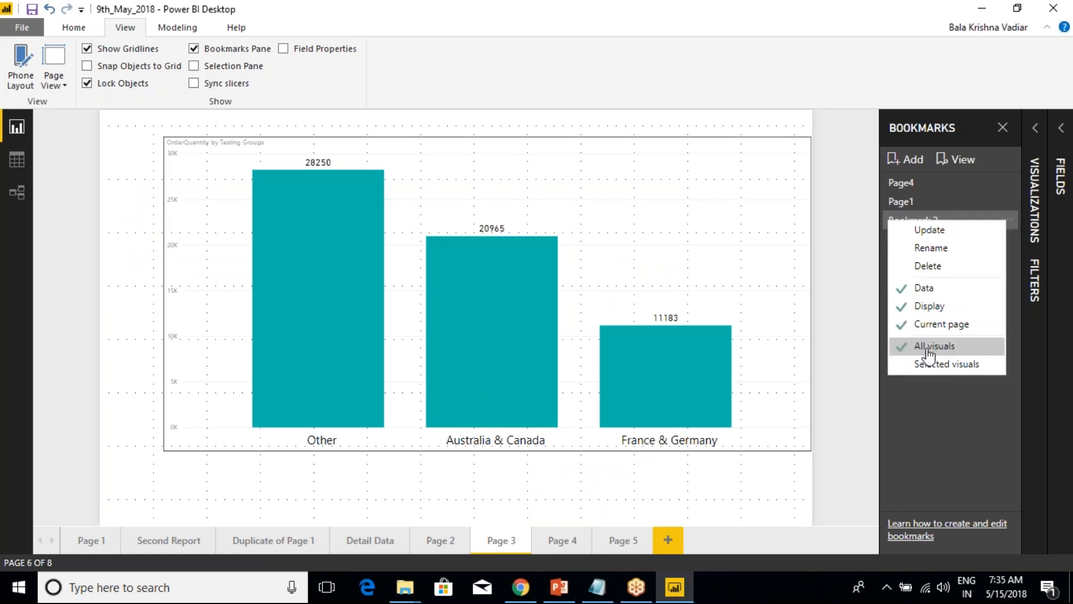
pyautogui.click(931, 247)
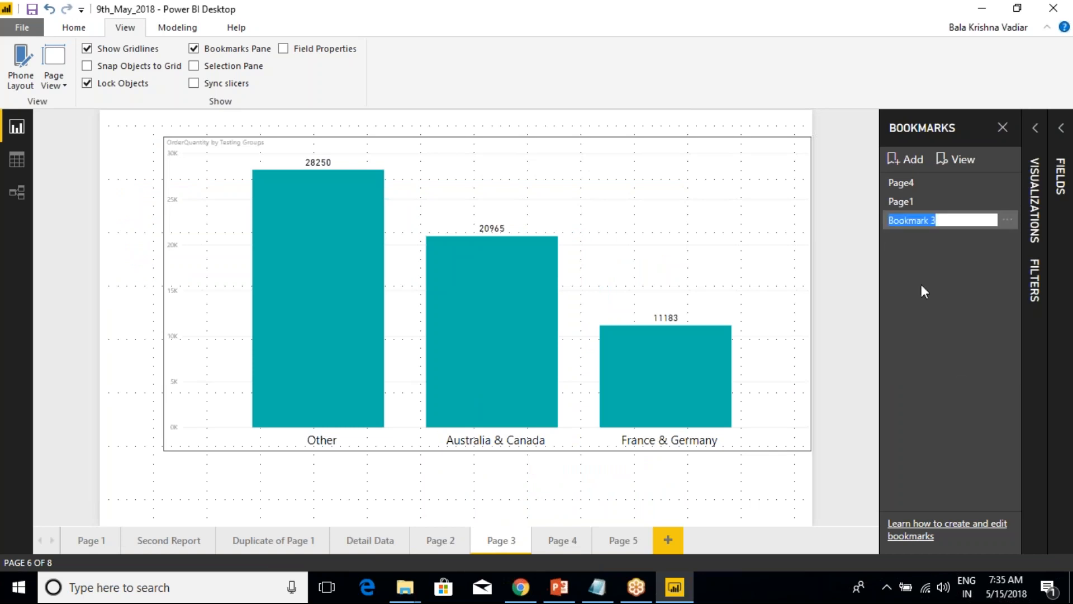
pyautogui.write('Page3')
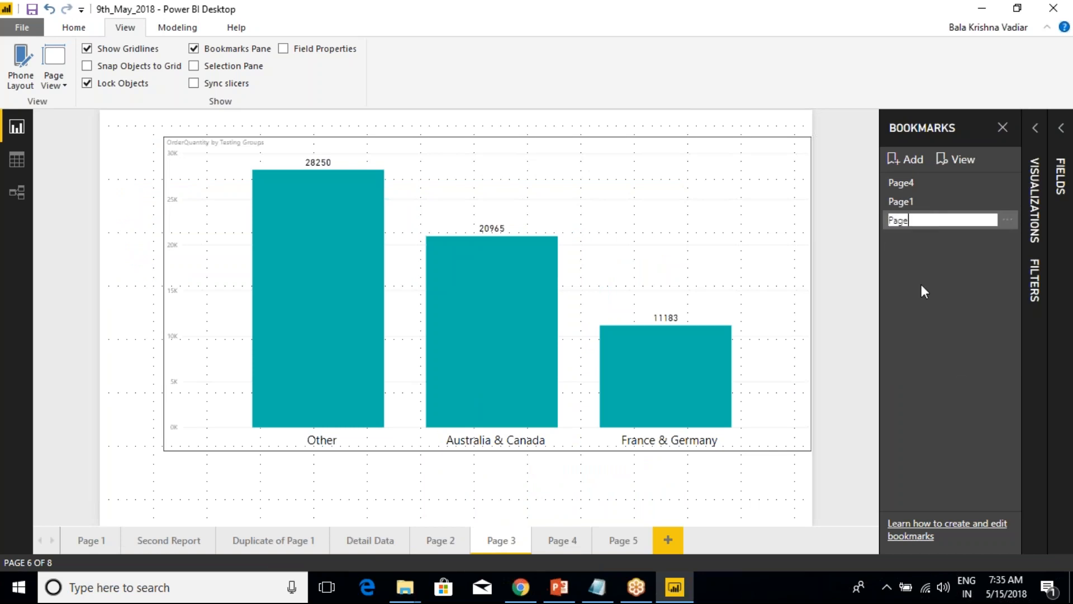
pyautogui.click(826, 194)
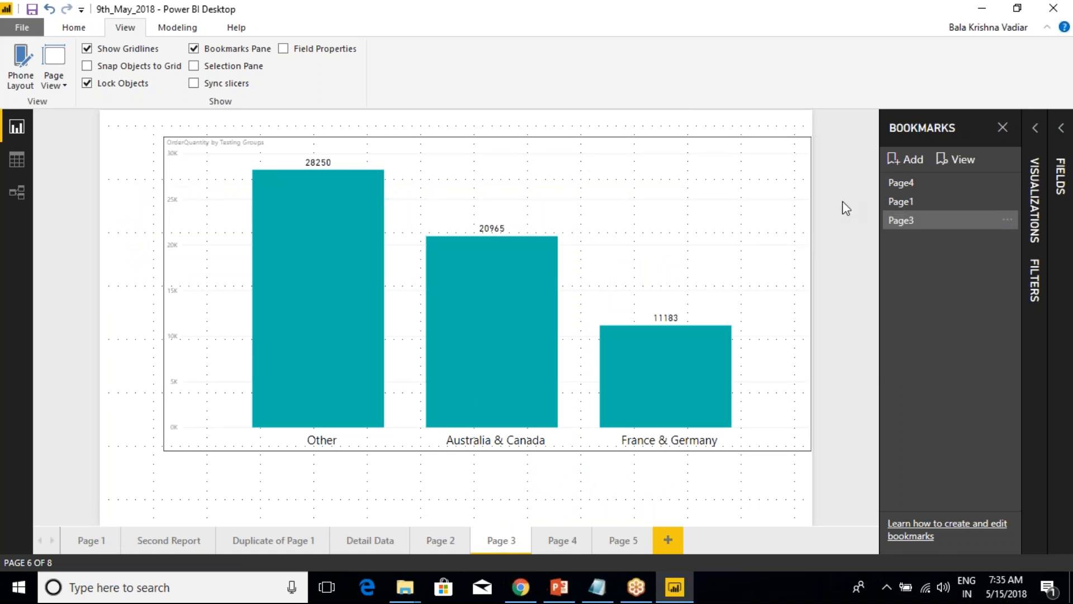
# Check the data point options of the Page 3 column chart and highlight its Other column.
pyautogui.click(463, 149)
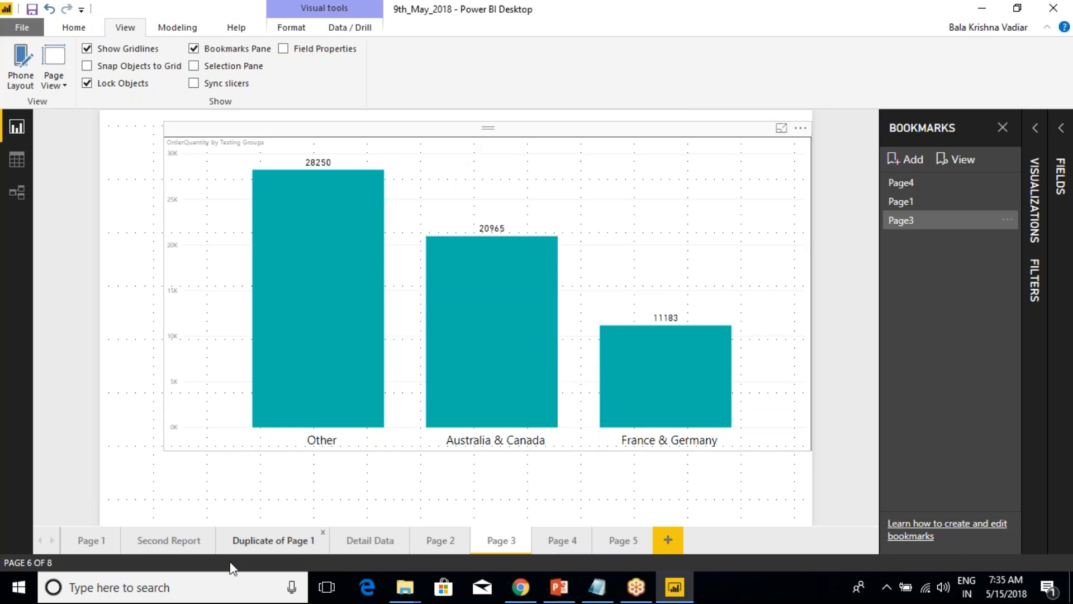
pyautogui.rightClick(302, 246)
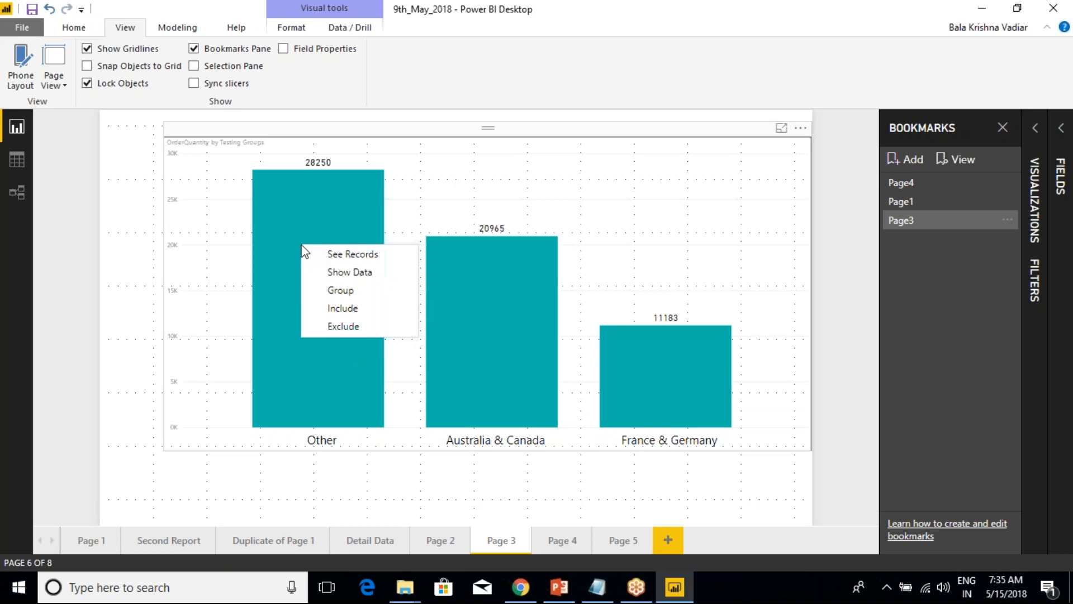
pyautogui.click(483, 363)
pyautogui.click(326, 302)
pyautogui.click(519, 316)
pyautogui.click(325, 282)
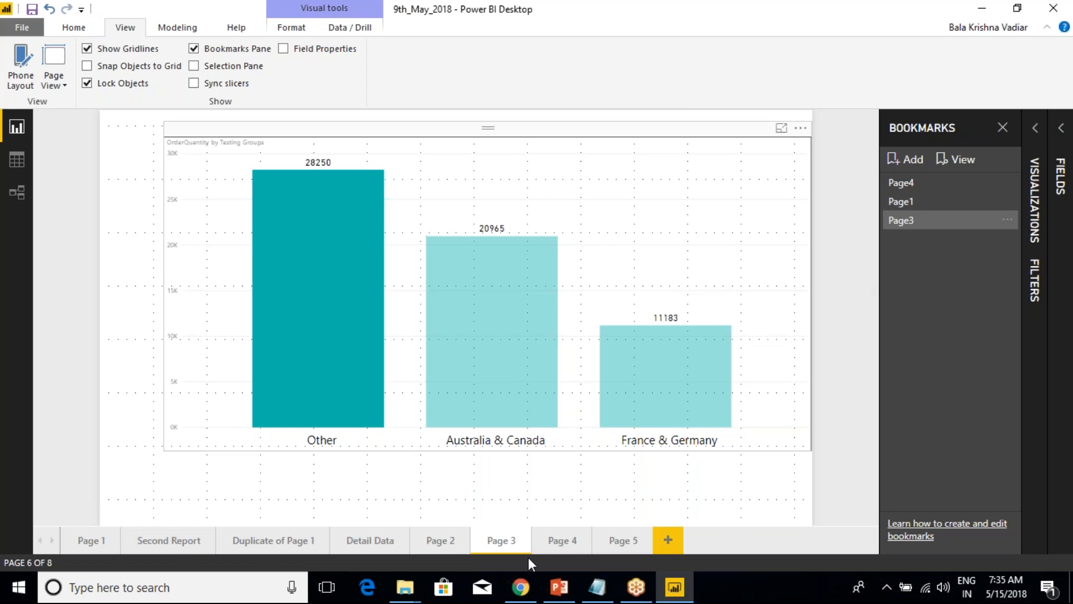
# View Page 2, and go on to the order quantity chart on Page 5.
pyautogui.click(435, 540)
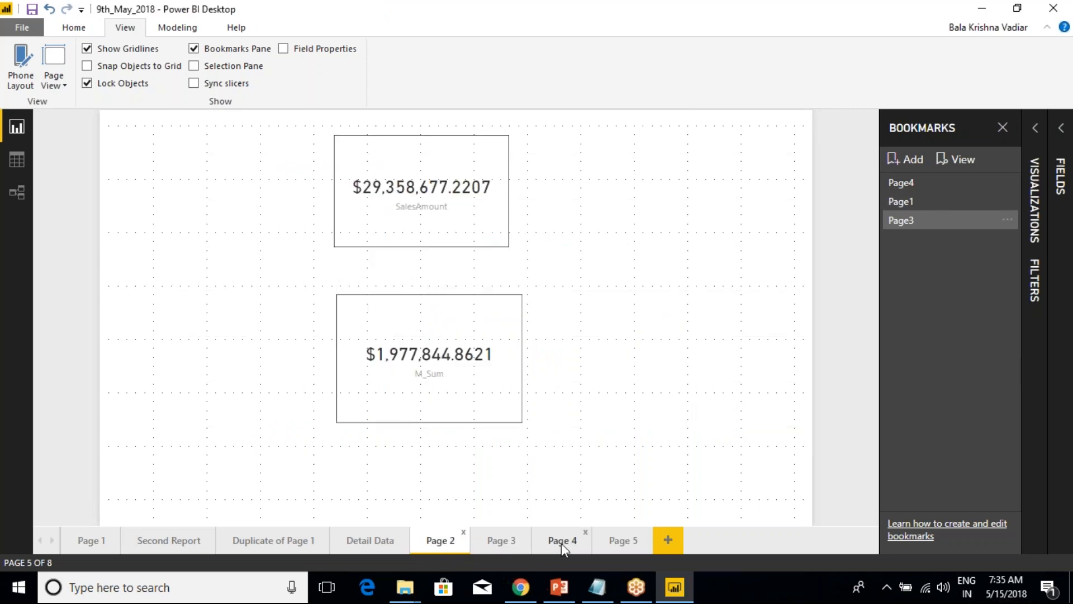
pyautogui.click(612, 542)
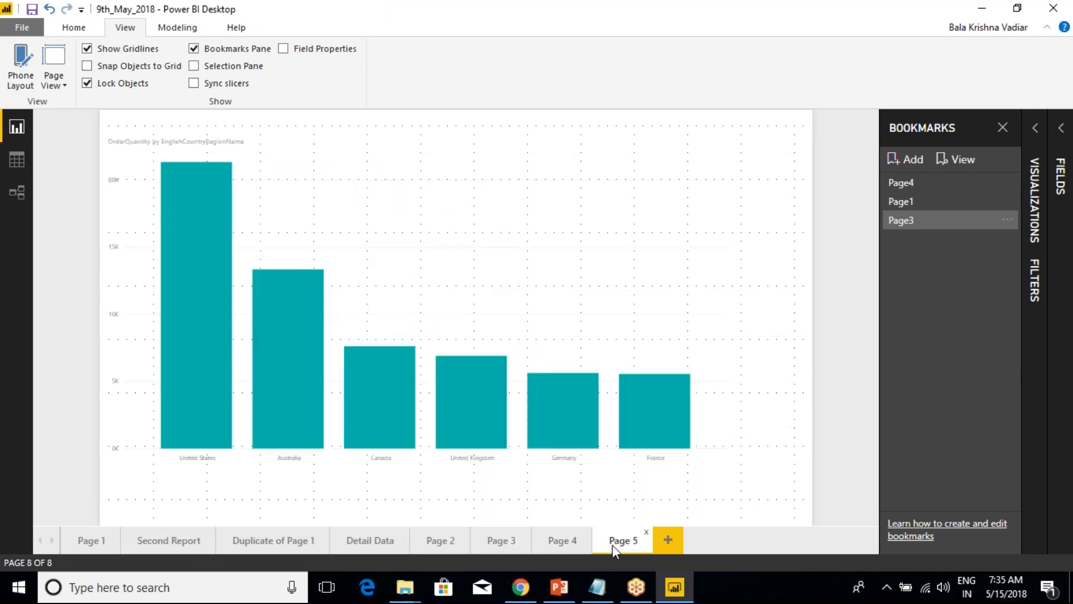
# Highlight individual country columns in the Page 5 order quantity chart, finishing with the United States column.
pyautogui.click(423, 230)
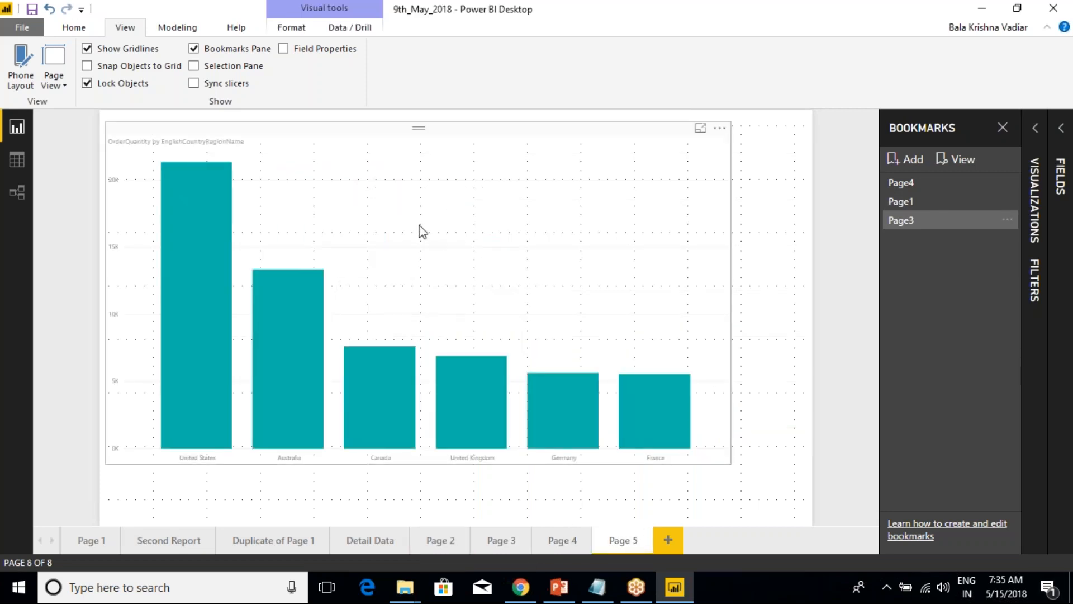
pyautogui.click(280, 285)
pyautogui.click(218, 292)
pyautogui.click(300, 290)
pyautogui.click(173, 210)
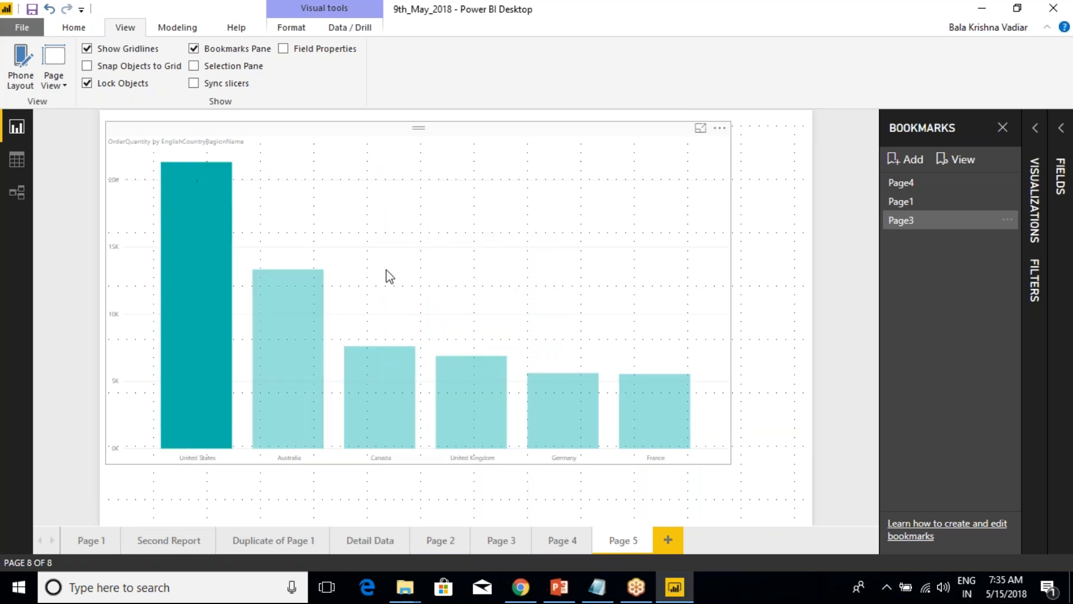
pyautogui.click(298, 378)
pyautogui.click(189, 342)
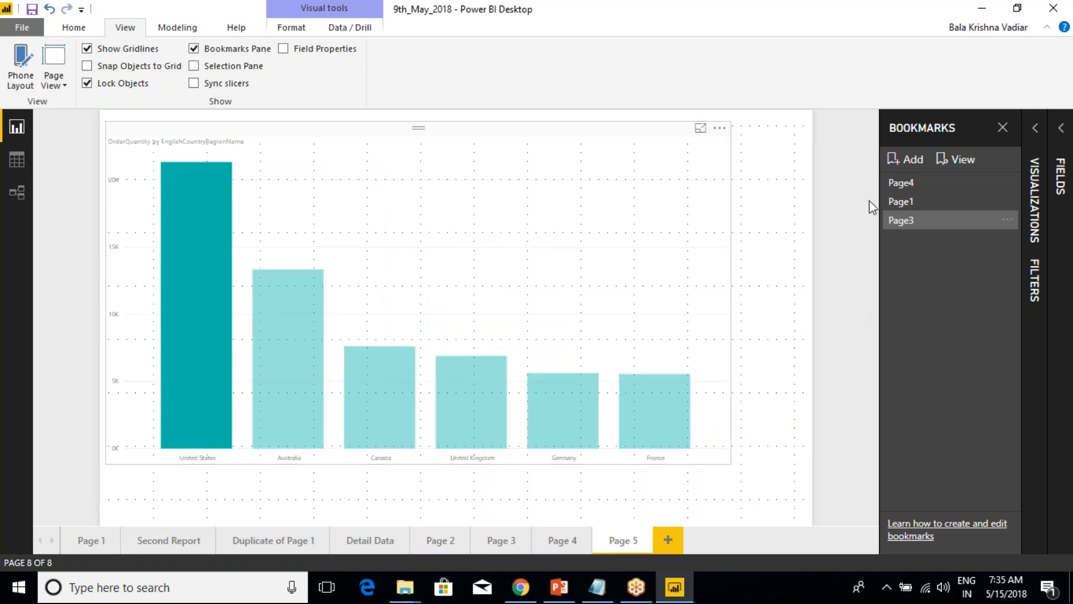
# Go to the Detail Data page and hide the Bookmarks pane.
pyautogui.click(395, 539)
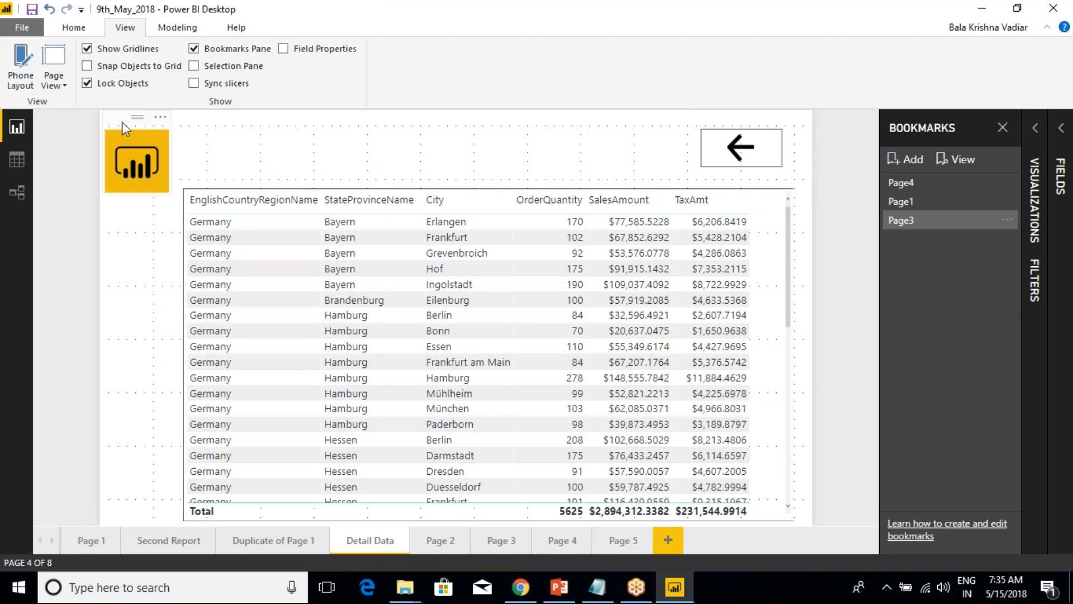
pyautogui.click(122, 124)
pyautogui.click(714, 134)
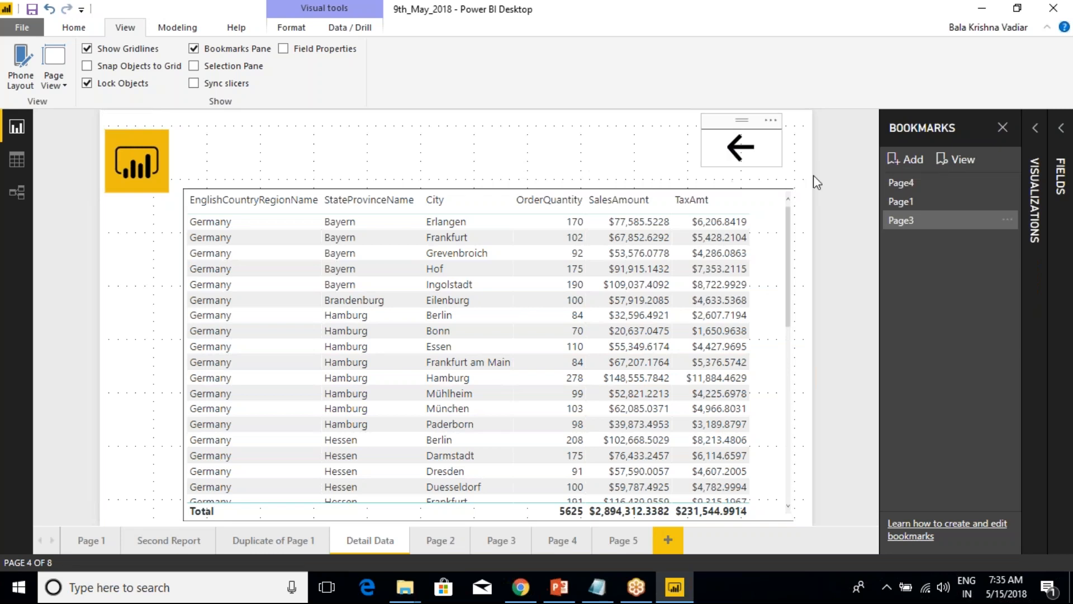
pyautogui.click(194, 50)
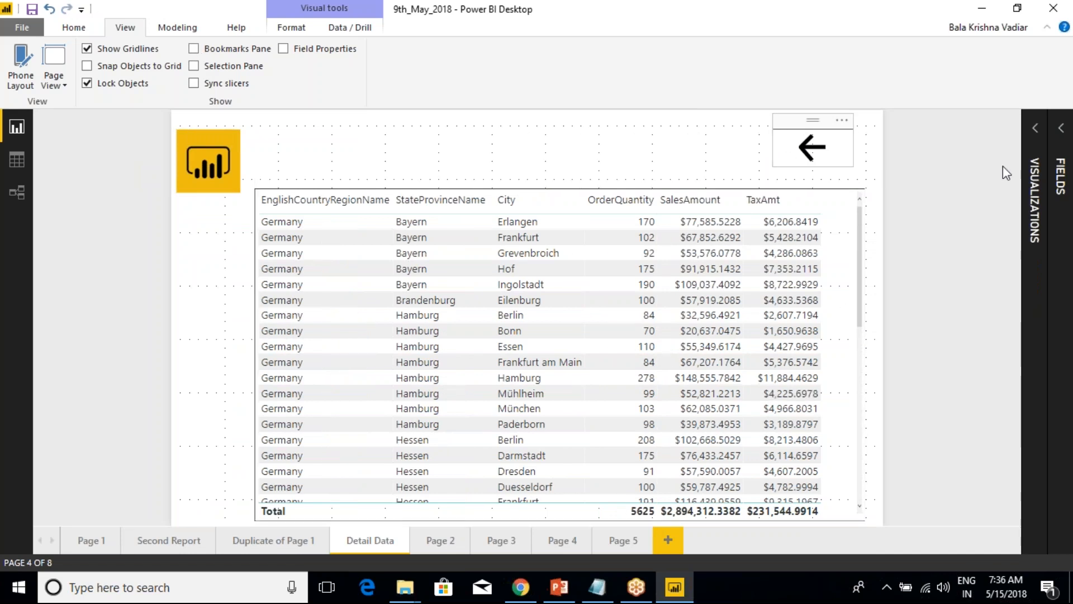
# Expand the Visualizations pane and examine the Action settings of the back arrow button and the logo image.
pyautogui.click(1036, 132)
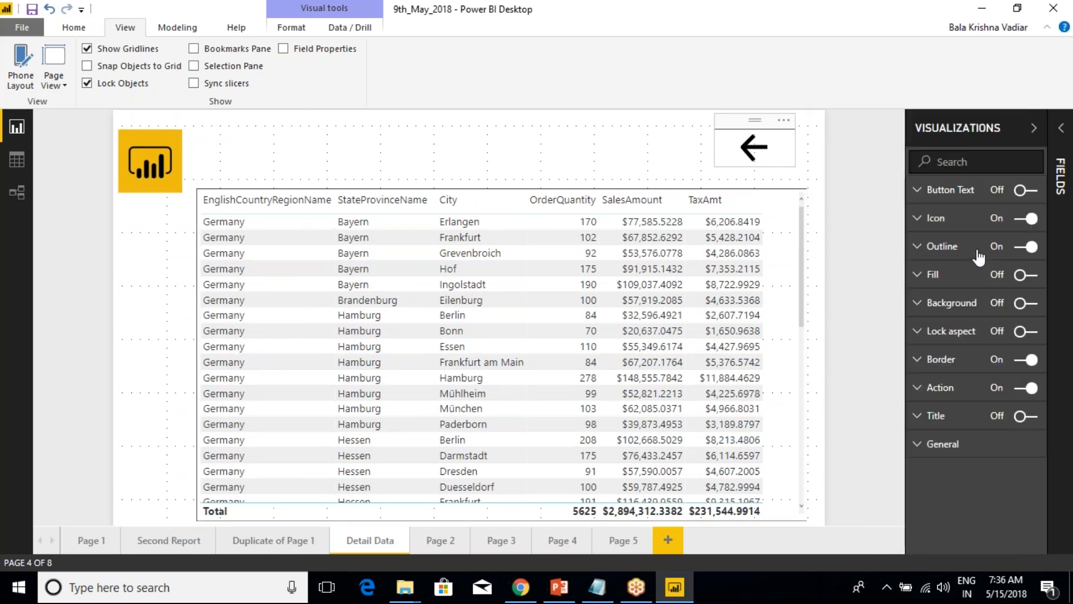
pyautogui.click(928, 391)
pyautogui.click(1007, 426)
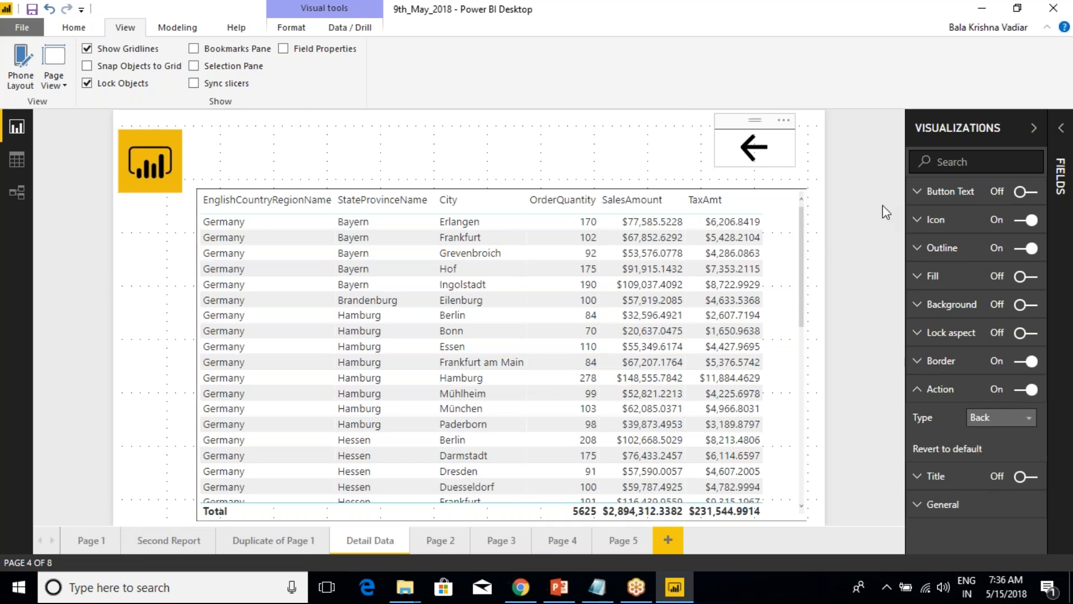
pyautogui.click(214, 190)
pyautogui.click(132, 139)
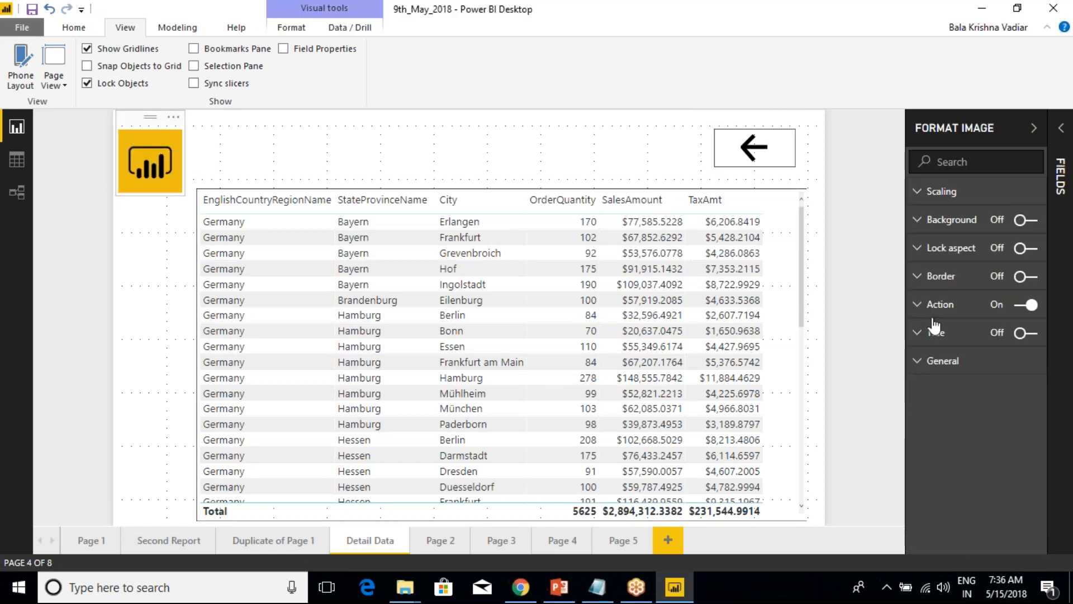
pyautogui.click(919, 308)
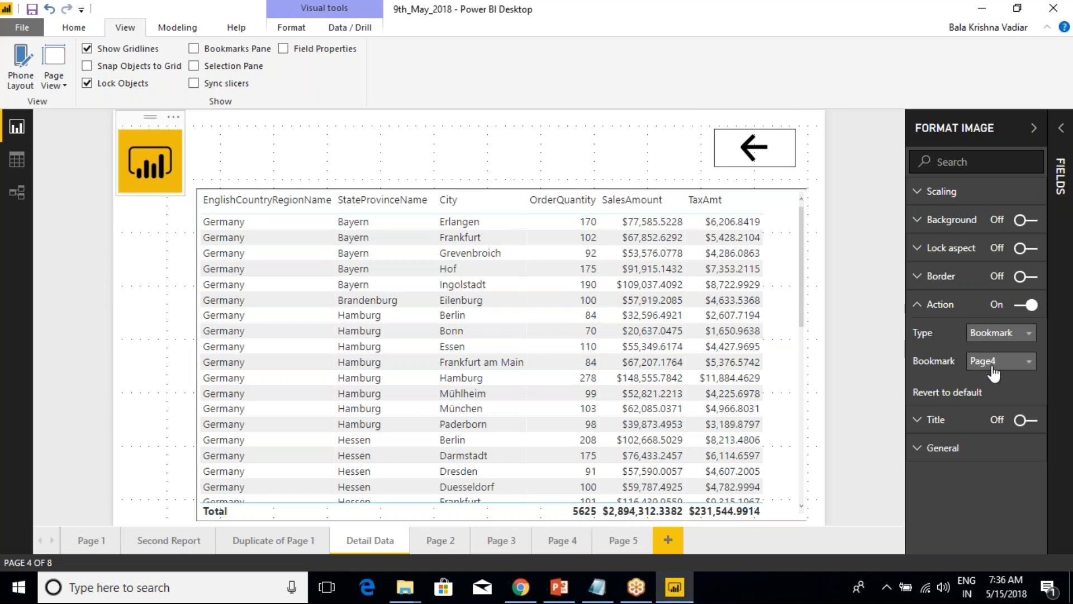
pyautogui.click(385, 147)
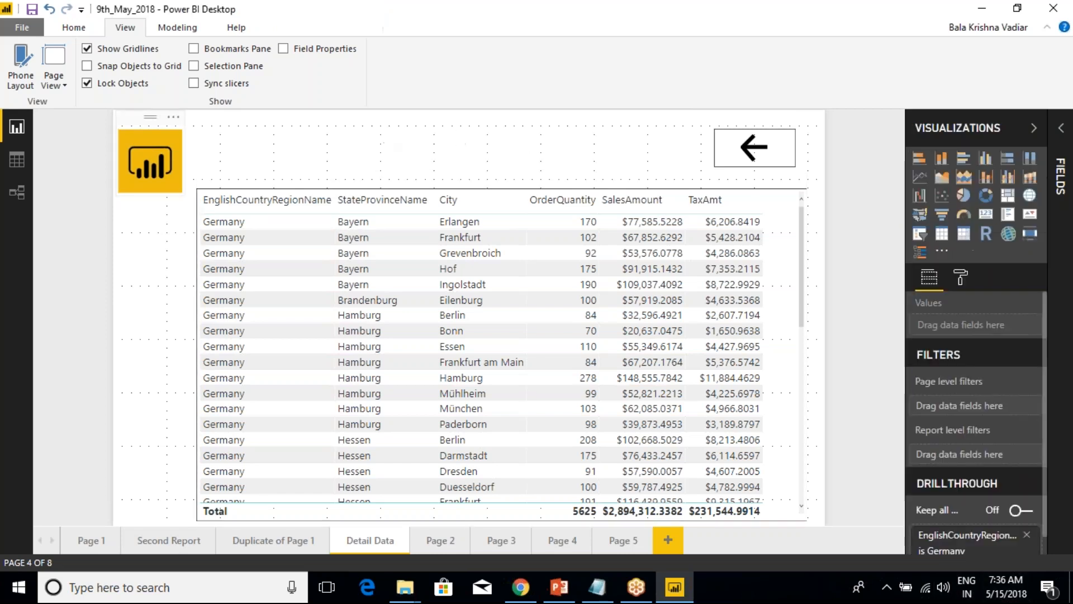
# View the Page 1 sales summary and return to the Detail Data page.
pyautogui.click(141, 123)
pyautogui.click(725, 140)
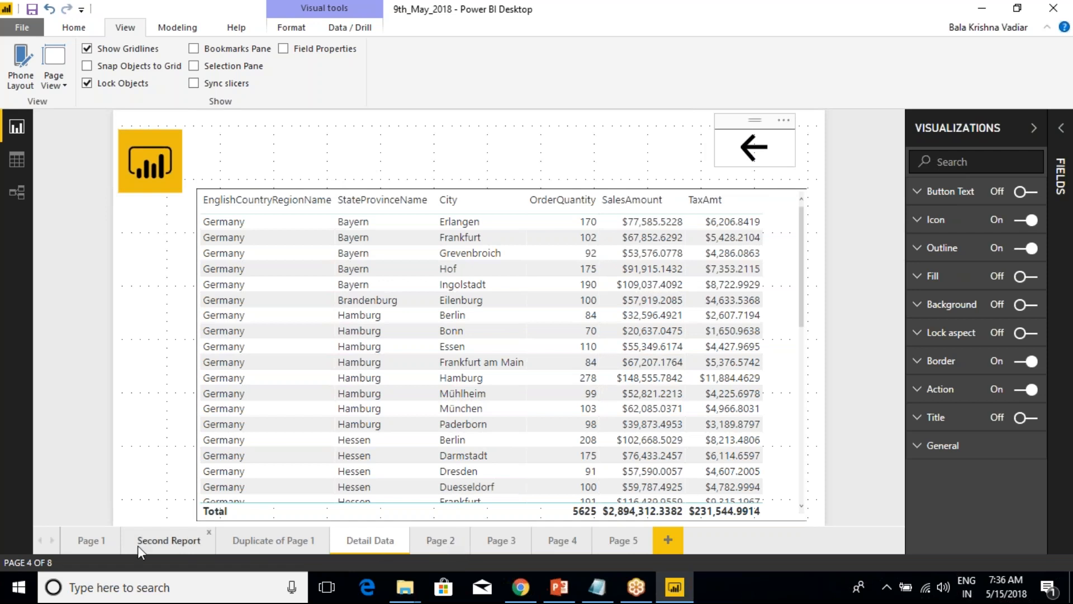
pyautogui.click(91, 542)
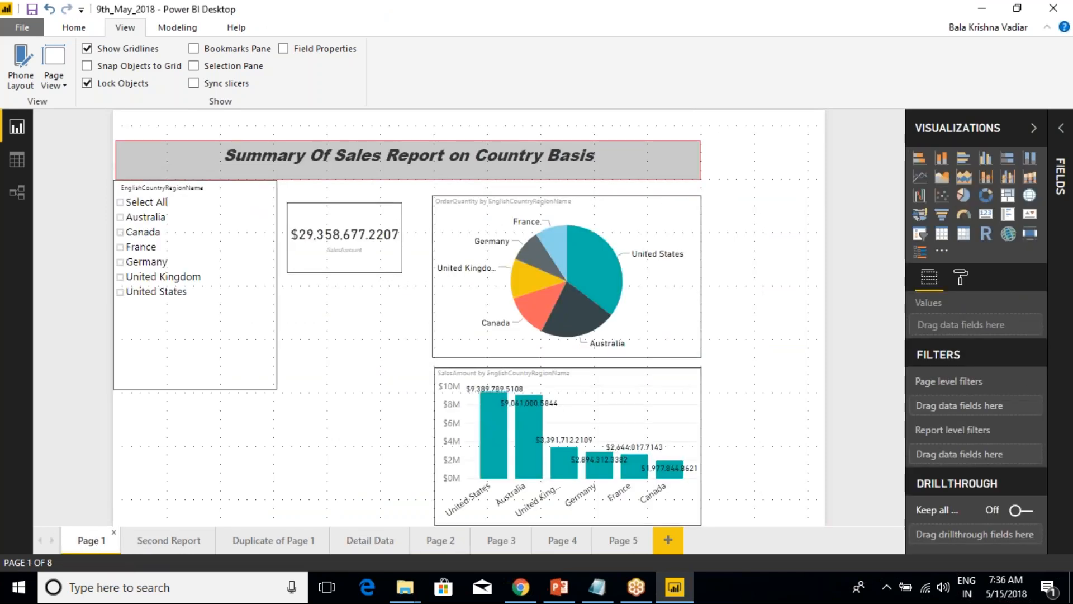
pyautogui.click(370, 540)
# Set the back arrow button's action type to Bookmark and its target bookmark to Page1.
pyautogui.click(734, 152)
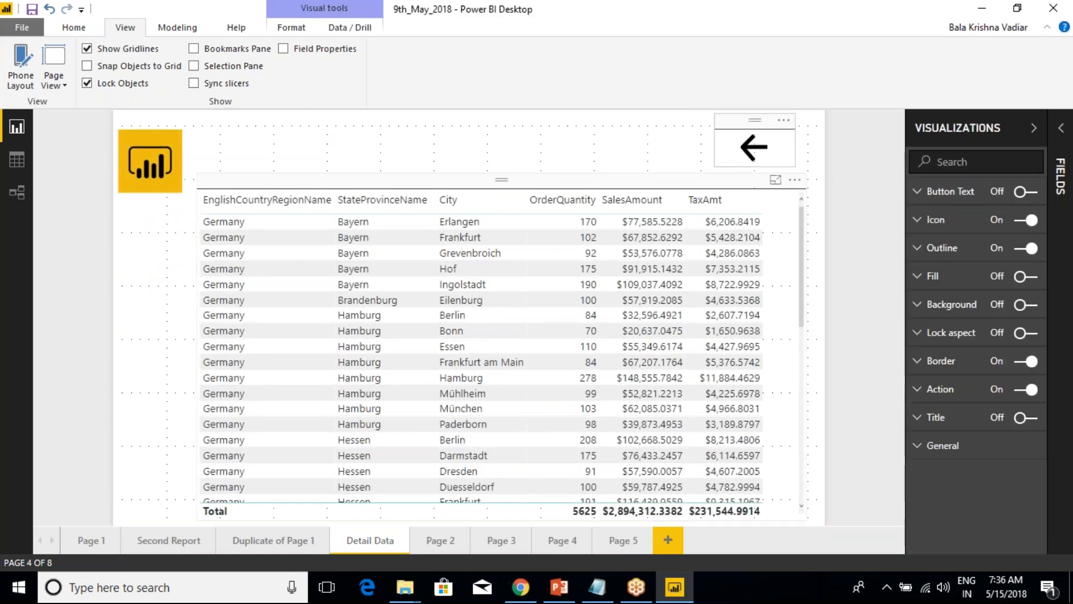
pyautogui.click(929, 389)
pyautogui.click(995, 419)
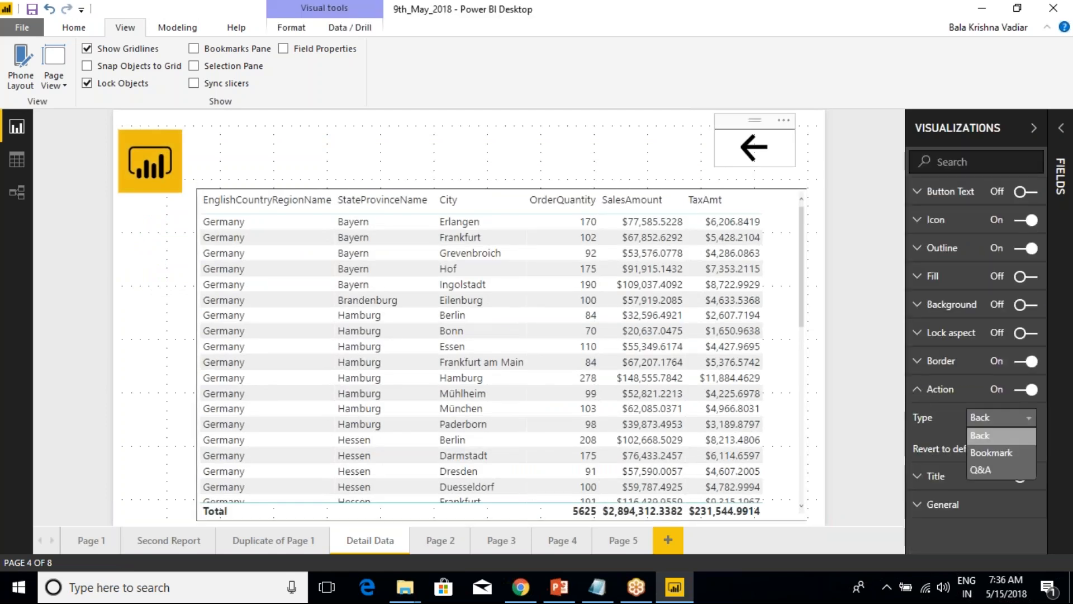
pyautogui.click(992, 452)
pyautogui.click(1001, 446)
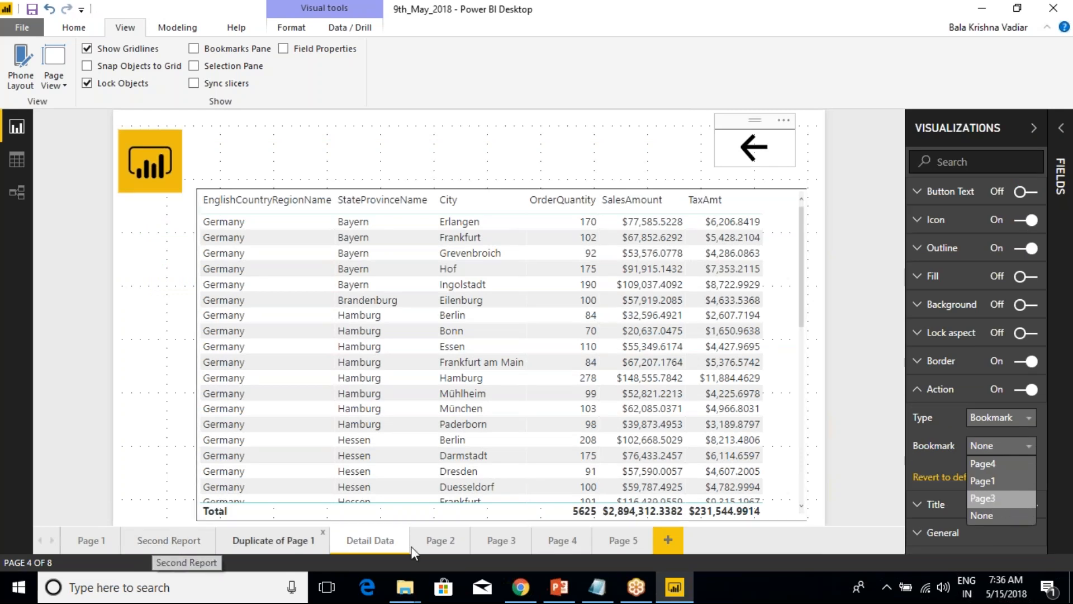
pyautogui.click(1011, 486)
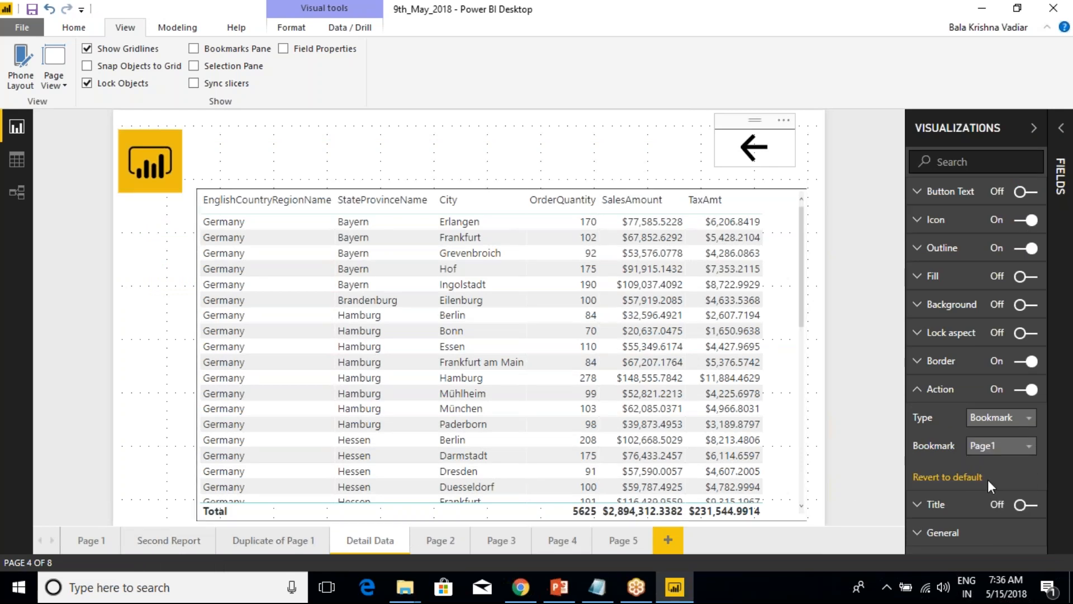
# Test the back arrow button on the Detail Data page by following its link to Page 1.
pyautogui.click(863, 168)
pyautogui.click(742, 162)
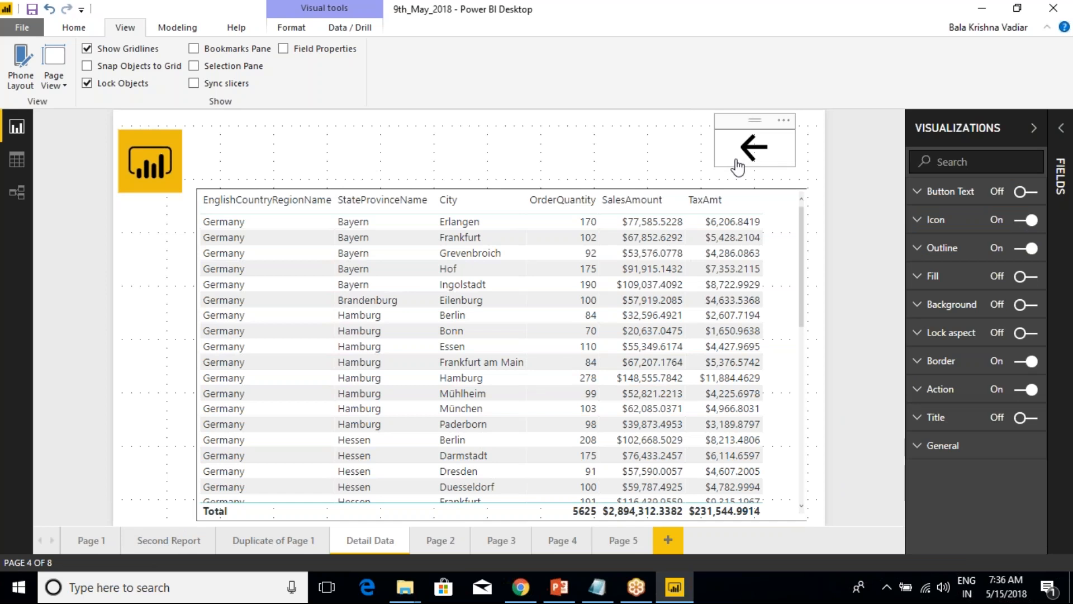
pyautogui.keyDown('ctrl'); pyautogui.click(738, 164); pyautogui.keyUp('ctrl')
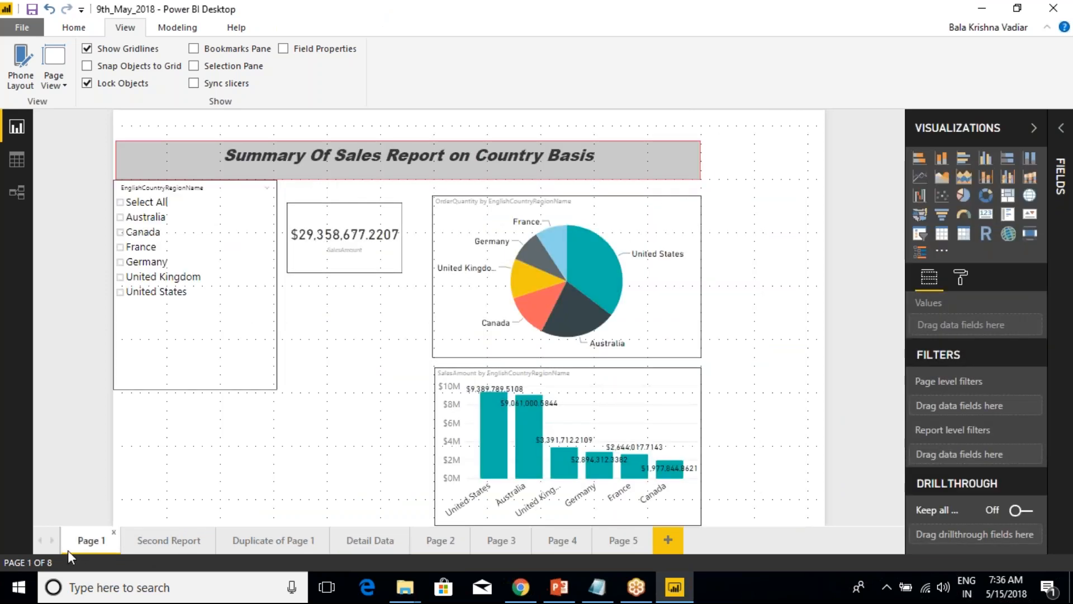
# Return to the Detail Data page and change the back arrow button's target bookmark to Page3.
pyautogui.click(358, 540)
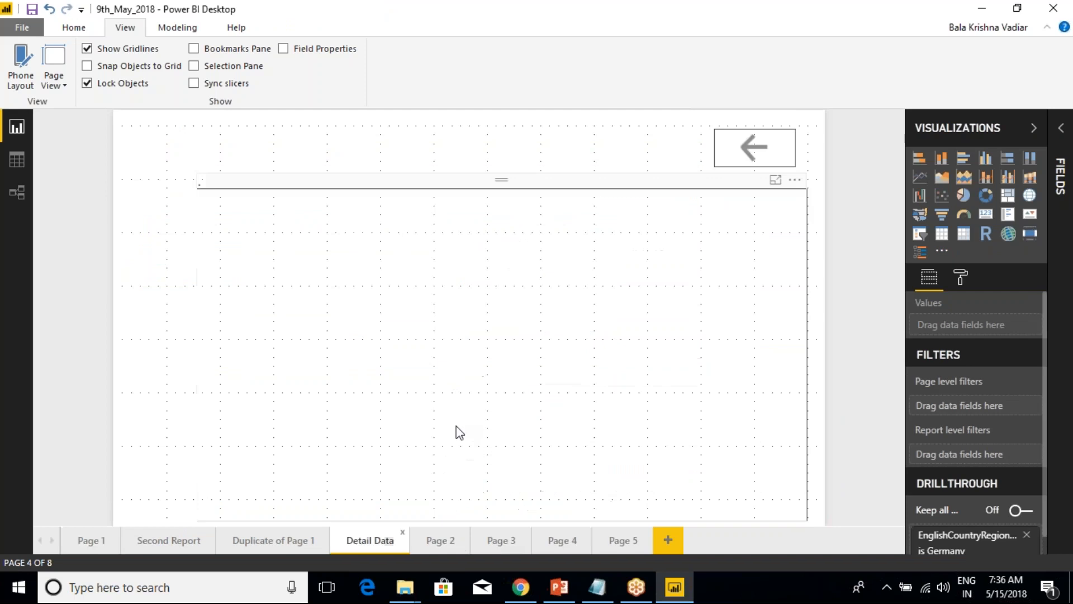
pyautogui.click(730, 164)
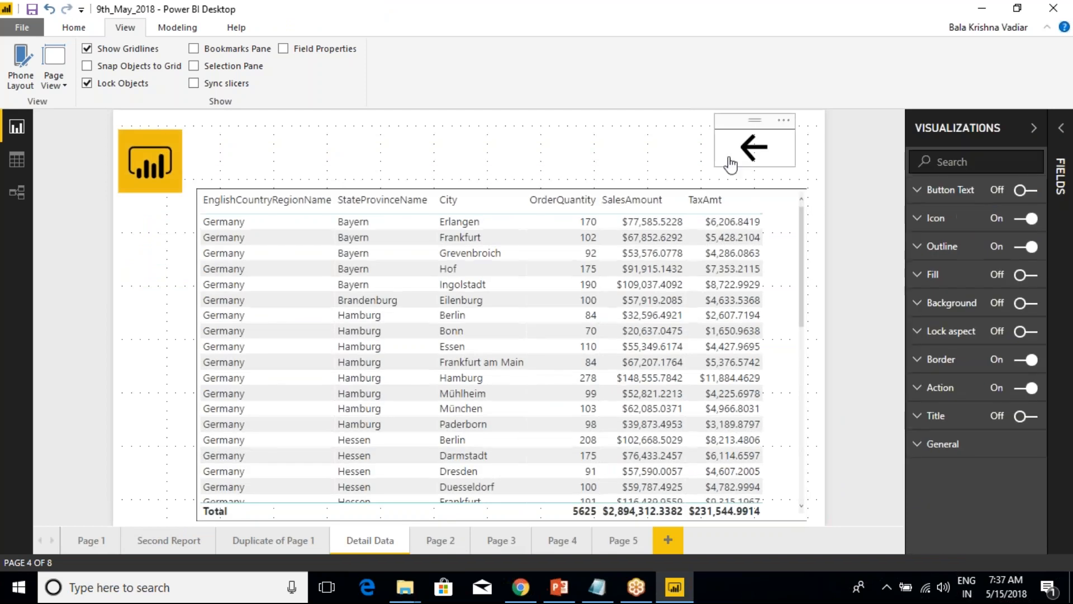
pyautogui.click(921, 389)
pyautogui.click(1005, 451)
pyautogui.click(997, 499)
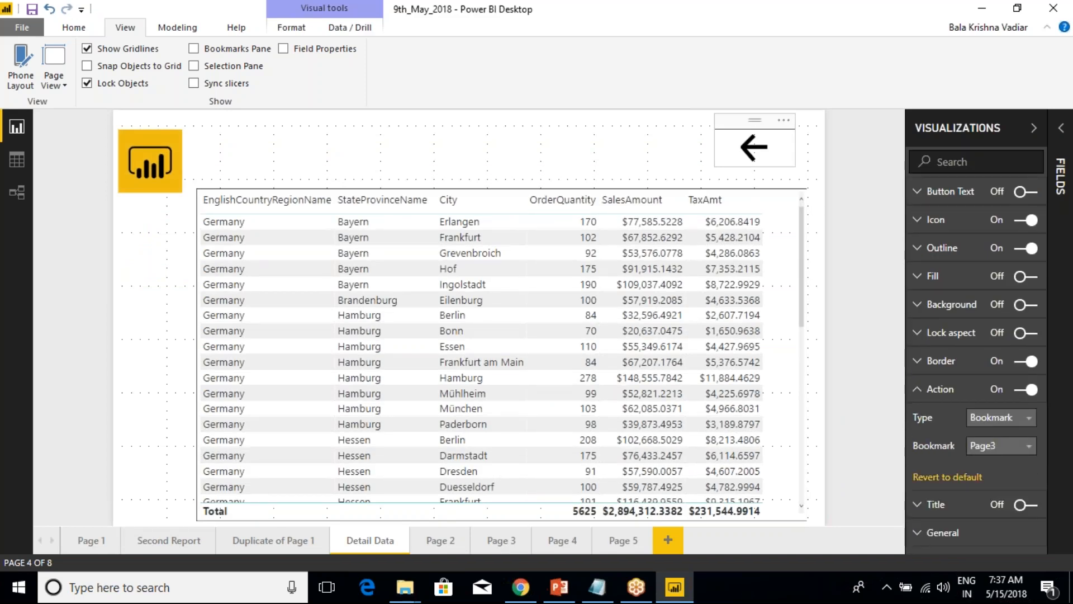
# Follow the back arrow's link to Page 3 and inspect the Other column's tooltip there.
pyautogui.click(652, 148)
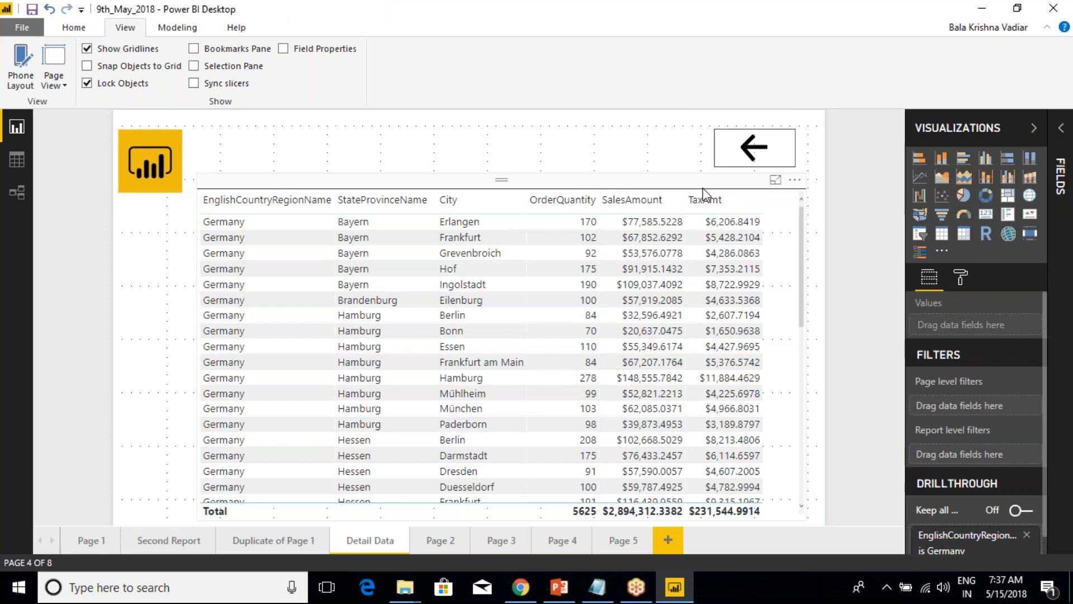
pyautogui.keyDown('ctrl'); pyautogui.click(743, 164); pyautogui.keyUp('ctrl')
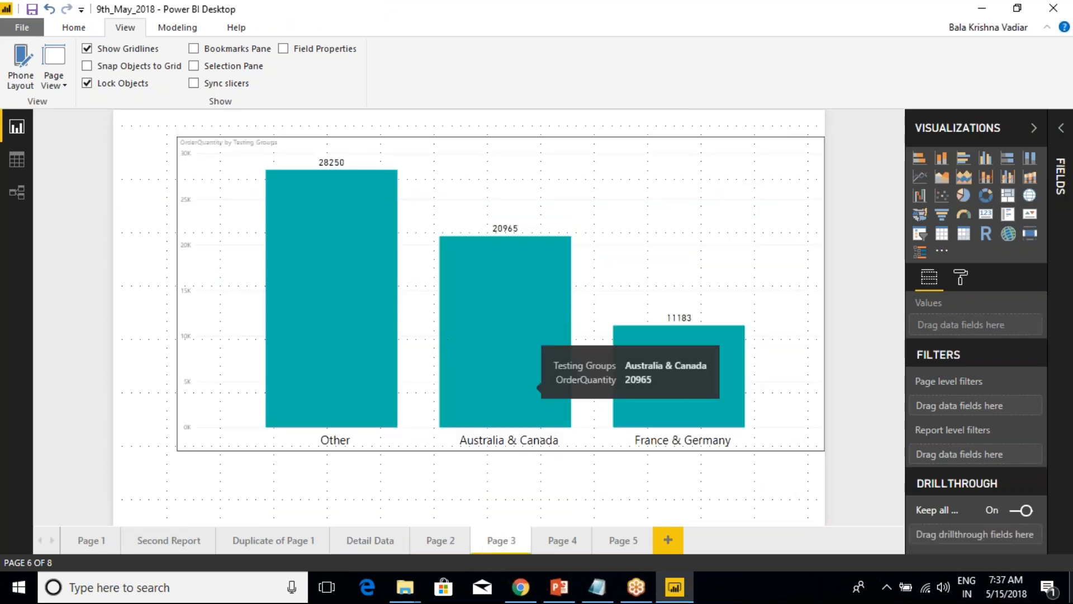
pyautogui.moveTo(274, 196)
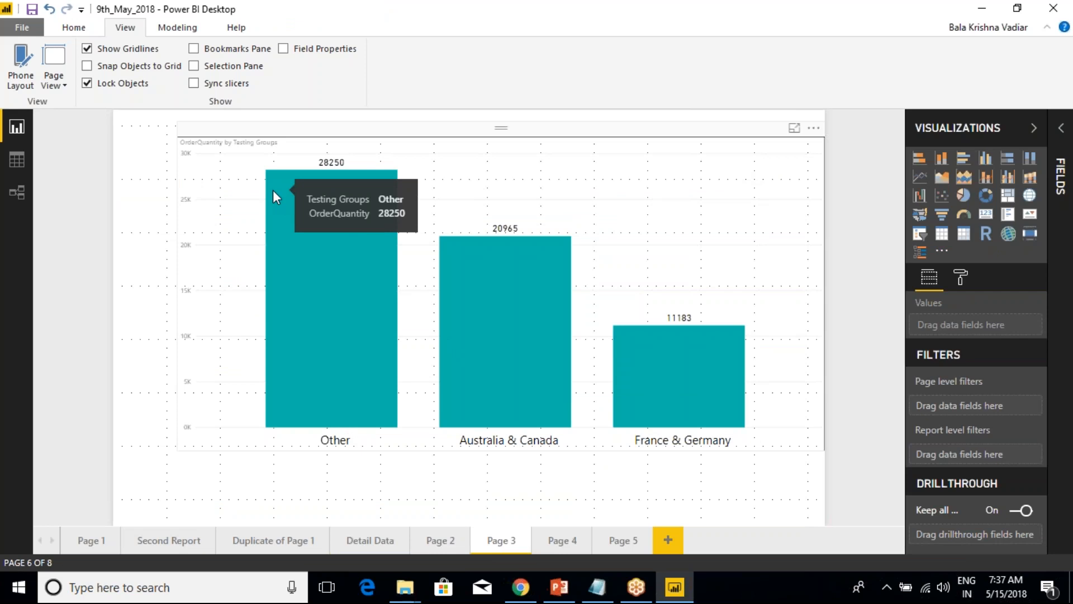
# Go to Page 1, check the country slicer's format options, and select the sales amount column chart.
pyautogui.click(90, 540)
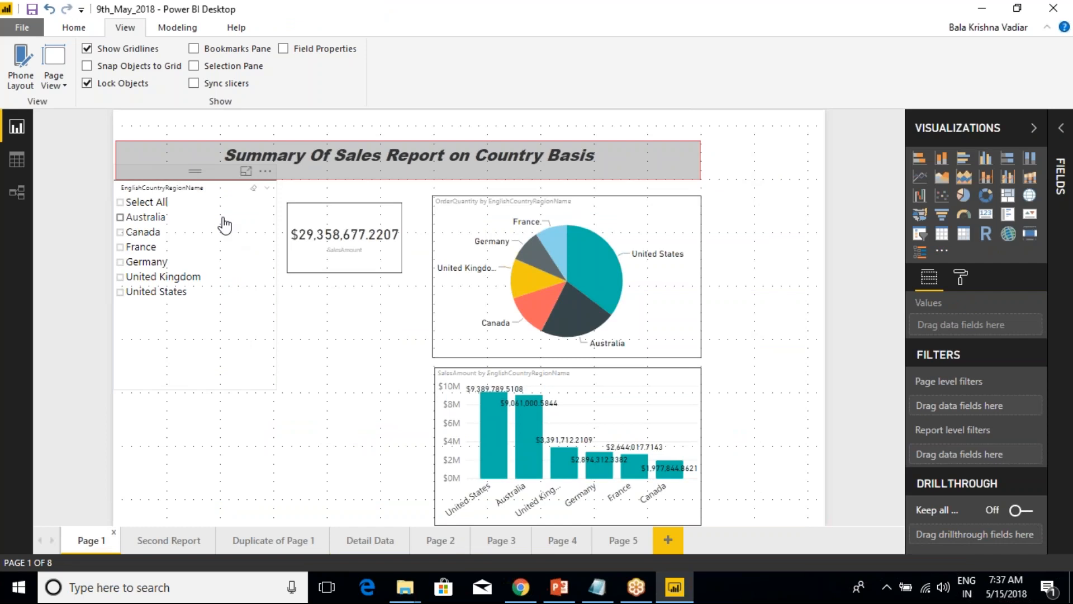
pyautogui.click(219, 193)
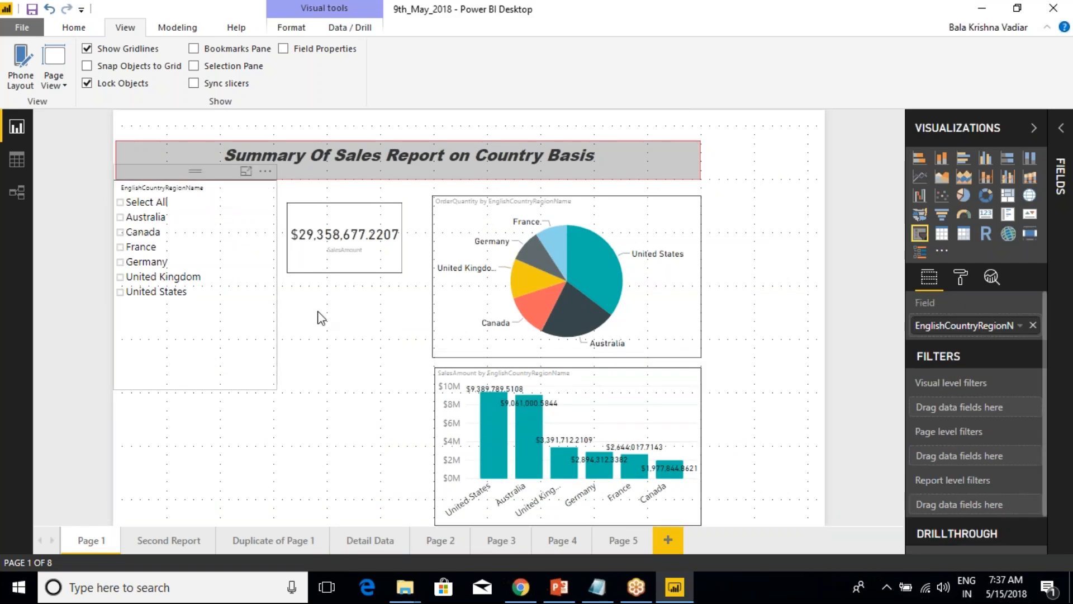
pyautogui.click(961, 278)
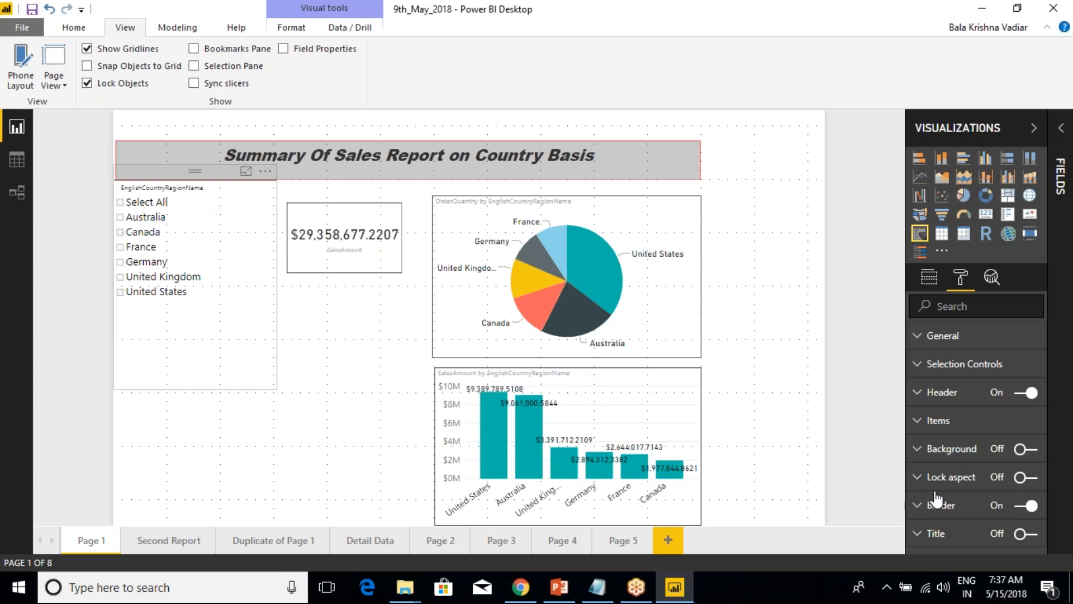
pyautogui.click(284, 383)
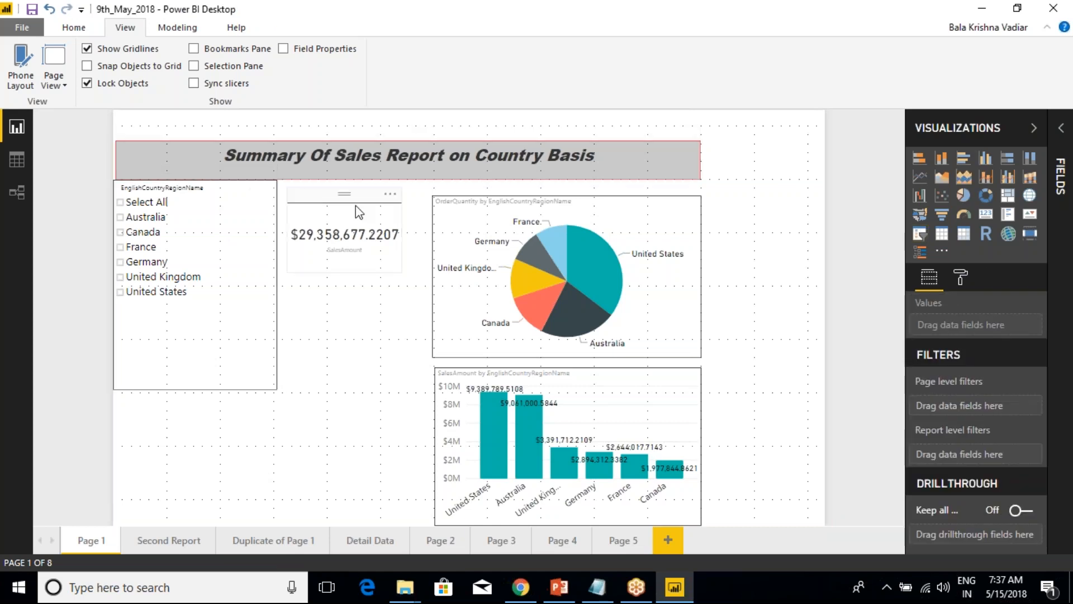
pyautogui.click(495, 372)
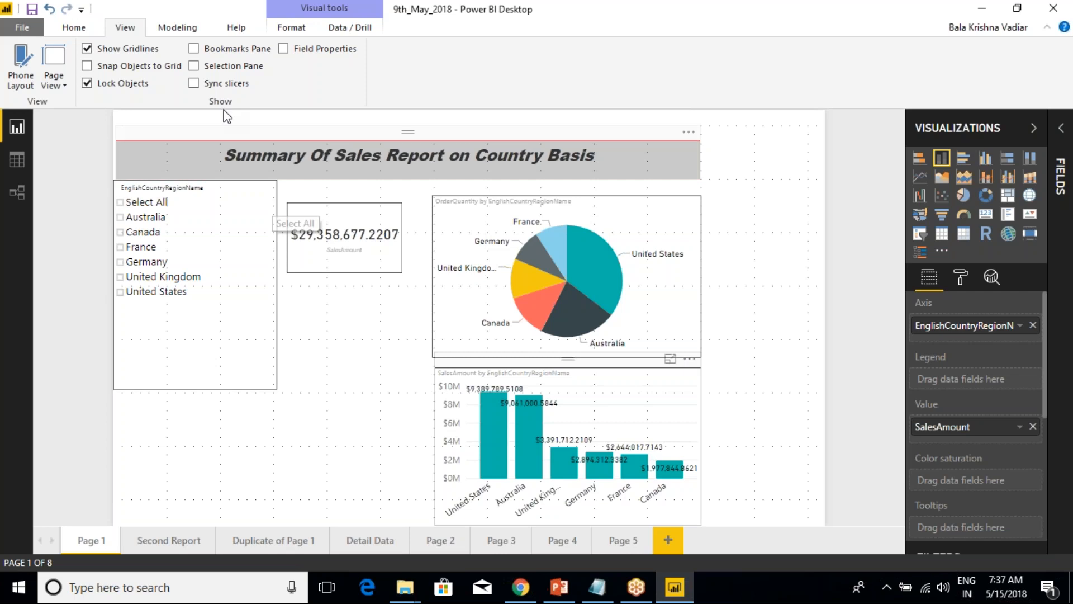
# Show the Selection pane and hide the title text box and the SalesAmount column chart on Page 1.
pyautogui.click(193, 66)
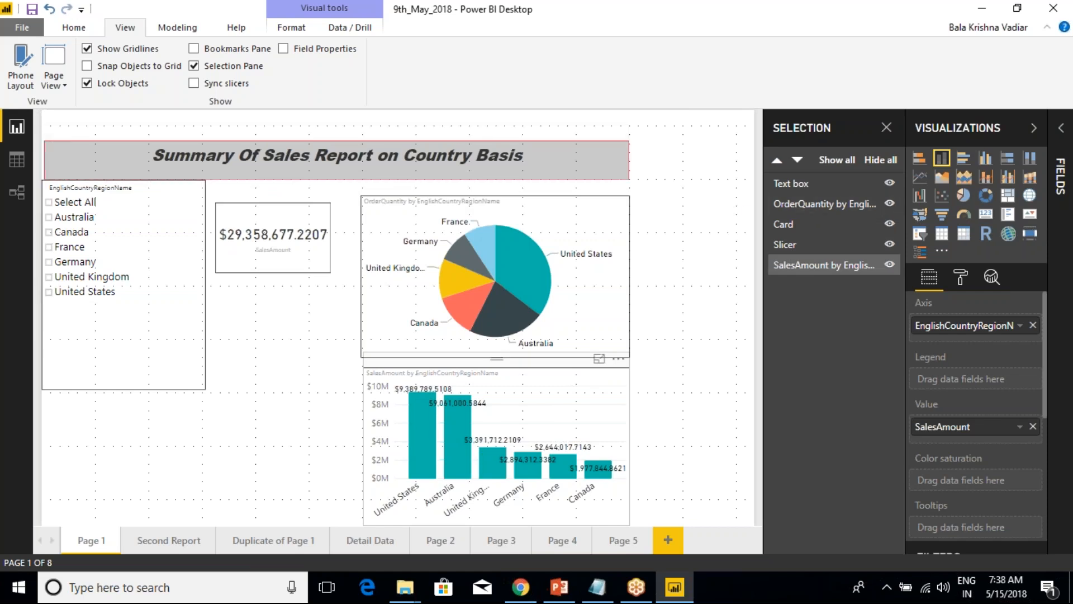
pyautogui.click(890, 183)
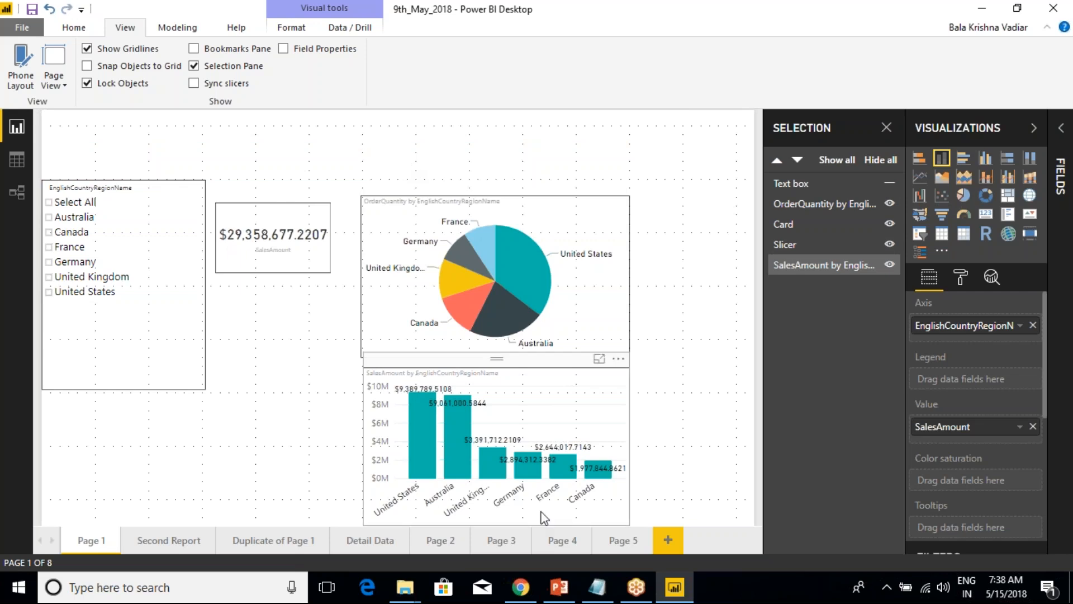
pyautogui.click(890, 265)
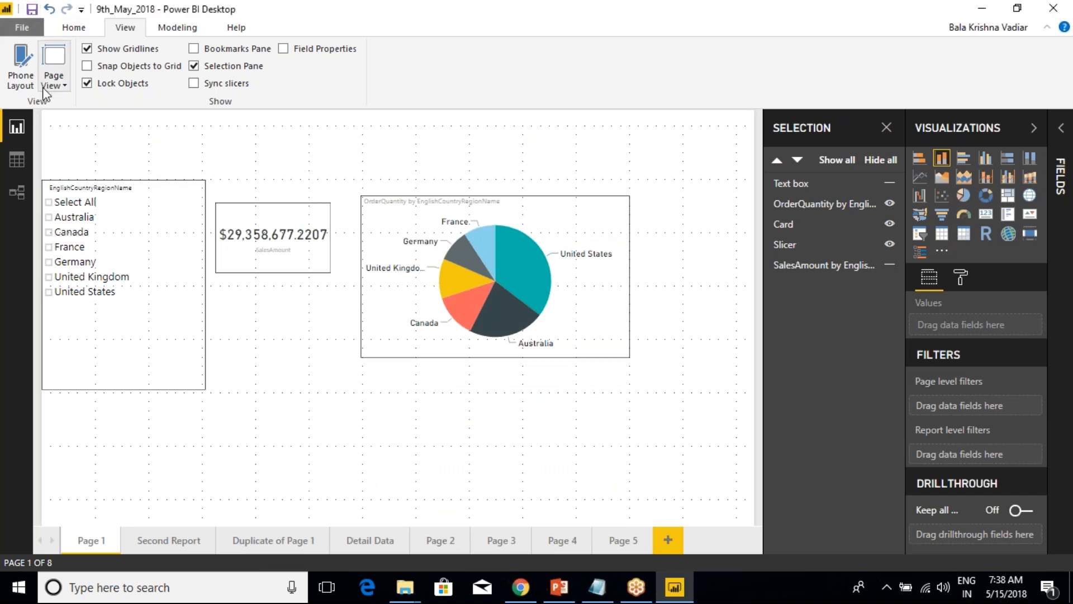
# Visit the Second Report page and return to Page 1, toggling the Selection pane off and back on.
pyautogui.click(163, 540)
pyautogui.click(91, 537)
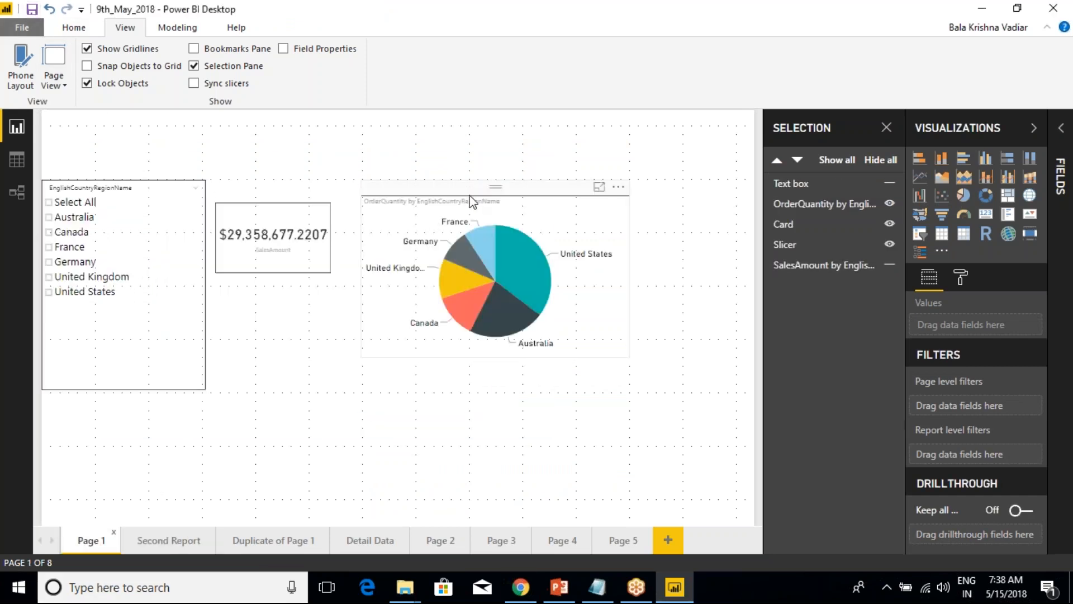
pyautogui.click(197, 66)
pyautogui.click(195, 66)
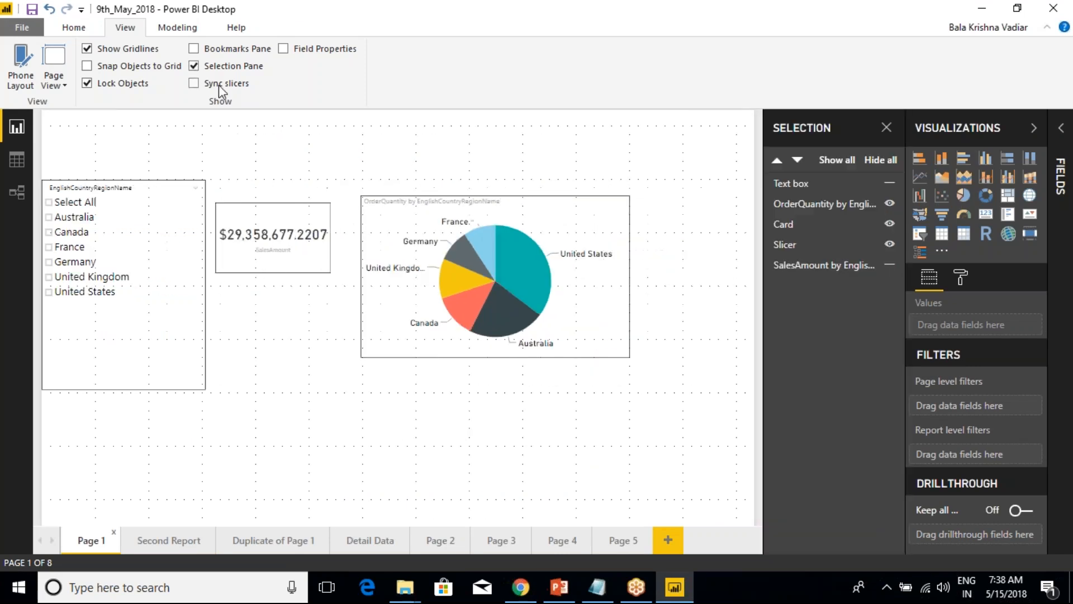
# Unhide the SalesAmount column chart and the title text box on Page 1.
pyautogui.click(890, 265)
pyautogui.click(890, 183)
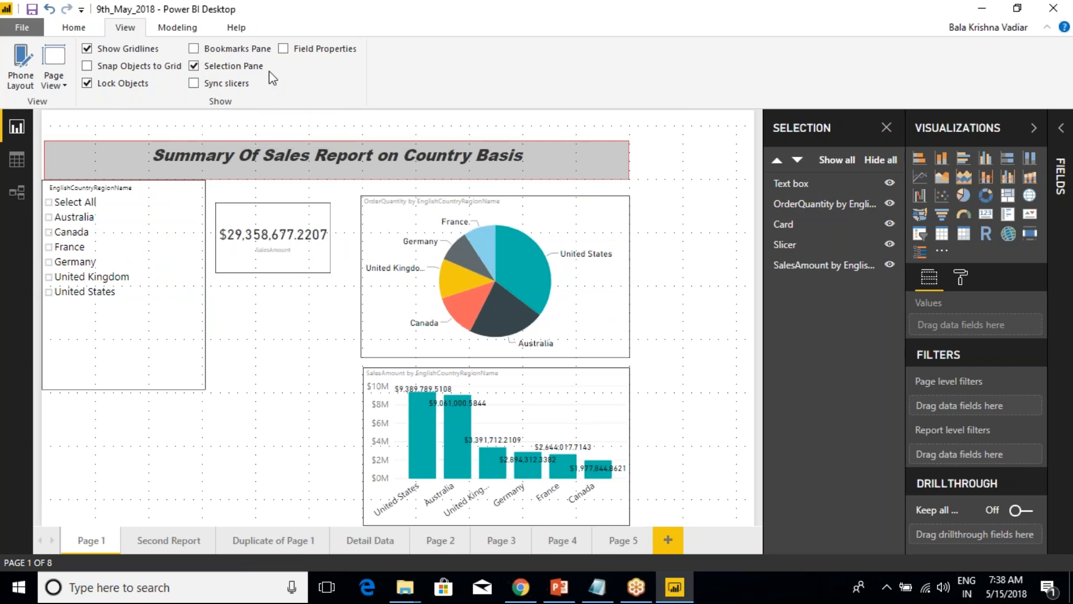
# Show the Field Properties pane to examine it with no field selected, and hide it again.
pyautogui.click(292, 50)
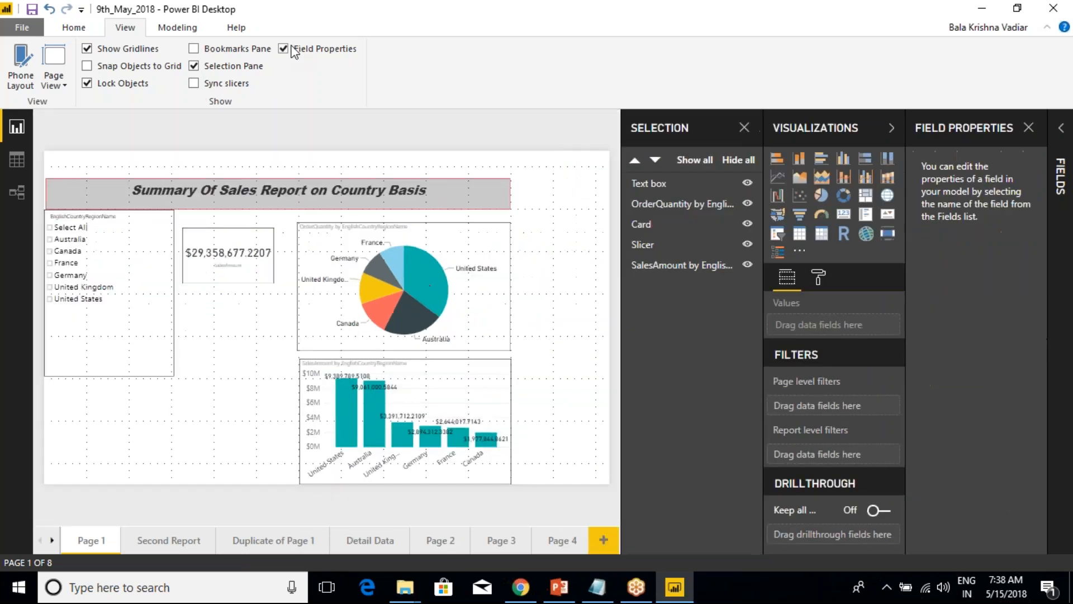
pyautogui.click(292, 50)
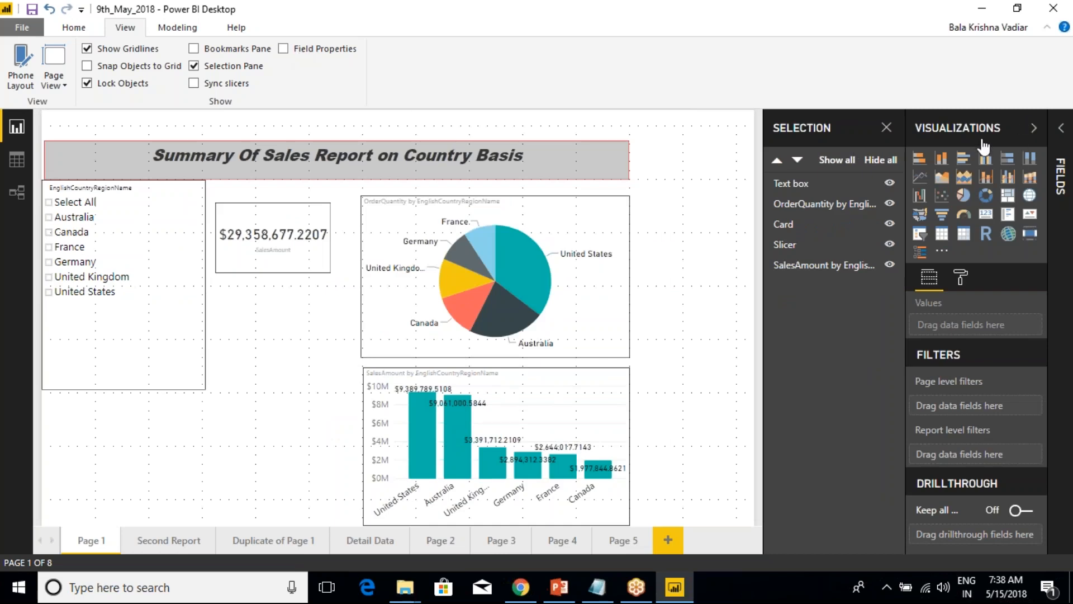
pyautogui.click(284, 49)
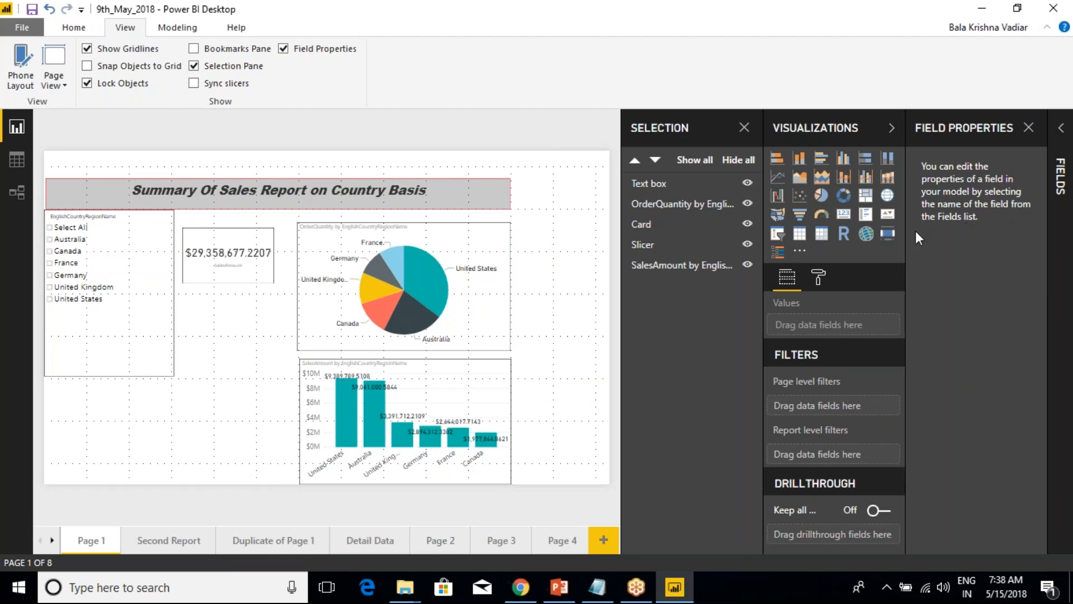
pyautogui.click(1028, 128)
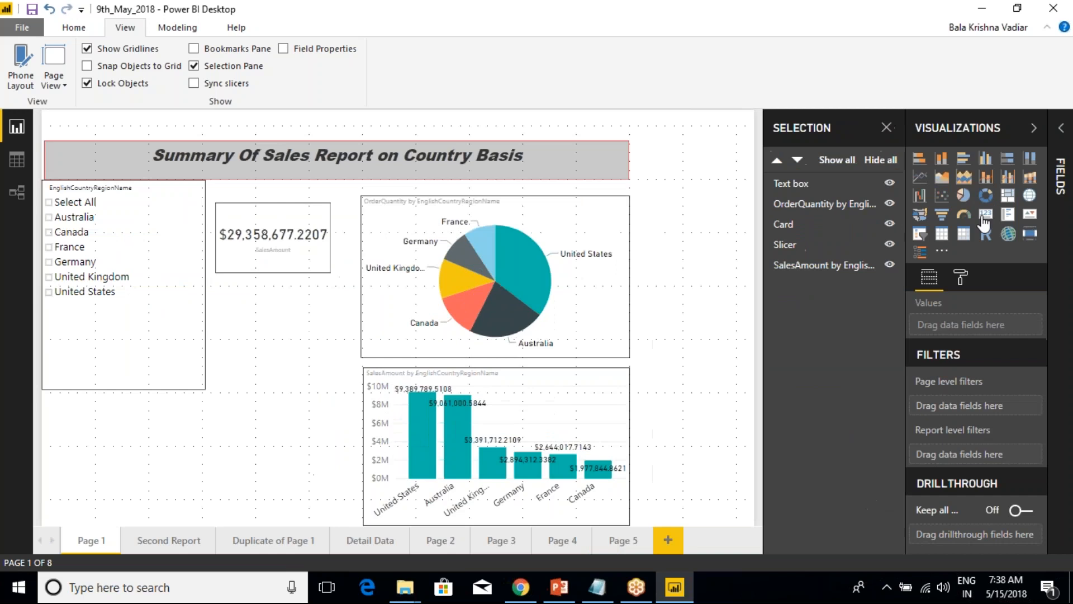
# Expand the Fields pane and view the SalesData table's description tooltip.
pyautogui.click(1065, 144)
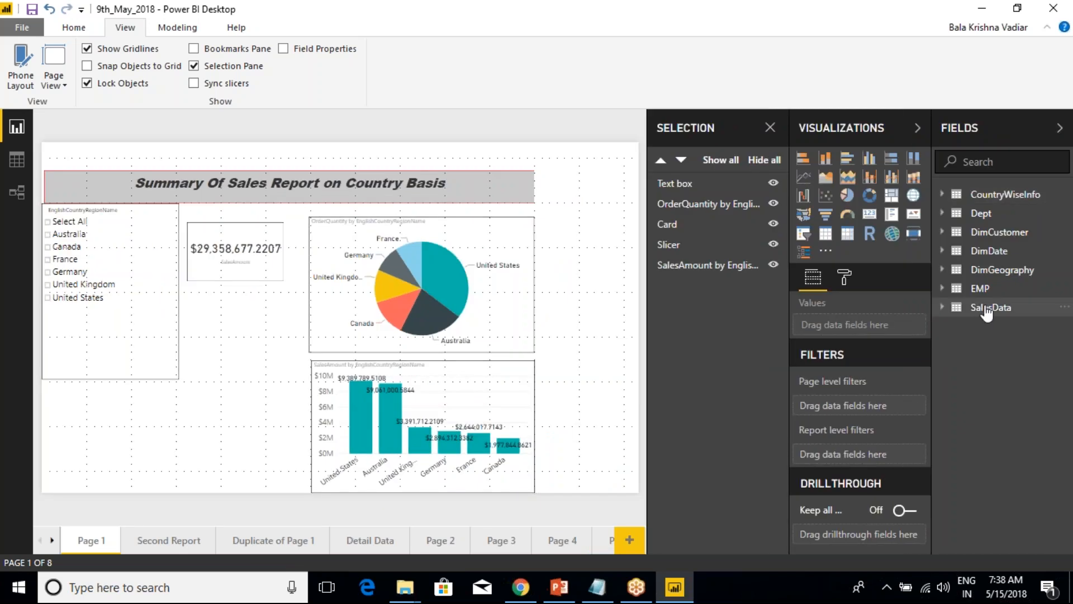
pyautogui.moveTo(988, 314)
pyautogui.hotkey('ctrl', '2')
pyautogui.press('Escape')
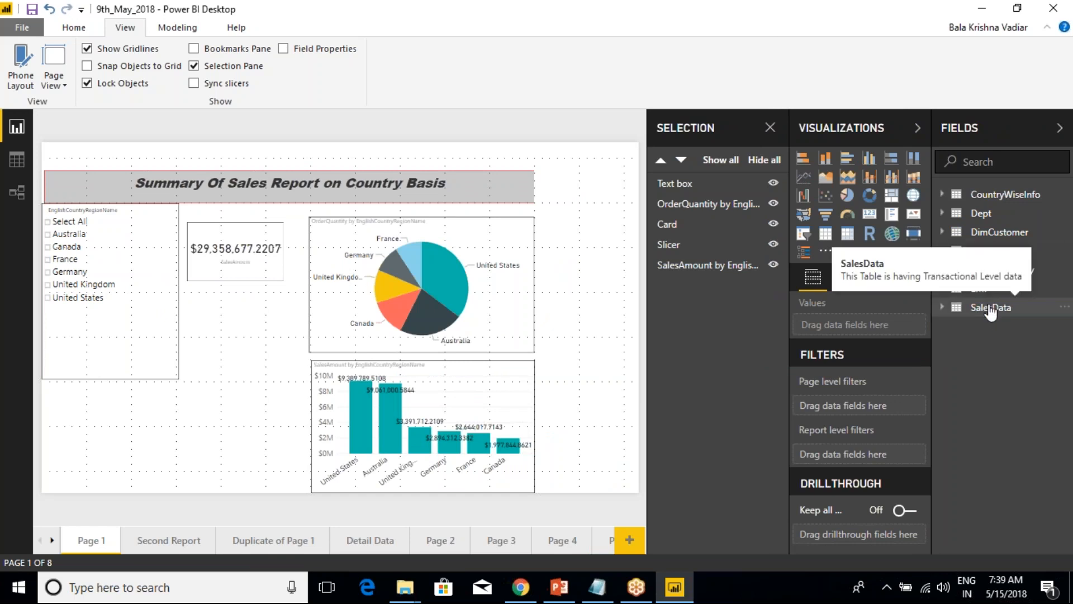
pyautogui.hotkey('ctrl', '2')
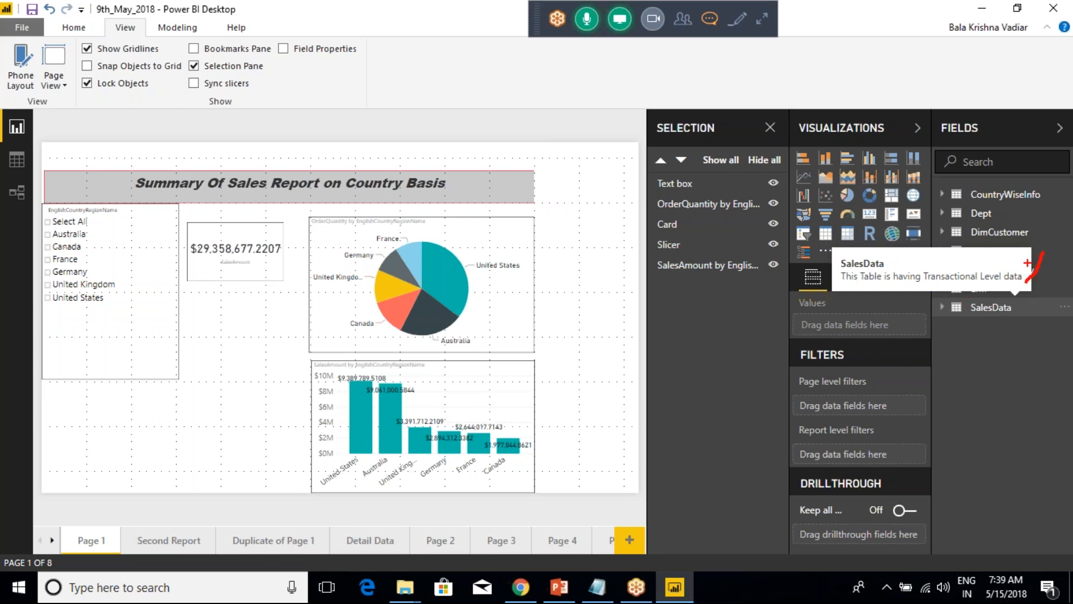
pyautogui.hotkey('ctrl', '2')
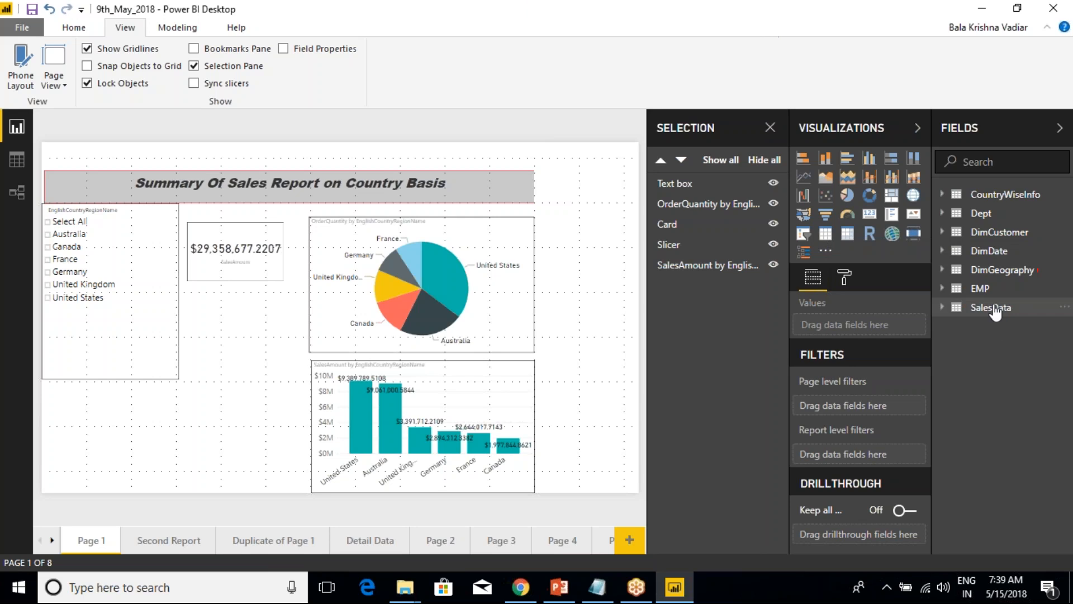
# Open the SalesData table's field properties and compare its description with that of the Dept table.
pyautogui.rightClick(990, 307)
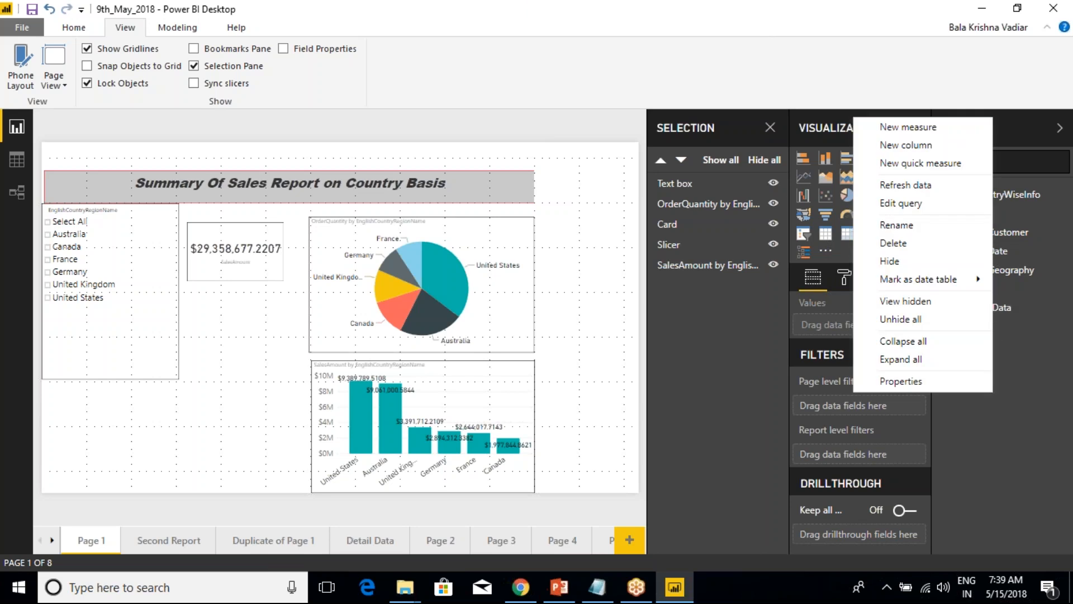
pyautogui.click(912, 386)
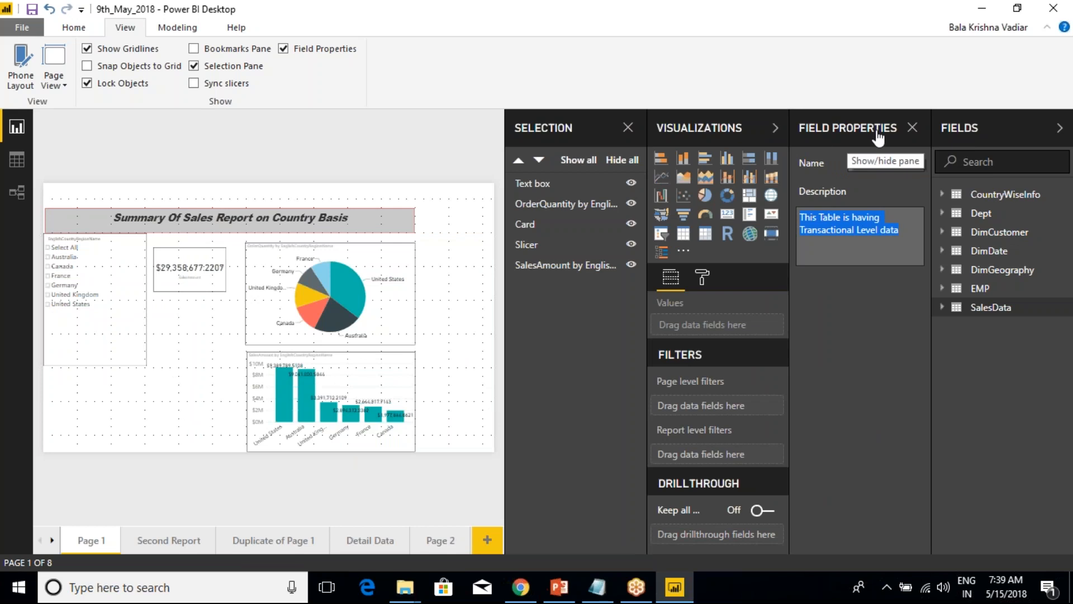
pyautogui.click(912, 127)
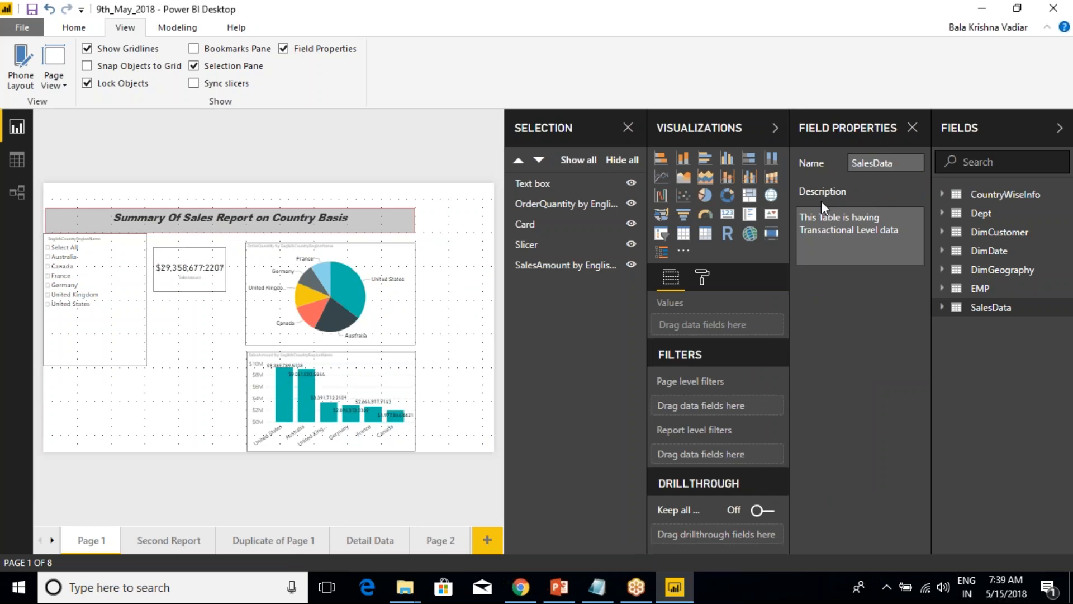
pyautogui.click(981, 214)
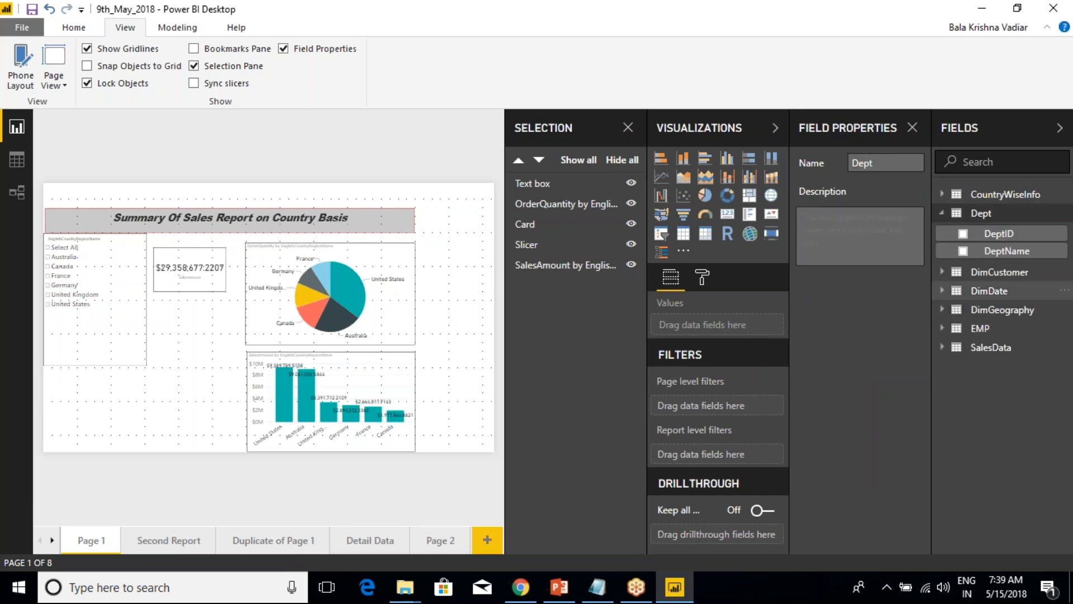
pyautogui.click(985, 349)
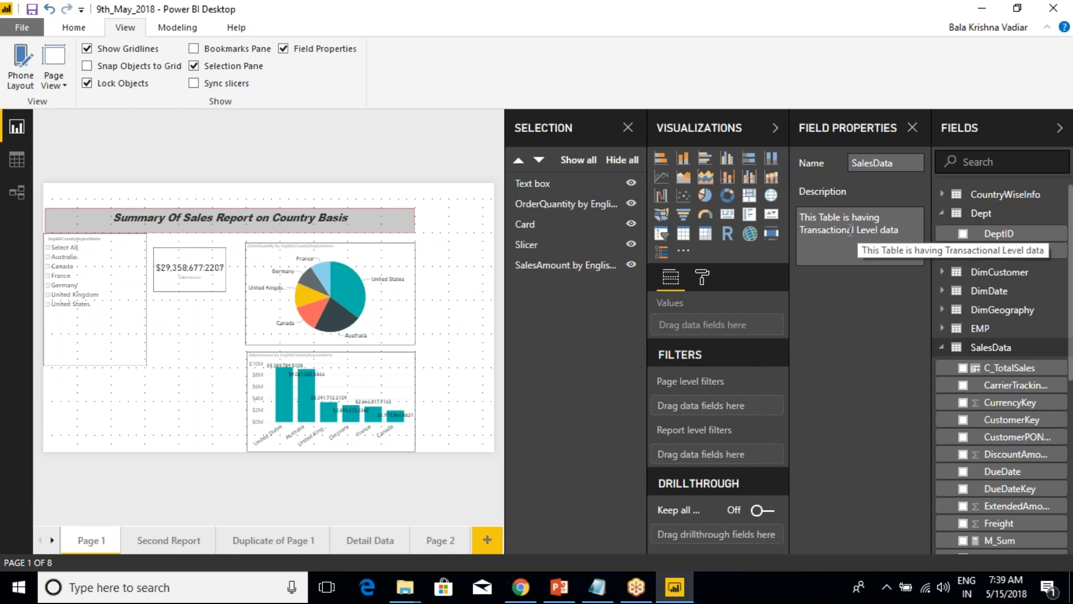
pyautogui.click(913, 127)
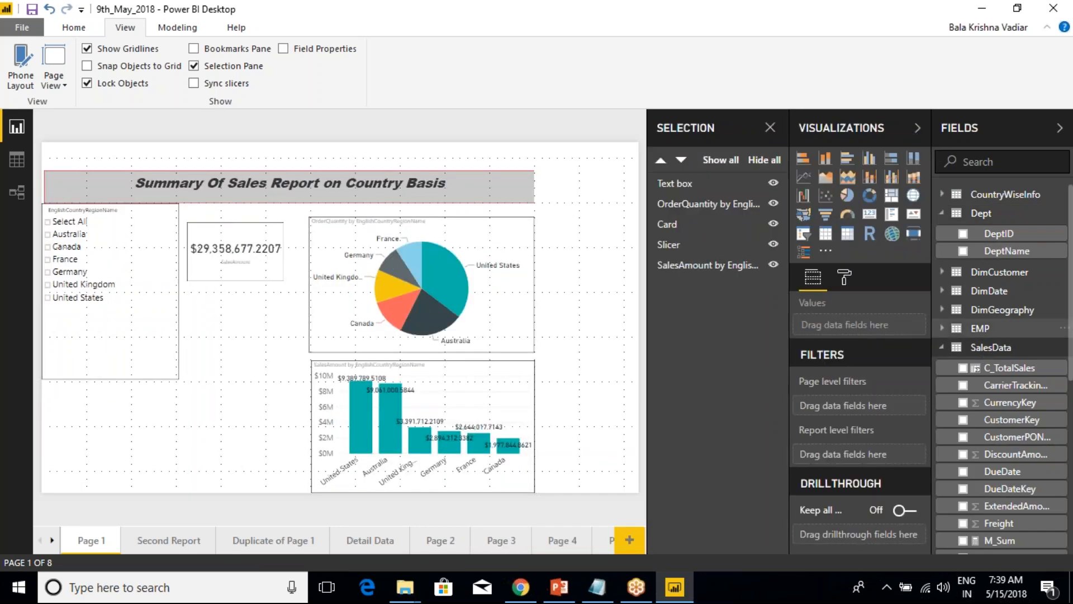
# Collapse the Dept and SalesData tables and inspect the field properties of DimGeography, Dept and CountryWiseInfo.
pyautogui.click(942, 213)
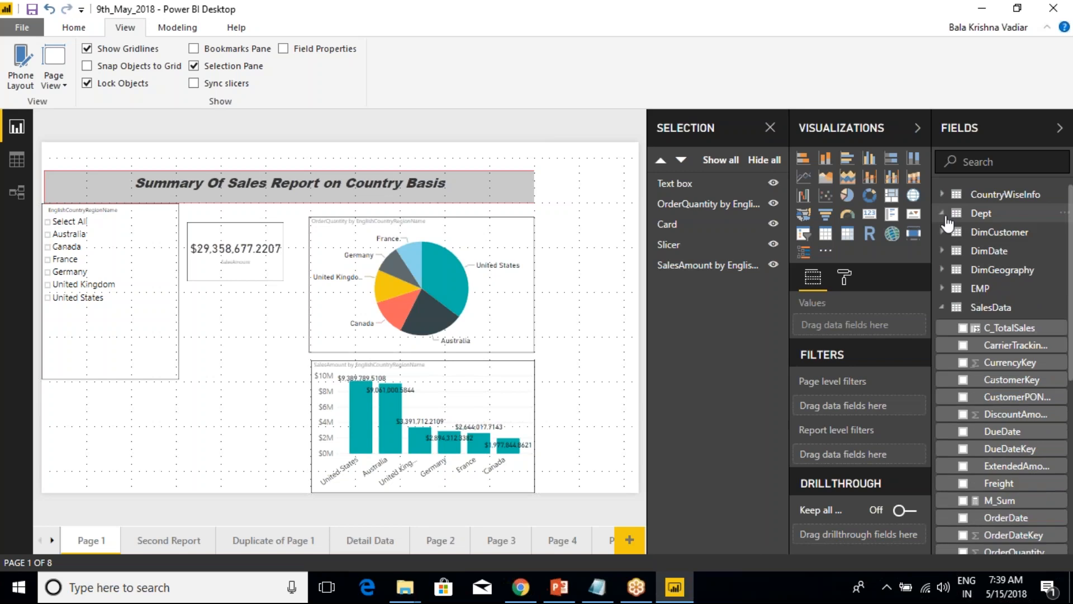
pyautogui.click(953, 311)
pyautogui.rightClick(956, 308)
pyautogui.click(903, 515)
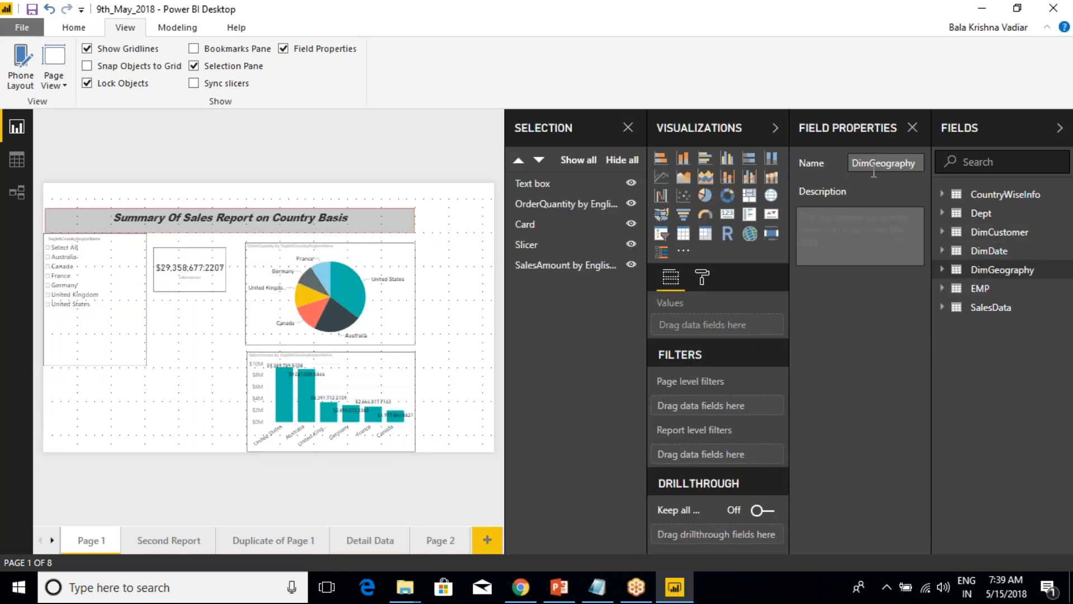
pyautogui.click(913, 128)
pyautogui.click(351, 51)
pyautogui.click(981, 214)
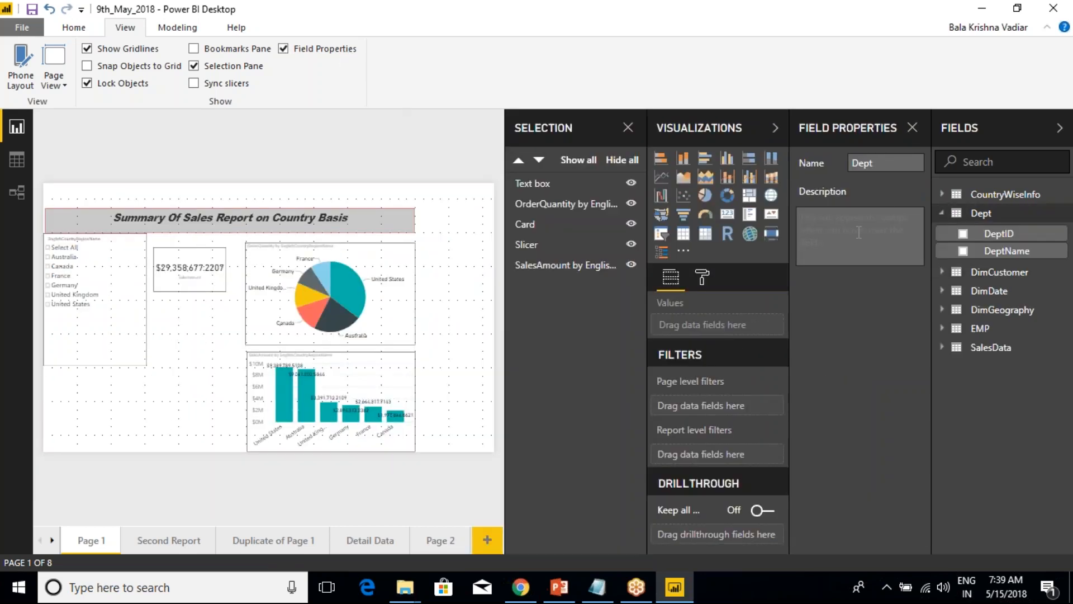
pyautogui.click(998, 194)
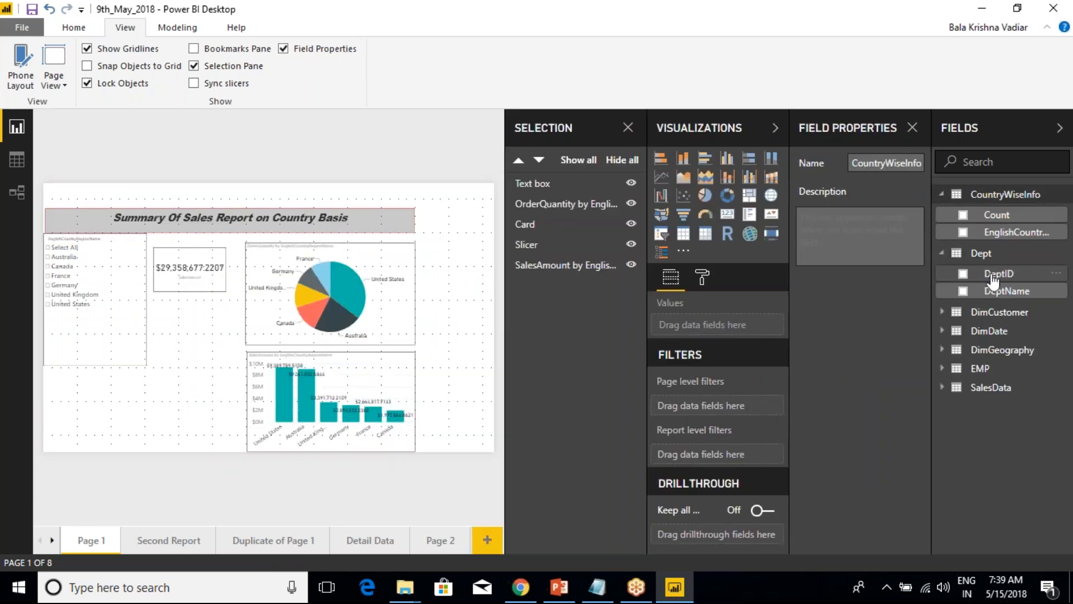
# Set the DimDate table's description to "This is Having Date Dimension Details" and close the Field Properties and Selection panes.
pyautogui.click(989, 332)
pyautogui.click(847, 234)
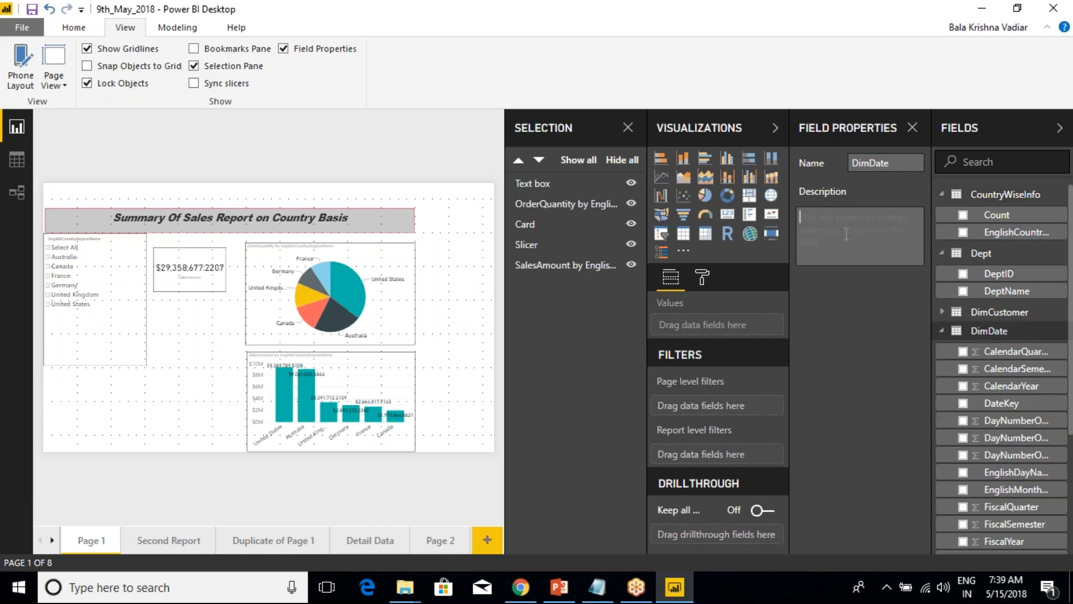
pyautogui.write('This is Having Date Dime')
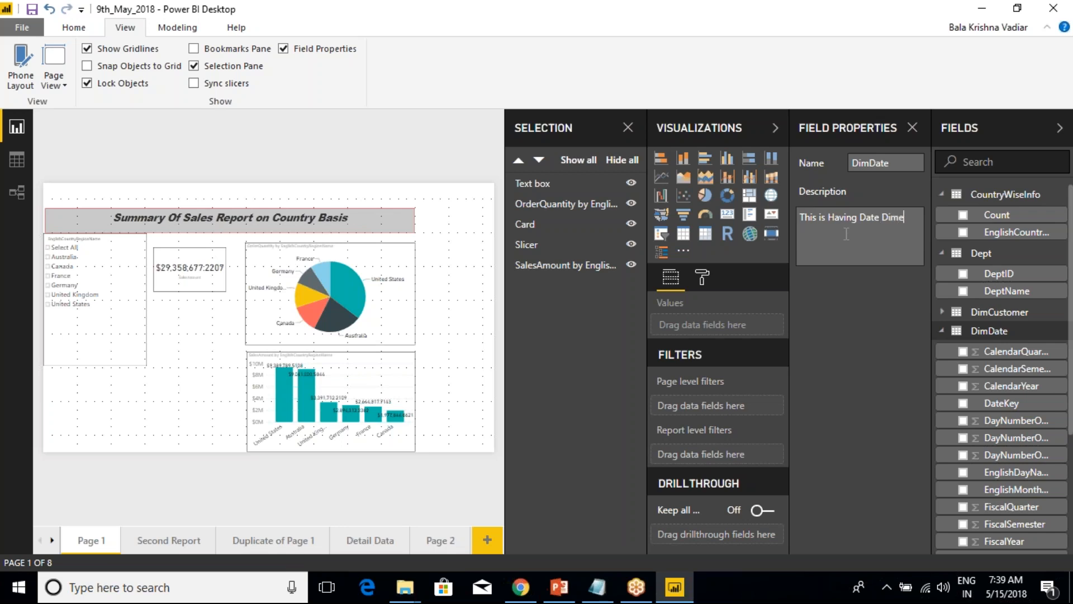
pyautogui.write('nsion Details')
pyautogui.click(912, 130)
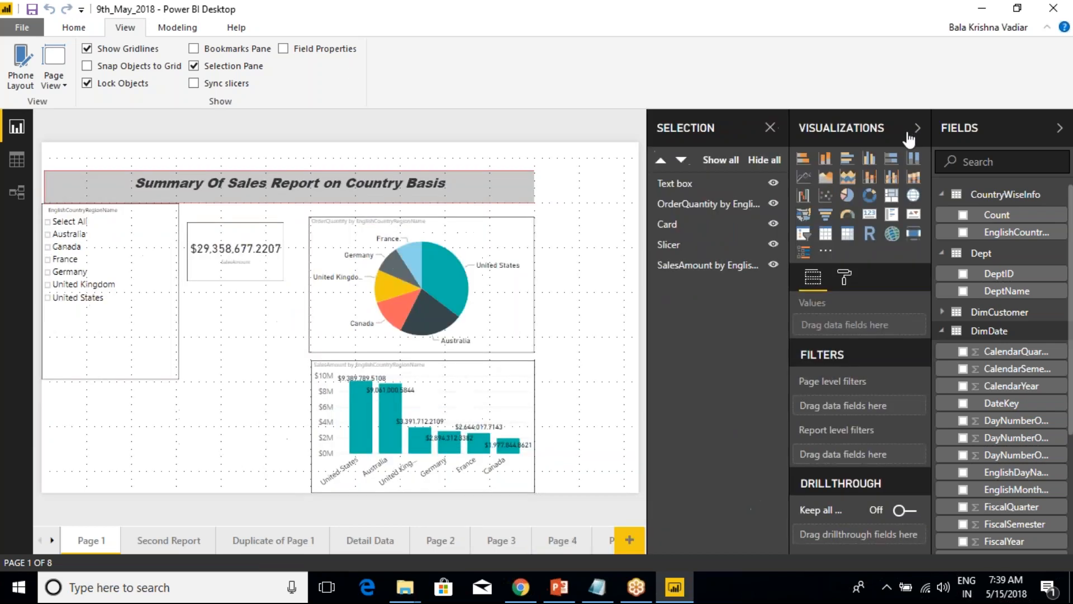
pyautogui.click(771, 129)
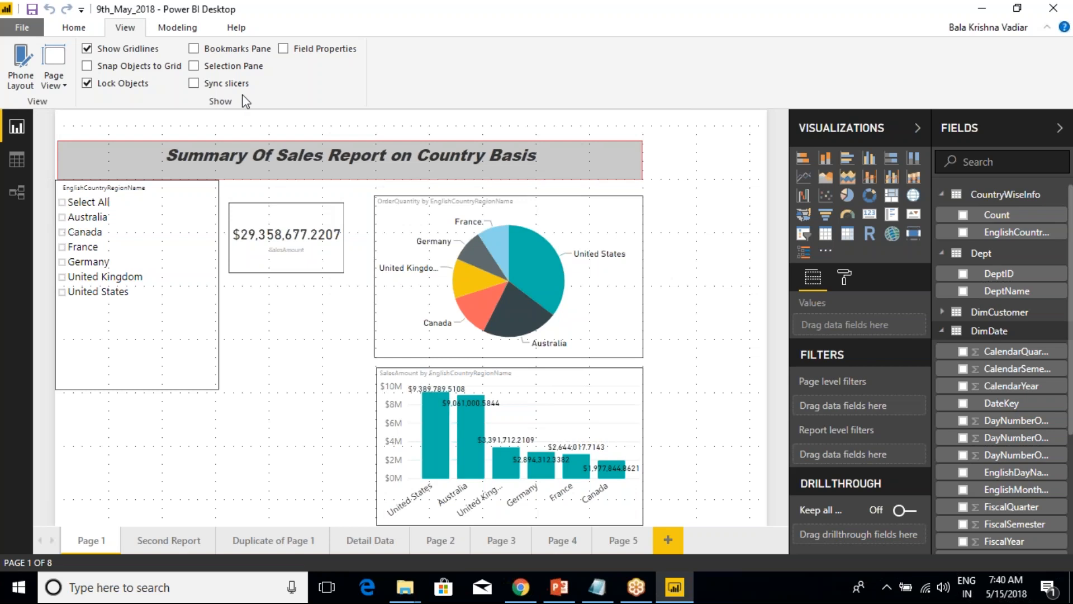
# Turn off Lock Objects and move the country slicer slightly down, clear of the report title.
pyautogui.click(159, 177)
pyautogui.click(155, 354)
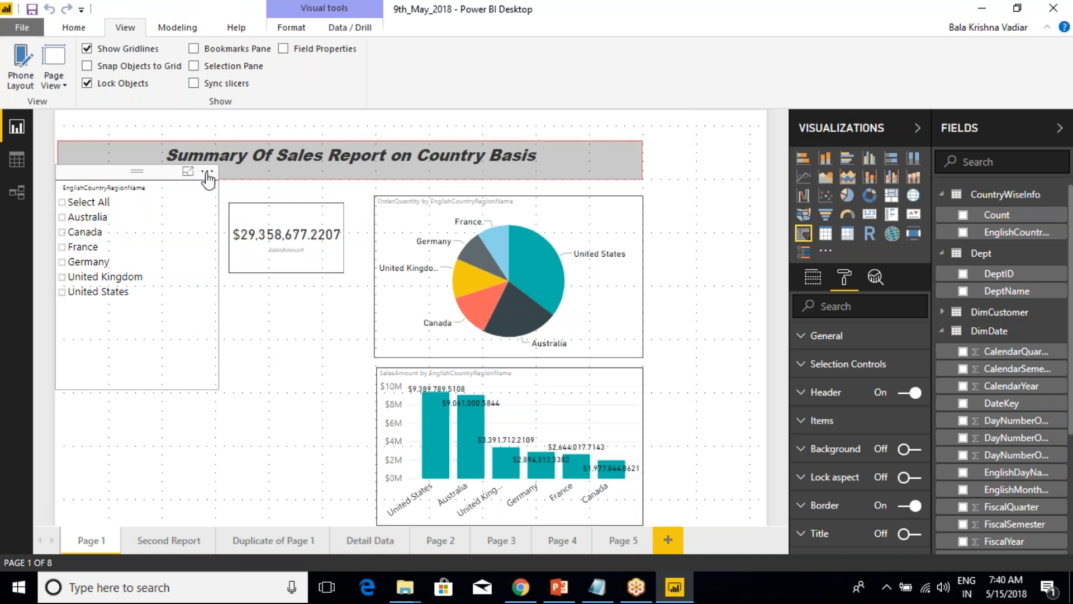
pyautogui.click(88, 83)
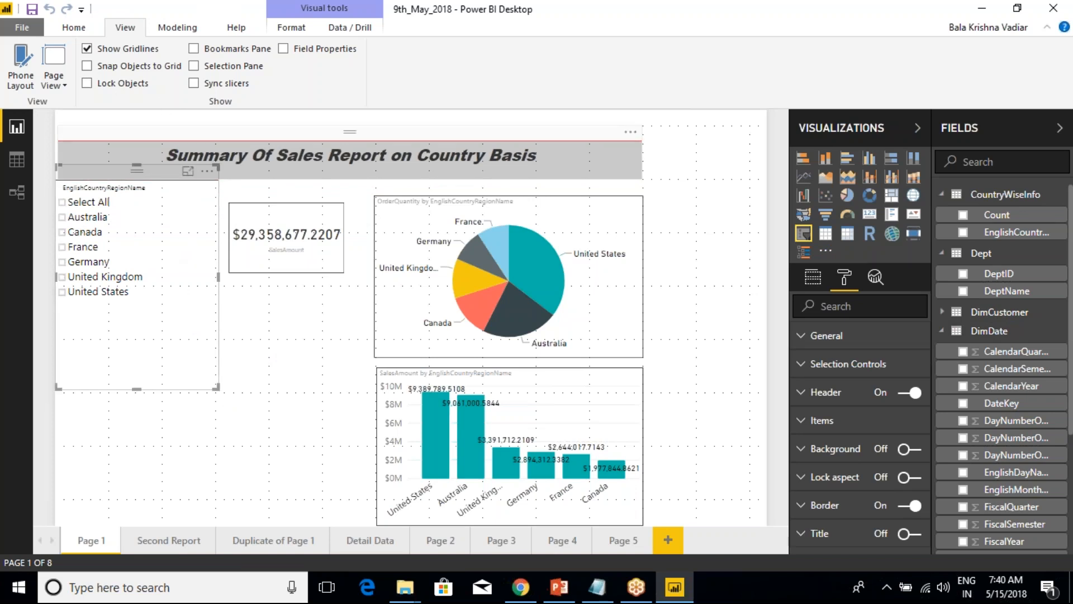
pyautogui.moveTo(138, 166); pyautogui.dragTo(104, 201)
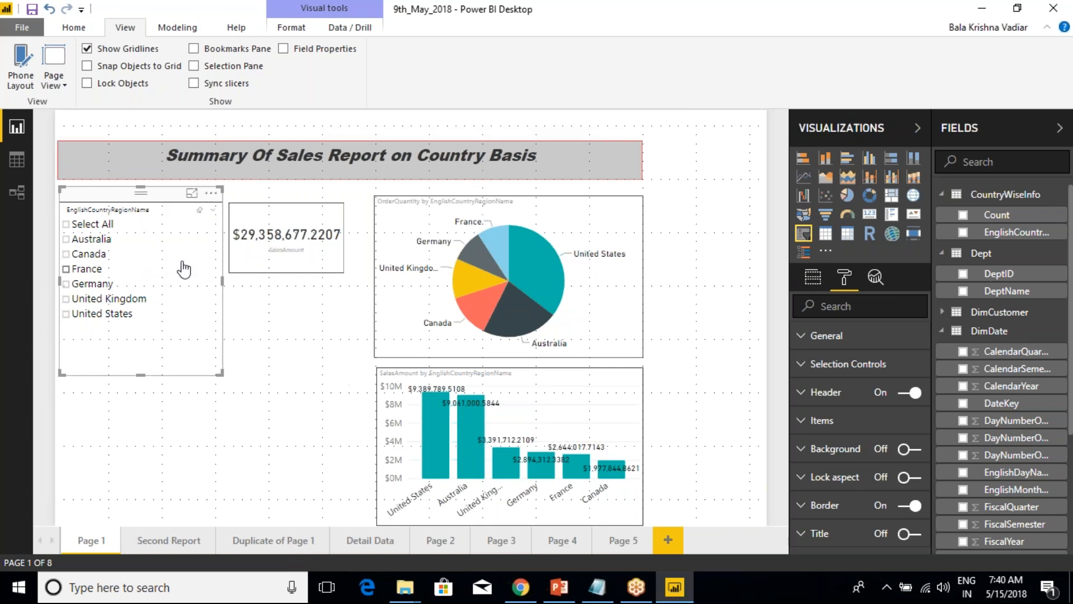
# Filter Page 1 to Australia with the country slicer.
pyautogui.click(67, 239)
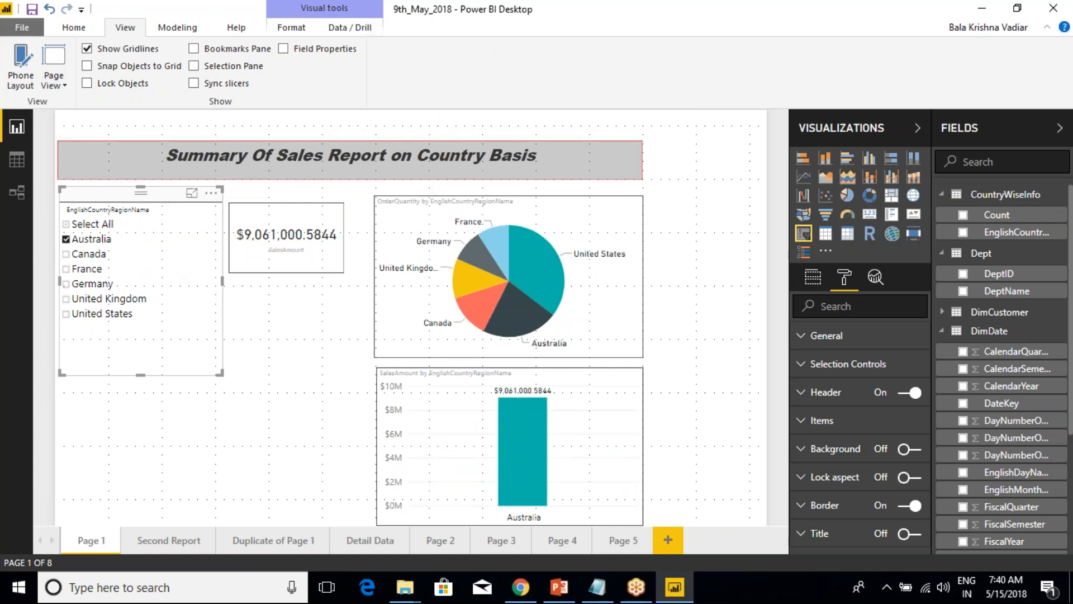
pyautogui.click(725, 209)
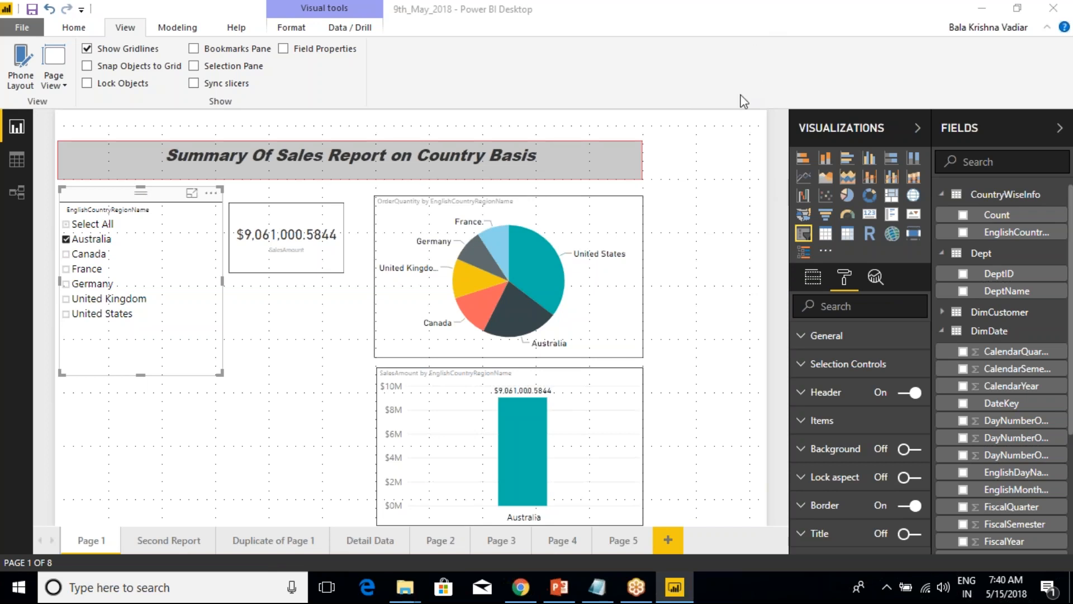
pyautogui.click(988, 11)
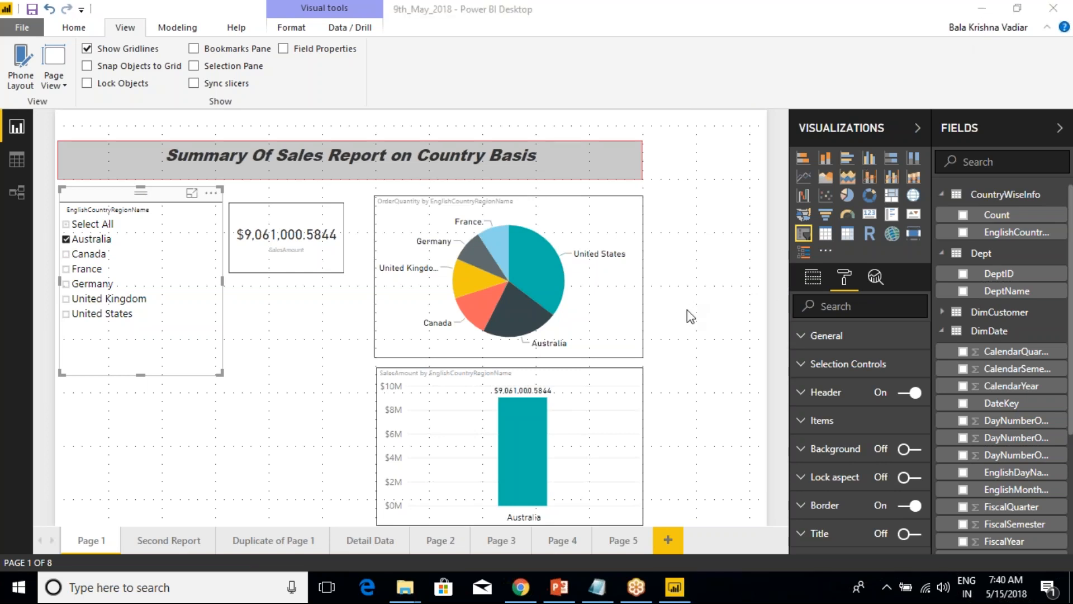
# View the country slicer in Focus mode and return to the report.
pyautogui.click(212, 194)
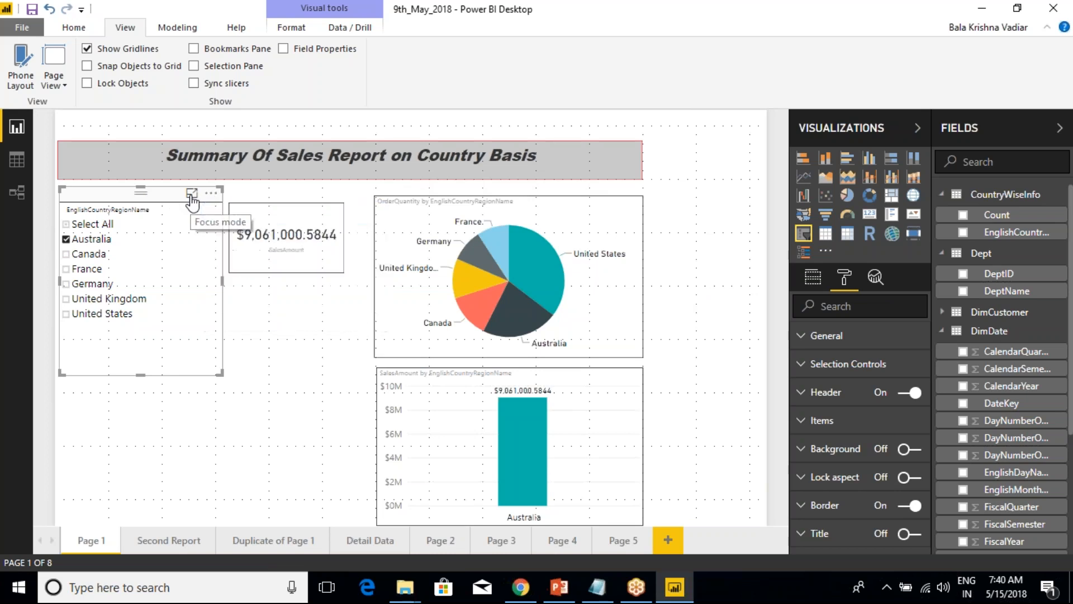
pyautogui.click(192, 196)
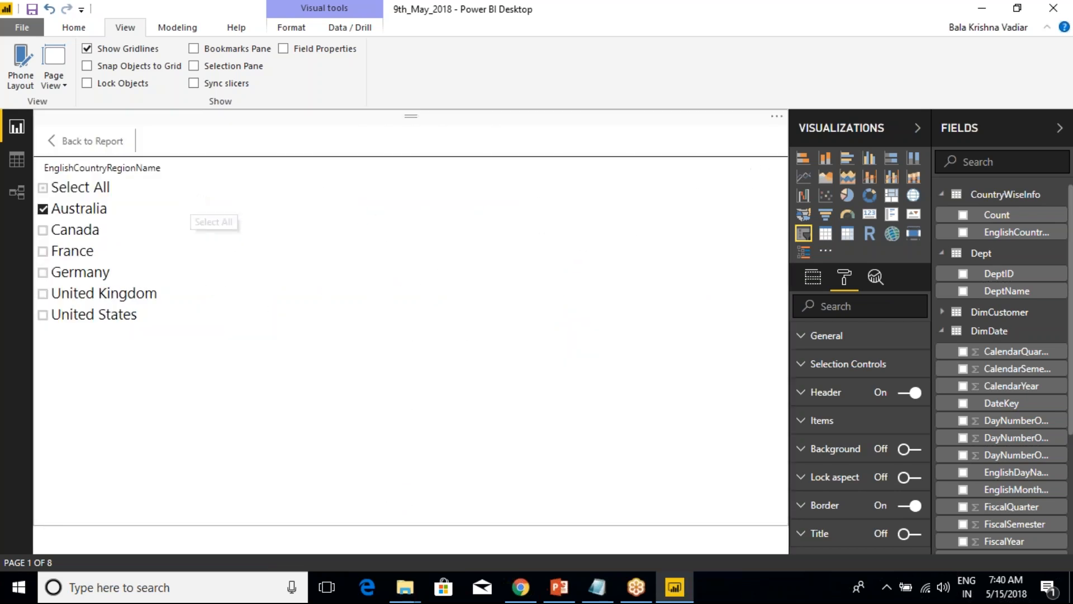
pyautogui.click(97, 144)
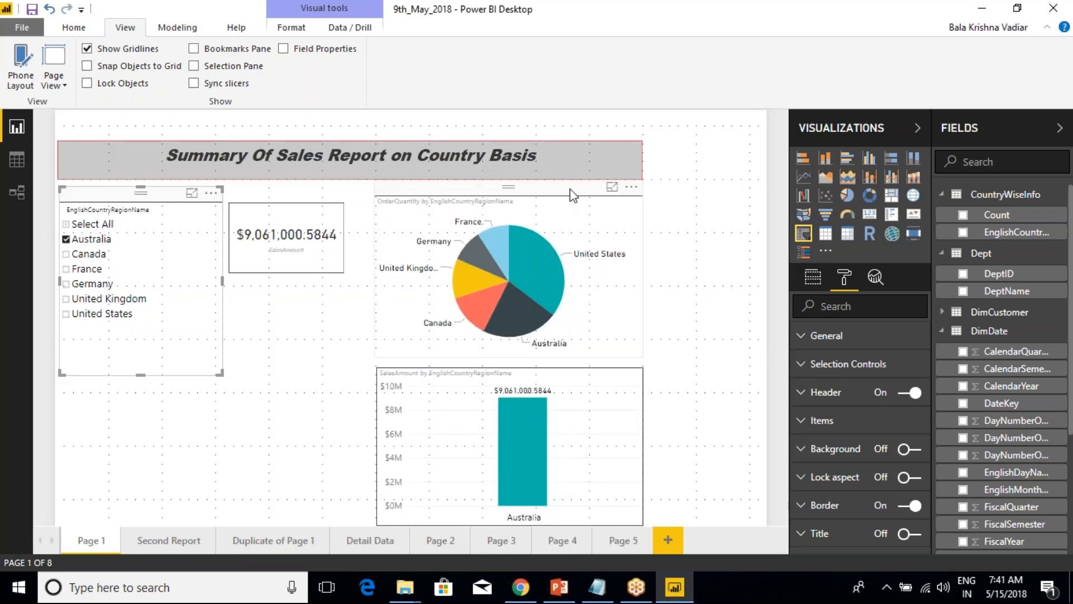
# Show the OrderQuantity pie chart in Focus mode and inspect the France slice's tooltip.
pyautogui.click(546, 210)
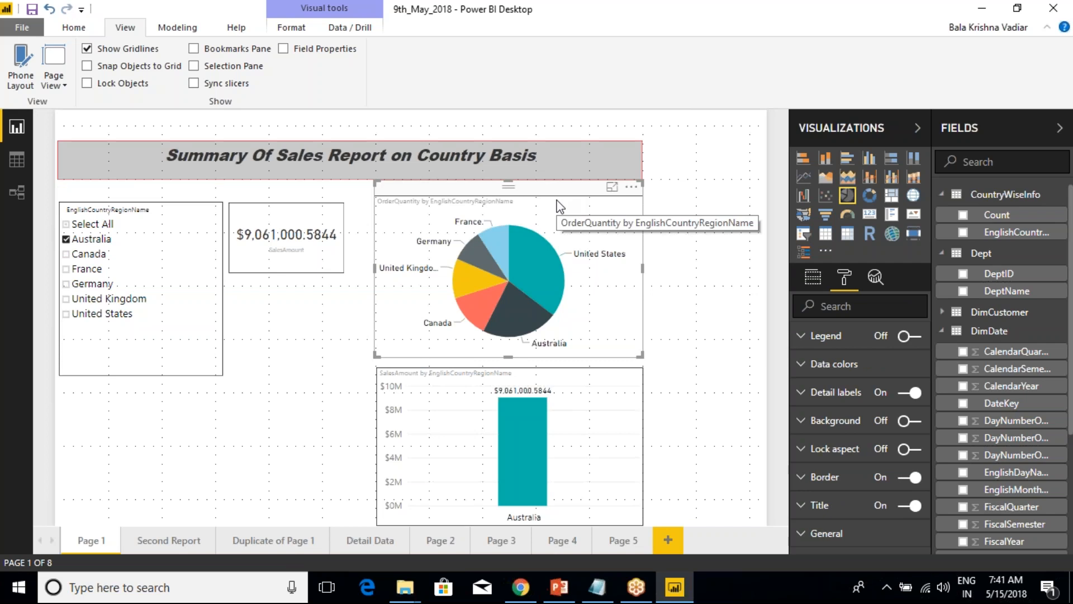
pyautogui.click(613, 190)
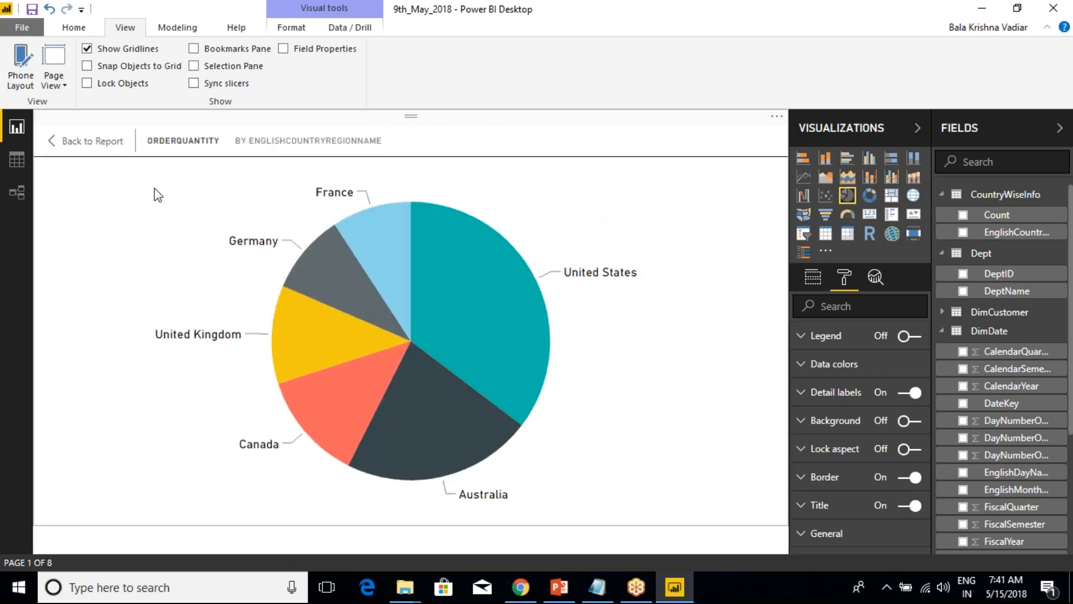
pyautogui.moveTo(400, 236)
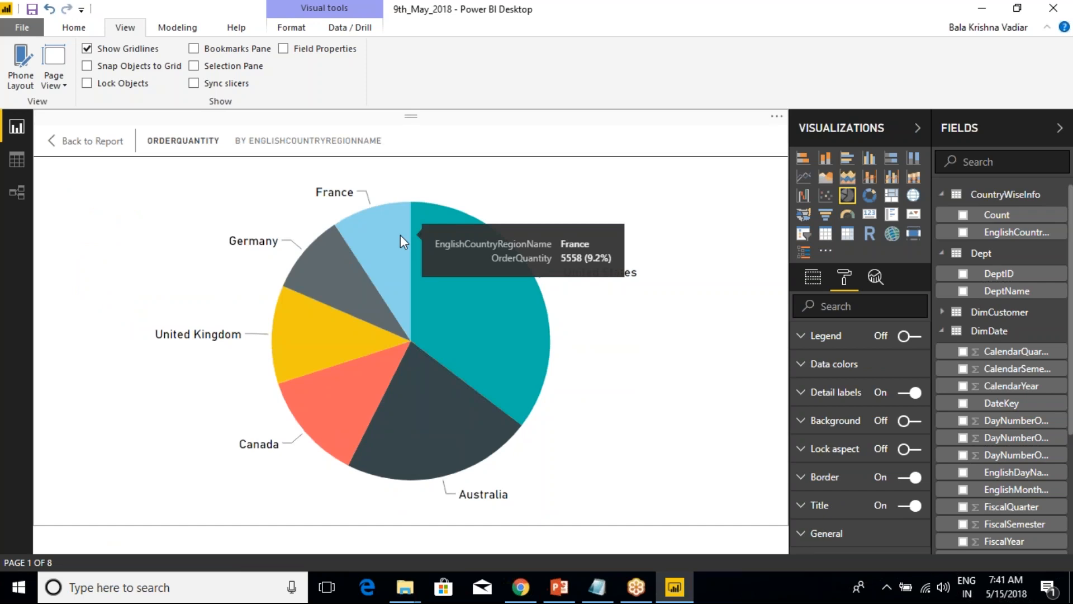
# Exit Focus mode on the OrderQuantity pie chart and return to the report page.
pyautogui.click(81, 144)
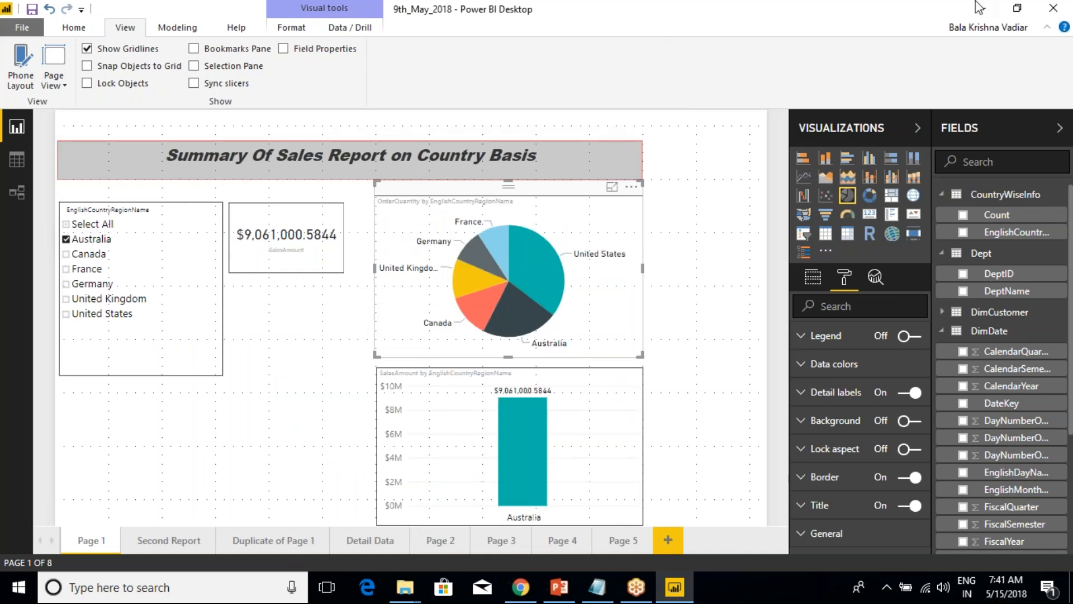
pyautogui.click(1029, 38)
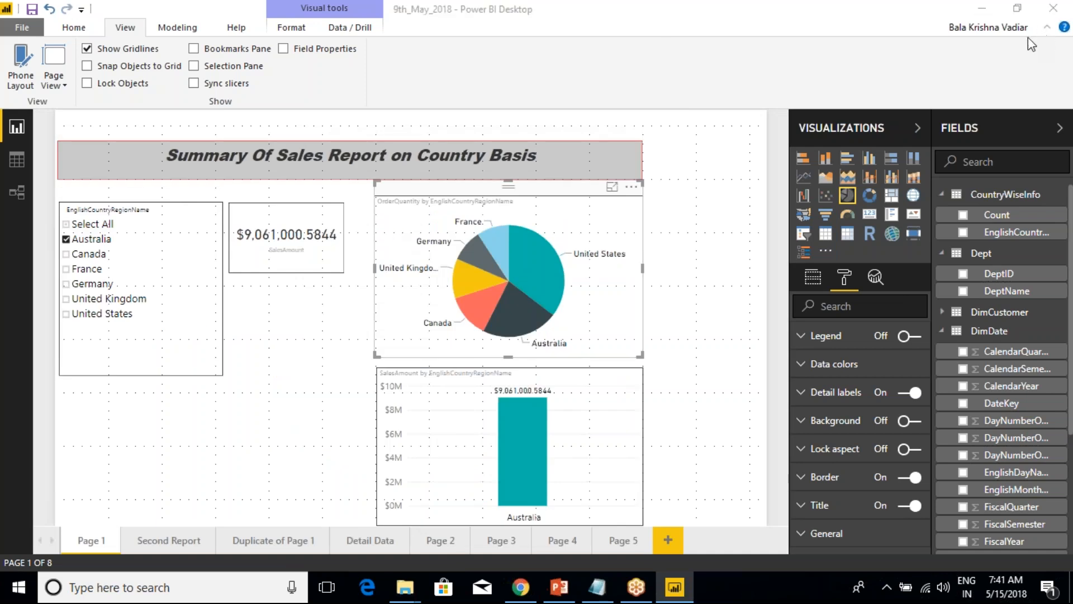
pyautogui.click(1028, 38)
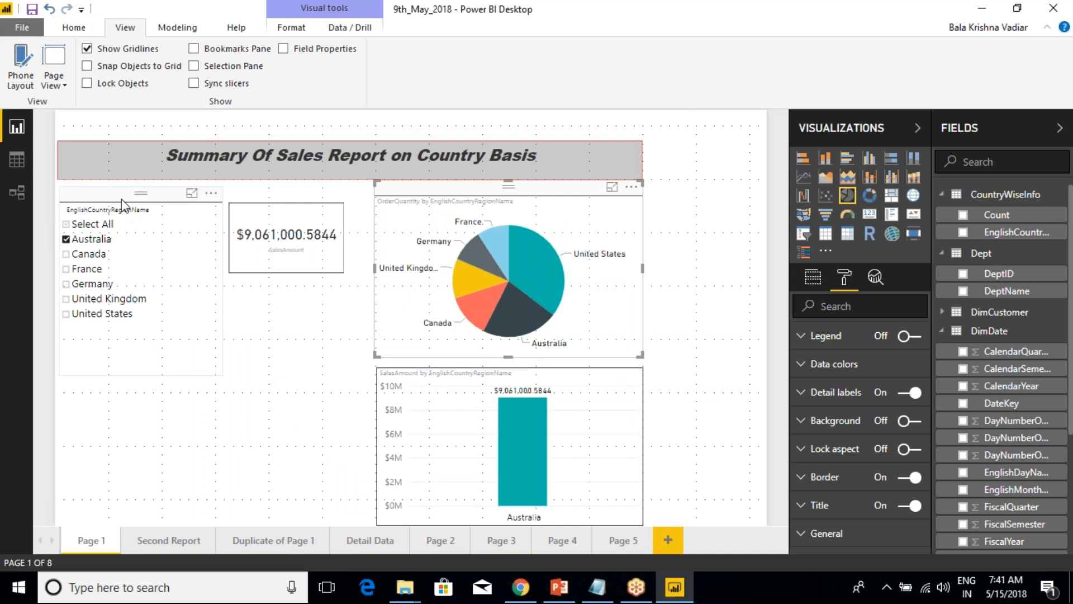
# Try different countries in the Page 1 slicer, ending with only Germany selected.
pyautogui.click(66, 254)
pyautogui.click(66, 240)
pyautogui.click(66, 253)
pyautogui.click(66, 268)
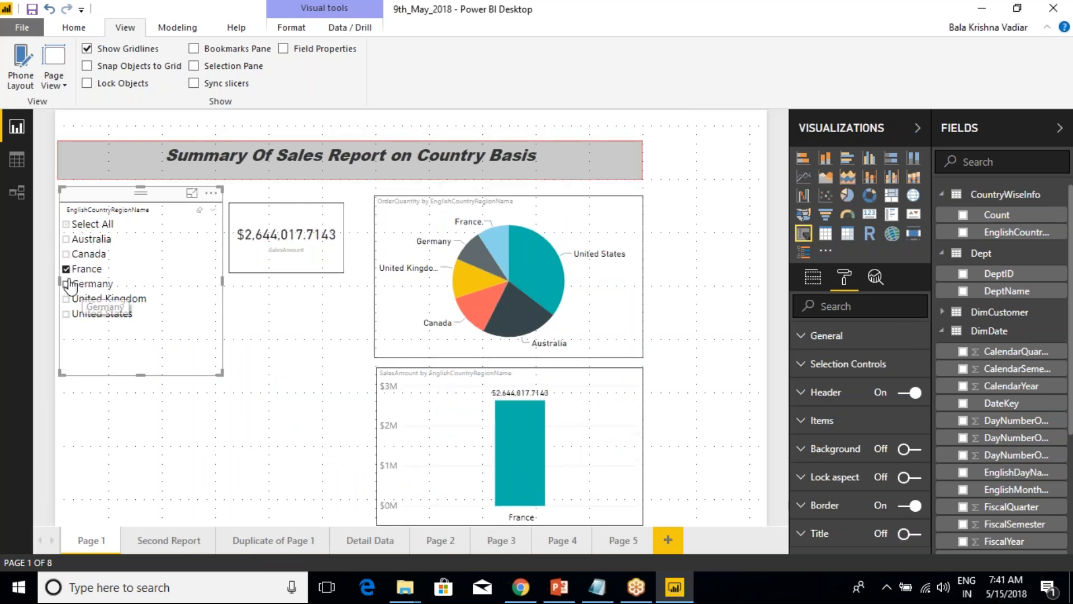
pyautogui.click(66, 284)
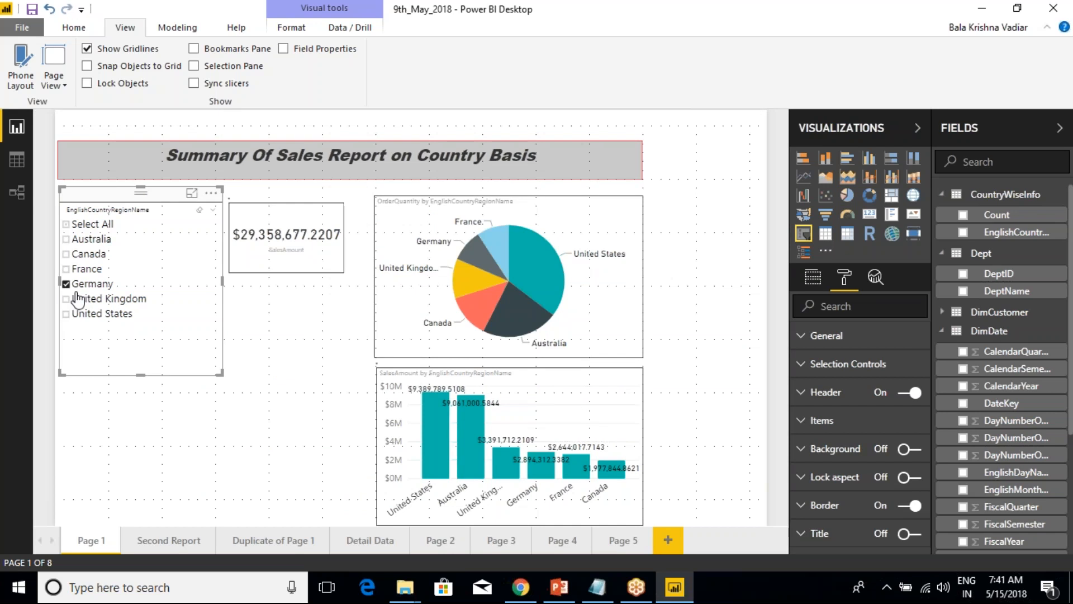
# Check the slicer's effect on Second Report and Duplicate of Page 1, and clear the Germany selection on Page 1.
pyautogui.click(159, 539)
pyautogui.click(276, 542)
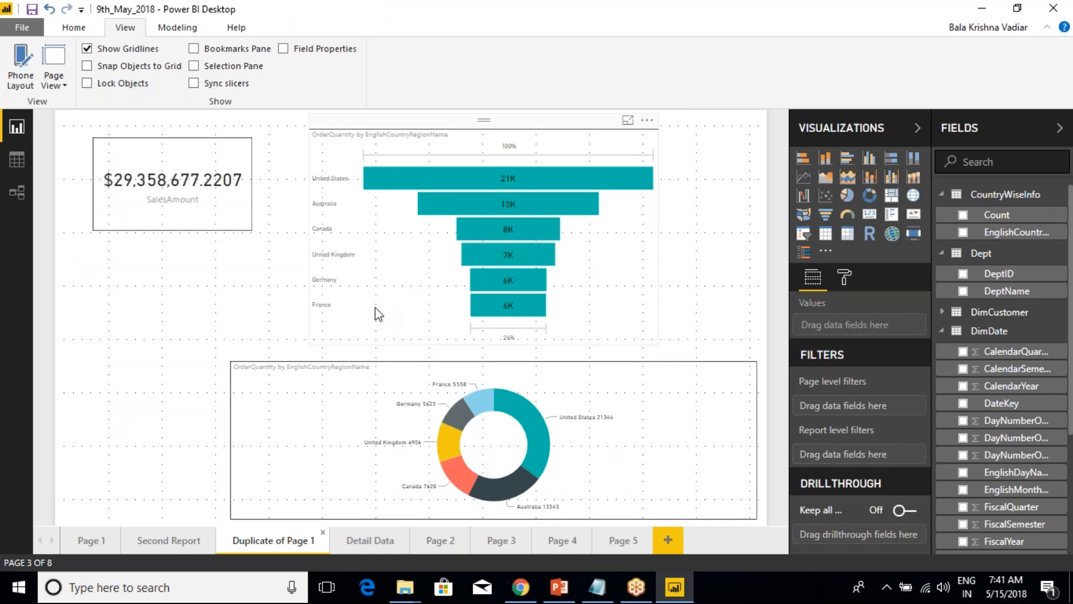
pyautogui.click(85, 542)
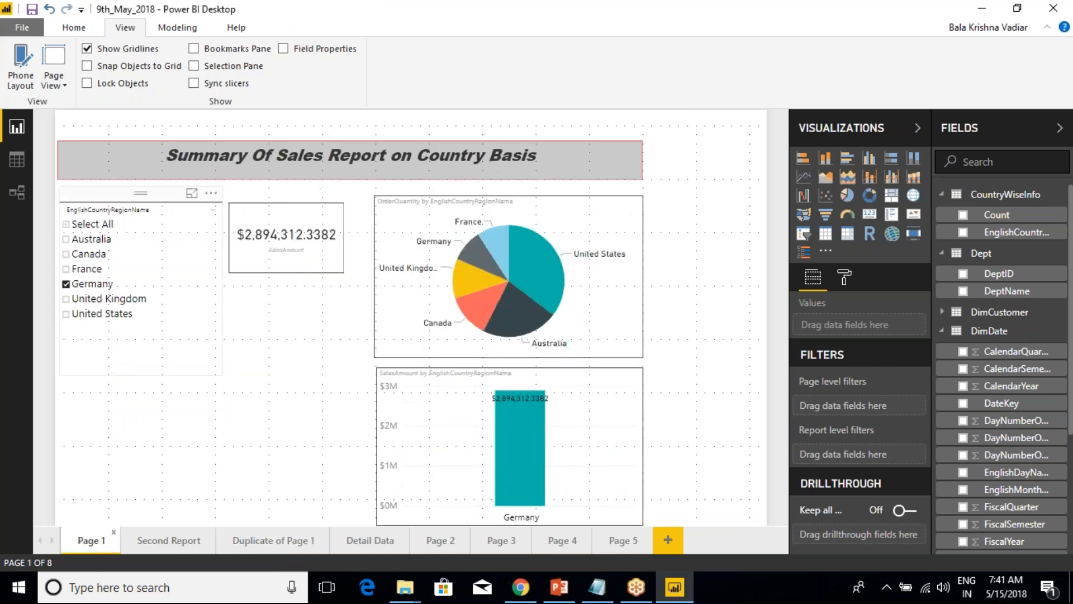
pyautogui.click(80, 287)
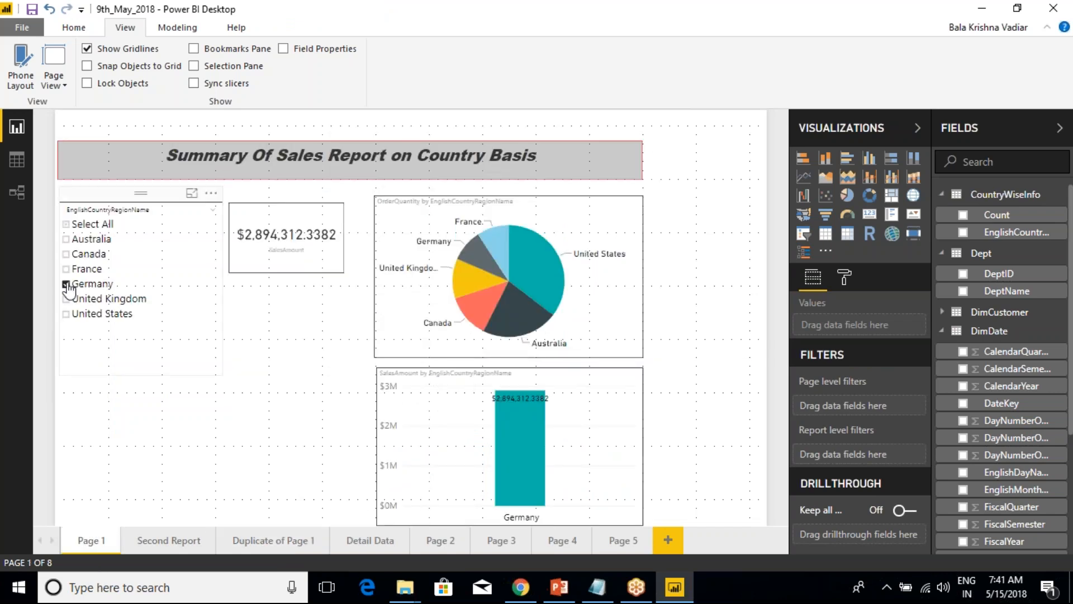
# Examine the country slicer's Page 1 row in the Sync slicers settings and hide those settings again.
pyautogui.click(193, 83)
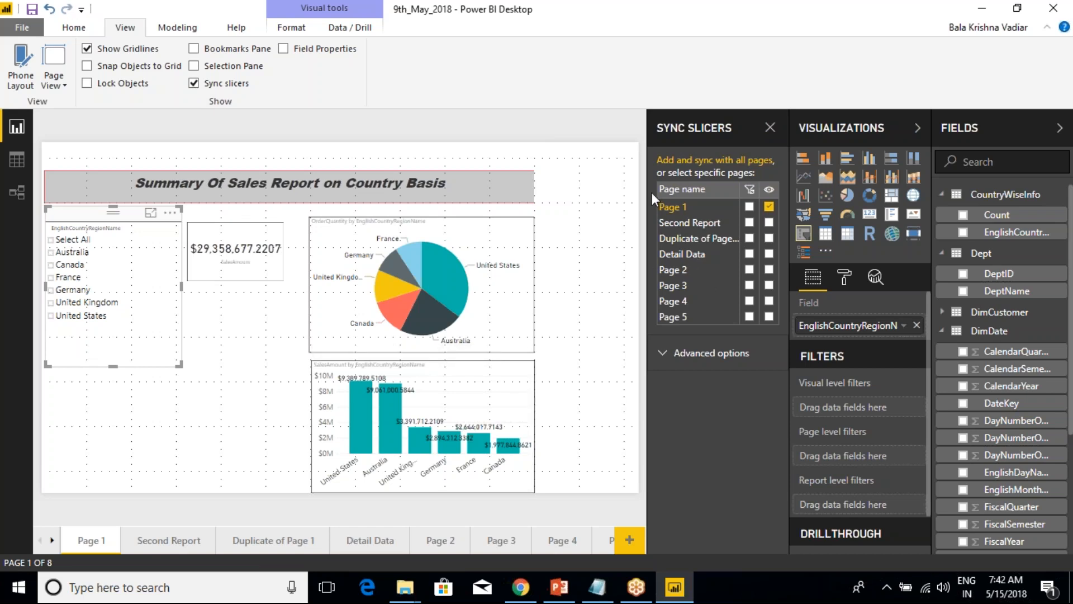
pyautogui.hotkey('ctrl', '2')
pyautogui.moveTo(638, 194)
pyautogui.mouseDown()
pyautogui.moveTo(688, 215)
pyautogui.moveTo(783, 219)
pyautogui.mouseUp()
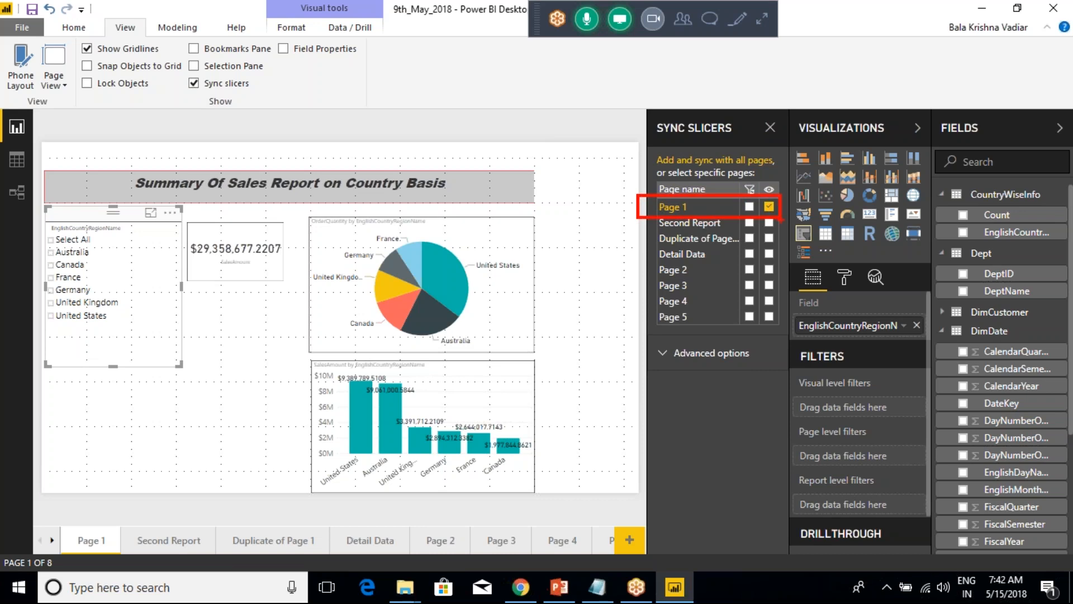
pyautogui.press('Escape')
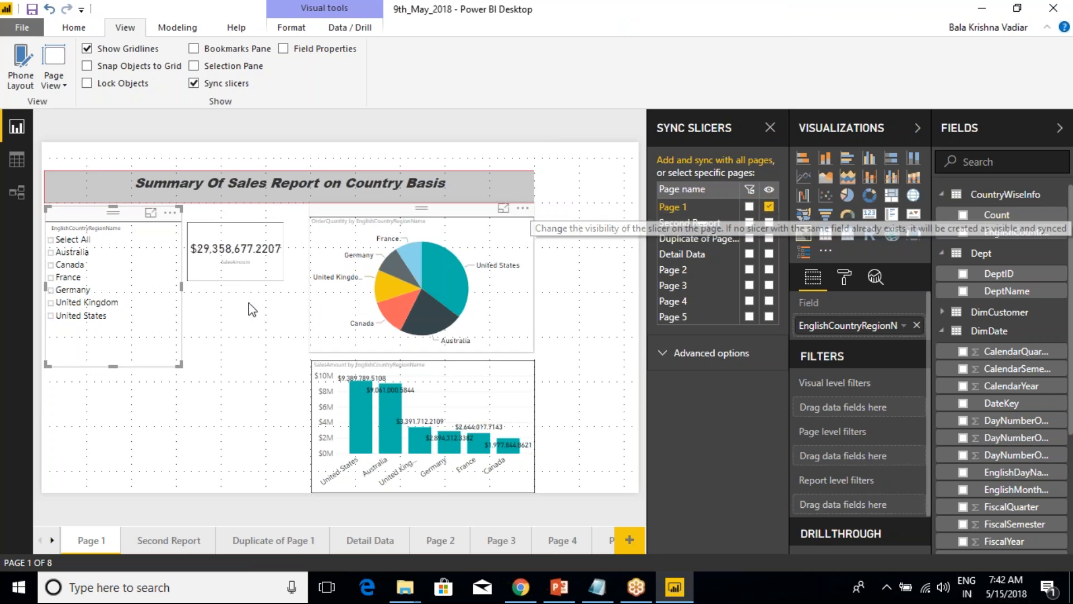
pyautogui.click(194, 83)
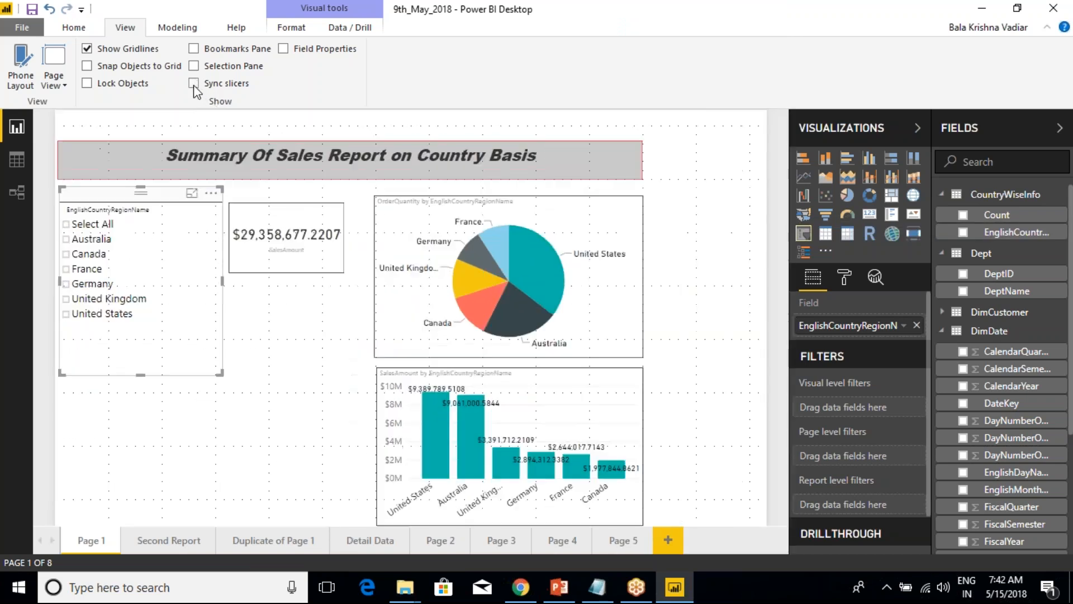
# Filter Page 1 to Germany with the country slicer, comparing Duplicate of Page 1 before and after the selection.
pyautogui.click(271, 541)
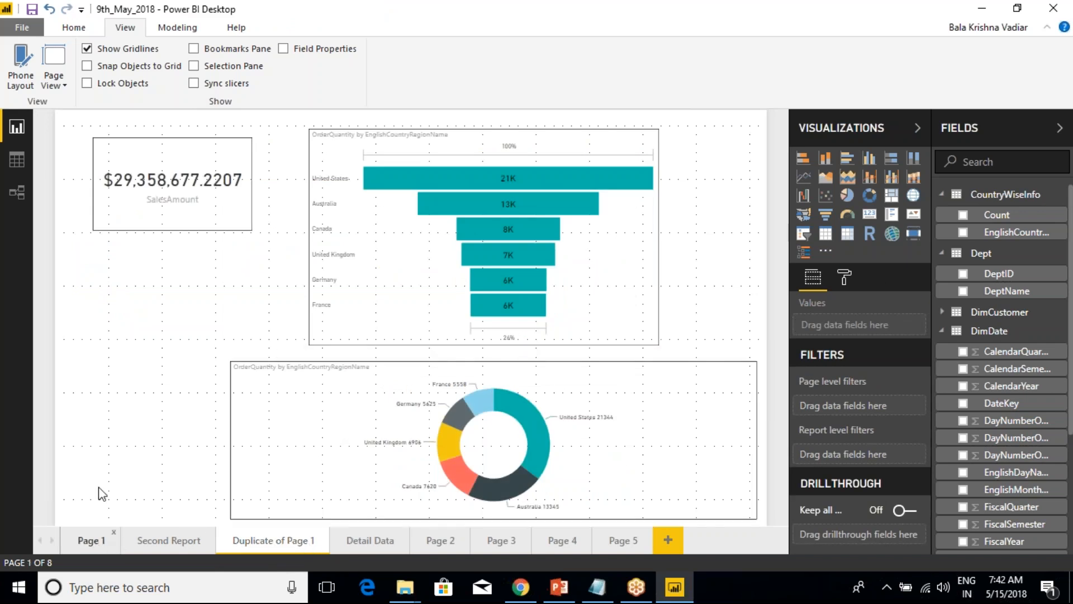
pyautogui.click(91, 541)
pyautogui.click(74, 286)
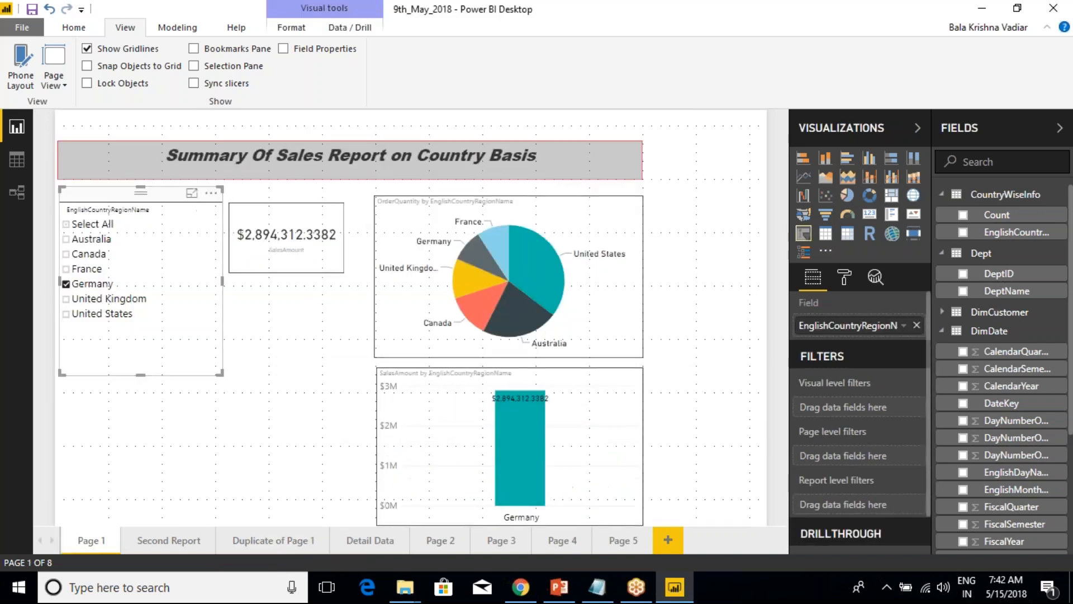
pyautogui.click(290, 543)
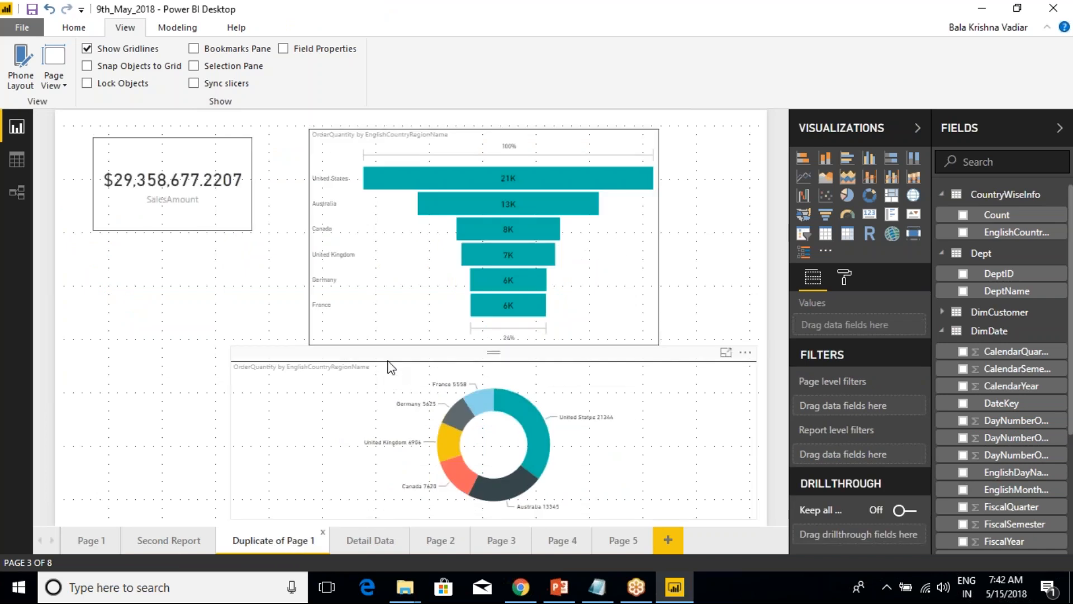
pyautogui.click(92, 540)
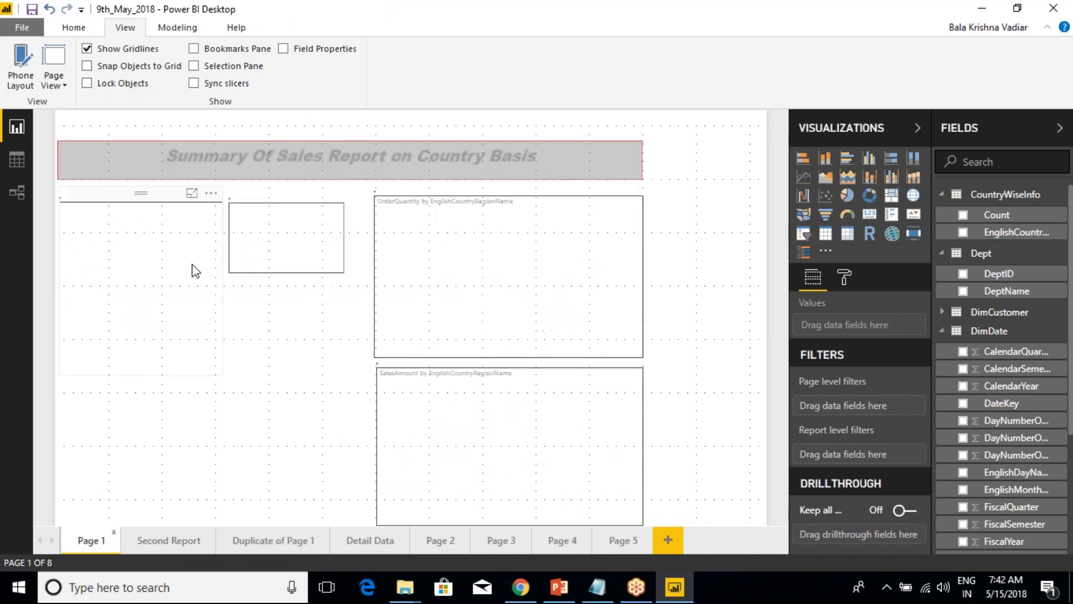
# Use Sync slicers to make the Page 1 country slicer visible on Duplicate of Page 1, and select it on that page.
pyautogui.click(221, 83)
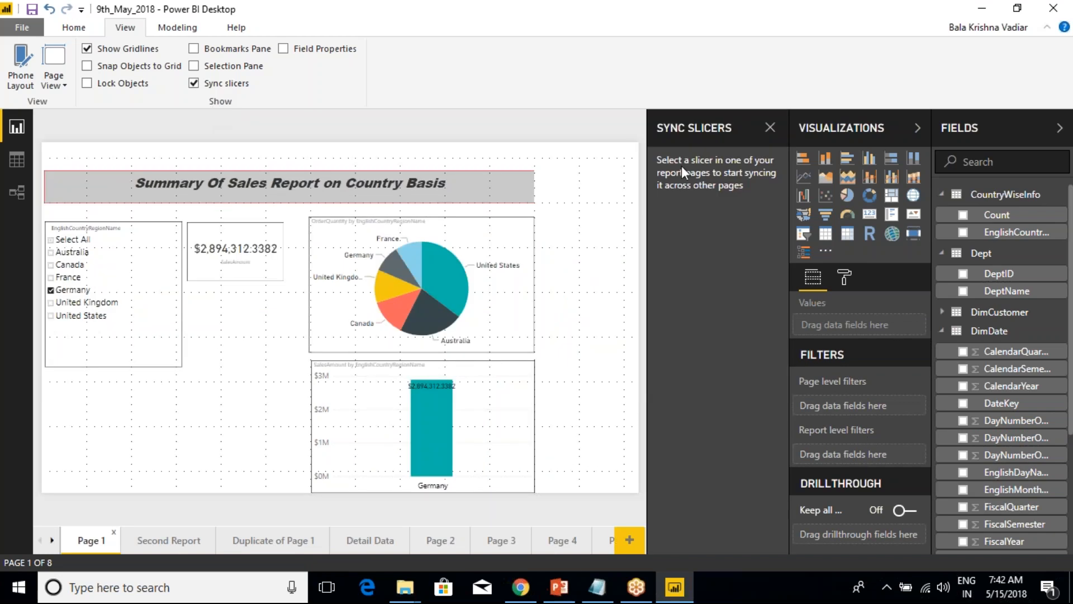
pyautogui.click(131, 224)
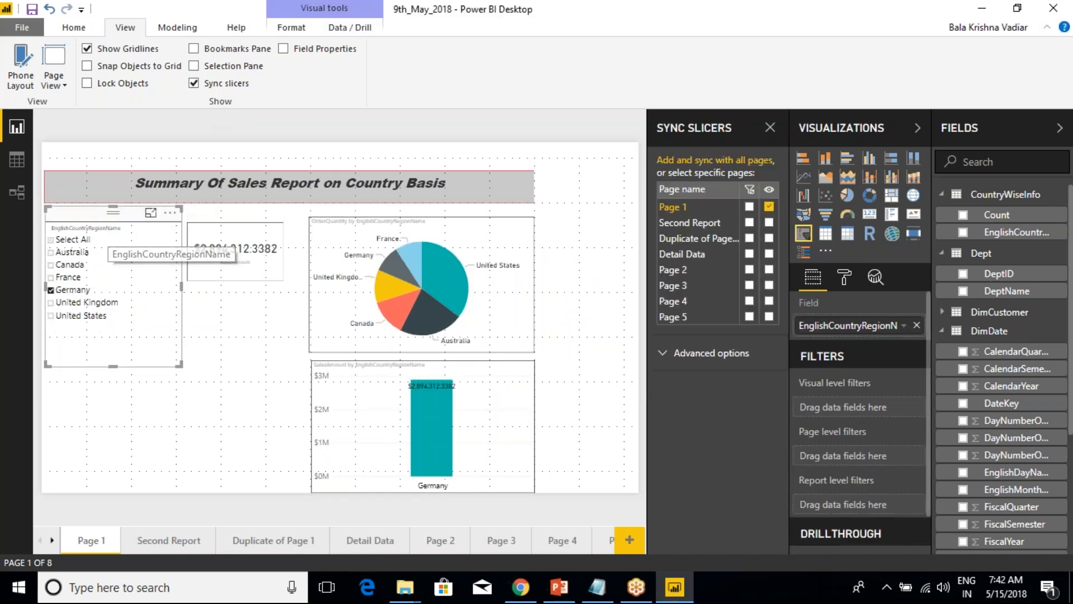
pyautogui.click(193, 84)
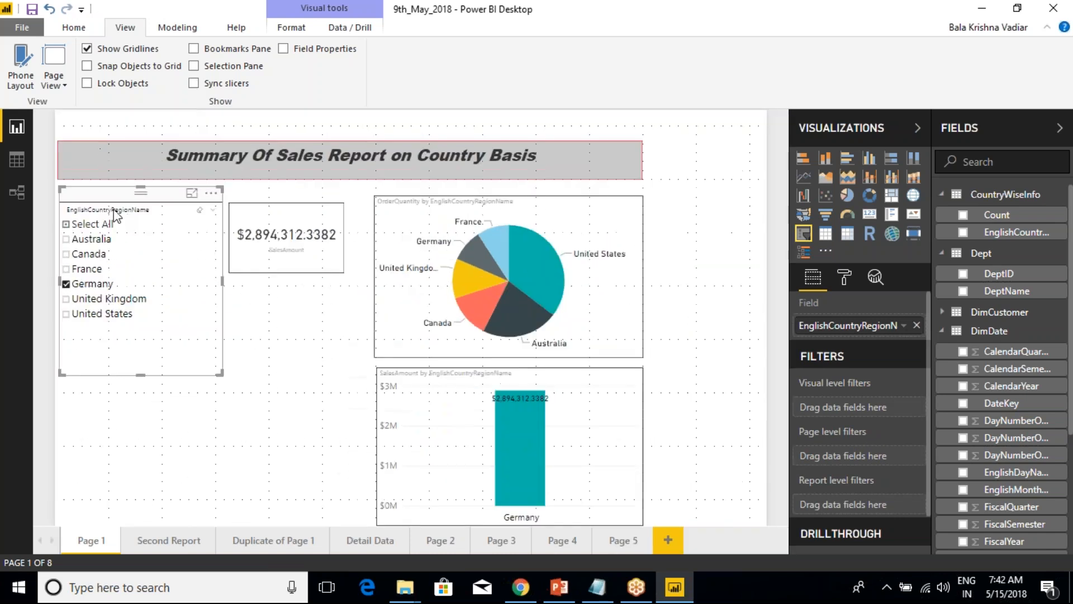
pyautogui.click(194, 83)
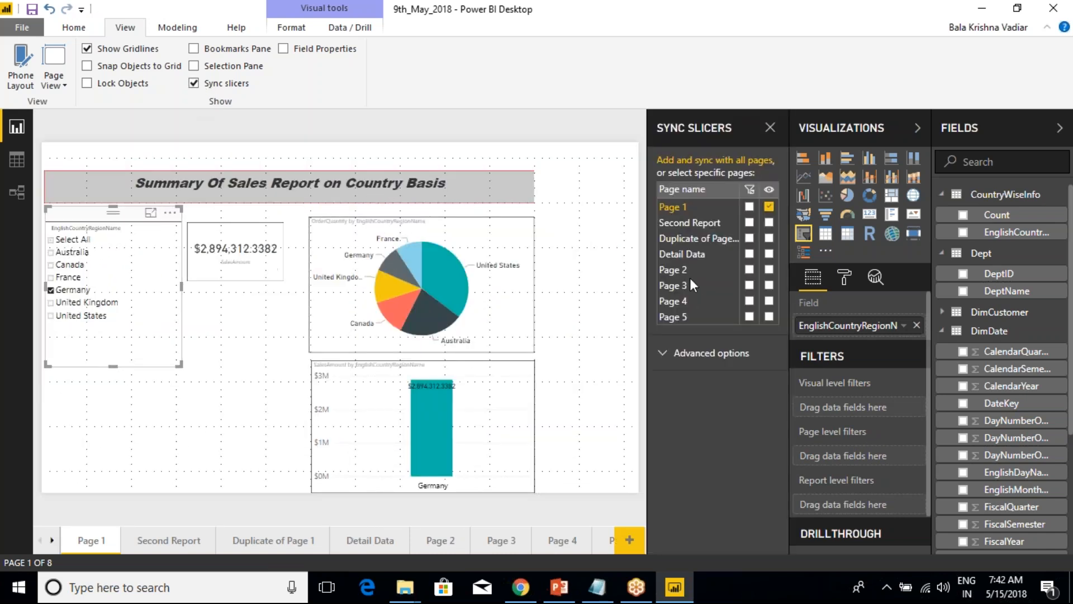
pyautogui.click(770, 238)
pyautogui.click(261, 540)
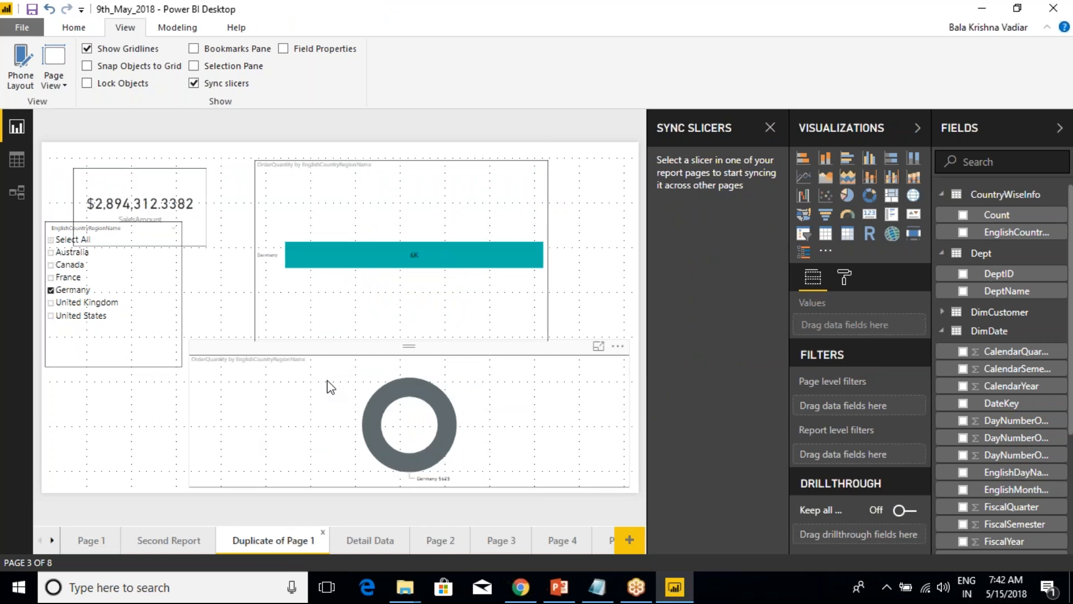
pyautogui.click(56, 222)
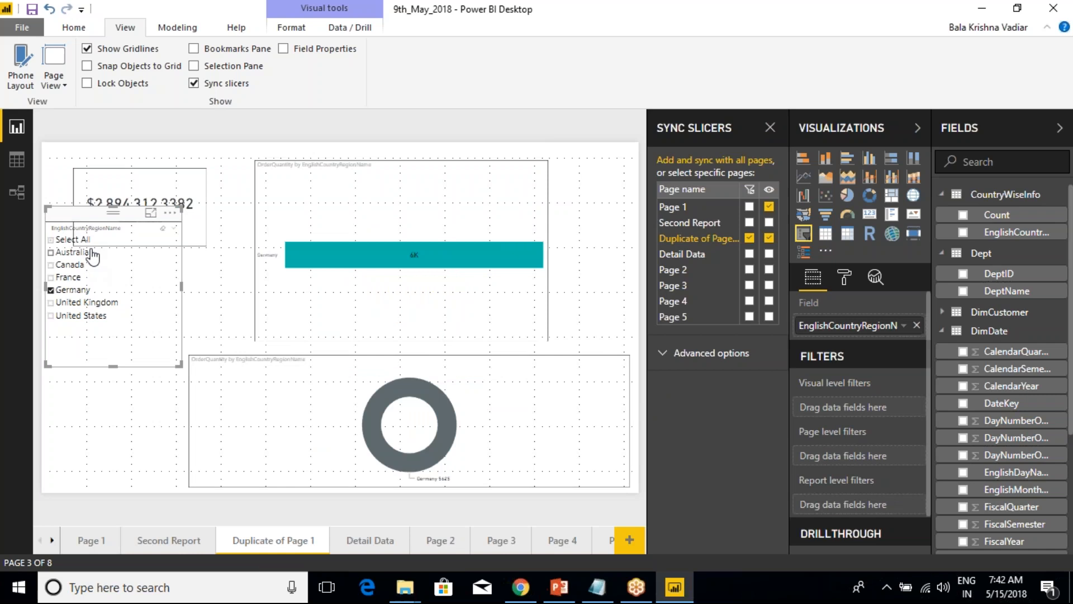
# Move the map on Second Report to the right, leaving room for a slicer beside it.
pyautogui.click(150, 545)
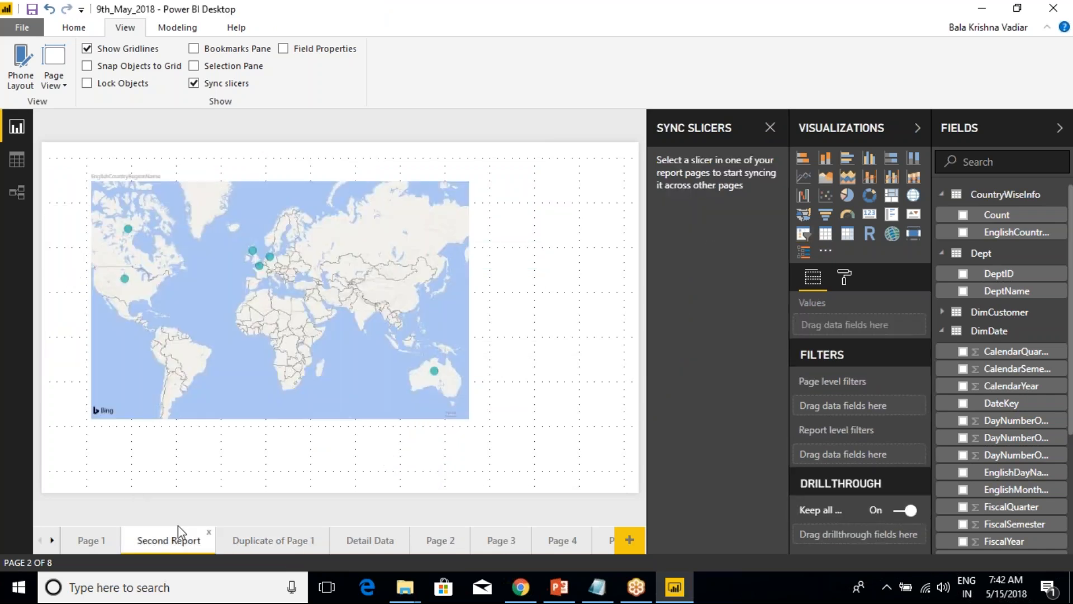
pyautogui.click(210, 175)
pyautogui.moveTo(211, 175); pyautogui.dragTo(365, 172)
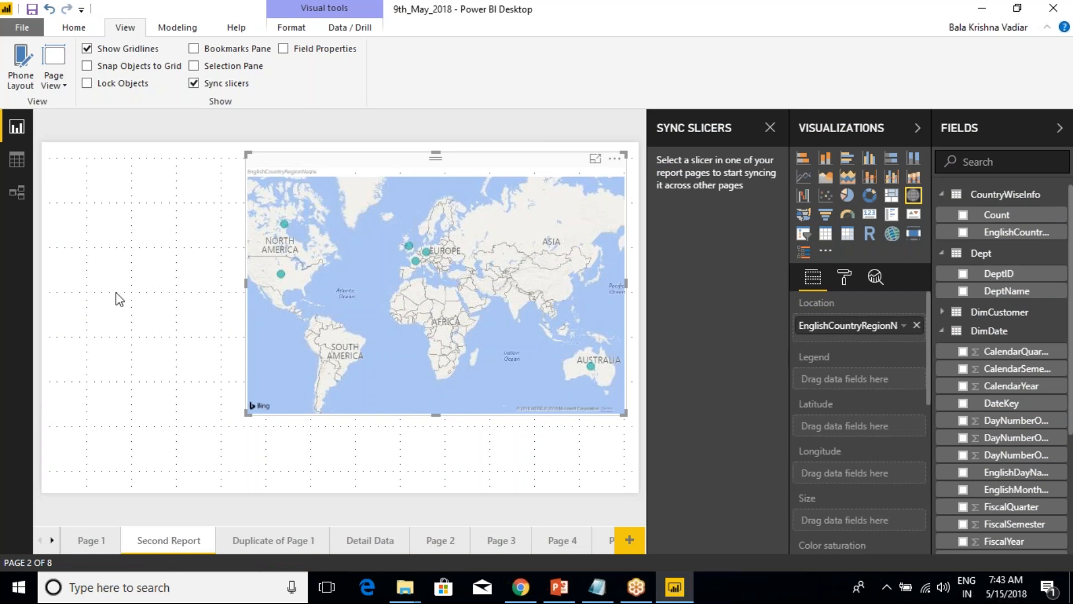
# Make the Page 1 country slicer visible on Second Report through Sync slicers and view that page.
pyautogui.click(93, 548)
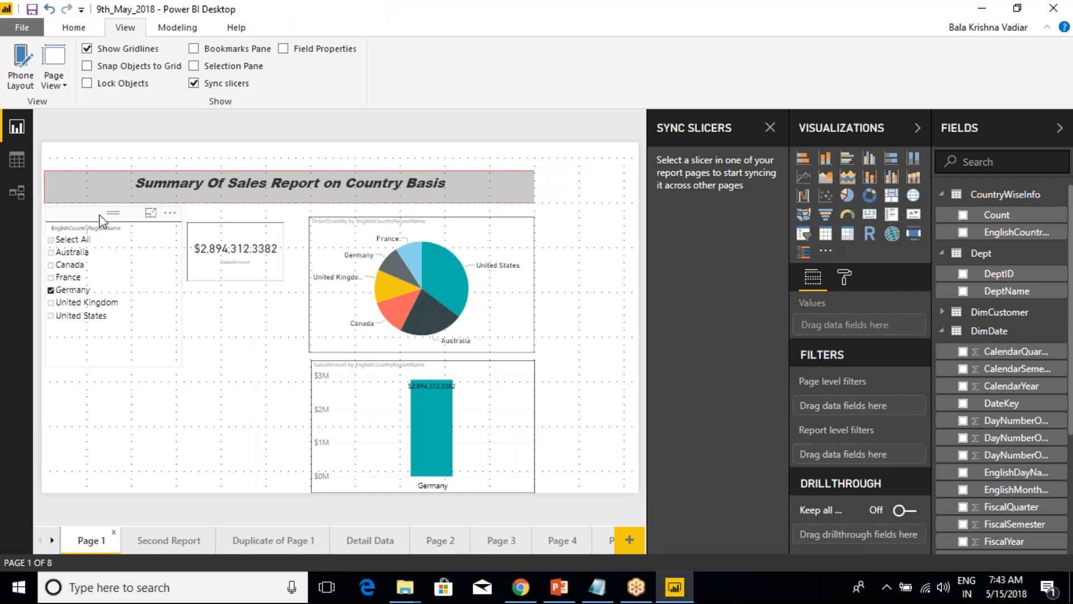
pyautogui.click(112, 246)
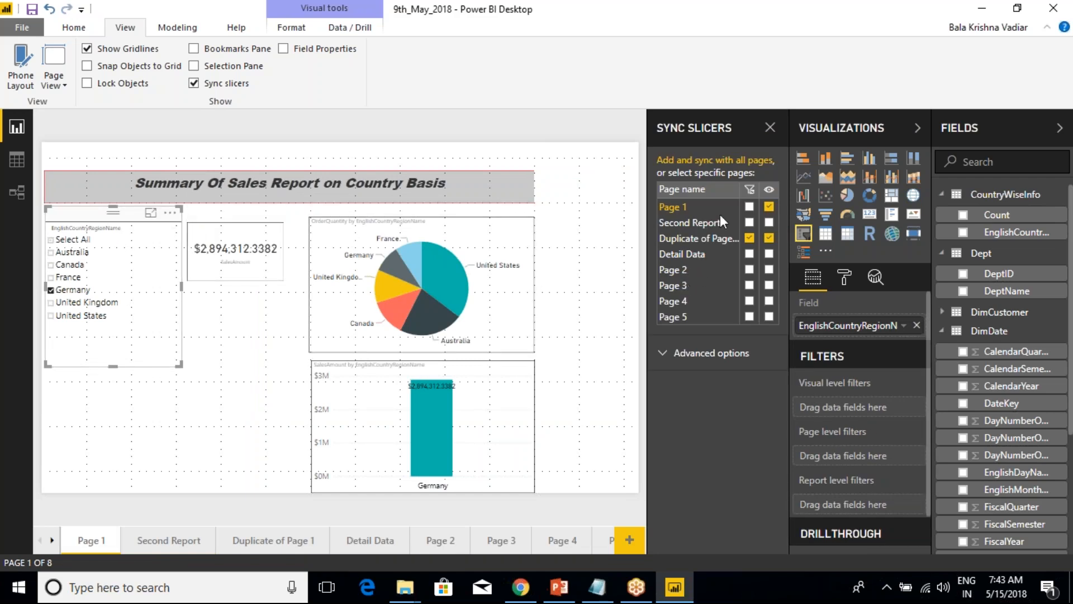
pyautogui.click(769, 222)
pyautogui.click(156, 547)
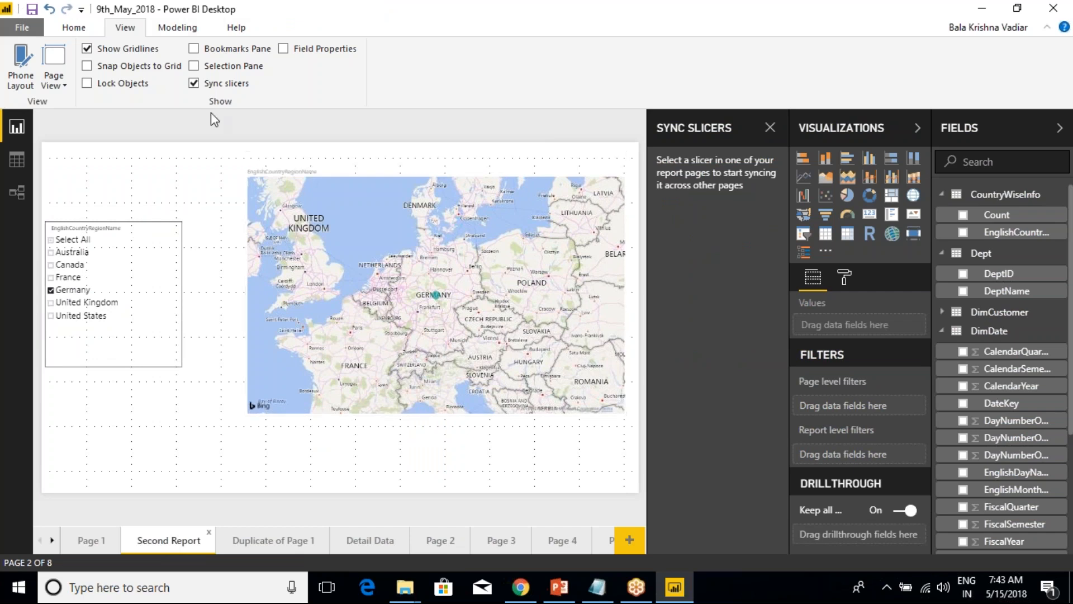
# Return to Page 1, select the country slicer and hide the Sync slicers settings.
pyautogui.click(90, 540)
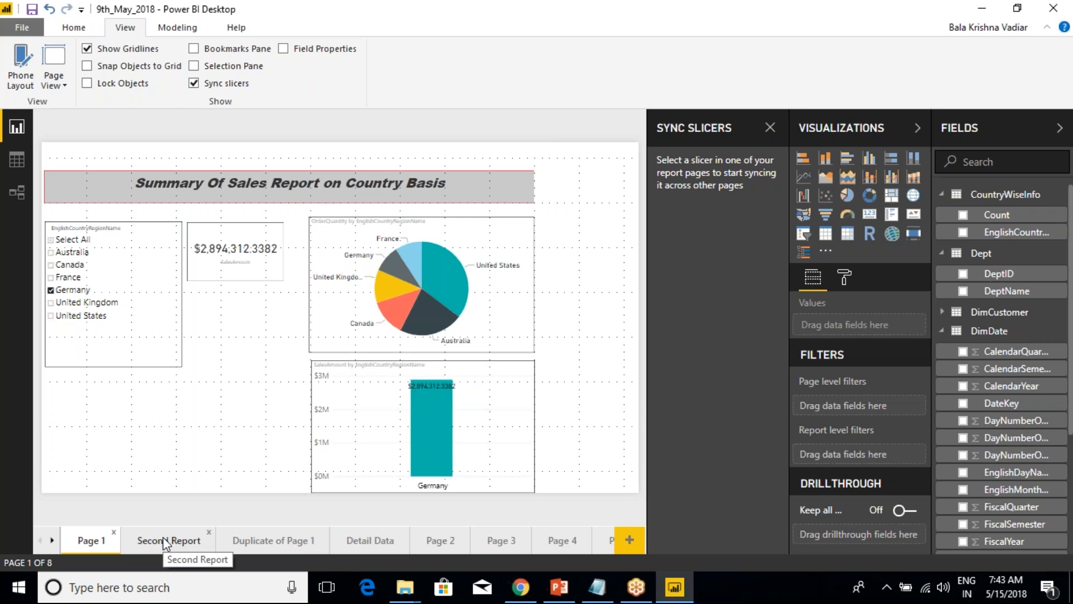
pyautogui.click(85, 213)
pyautogui.click(195, 84)
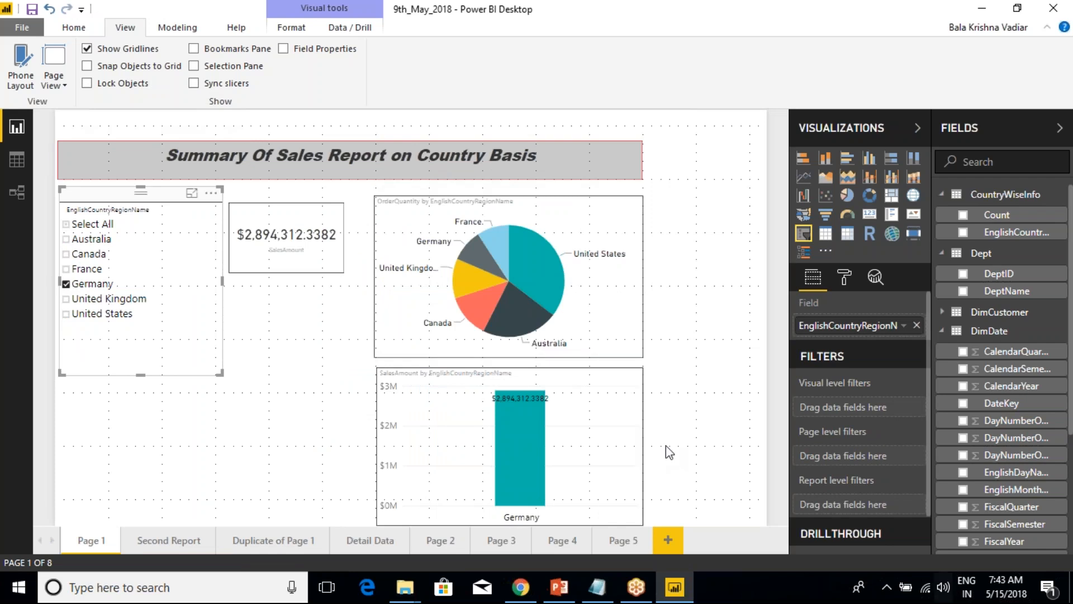
# Switch to the Class Notes file in Notepad and add "-- Done" after View Menu under Day-4.
pyautogui.click(602, 577)
pyautogui.scroll(-1, 410, 369)
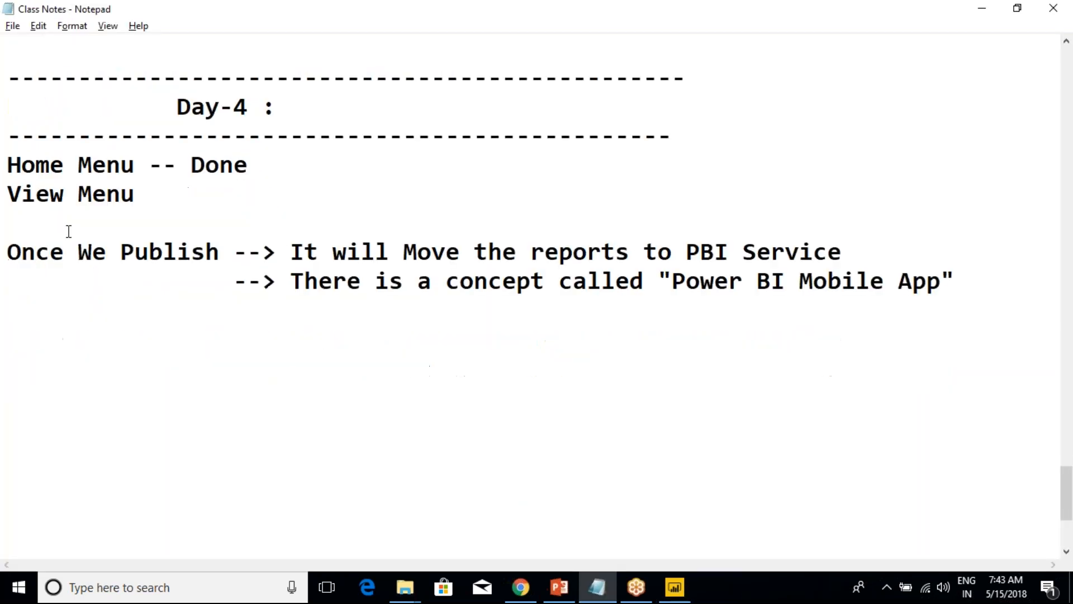
pyautogui.click(963, 279)
pyautogui.press('Return')
pyautogui.click(147, 194)
pyautogui.write('==')
pyautogui.press('BackSpace')
pyautogui.press('BackSpace')
pyautogui.write('-- Done')
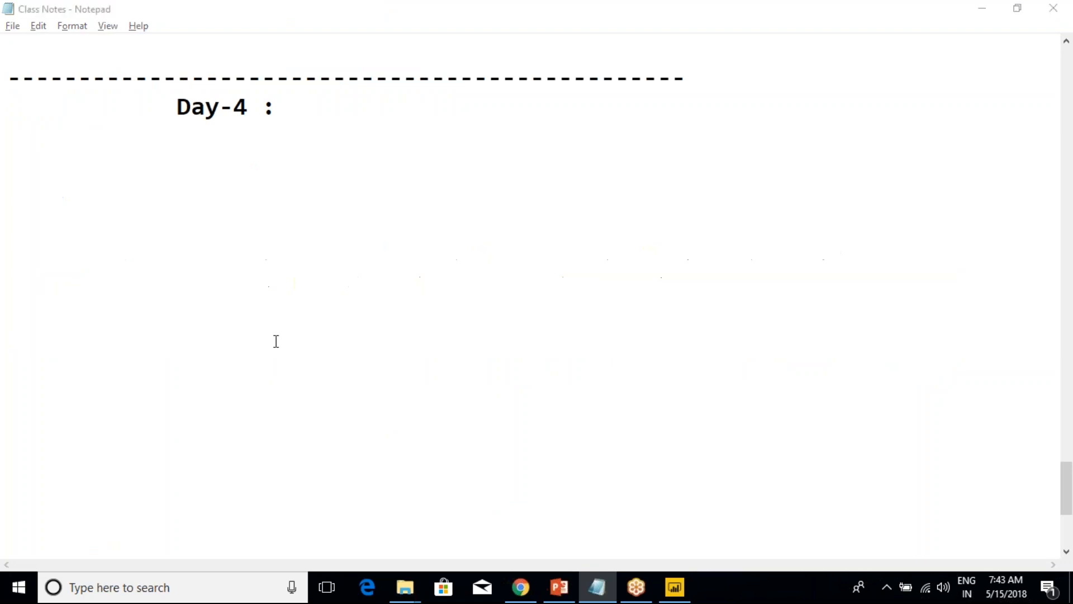
# Switch back to Power BI Desktop and review the Modeling, View, Help and File commands.
pyautogui.hotkey('alt', 'Tab')
pyautogui.click(178, 29)
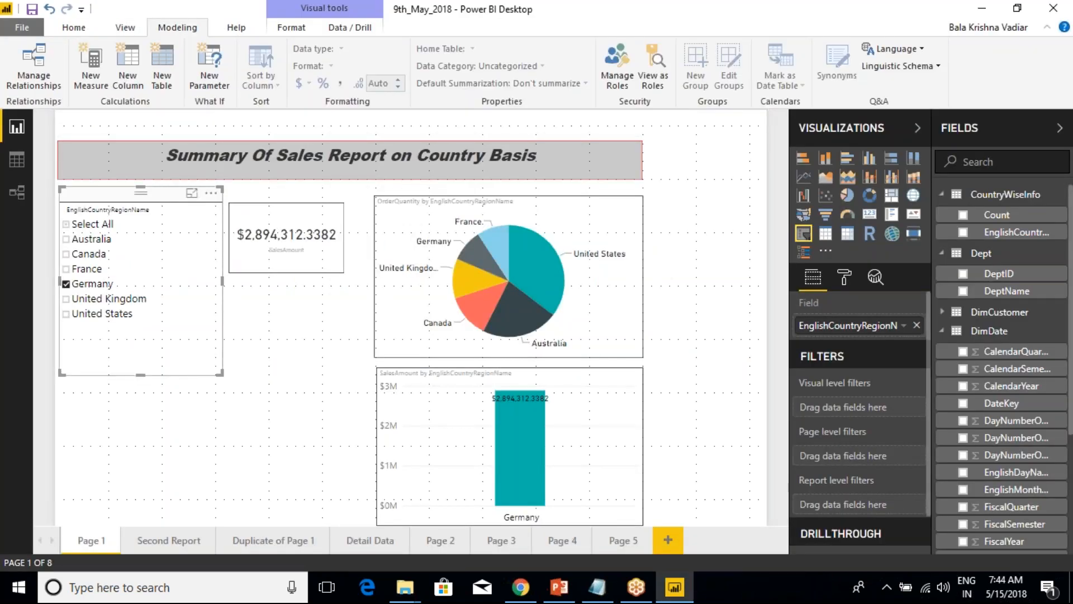
pyautogui.click(703, 137)
pyautogui.click(123, 29)
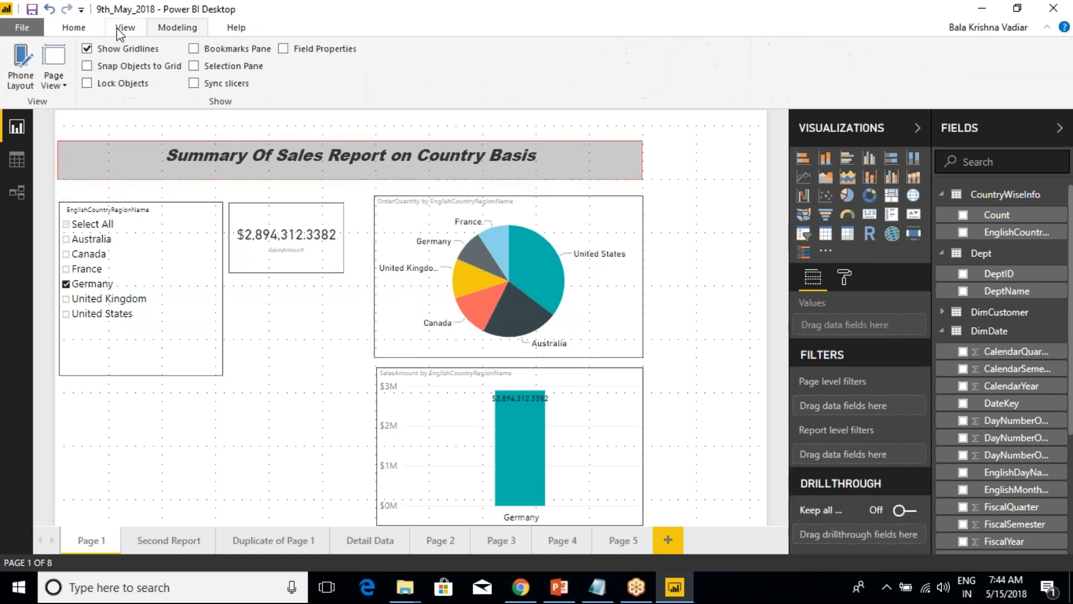
pyautogui.click(172, 29)
pyautogui.click(237, 29)
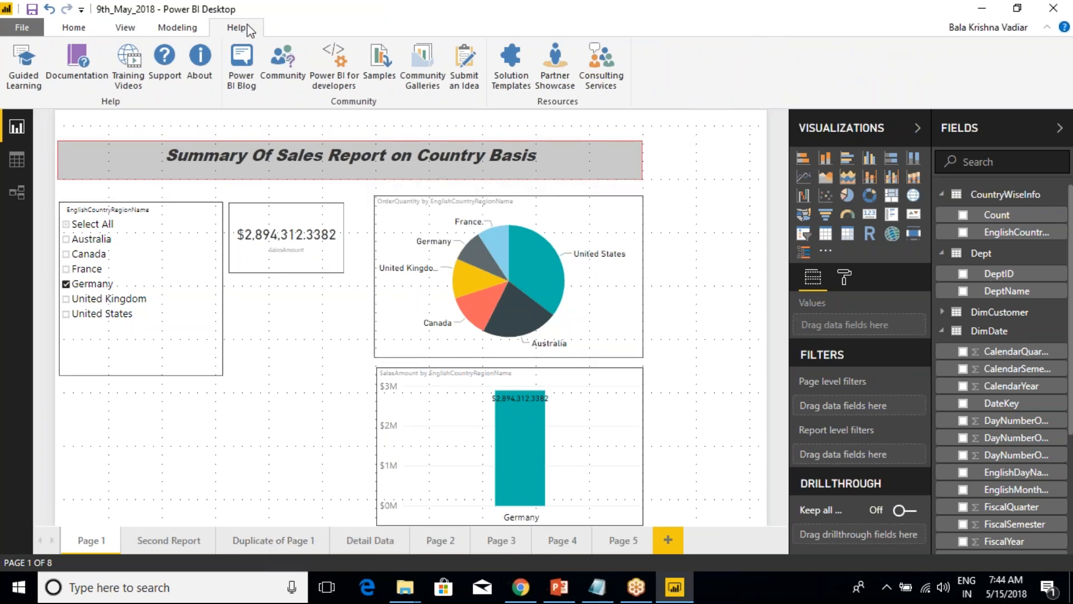
pyautogui.click(21, 29)
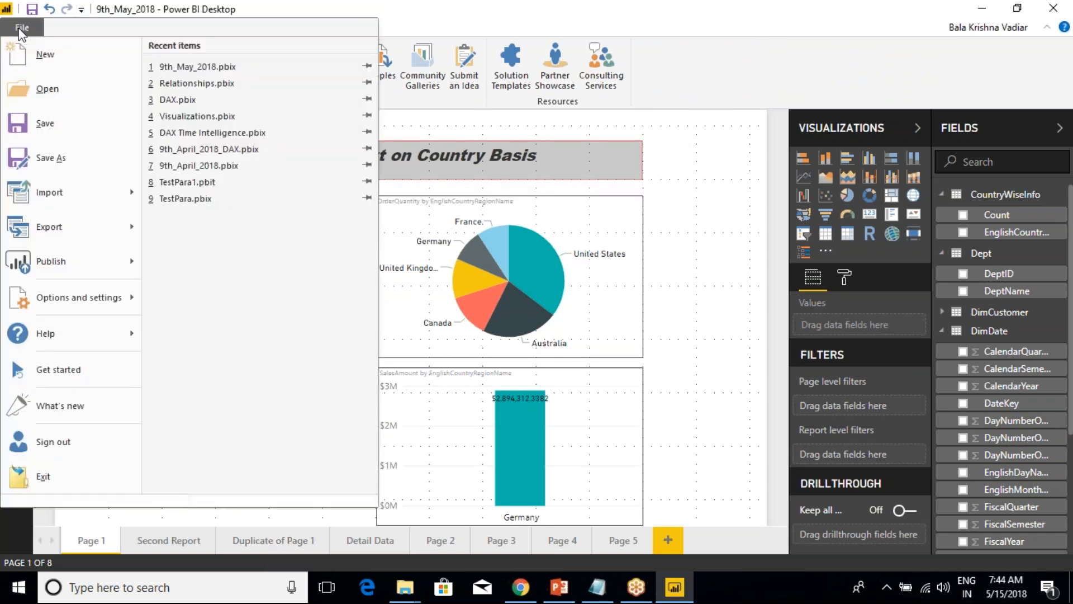
# Review the Help commands under File, close them and open the Power BI Desktop Documentation in the browser.
pyautogui.moveTo(52, 335)
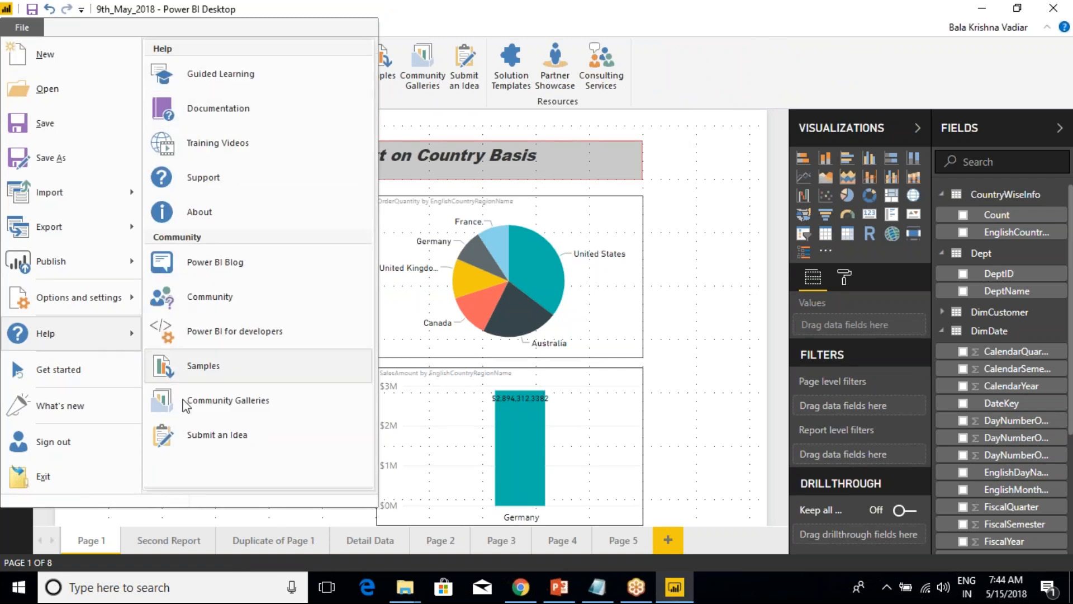
pyautogui.click(720, 109)
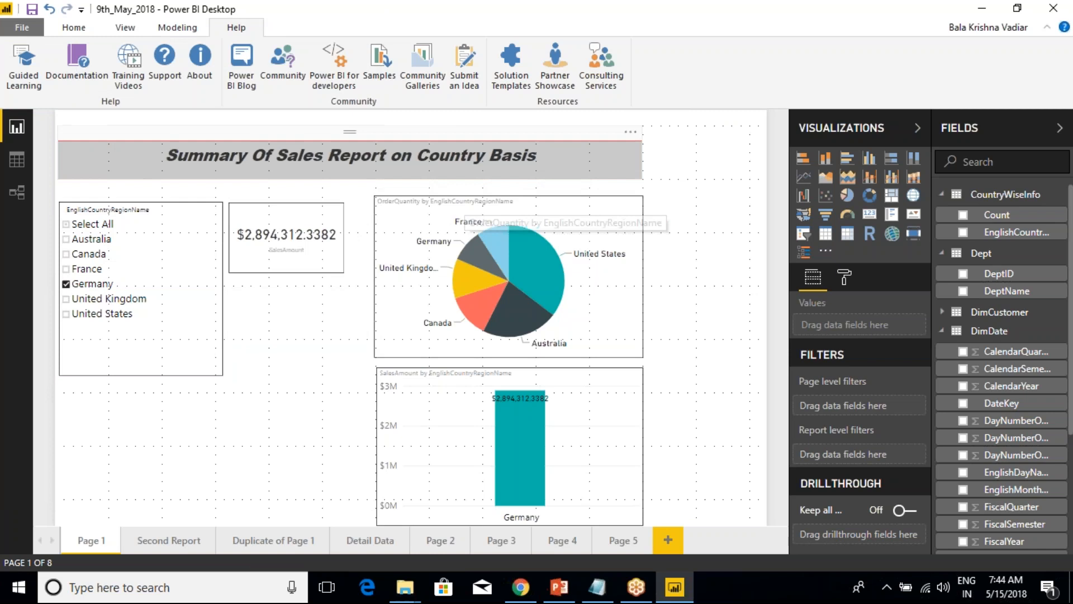
pyautogui.click(85, 73)
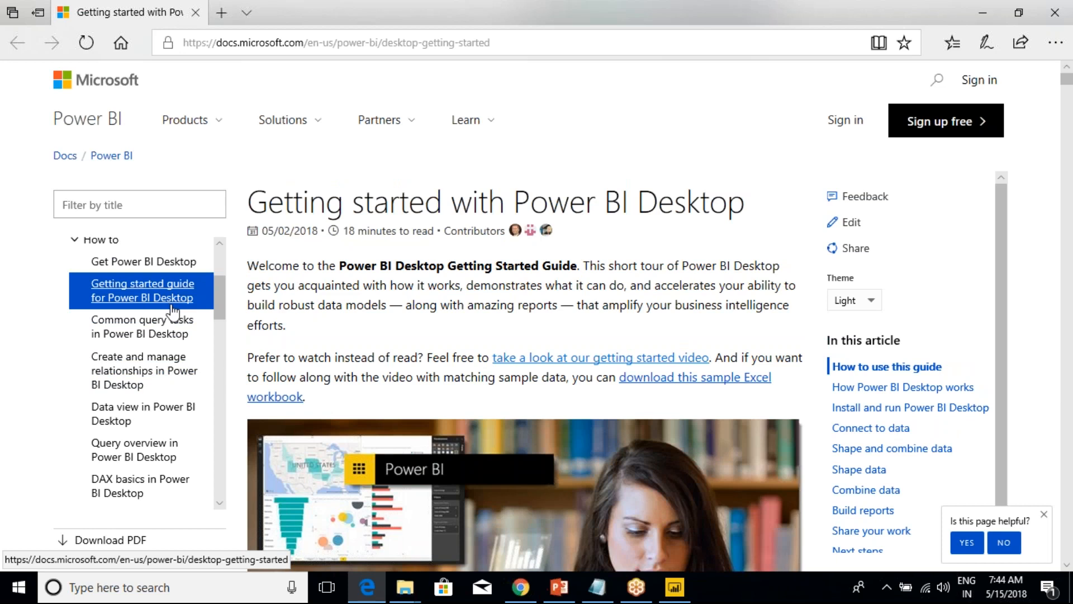
# Read through the Getting started guide, covering installation, the Report view, connecting to data and the Shape data section.
pyautogui.scroll(-10, 475, 369)
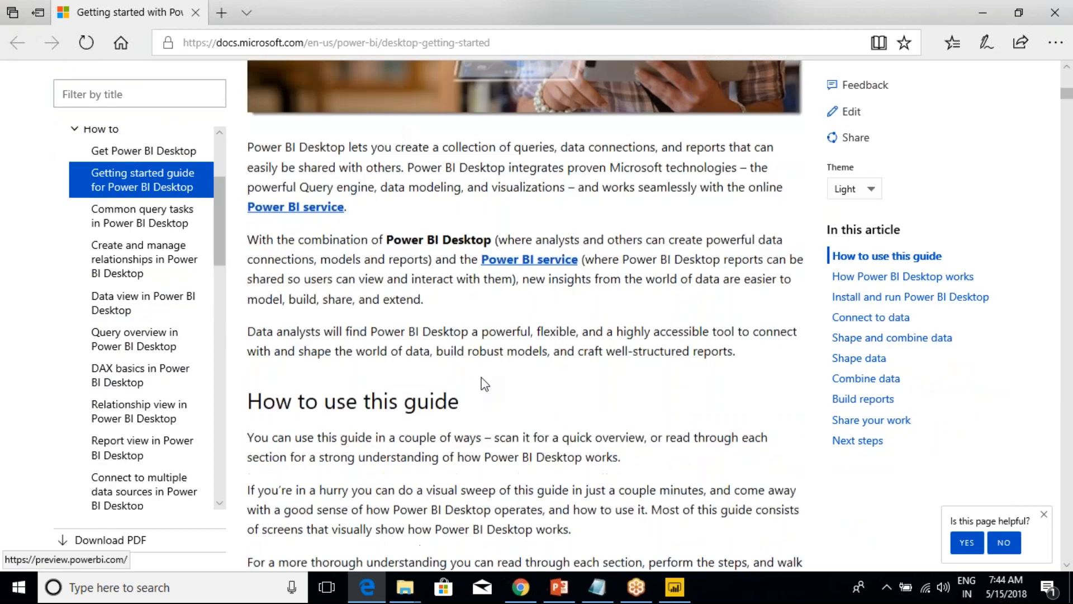
pyautogui.scroll(-14, 563, 437)
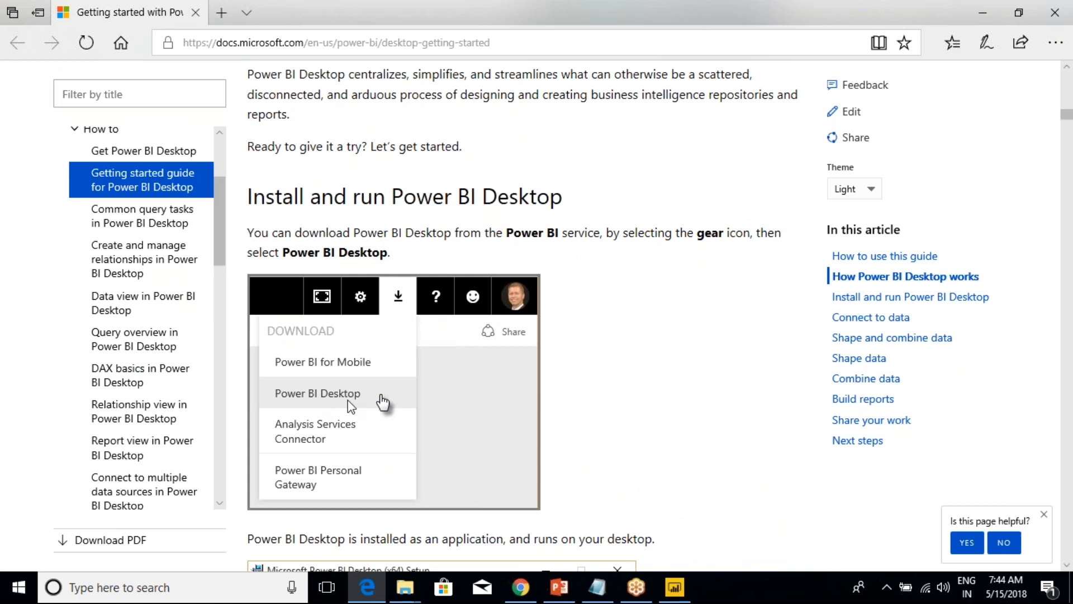
pyautogui.scroll(-4, 351, 377)
pyautogui.scroll(-10, 351, 377)
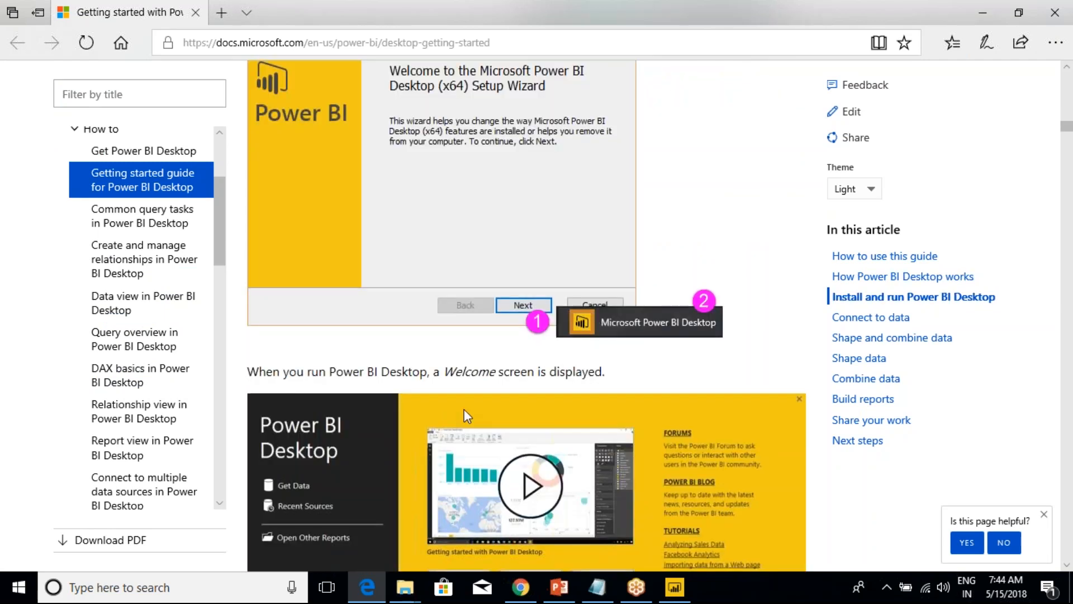
pyautogui.scroll(-4, 468, 416)
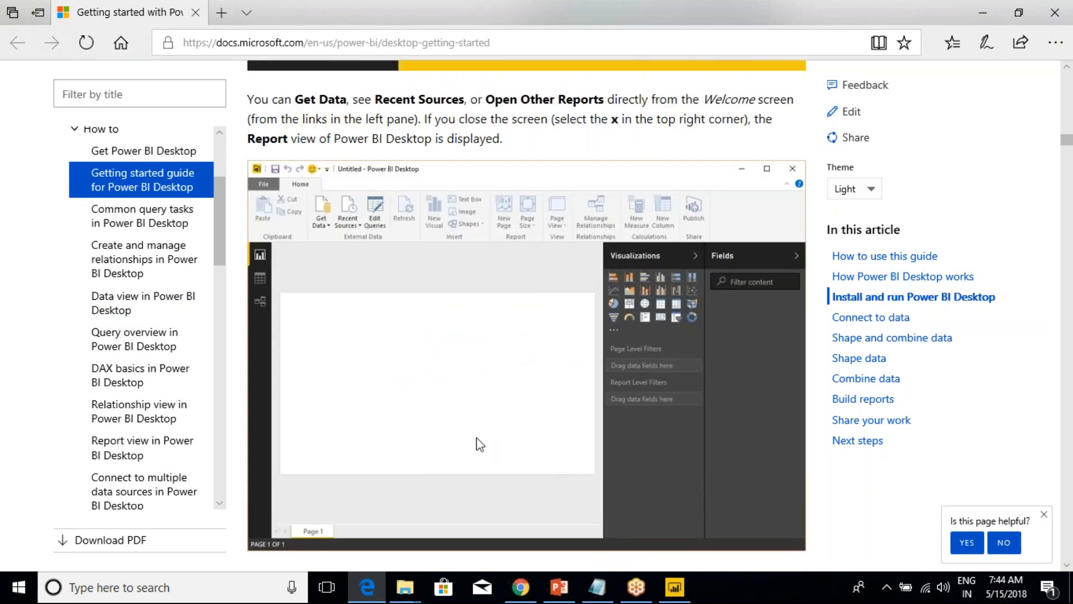
pyautogui.scroll(-10, 477, 443)
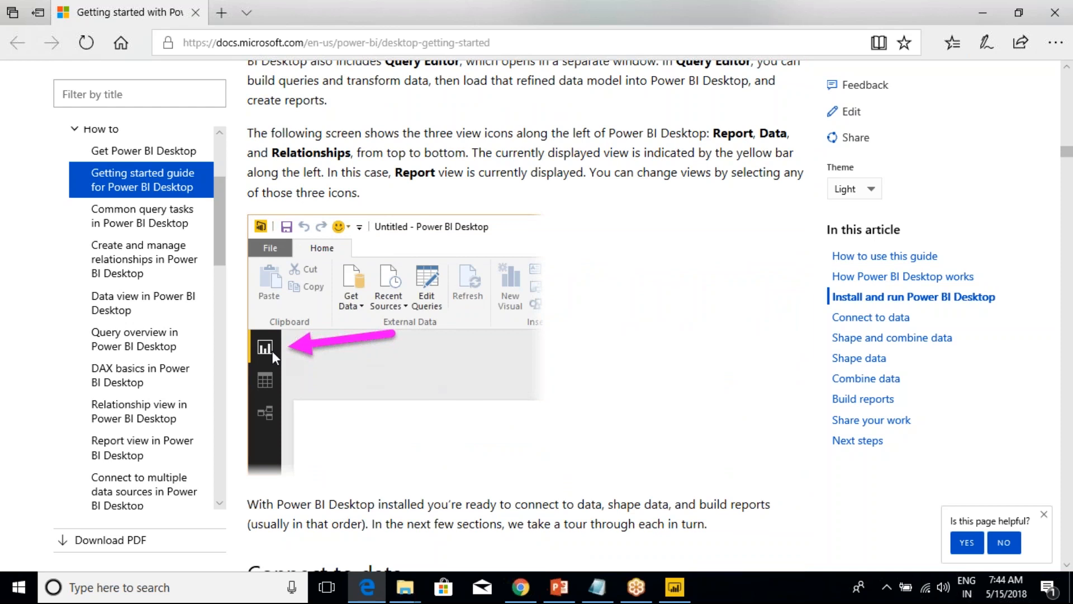
pyautogui.scroll(-10, 438, 216)
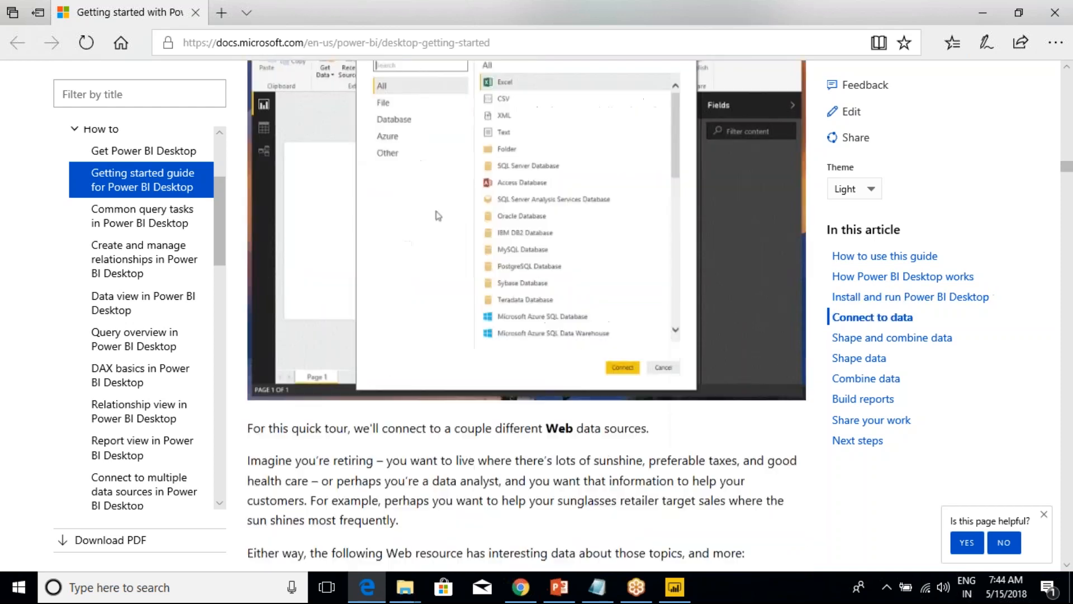
pyautogui.scroll(-5, 438, 216)
pyautogui.scroll(9, 329, 401)
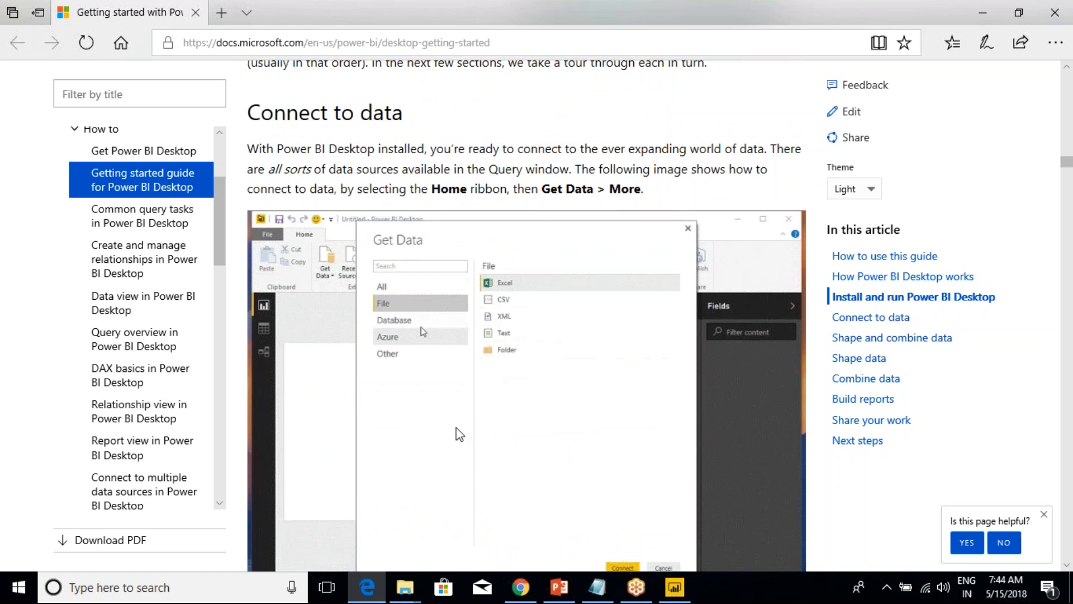
pyautogui.scroll(-5, 457, 434)
pyautogui.scroll(-4, 374, 429)
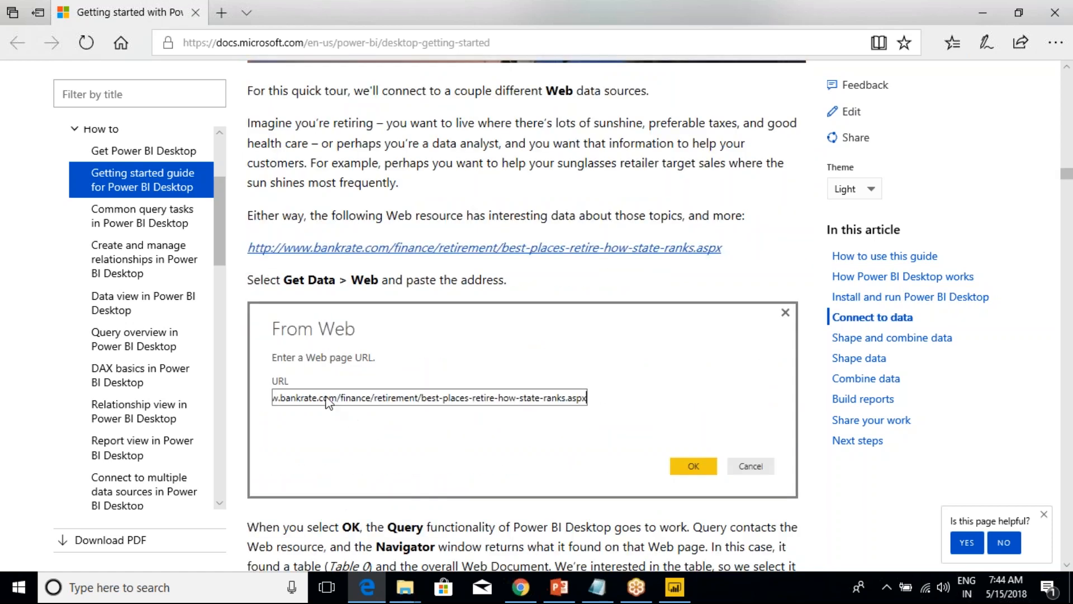
pyautogui.scroll(-12, 384, 425)
pyautogui.scroll(-16, 385, 421)
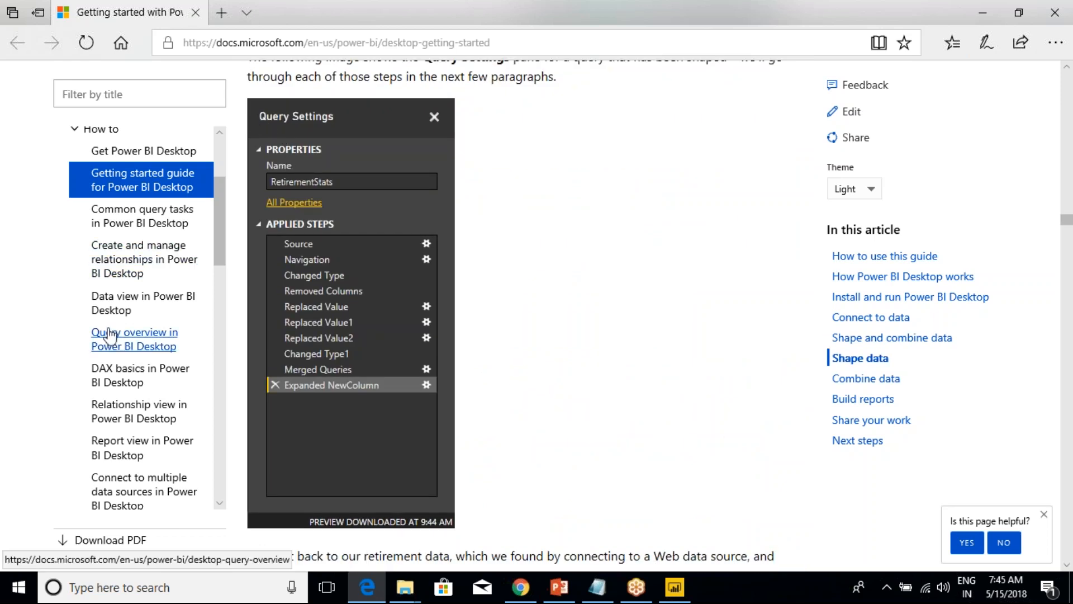
# Open the Create and manage relationships article and examine Edit a relationship and the Many to One and One to One cardinality descriptions.
pyautogui.click(117, 260)
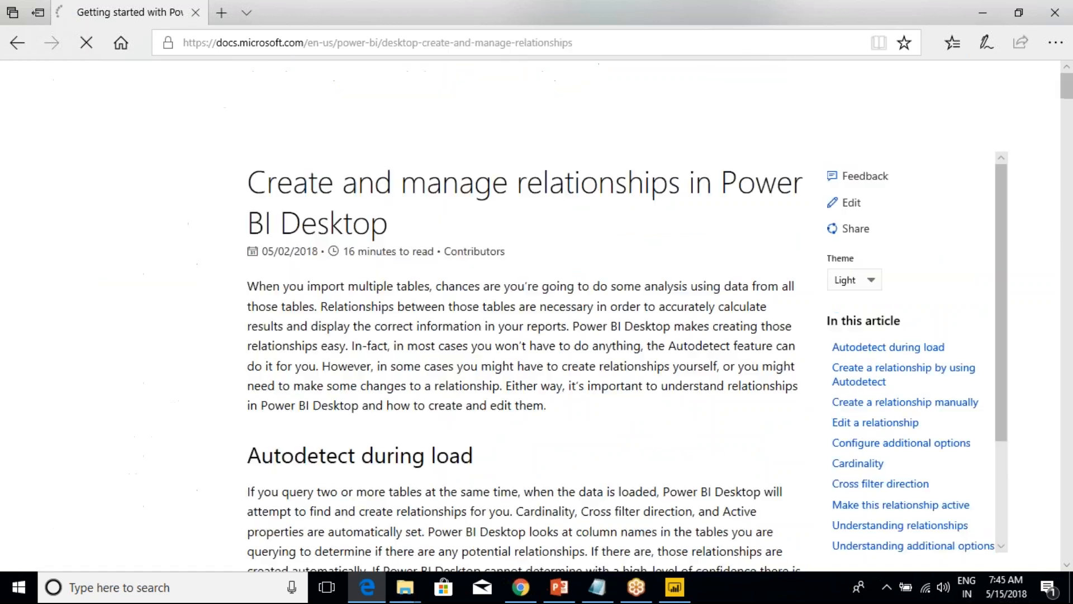
pyautogui.scroll(-15, 402, 436)
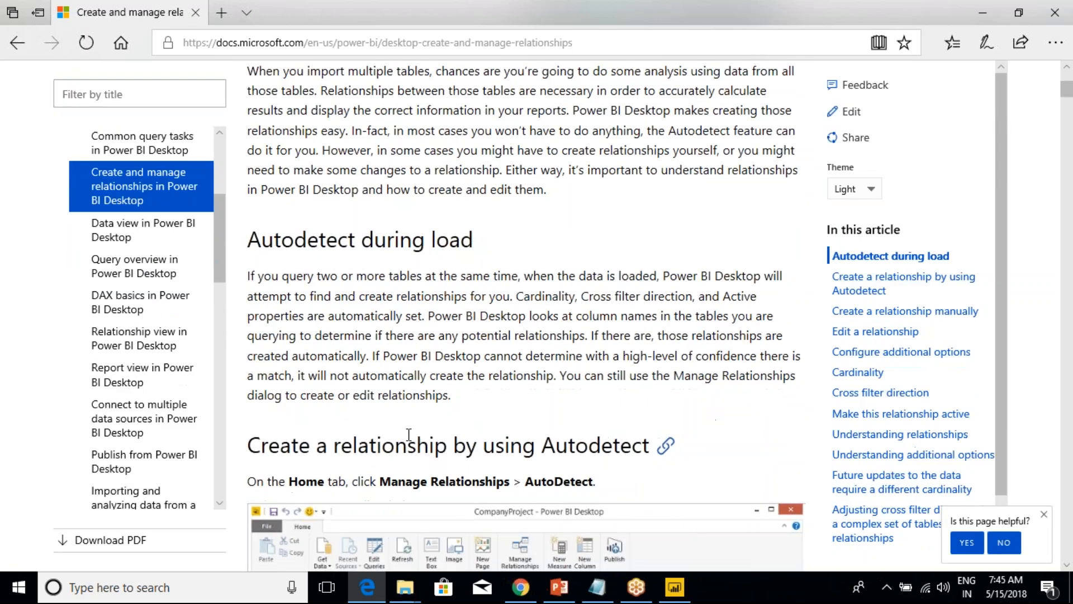
pyautogui.scroll(-8, 307, 238)
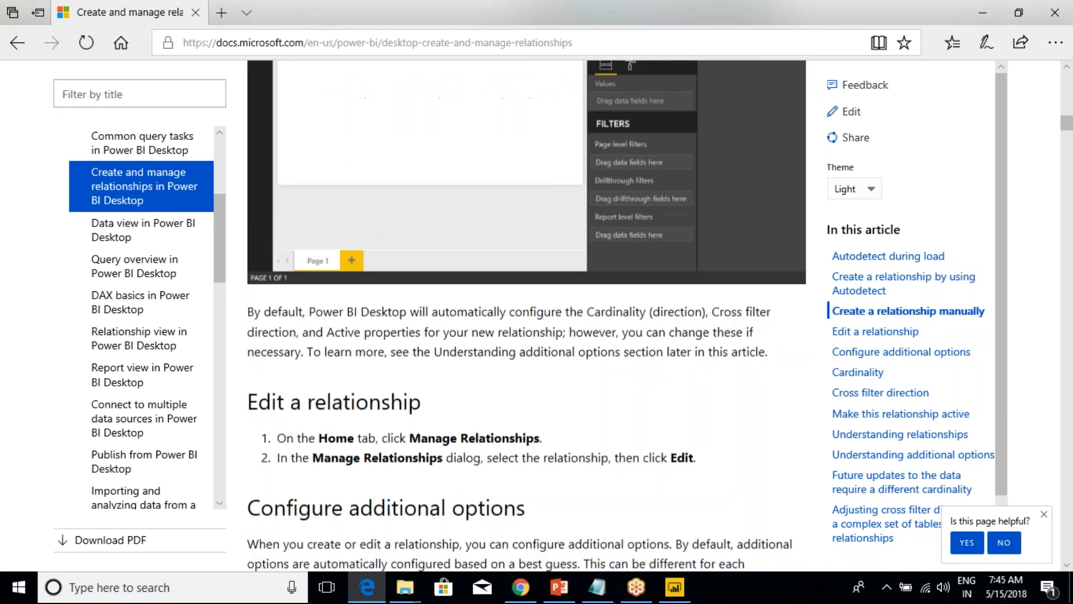
pyautogui.moveTo(306, 237); pyautogui.dragTo(391, 238)
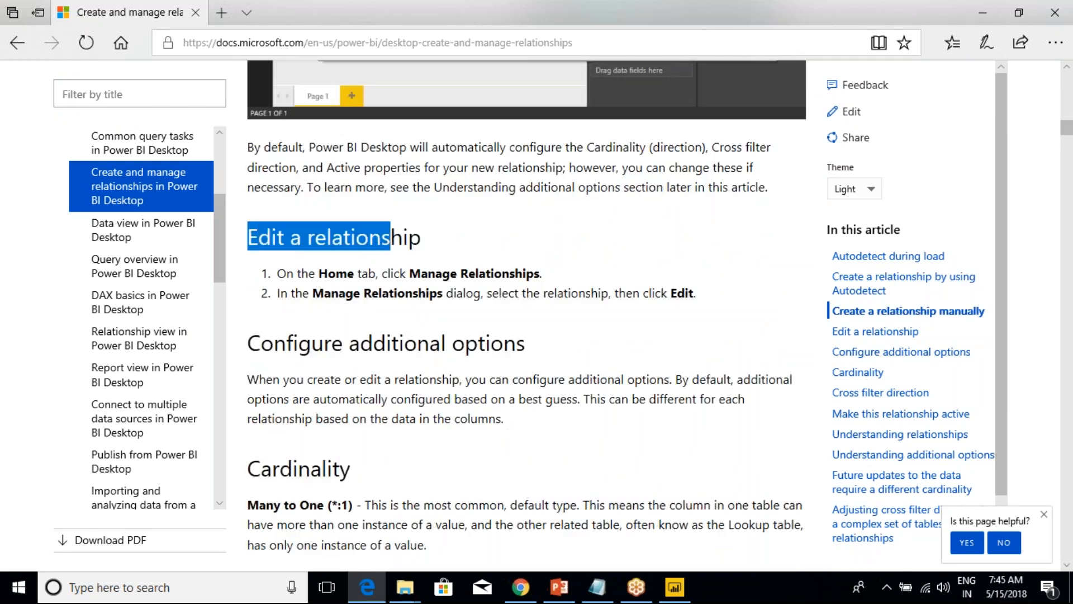
pyautogui.scroll(-15, 391, 237)
pyautogui.scroll(9, 525, 313)
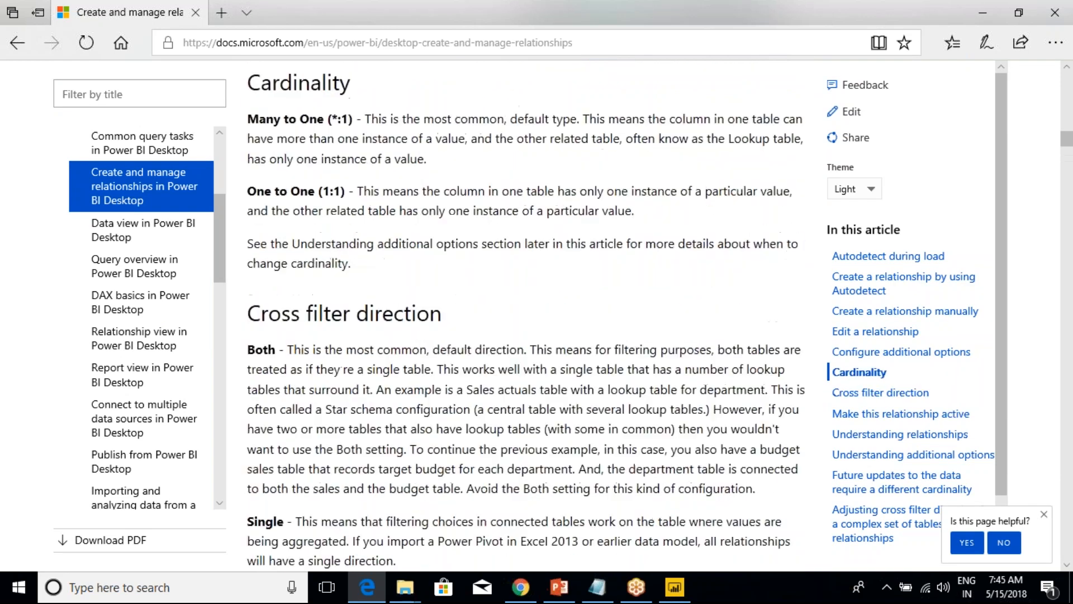
pyautogui.scroll(4, 526, 313)
pyautogui.moveTo(267, 274); pyautogui.dragTo(300, 274)
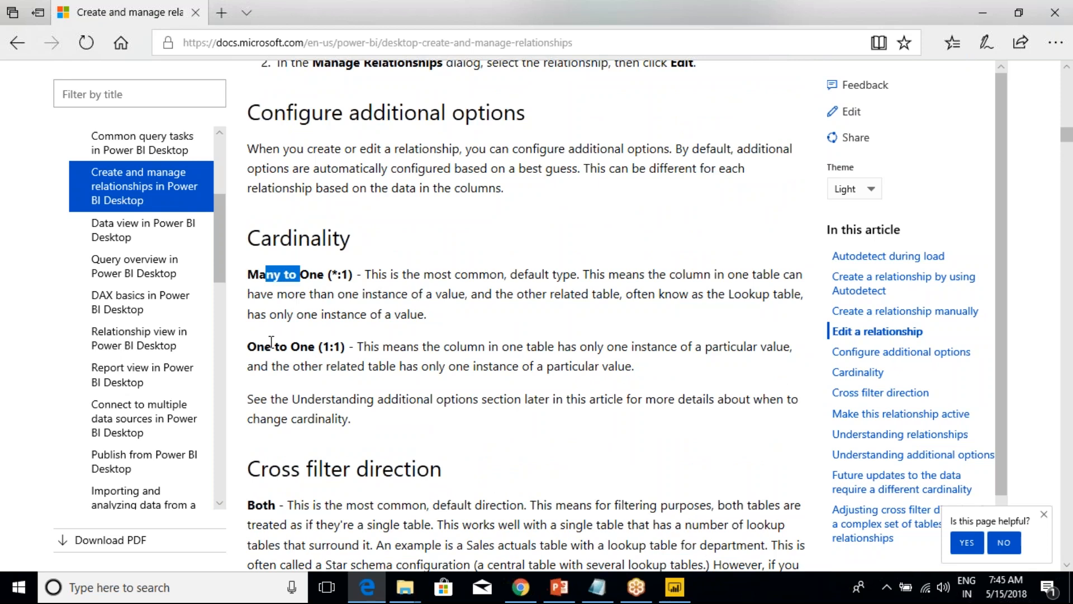
pyautogui.moveTo(254, 348); pyautogui.dragTo(365, 366)
pyautogui.scroll(-3, 365, 367)
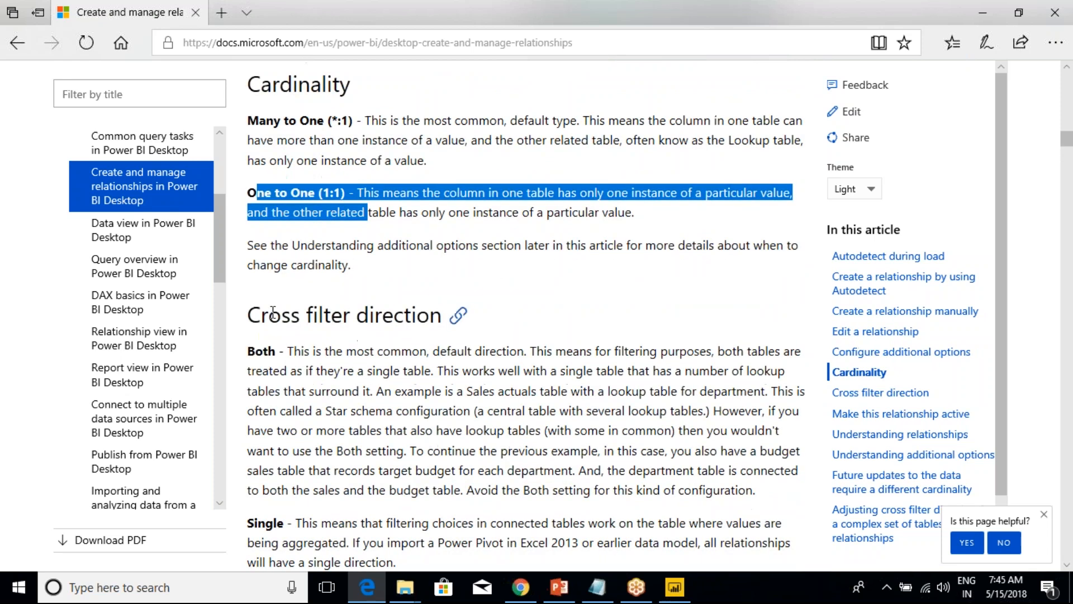
# Examine the Cross filter direction section, highlighting its heading and the Both and Single options.
pyautogui.moveTo(268, 316); pyautogui.dragTo(369, 317)
pyautogui.scroll(-3, 292, 328)
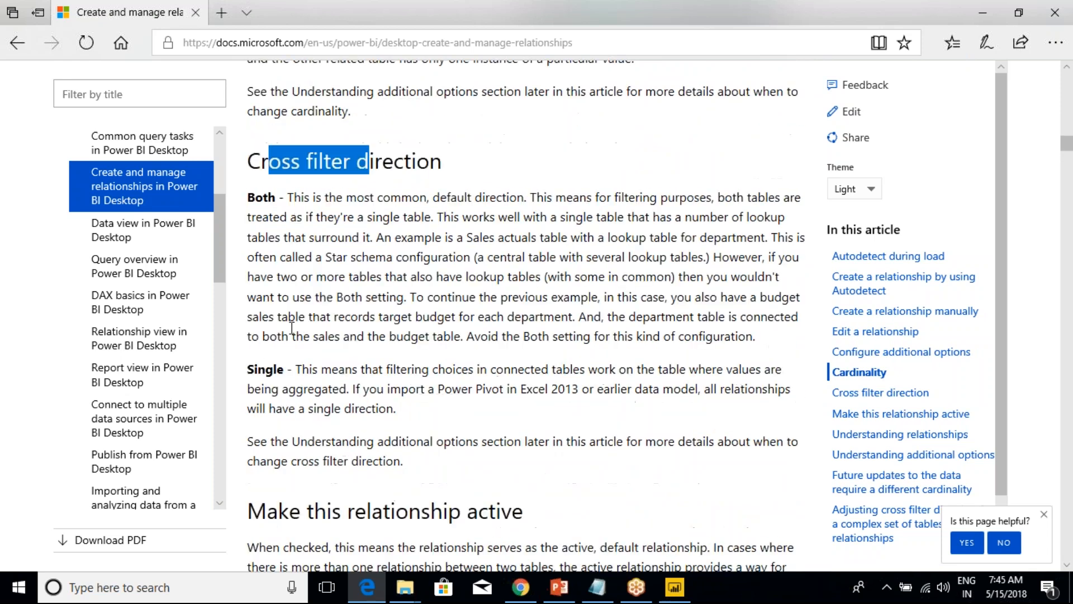
pyautogui.click(260, 197)
pyautogui.doubleClick(260, 196)
pyautogui.doubleClick(266, 369)
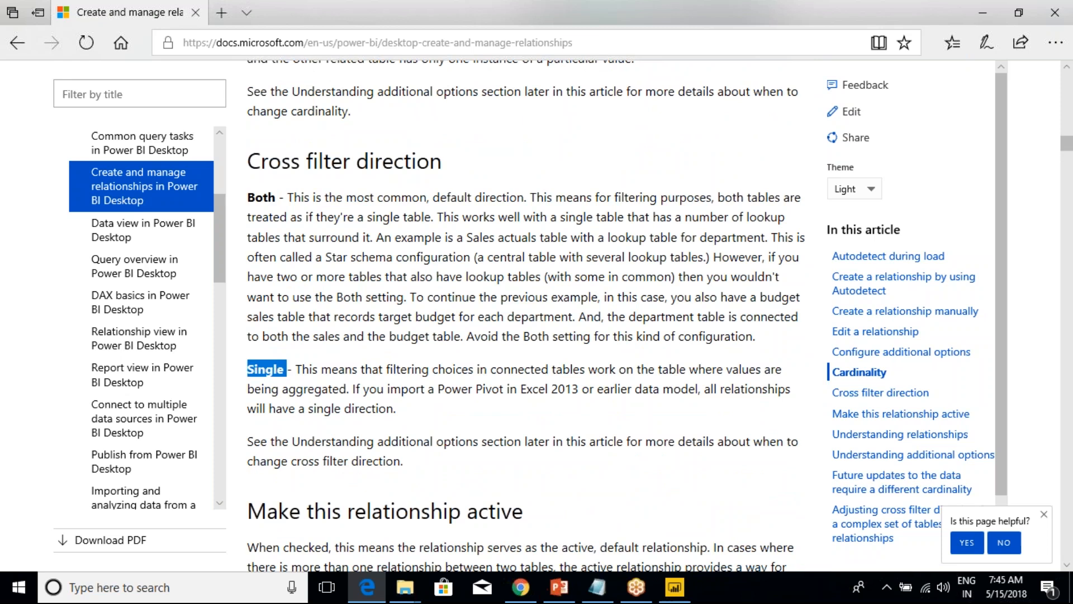
pyautogui.moveTo(407, 468); pyautogui.dragTo(242, 217)
pyautogui.click(295, 337)
# Read on through Understanding relationships, the Create Relationship example and the additional options to the section on future cardinality changes.
pyautogui.scroll(-15, 344, 365)
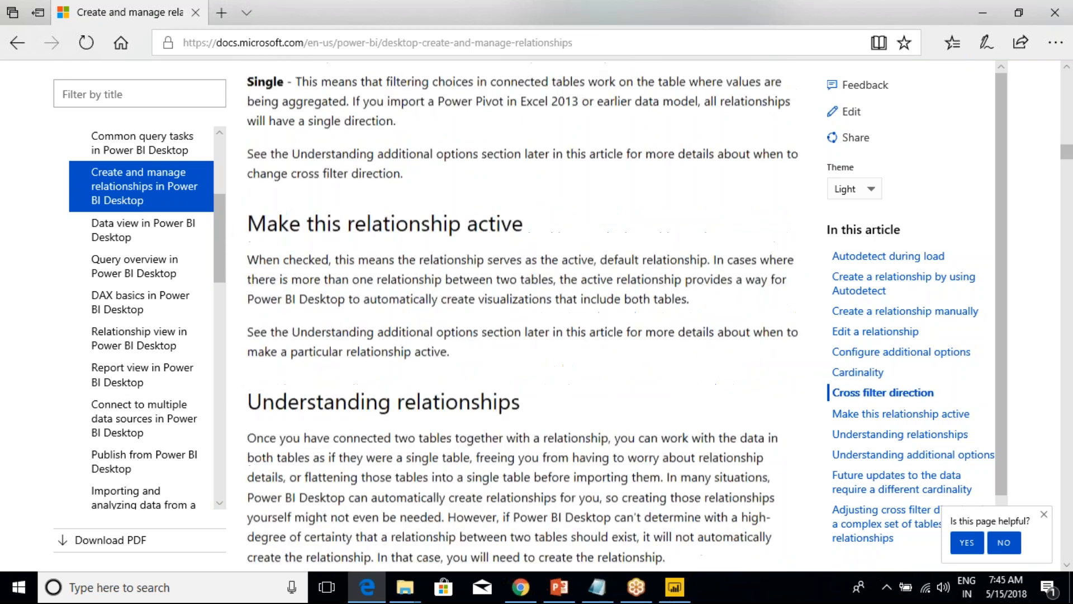
pyautogui.scroll(-17, 346, 366)
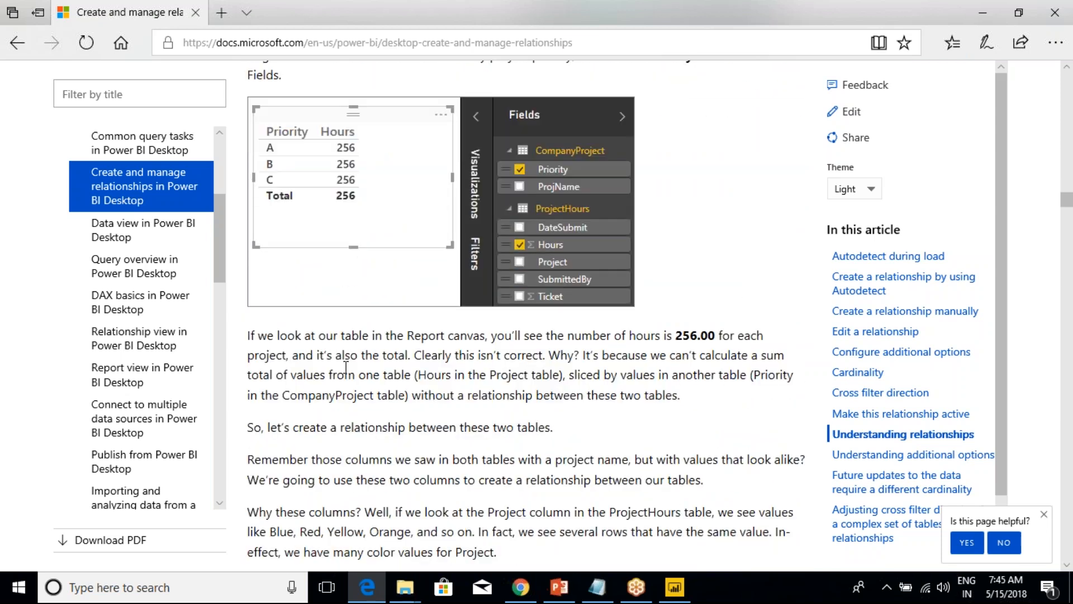
pyautogui.scroll(-15, 345, 369)
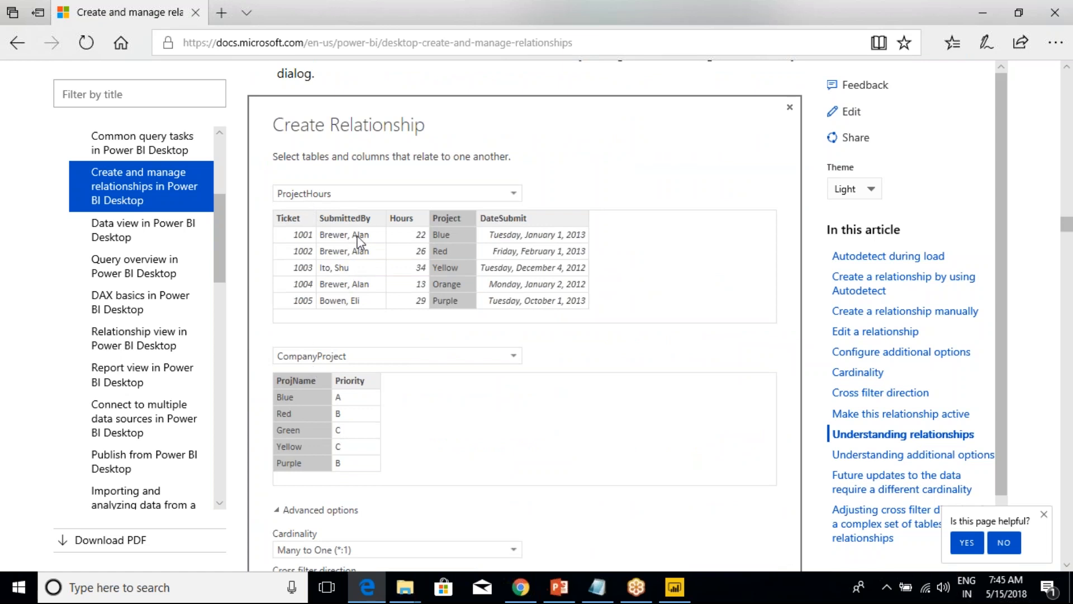
pyautogui.scroll(-4, 327, 416)
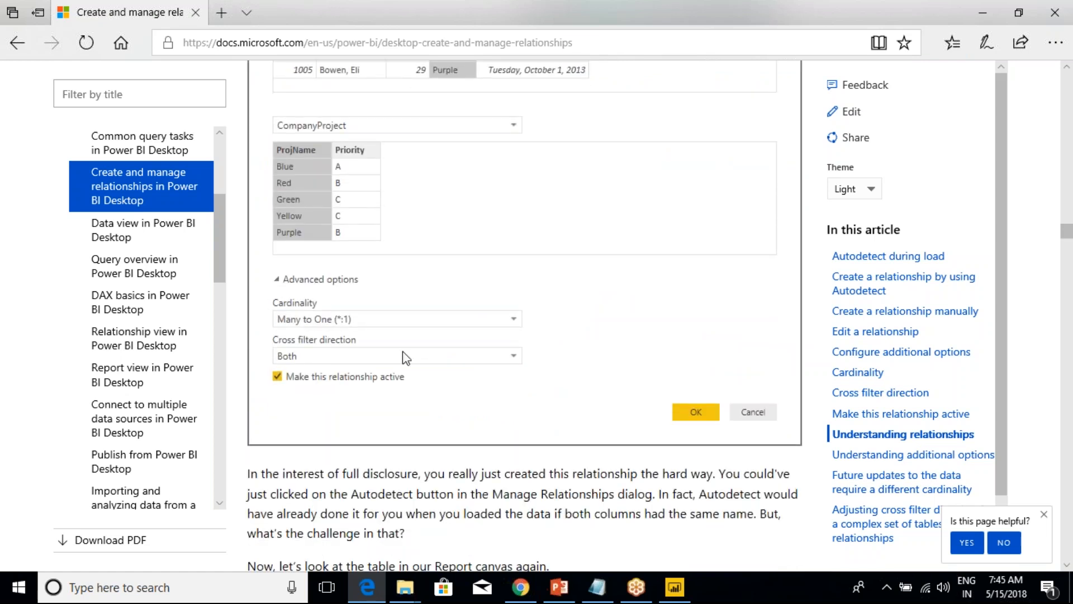
pyautogui.scroll(-14, 441, 382)
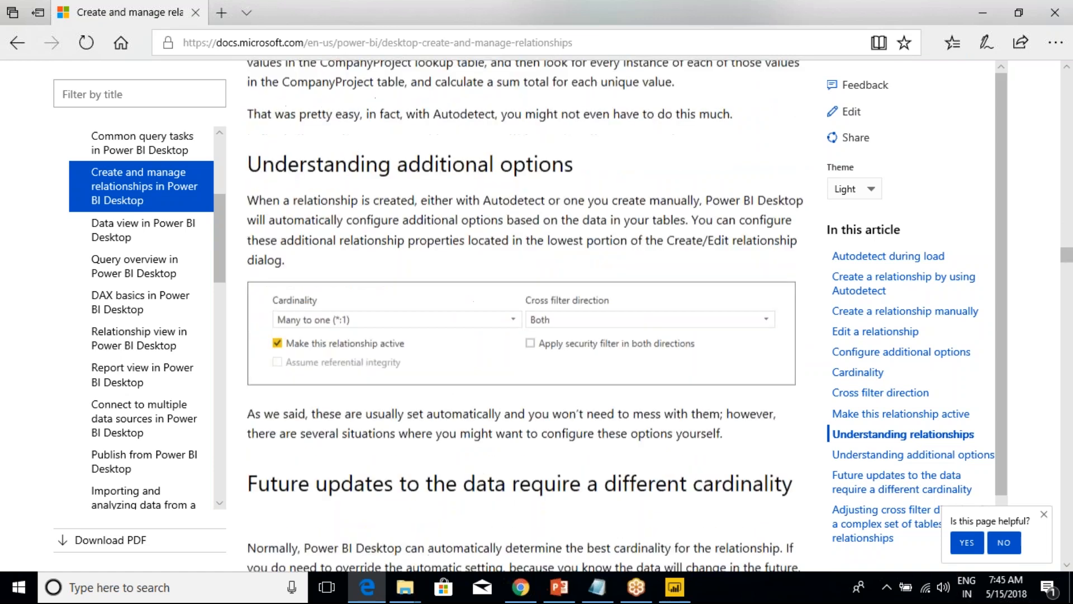
pyautogui.scroll(-12, 525, 313)
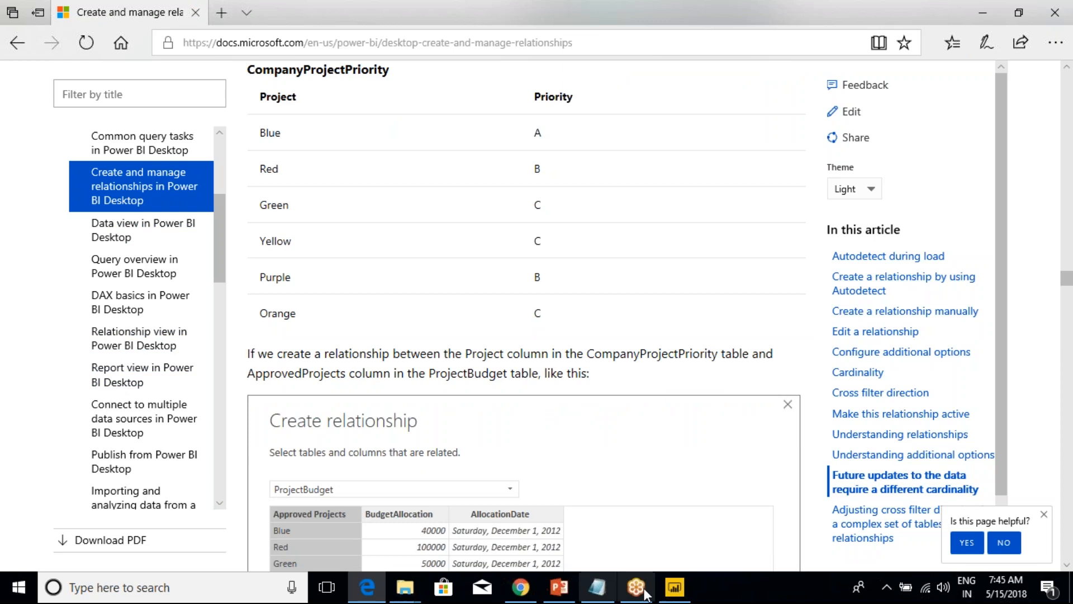
# Switch back to Power BI Desktop and open the Training Videos, viewing the Microsoft Power BI YouTube channel.
pyautogui.click(196, 12)
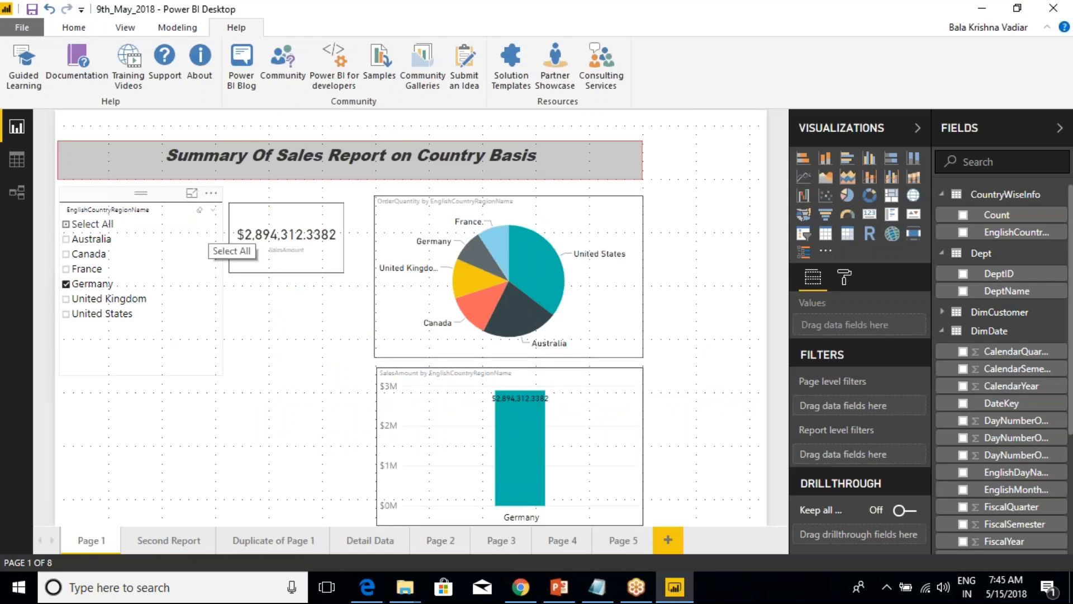
pyautogui.click(128, 83)
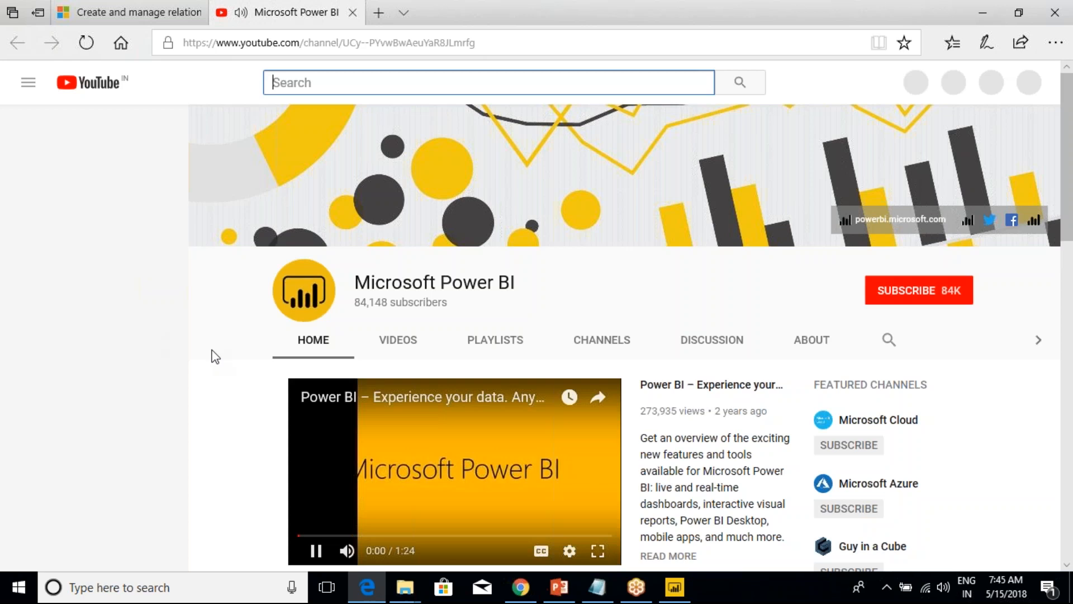
pyautogui.scroll(-3, 262, 359)
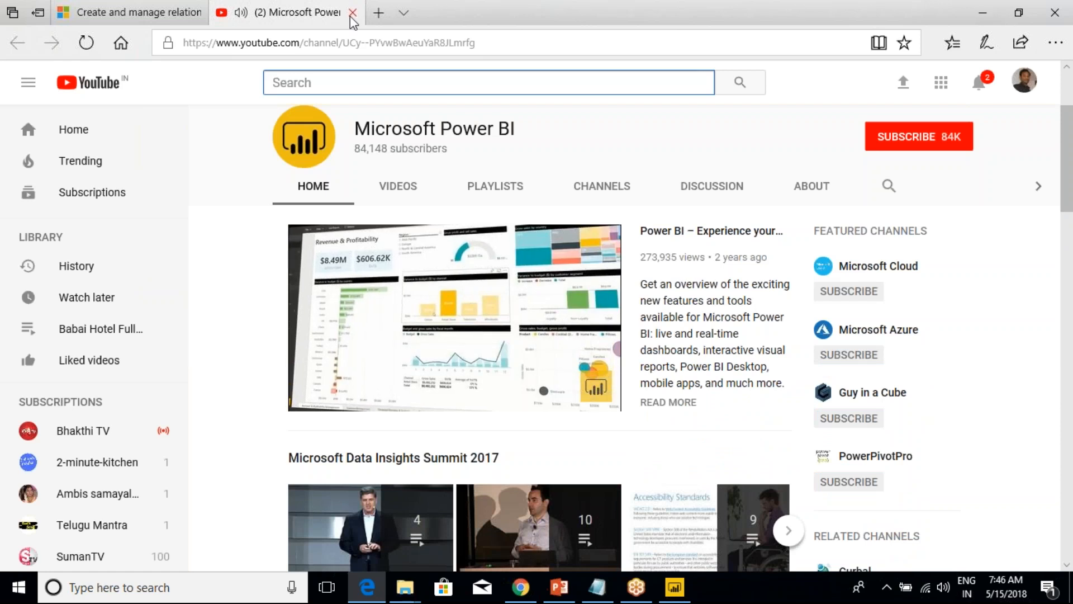
# Pause the channel's introductory video, look over the channel's home page and close the YouTube page.
pyautogui.click(323, 400)
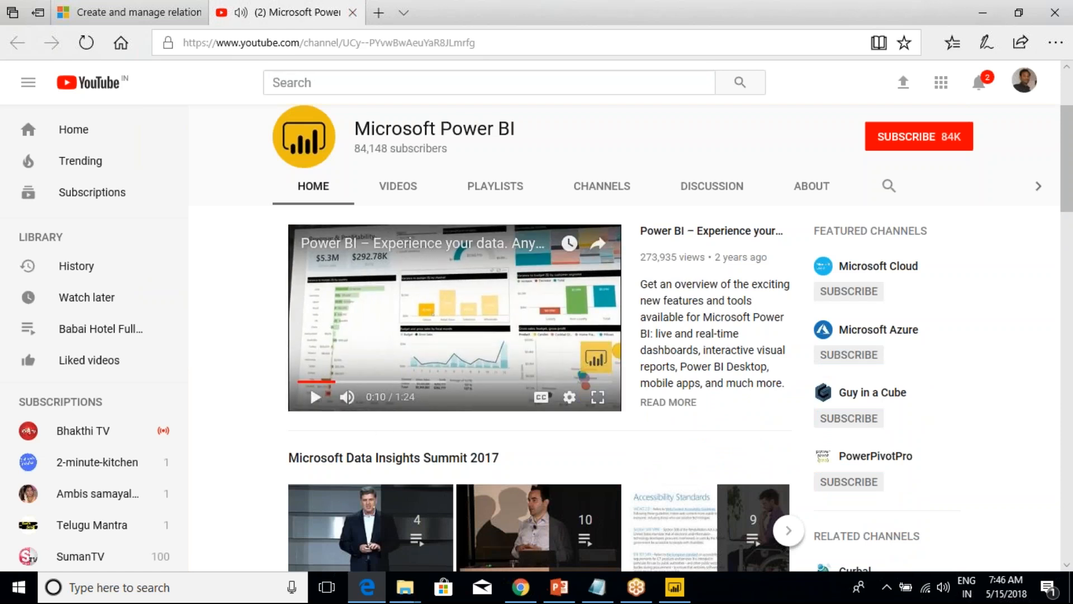
pyautogui.scroll(-4, 210, 338)
pyautogui.scroll(7, 213, 347)
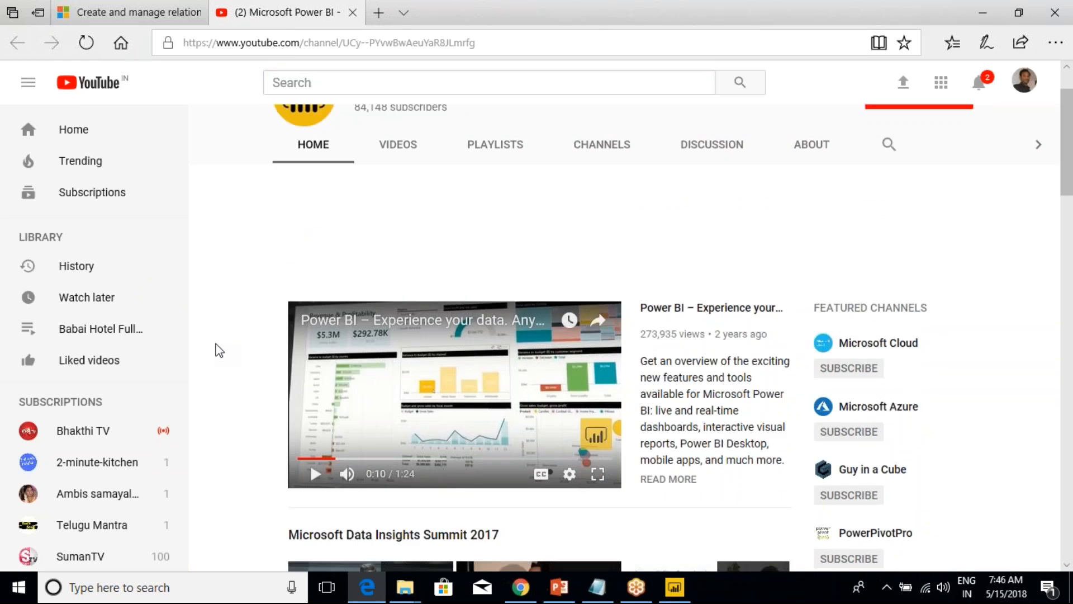
pyautogui.click(353, 13)
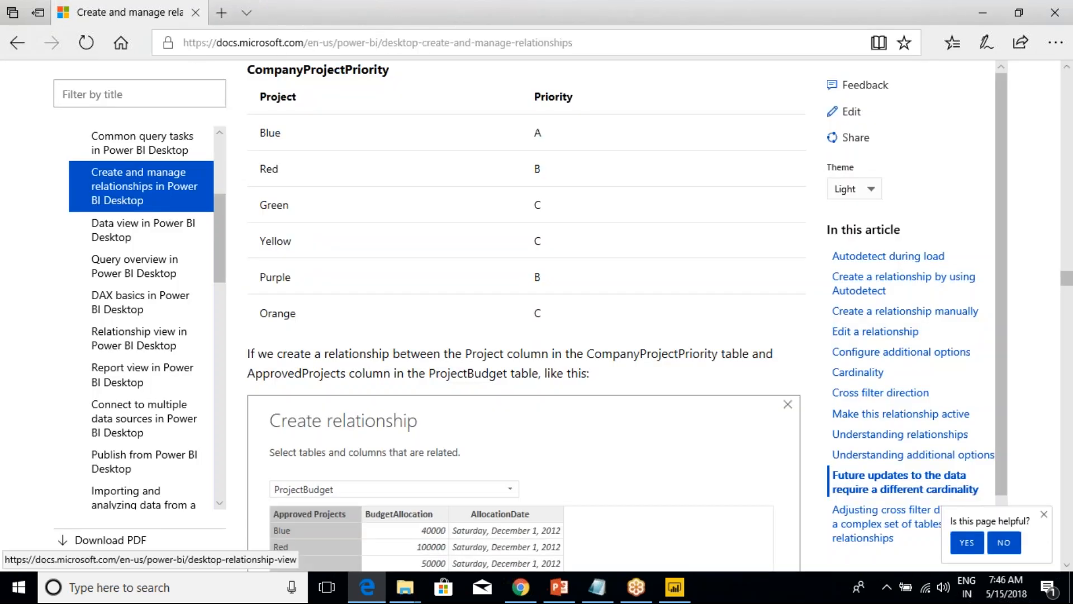
# Look through the documentation's table of contents down to the Power BI Report Server, Gateways and Administration topics.
pyautogui.scroll(-4, 313, 442)
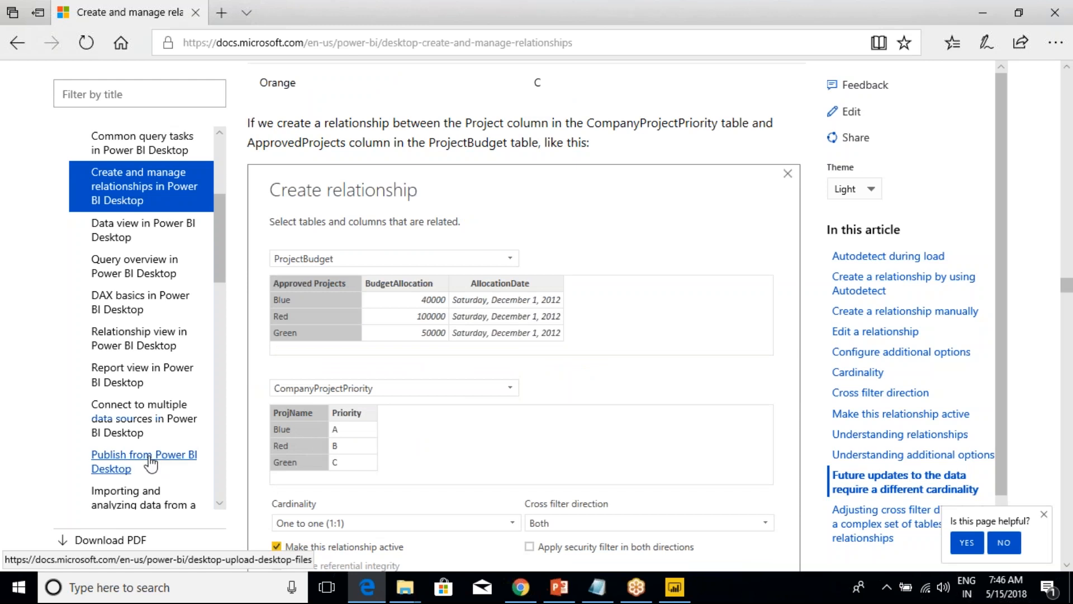
pyautogui.scroll(-5, 150, 463)
pyautogui.scroll(-10, 148, 464)
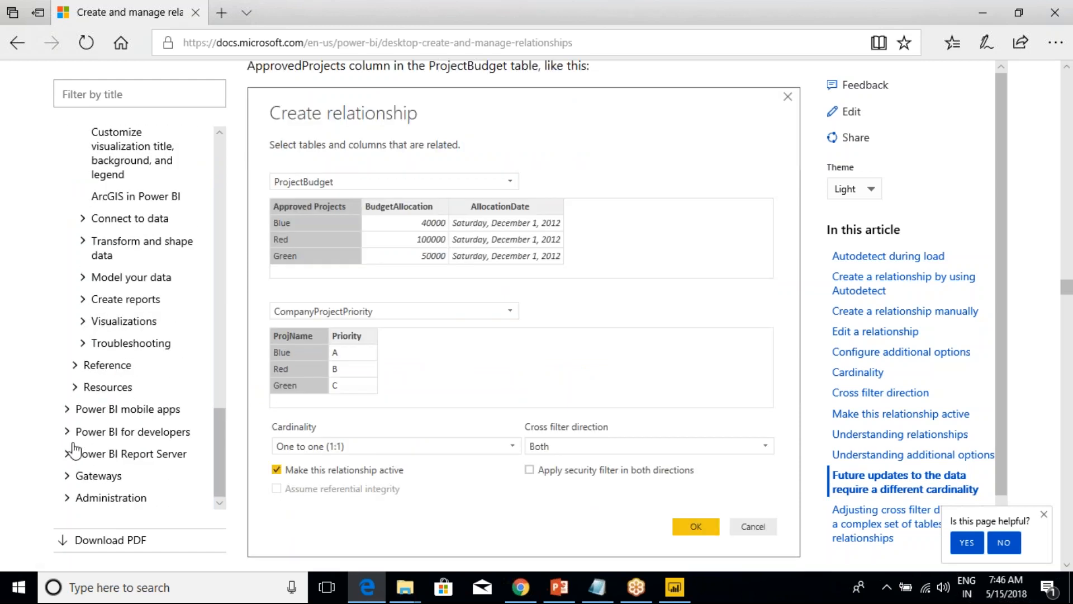
# Expand and collapse the mobile apps and developers topics in the table of contents, and expand Power BI Report Server to view its subtopics.
pyautogui.click(72, 410)
pyautogui.click(71, 410)
pyautogui.click(68, 432)
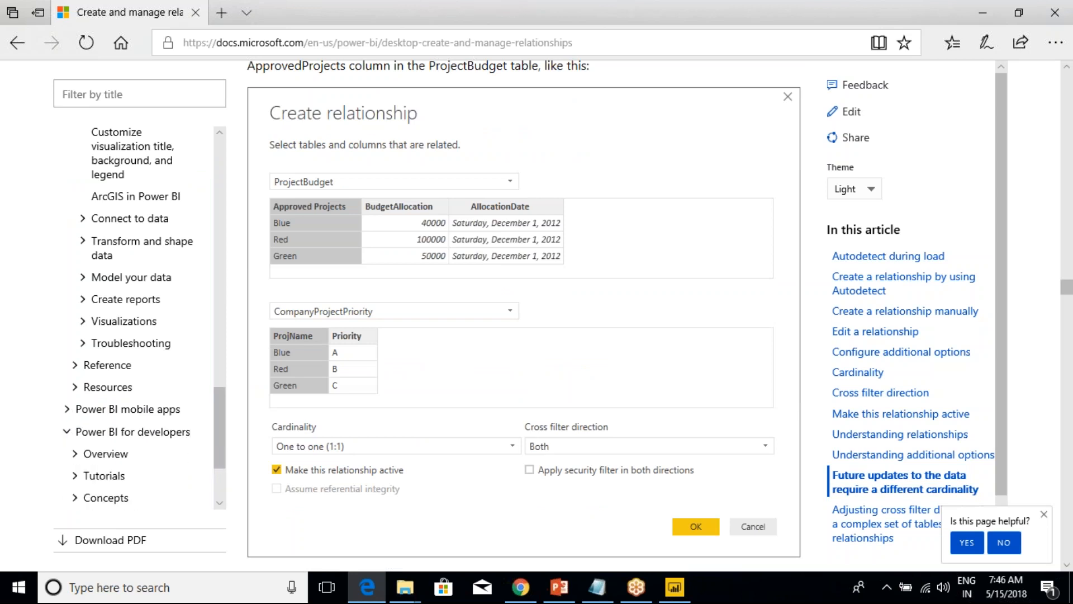
pyautogui.click(71, 433)
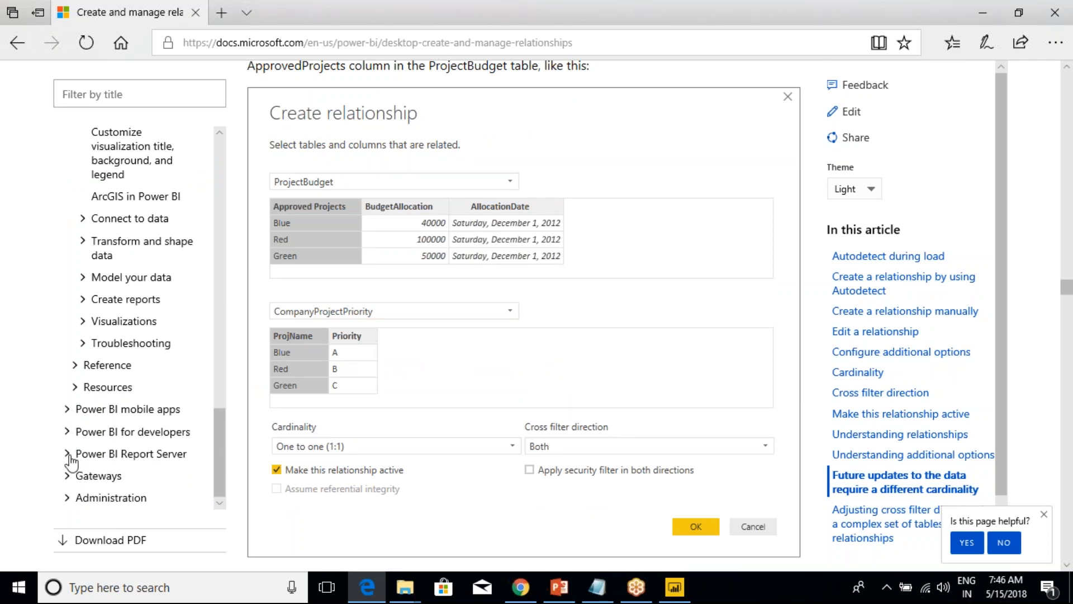
pyautogui.click(70, 457)
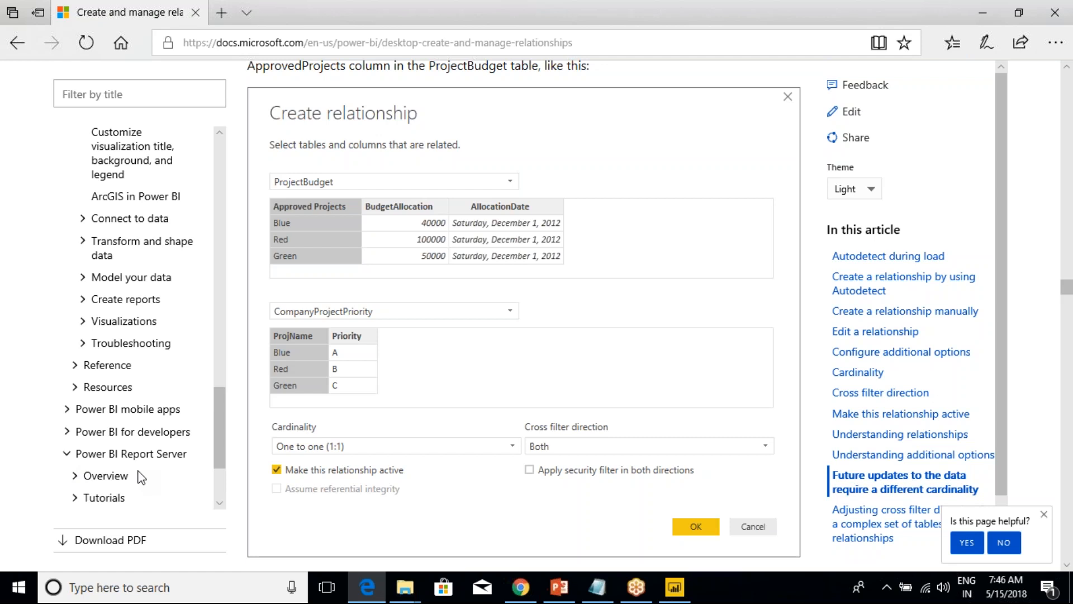
pyautogui.scroll(10, 85, 397)
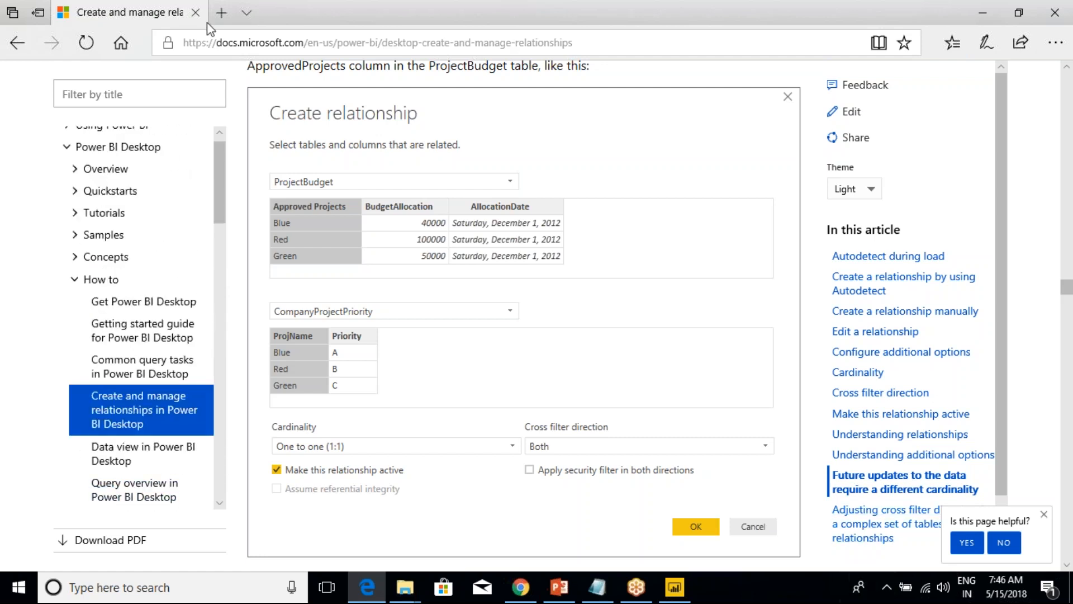
# Switch back to Power BI Desktop, view the About information and close it.
pyautogui.hotkey('alt', 'Tab')
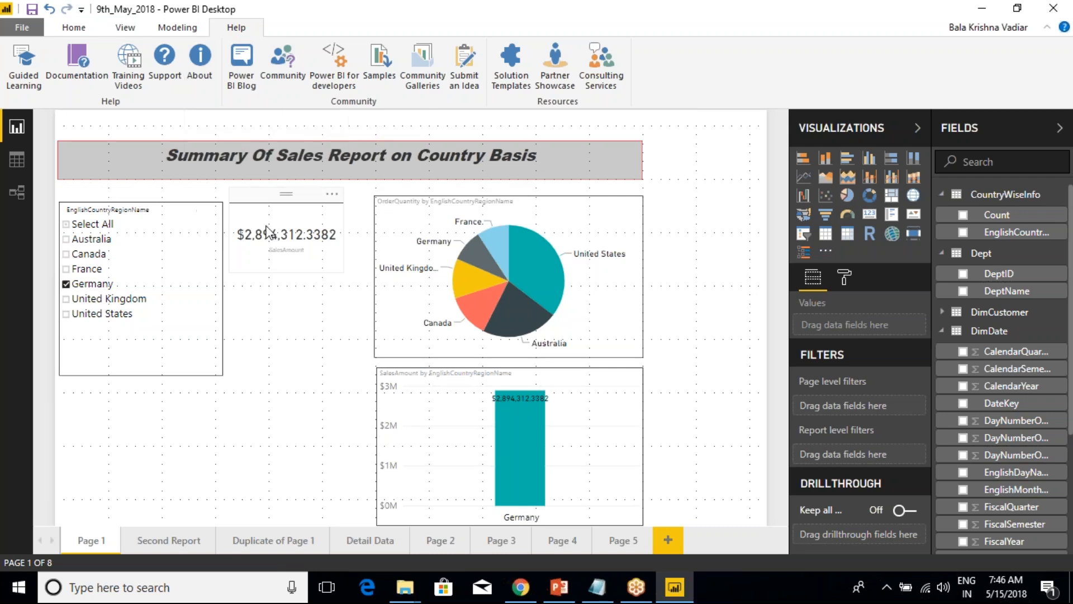
pyautogui.click(200, 56)
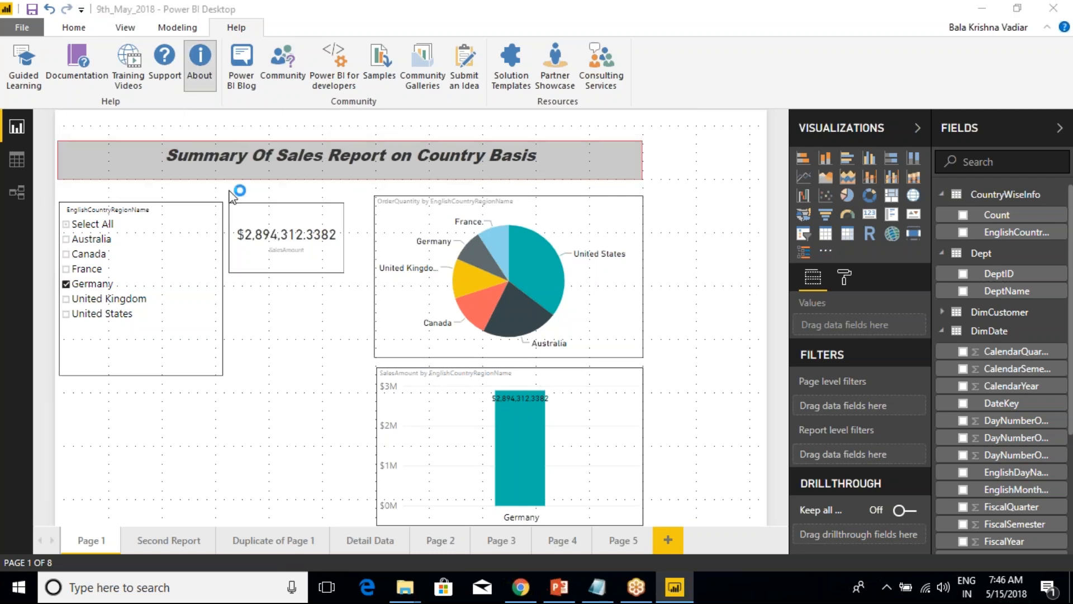
pyautogui.moveTo(421, 246); pyautogui.dragTo(466, 246)
pyautogui.click(461, 248)
pyautogui.click(764, 377)
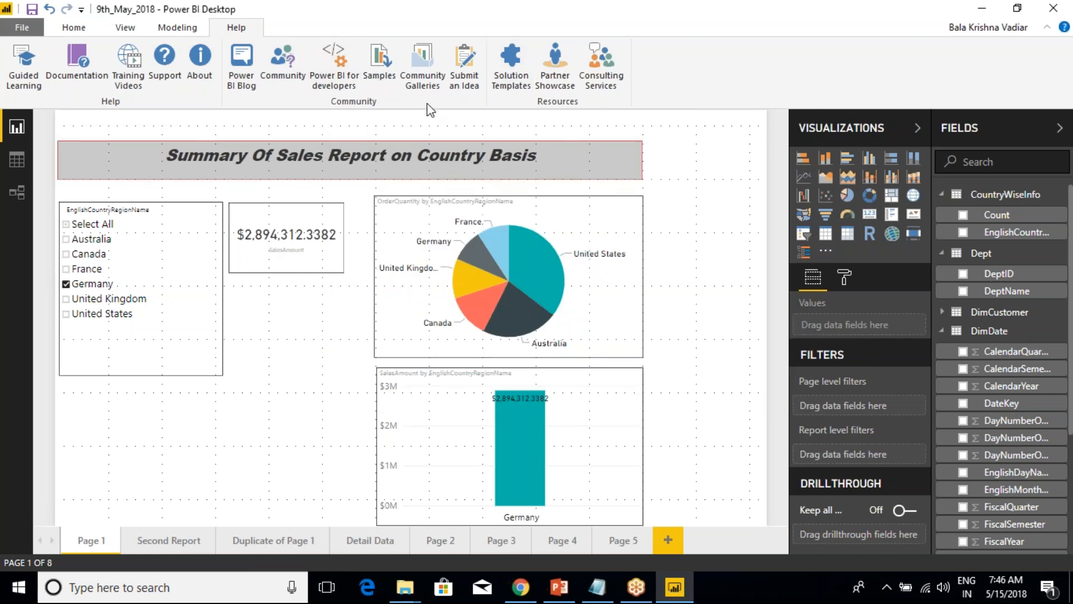
# Open the Samples help page and look through it to the download list under The Power BI samples as .pbix files.
pyautogui.click(387, 72)
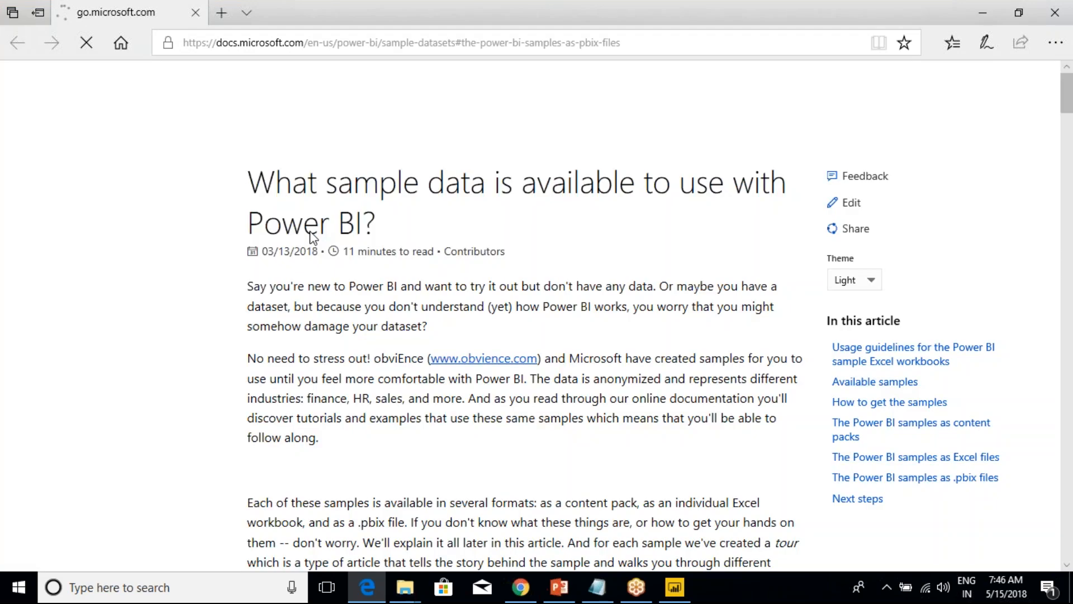
pyautogui.scroll(-5, 464, 358)
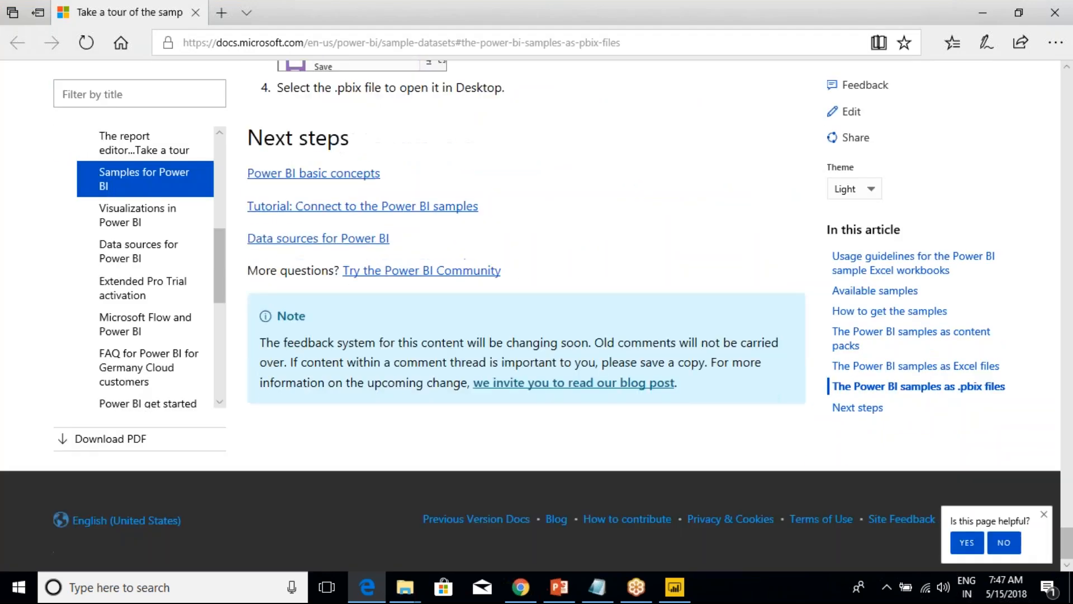
pyautogui.scroll(5, 315, 335)
pyautogui.scroll(-3, 316, 336)
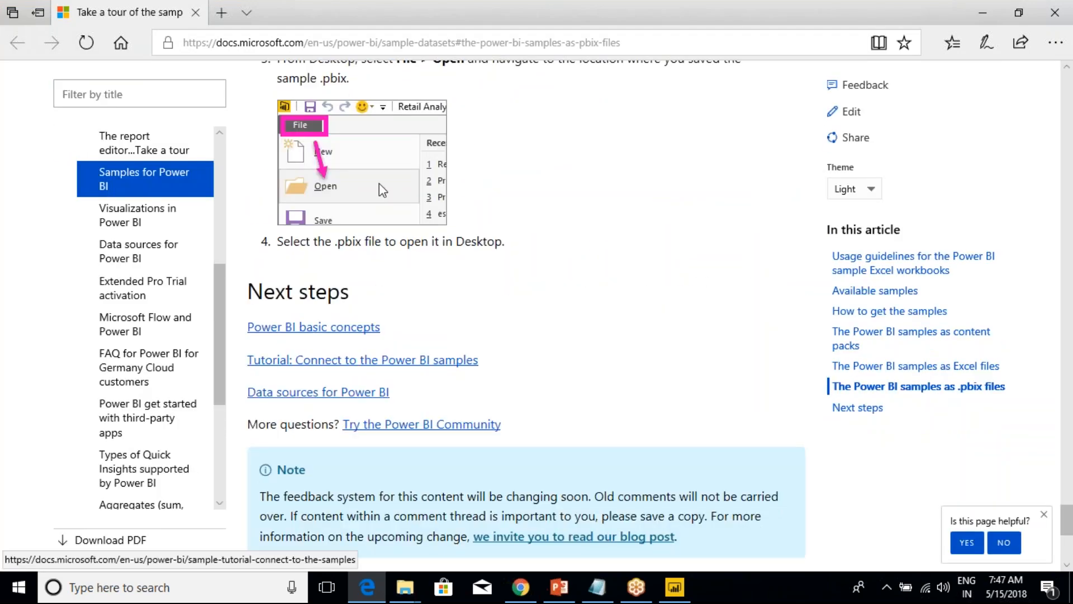
pyautogui.scroll(4, 464, 344)
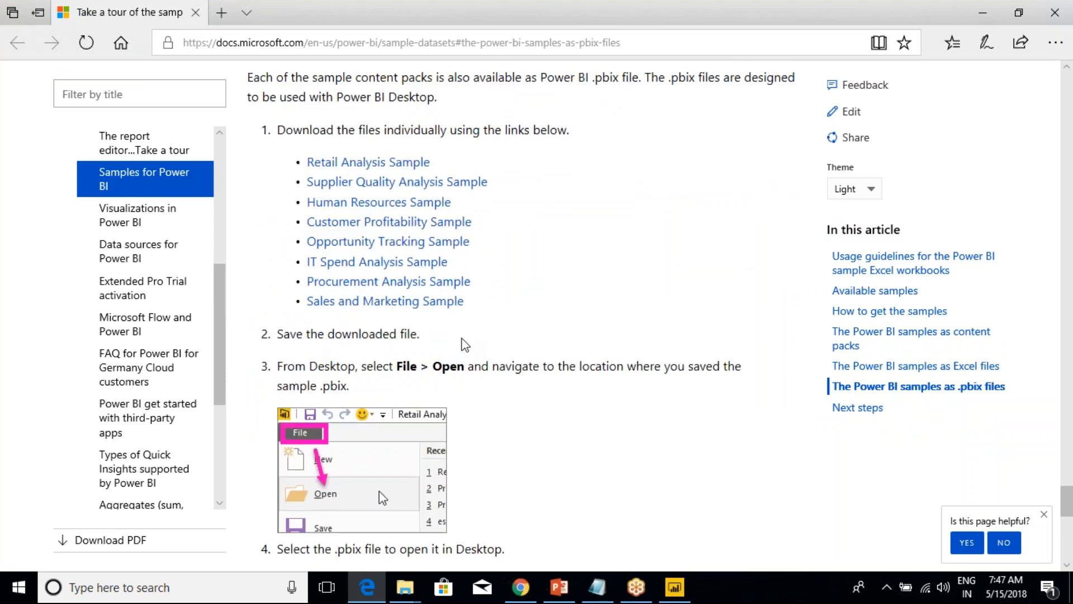
pyautogui.scroll(4, 404, 450)
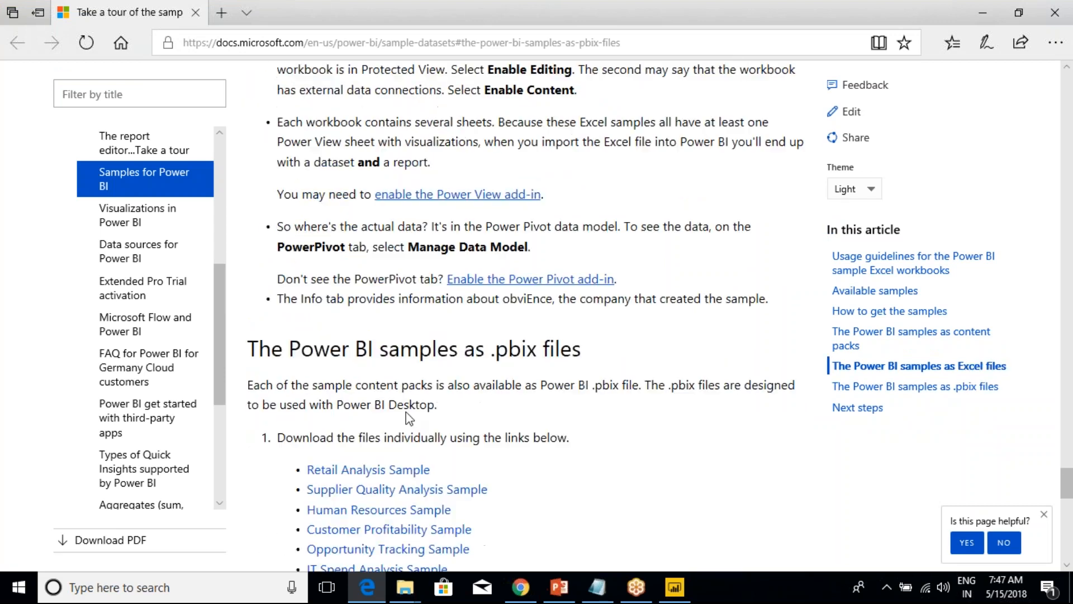
pyautogui.scroll(-2, 410, 418)
pyautogui.moveTo(278, 284); pyautogui.dragTo(542, 284)
# Download the Human Resources Sample .pbix file and open it in Power BI Desktop.
pyautogui.click(422, 358)
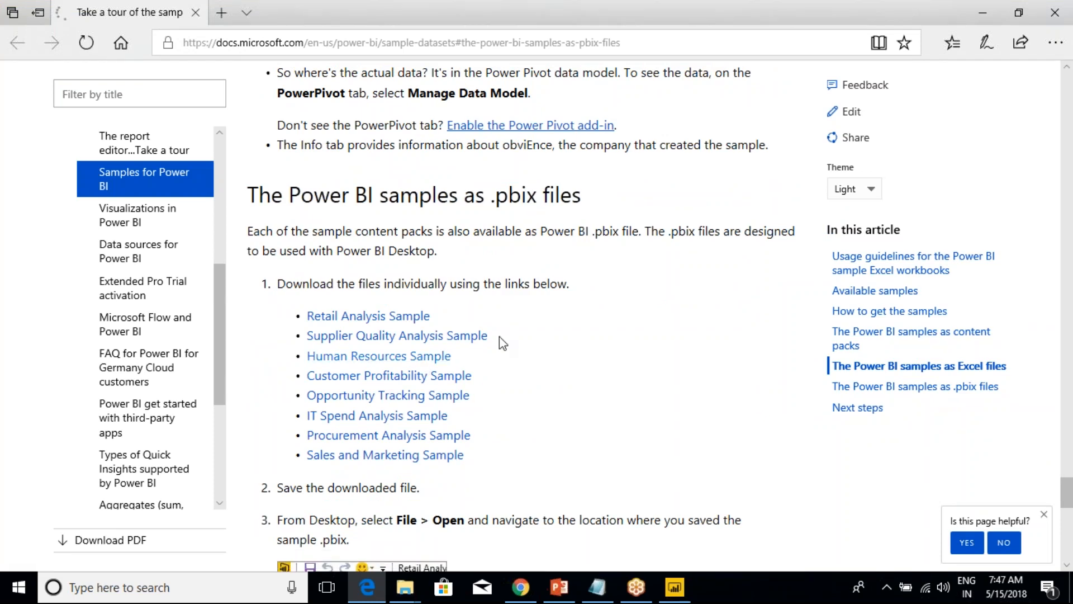
pyautogui.click(661, 538)
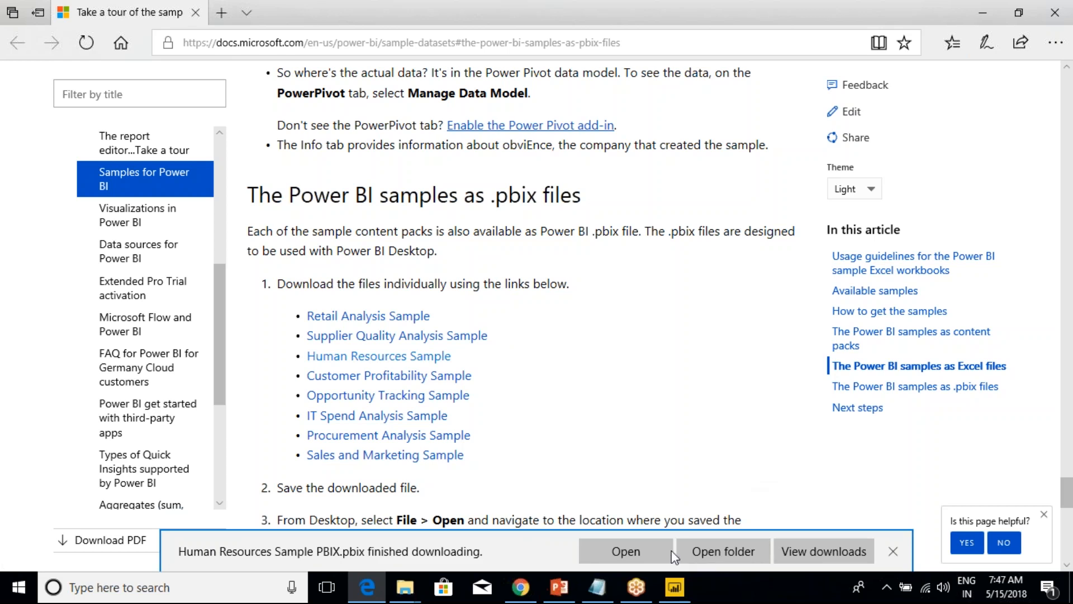
pyautogui.click(626, 551)
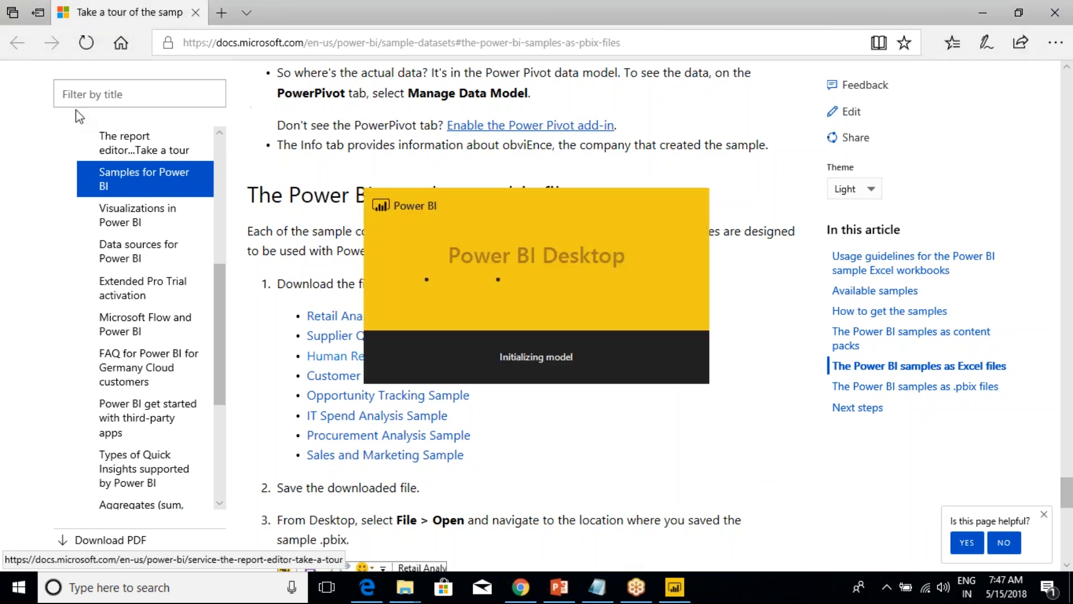
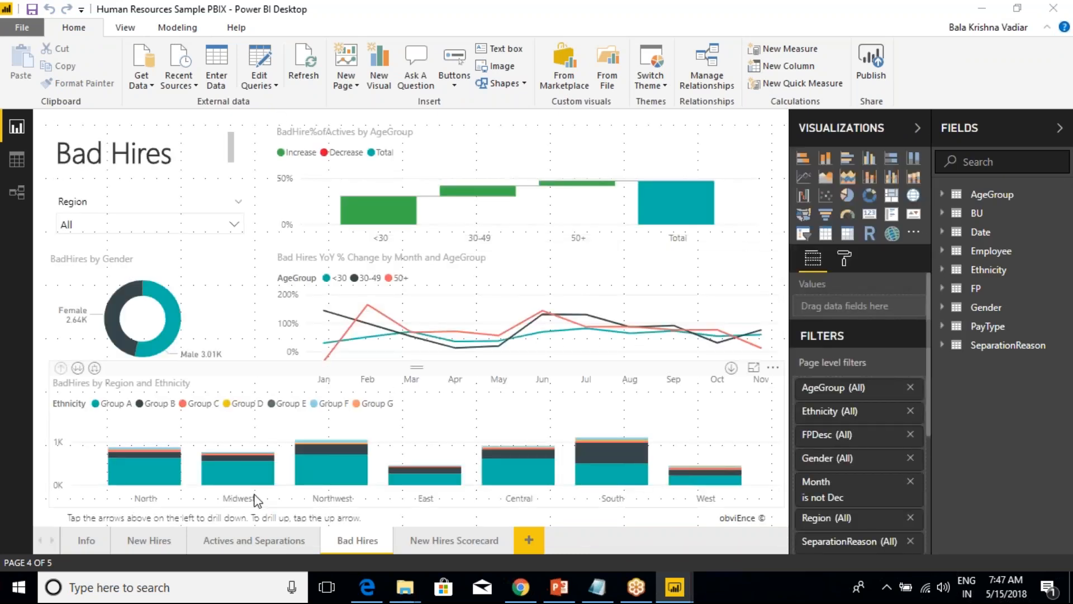
# Look through the New Hires, Actives and Separations, Bad Hires and New Hires Scorecard pages of the Human Resources sample.
pyautogui.click(84, 541)
pyautogui.click(144, 542)
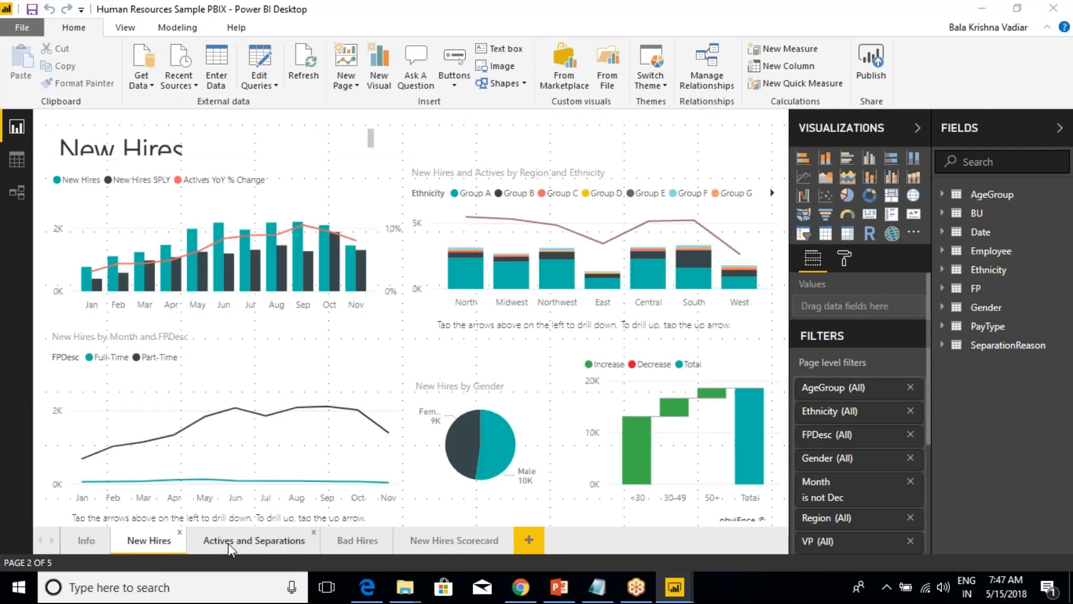
pyautogui.click(297, 539)
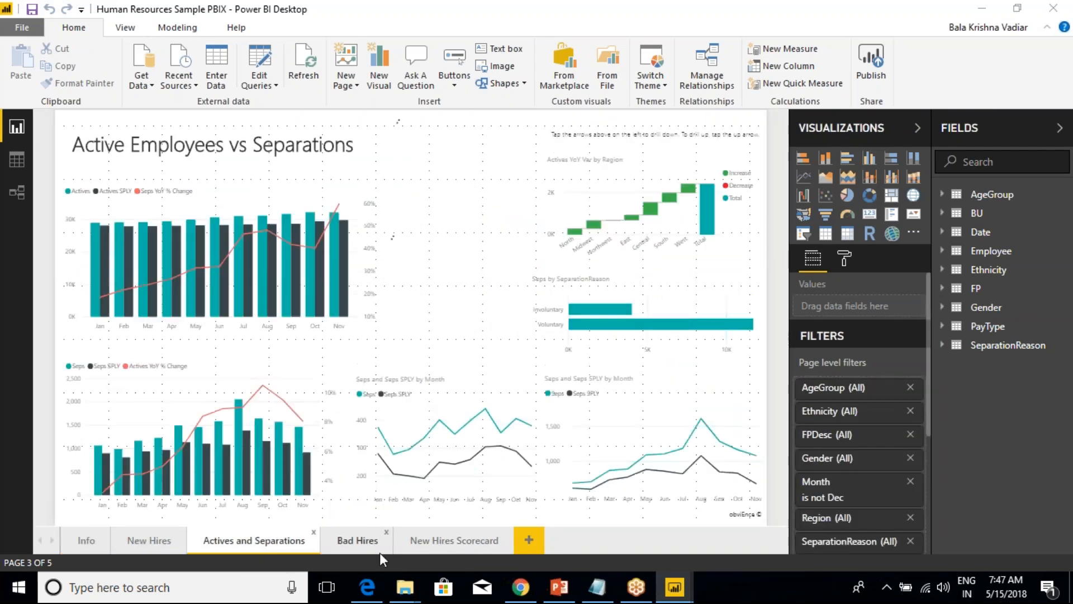
pyautogui.click(350, 545)
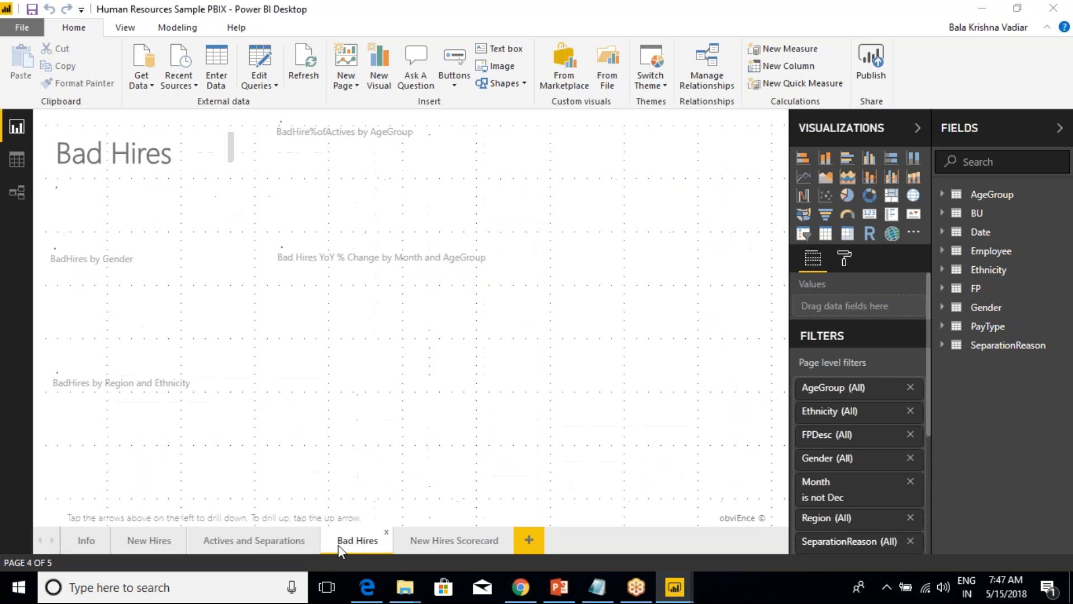
pyautogui.click(246, 544)
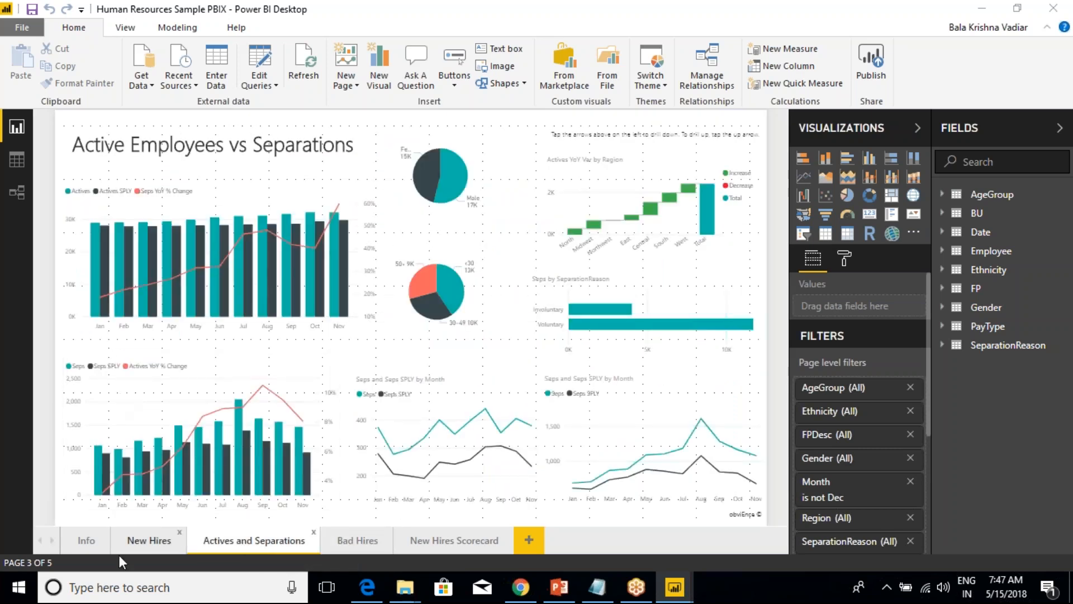
pyautogui.click(86, 546)
pyautogui.click(134, 544)
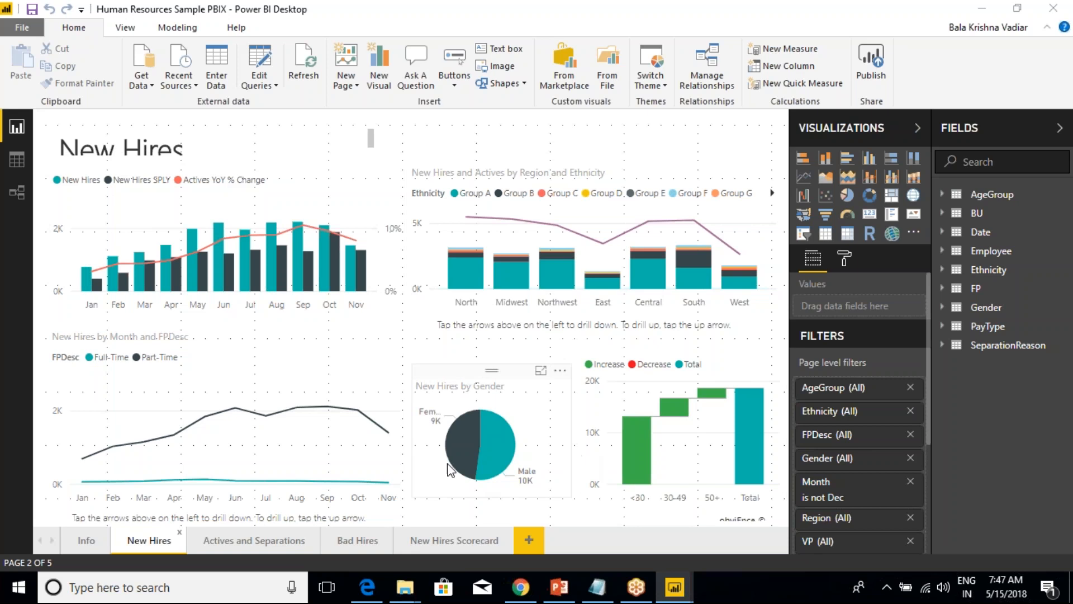
pyautogui.click(251, 542)
pyautogui.click(351, 542)
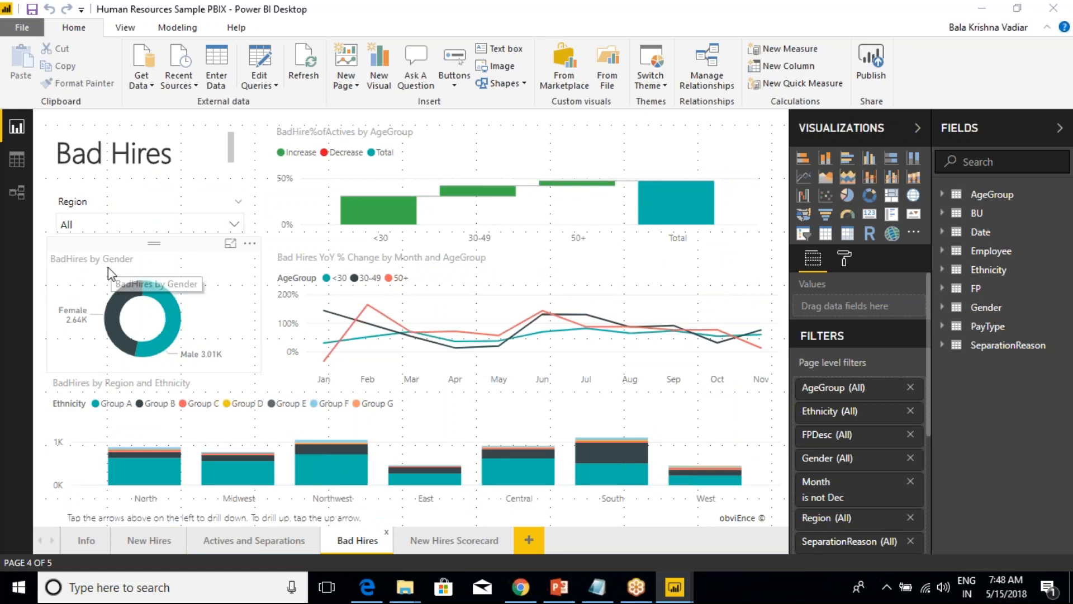
pyautogui.click(438, 540)
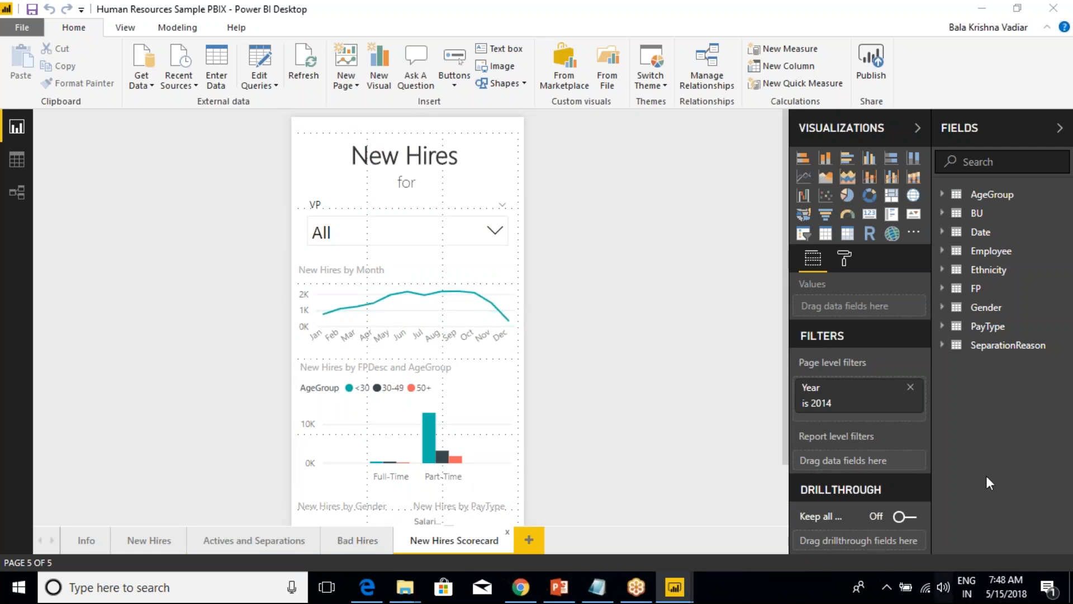
pyautogui.scroll(-3, 580, 388)
pyautogui.scroll(3, 531, 386)
# Close the Human Resources sample report and the samples help page in the browser.
pyautogui.click(1051, 11)
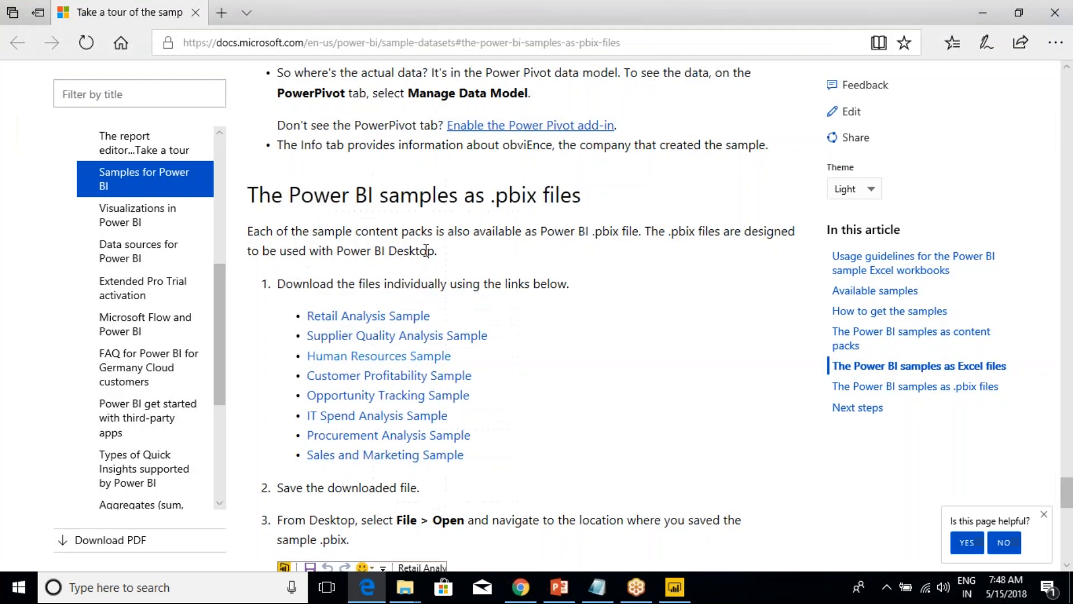
pyautogui.click(196, 13)
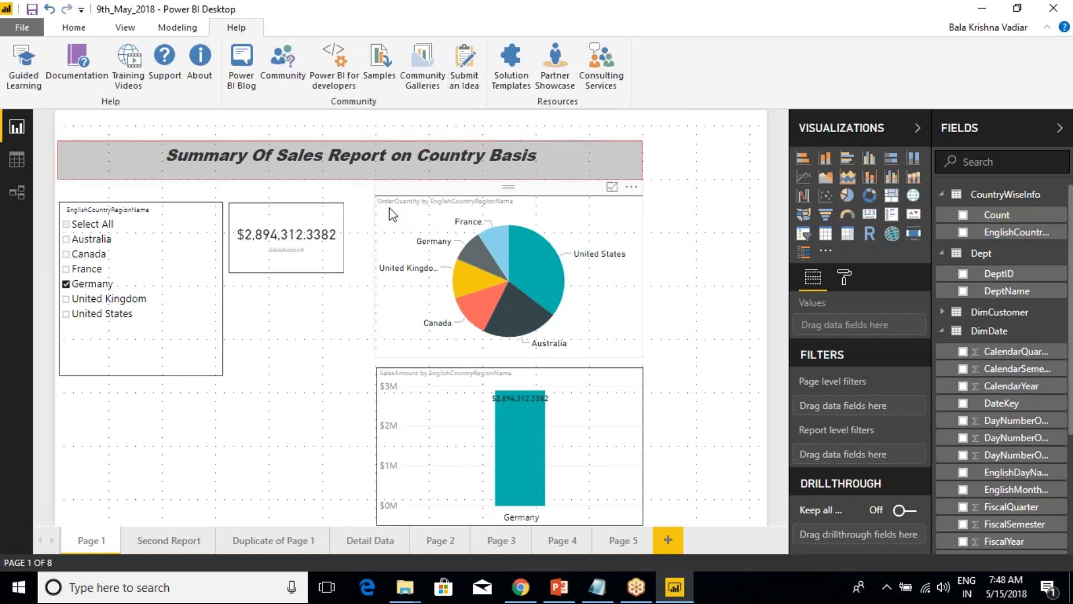
# Select the OrderQuantity pie chart and review the Format and Data / Drill options available for it.
pyautogui.click(605, 140)
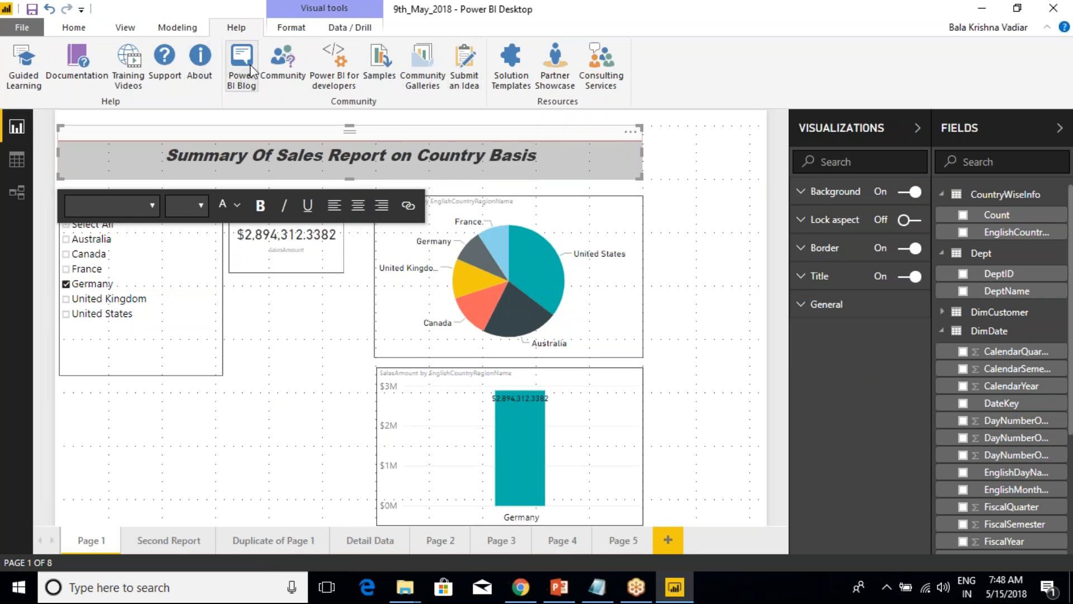
pyautogui.click(213, 427)
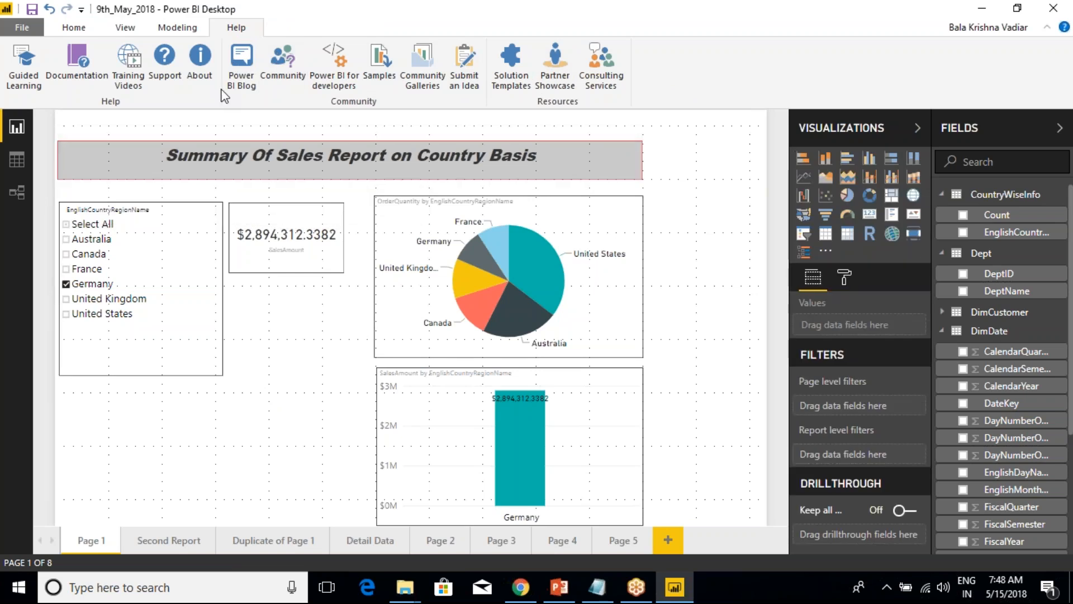
pyautogui.click(404, 202)
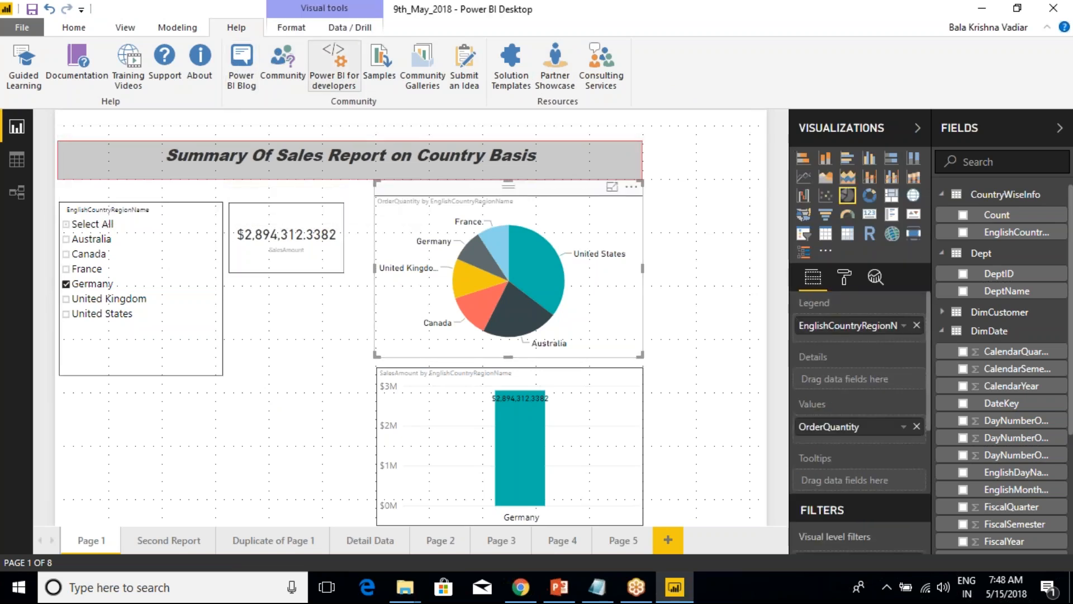
pyautogui.click(290, 28)
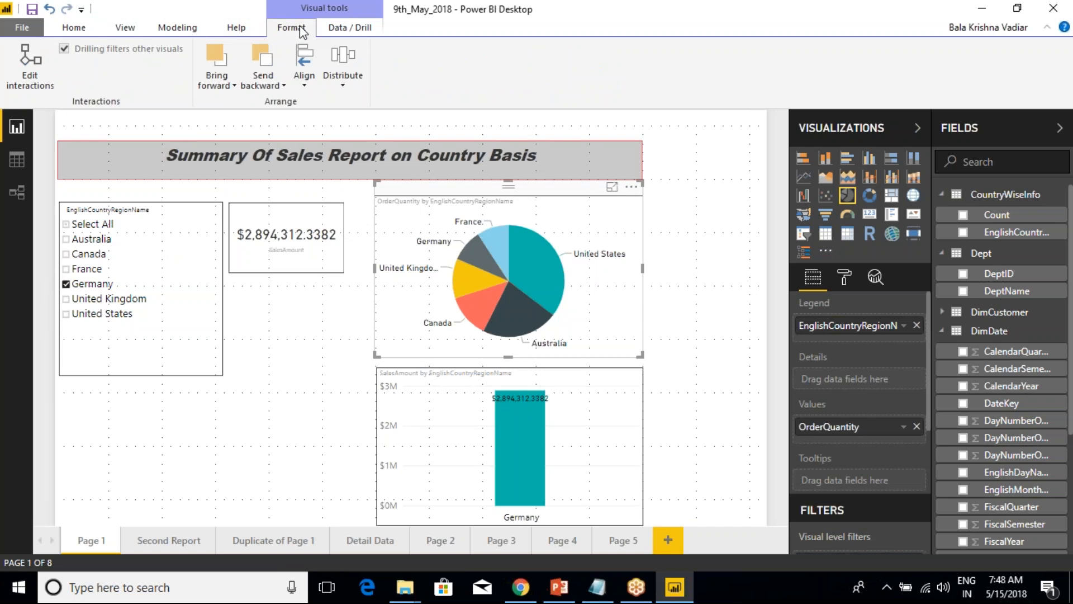
pyautogui.click(361, 33)
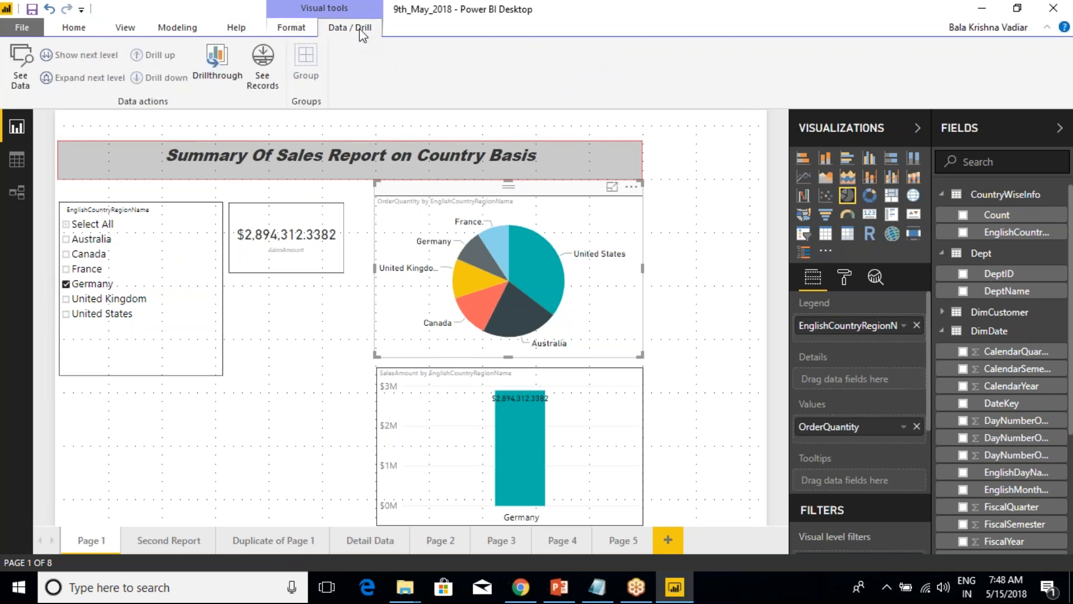
pyautogui.click(298, 31)
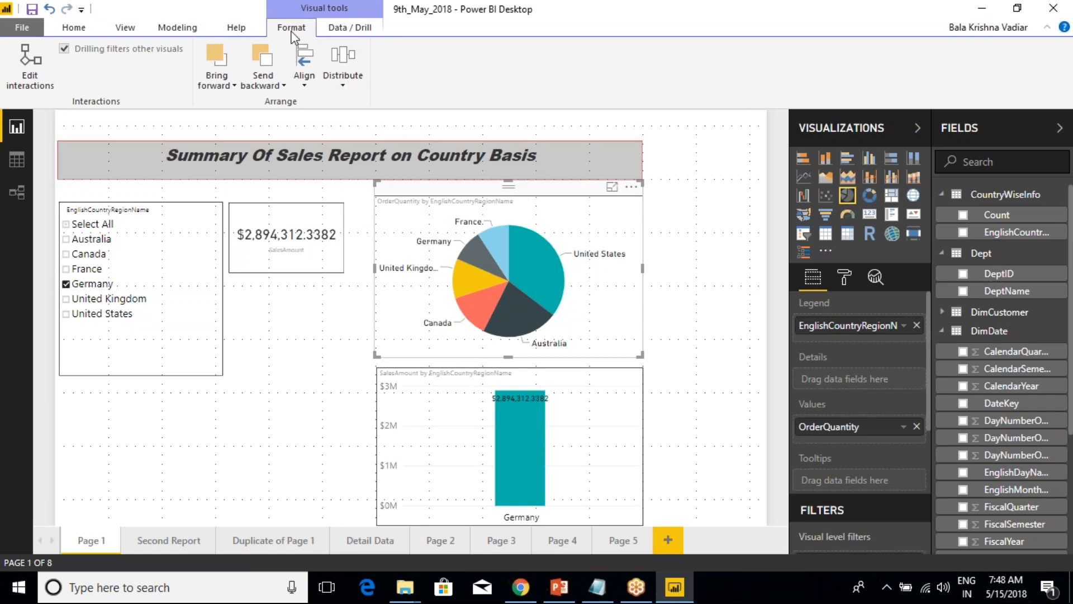
pyautogui.click(266, 91)
pyautogui.click(282, 120)
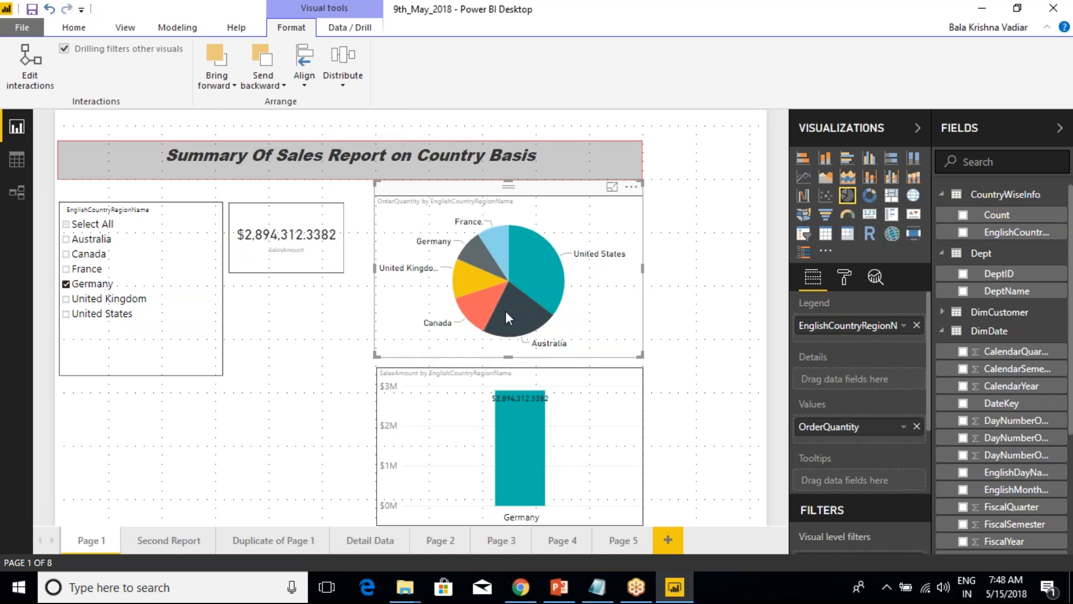
# Clear the EnglishCountryRegionName slicer, filter it to France and check the France bar in the SalesAmount column chart.
pyautogui.click(66, 224)
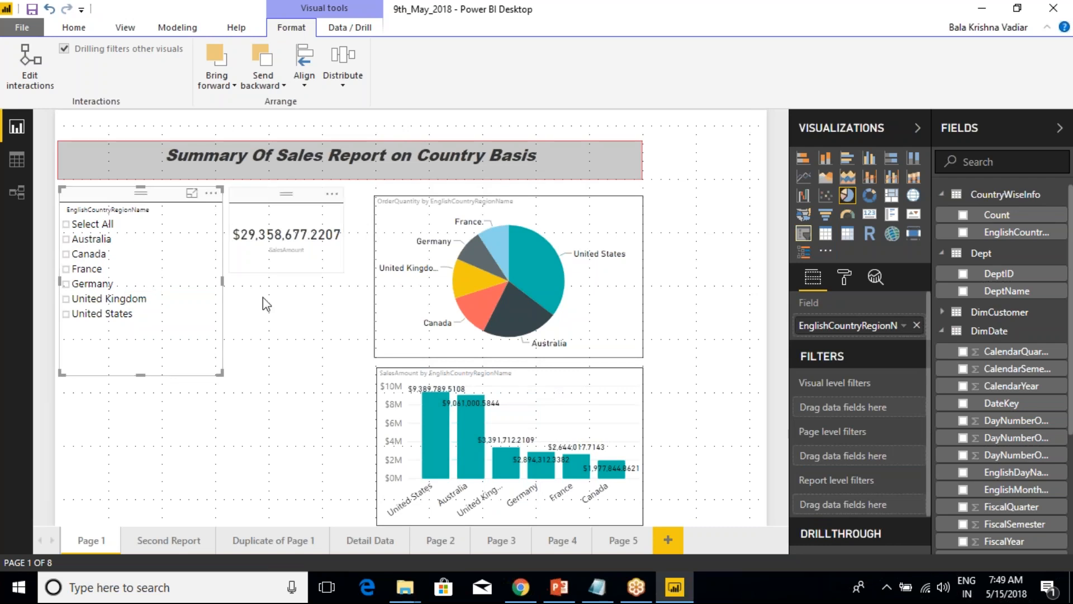
pyautogui.click(272, 361)
pyautogui.click(127, 201)
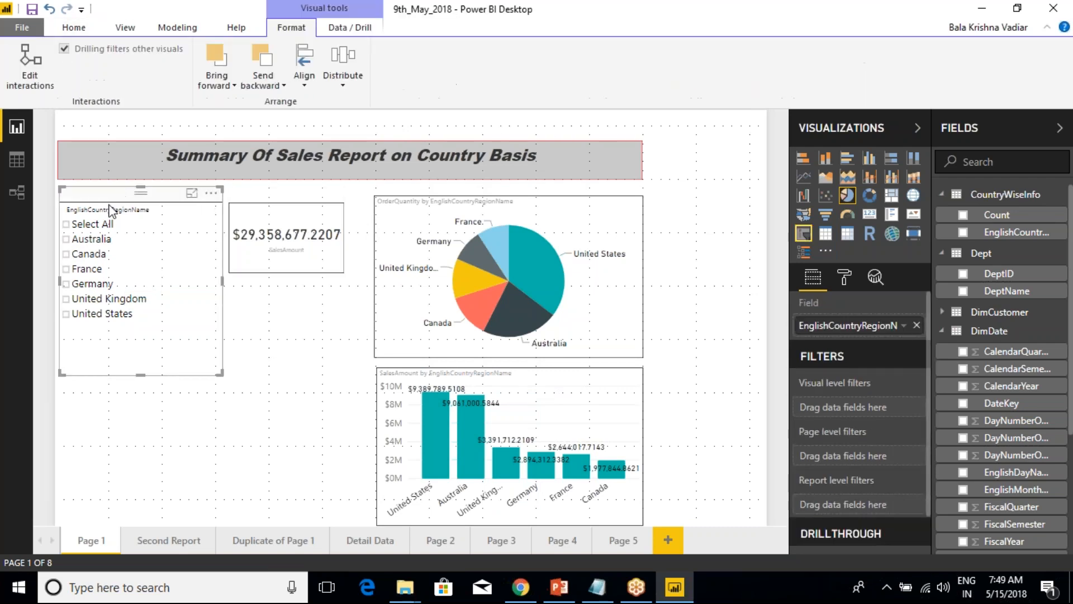
pyautogui.click(66, 269)
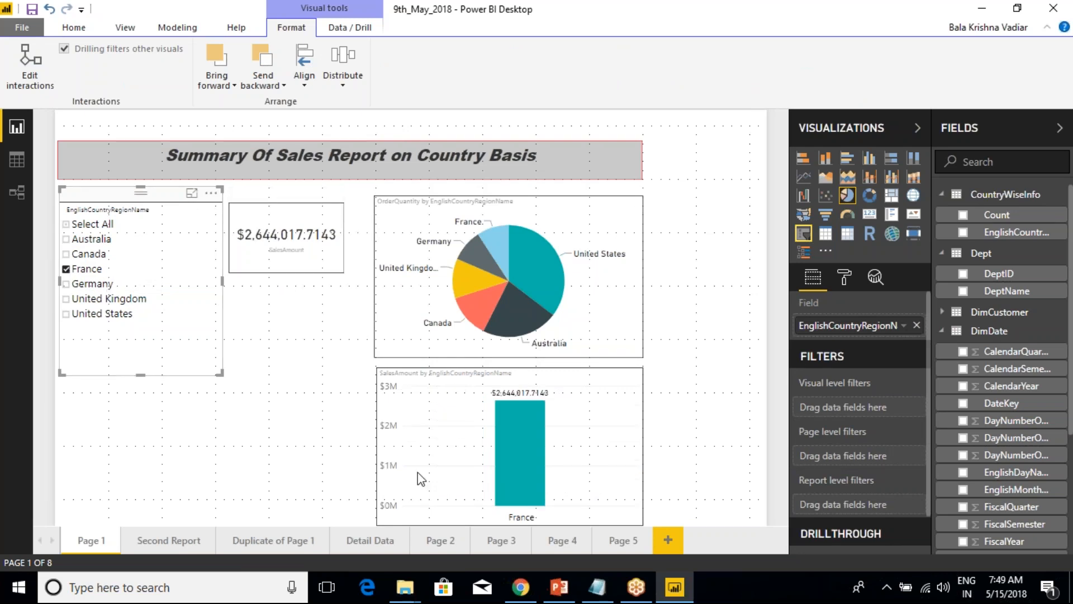
pyautogui.click(529, 219)
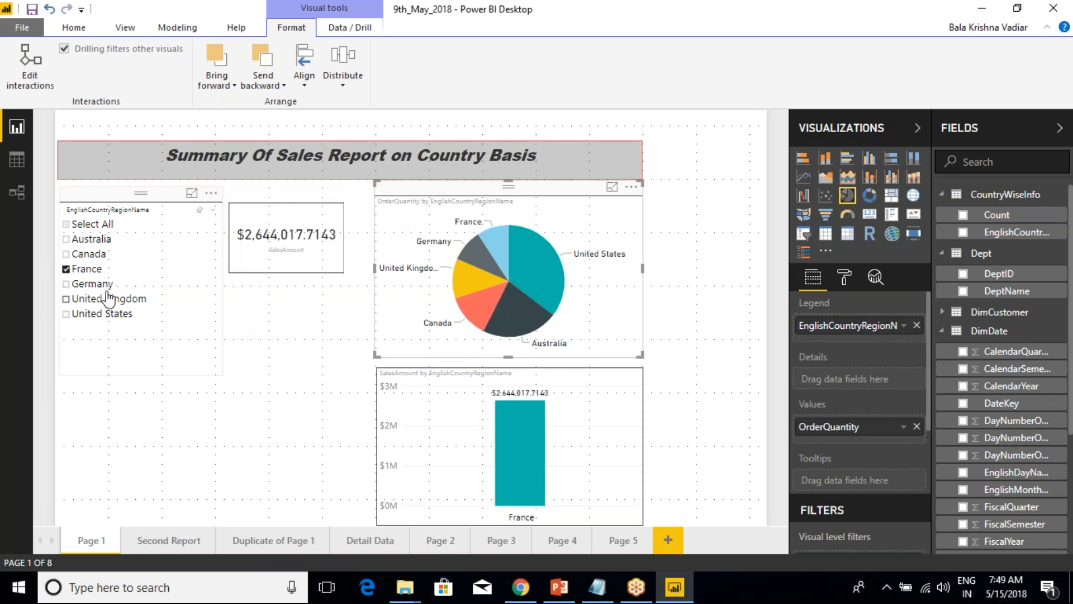
pyautogui.click(103, 202)
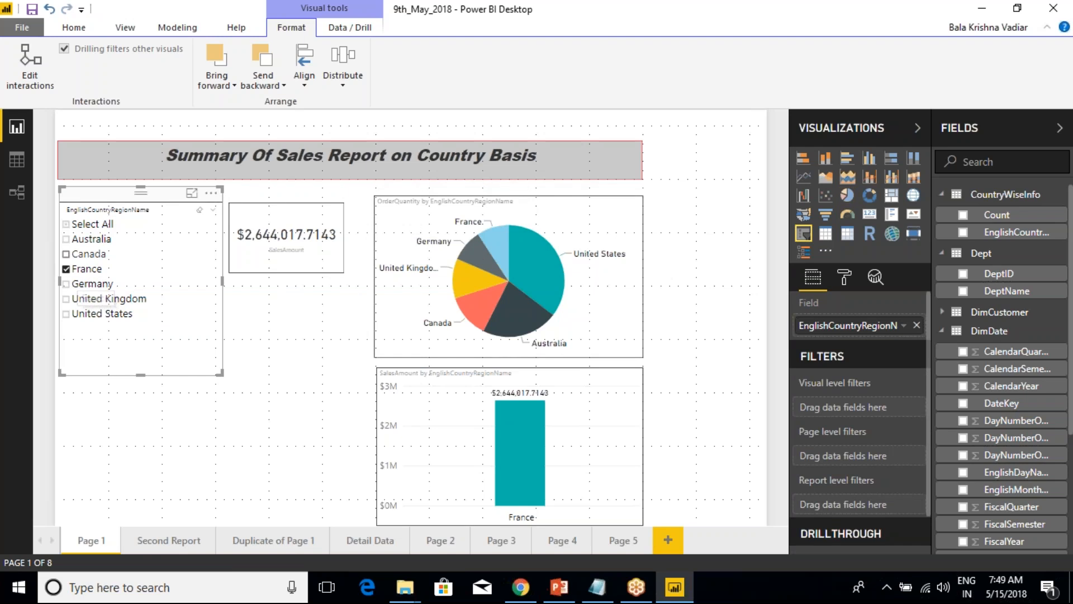
pyautogui.moveTo(515, 446)
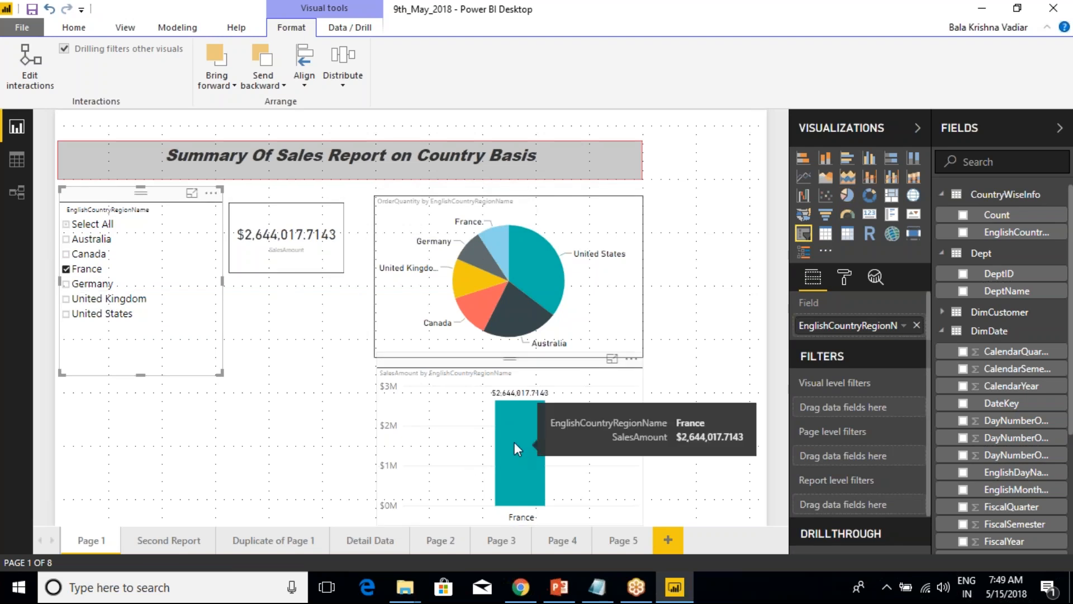
pyautogui.click(305, 354)
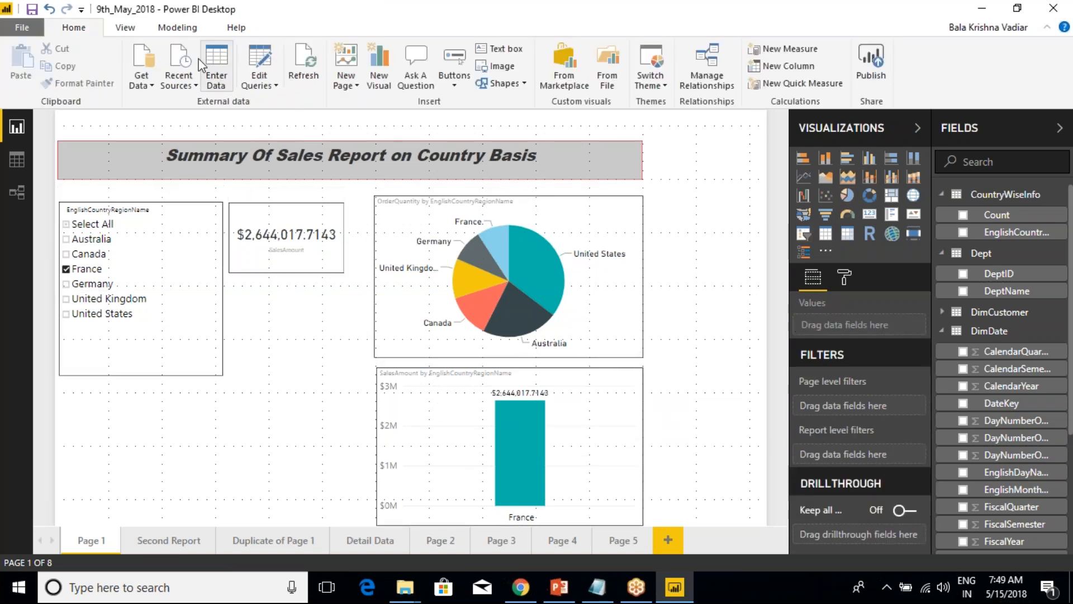
# Turn on Edit interactions with the OrderQuantity pie chart selected.
pyautogui.click(442, 202)
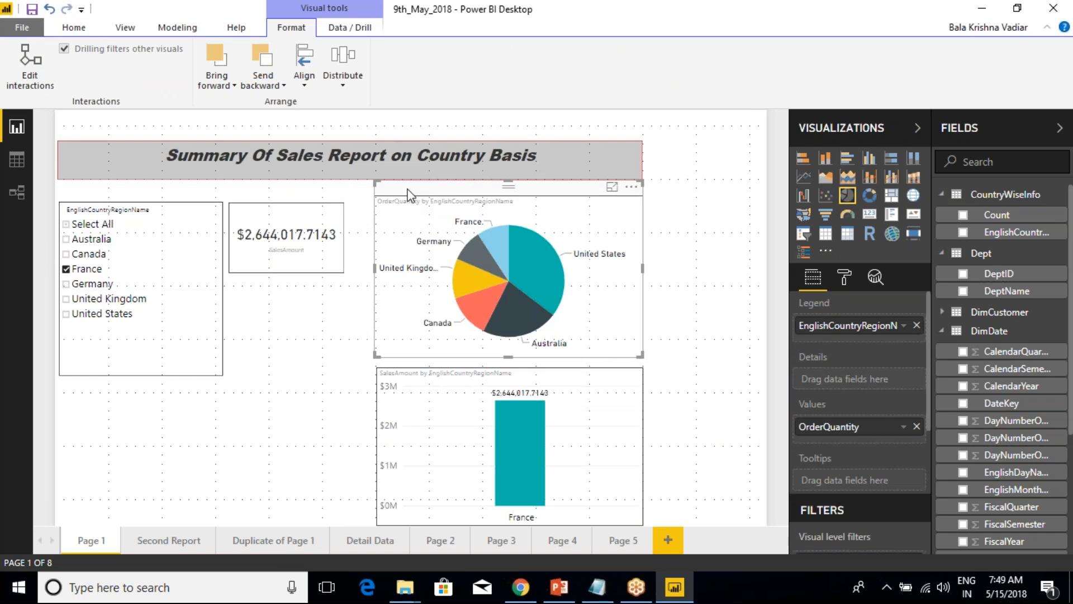
pyautogui.click(26, 75)
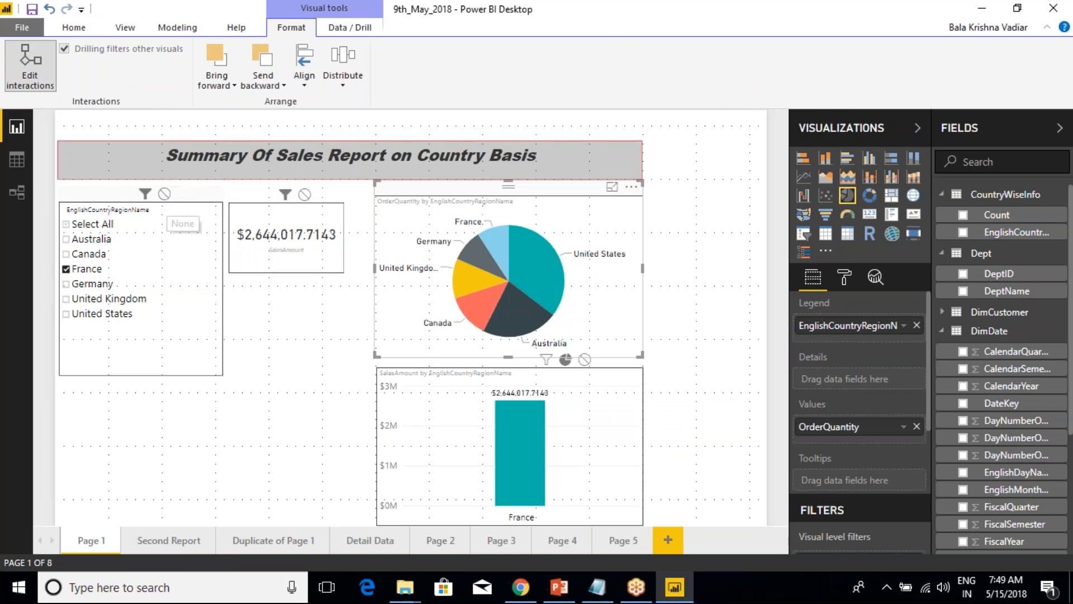
pyautogui.click(306, 334)
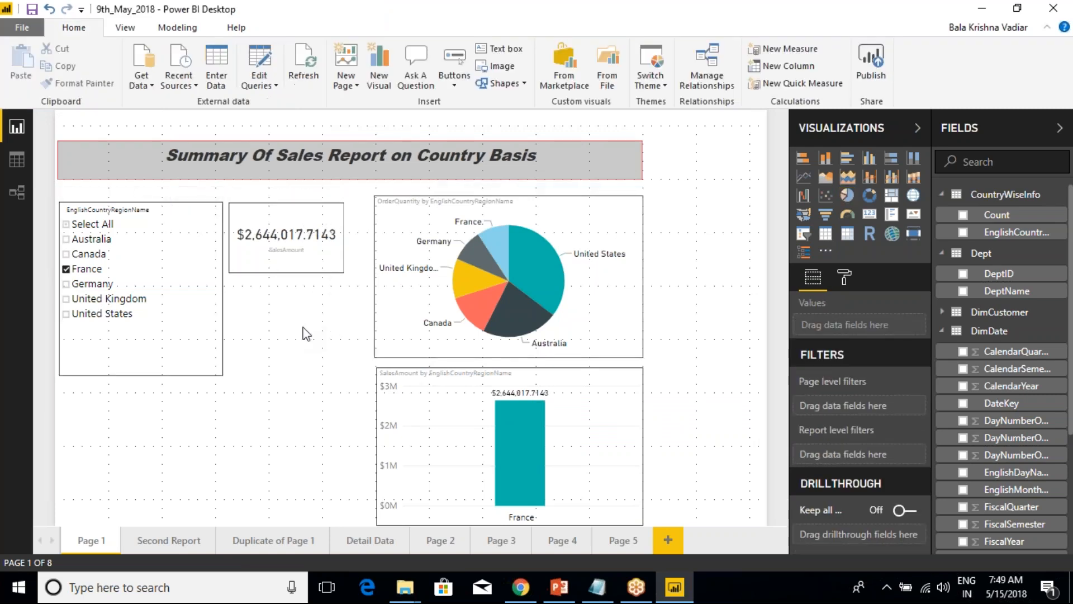
# Set the SalesAmount column chart's interaction with the OrderQuantity pie chart to None.
pyautogui.click(383, 325)
pyautogui.click(412, 415)
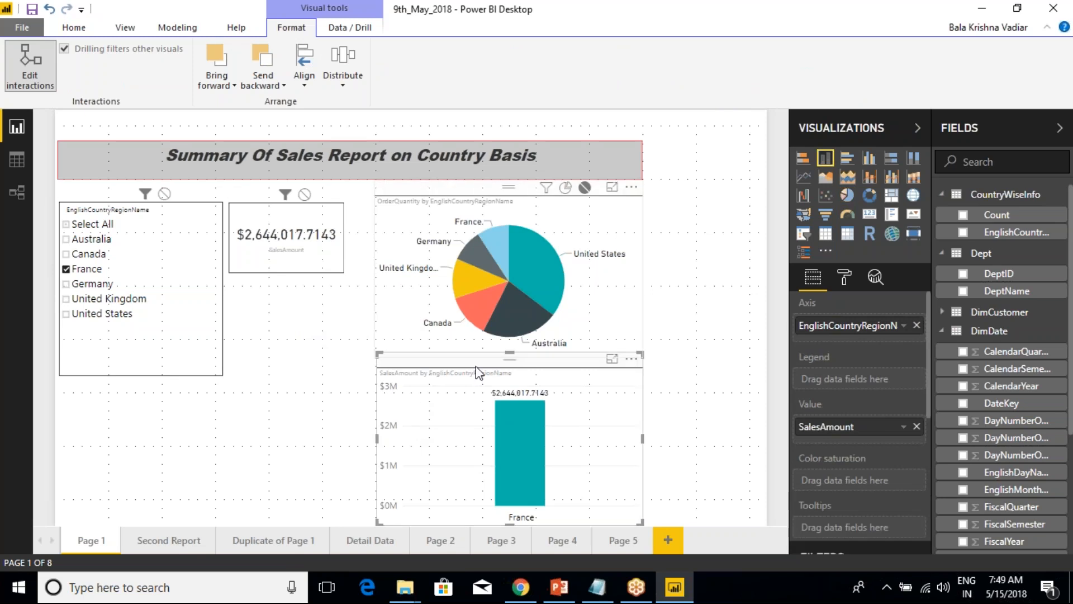
pyautogui.click(584, 189)
pyautogui.click(326, 385)
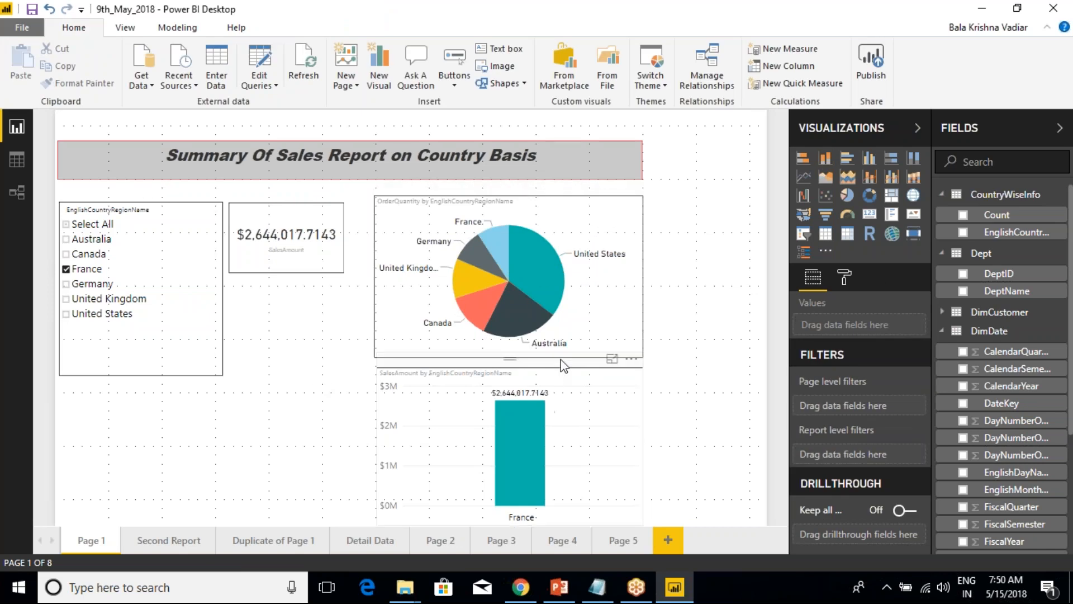
# Try the Filter interaction from the country slicer to the OrderQuantity pie chart, and set it back to None.
pyautogui.click(579, 196)
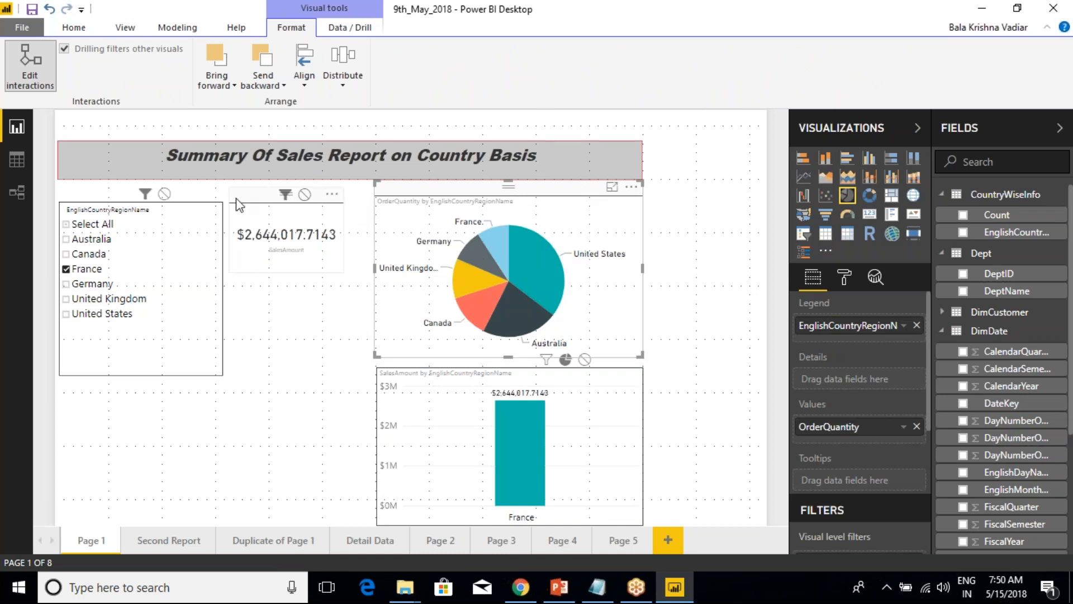
pyautogui.click(192, 193)
pyautogui.click(74, 139)
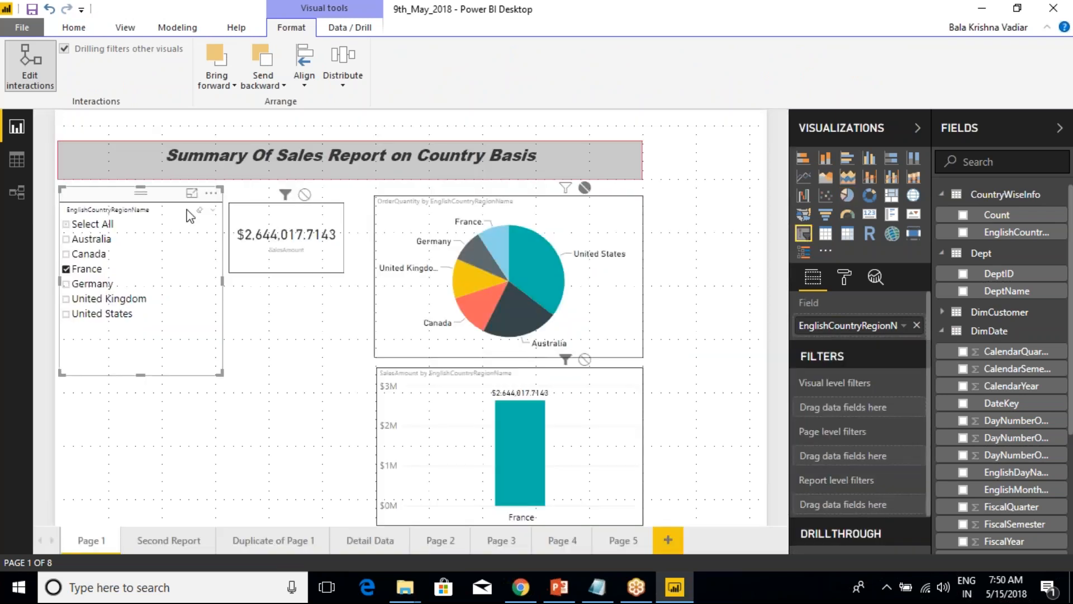
pyautogui.click(566, 188)
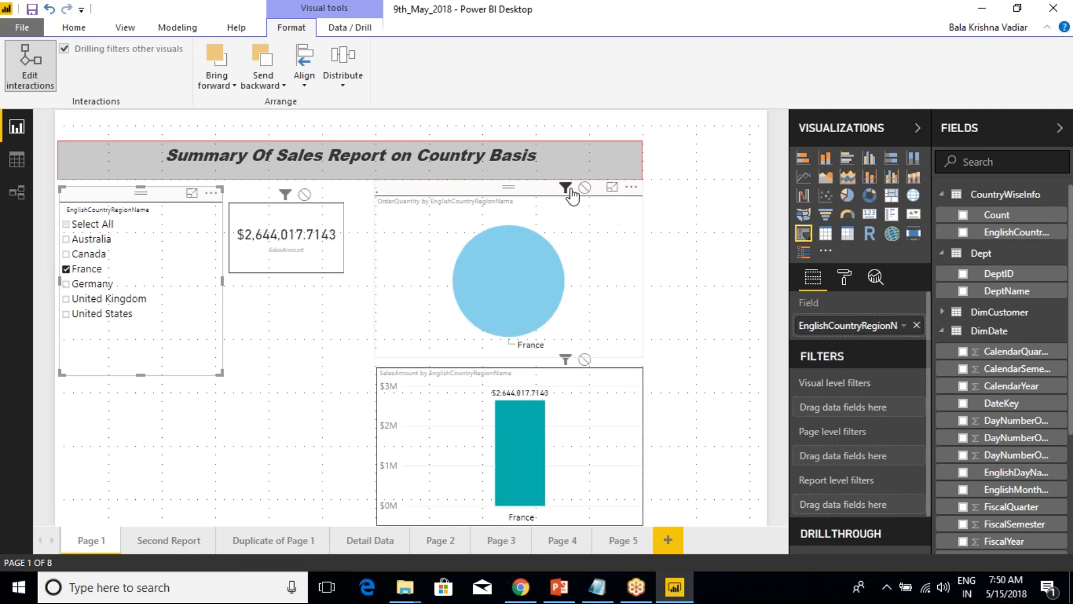
pyautogui.click(585, 188)
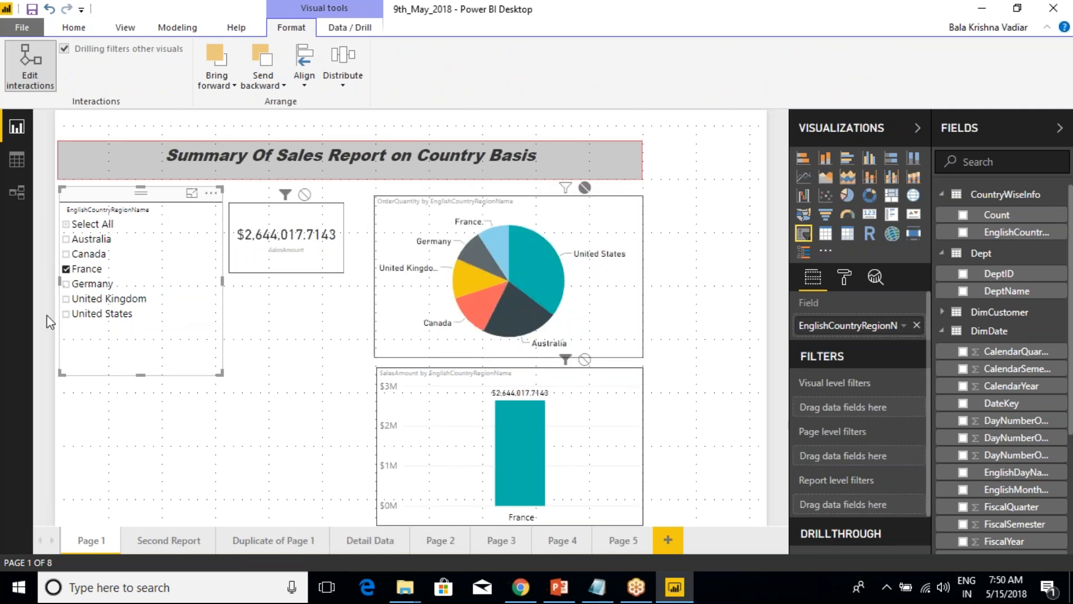
# Clear all countries in the EnglishCountryRegionName slicer and select the OrderQuantity pie chart to show its interaction controls.
pyautogui.click(67, 224)
pyautogui.click(68, 225)
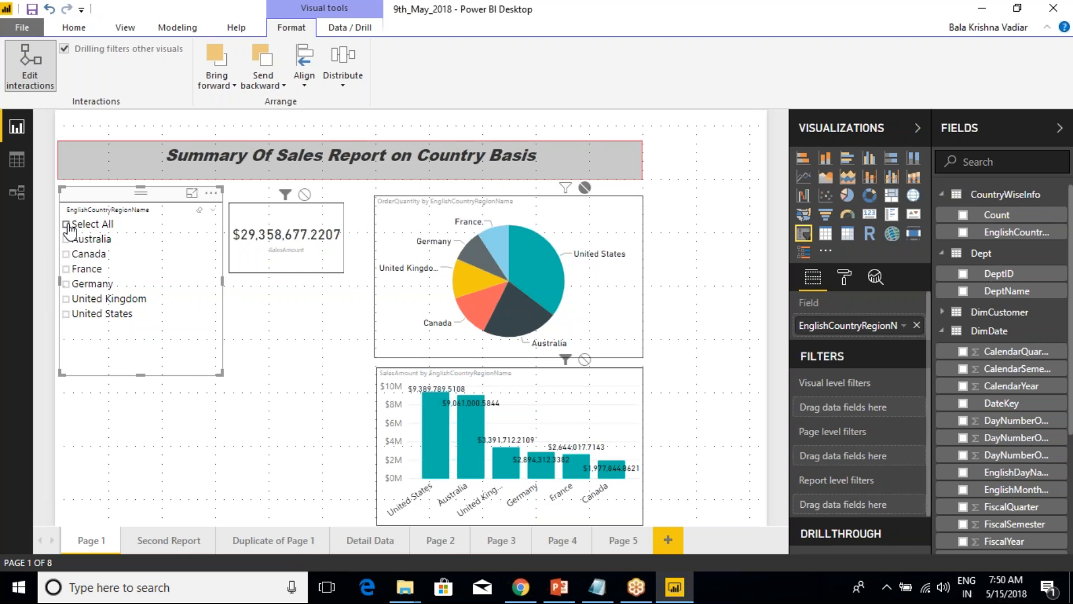
pyautogui.click(186, 438)
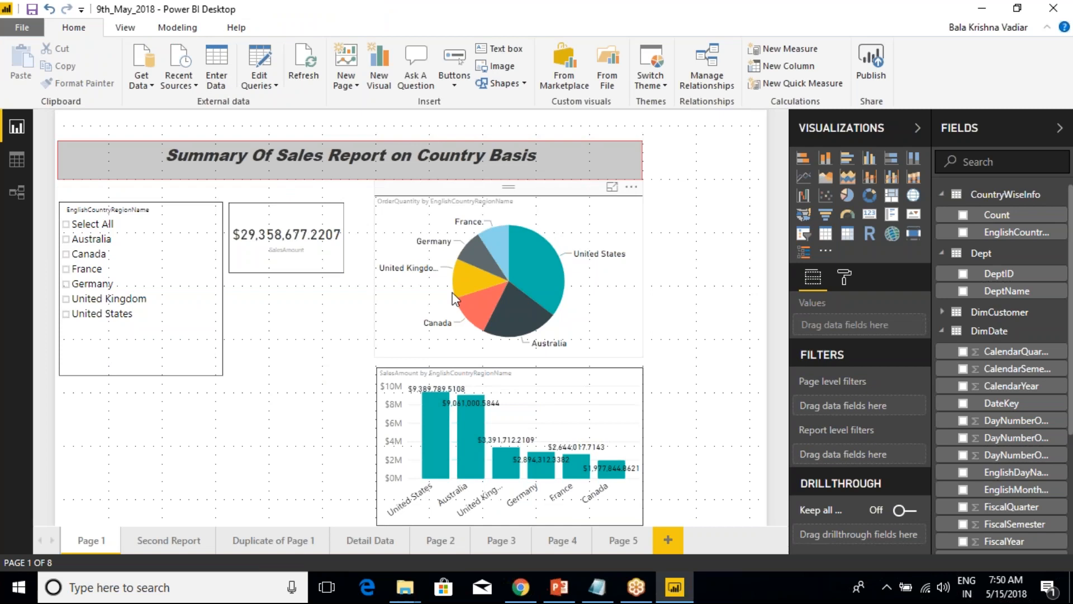
pyautogui.click(561, 197)
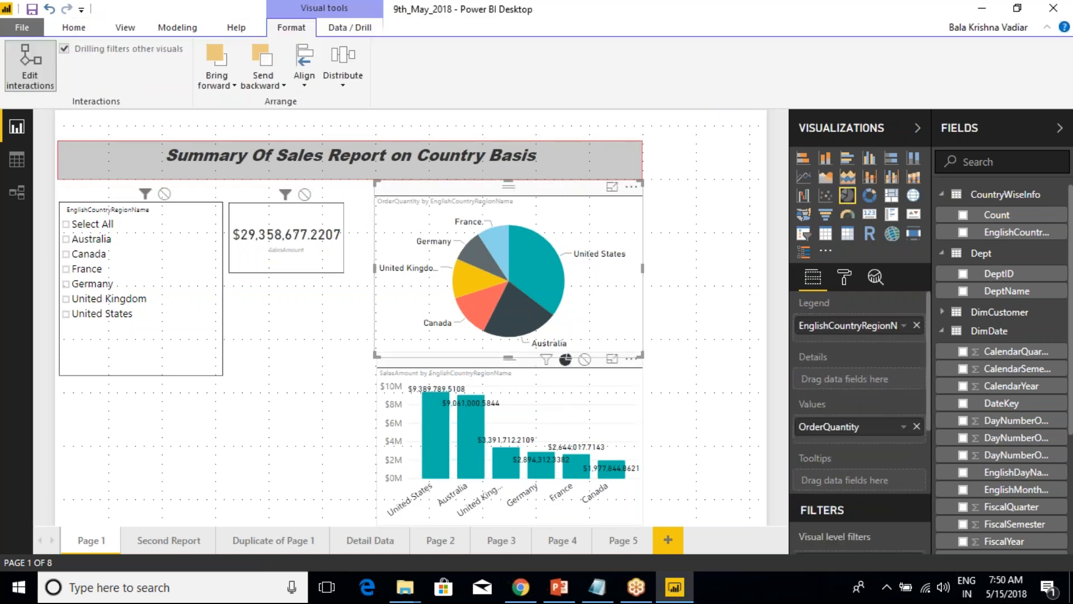
# Set the interactions of the OrderQuantity pie chart and of the country slicer, filtered to Germany, with the SalesAmount column chart to None.
pyautogui.click(584, 358)
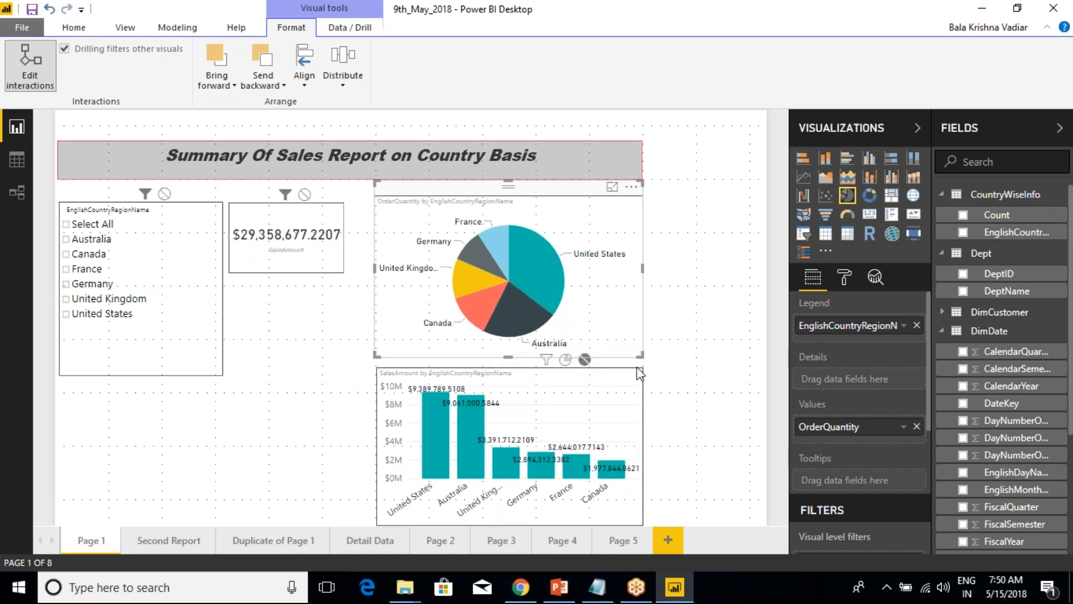
pyautogui.click(278, 354)
pyautogui.click(81, 284)
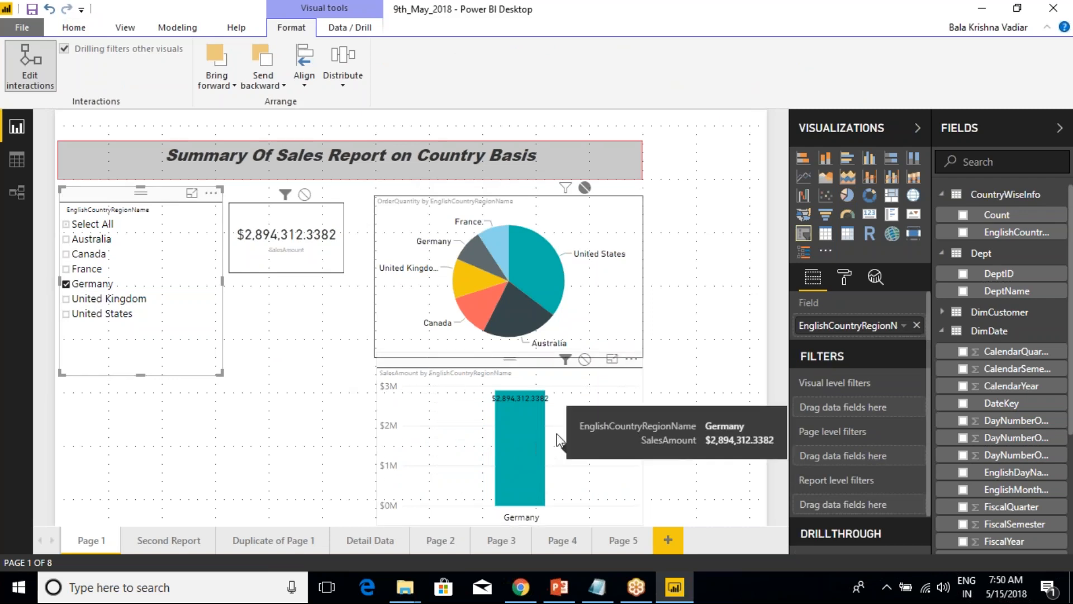
pyautogui.click(584, 361)
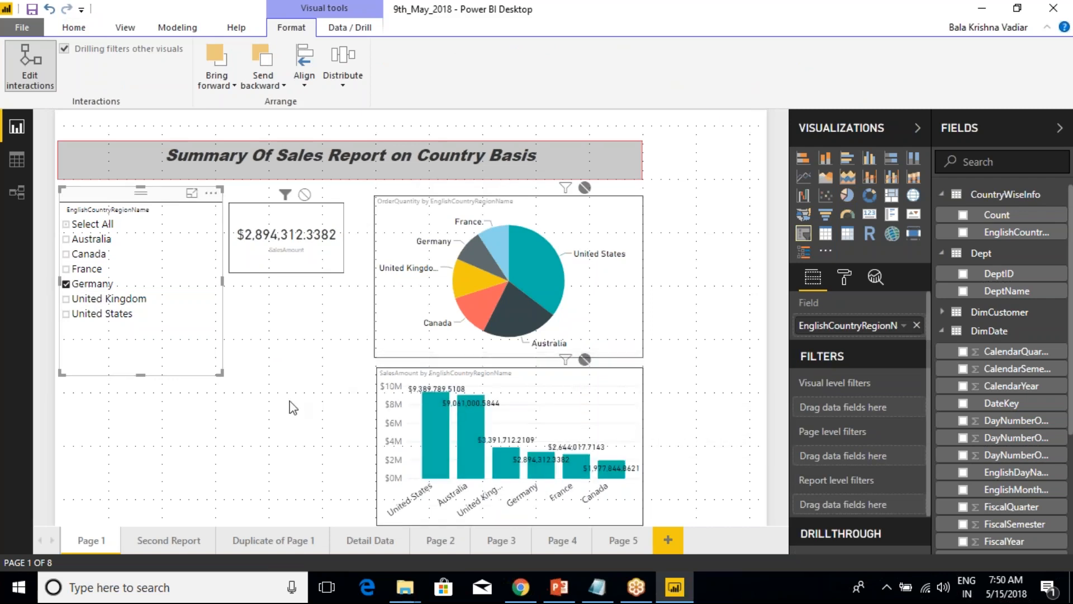
# Filter the country slicer by France, Canada and Australia in turn, and clear all its countries.
pyautogui.click(76, 270)
pyautogui.click(73, 255)
pyautogui.click(72, 239)
pyautogui.click(72, 226)
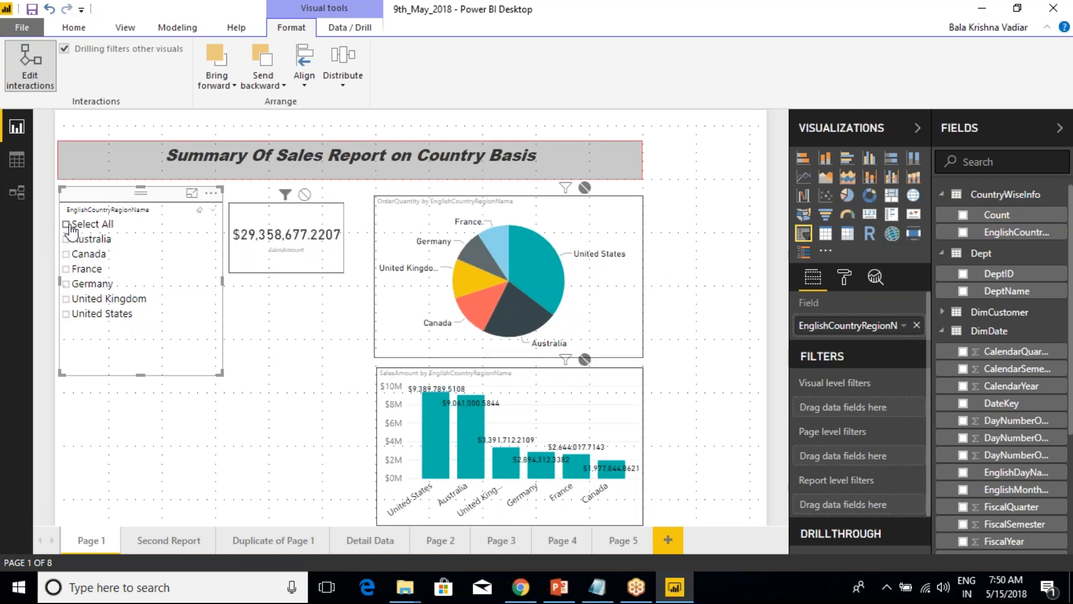
pyautogui.click(271, 409)
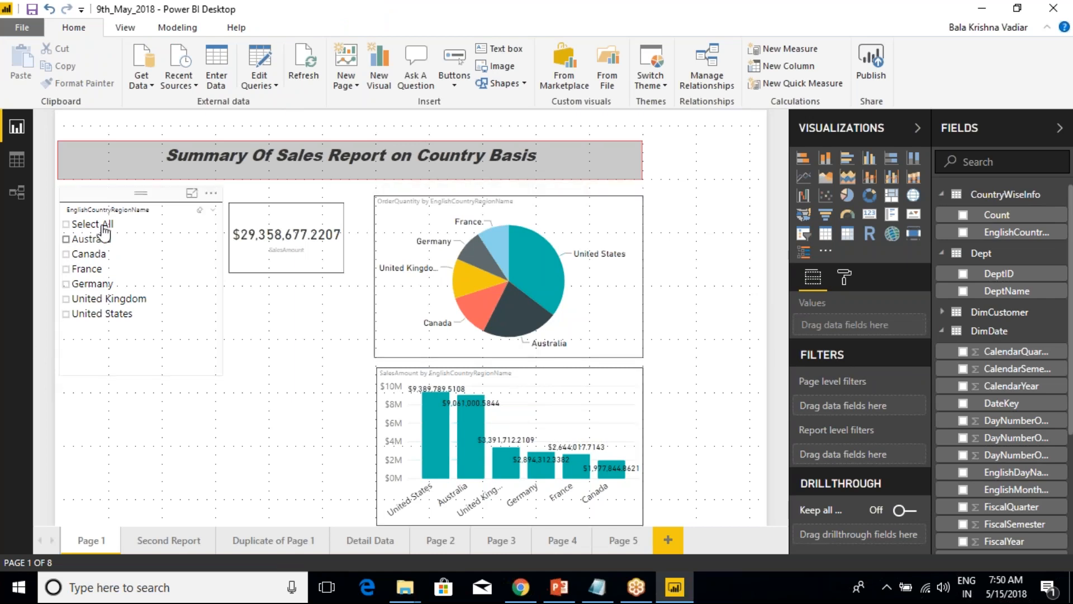
# Try United Kingdom and United States in the EnglishCountryRegionName slicer, and clear both countries again.
pyautogui.click(165, 196)
pyautogui.click(85, 301)
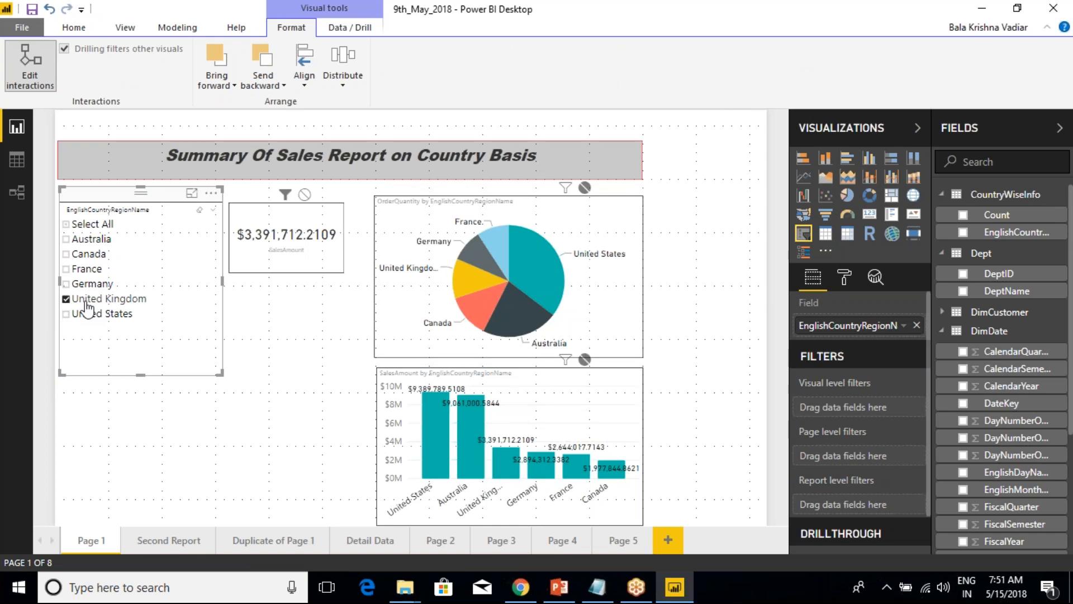
pyautogui.click(77, 316)
pyautogui.click(77, 316)
pyautogui.click(71, 300)
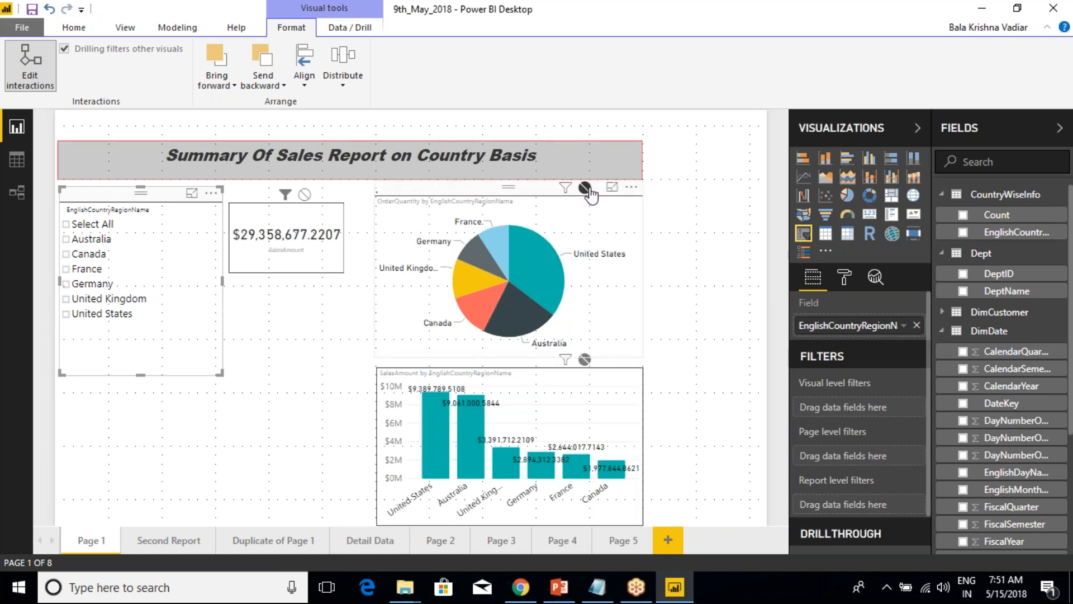
# Set the SalesAmount column chart's interaction with the OrderQuantity pie chart to Highlight and deselect the visuals.
pyautogui.click(584, 378)
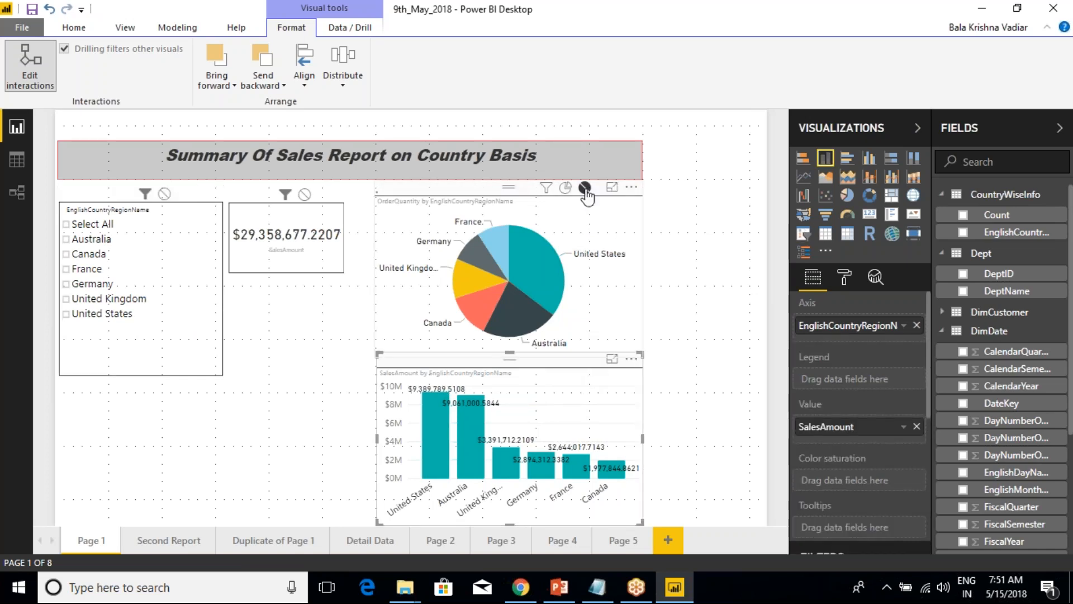
pyautogui.click(566, 193)
pyautogui.click(324, 371)
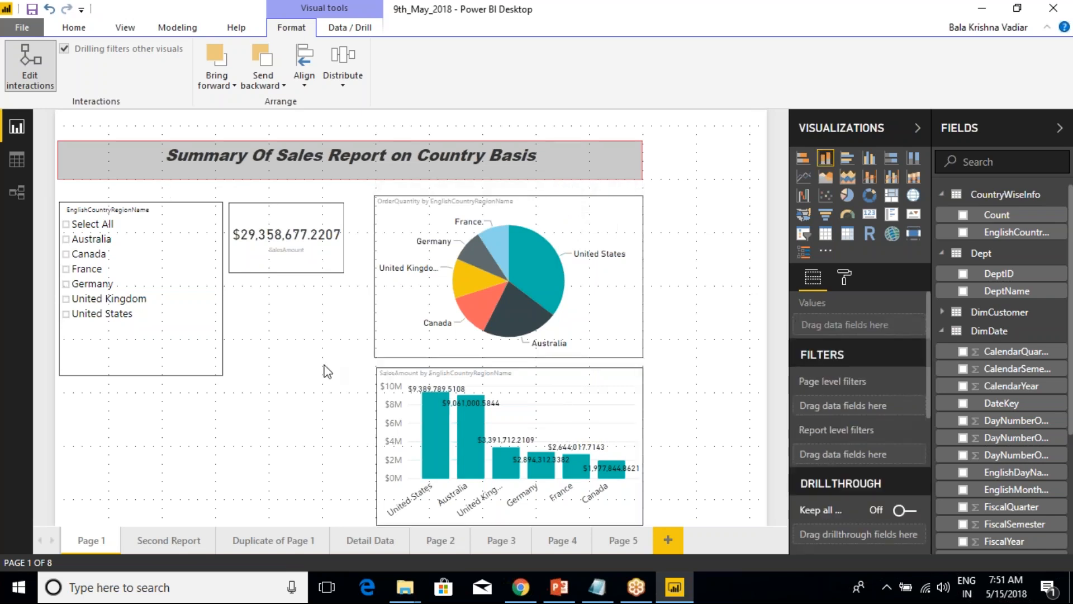
# Try United States in the country slicer, clear it, and set the slicer's interactions with the pie and column charts to Filter.
pyautogui.click(118, 314)
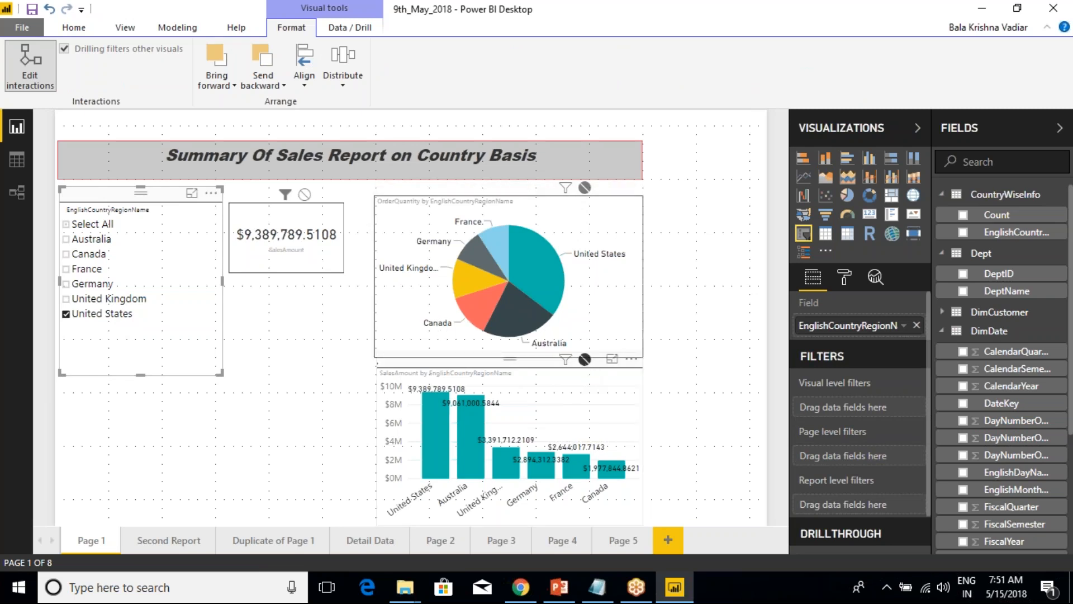
pyautogui.click(102, 313)
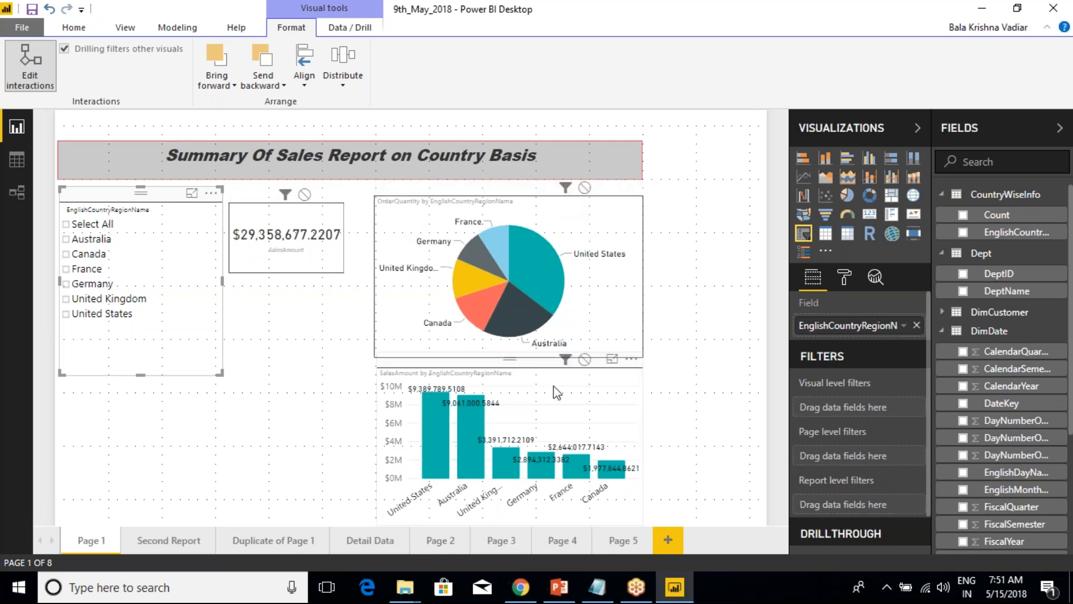
pyautogui.click(321, 398)
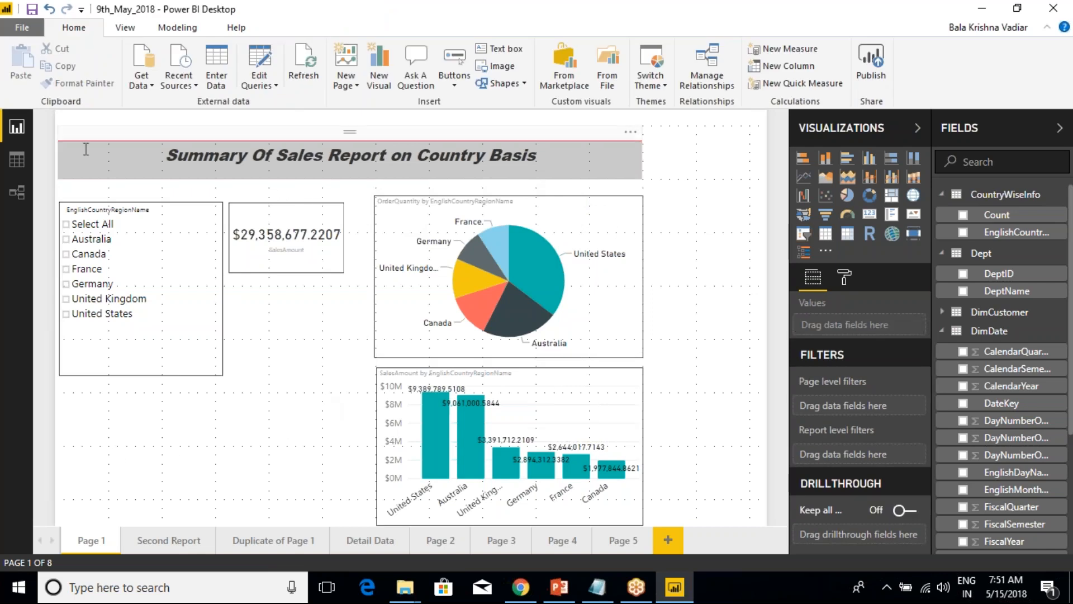
# Select United States in the slicer and try the None interaction for the OrderQuantity pie chart, setting it back to Filter.
pyautogui.click(17, 160)
pyautogui.click(16, 127)
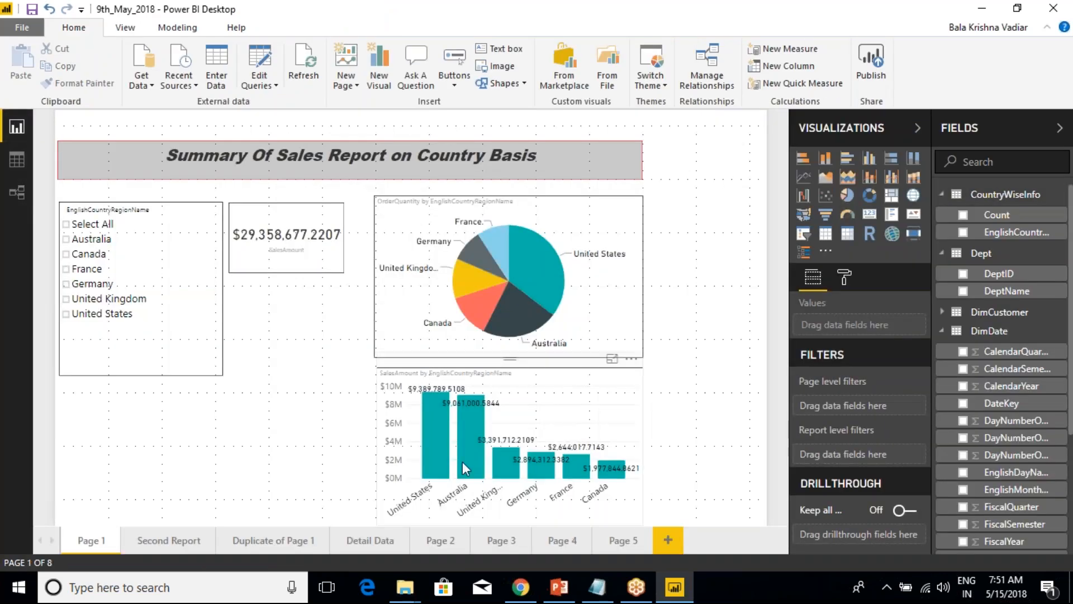
pyautogui.click(103, 314)
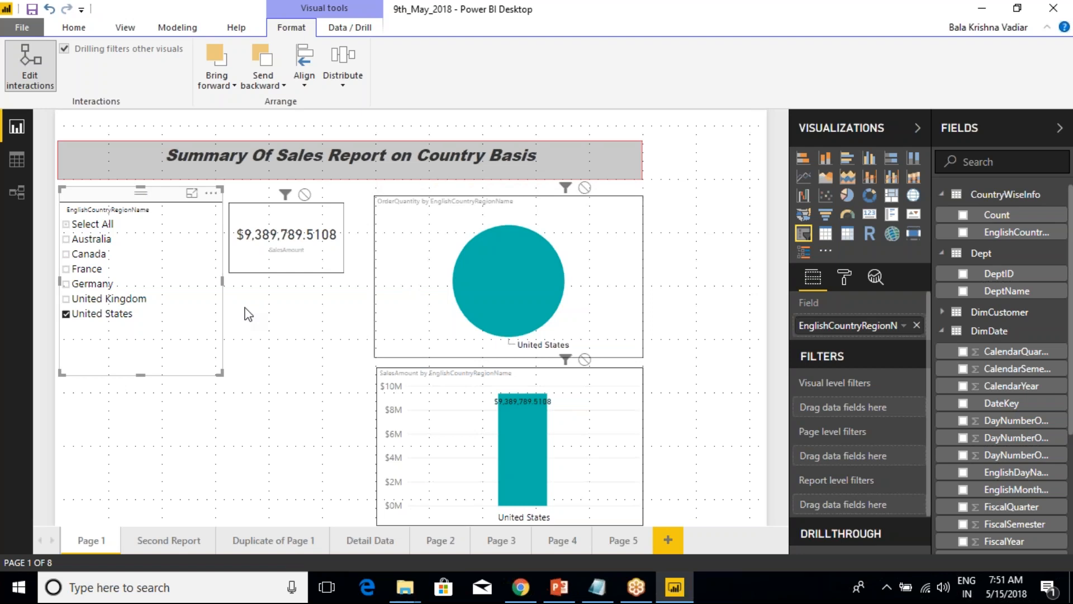
pyautogui.click(585, 188)
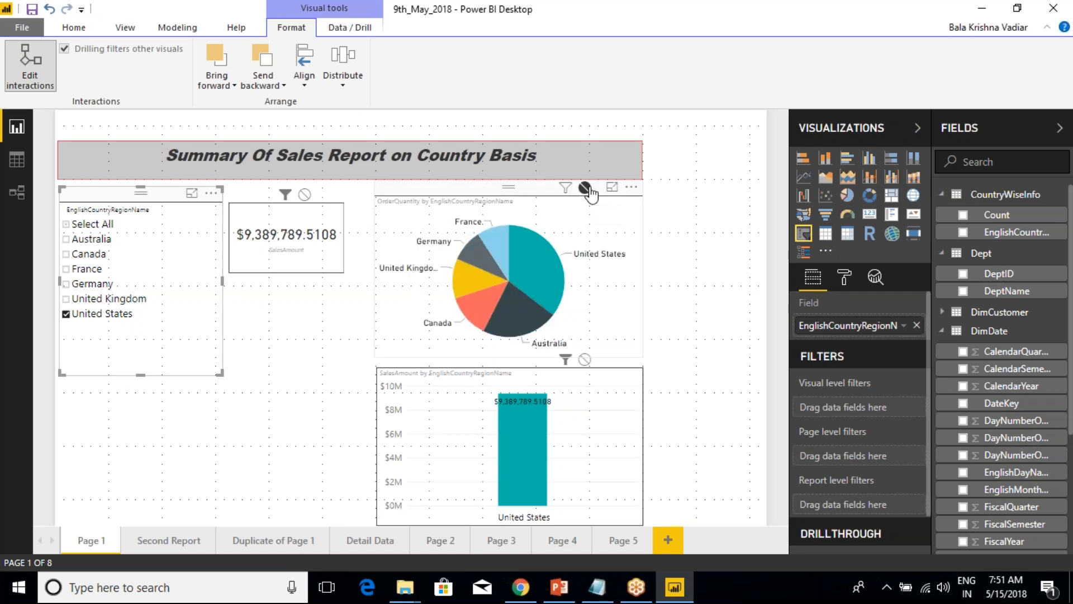
pyautogui.click(566, 189)
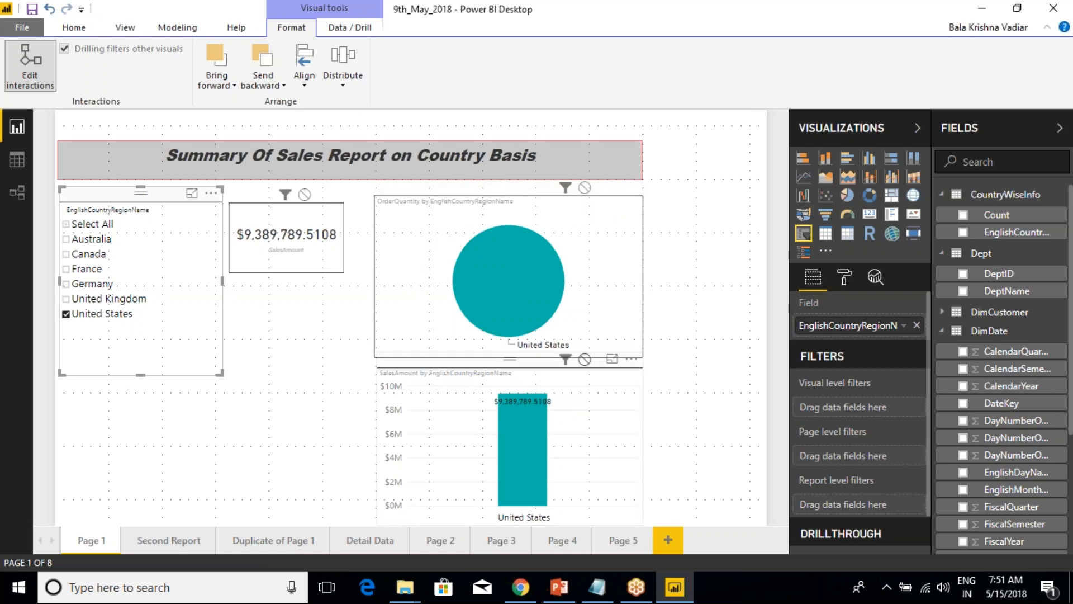
# Switch the country slicer's interaction with the SalesAmount column chart repeatedly between None and Filter, ending on Filter.
pyautogui.click(585, 359)
pyautogui.click(566, 360)
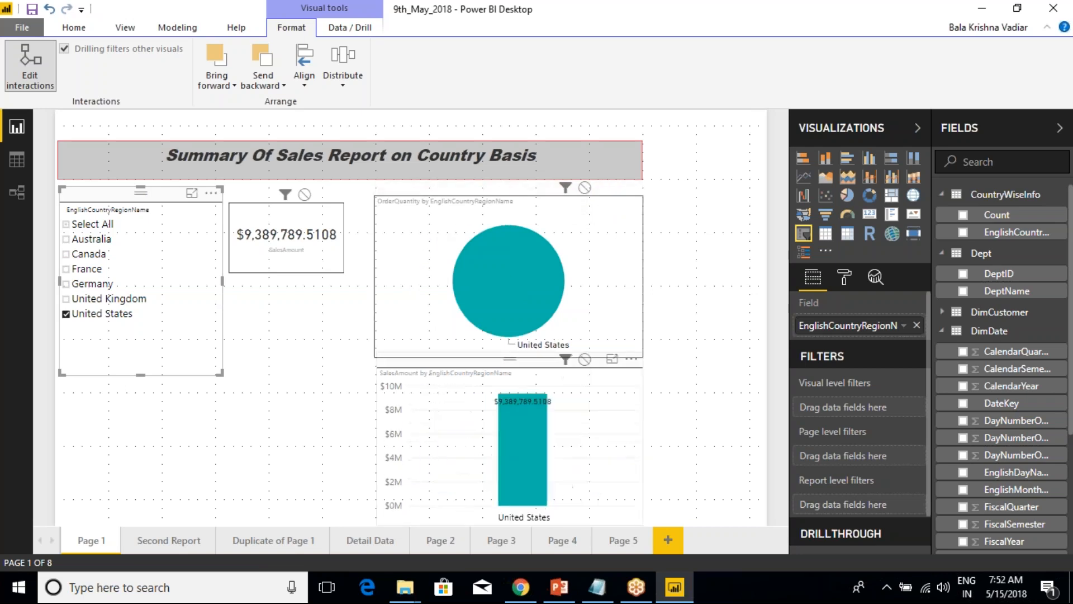
pyautogui.click(584, 359)
pyautogui.click(565, 360)
pyautogui.click(584, 360)
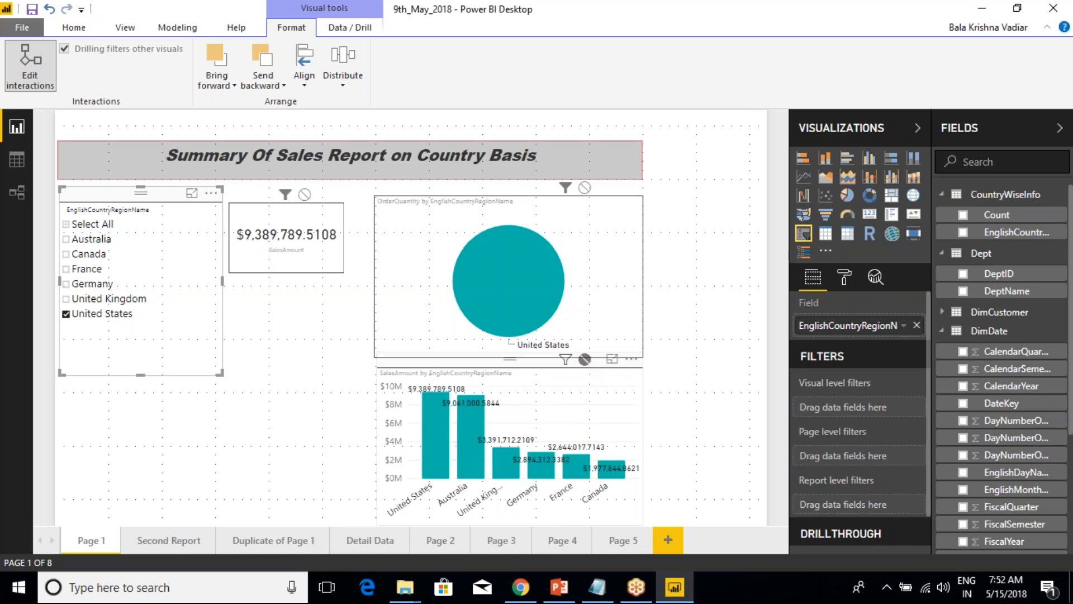
pyautogui.click(566, 360)
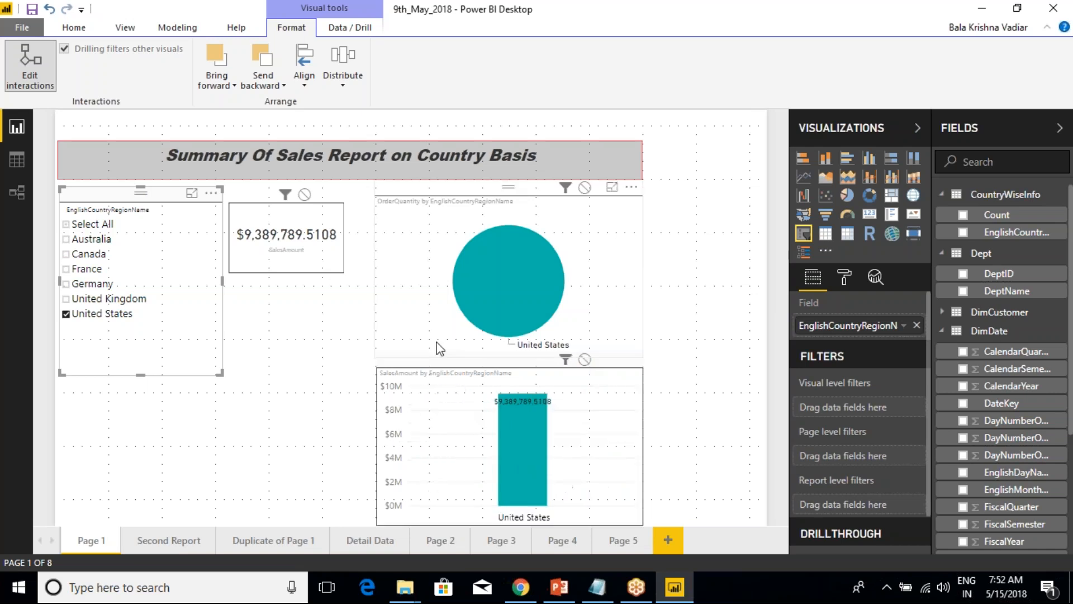
# Select all countries in the EnglishCountryRegionName slicer and save the report.
pyautogui.click(67, 224)
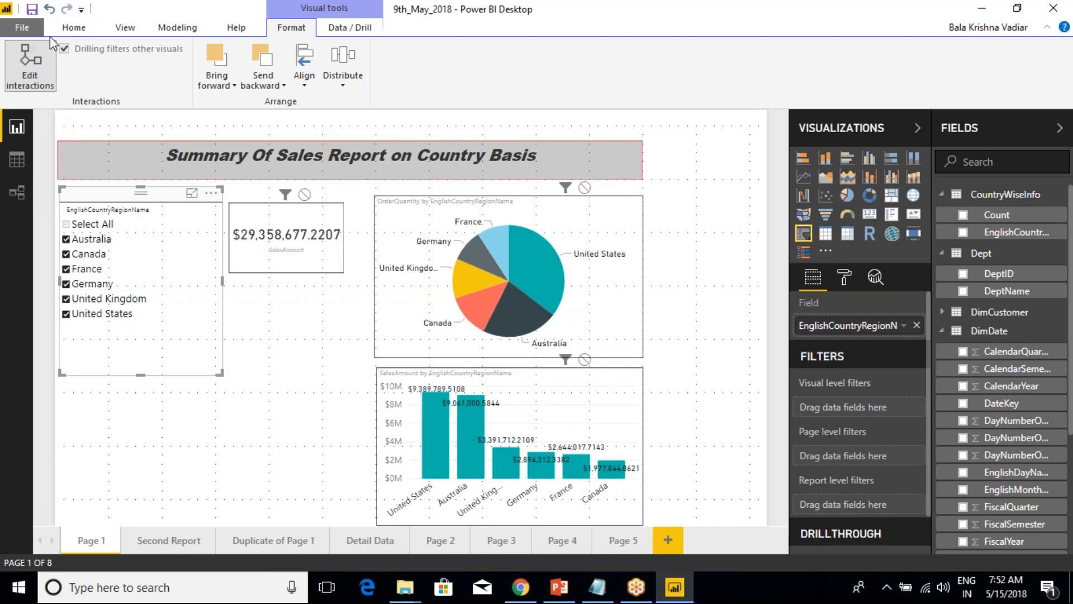
pyautogui.click(33, 10)
# Turn off Edit interactions and select the OrderQuantity pie chart.
pyautogui.click(311, 123)
pyautogui.click(425, 198)
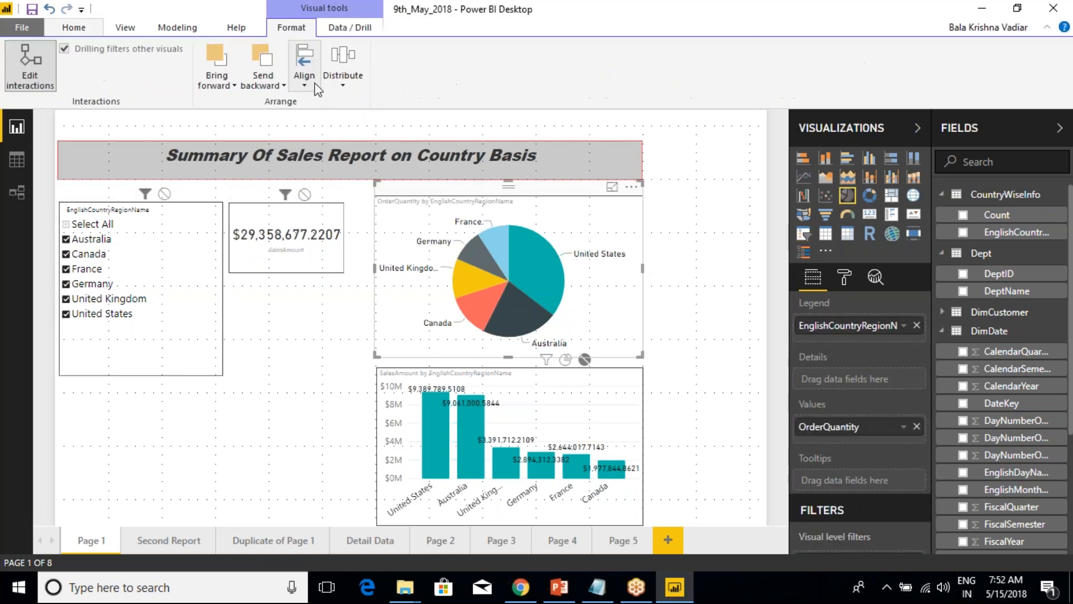
pyautogui.click(253, 485)
pyautogui.click(388, 195)
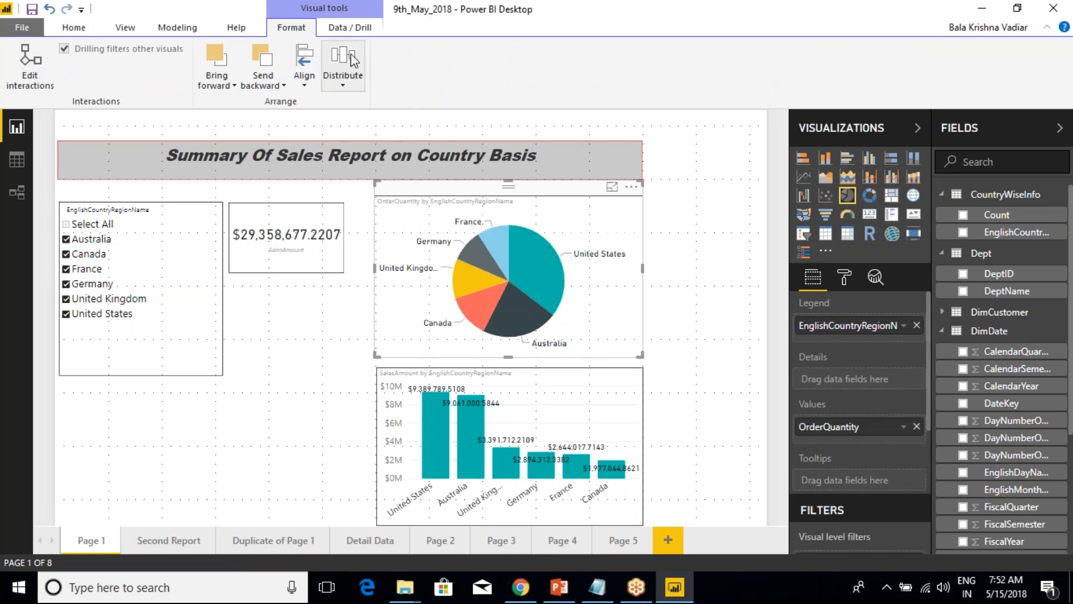
# Align the OrderQuantity pie chart to the page's left, center and finally right.
pyautogui.click(309, 88)
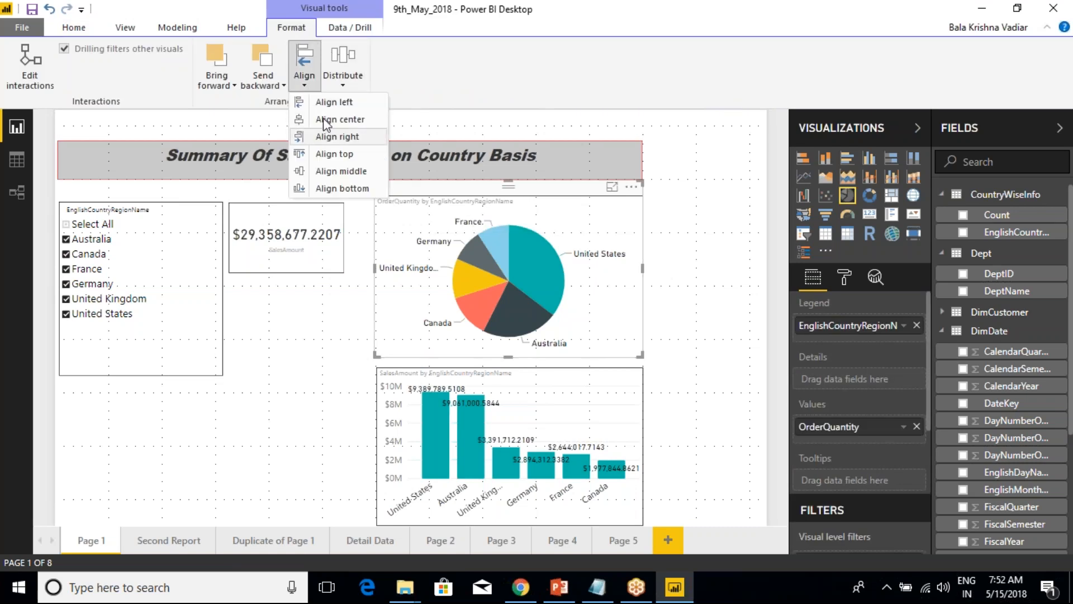
pyautogui.click(324, 102)
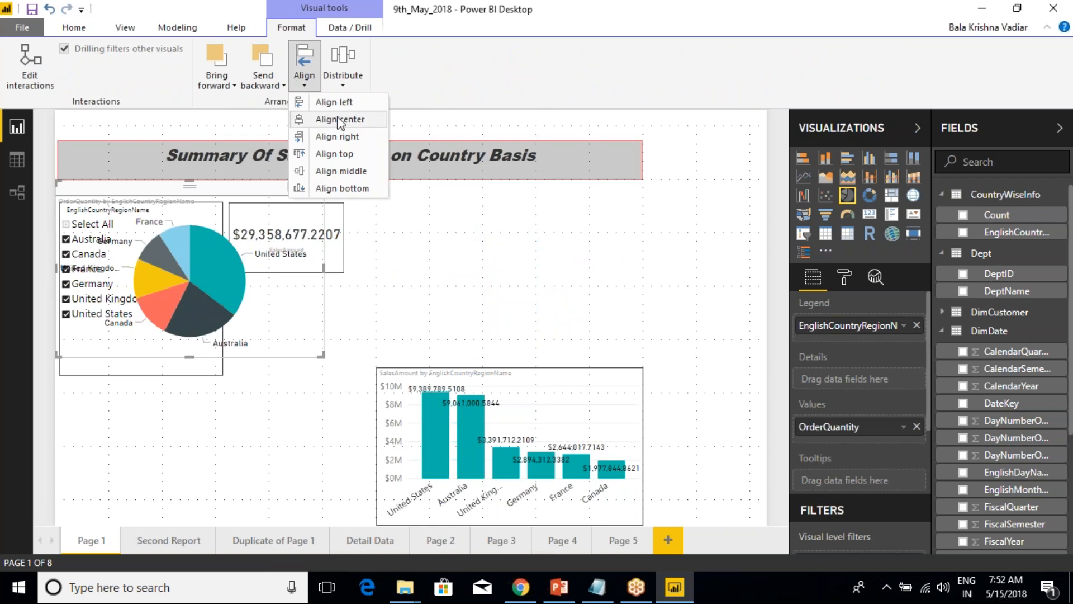
pyautogui.click(338, 119)
pyautogui.click(304, 67)
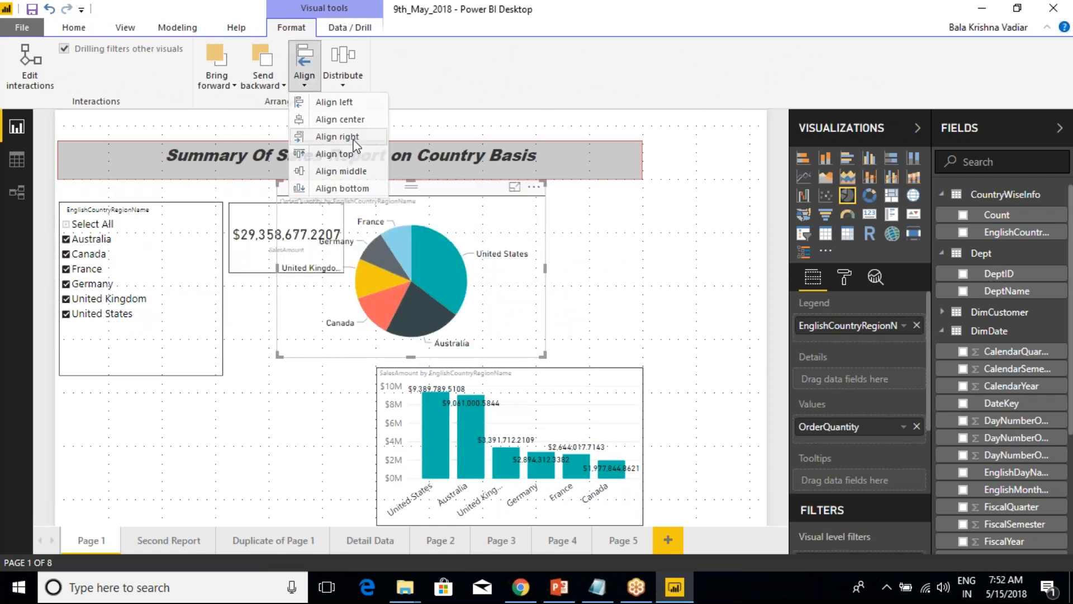
pyautogui.click(354, 140)
# Align the OrderQuantity pie chart to the page's top and finally to its middle.
pyautogui.click(304, 67)
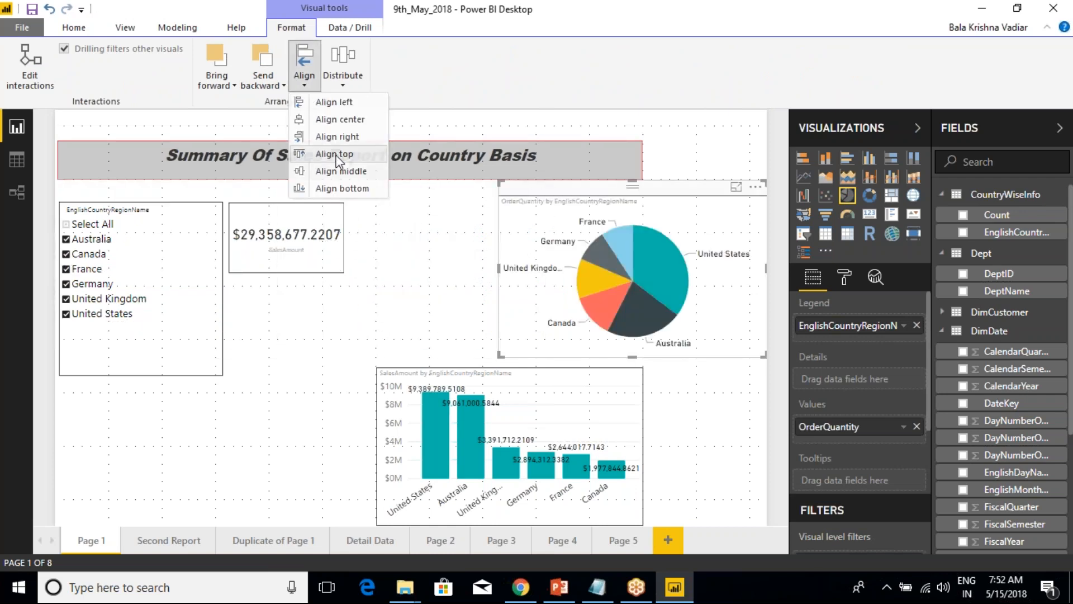
pyautogui.click(338, 160)
pyautogui.click(310, 87)
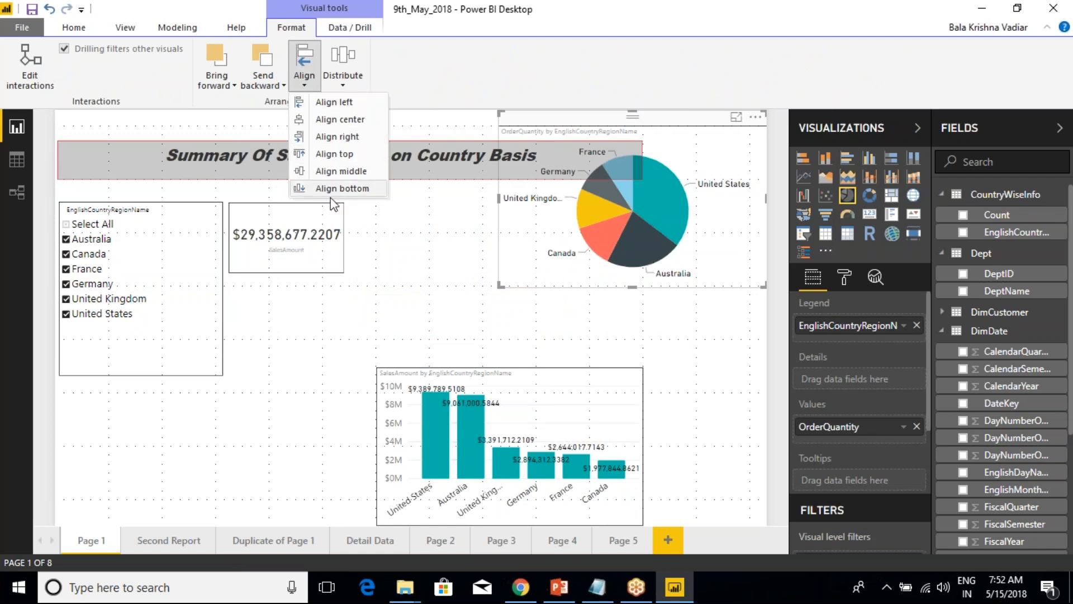
pyautogui.click(339, 171)
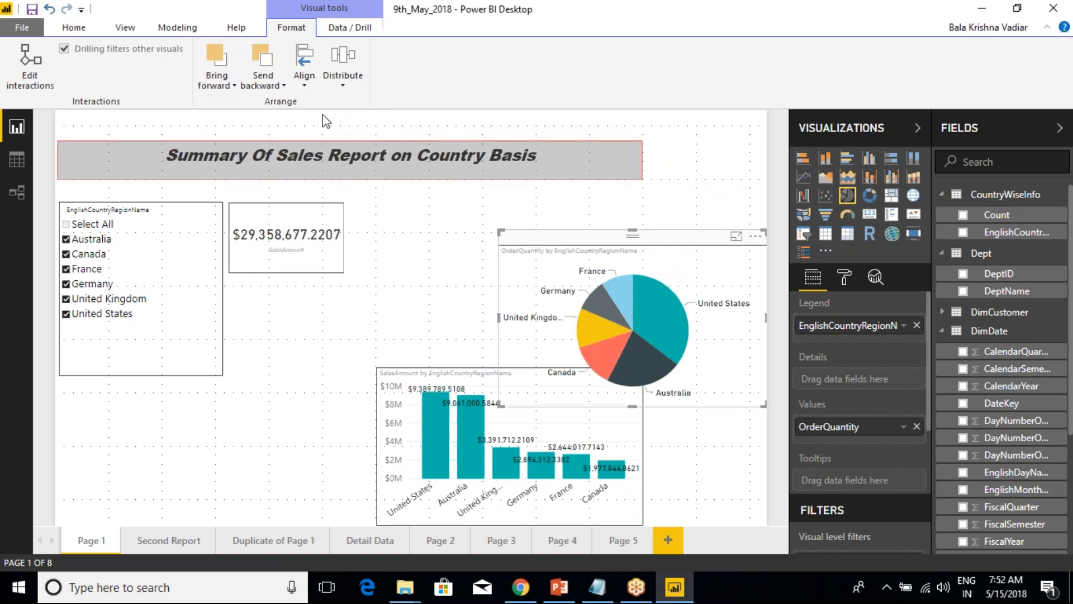
# Select the SalesAmount column chart together with the OrderQuantity pie chart and align both to their center.
pyautogui.click(434, 372)
pyautogui.keyDown('ctrl'); pyautogui.click(553, 249); pyautogui.keyUp('ctrl')
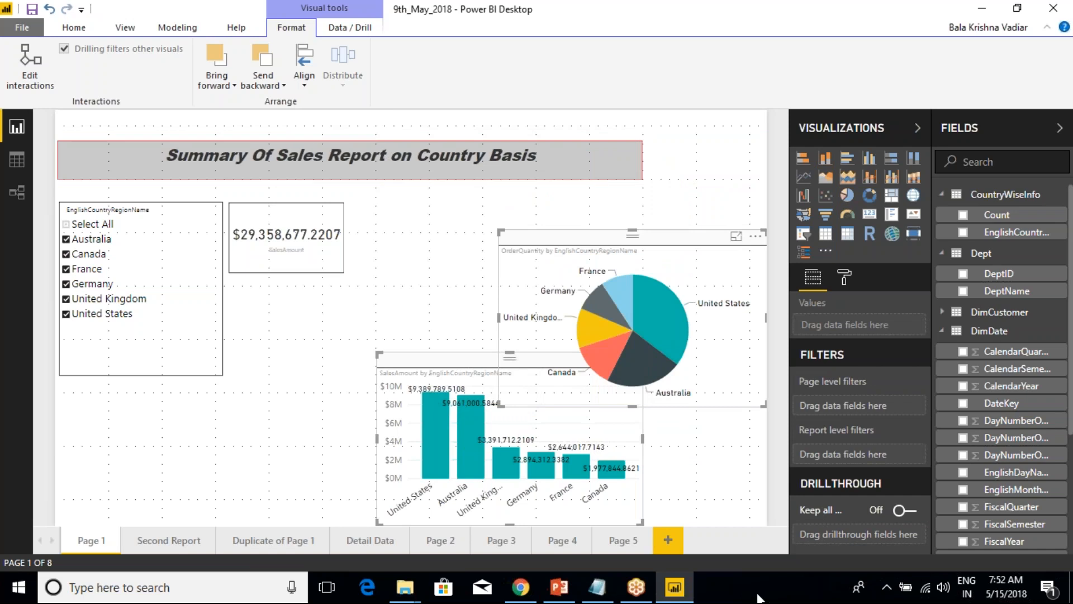
pyautogui.click(460, 312)
pyautogui.click(420, 362)
pyautogui.keyDown('ctrl'); pyautogui.click(540, 231); pyautogui.keyUp('ctrl')
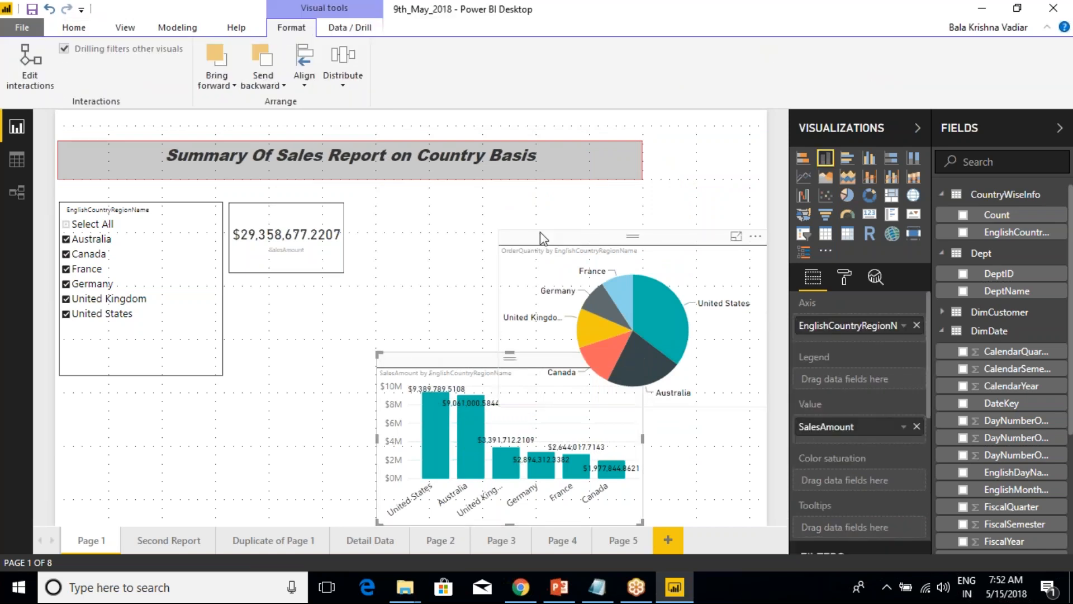
pyautogui.click(297, 86)
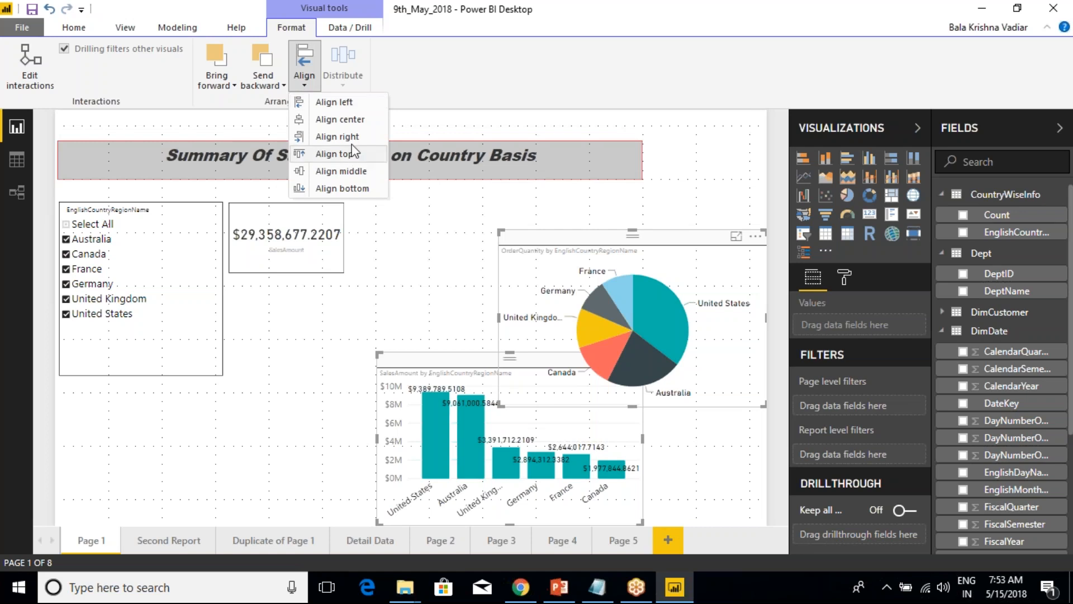
pyautogui.click(351, 120)
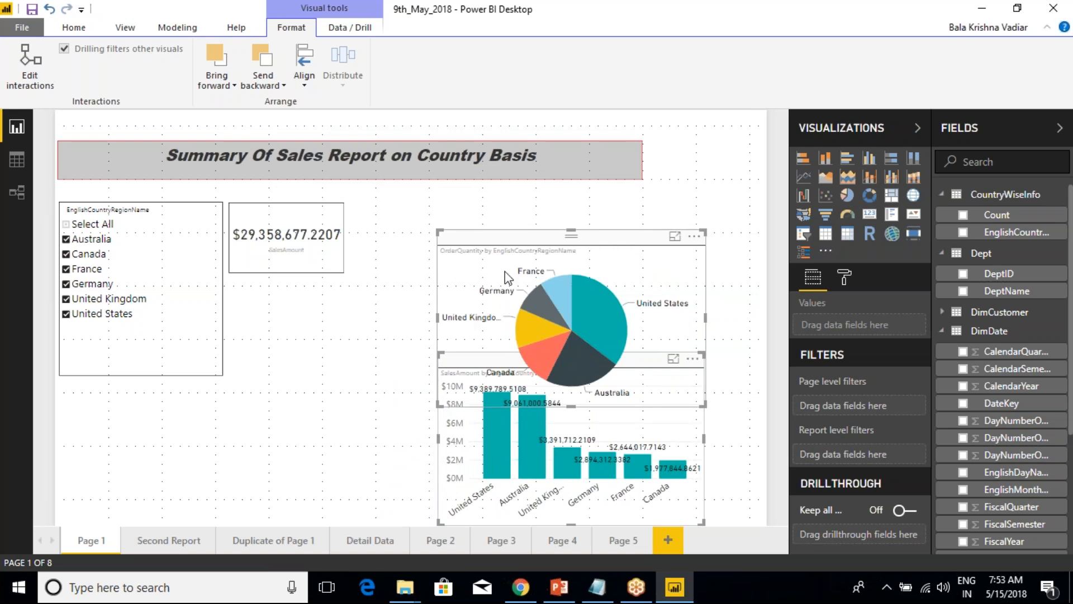
# Align the two selected charts to the left, and select only the OrderQuantity pie chart.
pyautogui.click(304, 66)
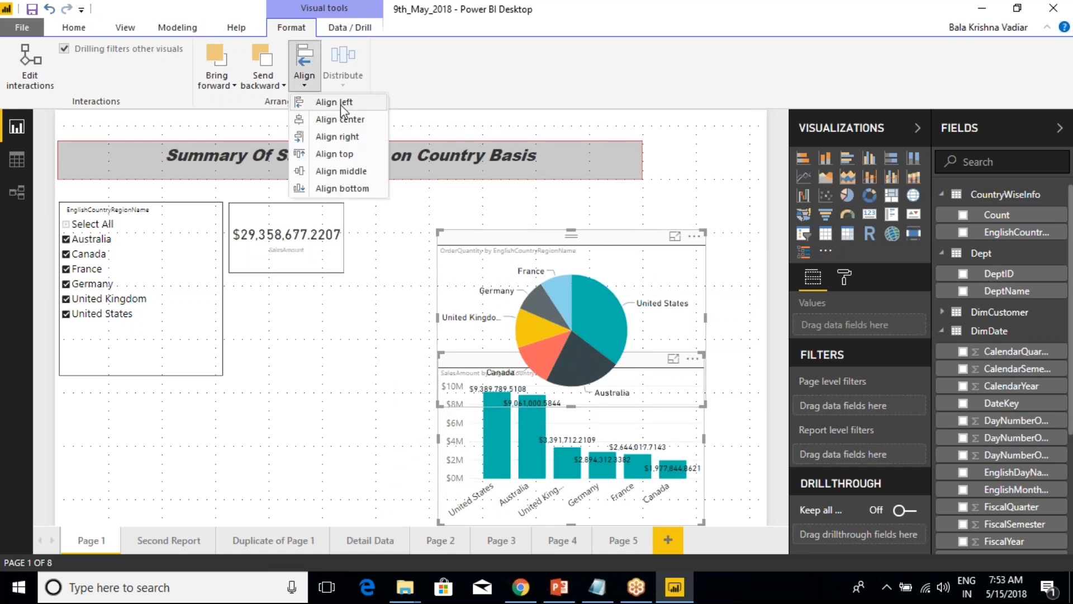
pyautogui.click(341, 105)
pyautogui.click(306, 84)
pyautogui.click(291, 229)
pyautogui.click(493, 325)
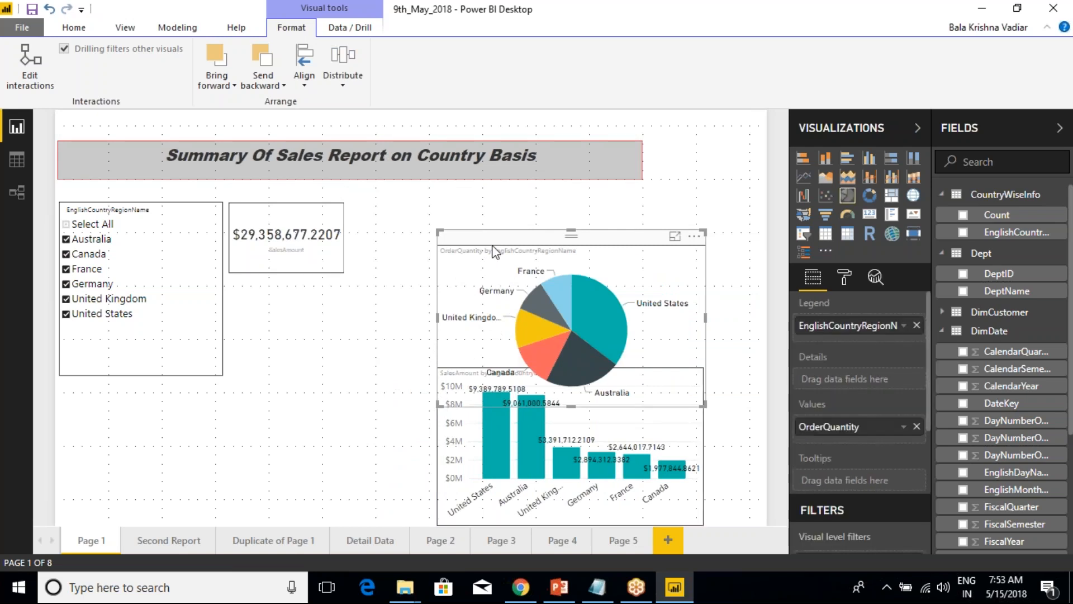
# Separate the charts by moving the OrderQuantity pie chart to the page's right edge and the SalesAmount column chart below the card.
pyautogui.moveTo(495, 252); pyautogui.dragTo(556, 250)
pyautogui.moveTo(468, 395); pyautogui.dragTo(222, 378)
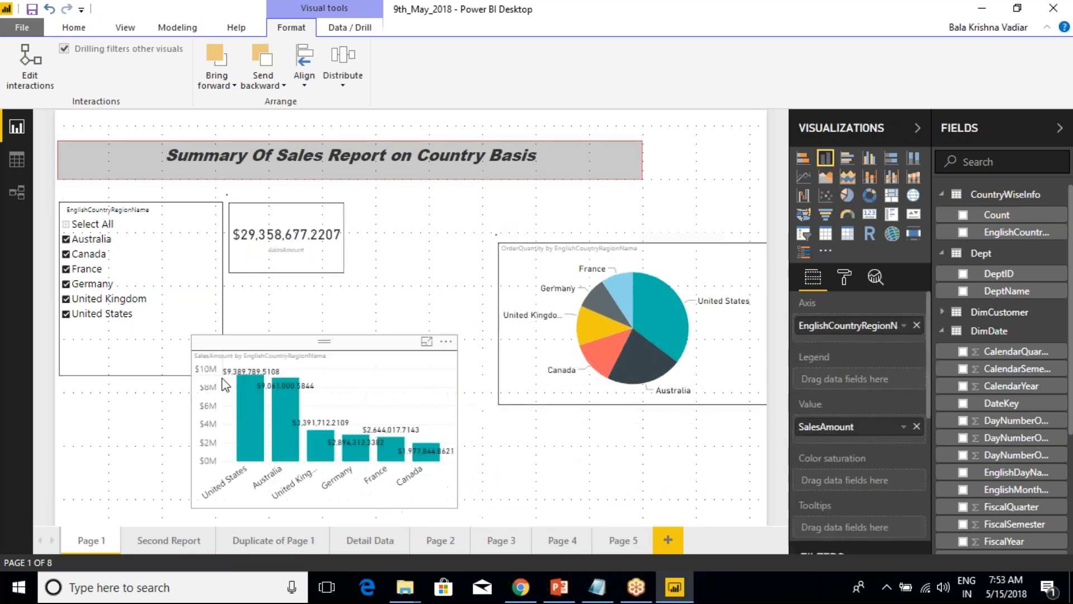
pyautogui.moveTo(301, 368); pyautogui.dragTo(380, 384)
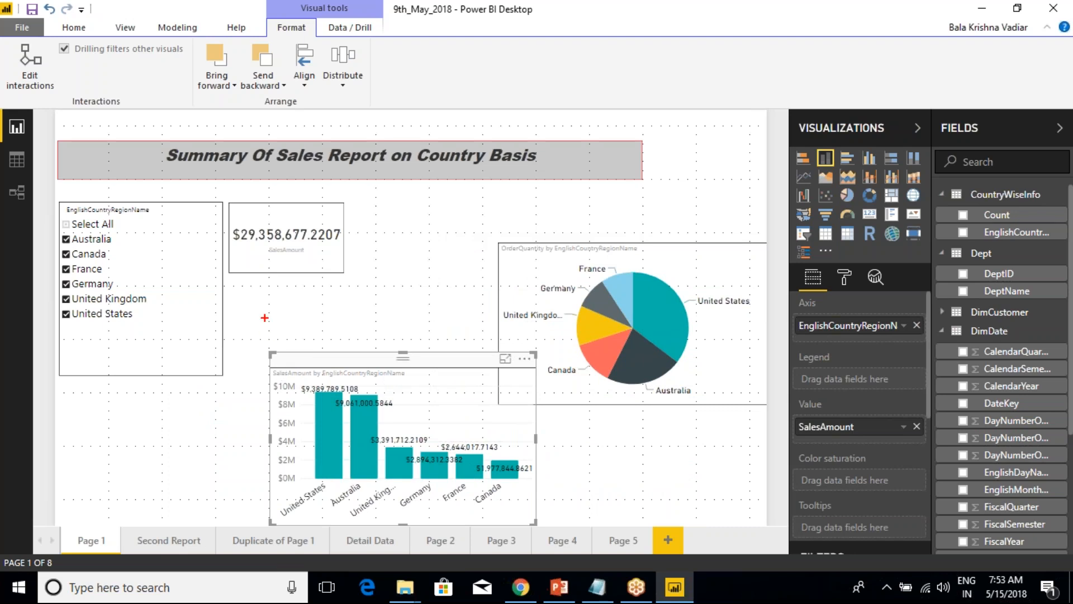
# Draw red vertical annotation marks at the left edges of the SalesAmount column chart and the OrderQuantity pie chart.
pyautogui.moveTo(275, 288); pyautogui.dragTo(269, 357)
pyautogui.moveTo(495, 200); pyautogui.dragTo(494, 264)
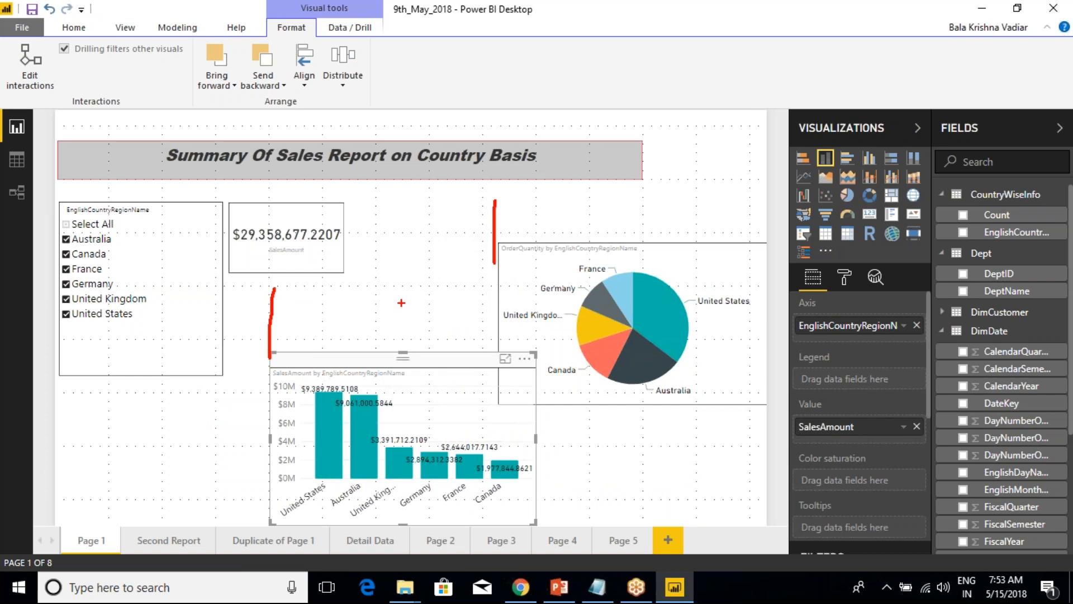
# Draw further red marks at the card, page edge and column chart, connect the card to the pie chart, and clear all annotations.
pyautogui.moveTo(261, 202)
pyautogui.mouseDown()
pyautogui.moveTo(259, 384)
pyautogui.moveTo(271, 252)
pyautogui.mouseUp()
pyautogui.moveTo(760, 177)
pyautogui.mouseDown()
pyautogui.moveTo(762, 279)
pyautogui.moveTo(763, 193)
pyautogui.moveTo(759, 247)
pyautogui.mouseUp()
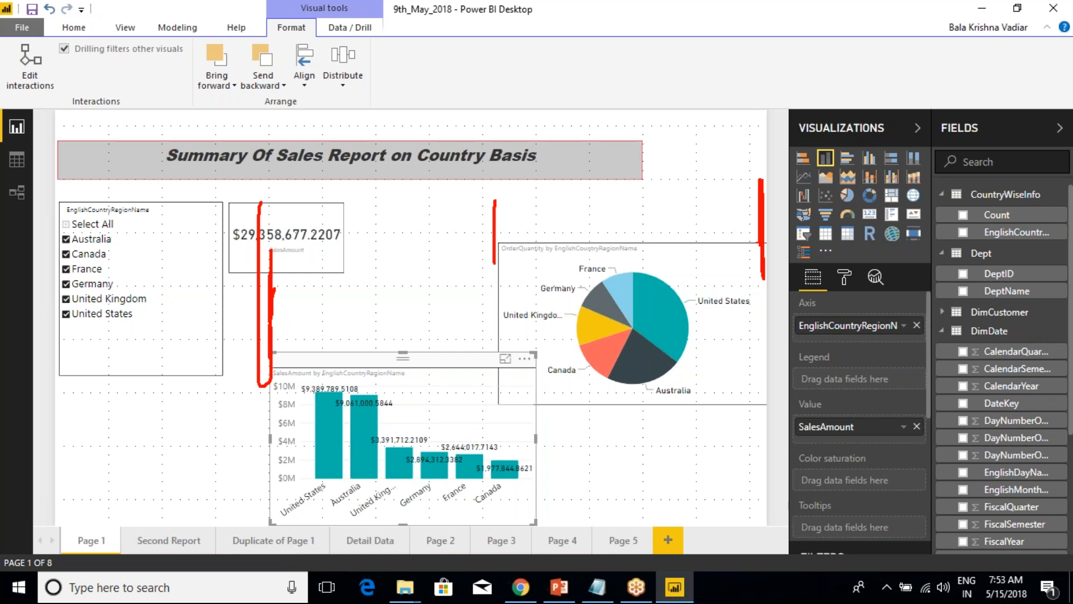
pyautogui.moveTo(535, 521); pyautogui.dragTo(688, 513)
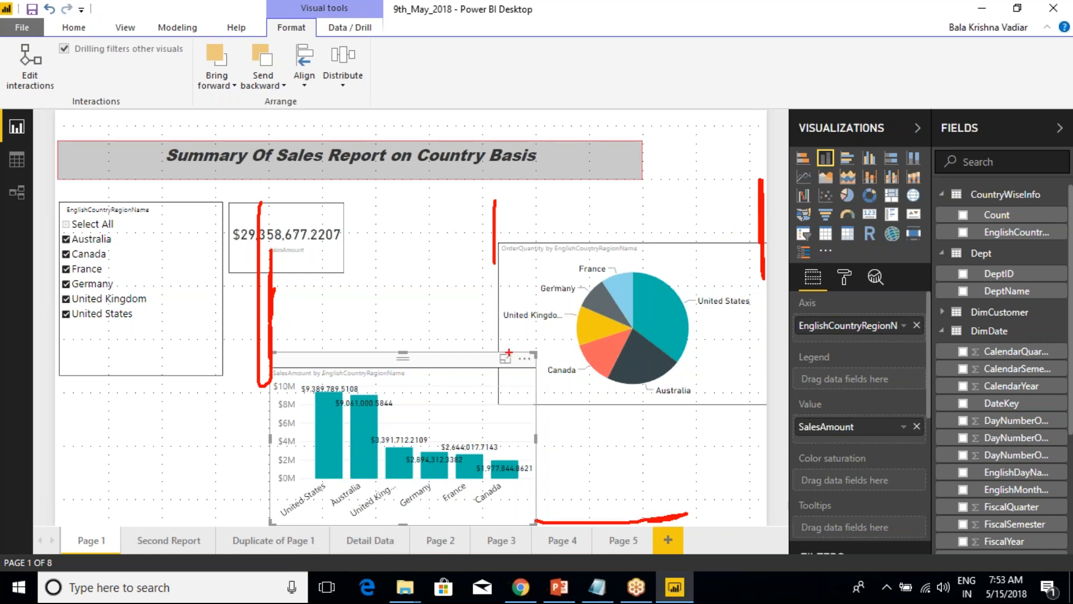
pyautogui.moveTo(342, 240); pyautogui.dragTo(514, 256)
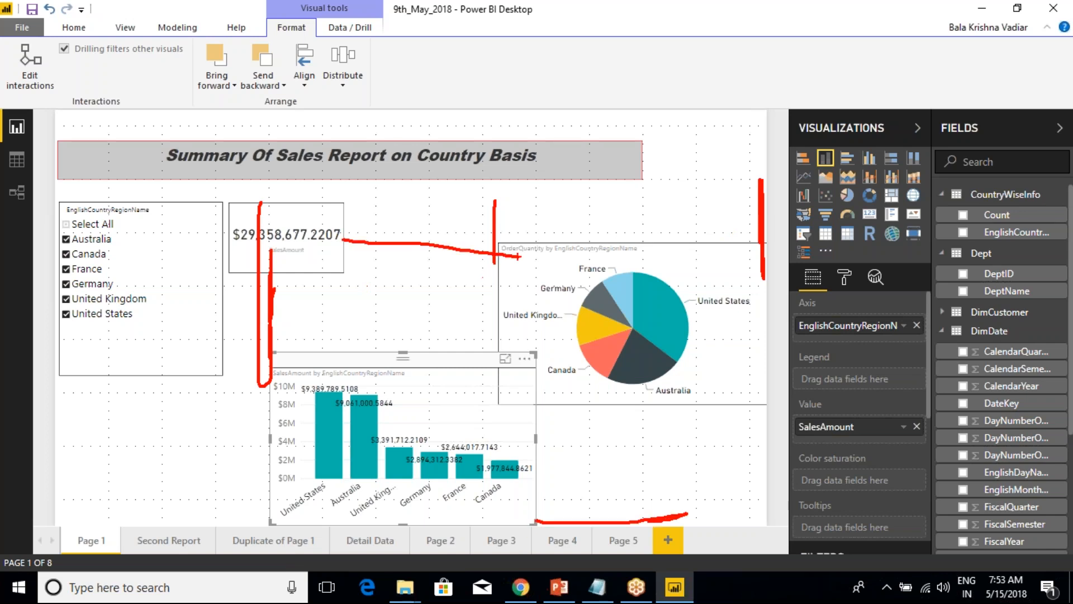
pyautogui.press('Escape')
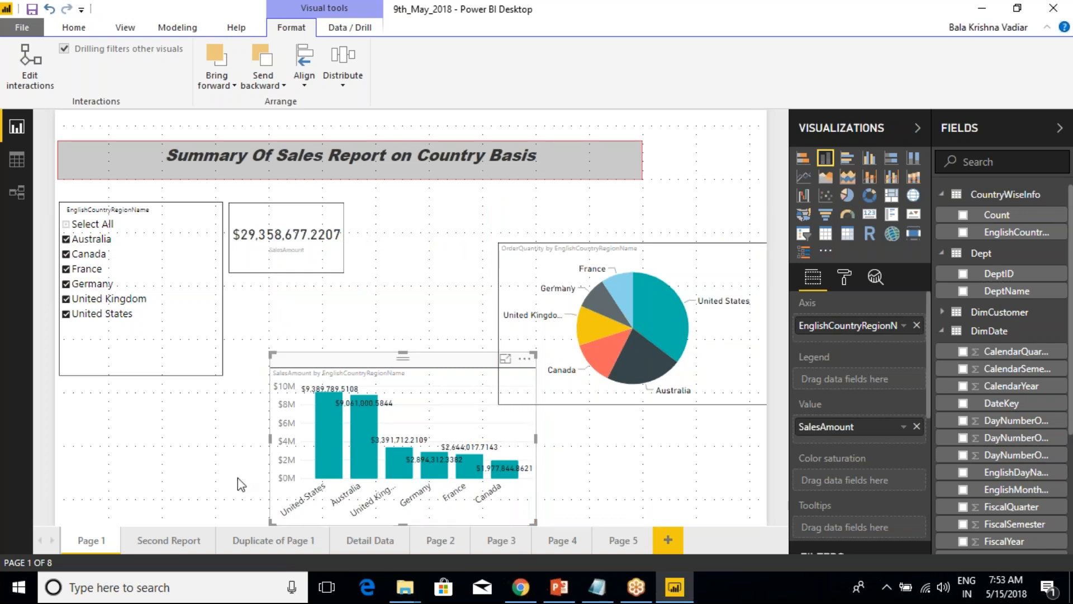
# Select the OrderQuantity pie chart together with the SalesAmount column chart and align both to the top.
pyautogui.keyDown('ctrl'); pyautogui.click(525, 257); pyautogui.keyUp('ctrl')
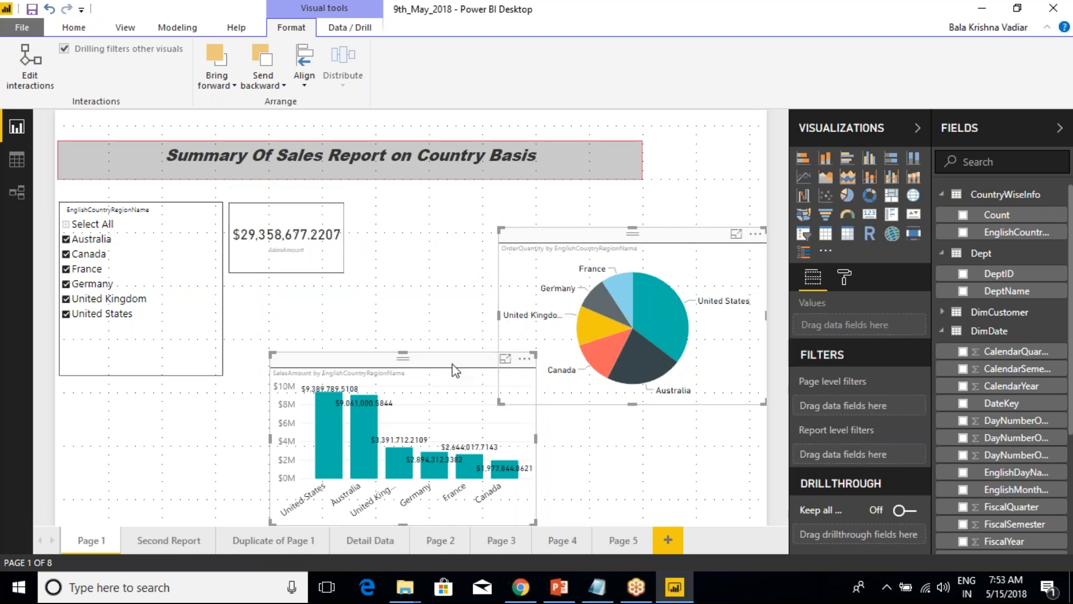
pyautogui.click(304, 70)
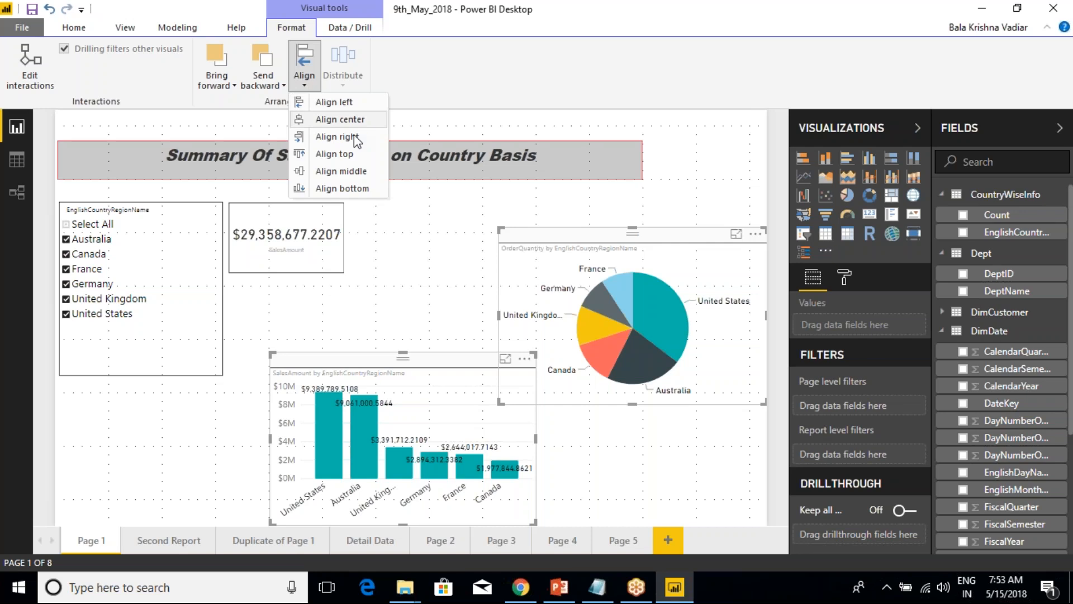
pyautogui.click(334, 153)
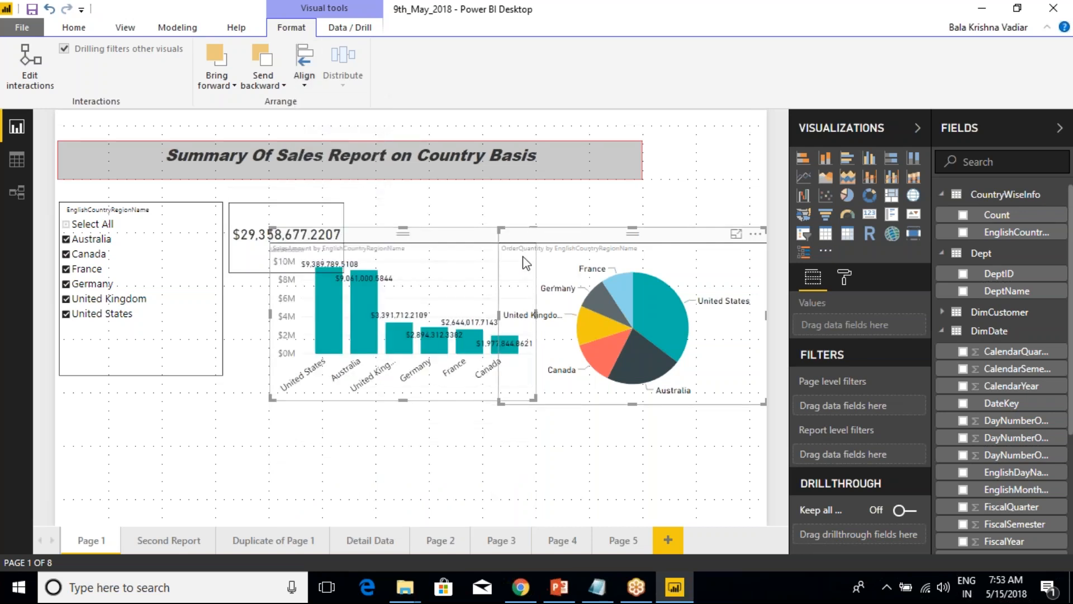
# Separate the charts by moving the OrderQuantity pie chart up and the SalesAmount column chart below the card, and select both charts.
pyautogui.moveTo(523, 257); pyautogui.dragTo(570, 210)
pyautogui.click(604, 364)
pyautogui.click(419, 369)
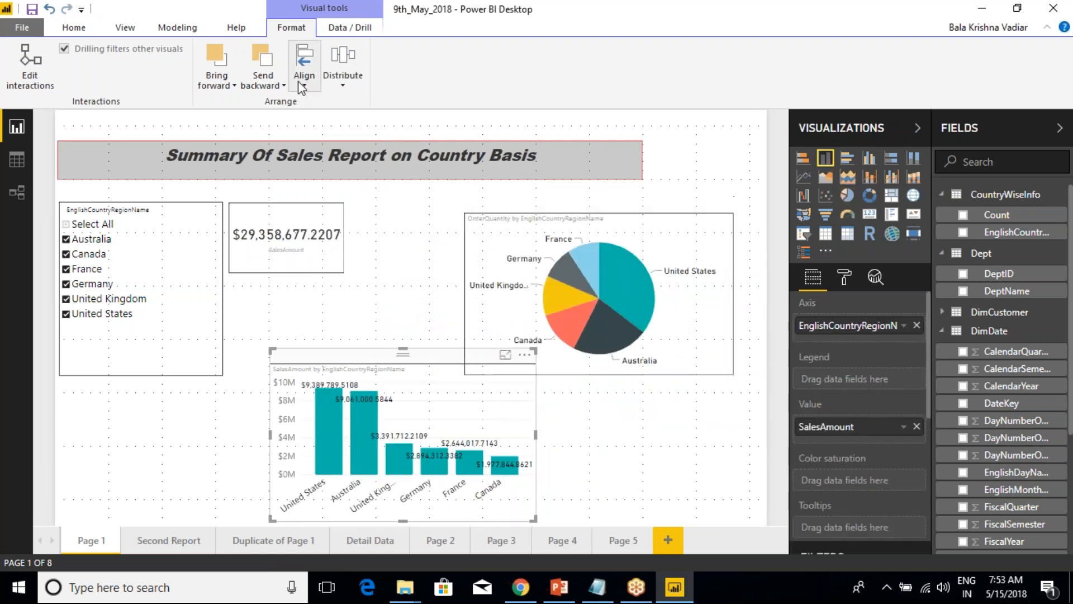
pyautogui.click(543, 417)
pyautogui.click(471, 377)
pyautogui.keyDown('ctrl'); pyautogui.click(534, 229); pyautogui.keyUp('ctrl')
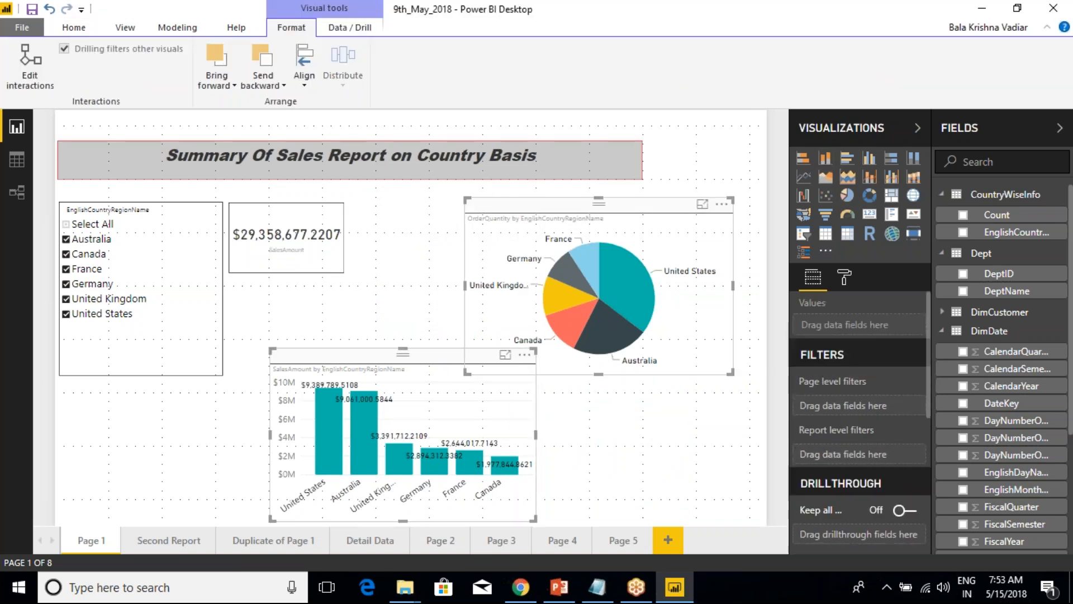
# Select only the OrderQuantity pie chart and distribute it vertically and horizontally on the page, repeating both distributions.
pyautogui.click(494, 204)
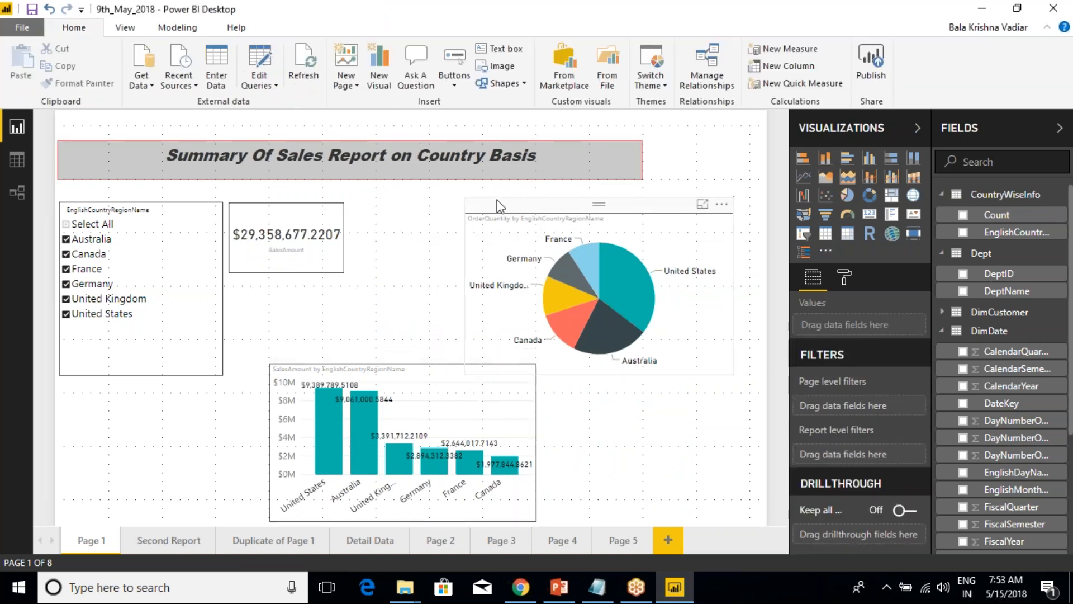
pyautogui.click(344, 78)
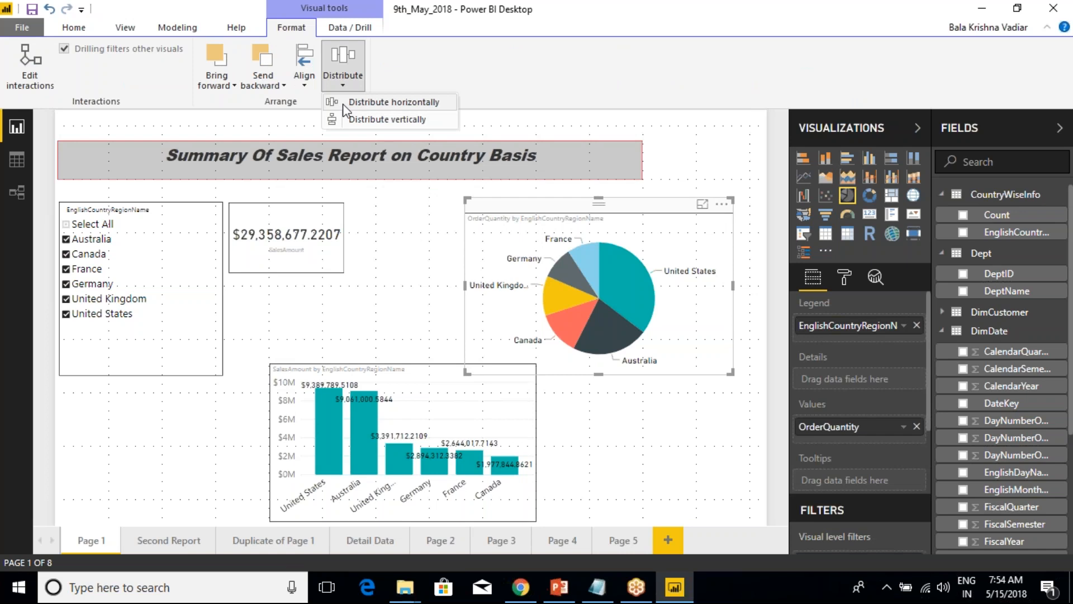
pyautogui.click(391, 119)
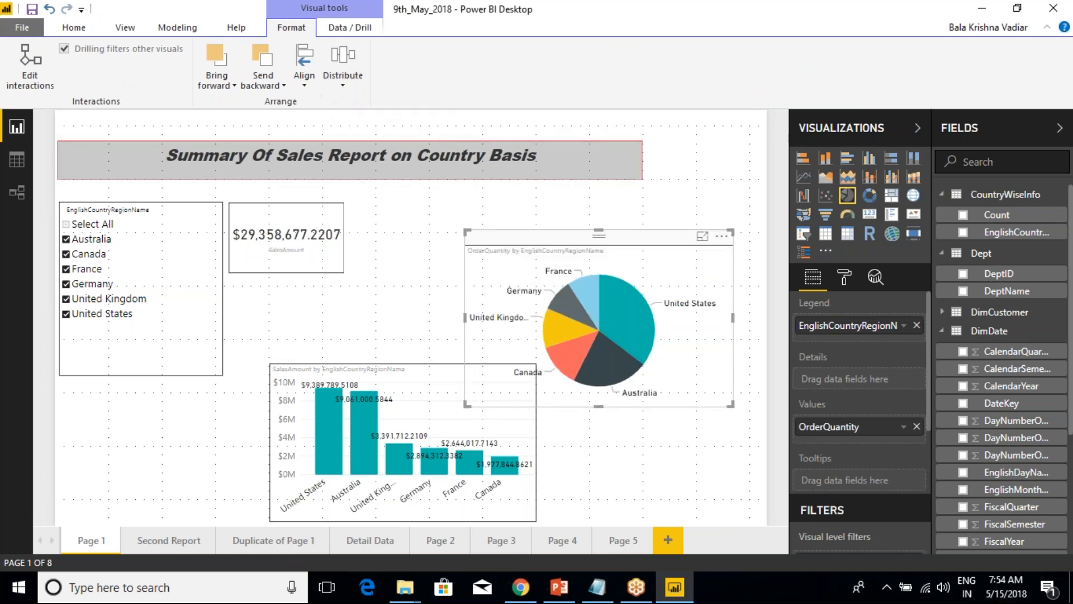
pyautogui.click(344, 84)
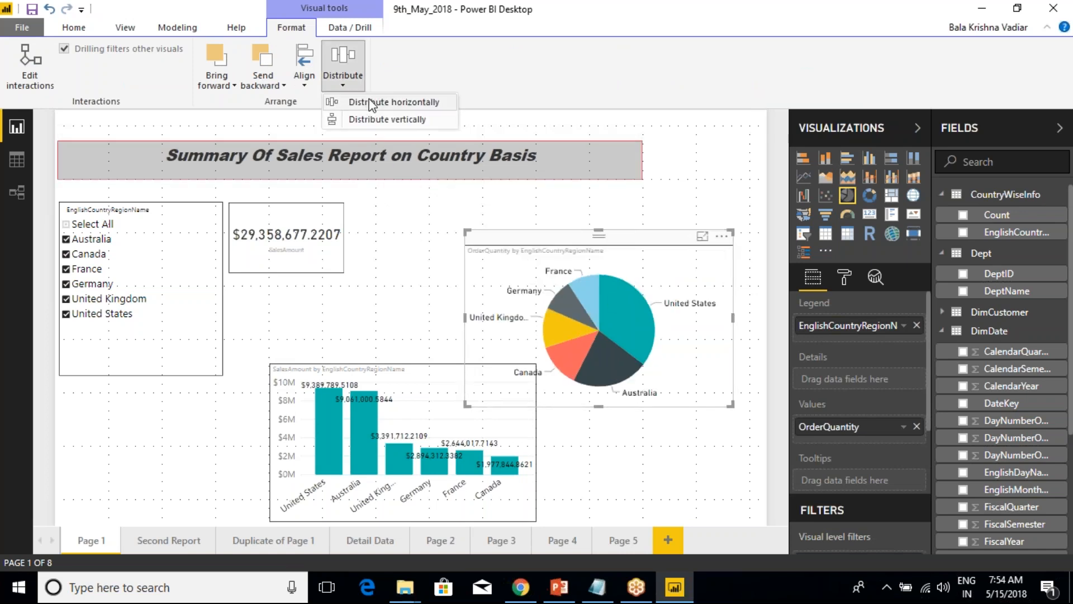
pyautogui.click(370, 102)
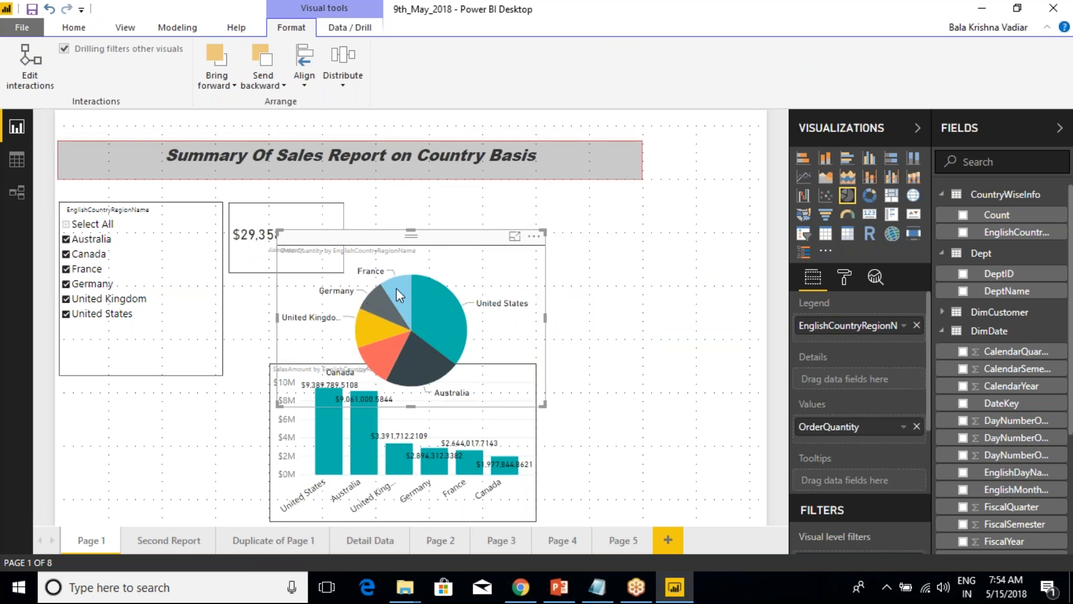
pyautogui.click(342, 84)
pyautogui.click(369, 120)
pyautogui.click(342, 81)
pyautogui.click(371, 103)
# Move the OrderQuantity pie chart up over the title banner's right end and distribute it horizontally and vertically.
pyautogui.moveTo(424, 244); pyautogui.dragTo(643, 136)
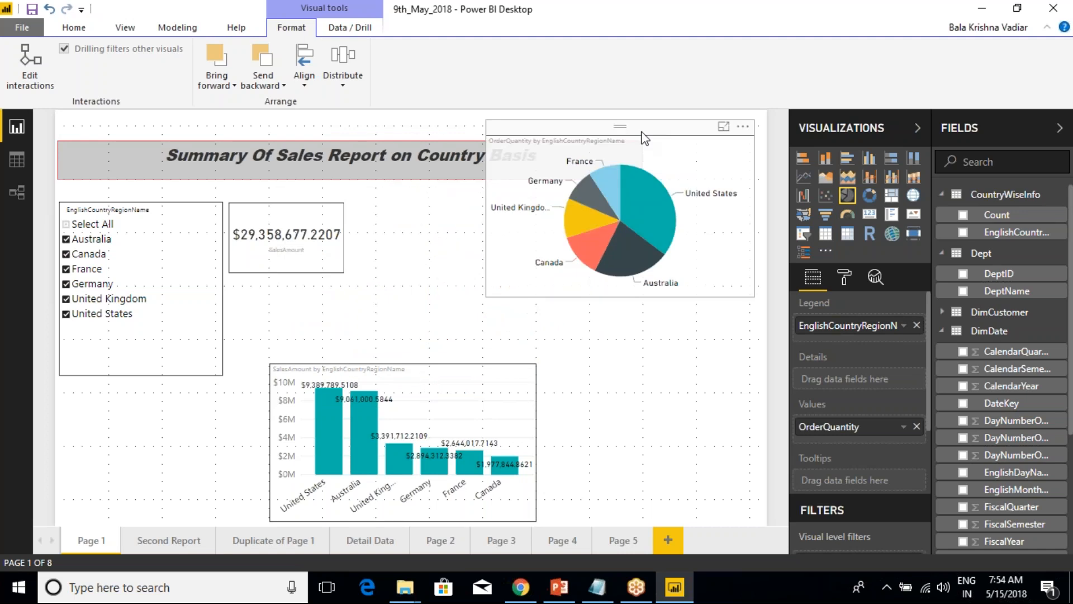
pyautogui.click(341, 84)
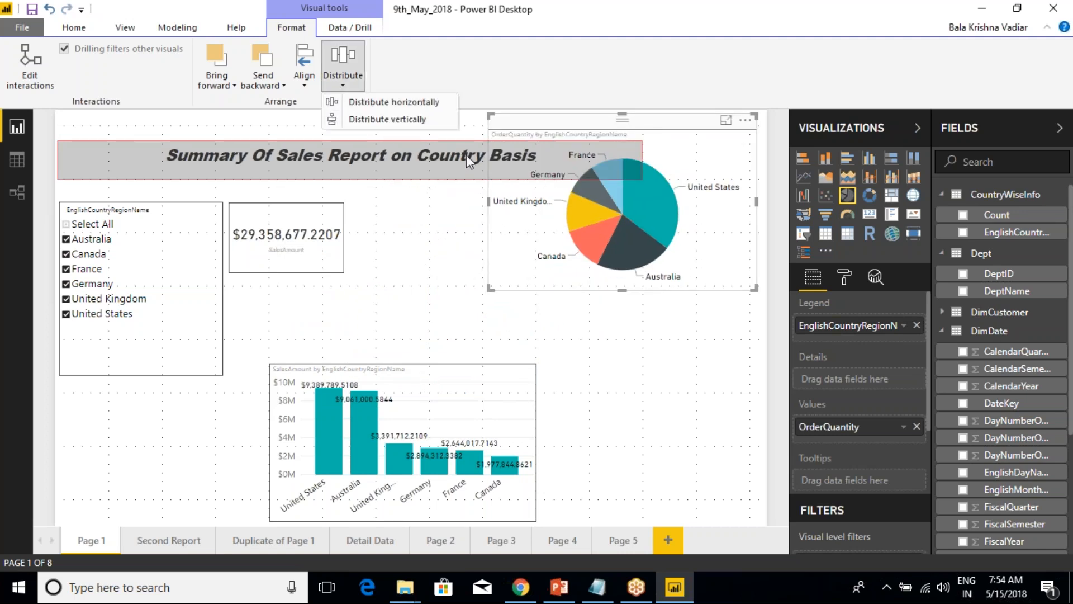
pyautogui.click(369, 103)
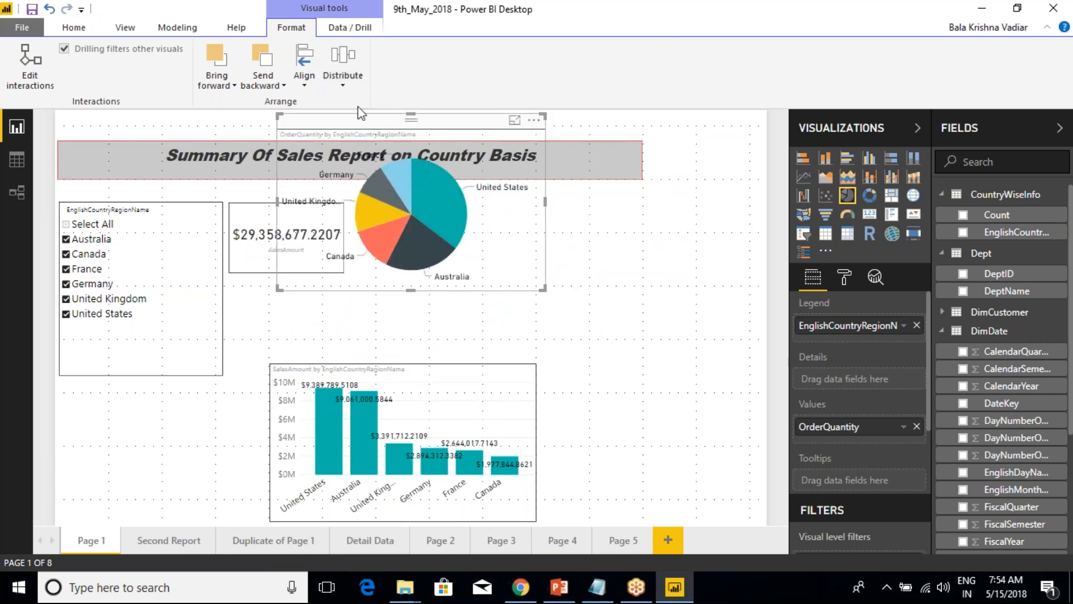
pyautogui.click(342, 92)
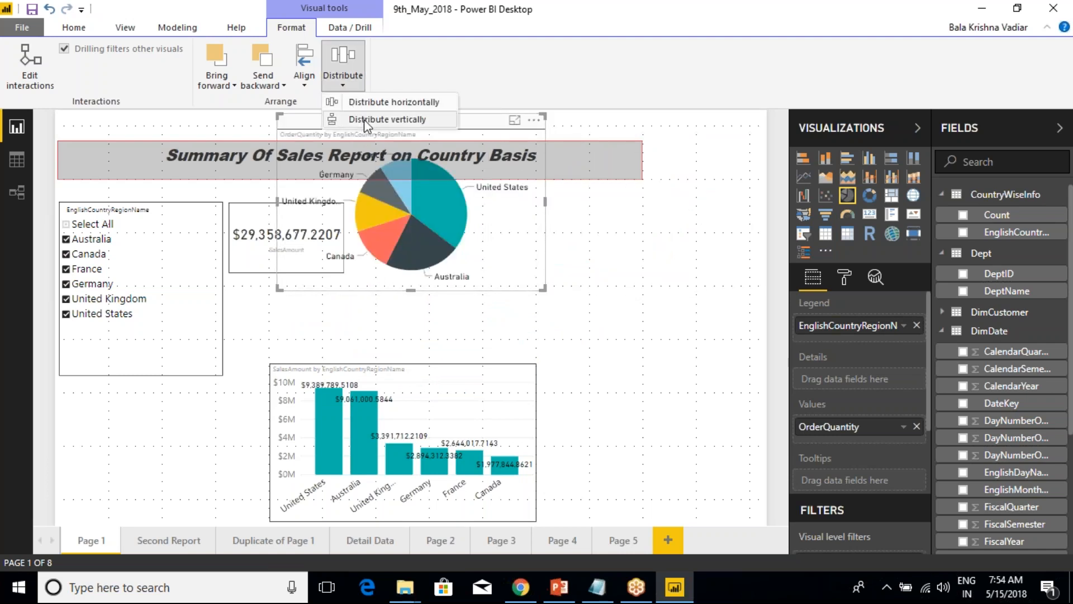
pyautogui.click(368, 122)
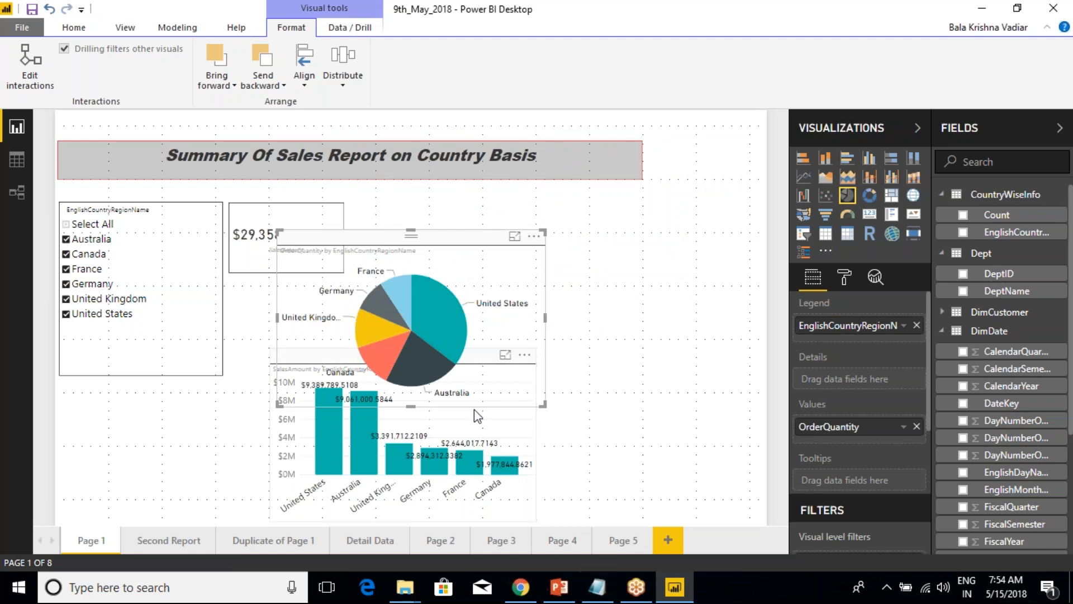
# Place the OrderQuantity pie chart beside the card with the SalesAmount column chart beneath it, and view the Bring forward and Send backward options.
pyautogui.moveTo(468, 246); pyautogui.dragTo(538, 202)
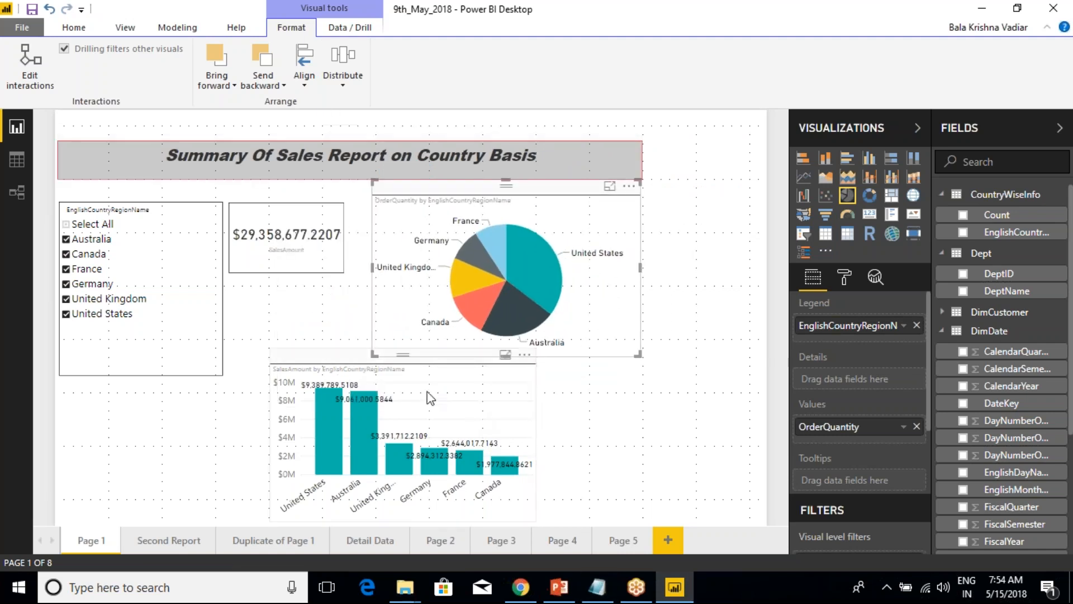
pyautogui.moveTo(361, 416); pyautogui.dragTo(451, 420)
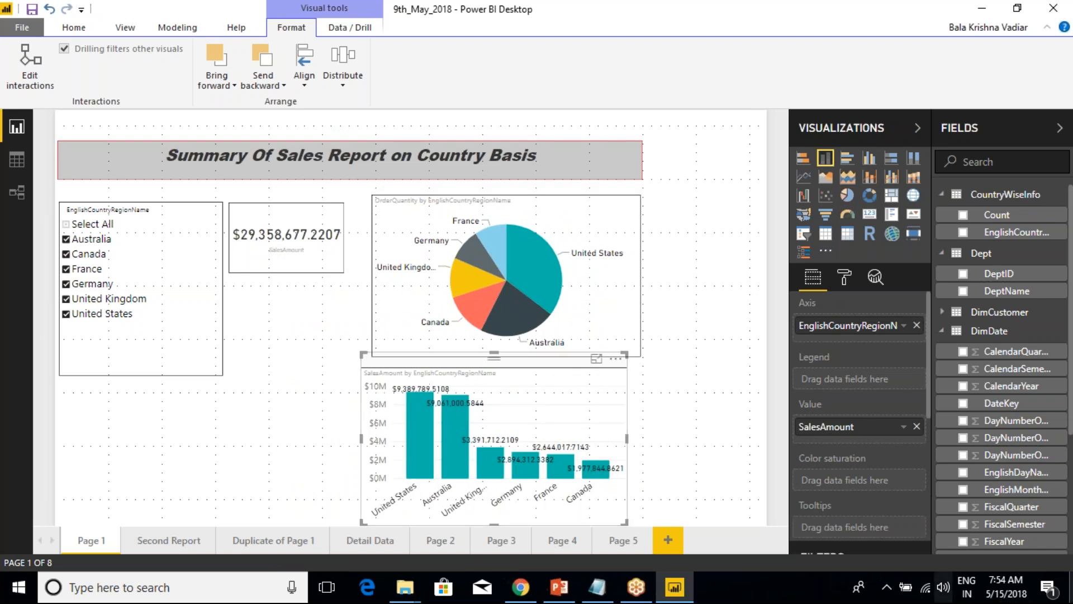
pyautogui.click(263, 81)
pyautogui.click(217, 80)
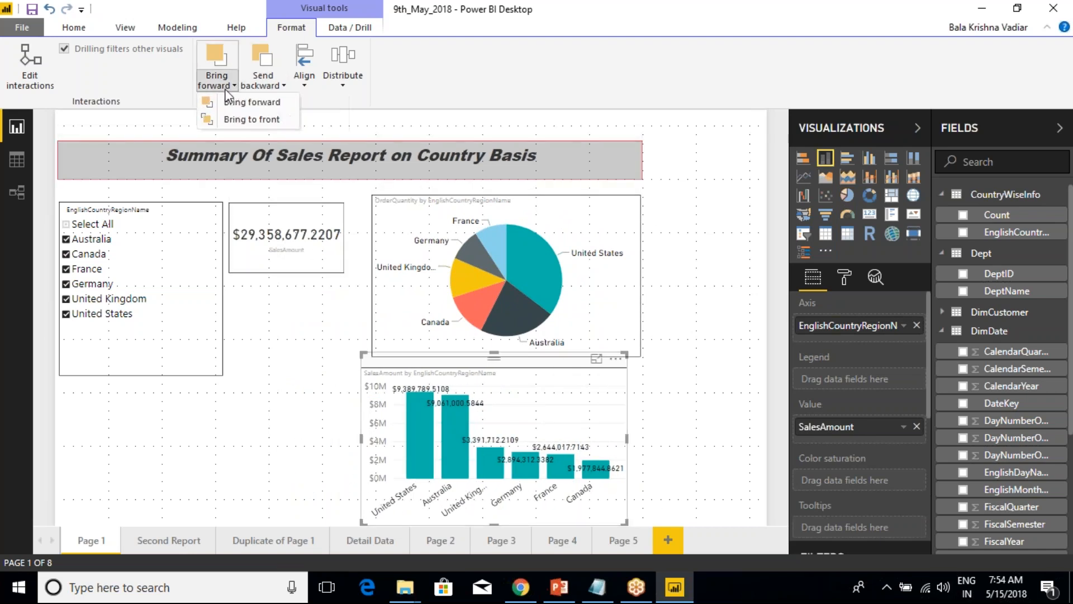
pyautogui.click(273, 85)
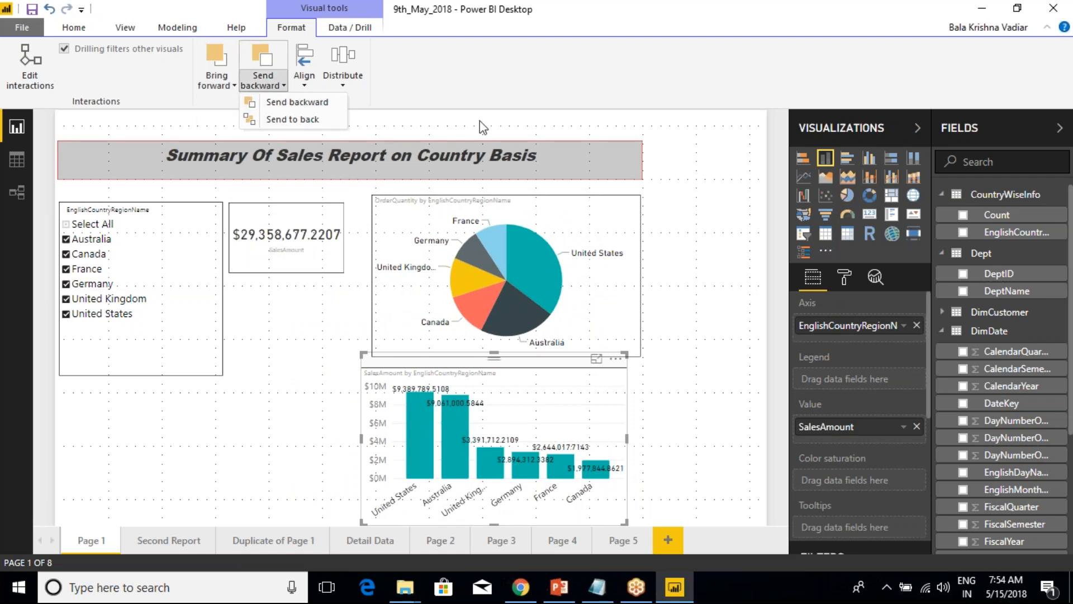
# Move the SalesAmount card over the upper-right part of the OrderQuantity pie chart and widen the pie chart slightly.
pyautogui.click(313, 232)
pyautogui.moveTo(313, 232); pyautogui.dragTo(593, 229)
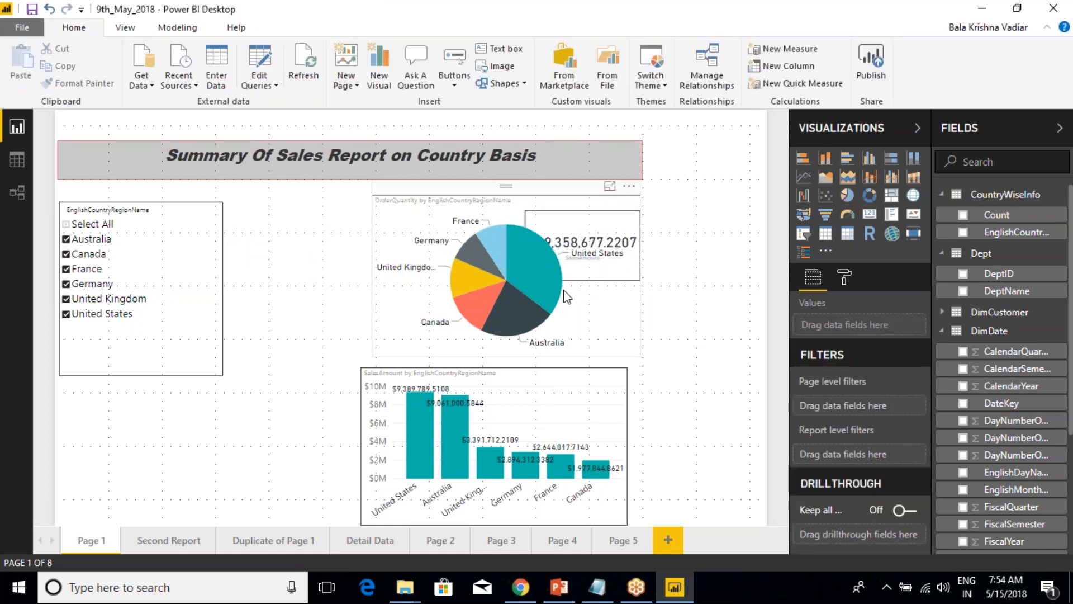
pyautogui.click(624, 345)
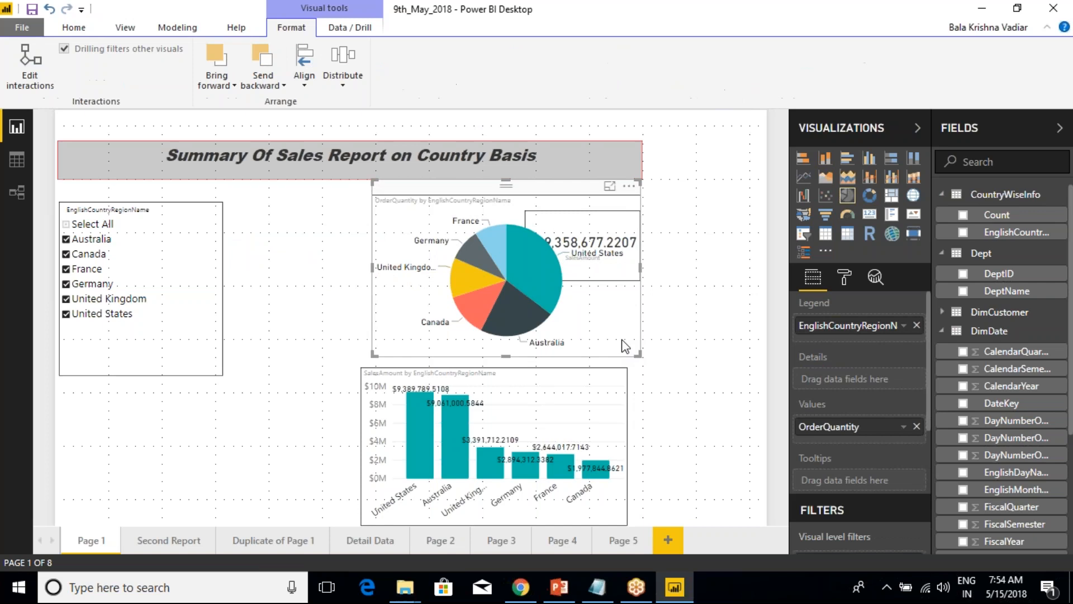
pyautogui.moveTo(642, 267); pyautogui.dragTo(647, 268)
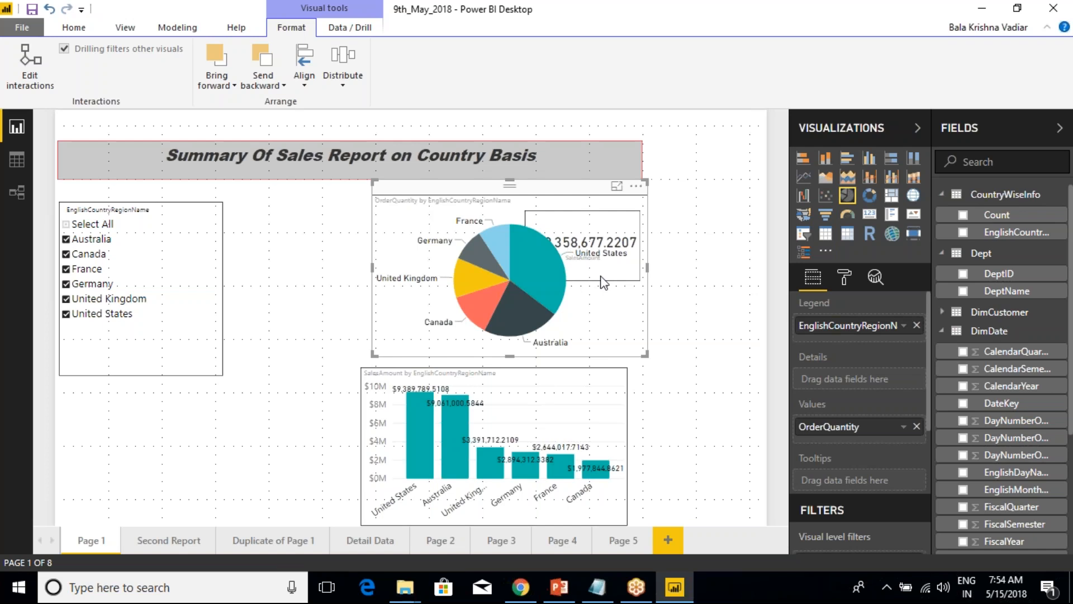
# Separate the overlapping visuals by moving the SalesAmount card toward the slicer and the OrderQuantity pie chart toward the page's right side.
pyautogui.moveTo(582, 195); pyautogui.dragTo(423, 193)
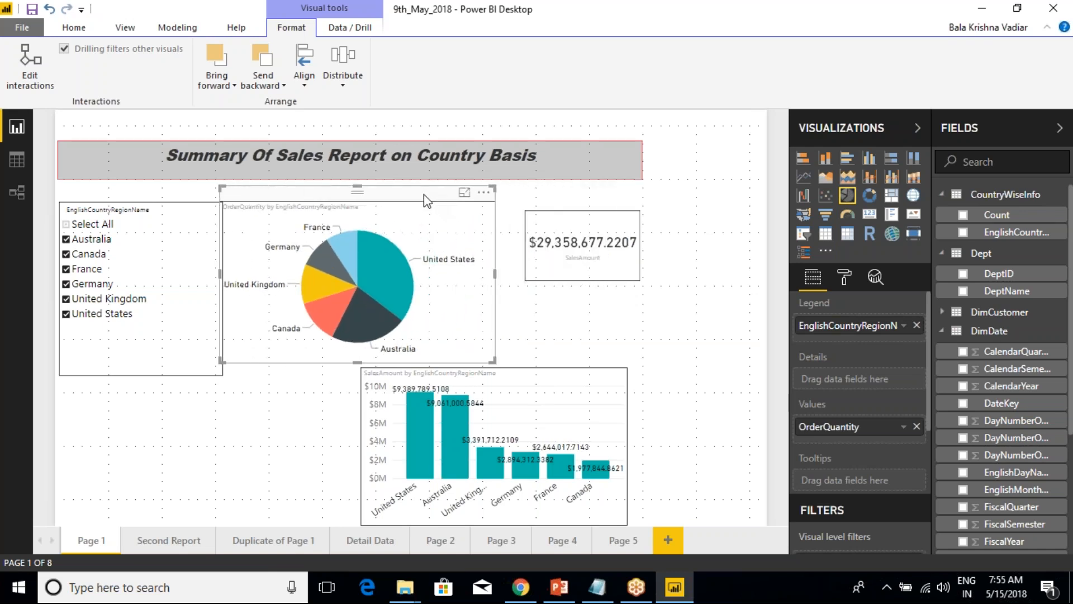
pyautogui.click(588, 227)
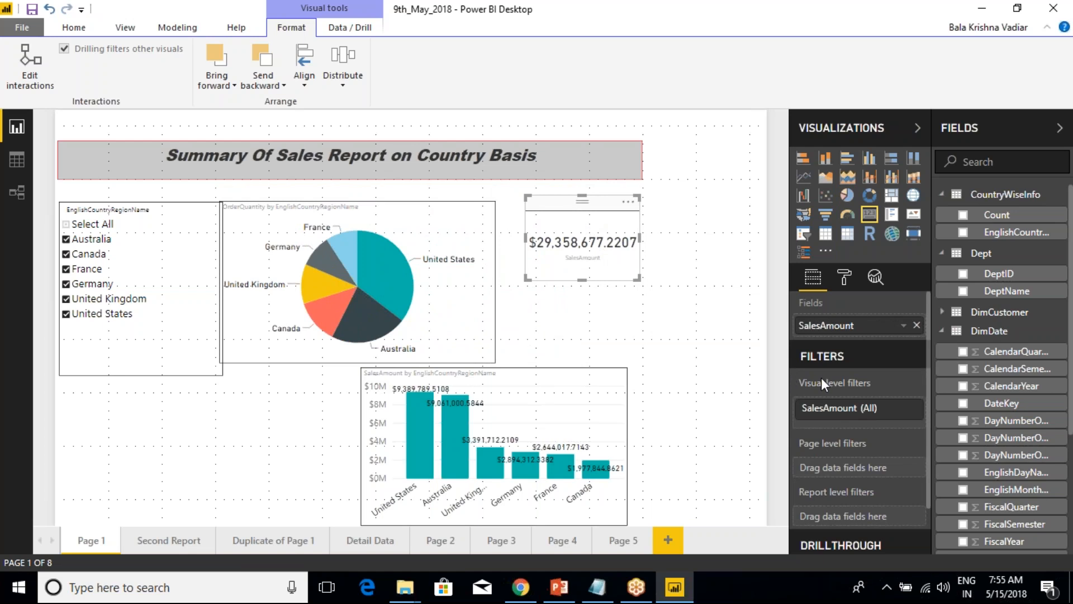
pyautogui.moveTo(603, 208); pyautogui.dragTo(451, 209)
pyautogui.moveTo(374, 195); pyautogui.dragTo(609, 229)
pyautogui.click(400, 226)
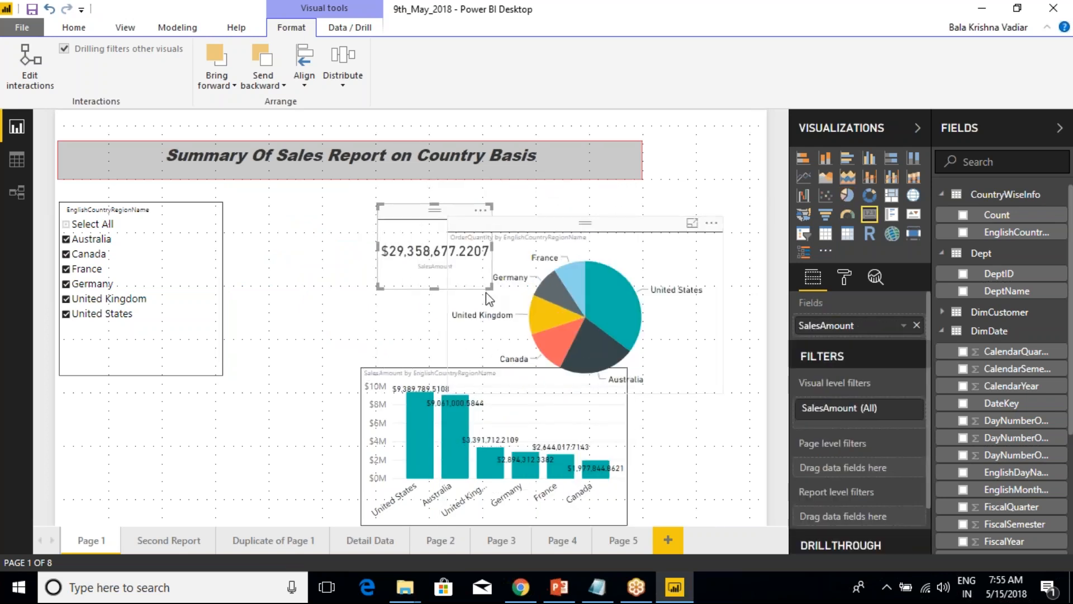
# Move the OrderQuantity pie chart directly above the column chart and lay the SalesAmount card over its upper-right corner.
pyautogui.moveTo(447, 215); pyautogui.dragTo(326, 288)
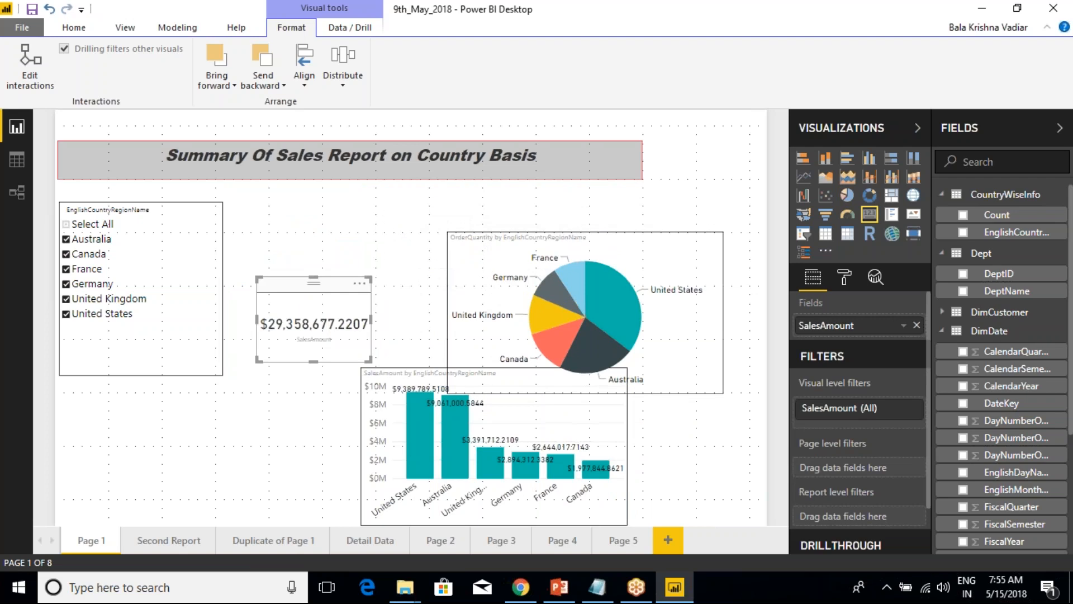
pyautogui.moveTo(512, 234); pyautogui.dragTo(428, 204)
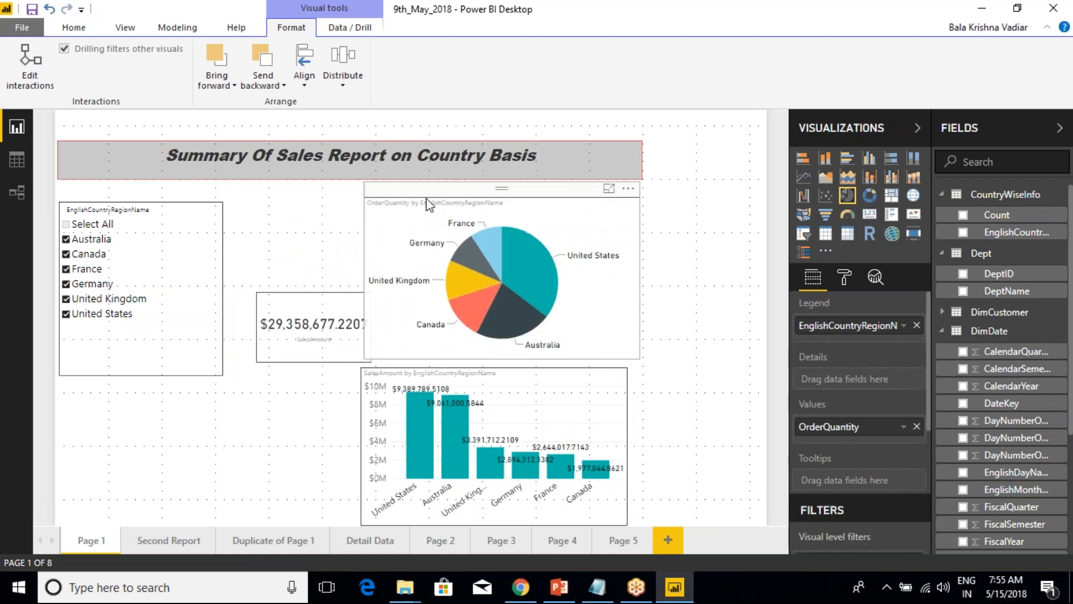
pyautogui.moveTo(307, 293); pyautogui.dragTo(575, 200)
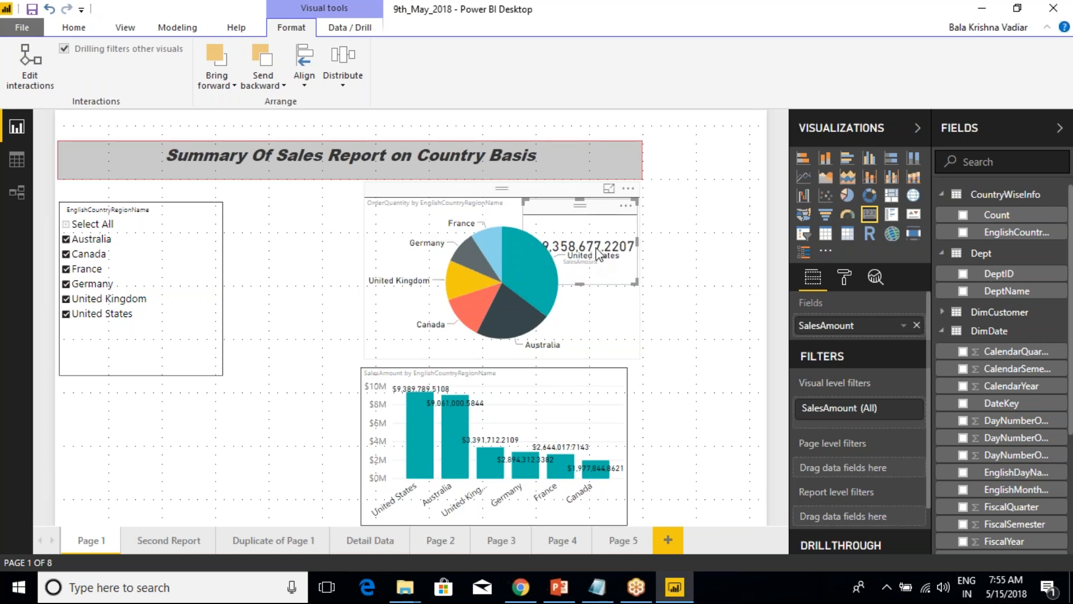
# Widen the OrderQuantity pie chart on its left side, send it backward relative to the SalesAmount card, and select the card.
pyautogui.click(384, 295)
pyautogui.moveTo(369, 278); pyautogui.dragTo(292, 280)
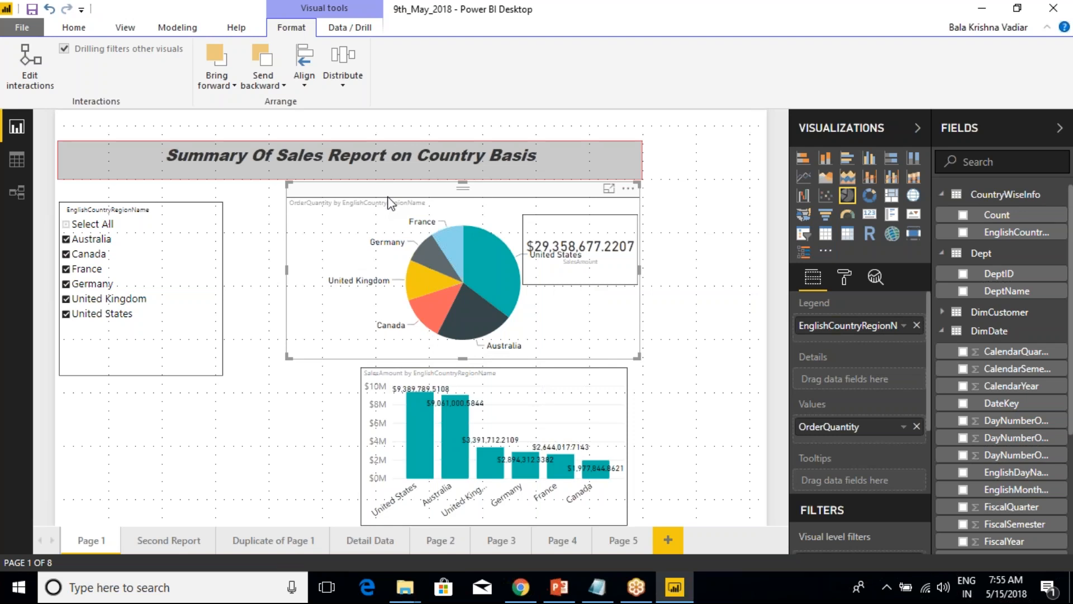
pyautogui.click(297, 89)
pyautogui.click(272, 87)
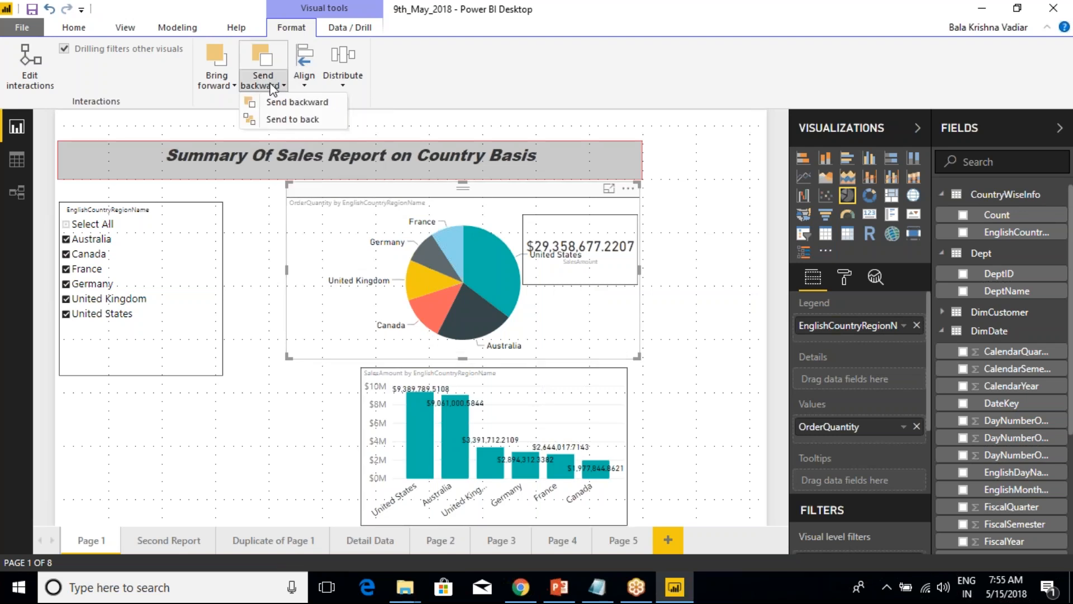
pyautogui.click(297, 105)
pyautogui.click(580, 252)
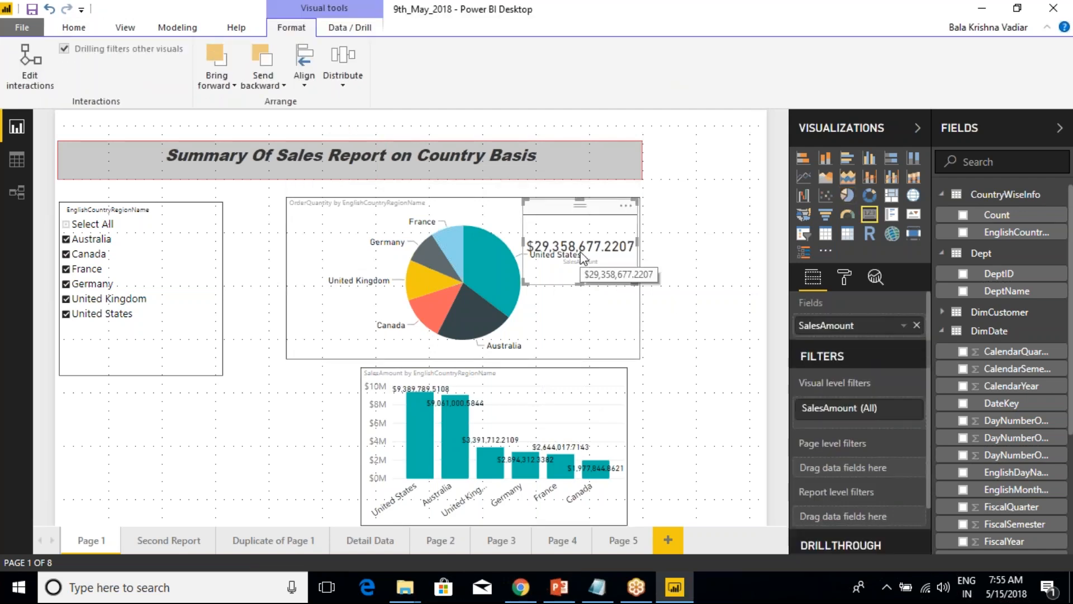
pyautogui.moveTo(471, 233)
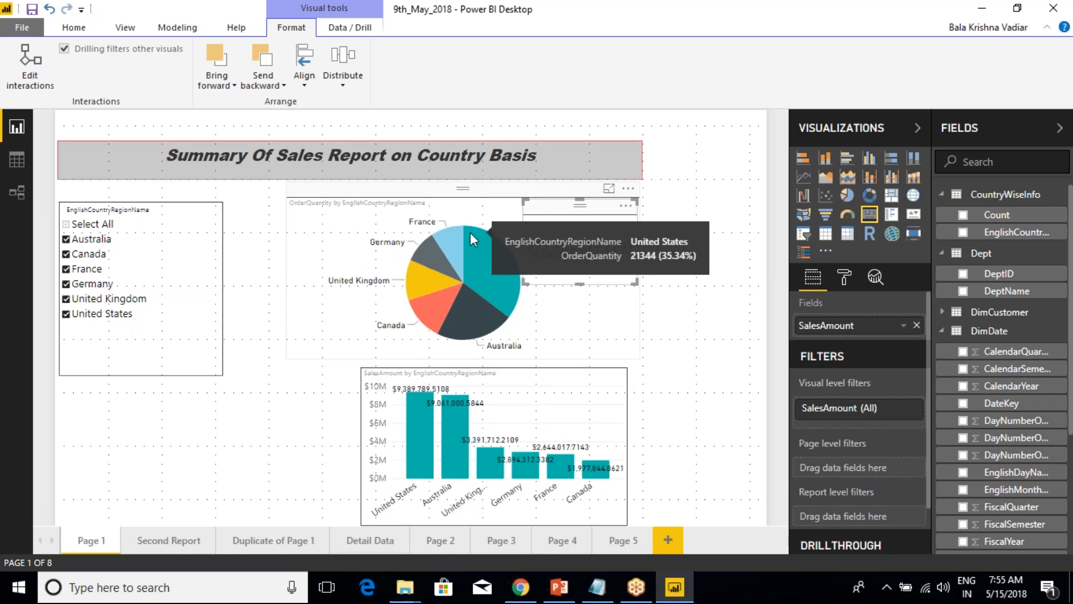
pyautogui.click(300, 362)
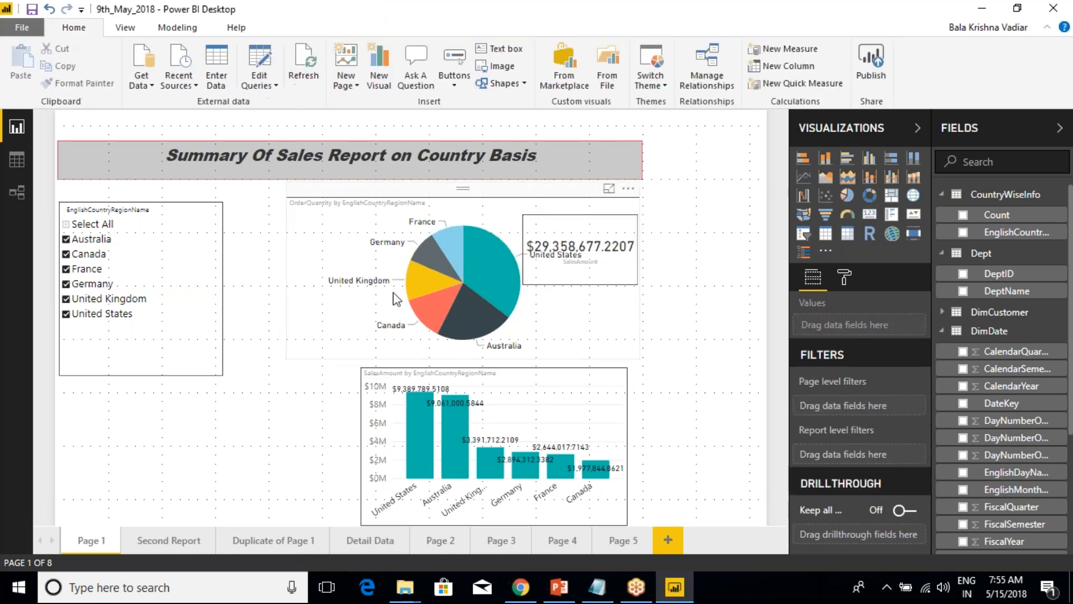
pyautogui.click(578, 234)
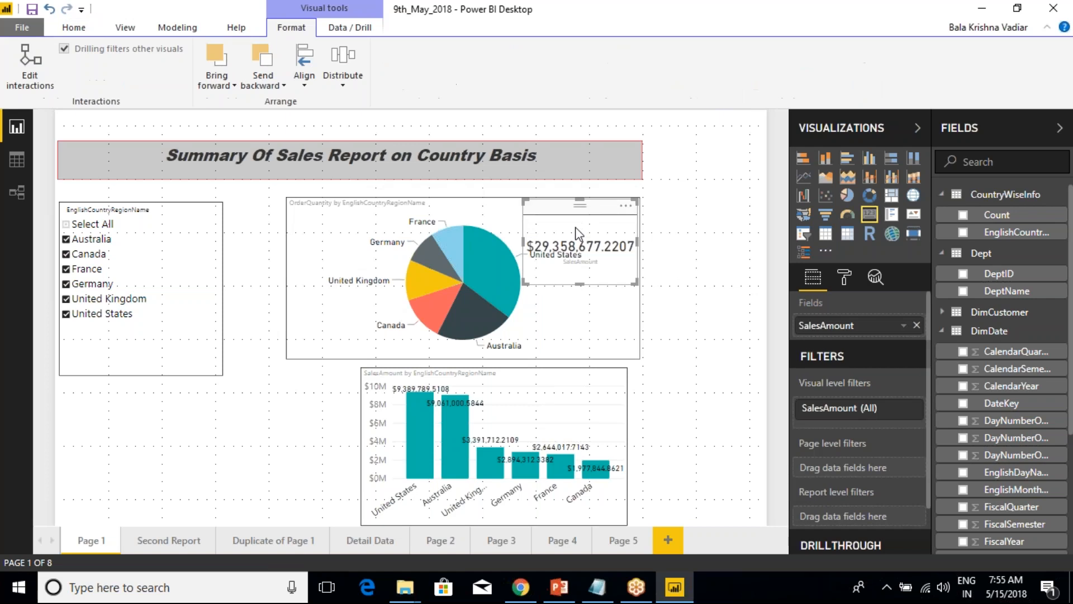
pyautogui.click(277, 431)
pyautogui.click(213, 338)
pyautogui.click(407, 427)
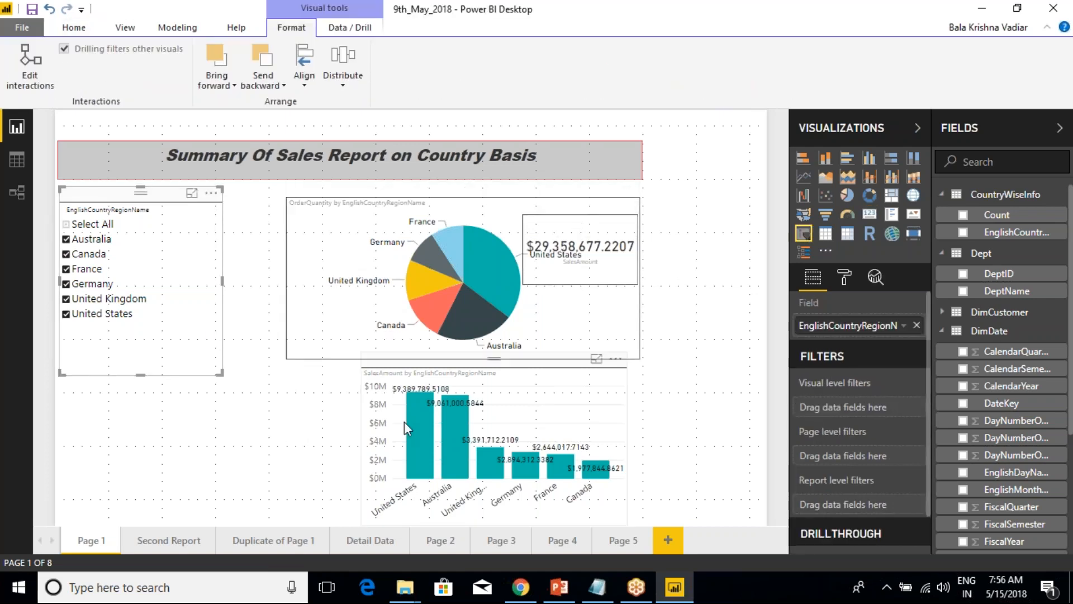
pyautogui.click(587, 246)
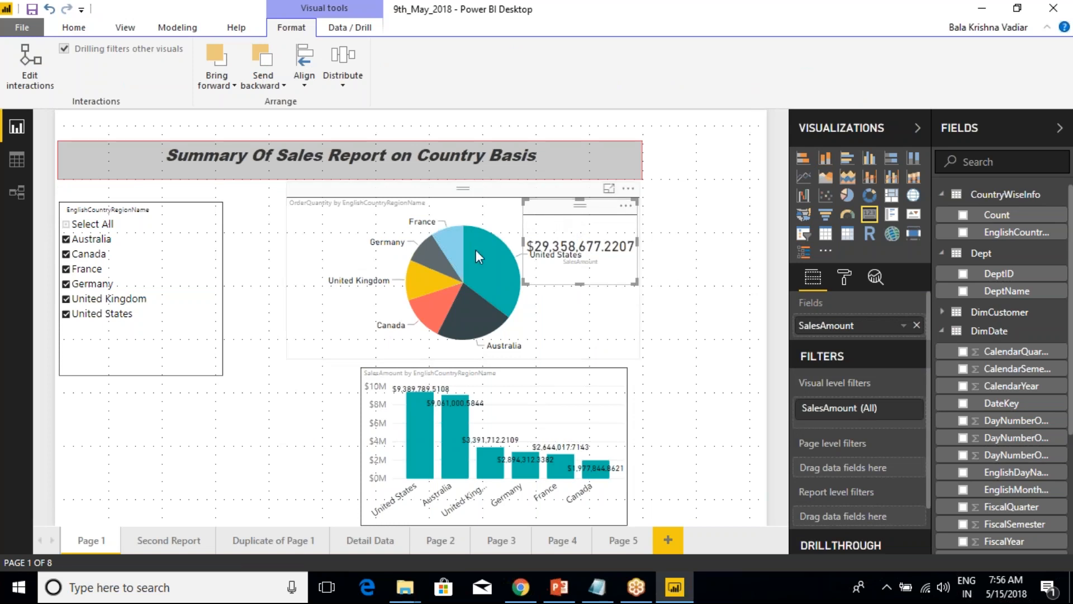
pyautogui.click(458, 217)
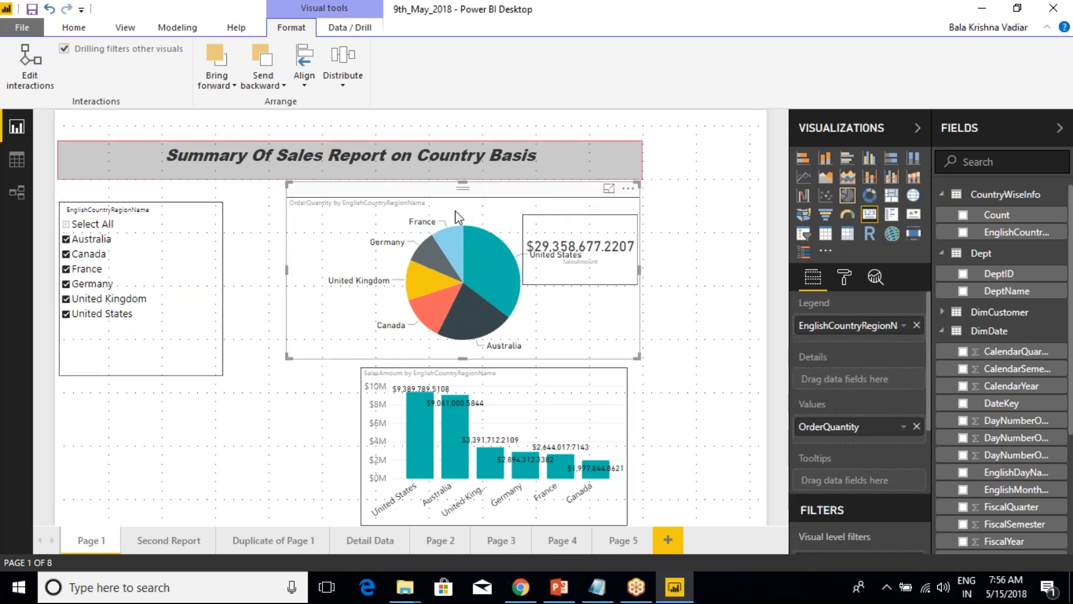
pyautogui.click(256, 282)
# Send the SalesAmount card backward in the stacking order and deselect it.
pyautogui.click(545, 230)
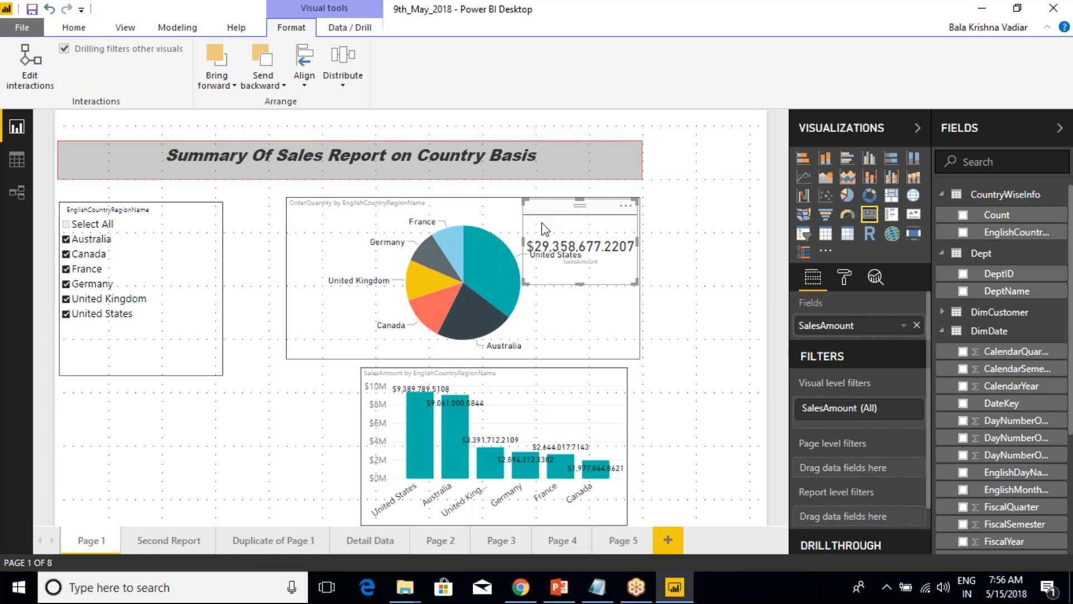
pyautogui.click(263, 82)
pyautogui.click(292, 118)
pyautogui.click(678, 314)
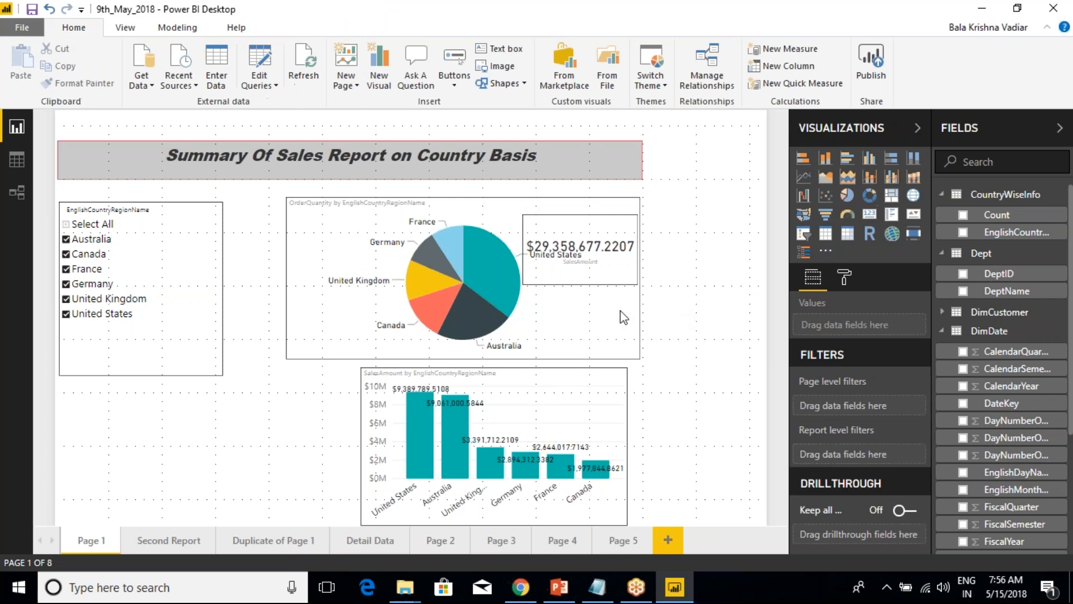
# Send the OrderQuantity pie chart backward relative to the overlapping SalesAmount card and clear the selection.
pyautogui.click(591, 339)
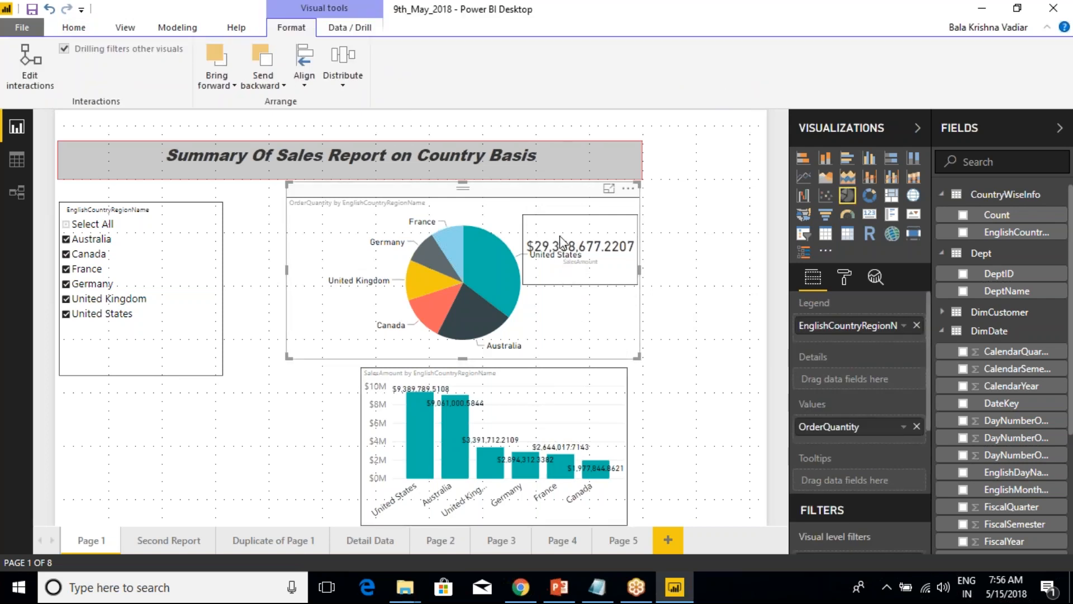
pyautogui.moveTo(510, 300)
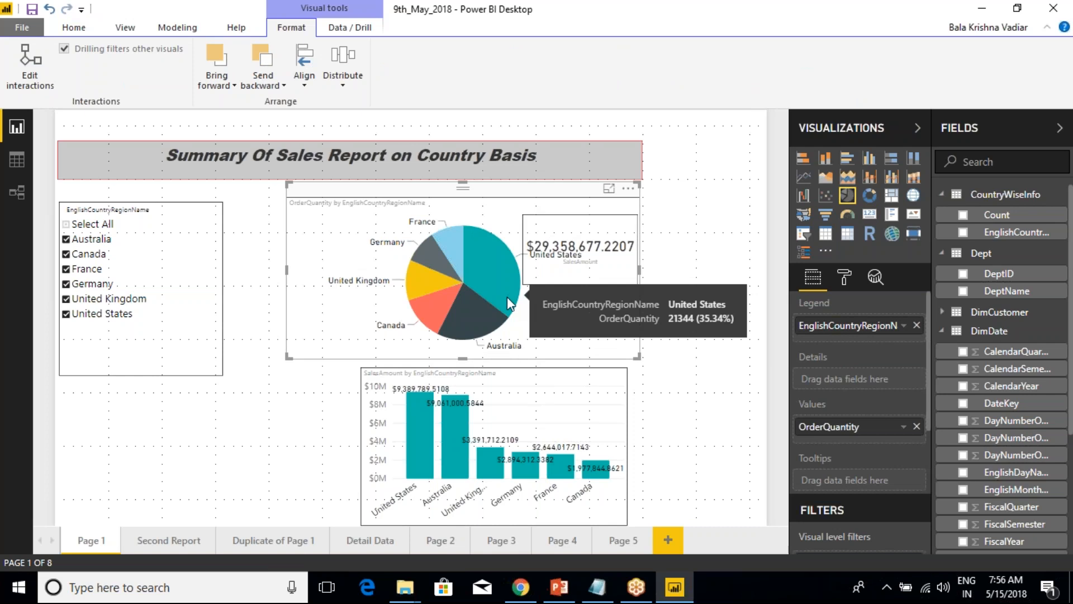
pyautogui.click(320, 248)
pyautogui.click(320, 248)
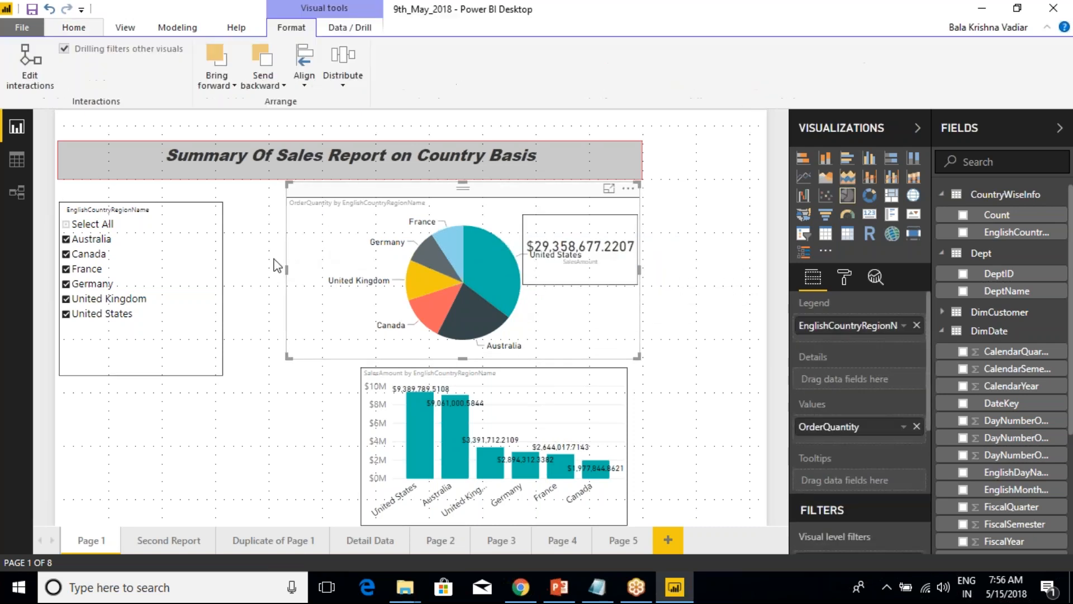
pyautogui.click(282, 87)
pyautogui.click(298, 100)
pyautogui.click(700, 244)
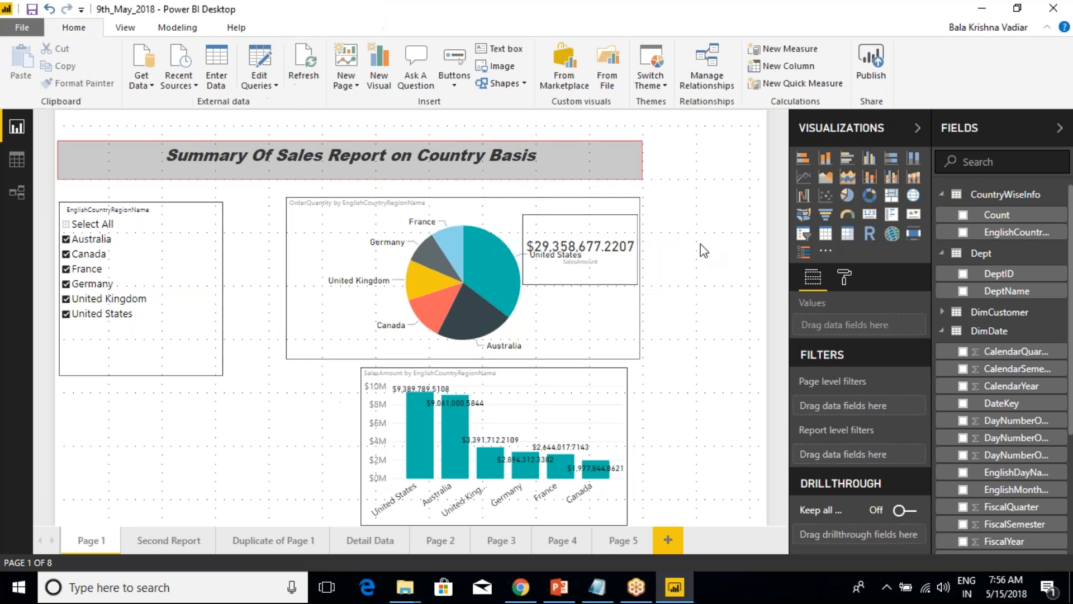
# Set the SalesAmount card's data label color to yellow and its font family to Arial Black.
pyautogui.click(554, 230)
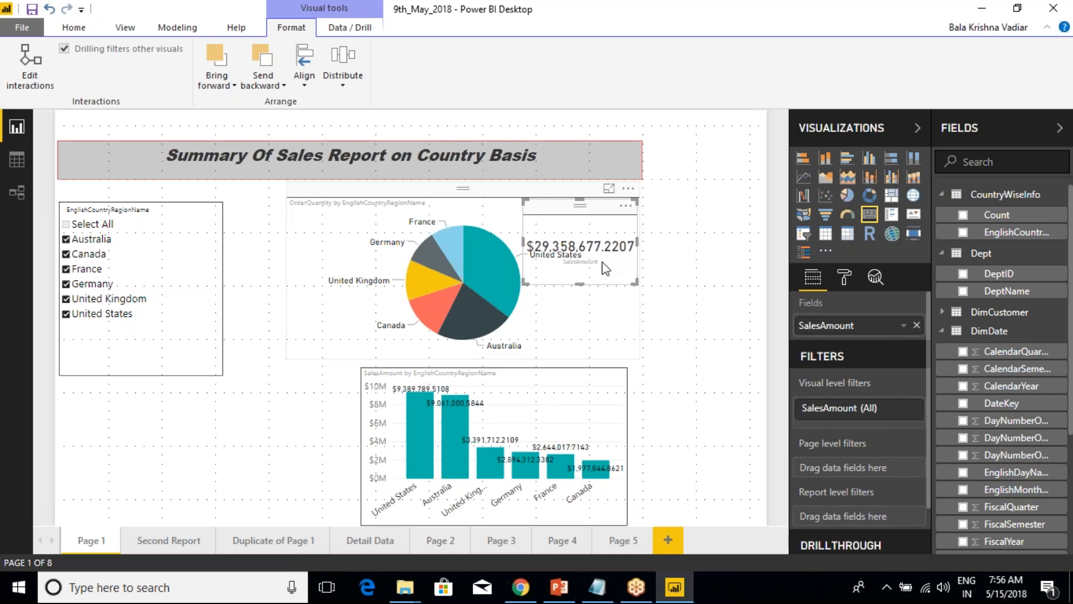
pyautogui.click(845, 278)
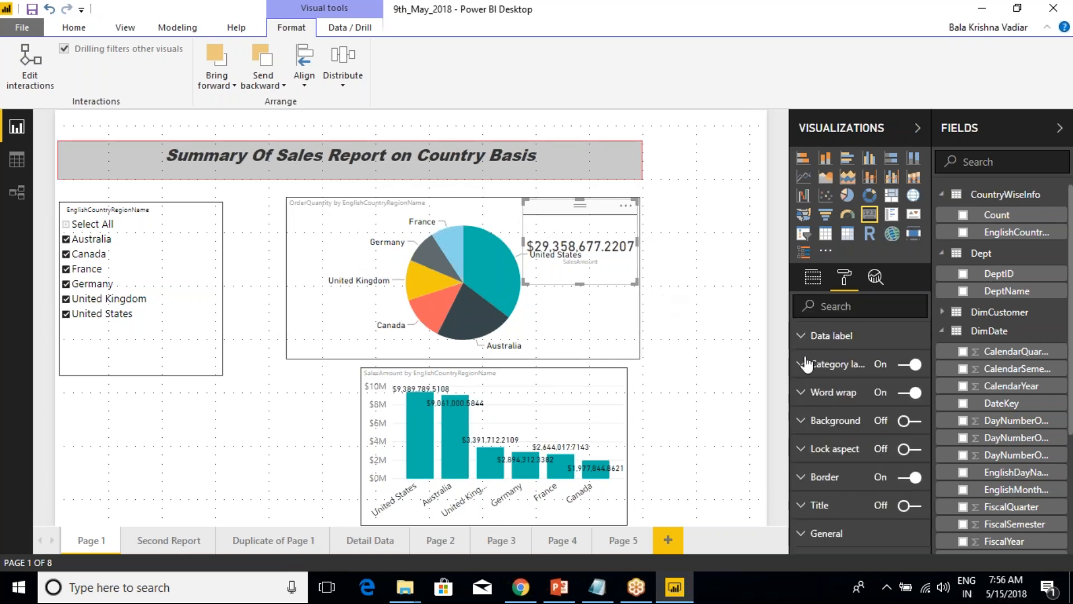
pyautogui.click(799, 335)
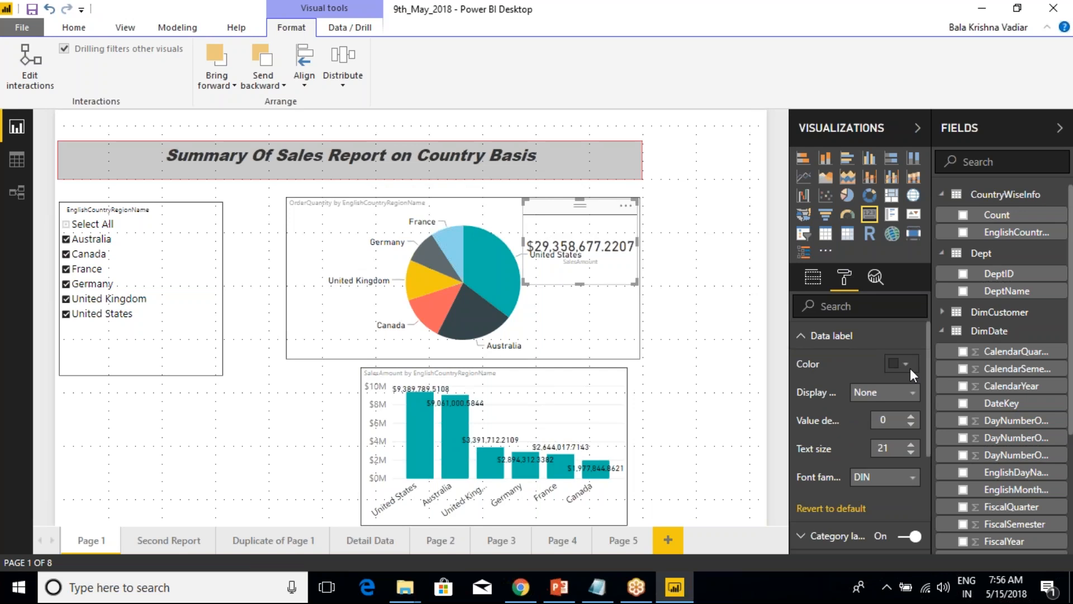
pyautogui.click(907, 364)
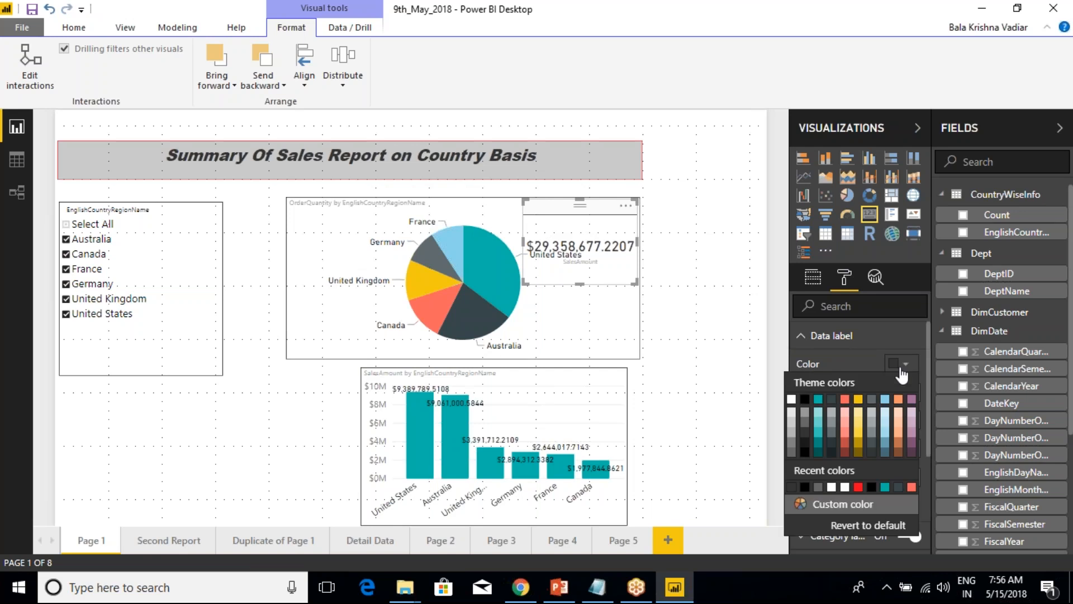
pyautogui.click(859, 399)
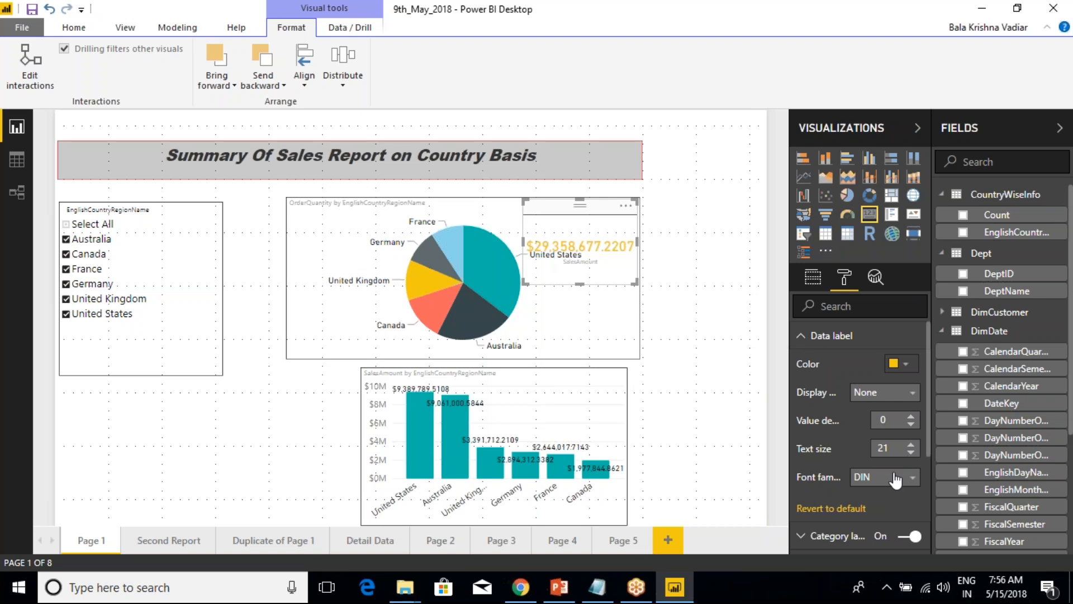
pyautogui.click(897, 479)
pyautogui.click(886, 509)
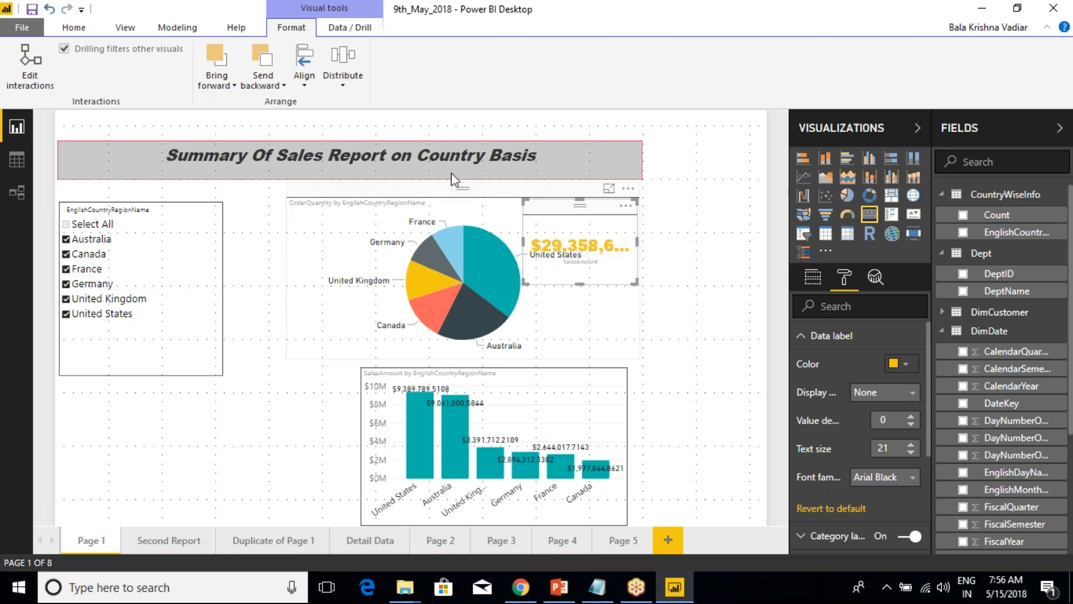
# Bring the SalesAmount card forward in the stacking order and display its data and drill commands.
pyautogui.click(226, 89)
pyautogui.click(286, 108)
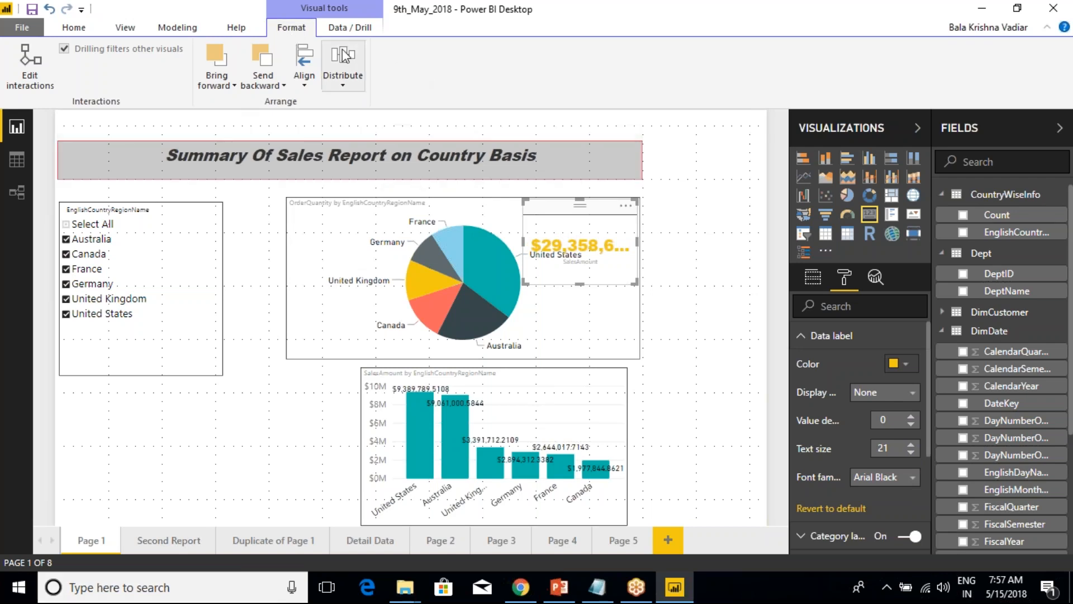
pyautogui.click(345, 32)
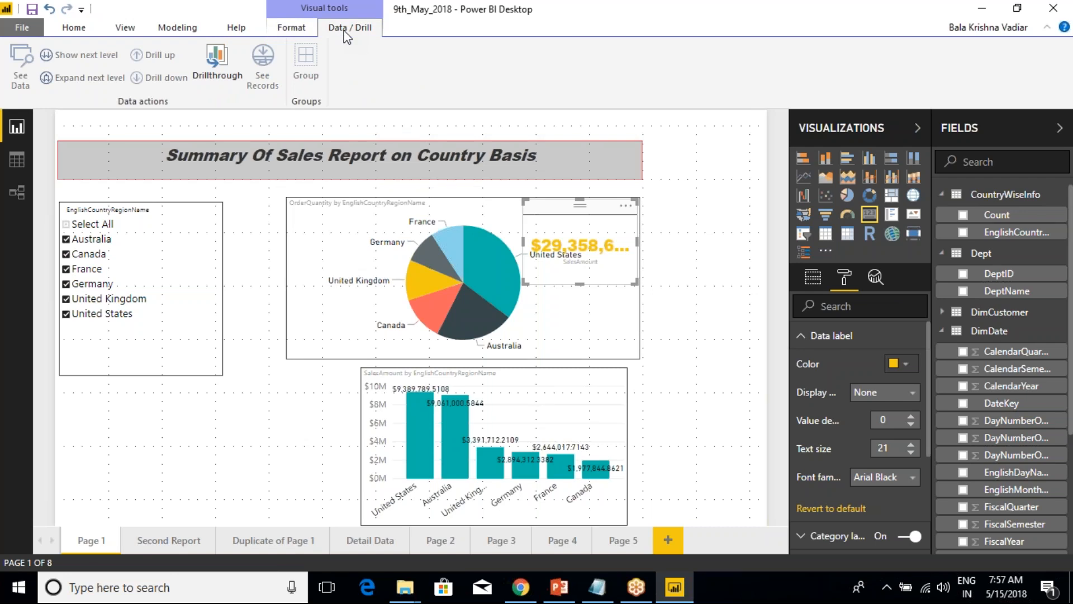
# Add a new report page and leave only the DimGeography table expanded in the field list.
pyautogui.click(670, 540)
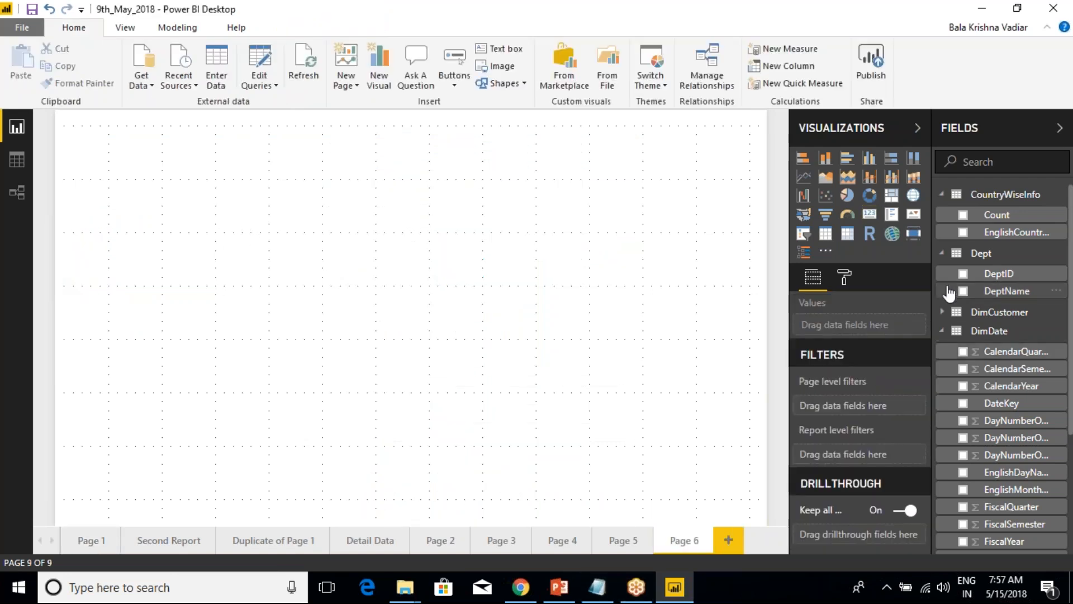
pyautogui.click(943, 331)
pyautogui.click(942, 254)
pyautogui.click(942, 194)
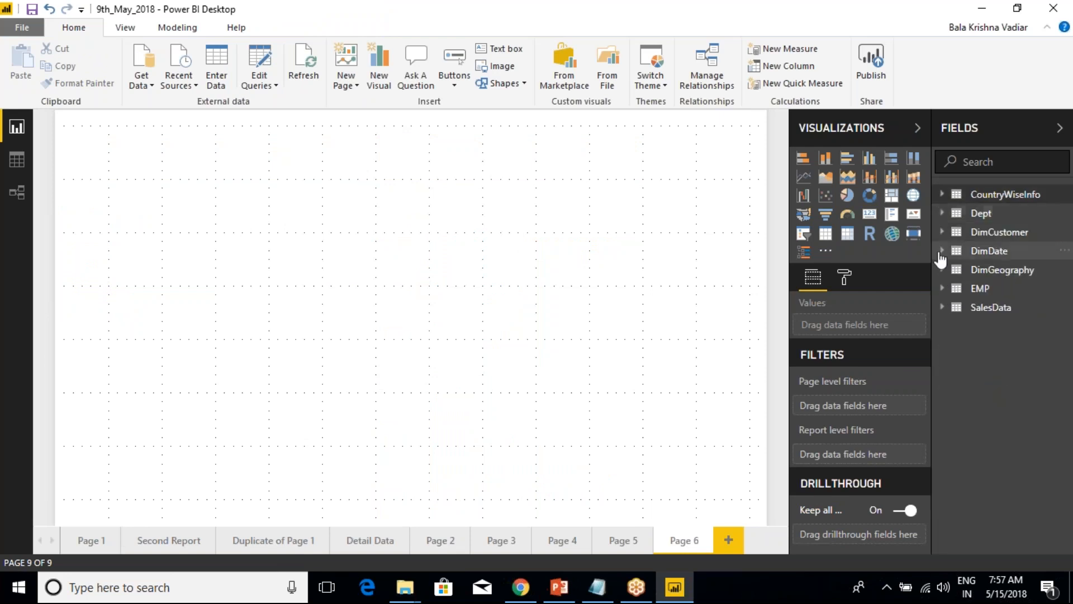
pyautogui.click(942, 270)
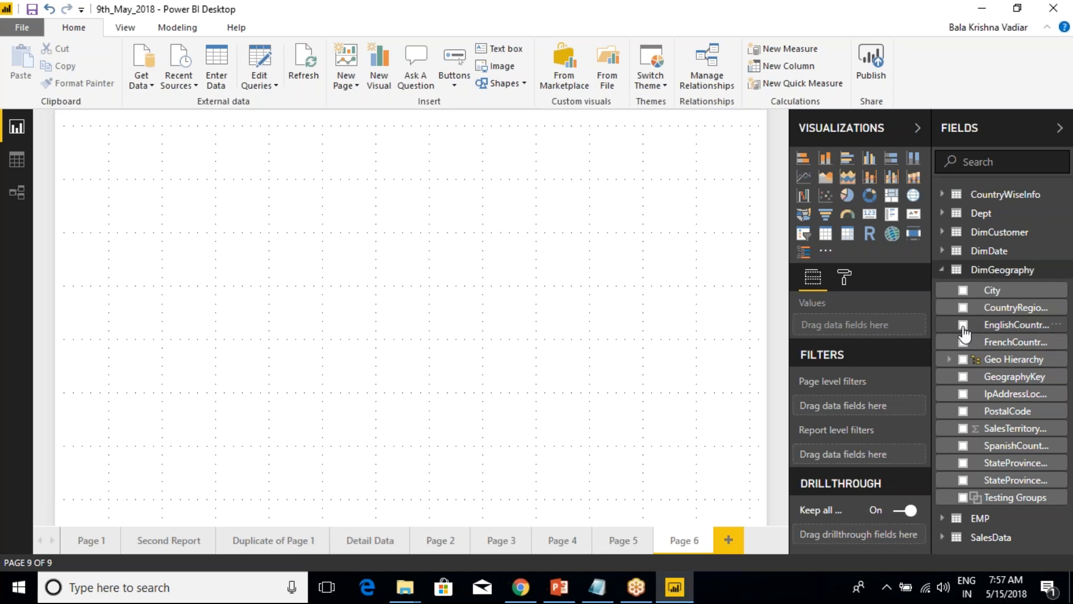
# Create a visual with EnglishCountryRegionName, StateProvinceName and City from DimGeography on the new page.
pyautogui.click(963, 327)
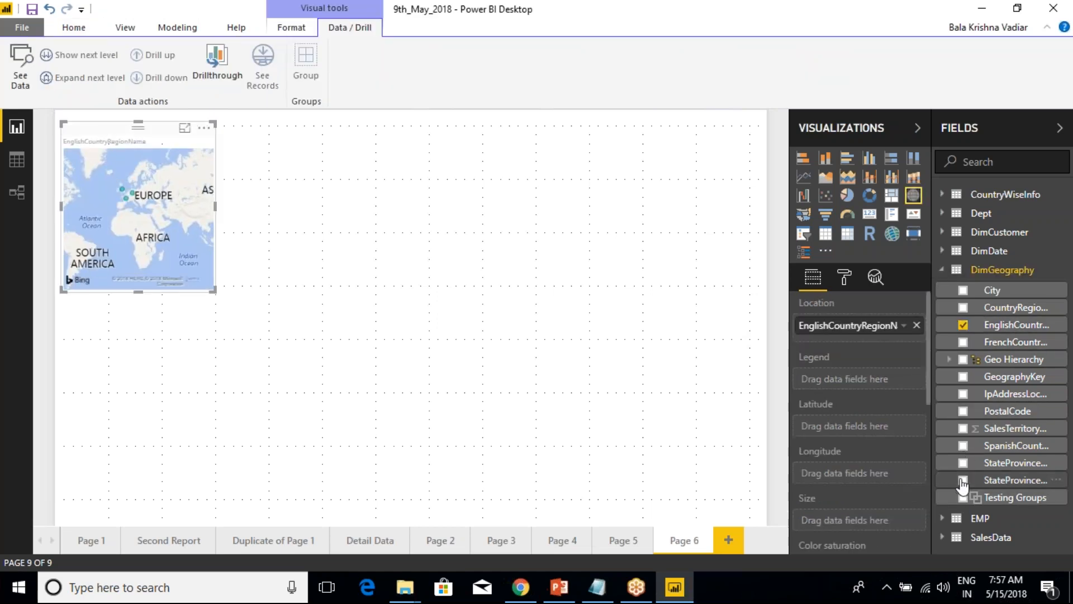
pyautogui.click(963, 480)
pyautogui.click(963, 290)
# Add SalesAmount from SalesData as the map's size and place StateProvinceName and City under EnglishCountryRegionName in its location hierarchy.
pyautogui.click(945, 270)
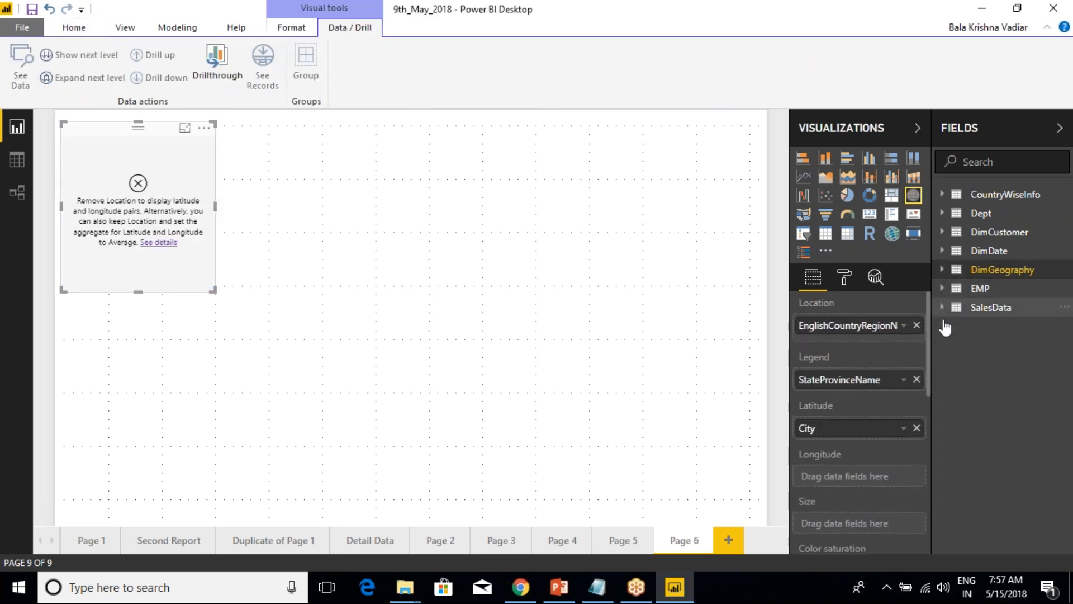
pyautogui.click(951, 307)
pyautogui.scroll(-5, 992, 456)
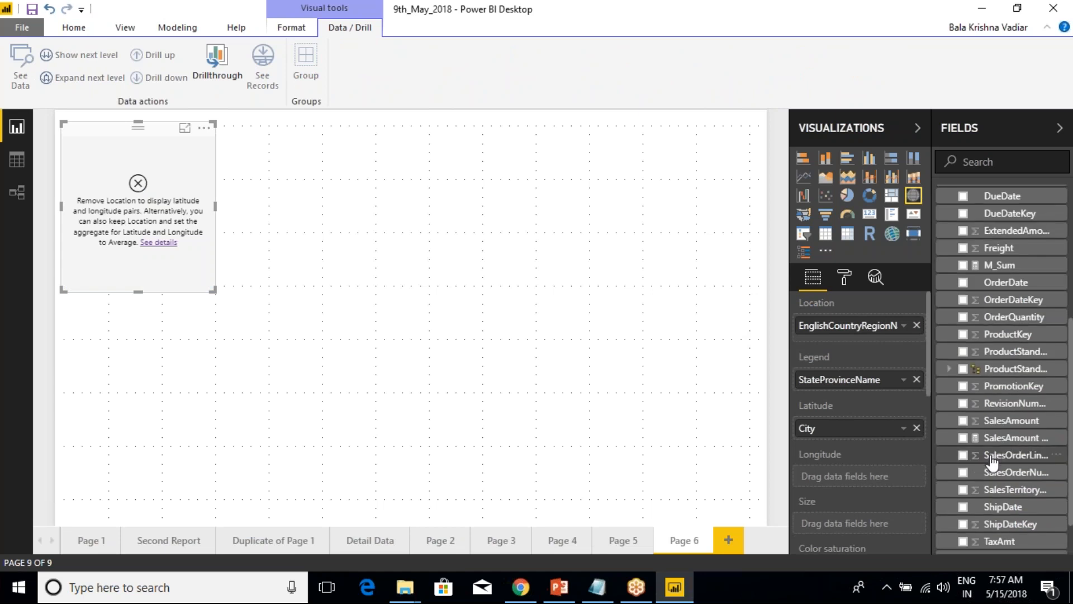
pyautogui.click(964, 438)
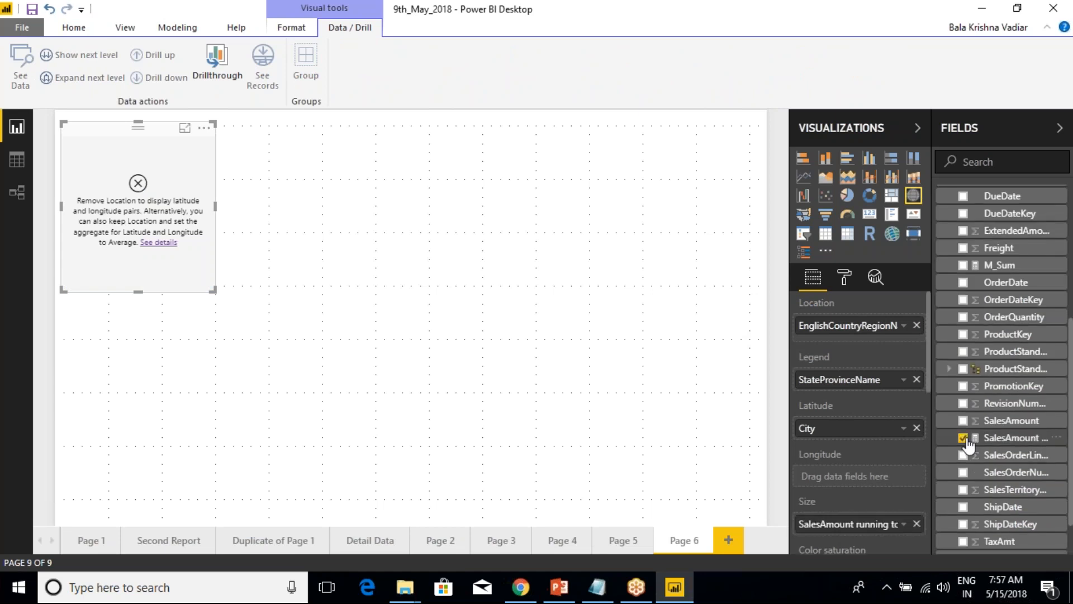
pyautogui.click(963, 438)
pyautogui.click(963, 421)
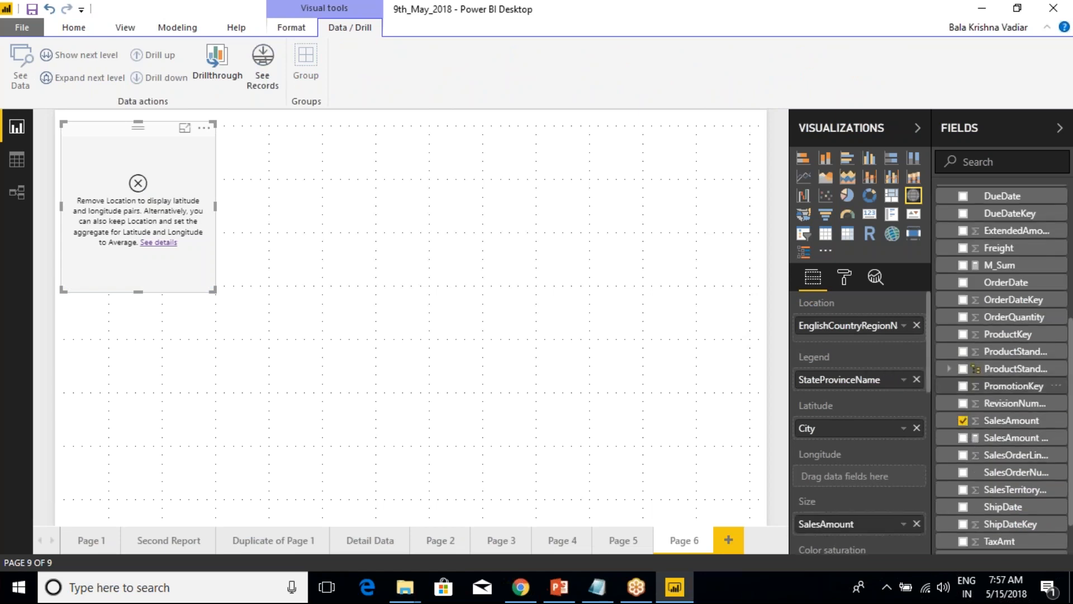
pyautogui.moveTo(876, 380); pyautogui.dragTo(850, 342)
pyautogui.moveTo(821, 447); pyautogui.dragTo(839, 366)
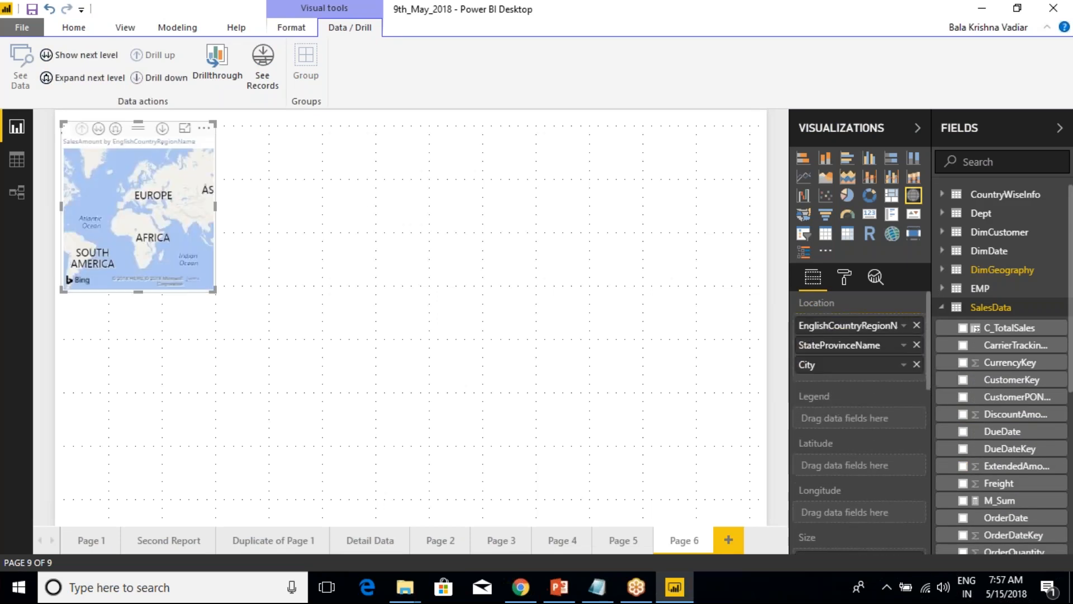
# Convert the map into a stacked column chart and enlarge it to fill most of the page.
pyautogui.click(825, 158)
pyautogui.moveTo(214, 291); pyautogui.dragTo(763, 487)
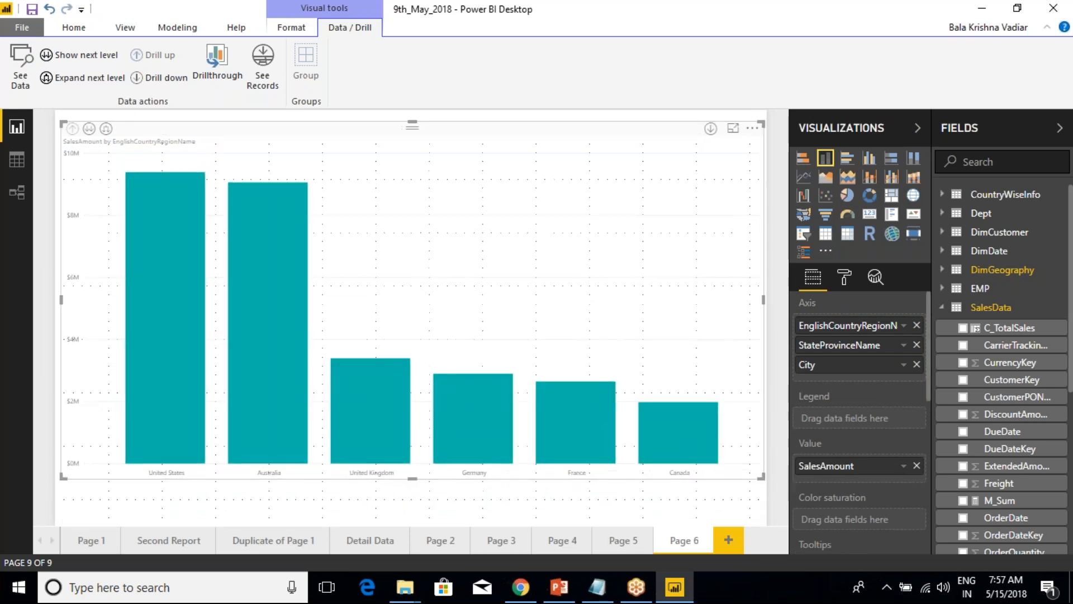
# Review the column chart's X-axis formatting and set the default data color to orange.
pyautogui.click(844, 276)
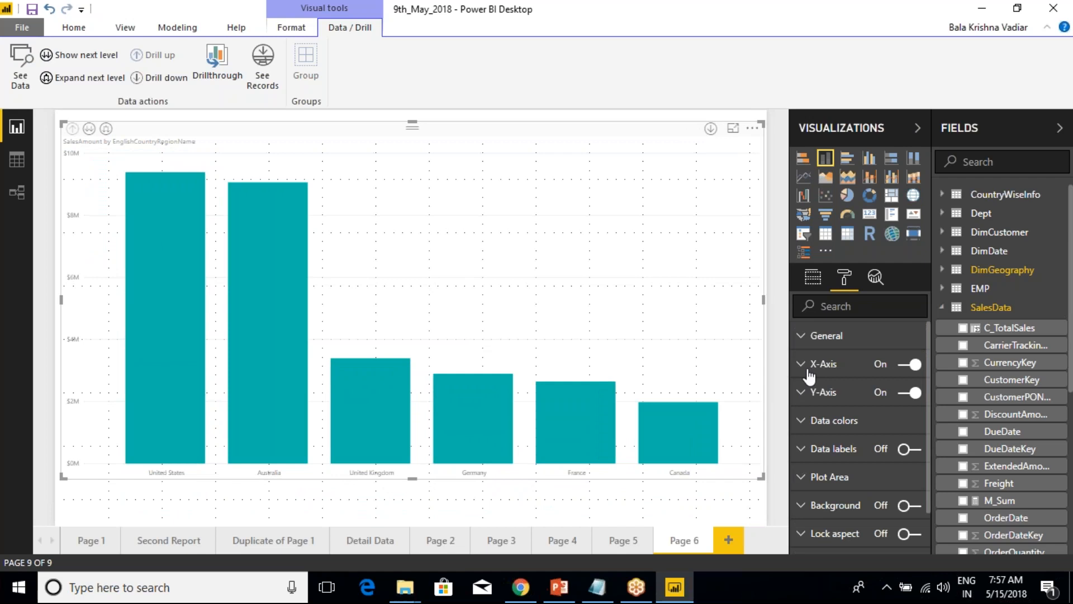
pyautogui.click(800, 367)
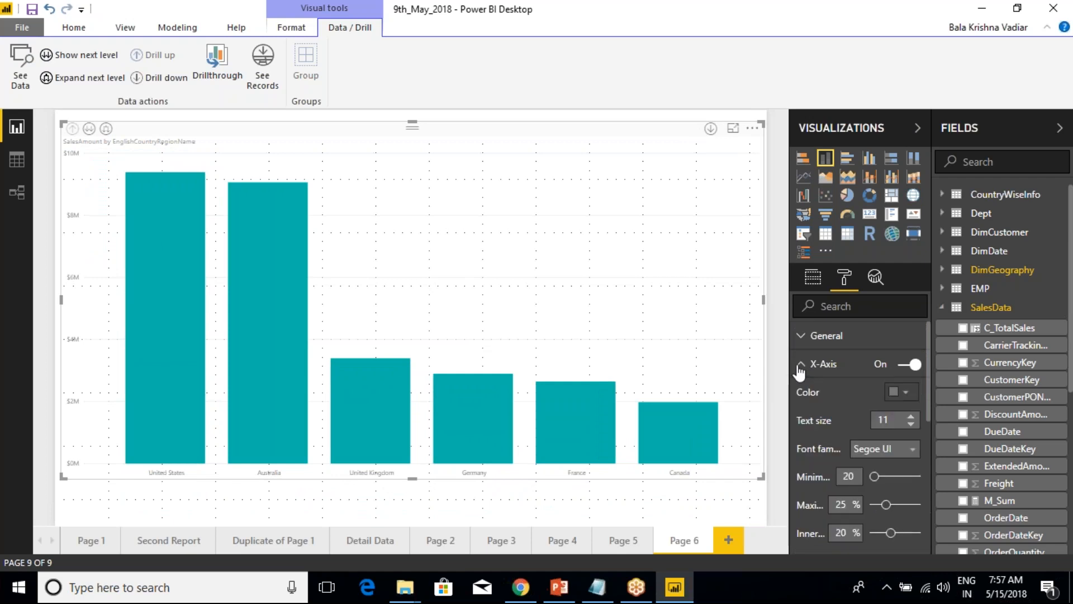
pyautogui.click(801, 367)
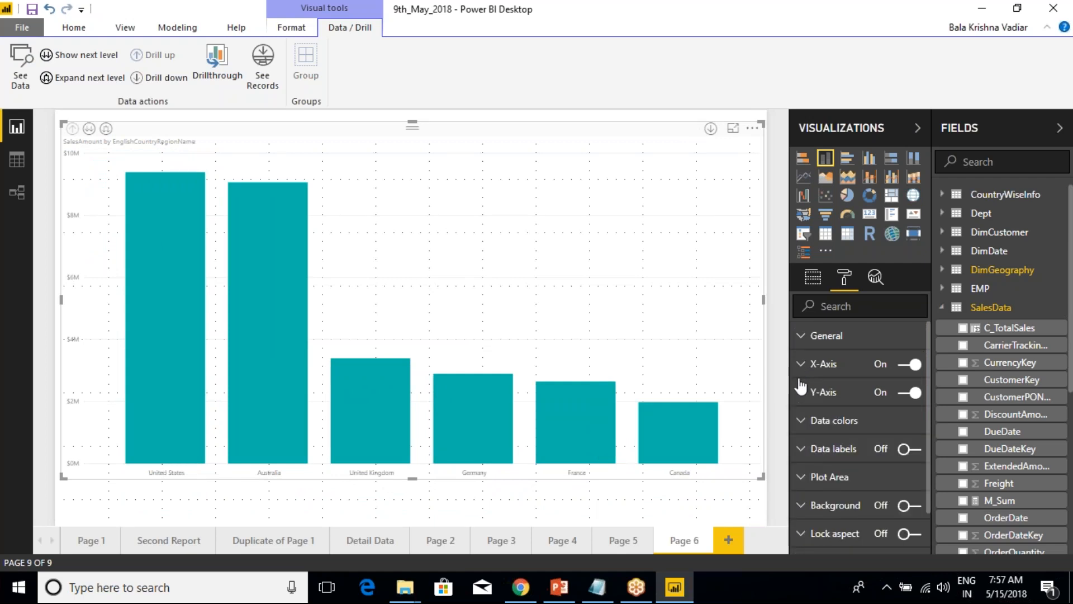
pyautogui.click(805, 420)
pyautogui.click(906, 452)
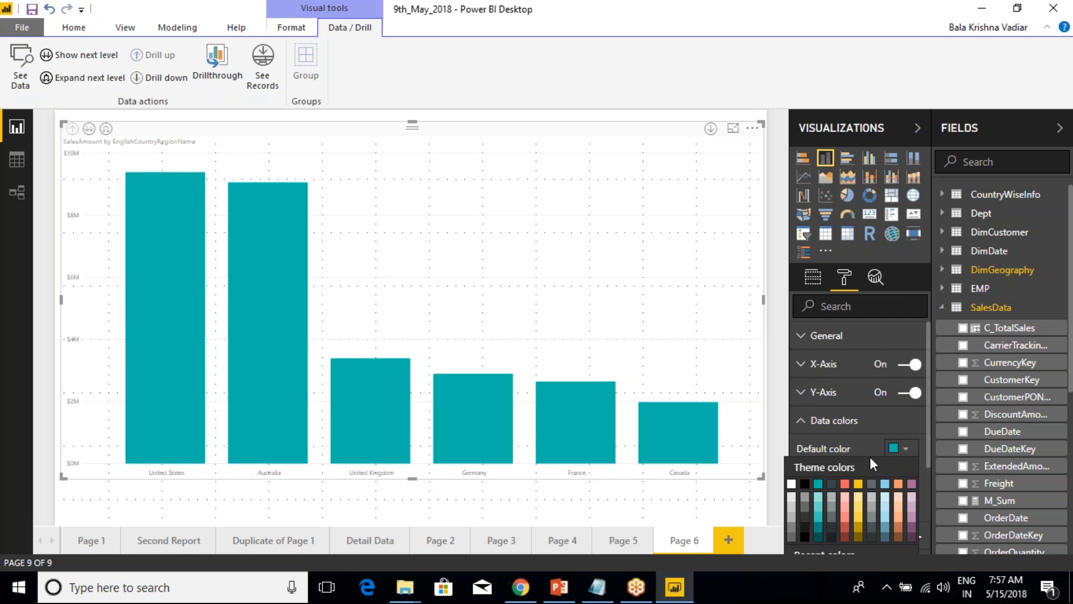
pyautogui.click(899, 495)
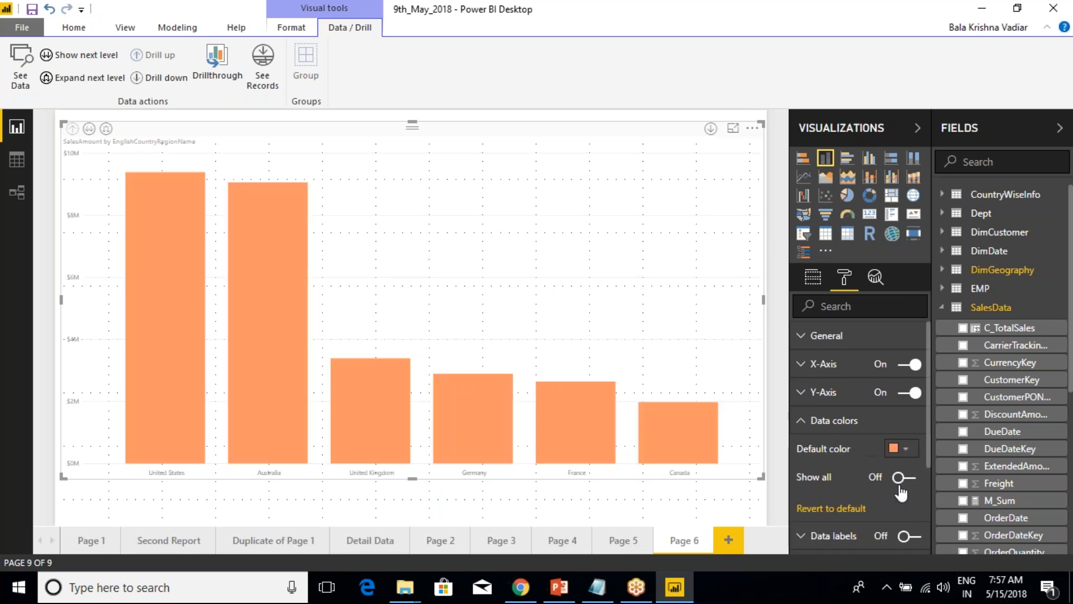
# Try yellow as the default data color, and set it to the custom lime color D7FF00.
pyautogui.click(900, 448)
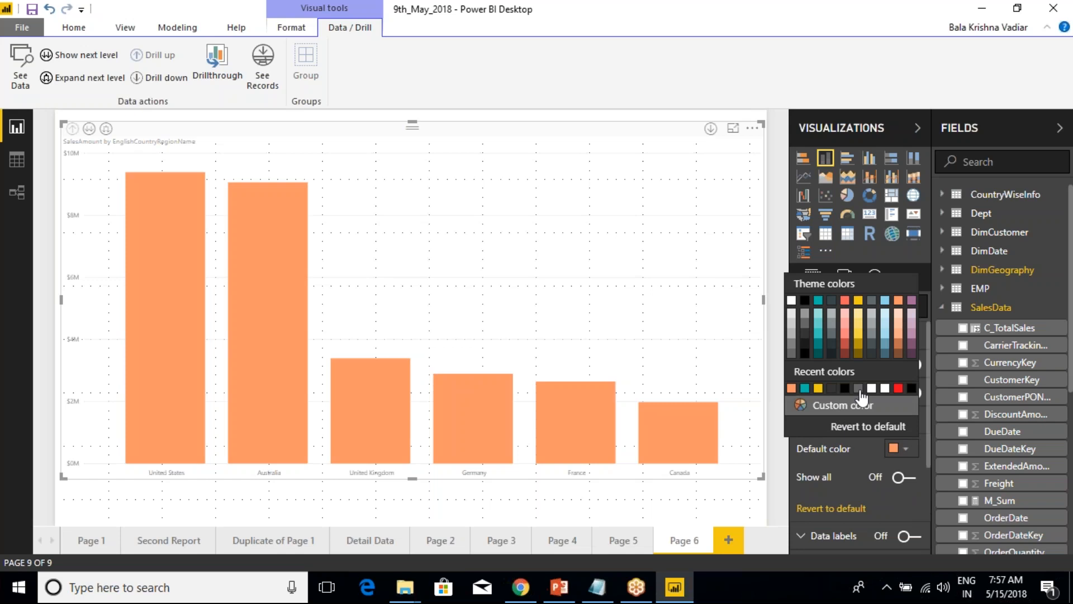
pyautogui.click(858, 301)
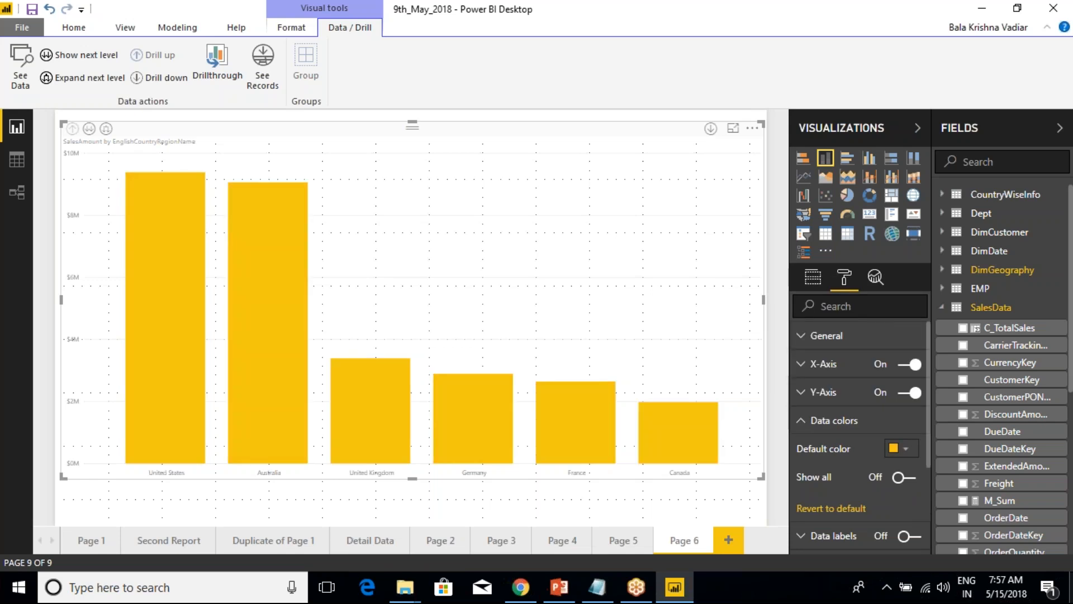
pyautogui.click(902, 449)
pyautogui.click(855, 407)
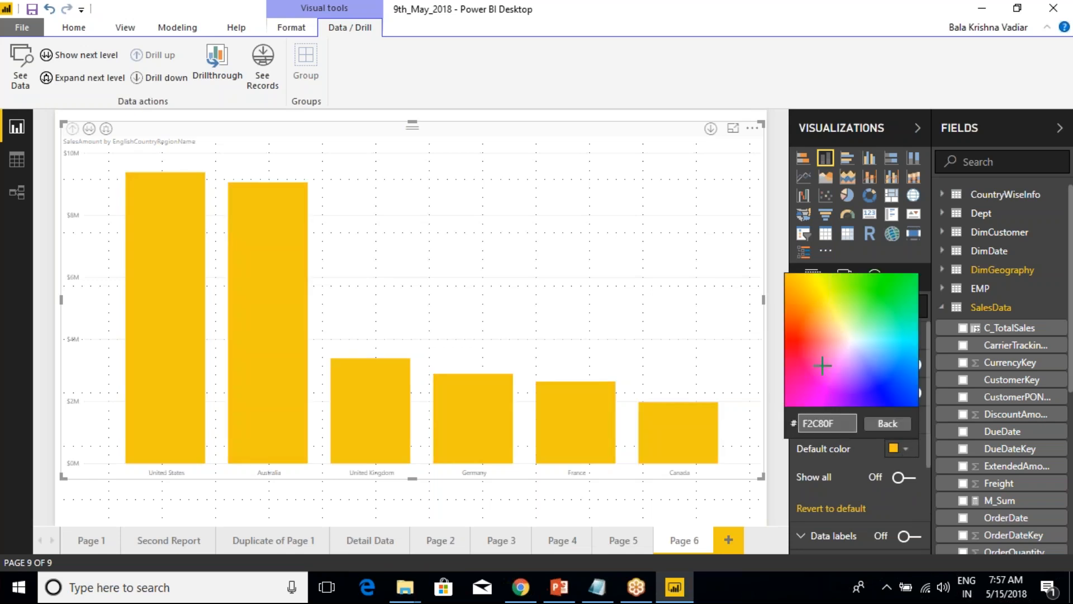
pyautogui.click(830, 281)
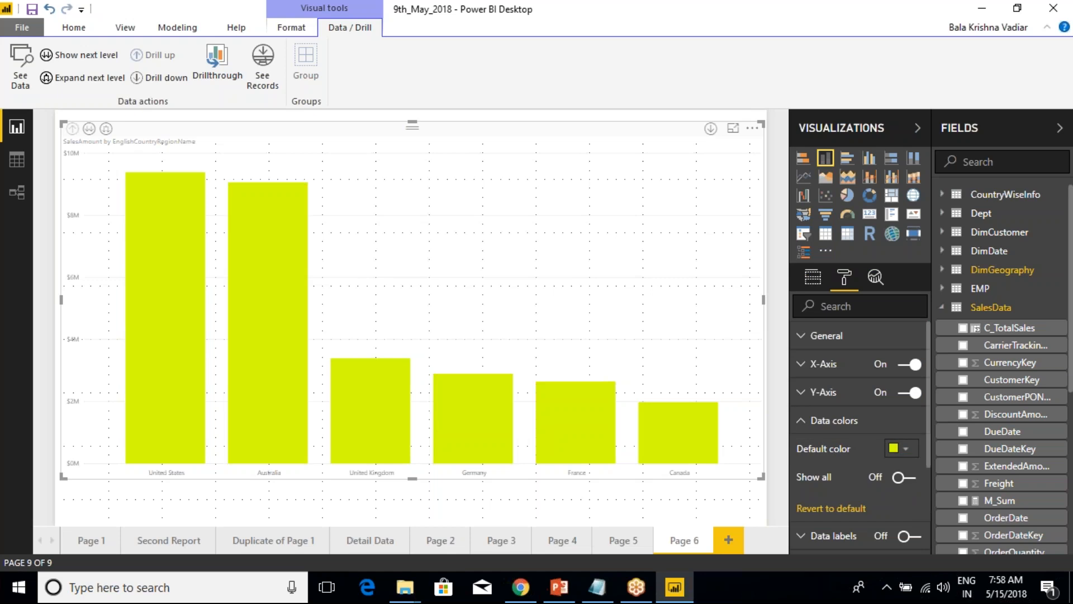
# Try custom yellow, magenta FF00EB and light pink as the default data color, and return to the recent lime color.
pyautogui.click(900, 449)
pyautogui.click(843, 404)
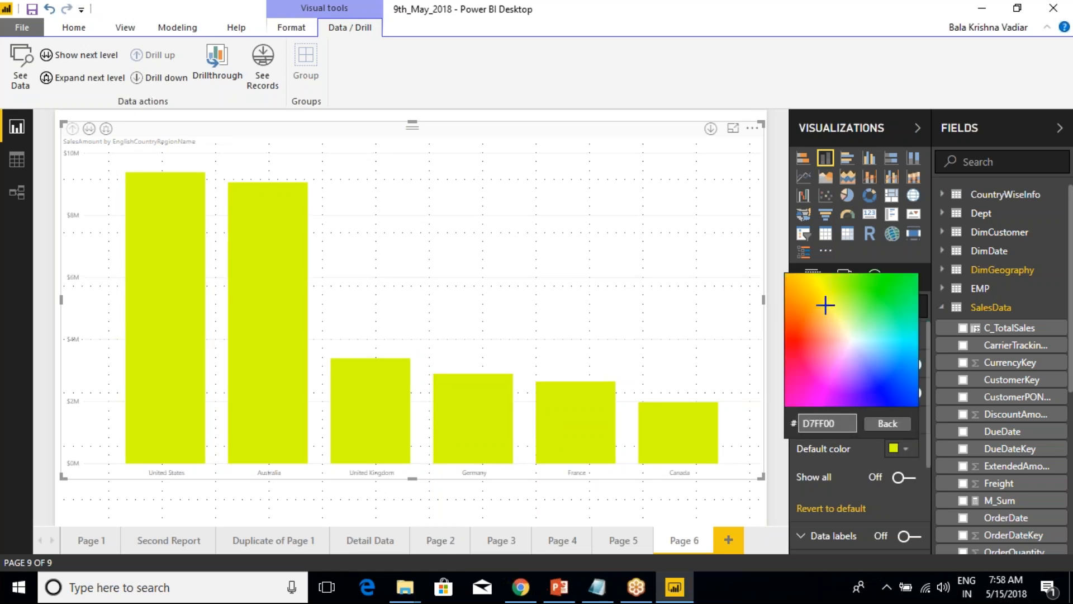
pyautogui.click(825, 309)
pyautogui.click(912, 446)
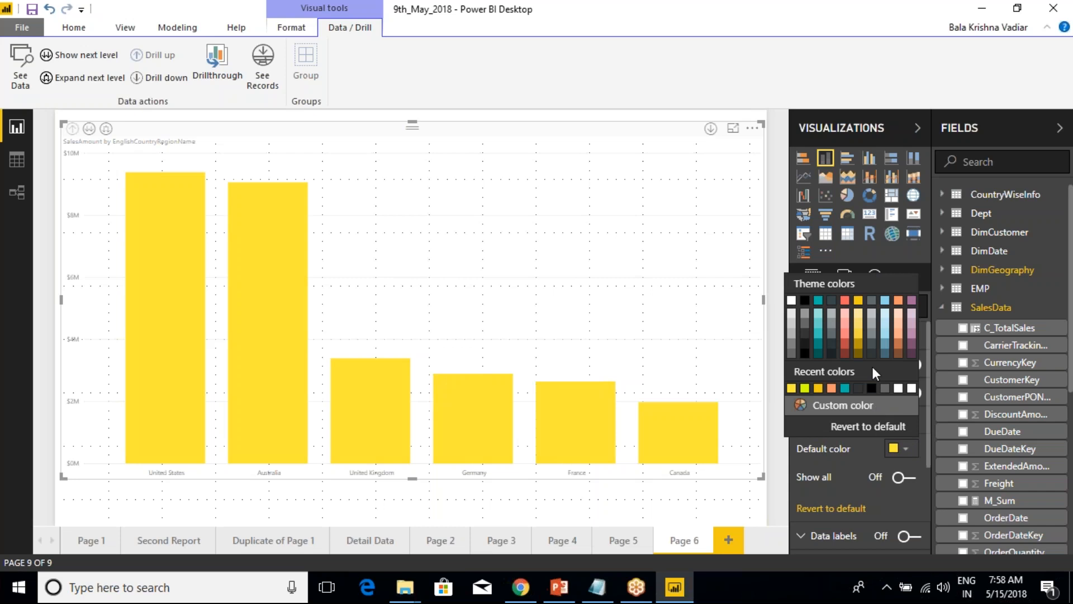
pyautogui.click(844, 405)
pyautogui.click(820, 385)
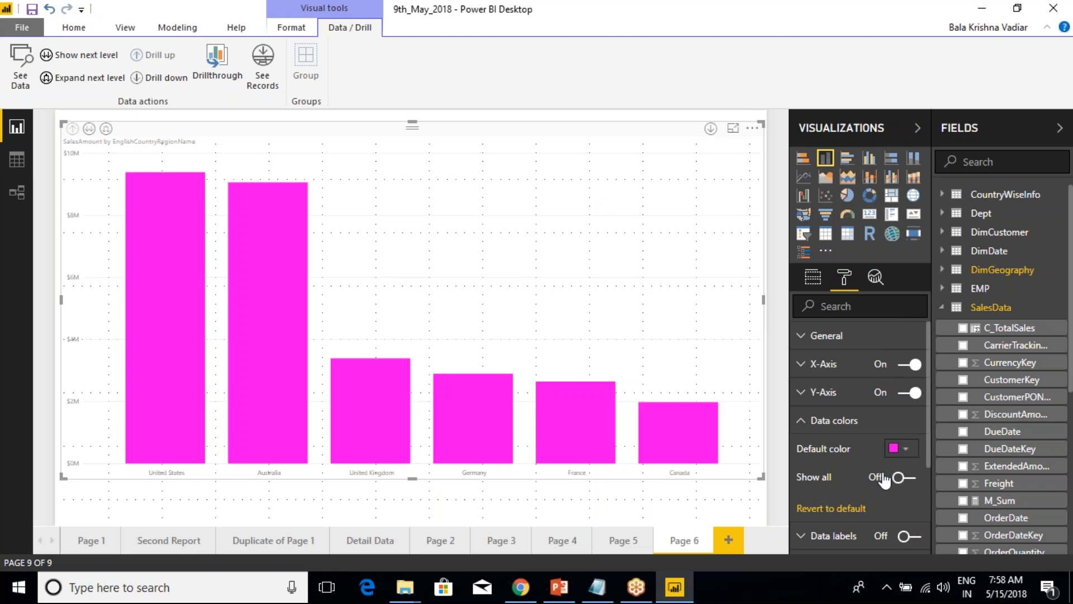
pyautogui.click(907, 450)
pyautogui.click(840, 413)
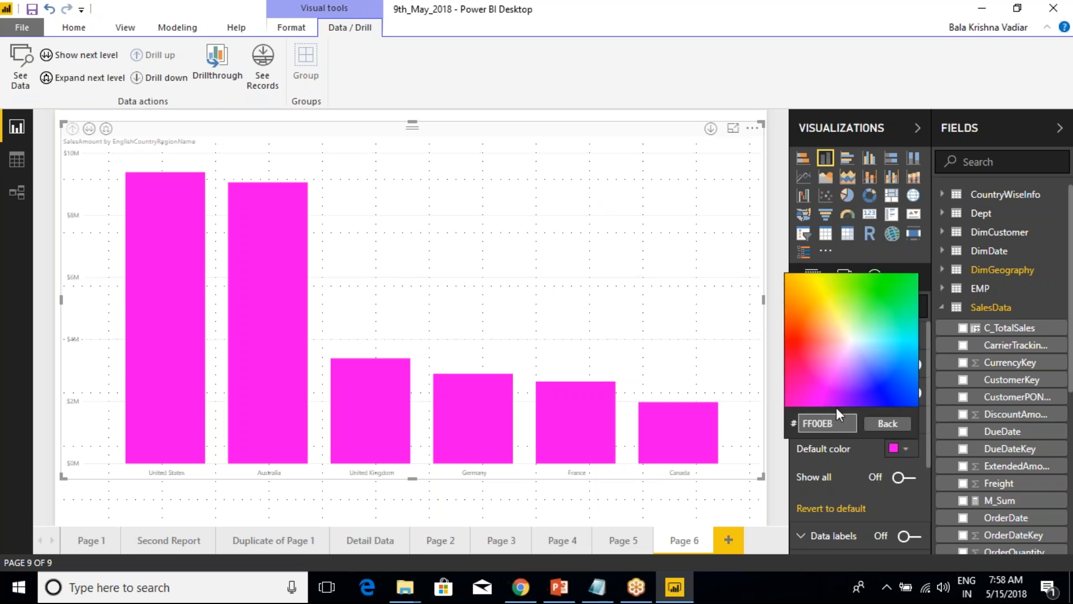
pyautogui.click(842, 354)
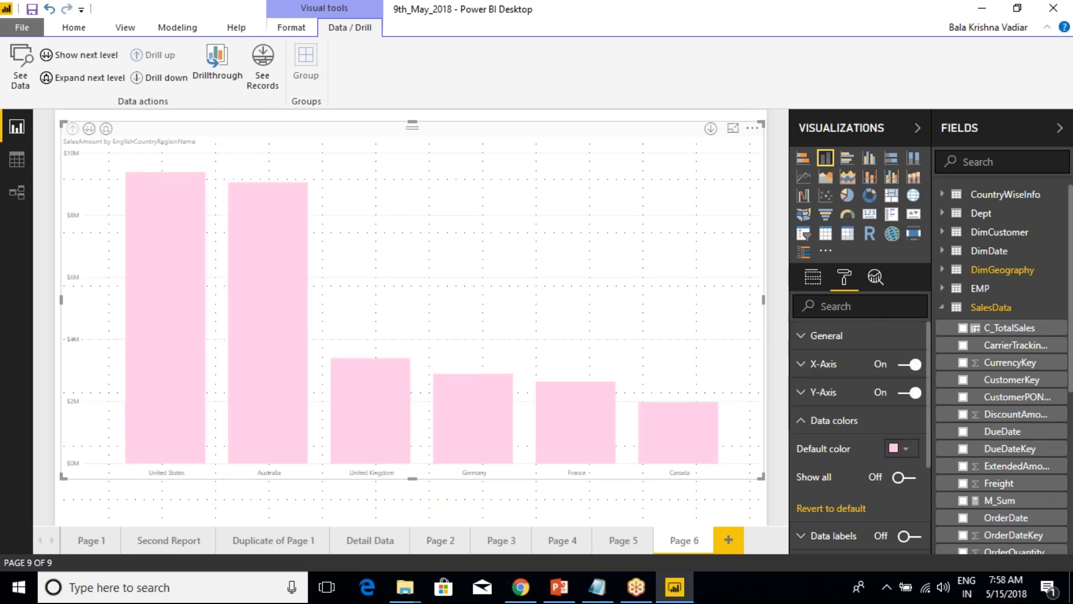
pyautogui.click(906, 448)
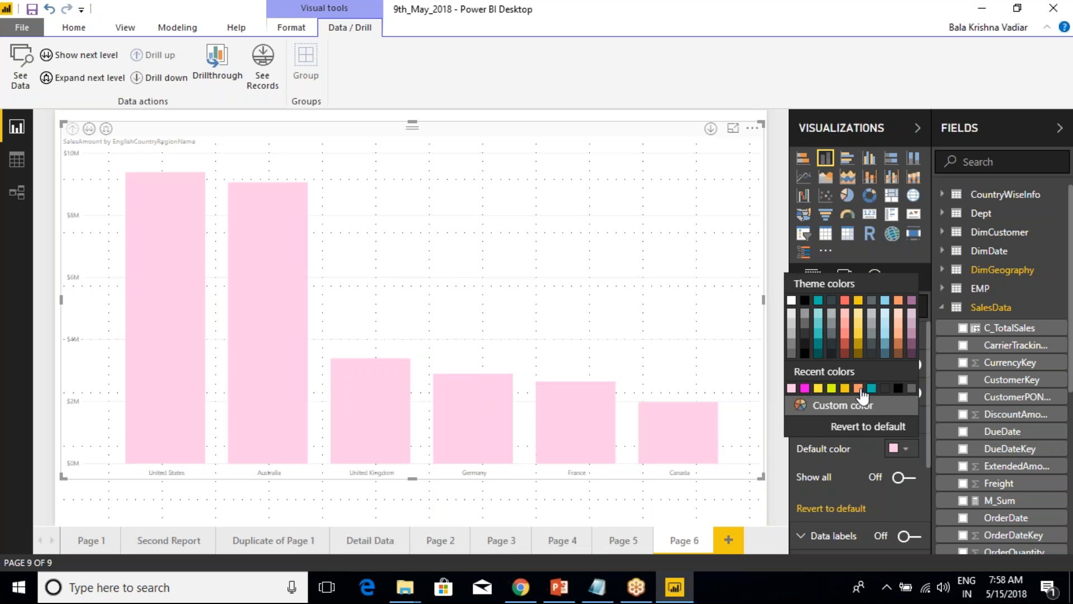
pyautogui.click(832, 390)
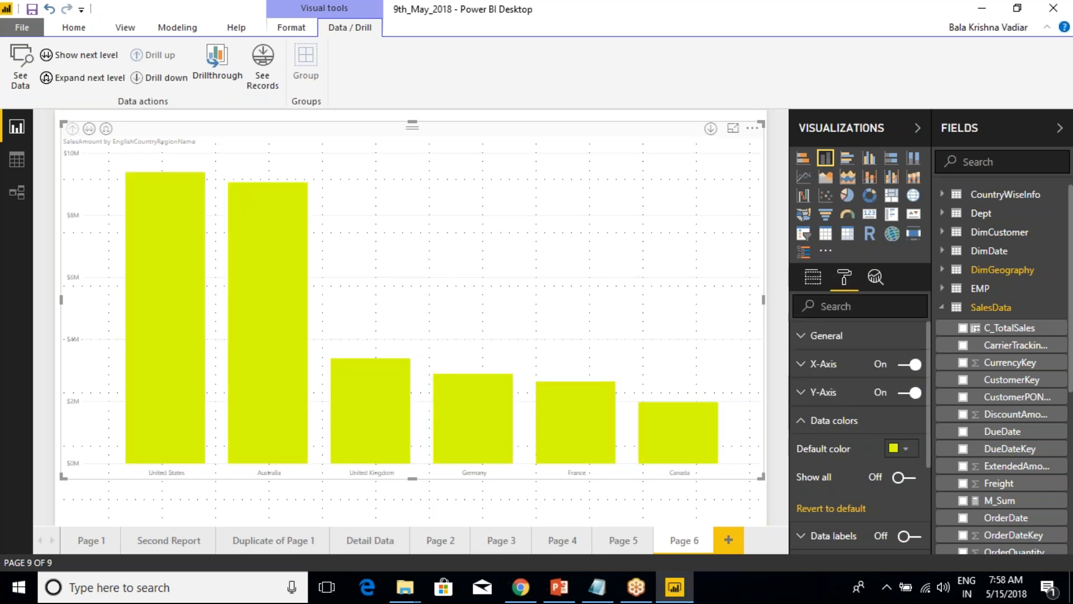
# Set the X-axis text size to 21 and its color to black.
pyautogui.click(802, 365)
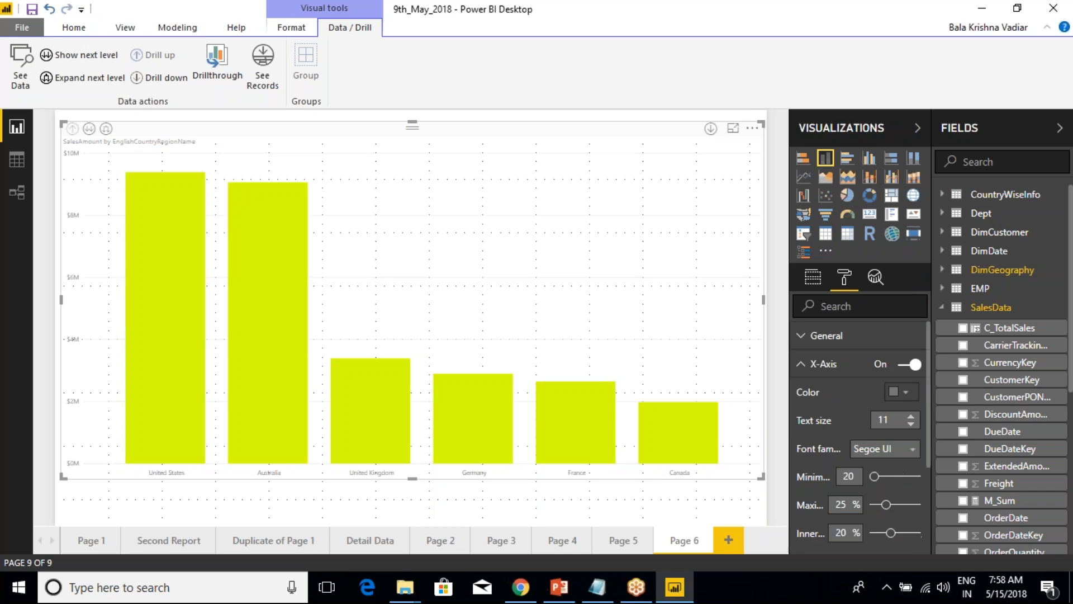
pyautogui.click(911, 418)
pyautogui.click(911, 417)
pyautogui.click(911, 417)
pyautogui.click(910, 417)
pyautogui.click(911, 417)
pyautogui.click(911, 417)
pyautogui.click(911, 417)
pyautogui.click(910, 417)
pyautogui.click(910, 417)
pyautogui.click(898, 394)
pyautogui.click(803, 246)
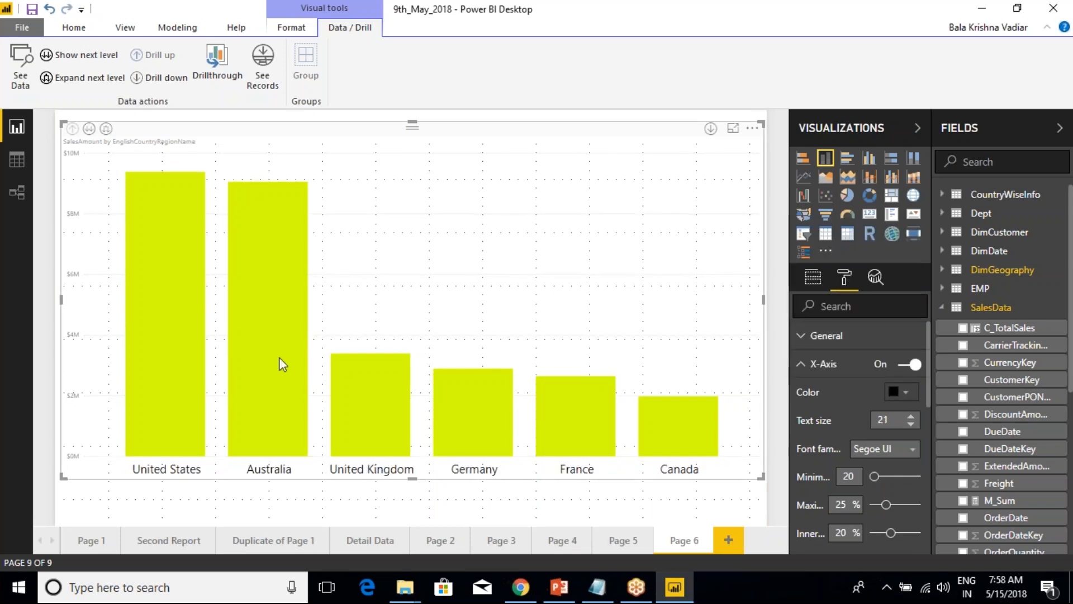
pyautogui.click(814, 372)
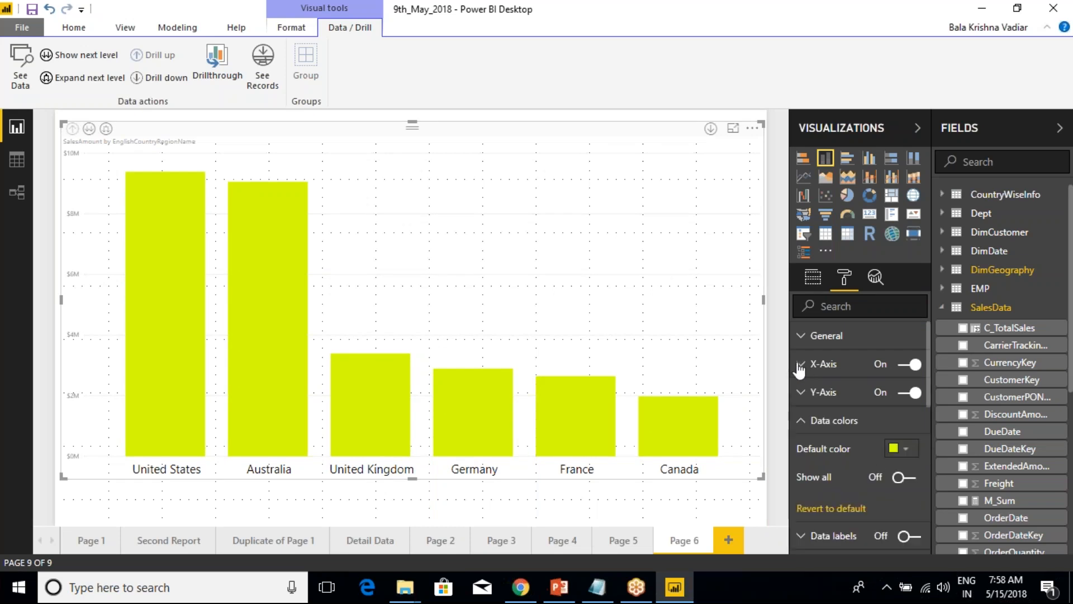
# Turn on the chart's data labels and set their position to Outside End.
pyautogui.click(807, 426)
pyautogui.click(831, 456)
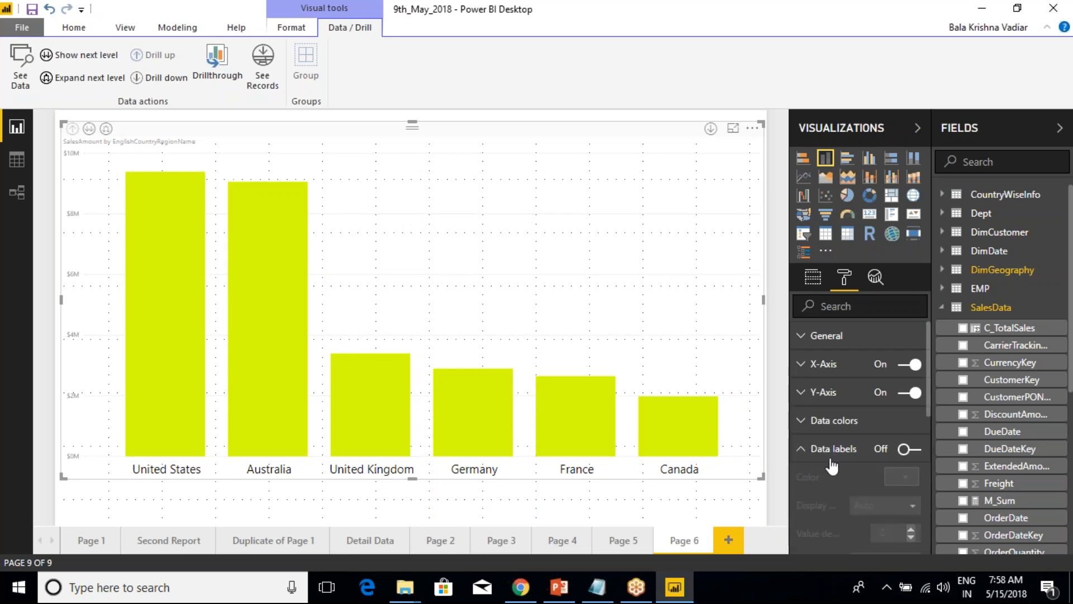
pyautogui.click(909, 449)
pyautogui.scroll(-2, 865, 464)
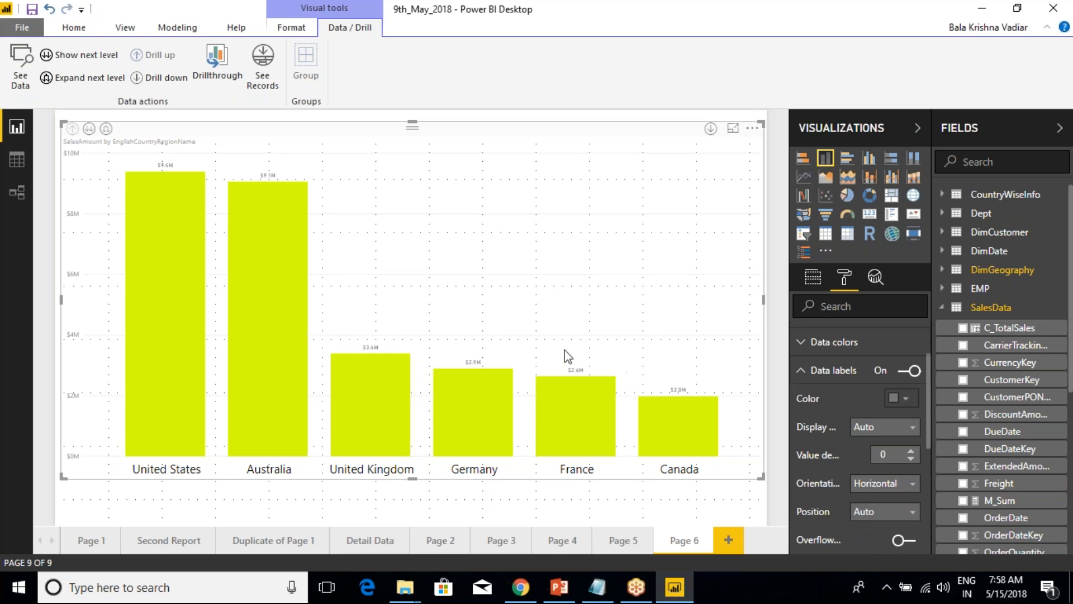
pyautogui.scroll(-2, 889, 447)
pyautogui.click(884, 433)
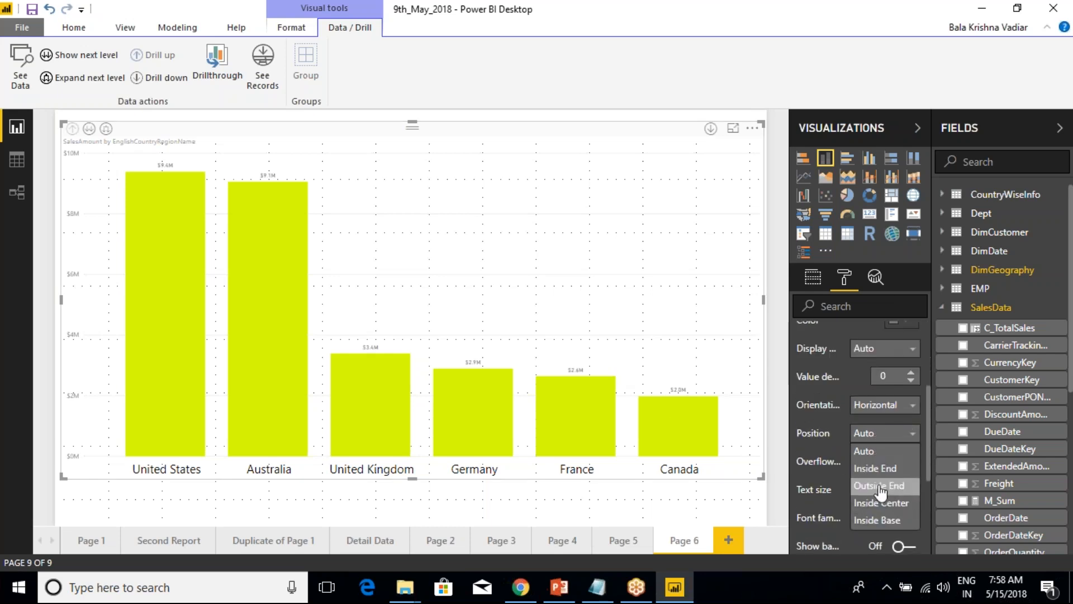
pyautogui.click(875, 485)
# Set the data labels' text size to 17 and their font family to Arial Black.
pyautogui.click(912, 456)
pyautogui.click(912, 457)
pyautogui.click(911, 457)
pyautogui.click(911, 456)
pyautogui.click(912, 456)
pyautogui.click(911, 456)
pyautogui.click(912, 456)
pyautogui.click(911, 456)
pyautogui.click(884, 490)
pyautogui.click(882, 510)
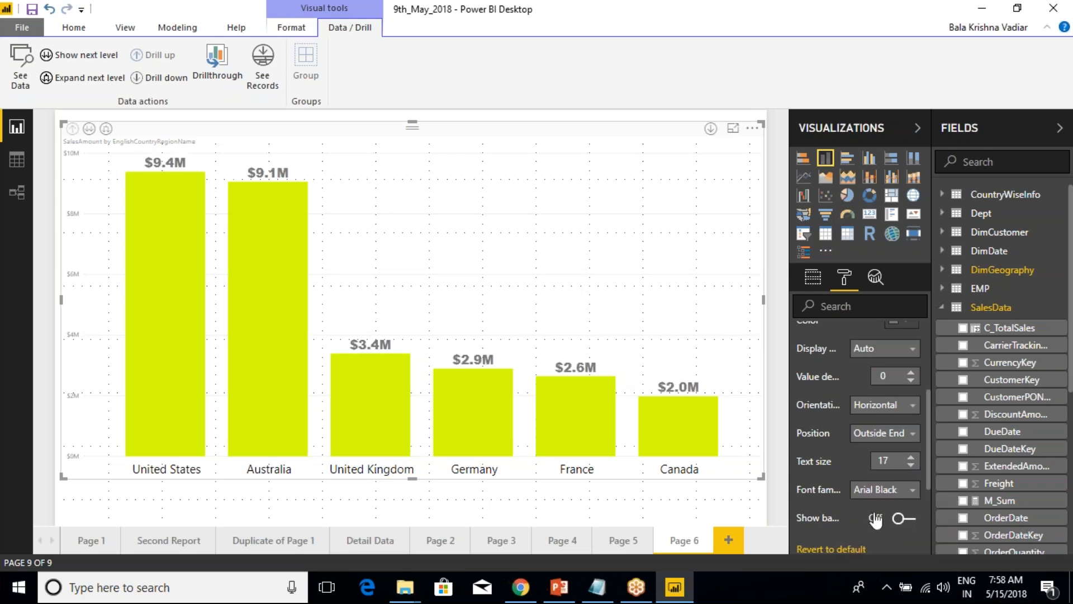
# Set the data labels' display units to None and collapse the data label options.
pyautogui.click(884, 348)
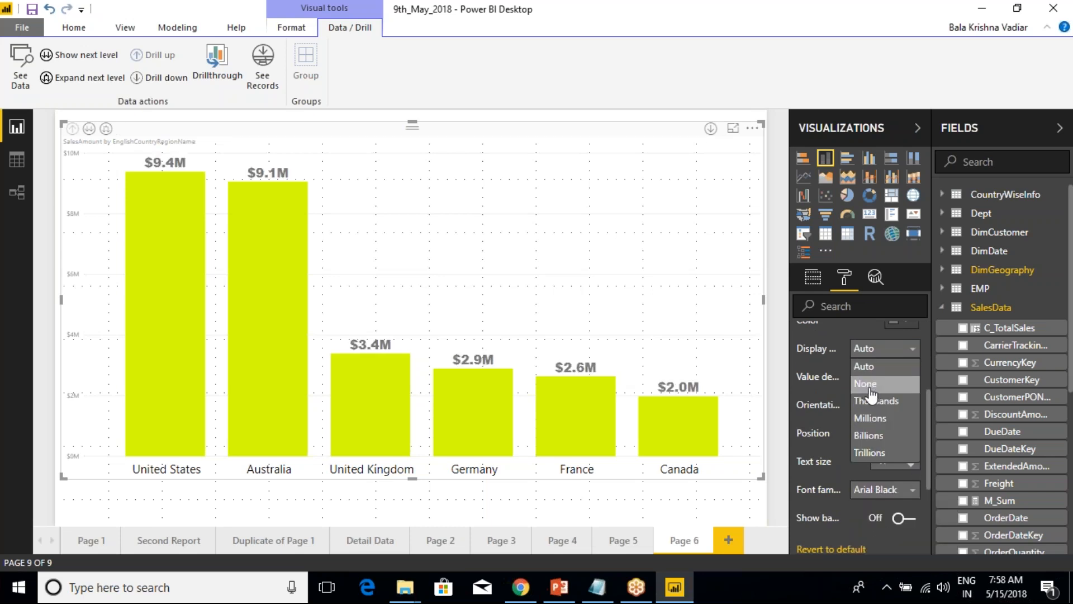
pyautogui.click(872, 382)
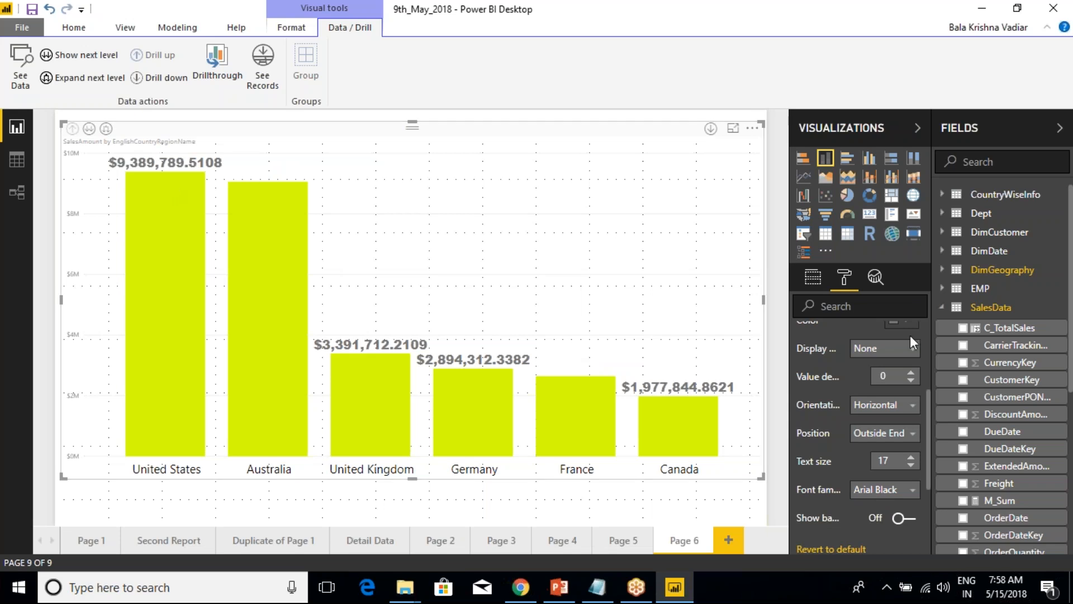
pyautogui.scroll(3, 870, 383)
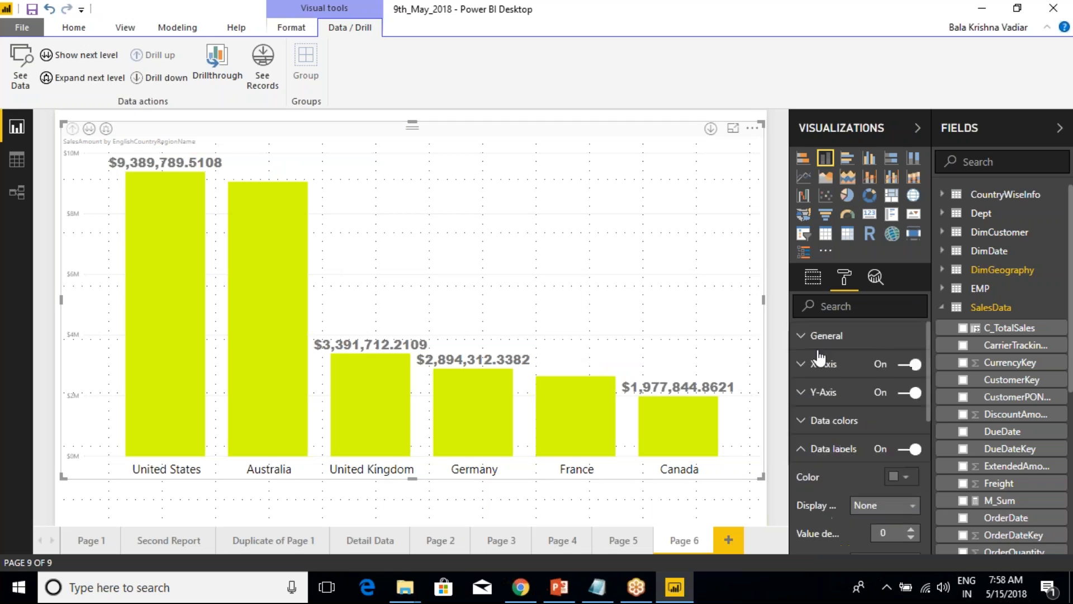
pyautogui.click(801, 450)
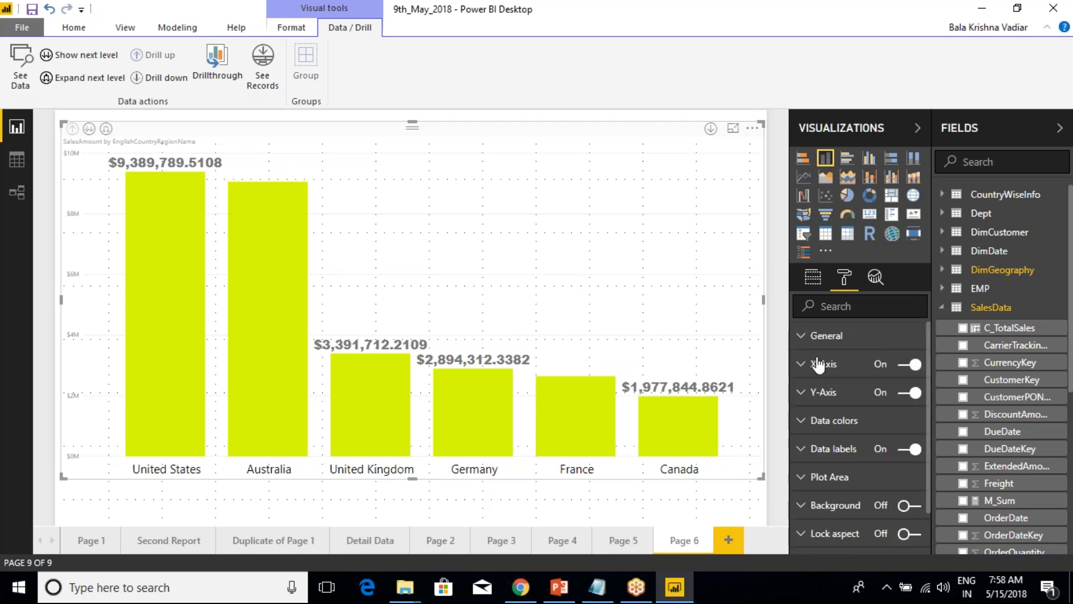
# Replace SalesAmount with OrderQuantity from SalesData as the column chart's value.
pyautogui.click(813, 279)
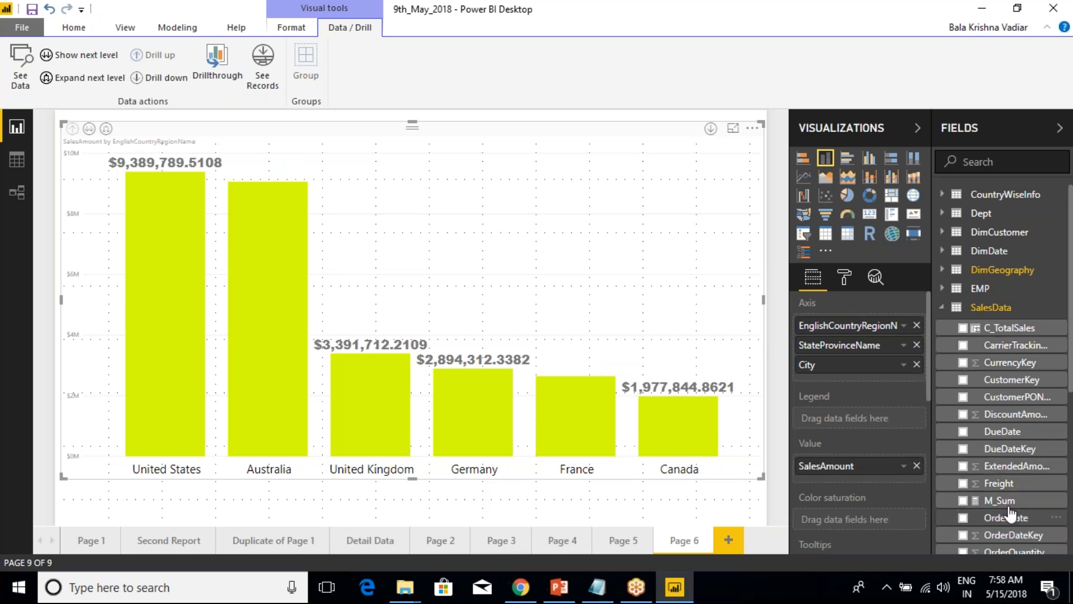
pyautogui.scroll(-3, 1008, 495)
pyautogui.scroll(-3, 1008, 488)
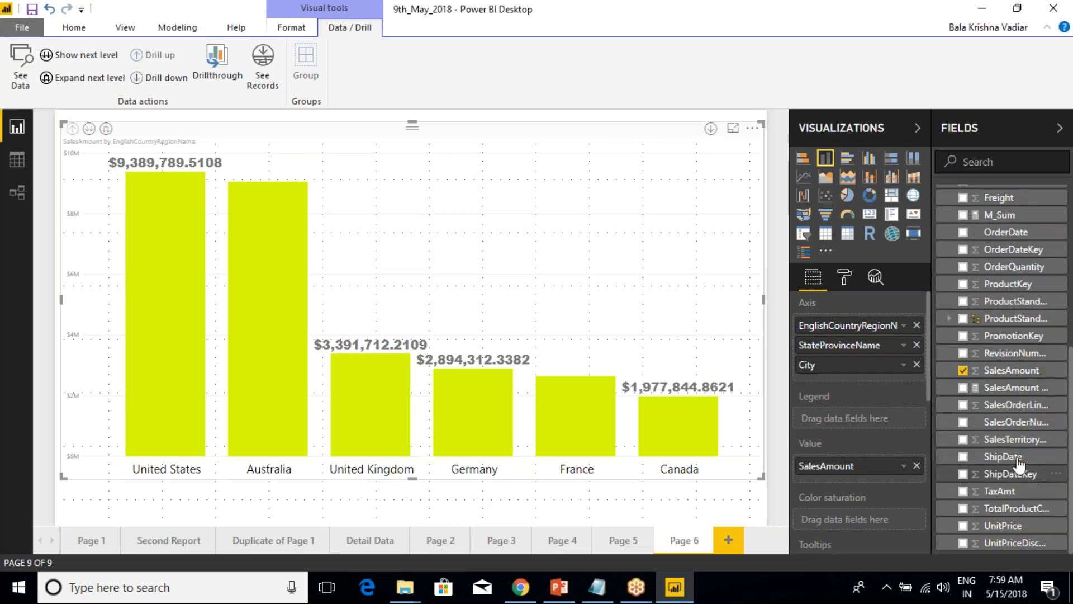
pyautogui.moveTo(1012, 267); pyautogui.dragTo(904, 500)
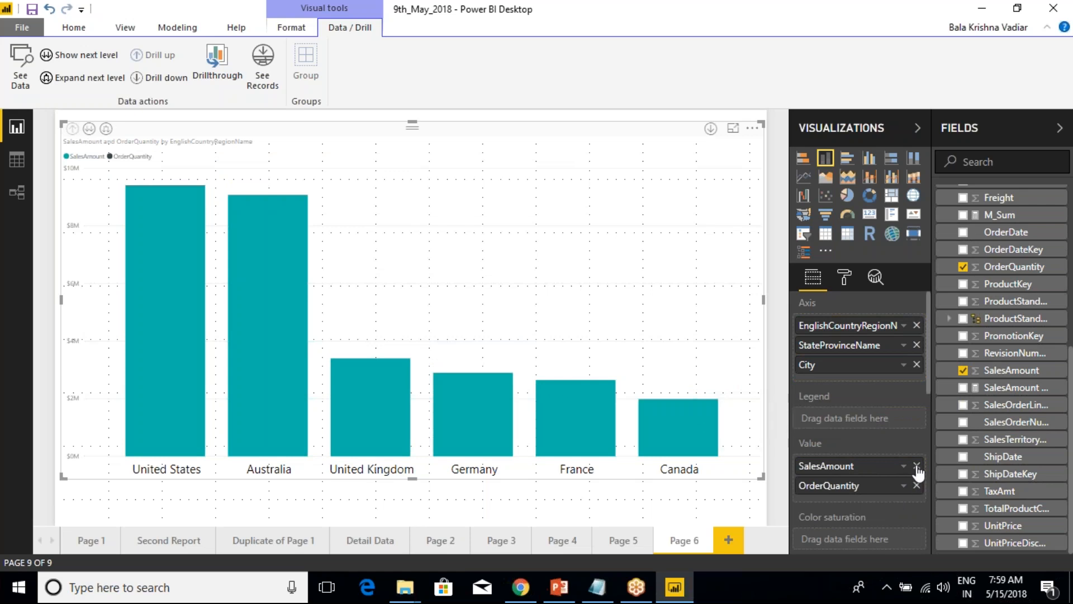
pyautogui.click(917, 468)
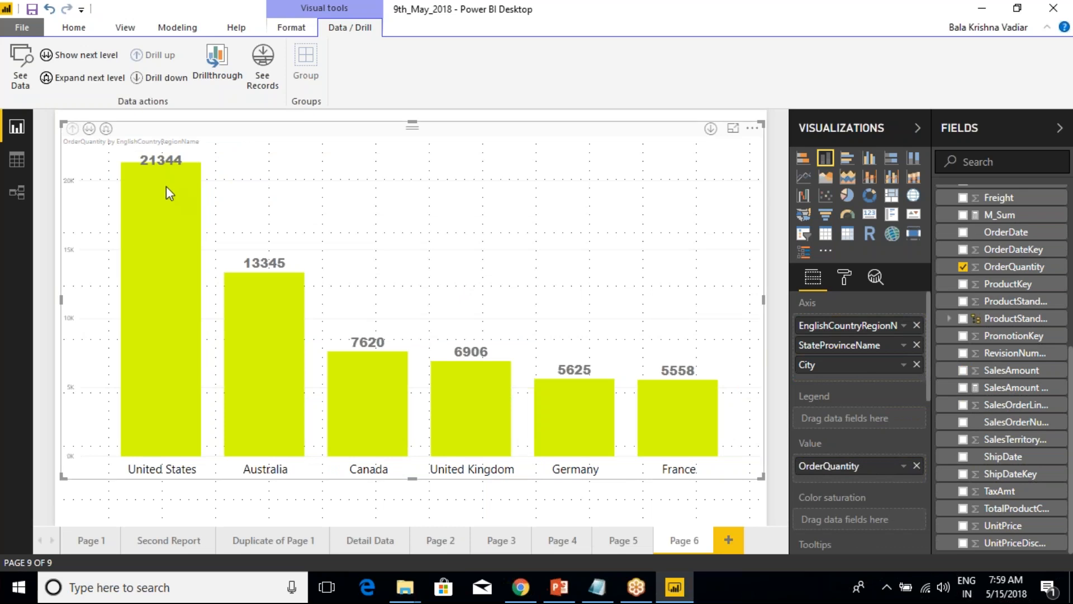
# Remove City and StateProvinceName from the chart's axis, leaving only EnglishCountryRegionName.
pyautogui.moveTo(166, 188)
pyautogui.click(917, 365)
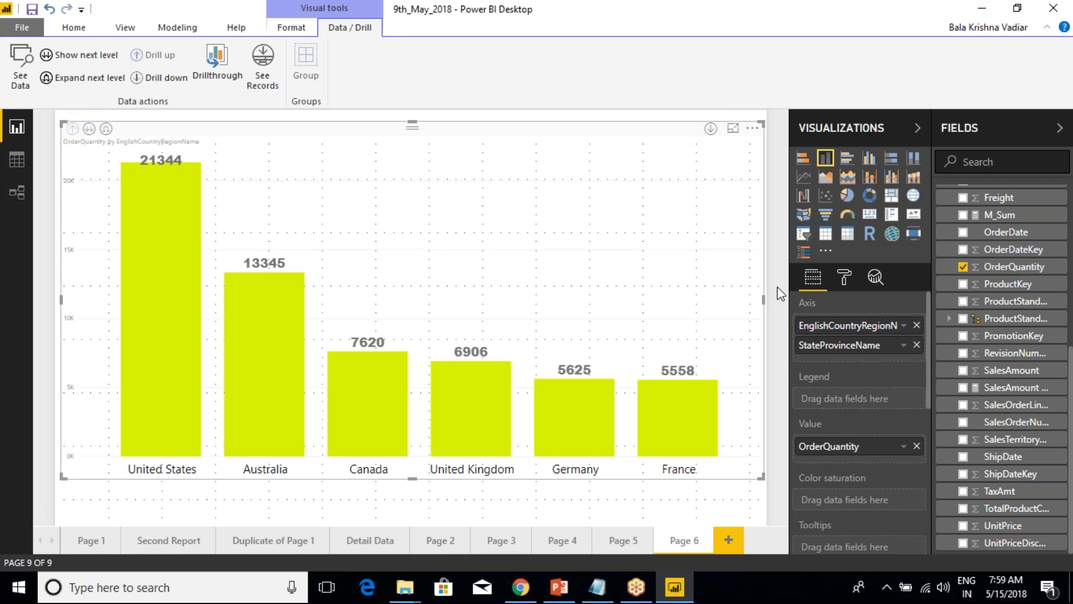
pyautogui.click(917, 346)
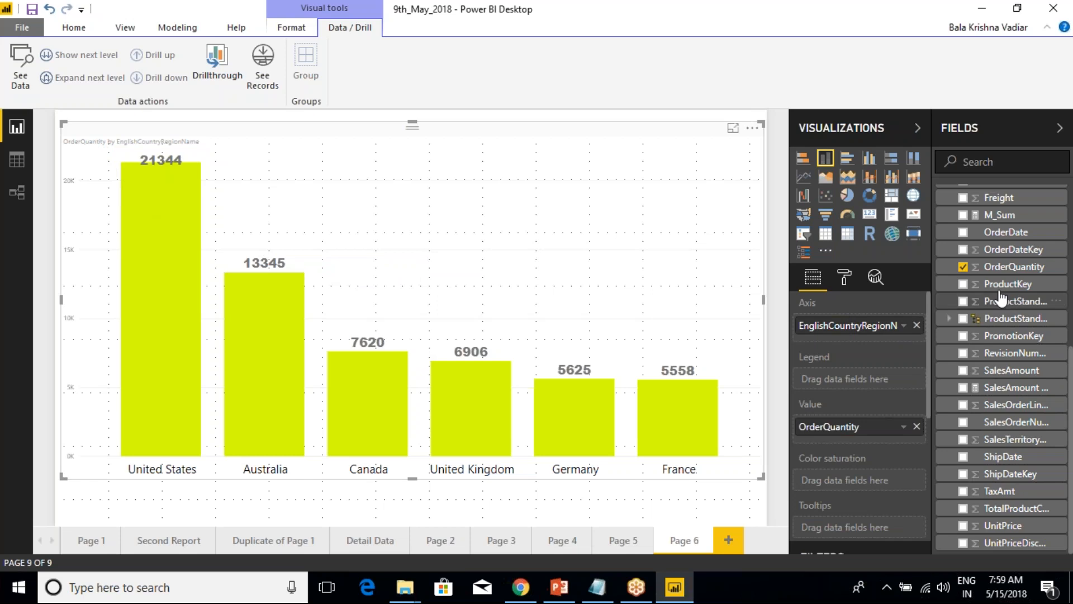
# Try CalendarYear from DimDate as the axis level under EnglishCountryRegionName, and remove it again.
pyautogui.scroll(5, 944, 318)
pyautogui.click(943, 310)
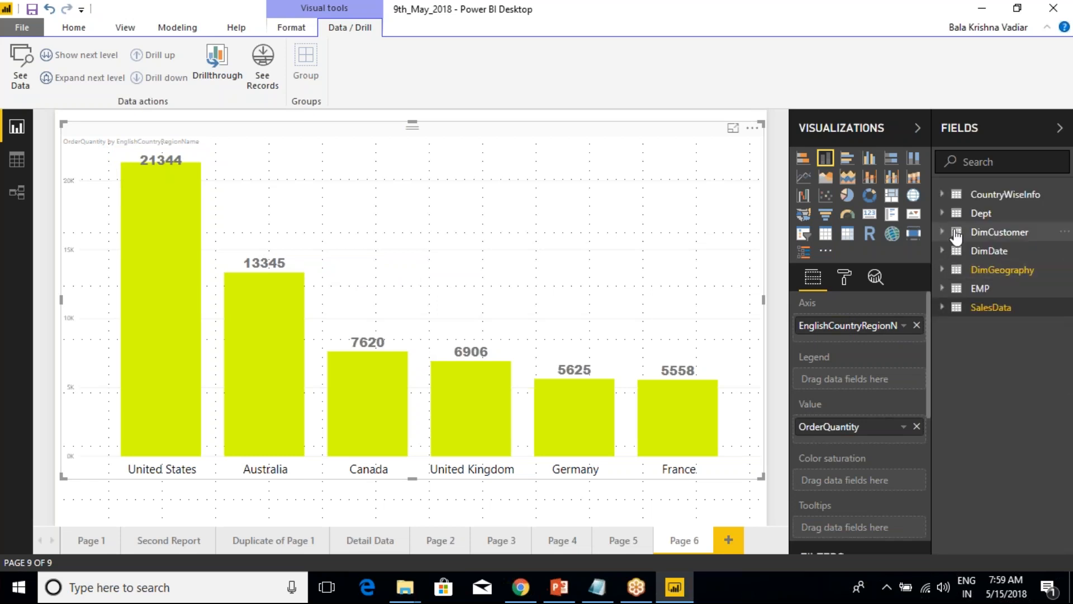
pyautogui.click(950, 251)
pyautogui.moveTo(1006, 306); pyautogui.dragTo(855, 342)
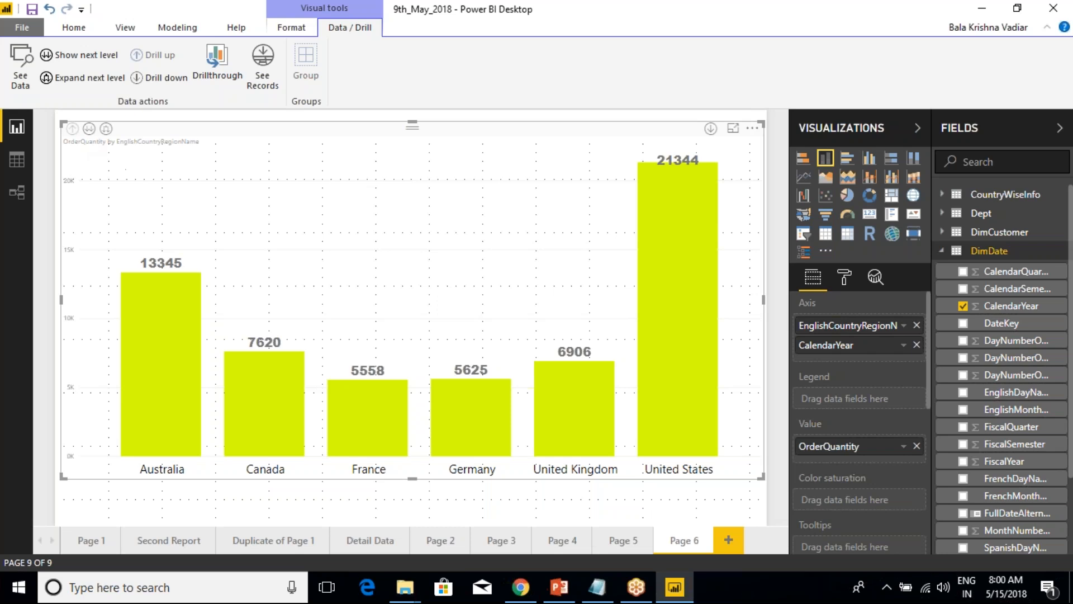
pyautogui.click(917, 345)
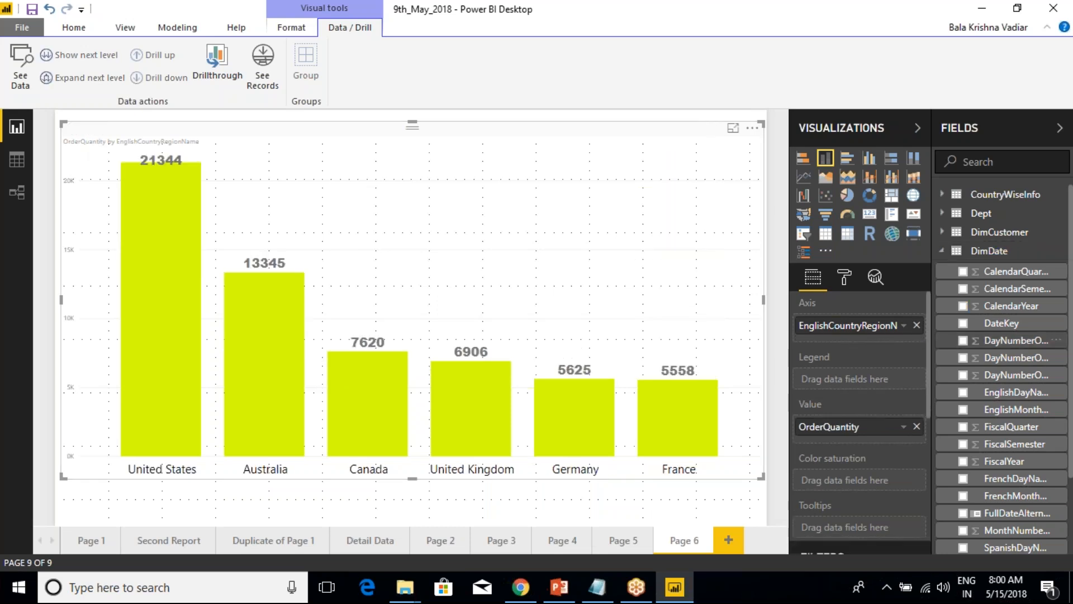
# Add StateProvinceName and City from DimGeography back to the axis under EnglishCountryRegionName.
pyautogui.click(990, 250)
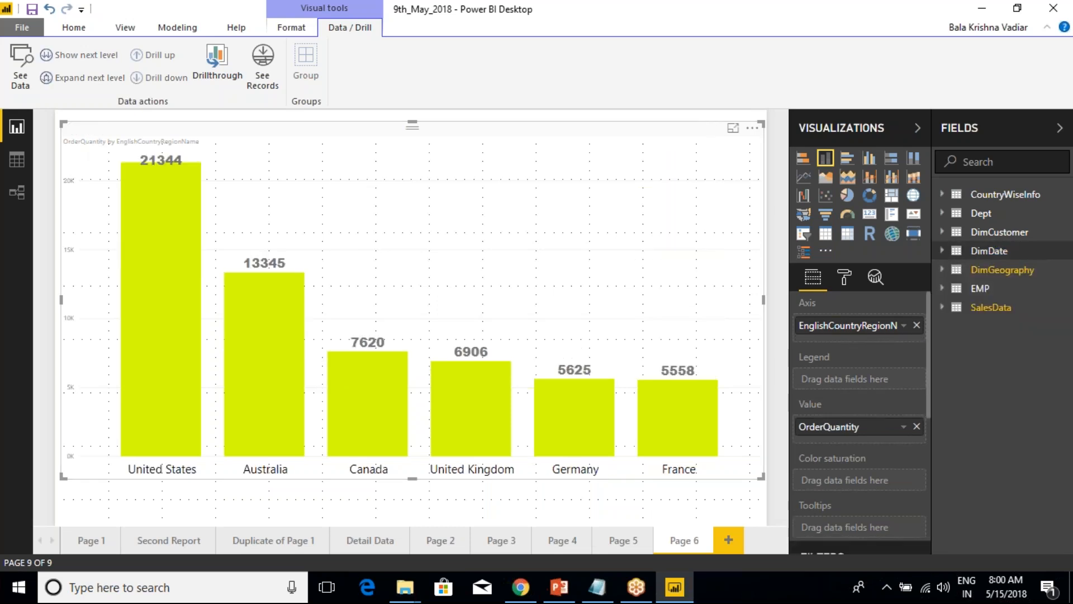
pyautogui.click(943, 307)
pyautogui.click(943, 307)
pyautogui.click(943, 270)
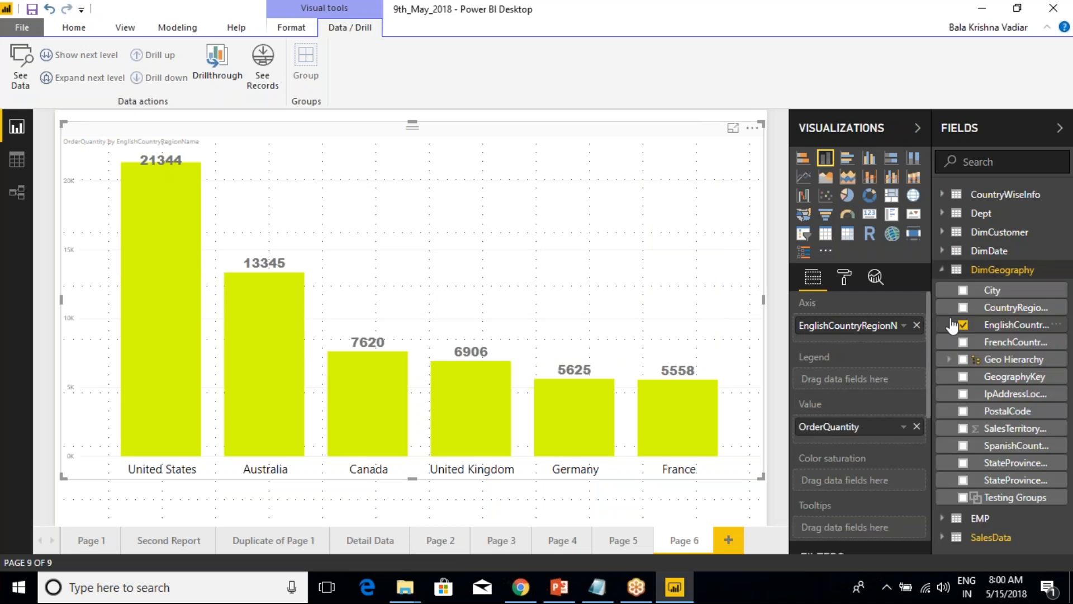
pyautogui.moveTo(956, 479); pyautogui.dragTo(857, 345)
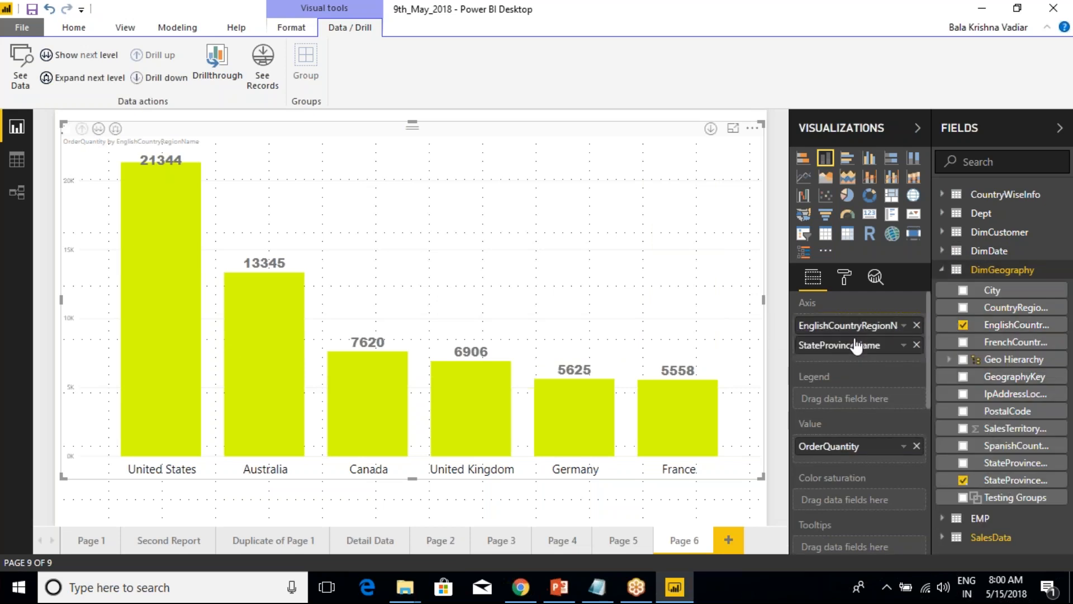
pyautogui.moveTo(993, 290); pyautogui.dragTo(876, 378)
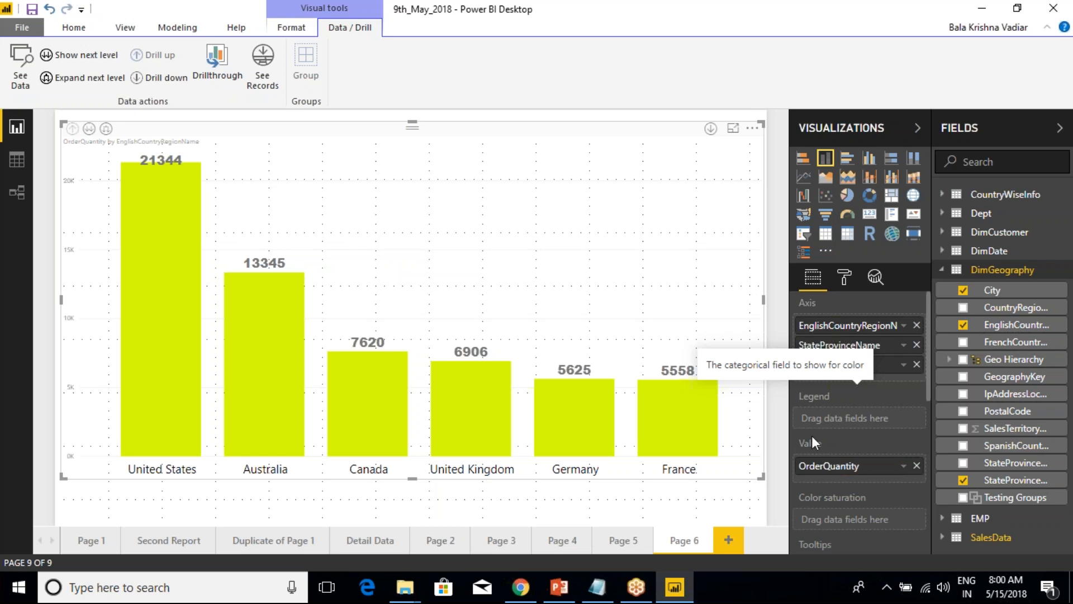
# Narrow the OrderQuantity column chart from its left side and switch it to the StateProvinceName level.
pyautogui.moveTo(257, 312)
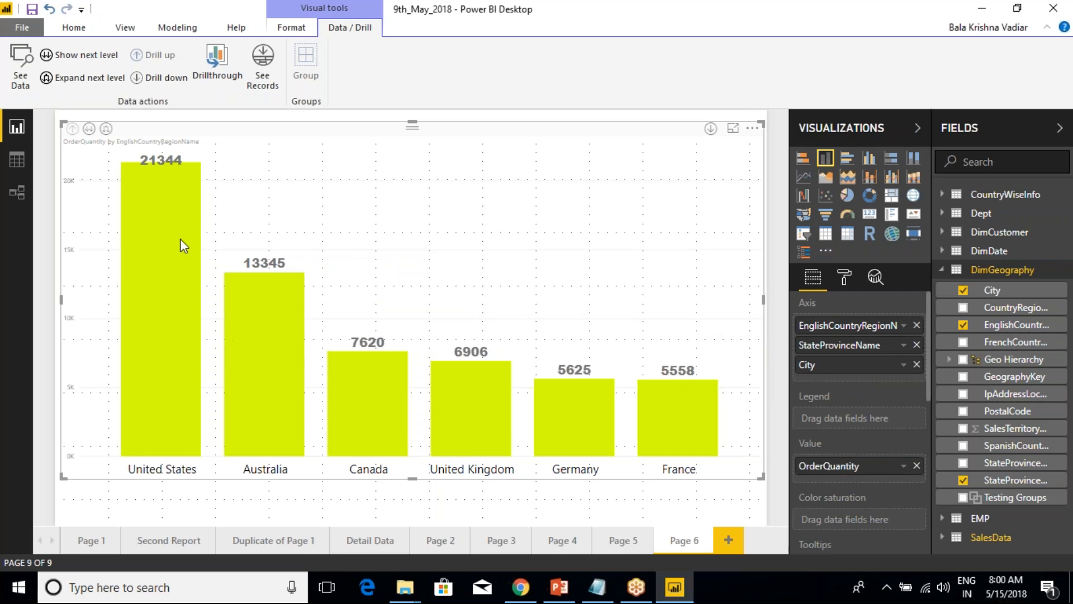
pyautogui.moveTo(62, 298); pyautogui.dragTo(213, 298)
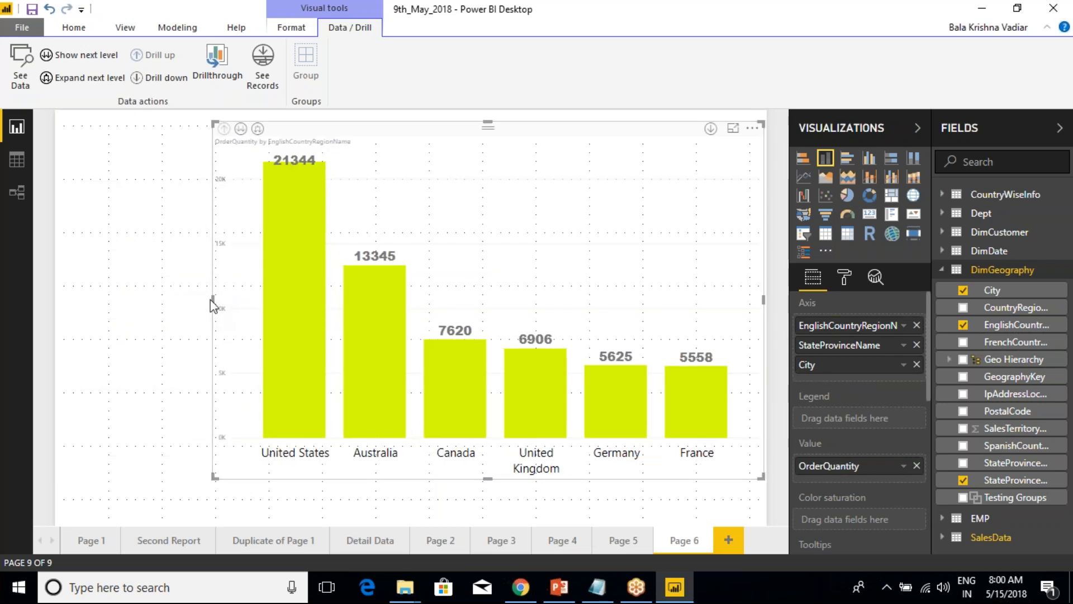
pyautogui.moveTo(212, 300); pyautogui.dragTo(122, 304)
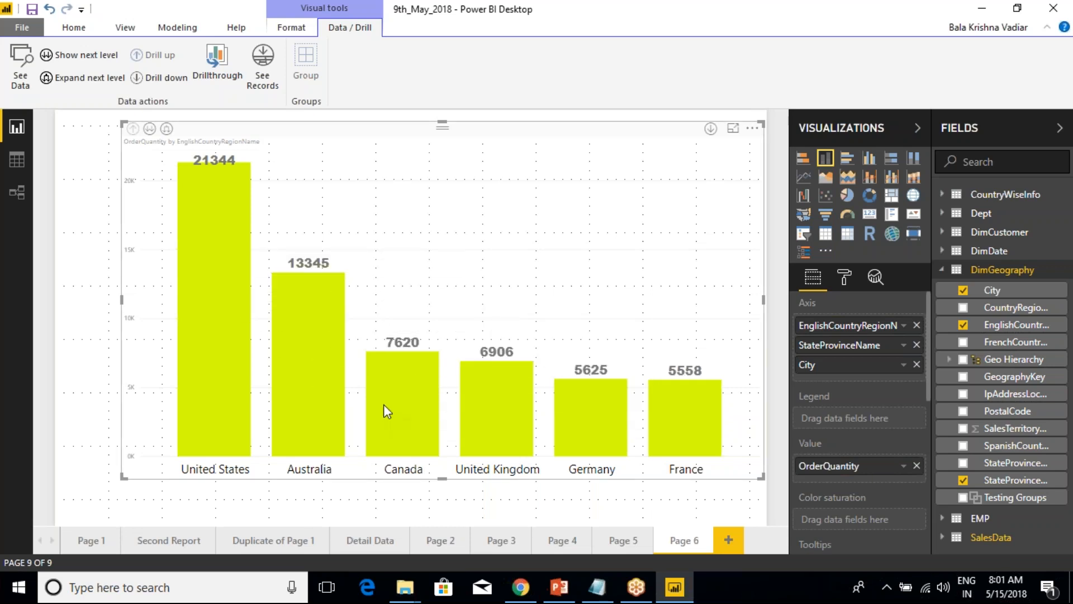
pyautogui.click(149, 129)
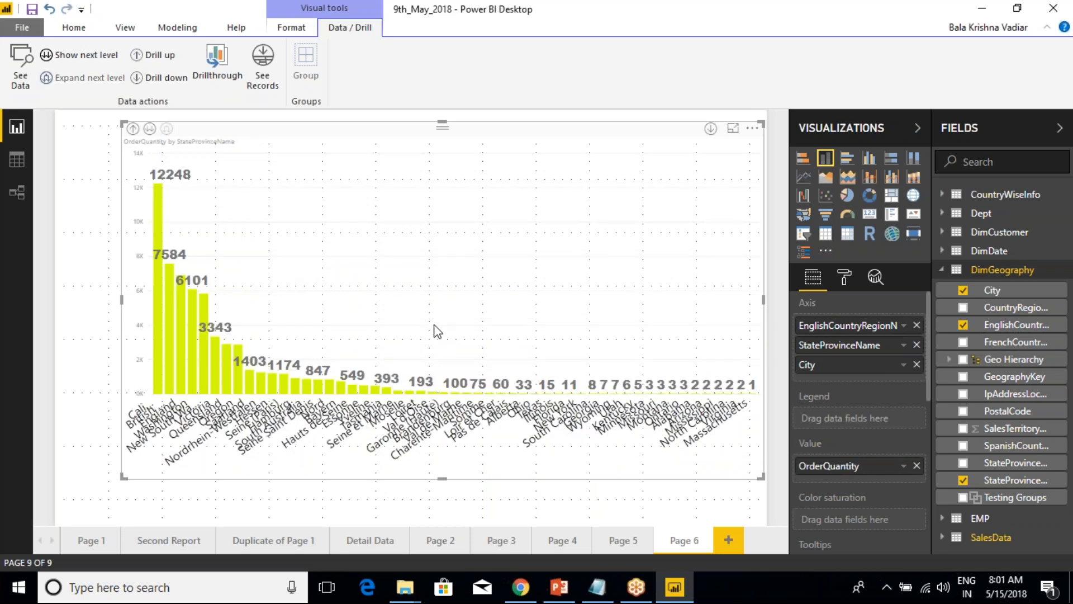
# Make more canvas room by hiding the side panes and narrow the chart further to free a strip along the page's left edge.
pyautogui.click(1060, 128)
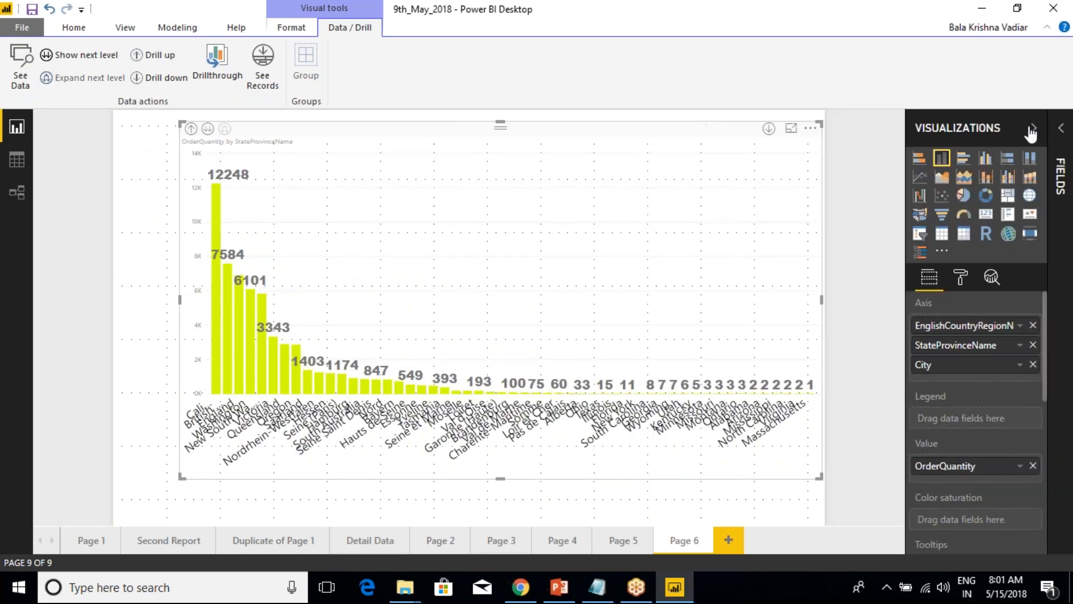
pyautogui.click(1034, 129)
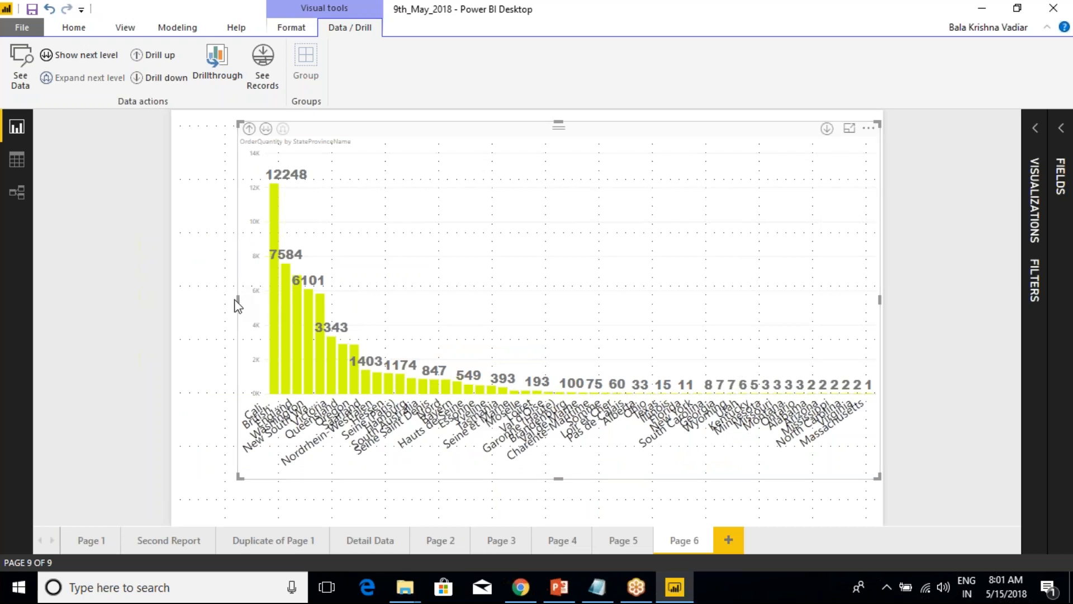
pyautogui.moveTo(236, 305); pyautogui.dragTo(299, 292)
pyautogui.click(228, 244)
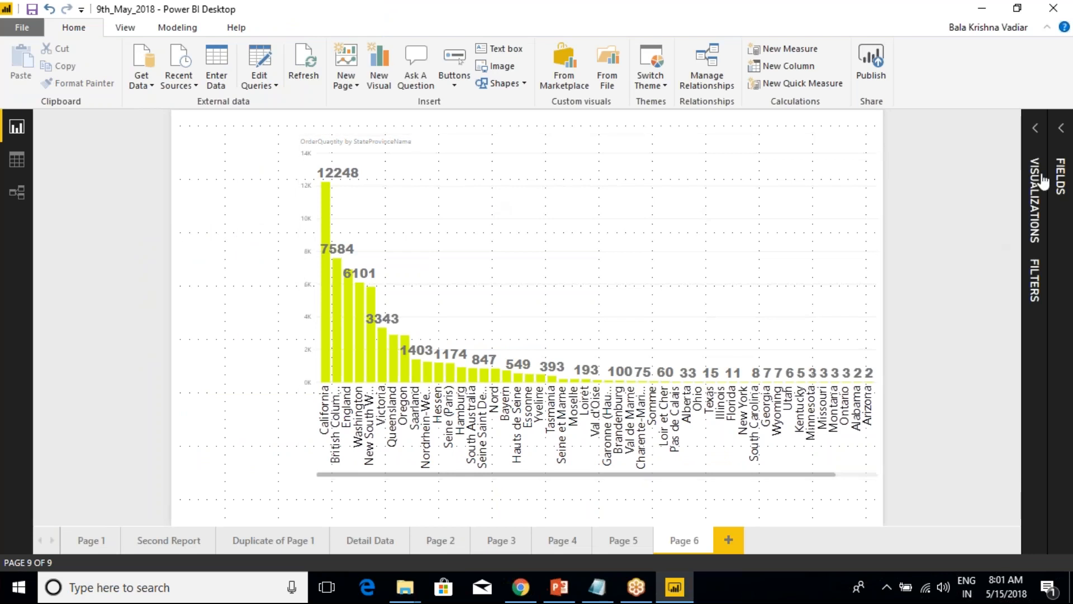
# Add a slicer in the free strip beside the chart, based on EnglishCountryRegionName from DimGeography.
pyautogui.click(1035, 130)
pyautogui.click(921, 236)
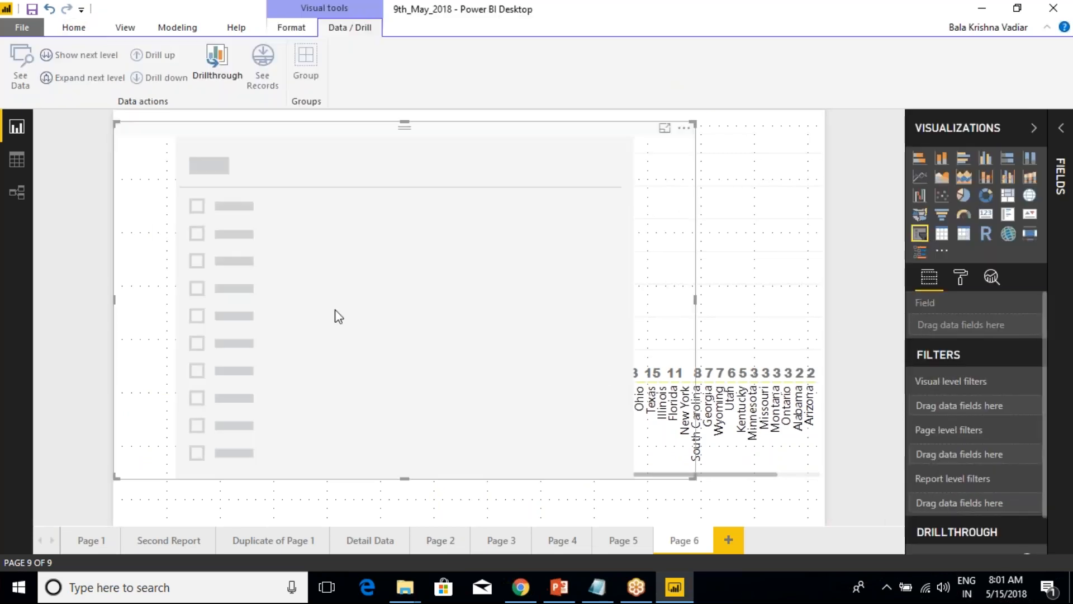
pyautogui.moveTo(696, 236); pyautogui.dragTo(231, 236)
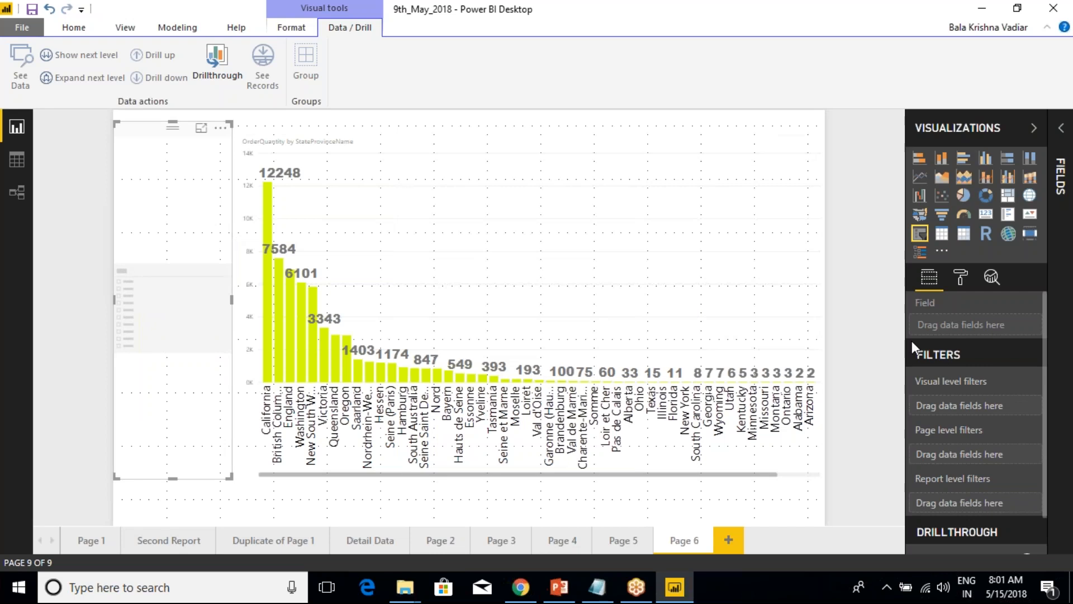
pyautogui.click(1054, 186)
pyautogui.click(984, 270)
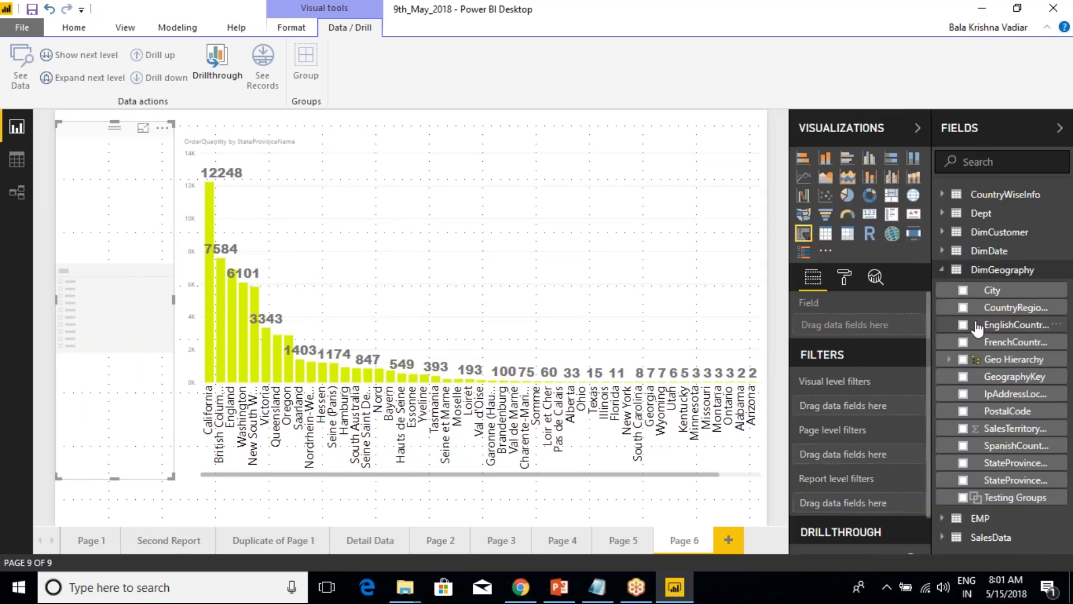
pyautogui.click(962, 324)
# Filter the page to Germany with the country slicer and shrink the slicer to fit above an empty area.
pyautogui.click(62, 187)
pyautogui.moveTo(129, 300); pyautogui.dragTo(148, 287)
pyautogui.moveTo(102, 473); pyautogui.dragTo(102, 270)
# Set the text size of the country slicer's items to 17.
pyautogui.click(844, 277)
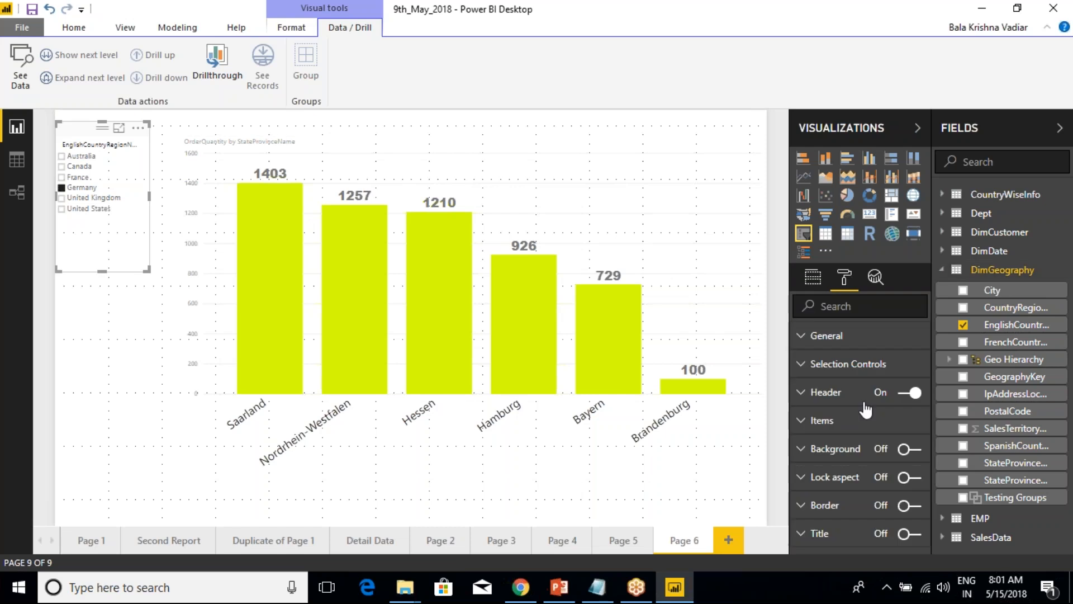
pyautogui.click(811, 423)
pyautogui.click(912, 529)
pyautogui.click(912, 529)
pyautogui.click(911, 528)
pyautogui.click(911, 529)
pyautogui.click(911, 528)
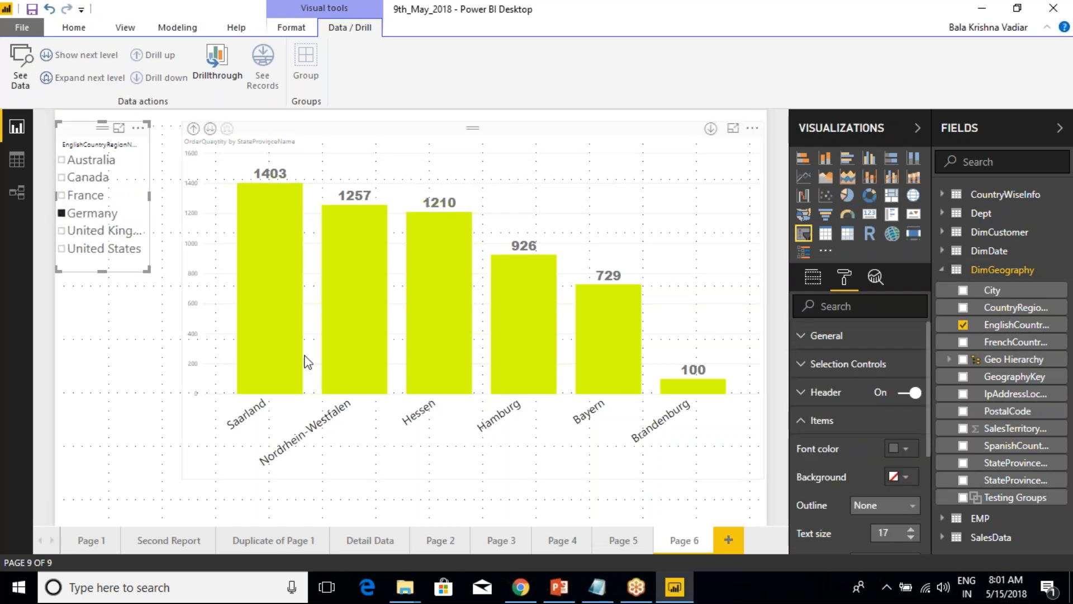
pyautogui.click(137, 377)
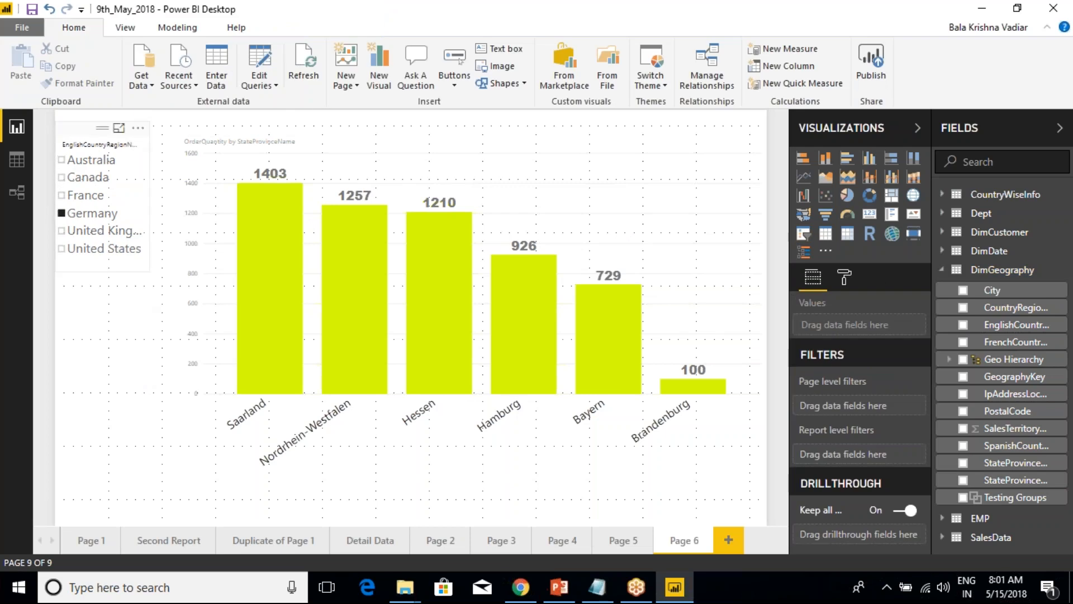
# Switch the Germany-filtered column chart to the next hierarchy level, City.
pyautogui.click(134, 146)
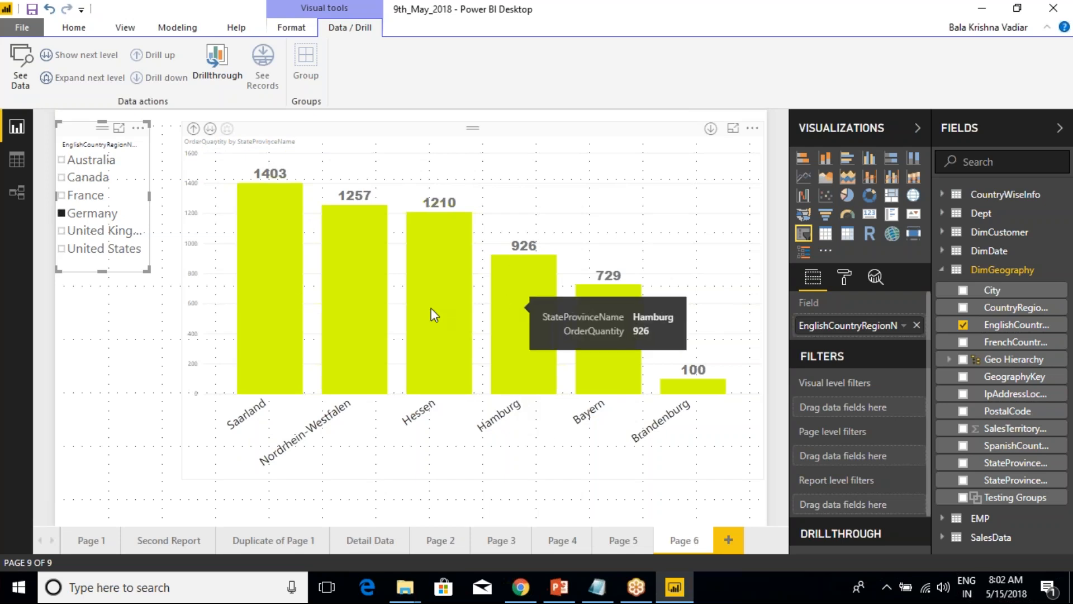
pyautogui.click(210, 129)
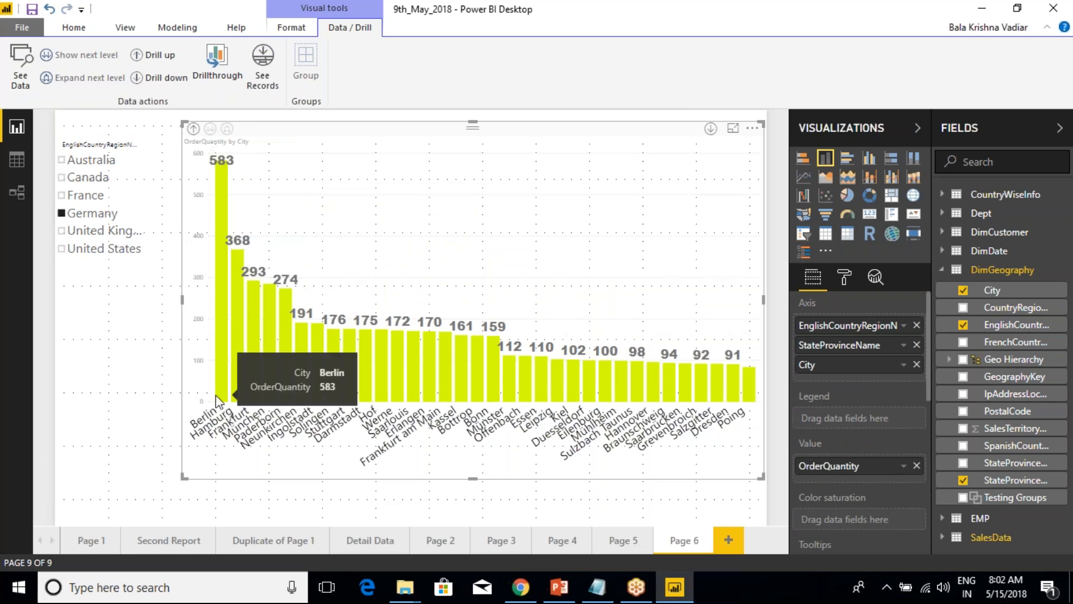
# Add a second slicer based on StateProvinceName from DimGeography and filter the page to Hamburg.
pyautogui.click(99, 340)
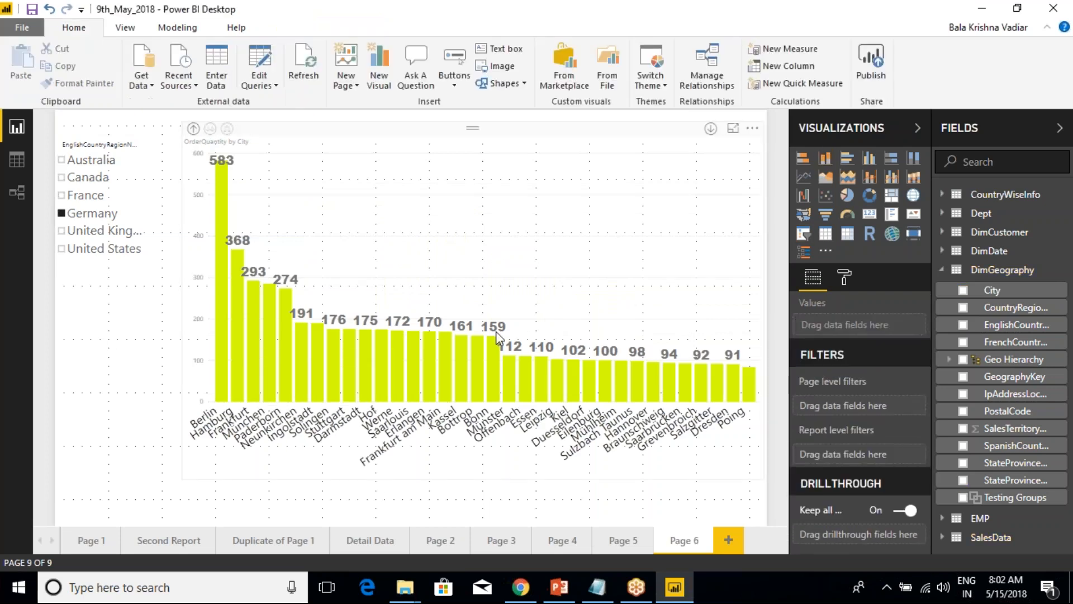
pyautogui.click(803, 236)
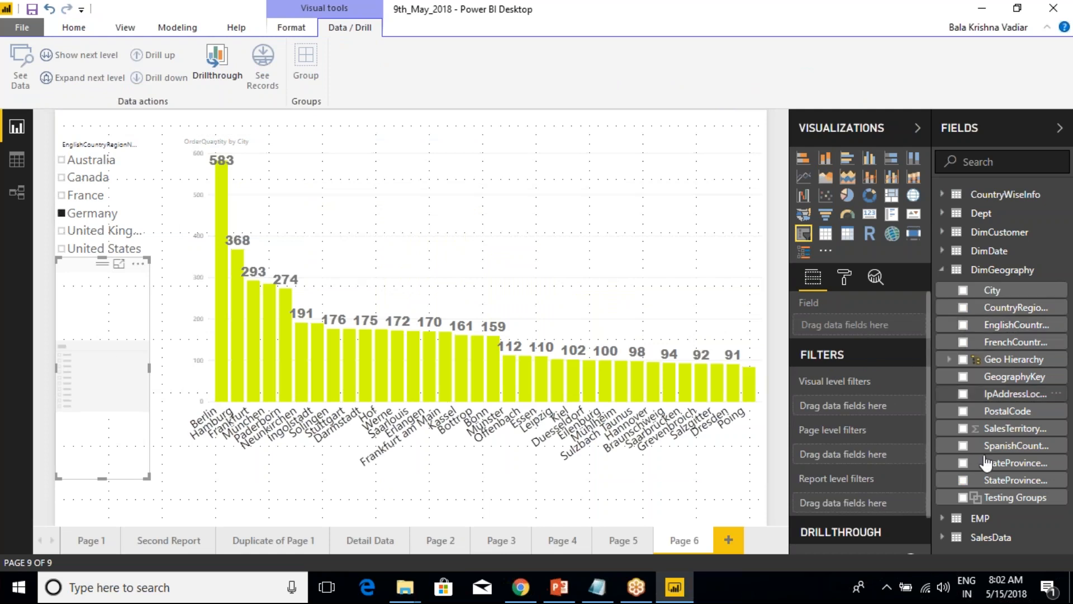
pyautogui.click(963, 480)
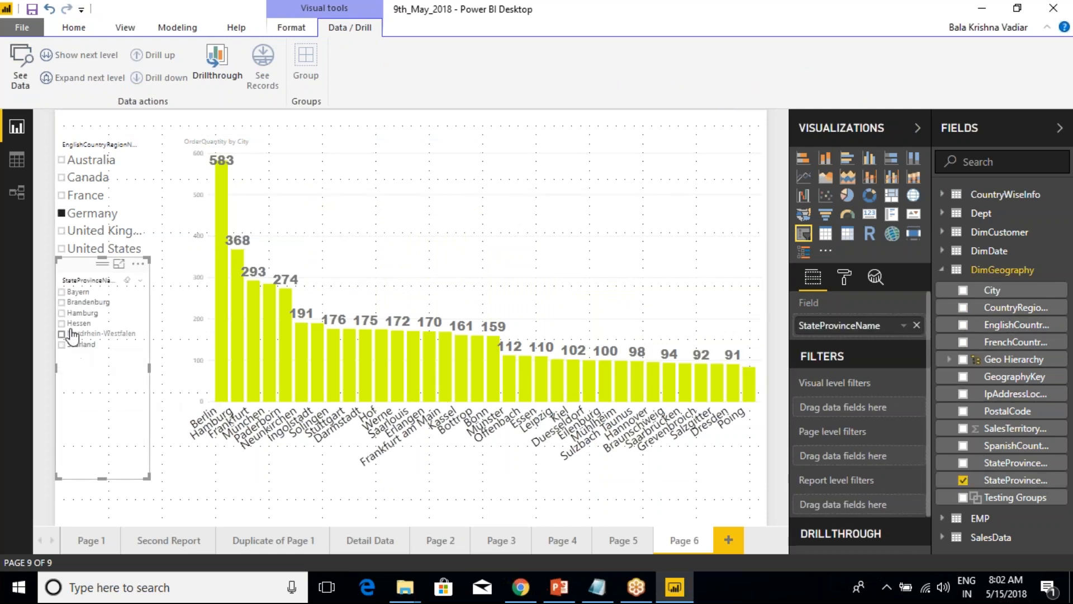
pyautogui.click(64, 313)
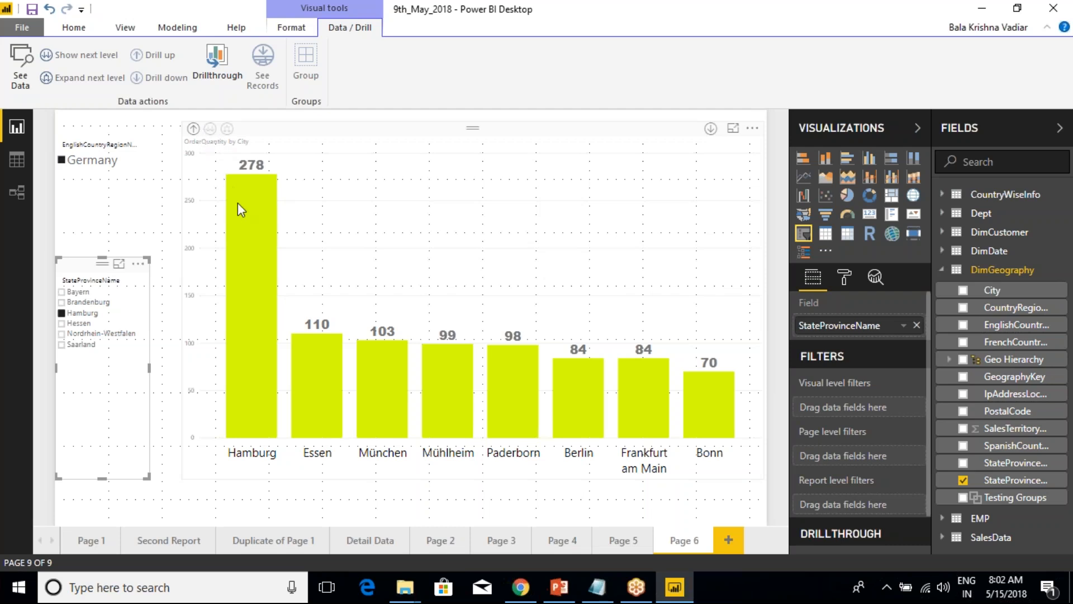
# Drill the chart up to the country level and clear the Hamburg and Germany slicer selections.
pyautogui.moveTo(240, 208)
pyautogui.click(193, 129)
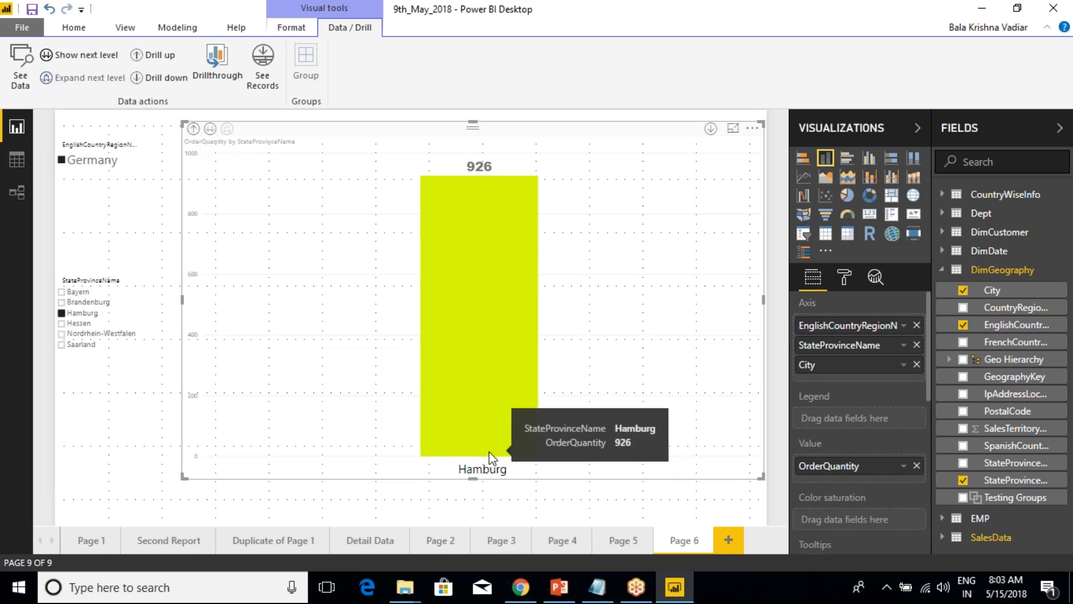
pyautogui.click(193, 129)
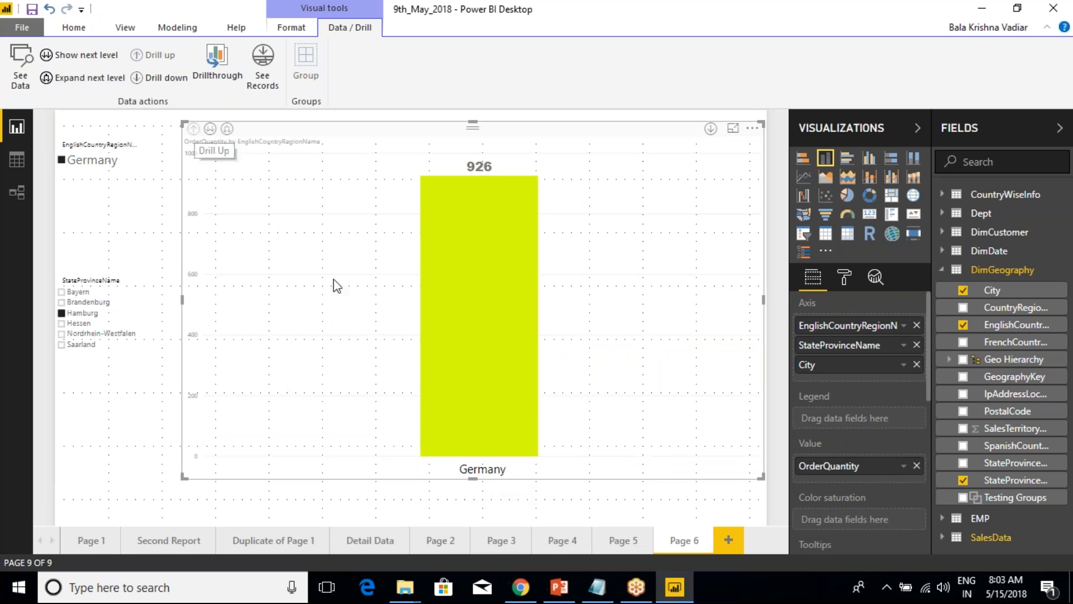
pyautogui.click(65, 313)
pyautogui.click(70, 210)
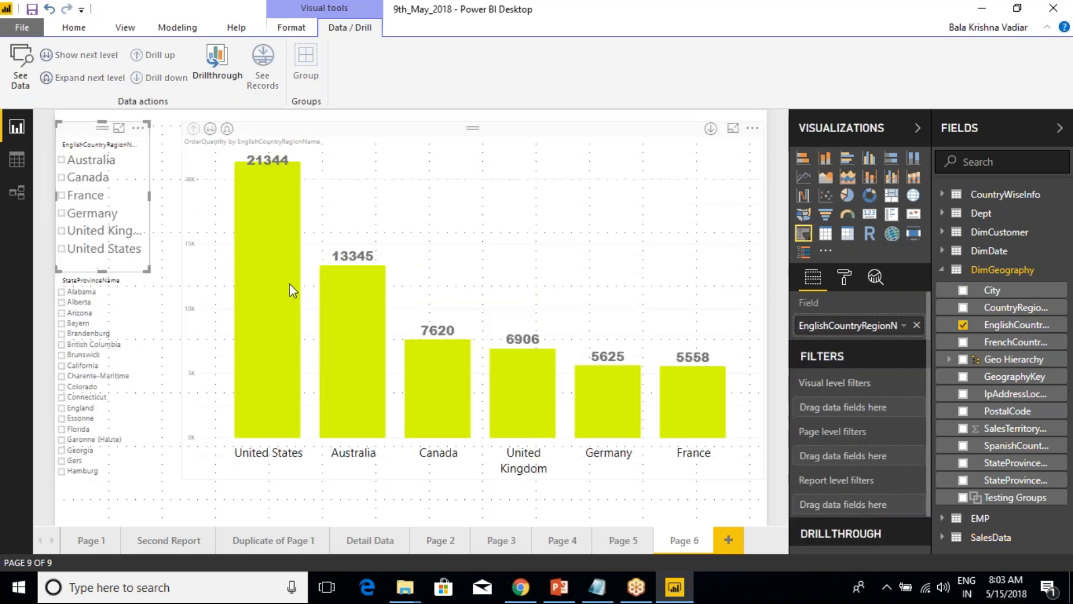
# Filter the page to Australia and show the chart's next hierarchy level, StateProvinceName.
pyautogui.moveTo(335, 314)
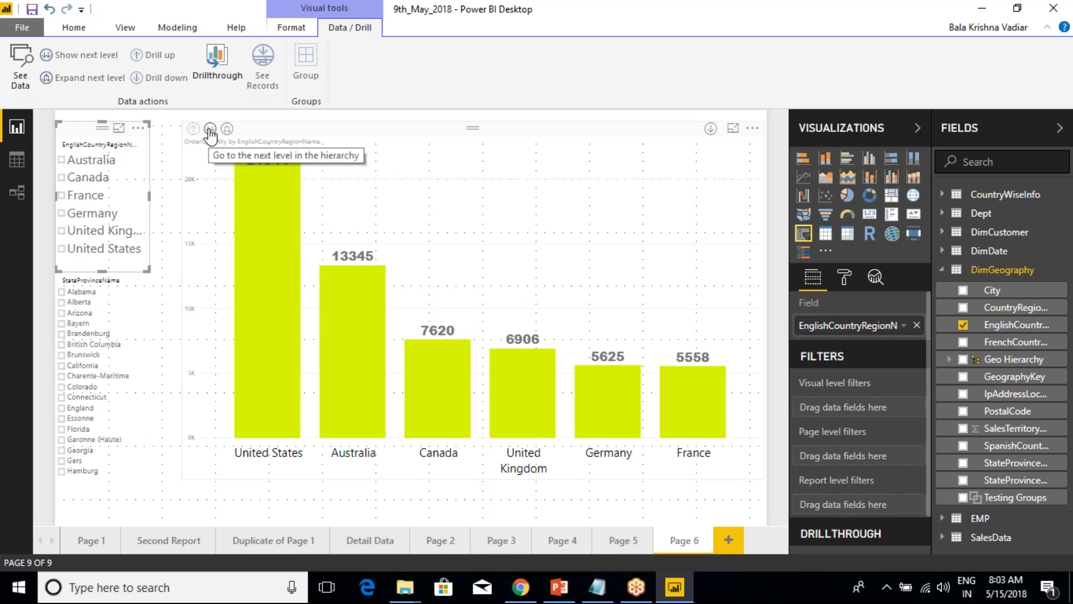
pyautogui.click(75, 162)
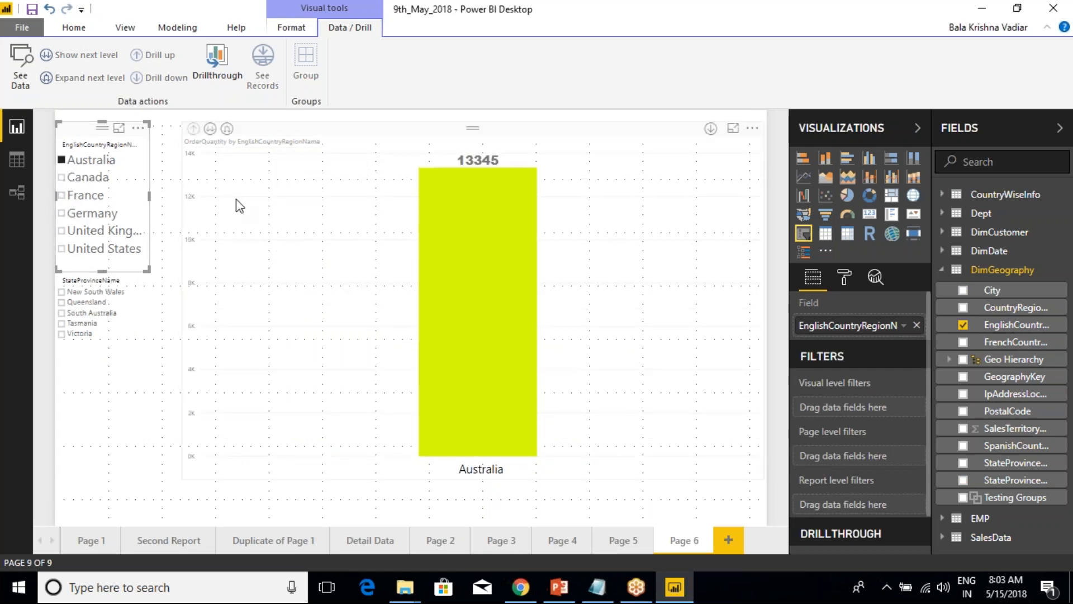
pyautogui.click(210, 129)
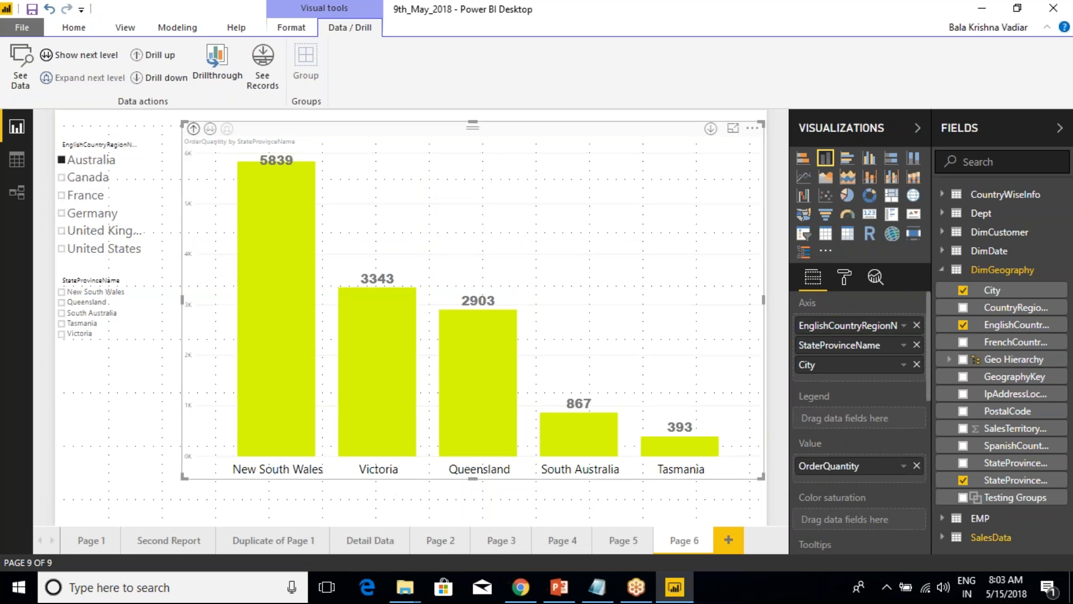
# Drill the chart up to the country level and expand it down one level so each column combines country and state.
pyautogui.click(193, 128)
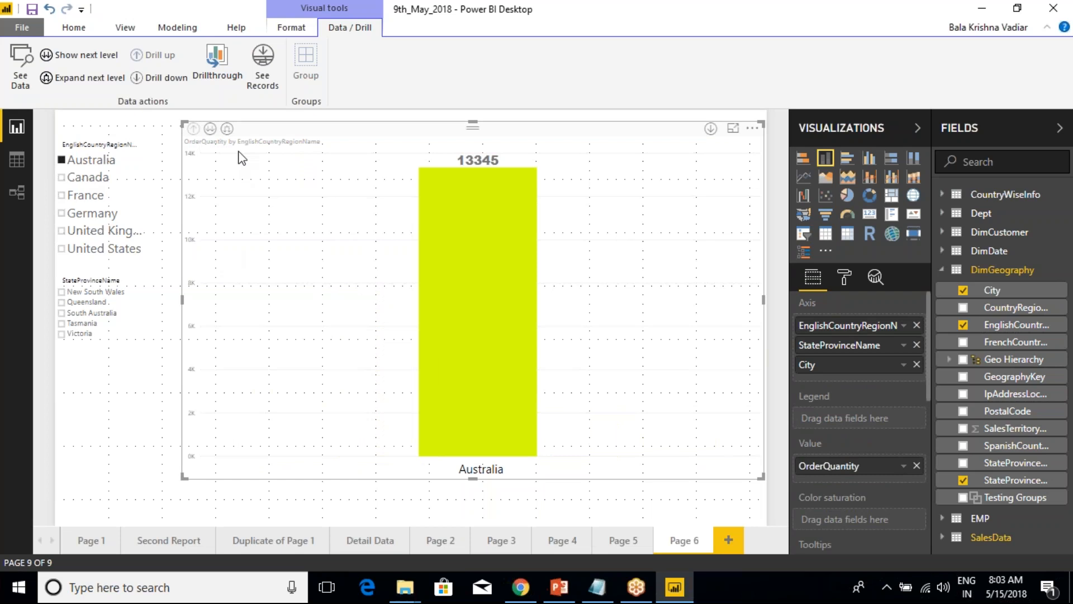
pyautogui.click(227, 129)
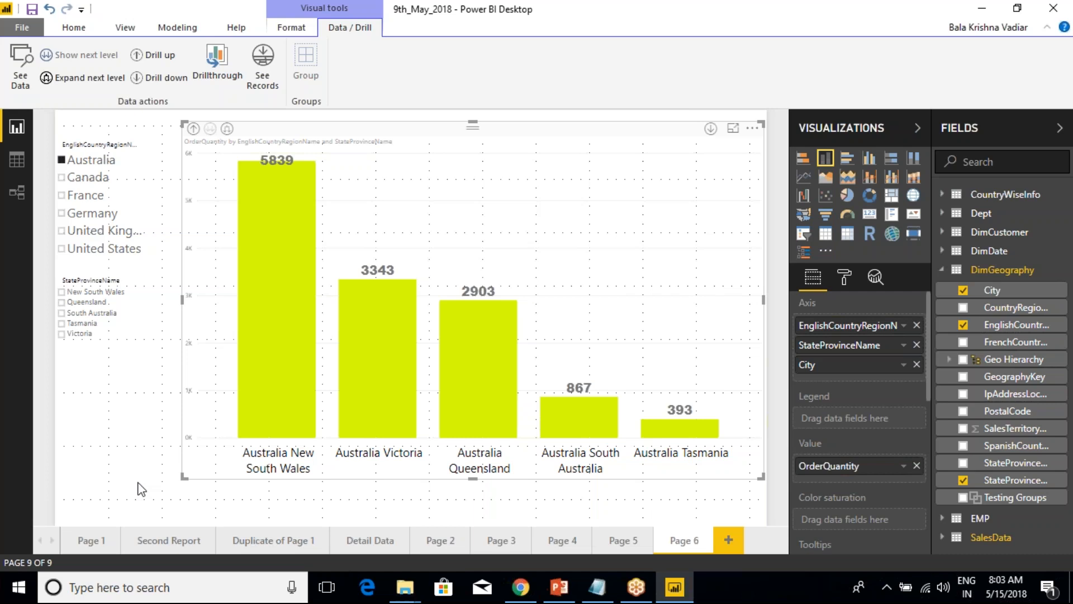
pyautogui.moveTo(210, 431)
pyautogui.mouseDown()
pyautogui.moveTo(260, 481)
pyautogui.moveTo(317, 495)
pyautogui.mouseUp()
pyautogui.moveTo(323, 438); pyautogui.dragTo(427, 484)
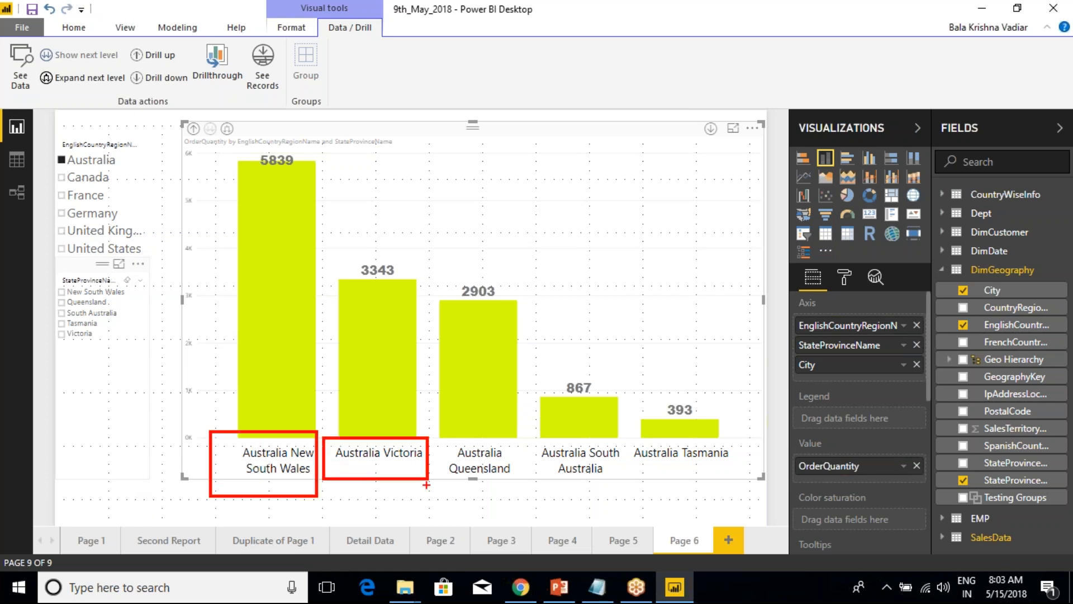
pyautogui.moveTo(440, 436); pyautogui.dragTo(499, 494)
pyautogui.press('Escape')
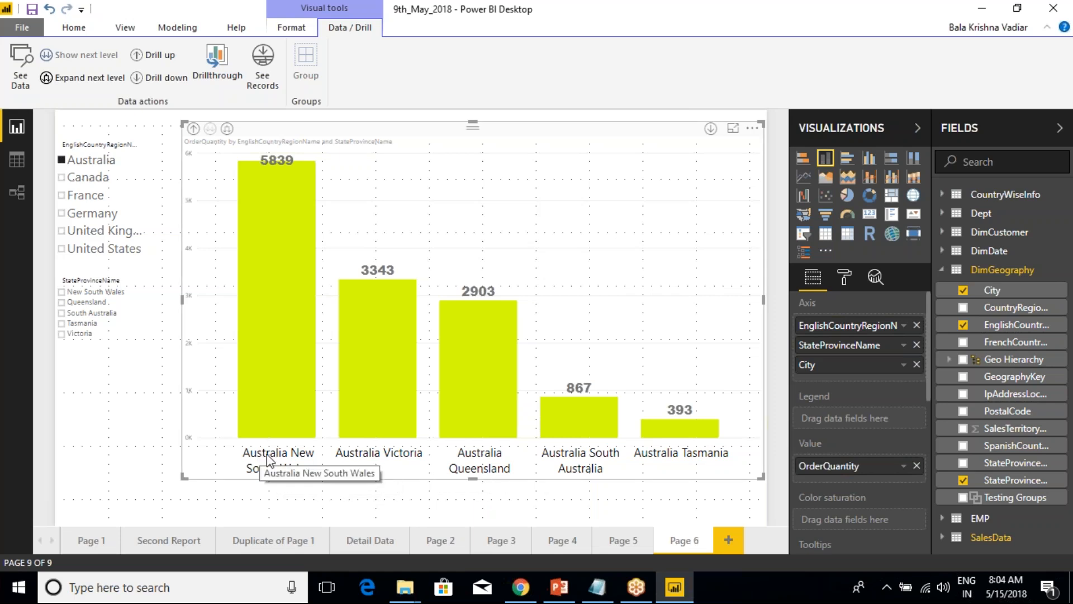
# Compare the drill modes again: drill up, show only the state level, drill up once more and expand all down one level.
pyautogui.click(193, 128)
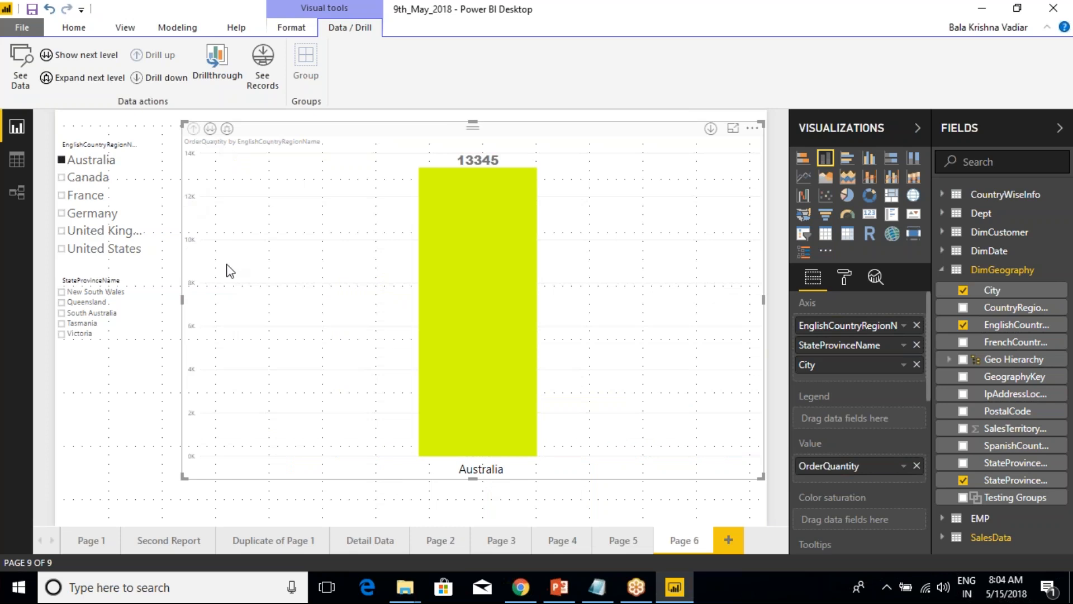
pyautogui.click(211, 129)
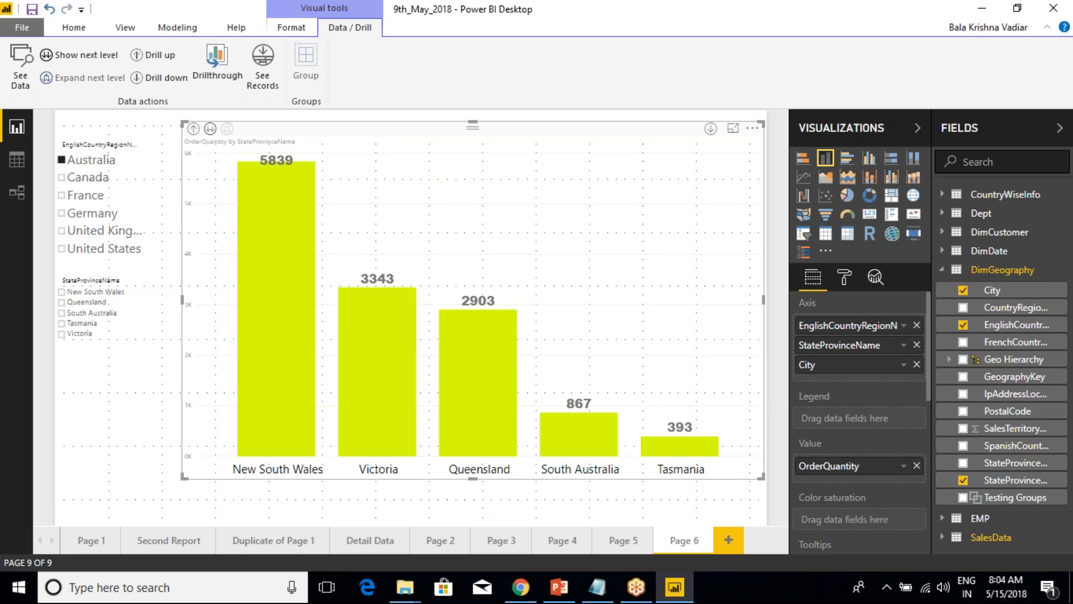
pyautogui.click(194, 130)
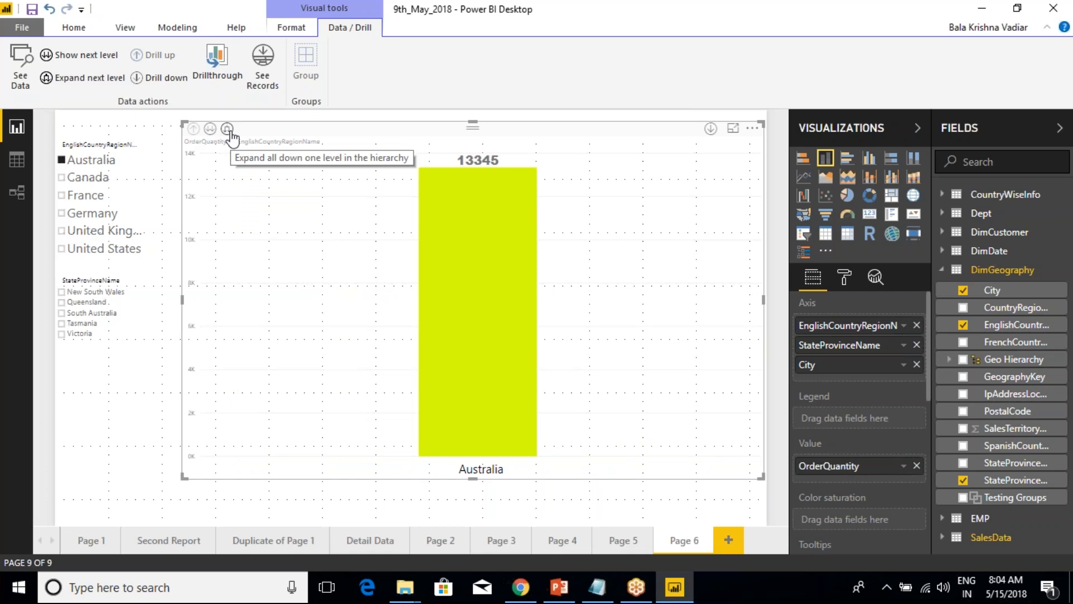
pyautogui.click(227, 129)
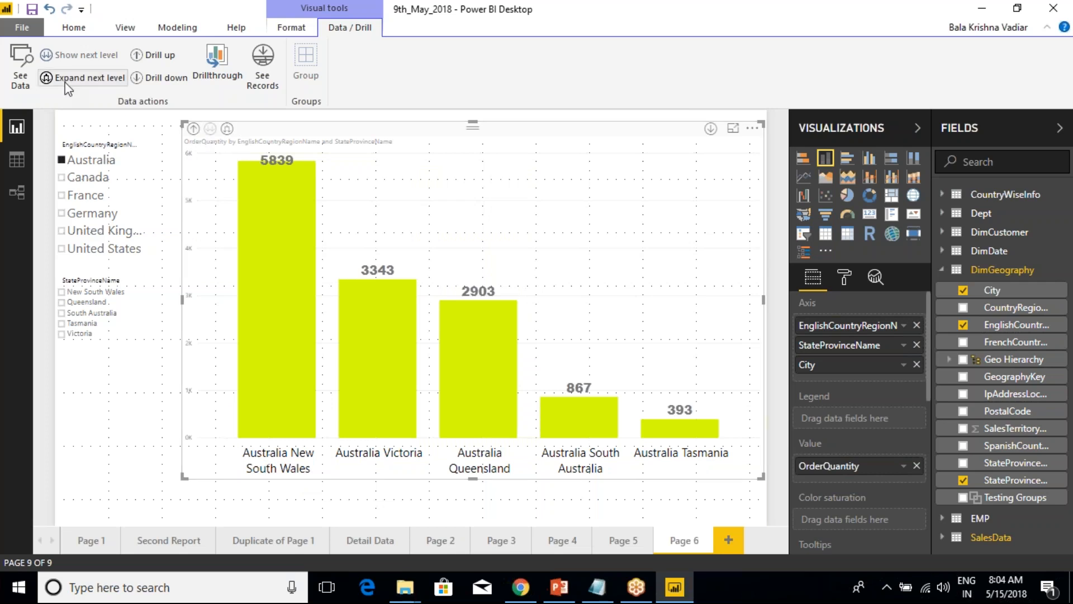
# Filter the page to Queensland and expand the chart down to the City level.
pyautogui.click(72, 302)
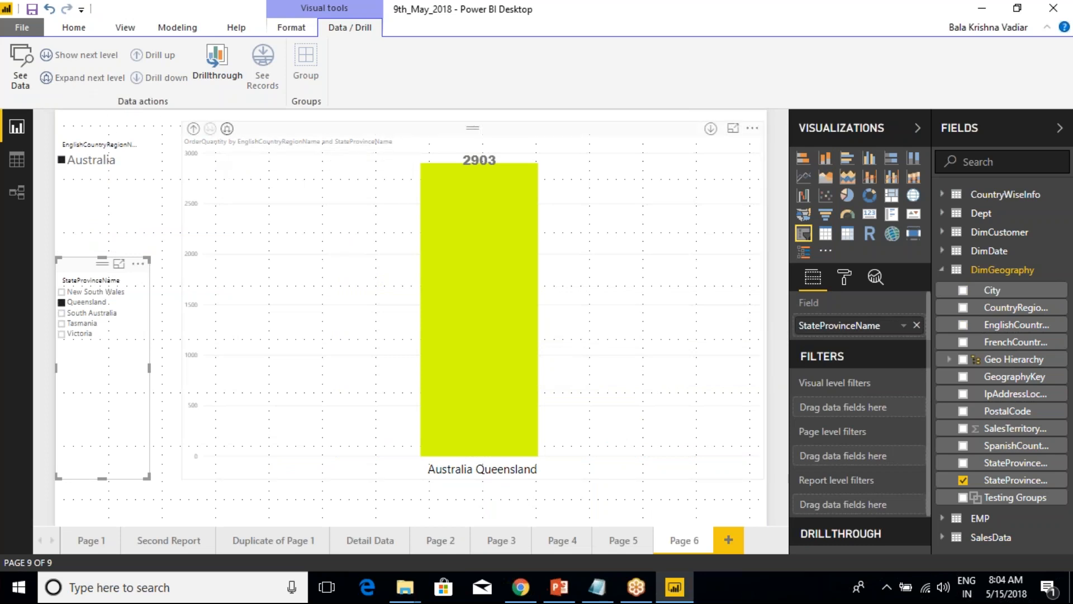
pyautogui.click(227, 129)
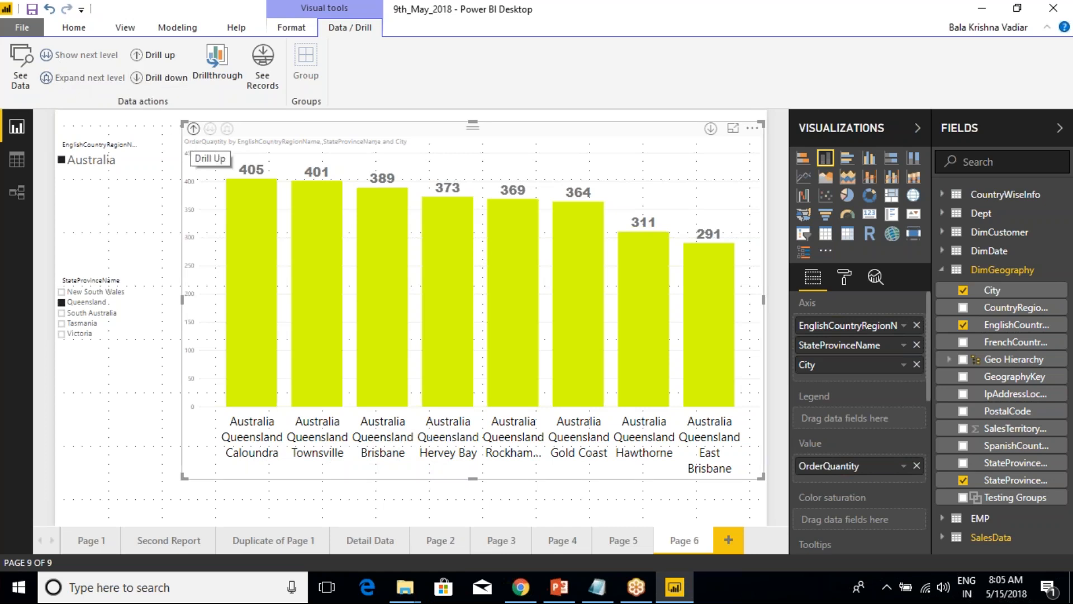
# Drill the chart up and expand it to the City level again, show its data table, and return to the report.
pyautogui.click(154, 55)
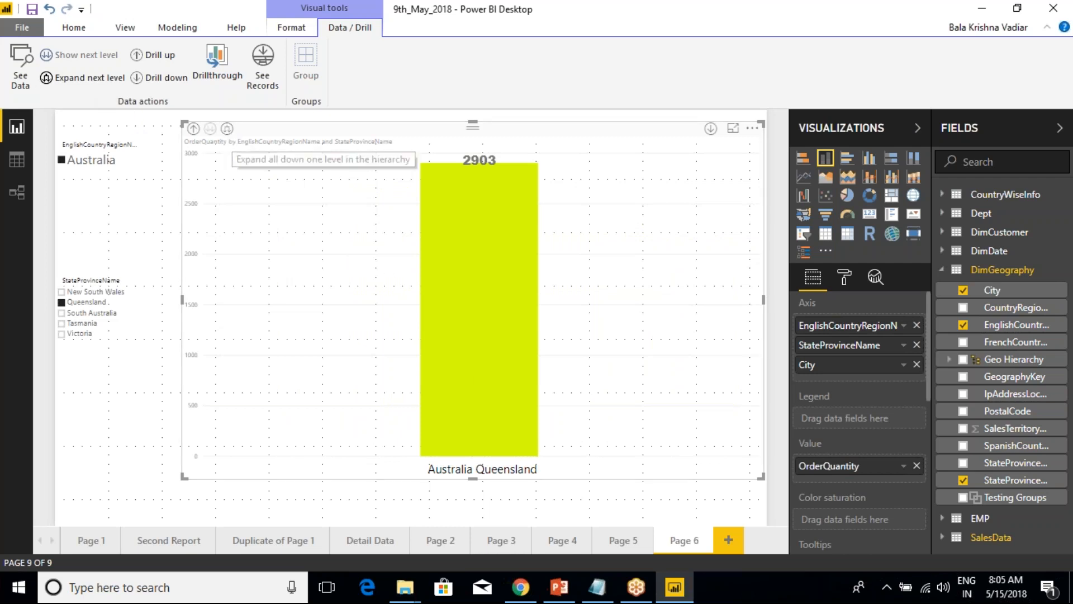
pyautogui.click(88, 78)
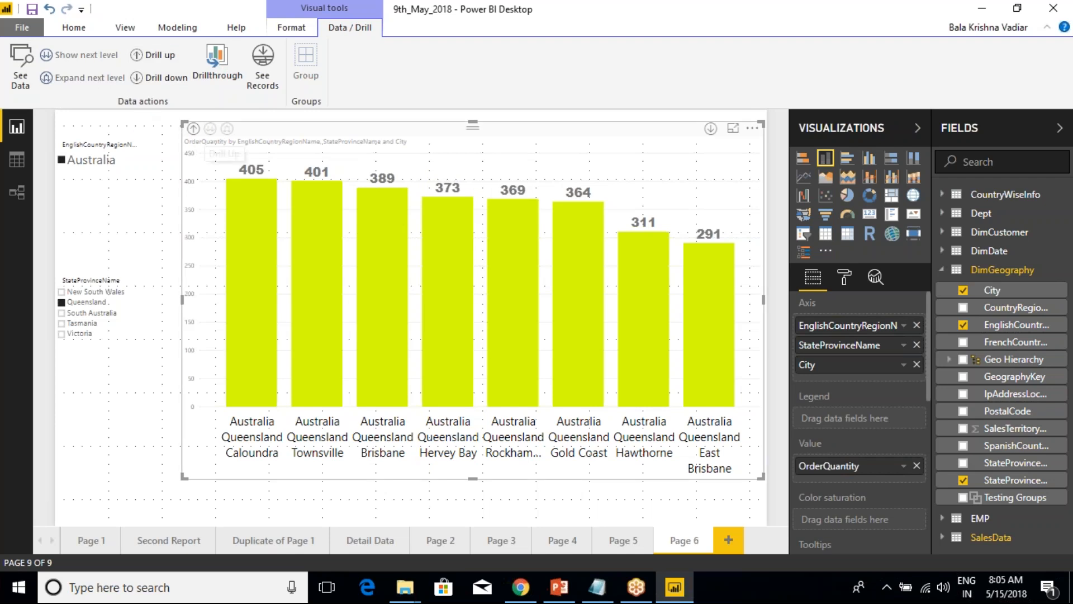
pyautogui.click(19, 84)
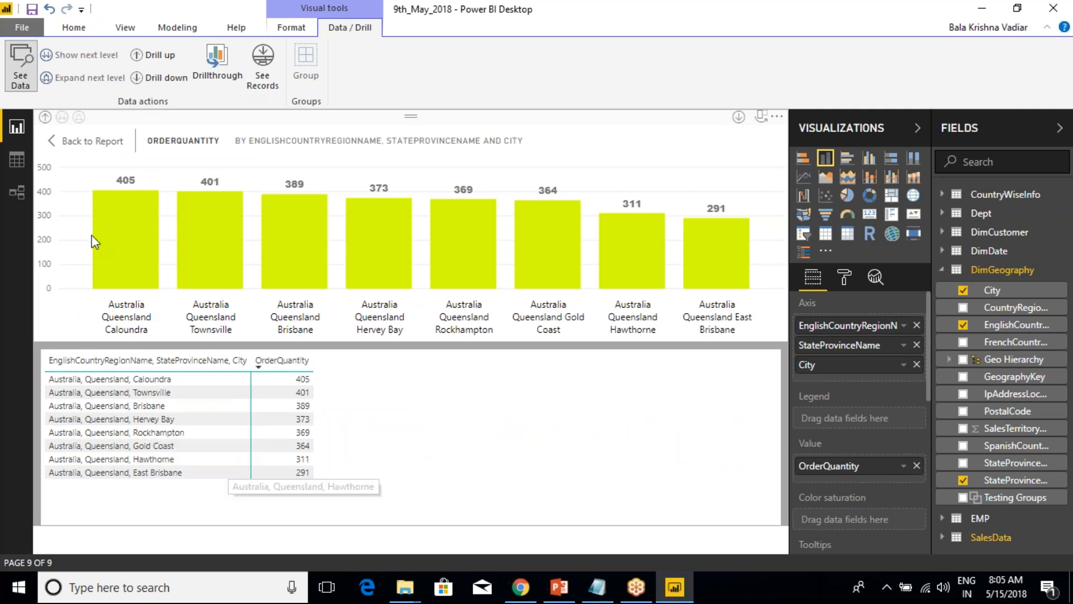
pyautogui.click(54, 137)
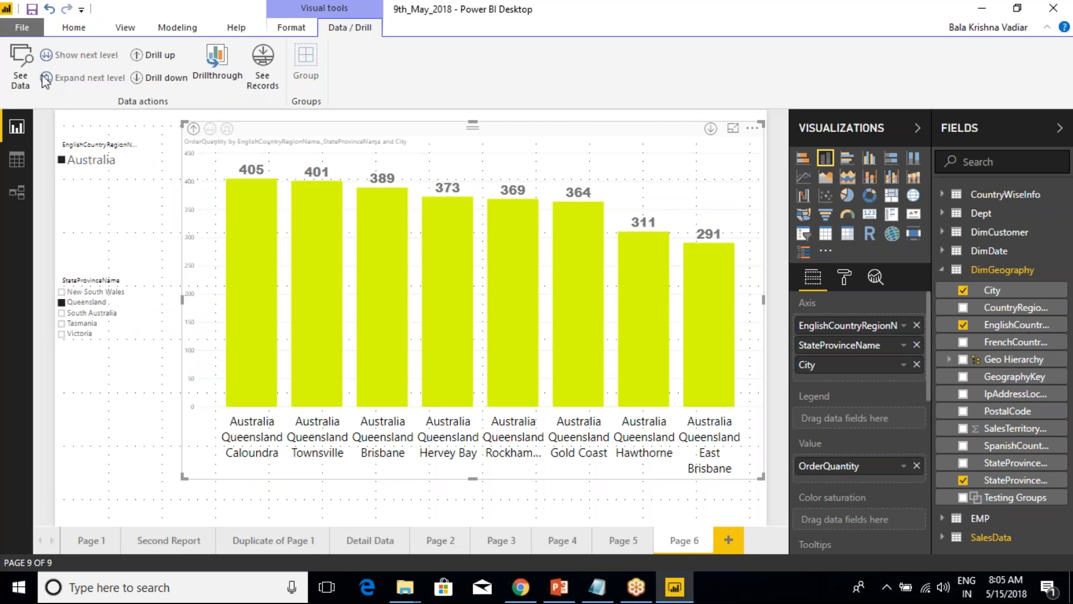
# Drill the chart up to the country and state level, view the records behind the Australia Queensland column, and return to the report.
pyautogui.click(268, 87)
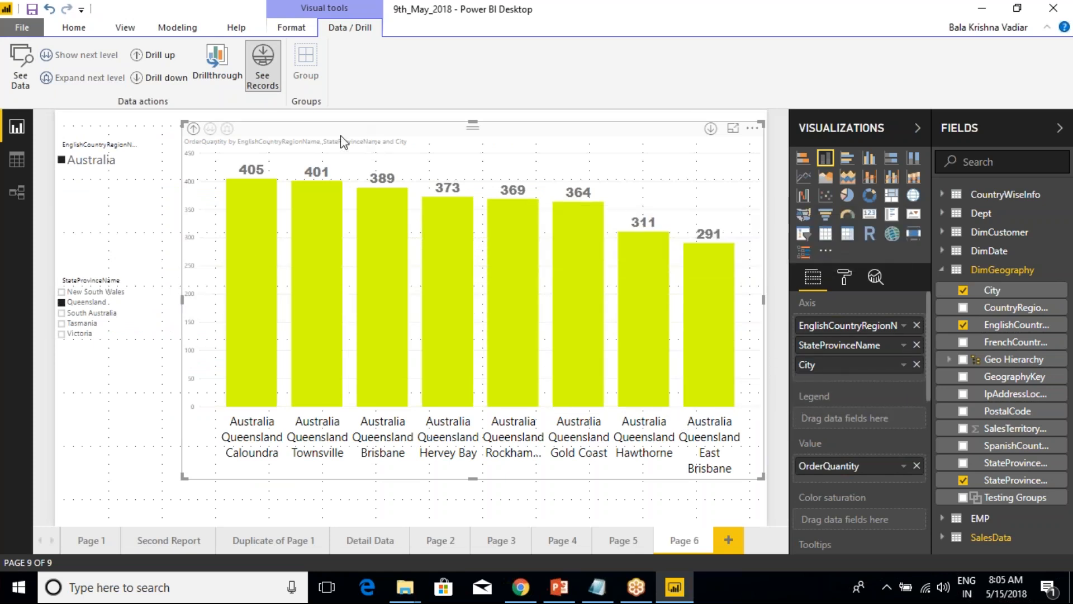
pyautogui.click(194, 129)
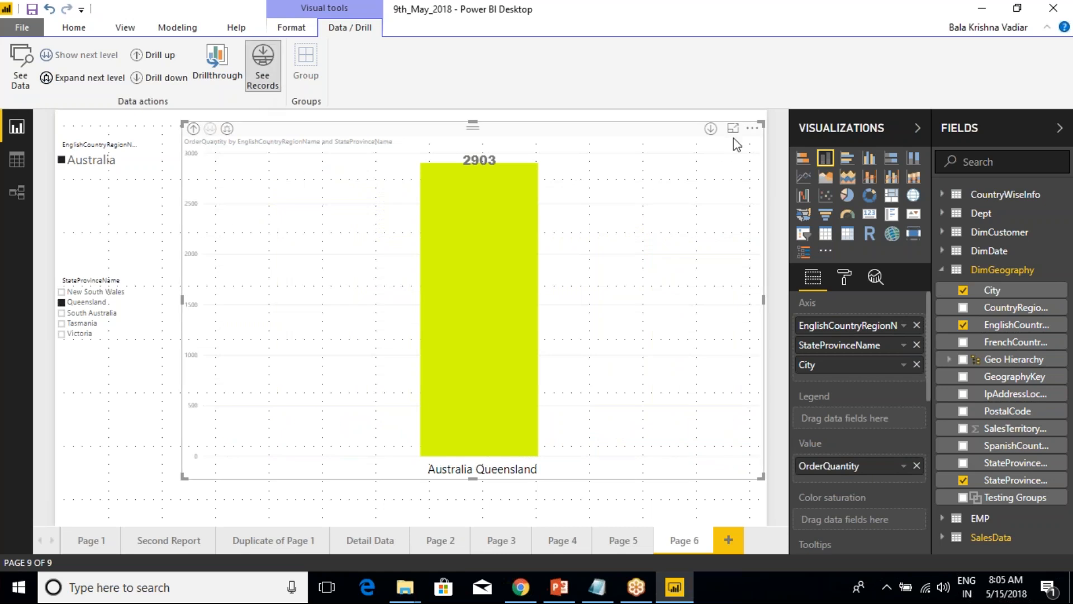
pyautogui.click(752, 128)
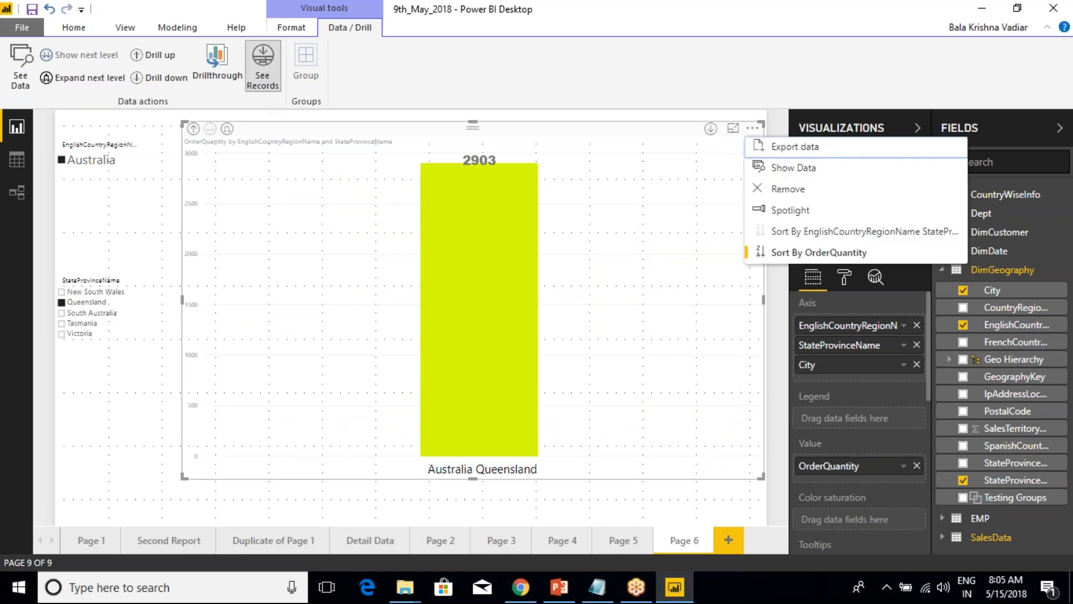
pyautogui.click(625, 141)
pyautogui.click(260, 59)
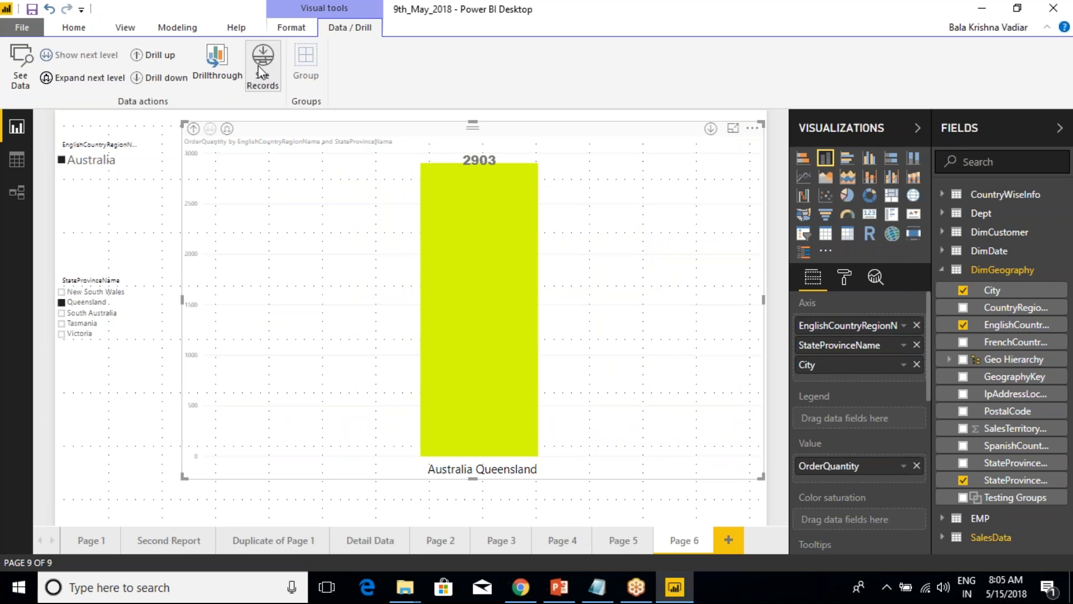
pyautogui.click(271, 95)
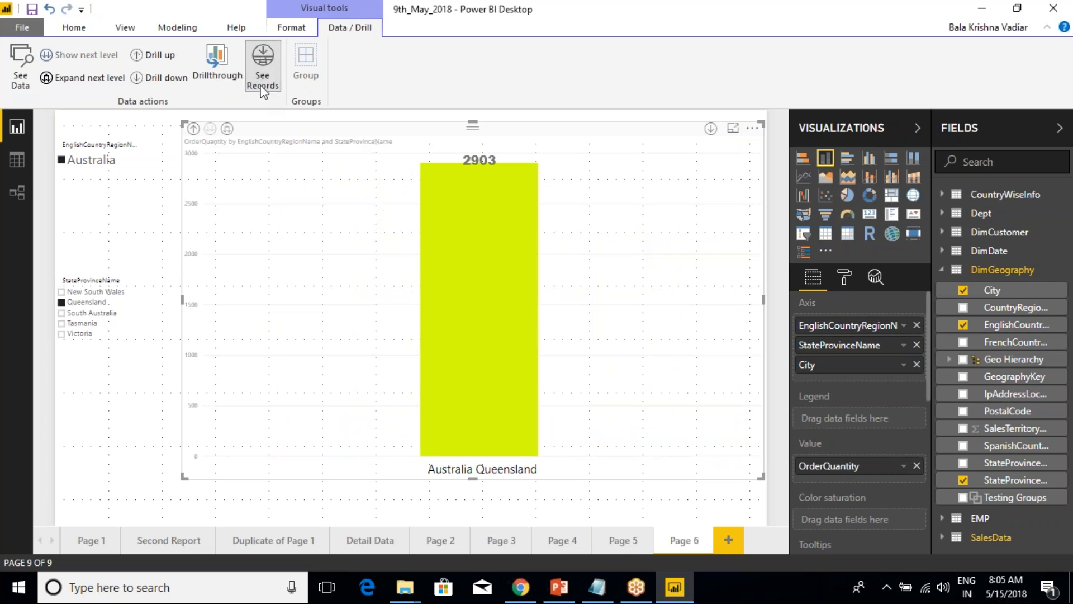
pyautogui.click(468, 224)
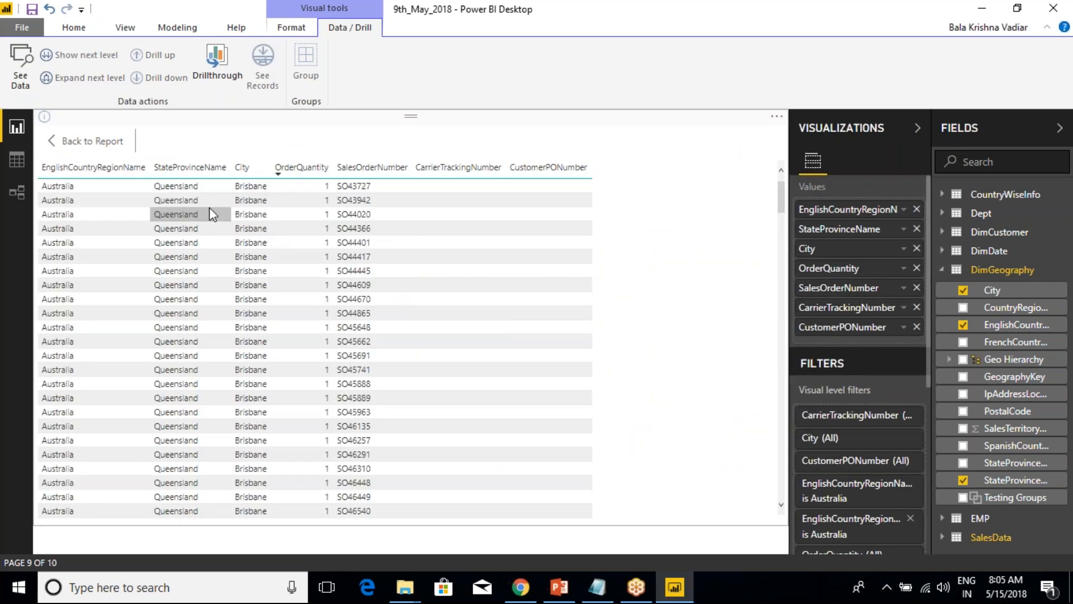
pyautogui.click(64, 141)
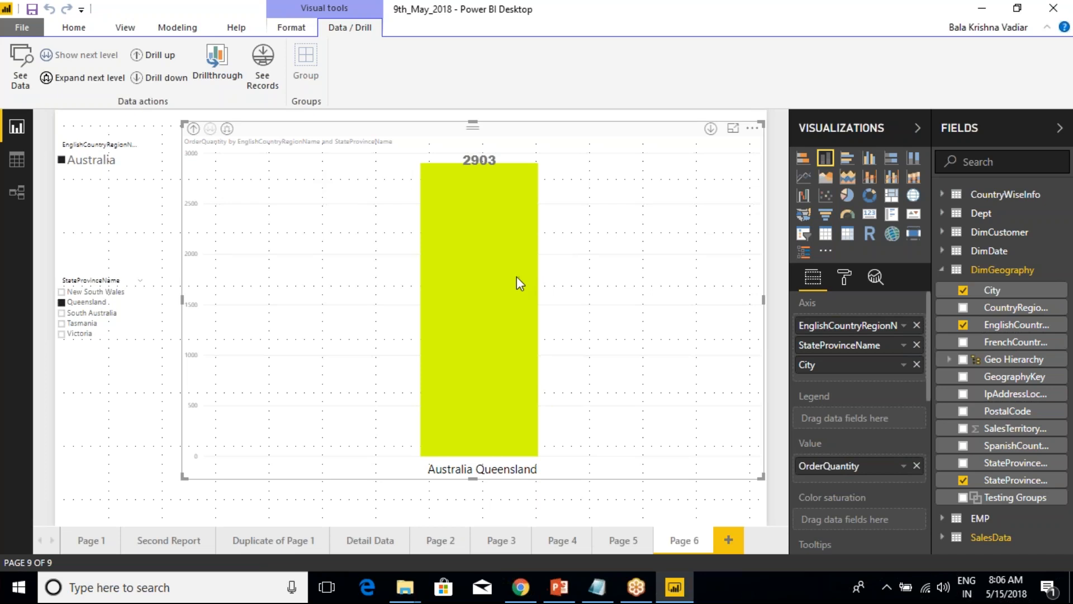
# Drill through from the Australia Queensland column to the Detail Data page and go back to Page 6.
pyautogui.moveTo(514, 276)
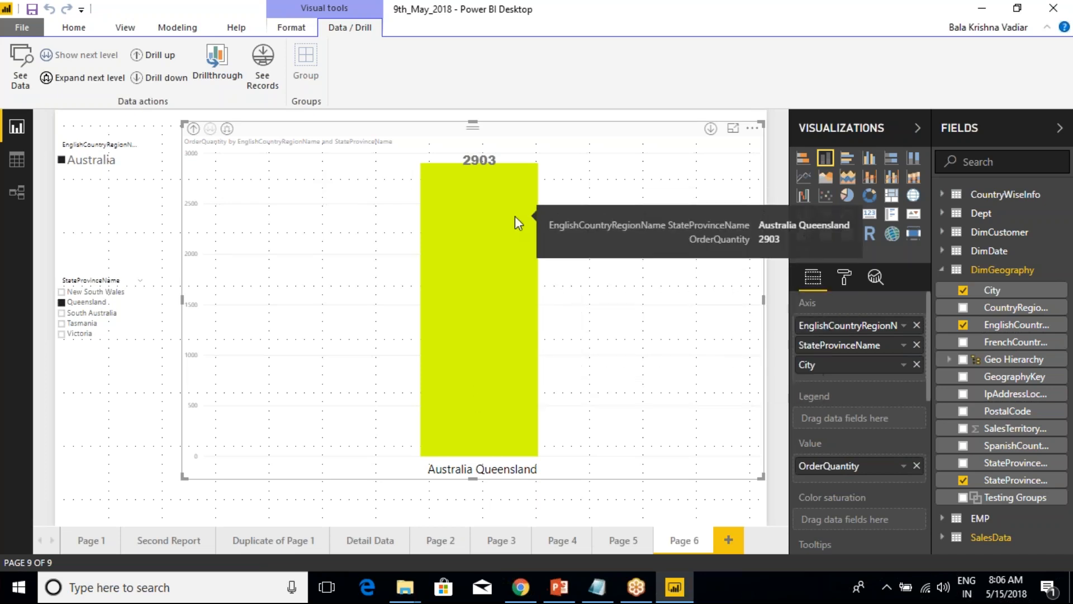
pyautogui.rightClick(440, 219)
pyautogui.moveTo(497, 358)
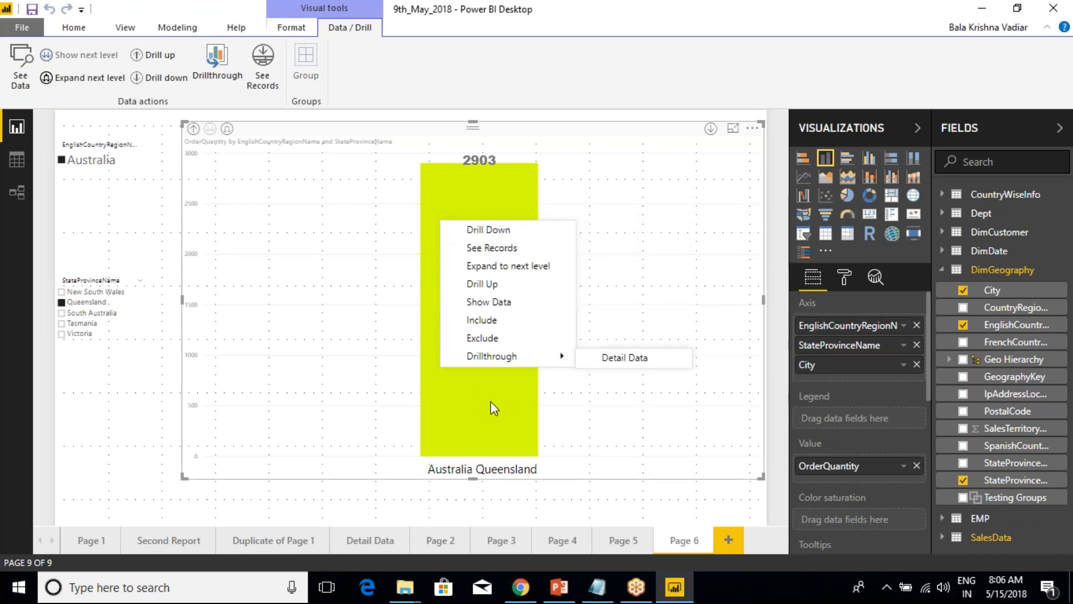
pyautogui.click(629, 360)
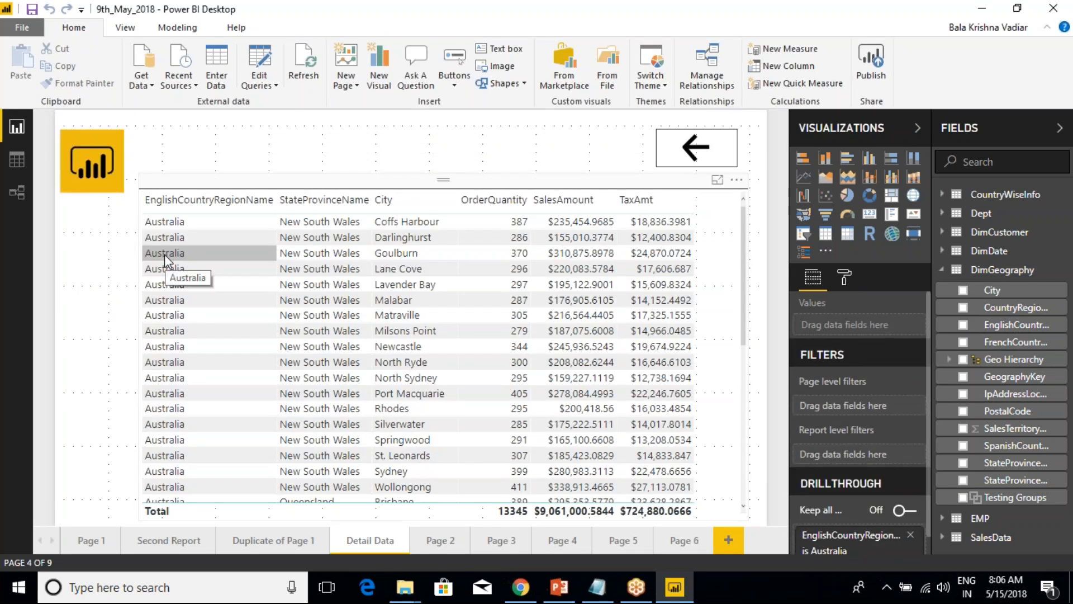
pyautogui.click(78, 546)
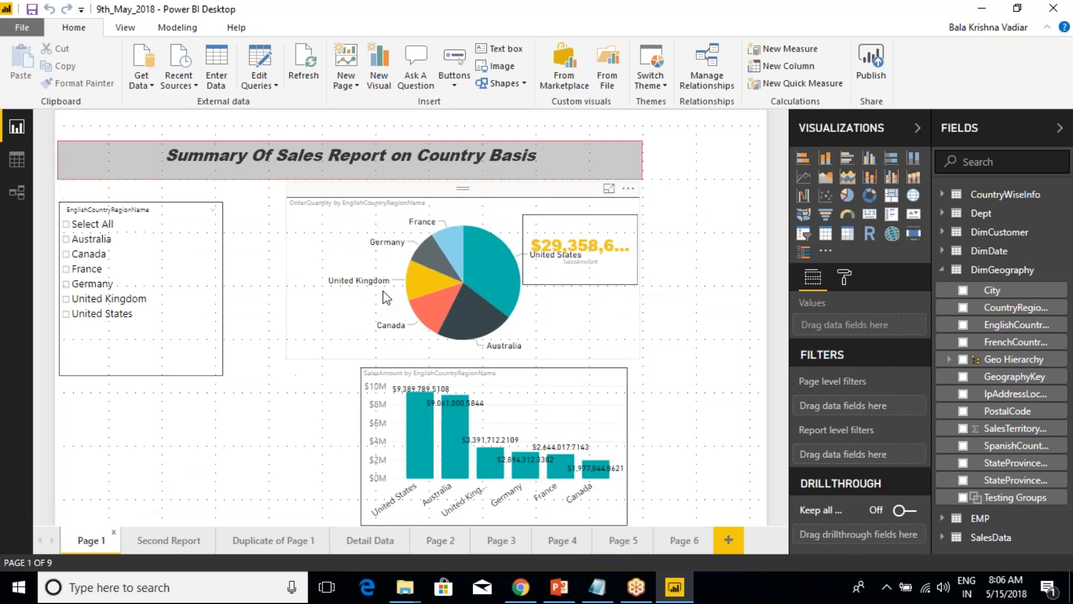
pyautogui.click(673, 545)
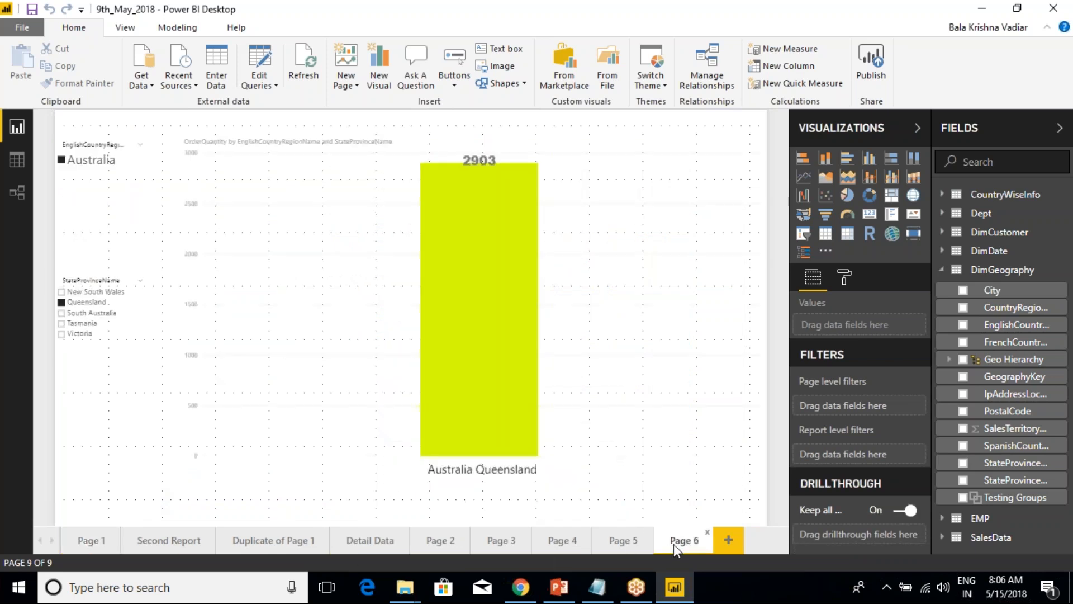
# See the records of the Queensland column, mark the country, state, City and OrderQuantity columns, clear the marks and return to the report.
pyautogui.click(469, 272)
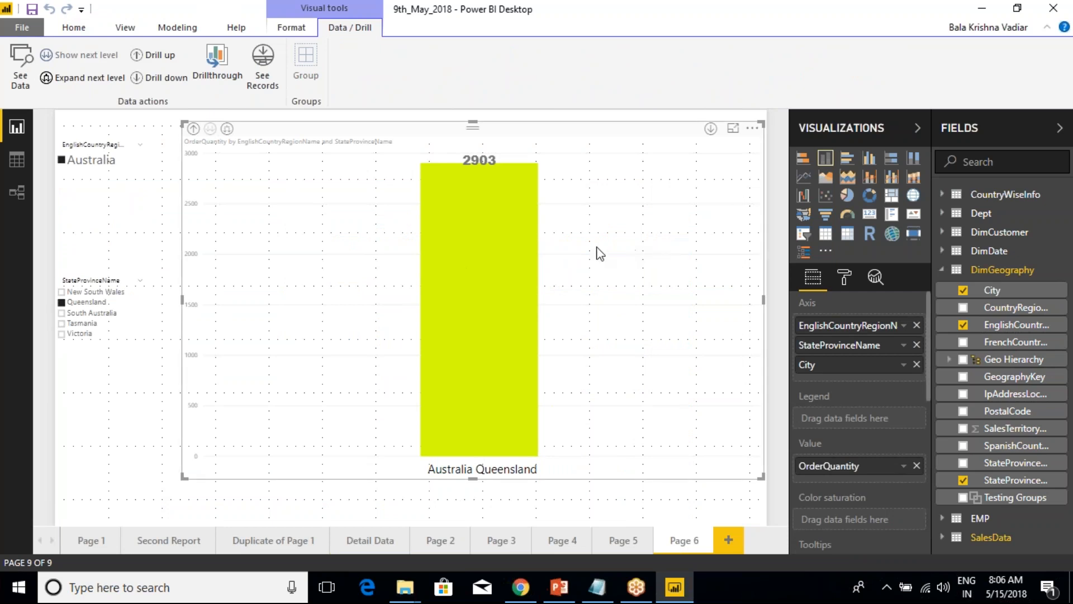
pyautogui.click(263, 67)
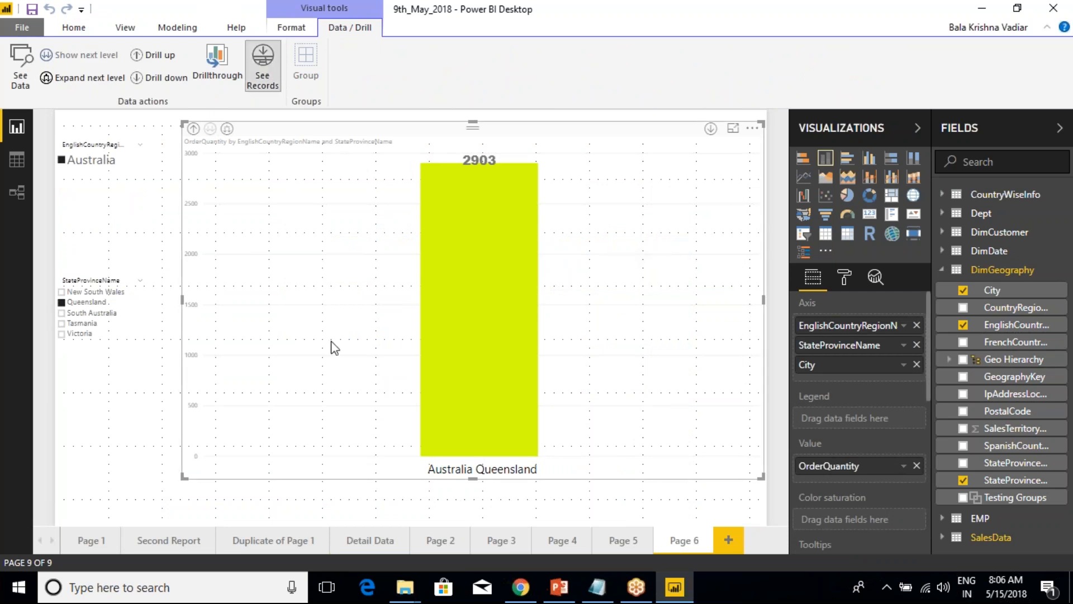
pyautogui.click(475, 345)
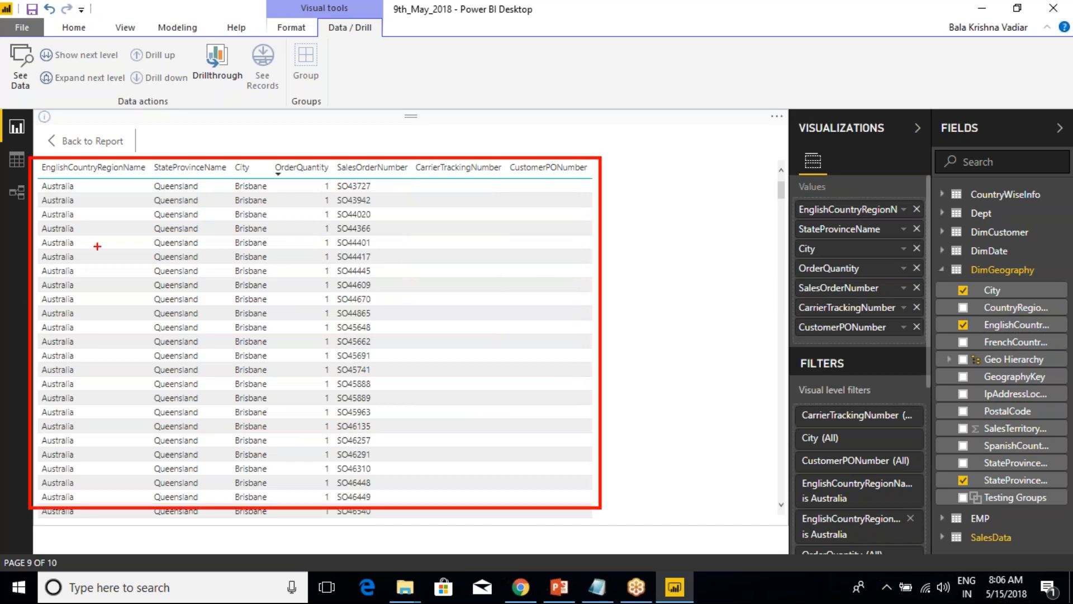
pyautogui.moveTo(62, 178); pyautogui.dragTo(135, 132)
pyautogui.moveTo(160, 208); pyautogui.dragTo(232, 111)
pyautogui.moveTo(236, 216); pyautogui.dragTo(257, 122)
pyautogui.moveTo(291, 222); pyautogui.dragTo(314, 133)
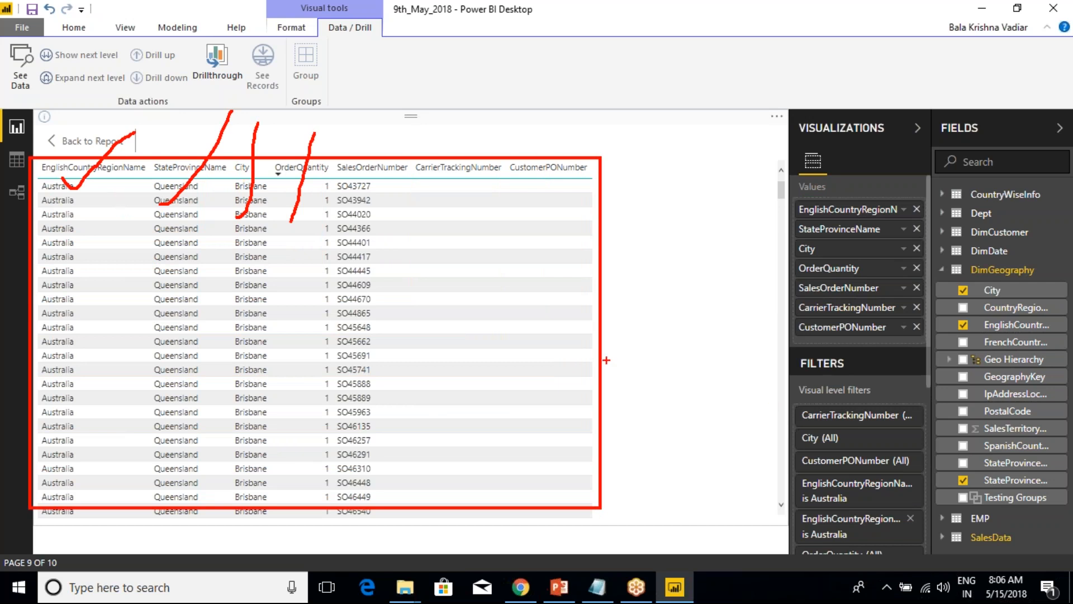
pyautogui.press('Escape')
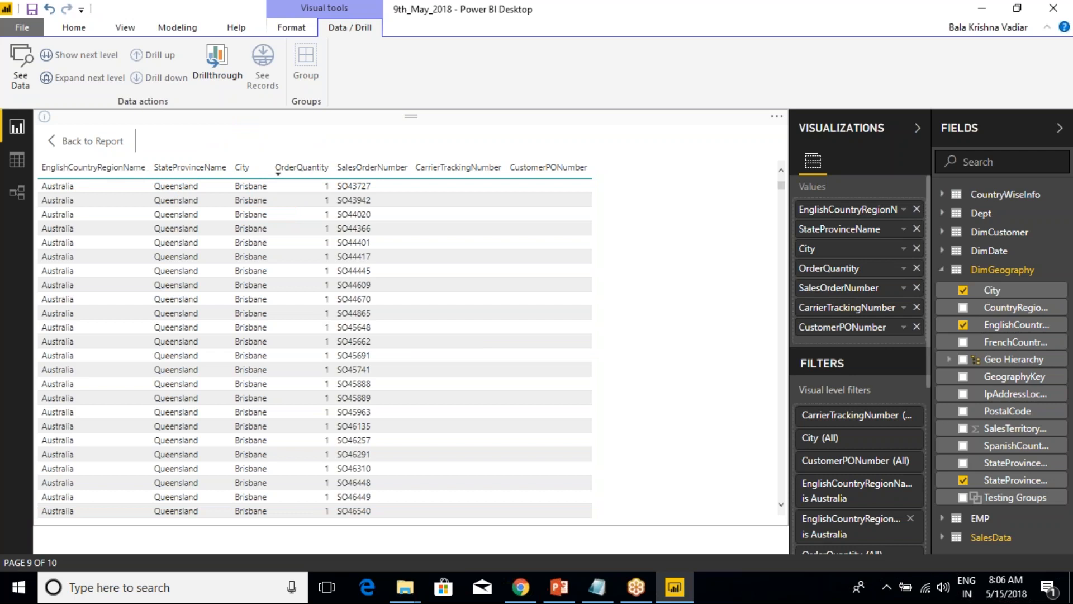
pyautogui.click(93, 141)
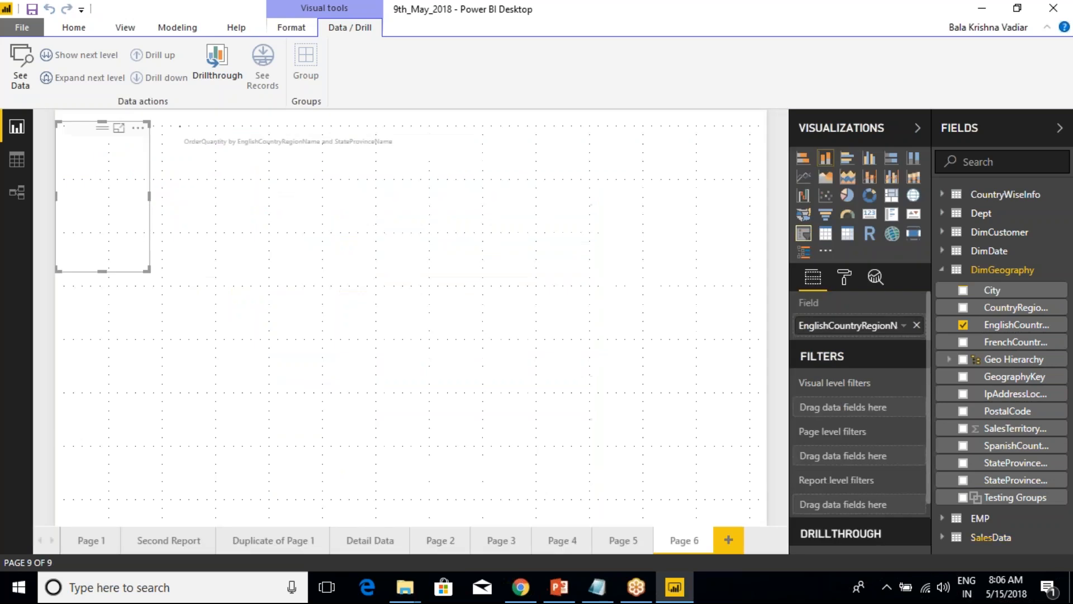
# See the Queensland records again and mark the SalesOrderNumber, CarrierTrackingNumber and CustomerPONumber columns, clearing the marks when finished.
pyautogui.click(335, 142)
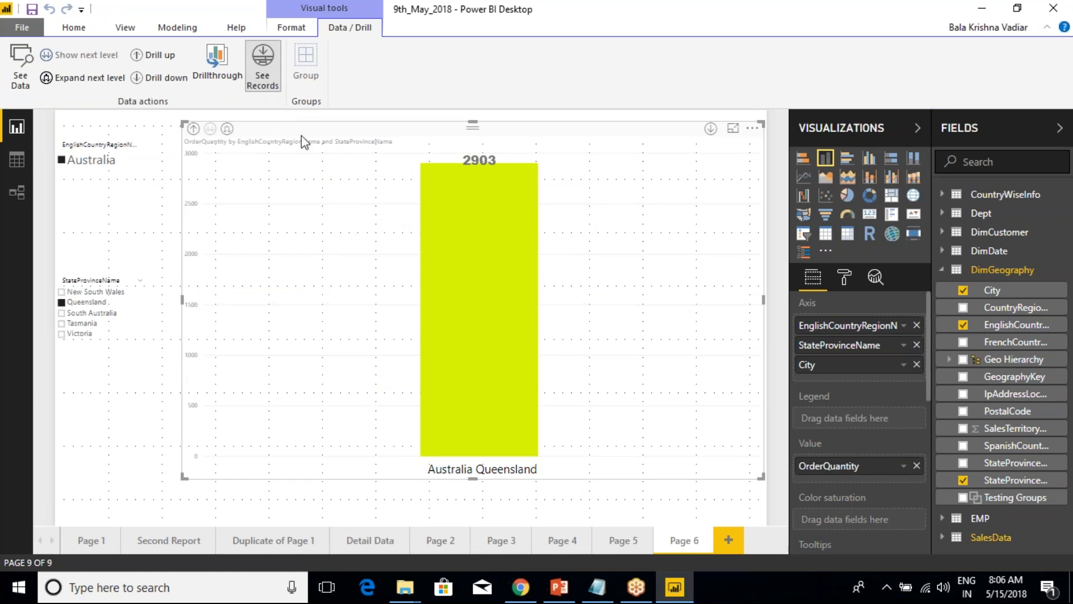
pyautogui.click(454, 256)
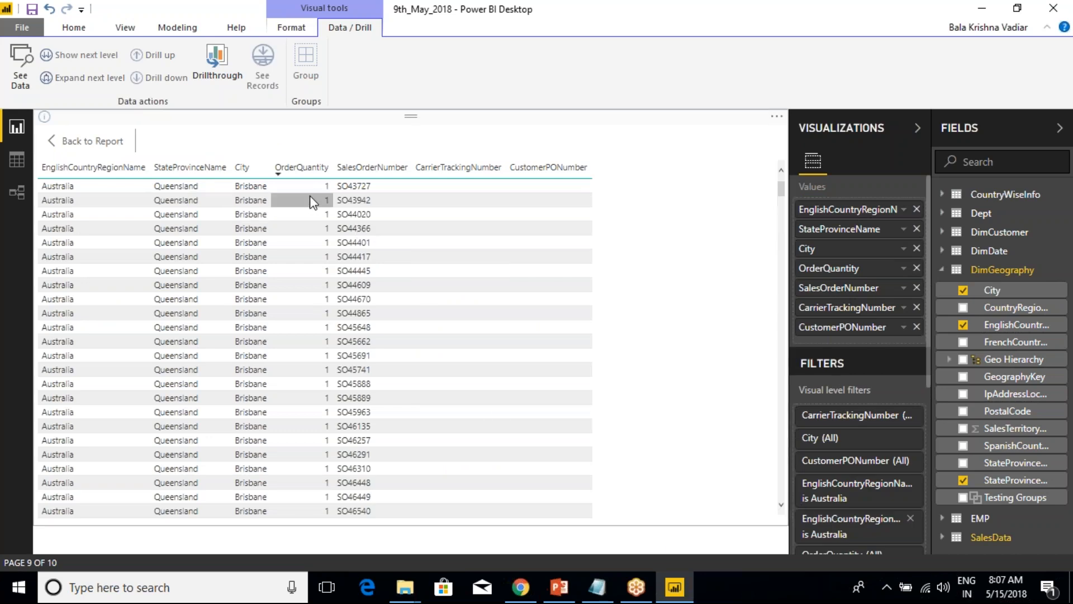
pyautogui.moveTo(333, 146)
pyautogui.mouseDown()
pyautogui.moveTo(455, 263)
pyautogui.moveTo(554, 336)
pyautogui.moveTo(589, 442)
pyautogui.mouseUp()
pyautogui.moveTo(368, 190); pyautogui.dragTo(392, 133)
pyautogui.moveTo(455, 193); pyautogui.dragTo(466, 149)
pyautogui.moveTo(520, 191); pyautogui.dragTo(537, 142)
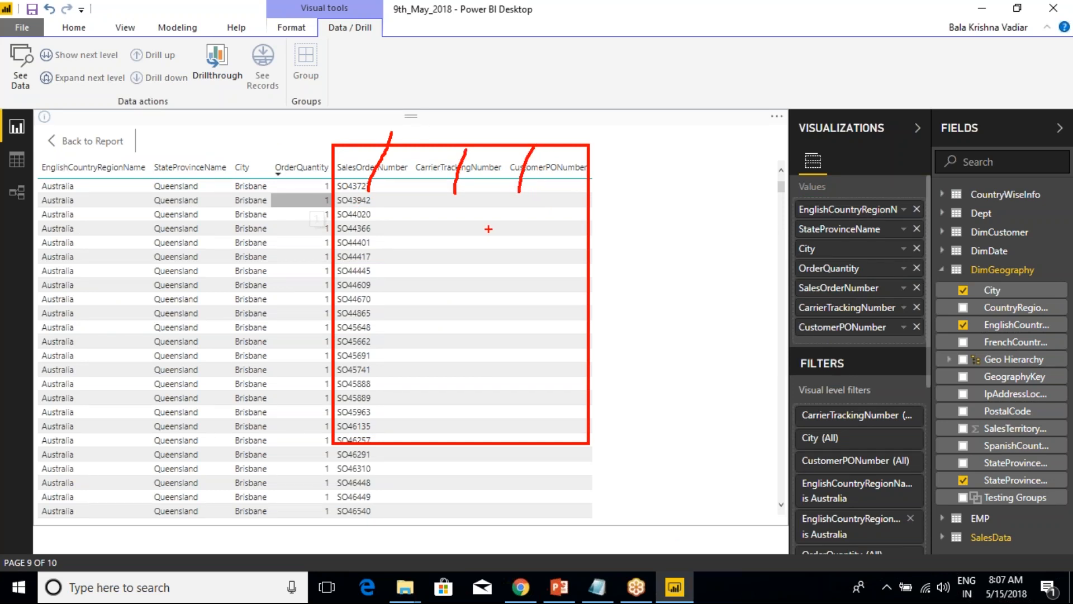
pyautogui.press('Escape')
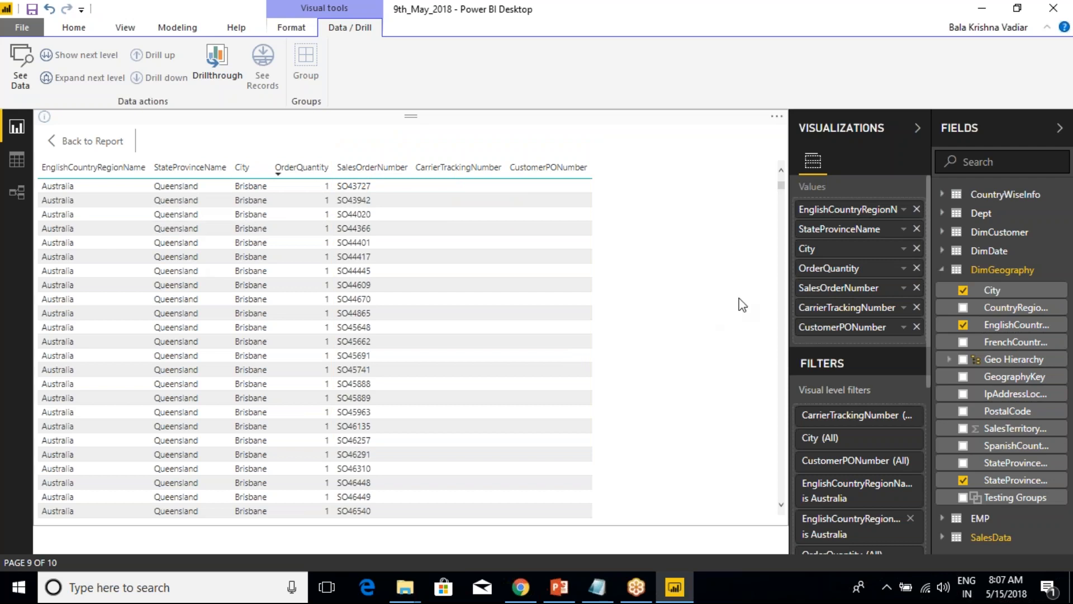
# Remove CustomerPONumber, CarrierTrackingNumber and SalesOrderNumber from the records table, return to the report and see the Queensland records again.
pyautogui.click(917, 326)
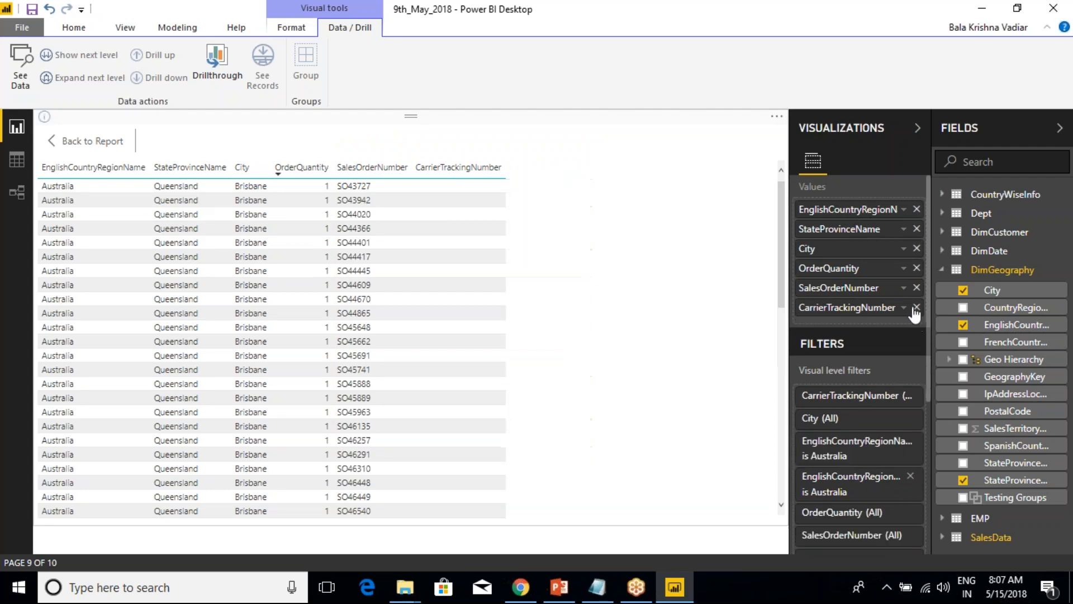
pyautogui.click(916, 308)
pyautogui.click(917, 288)
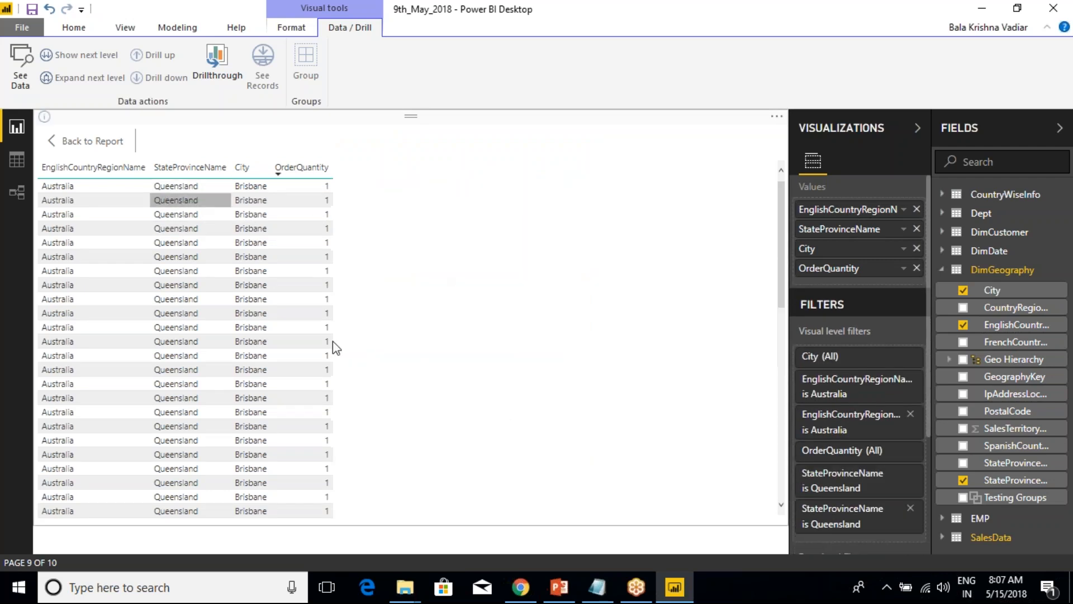
pyautogui.click(73, 143)
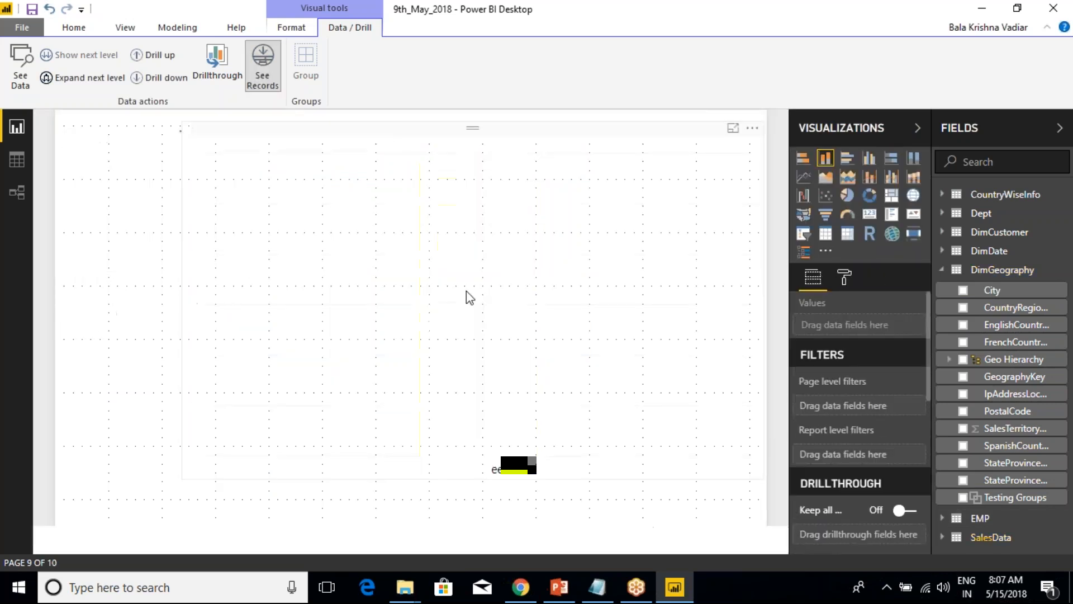
pyautogui.click(466, 291)
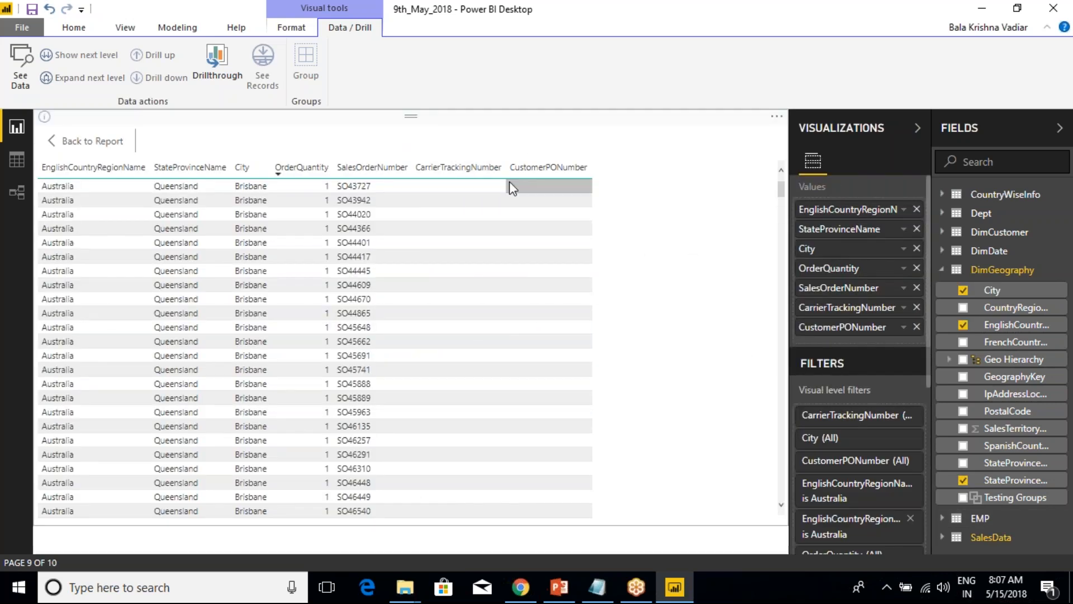
# Repeat the removal of the three extra sales columns from the records table, and recheck by leaving and reopening the Queensland records.
pyautogui.click(917, 328)
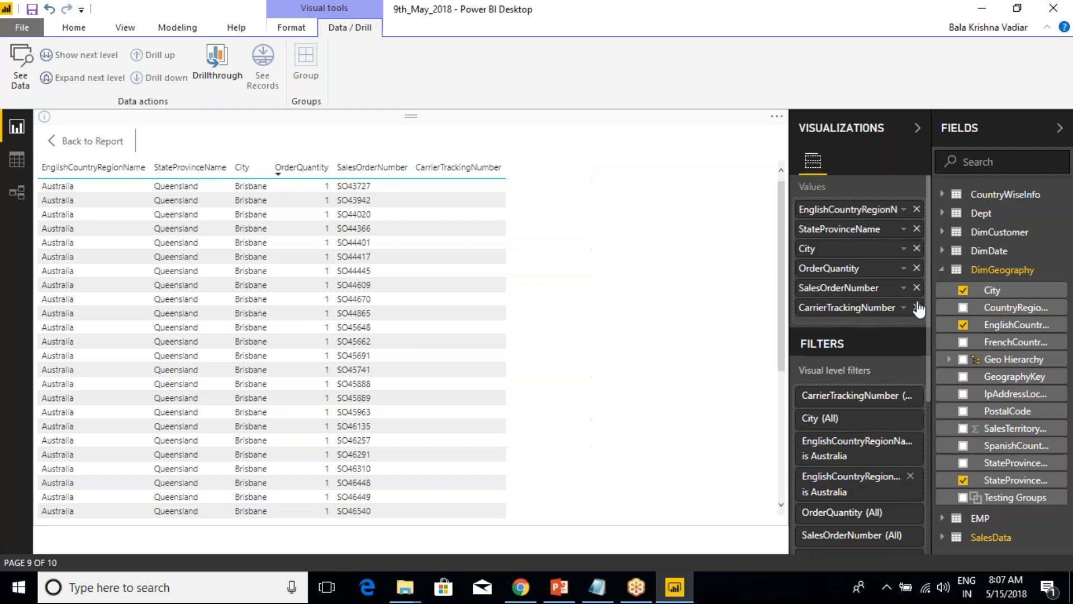
pyautogui.click(917, 307)
pyautogui.click(916, 288)
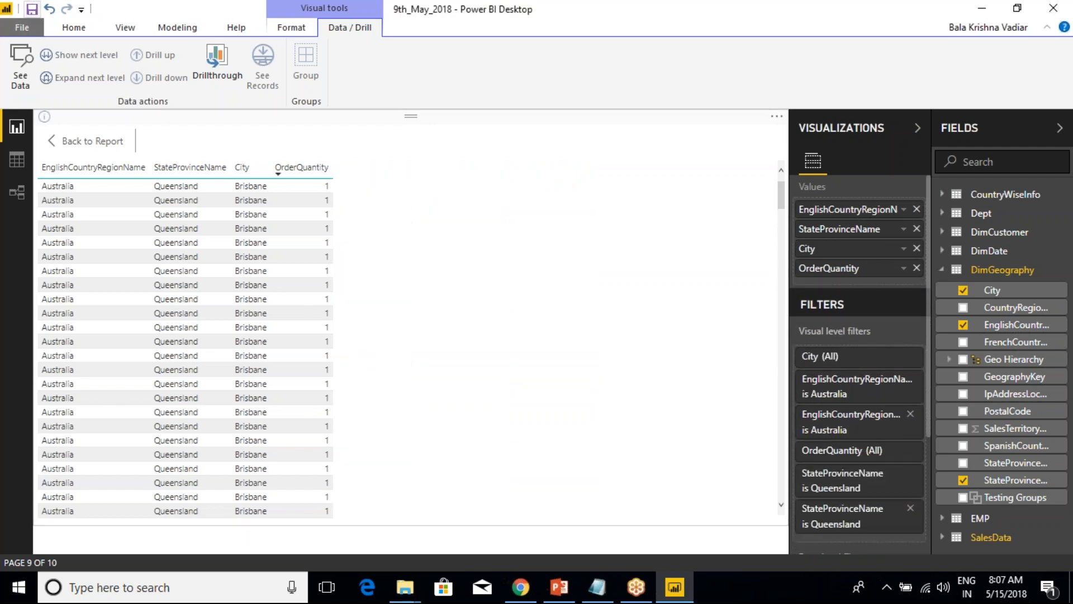
pyautogui.click(67, 144)
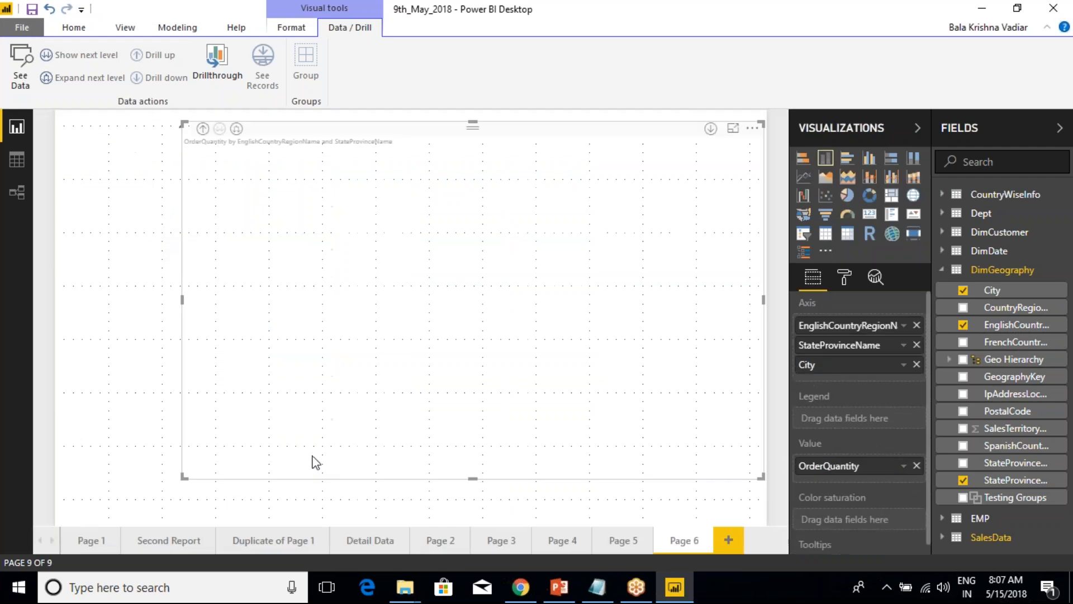
pyautogui.click(473, 283)
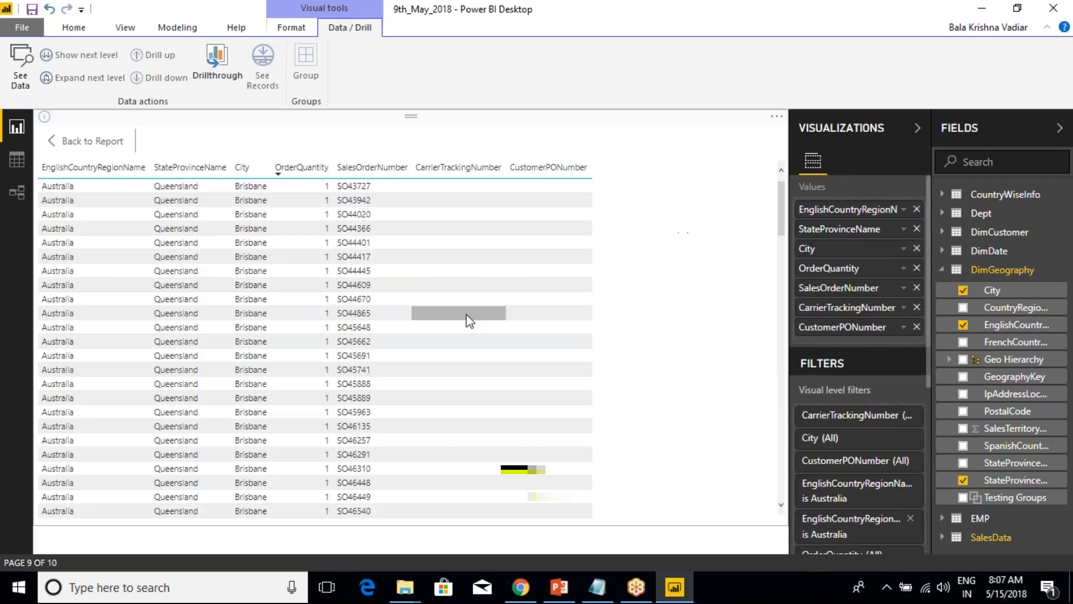
pyautogui.click(494, 173)
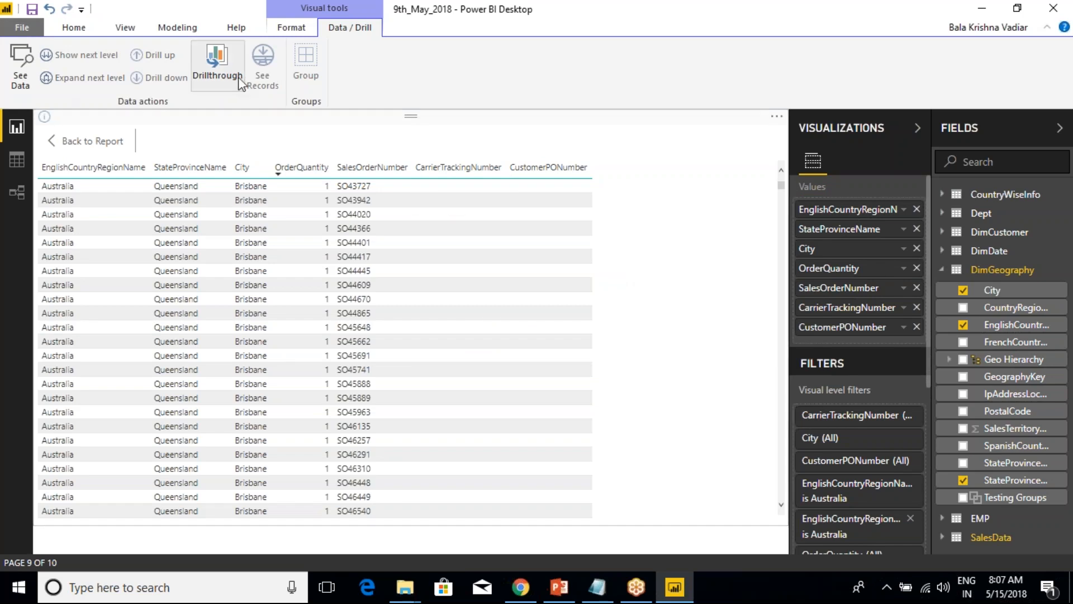
# Leave the Queensland records, view the Detail Data page and open the country sales summary on Page 1.
pyautogui.click(55, 141)
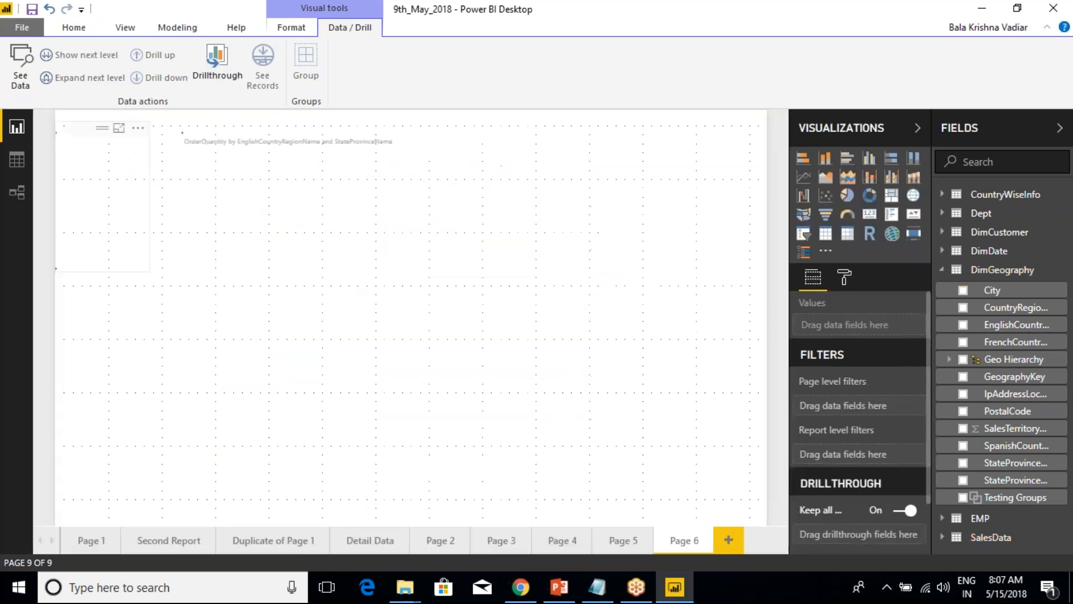
pyautogui.moveTo(463, 273)
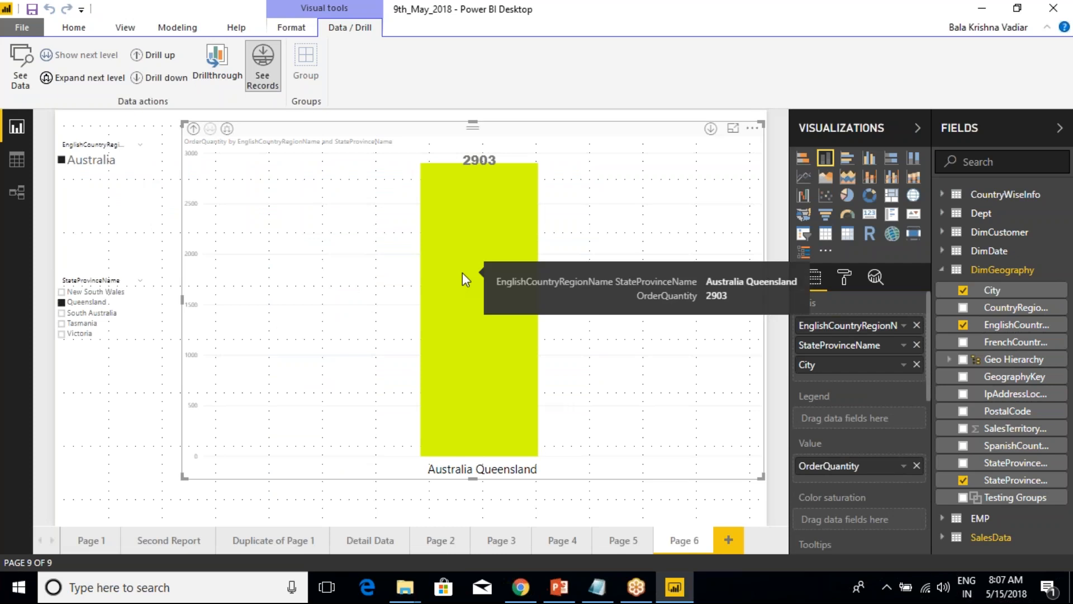
pyautogui.click(368, 544)
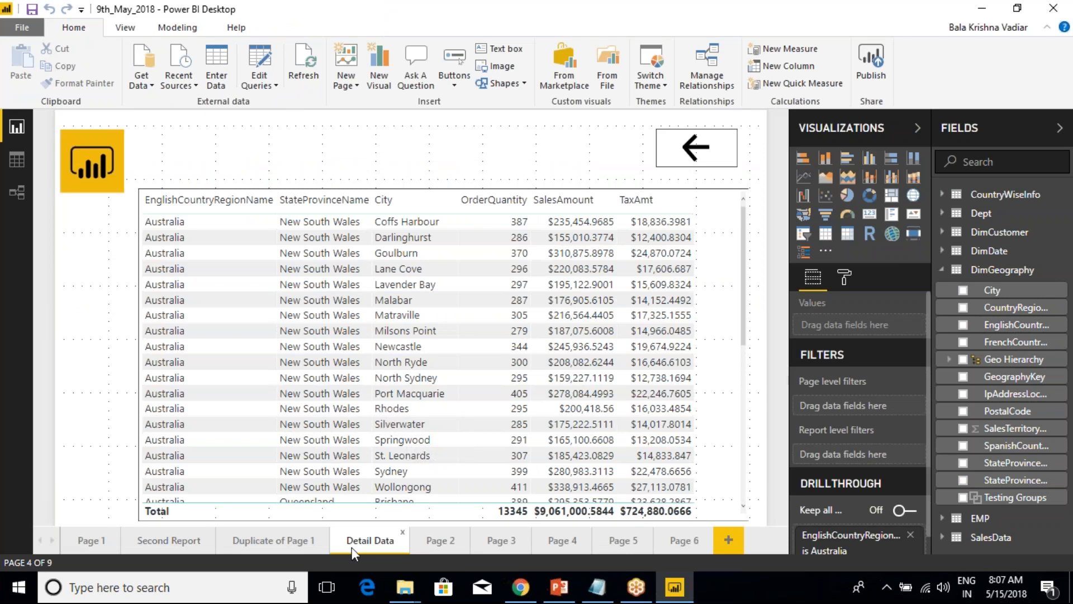
pyautogui.click(94, 539)
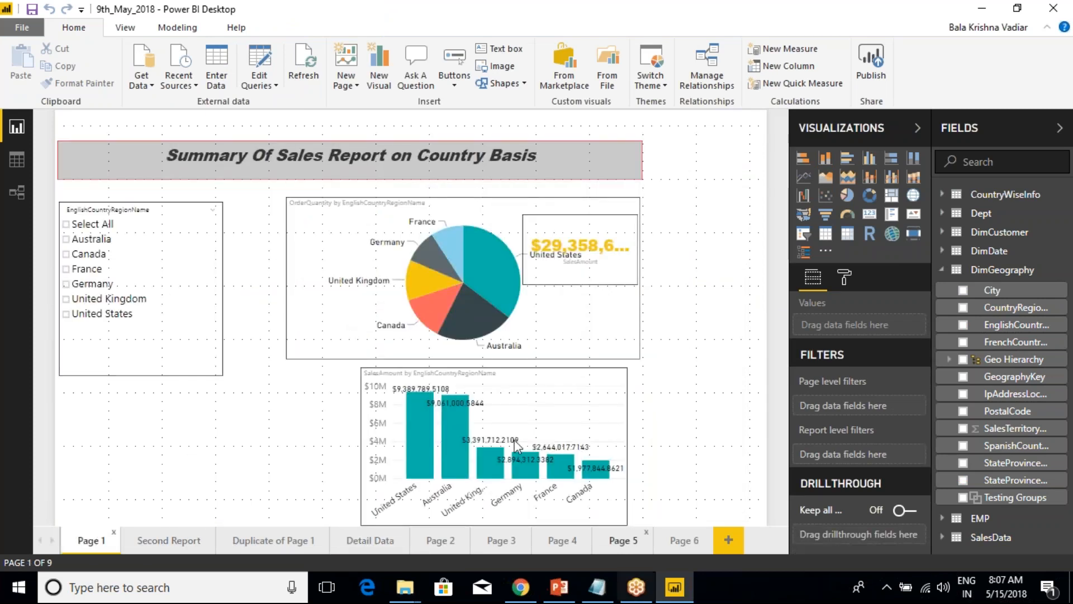
# See the records behind the United States slice of the OrderQuantity pie chart and return to the report.
pyautogui.click(331, 341)
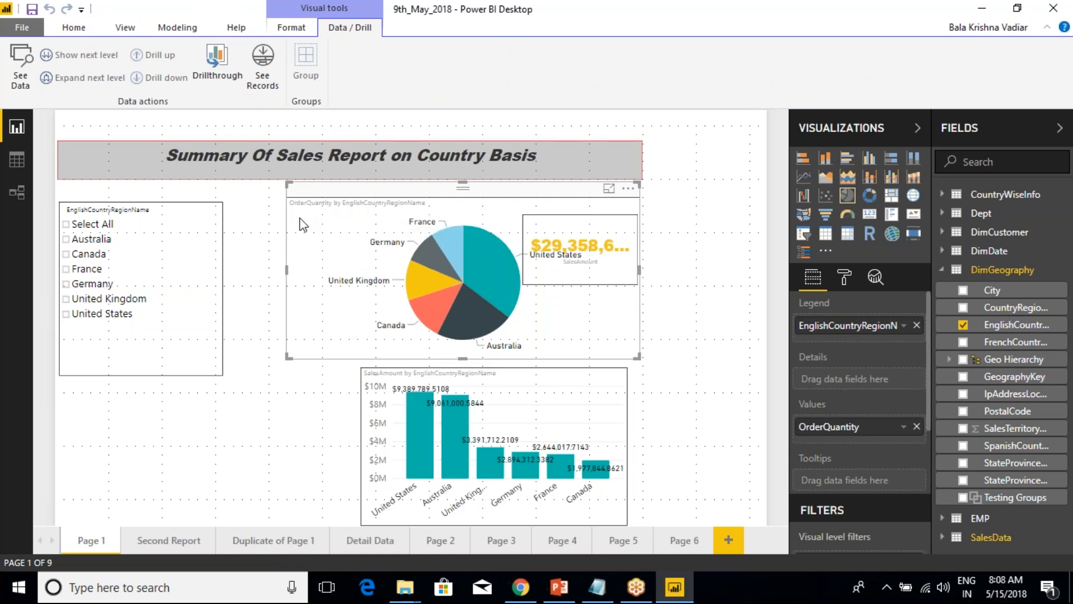
pyautogui.click(265, 81)
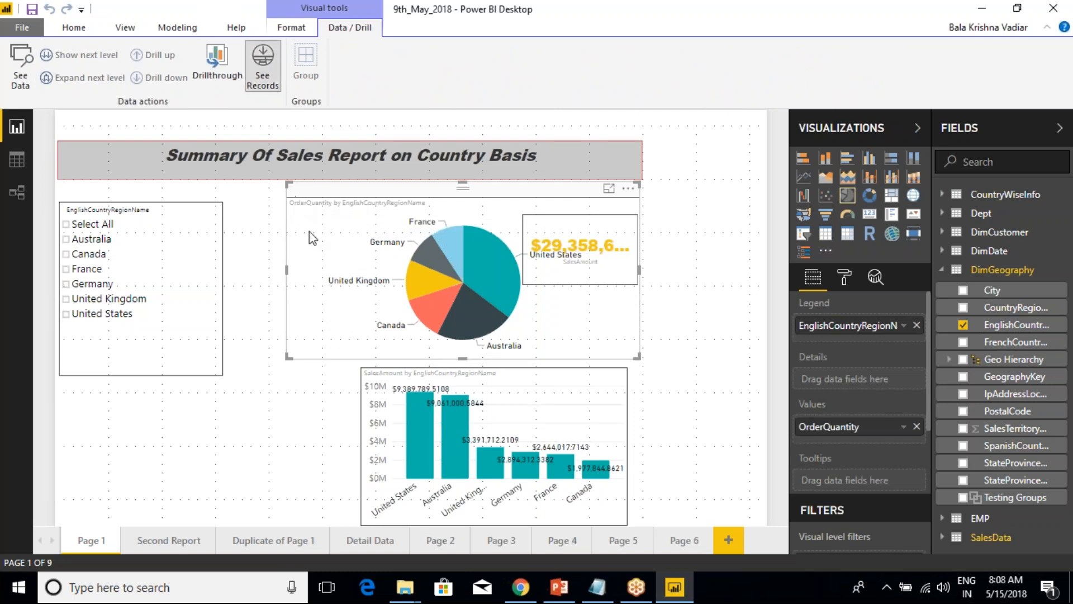
pyautogui.click(482, 259)
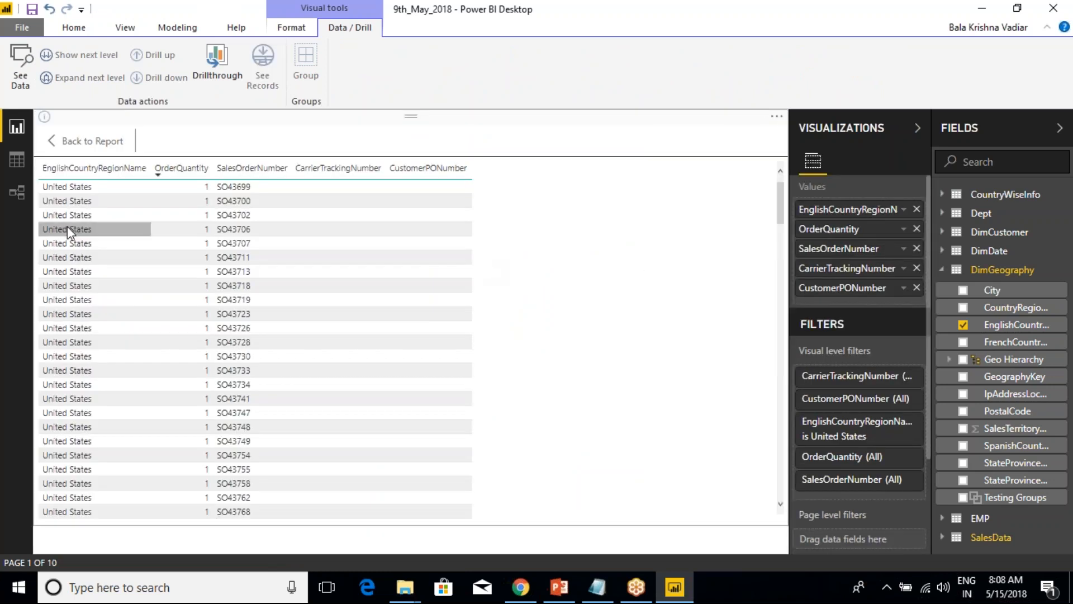
pyautogui.click(73, 141)
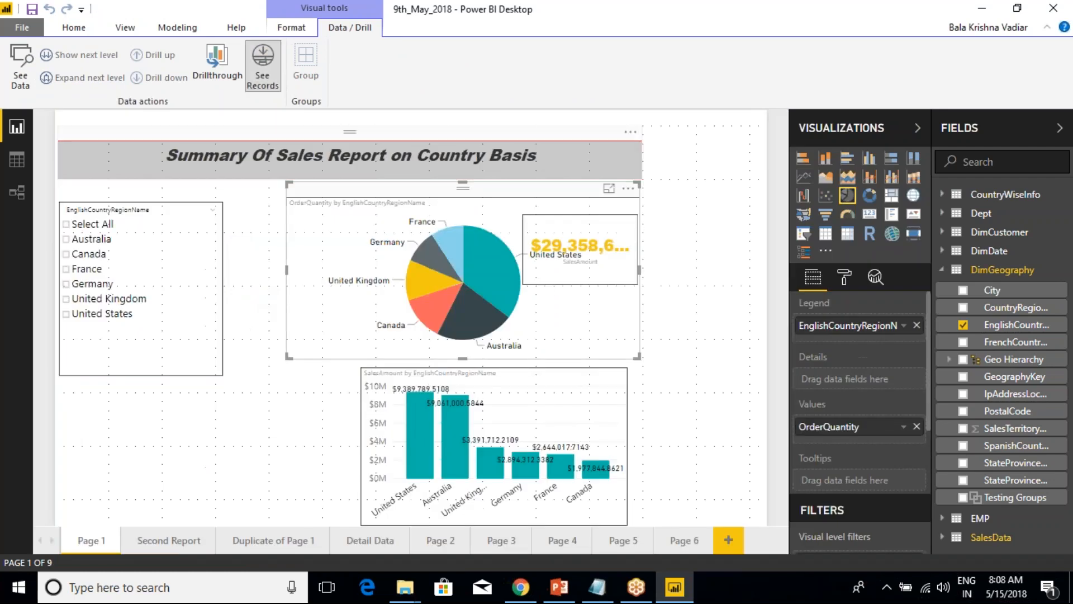
# See the records behind the Australia column of the SalesAmount chart and return to the report.
pyautogui.click(272, 85)
pyautogui.click(458, 431)
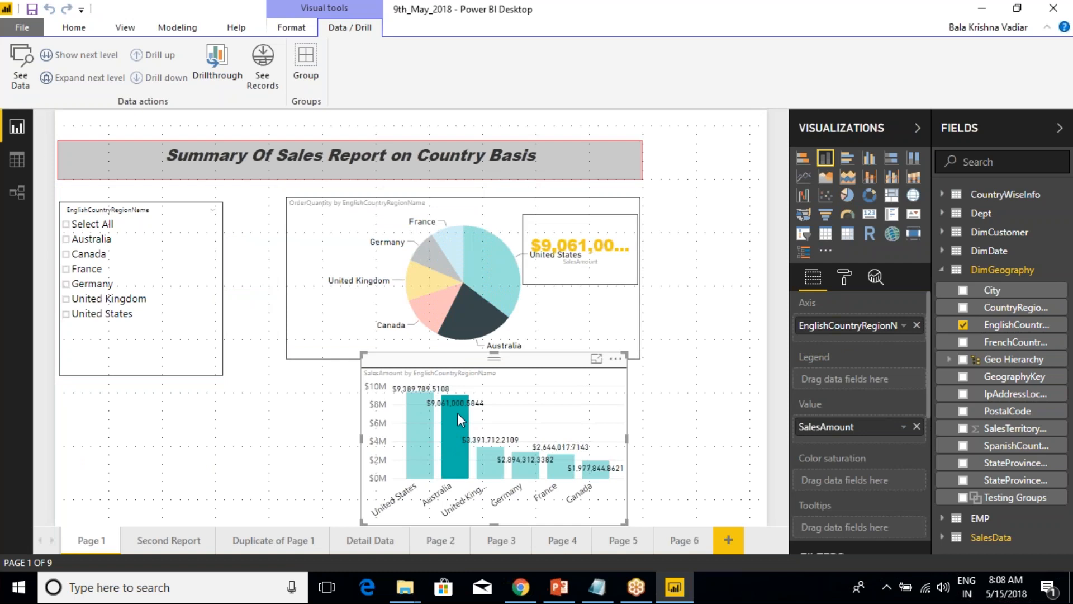
pyautogui.click(457, 413)
pyautogui.click(457, 434)
pyautogui.click(263, 72)
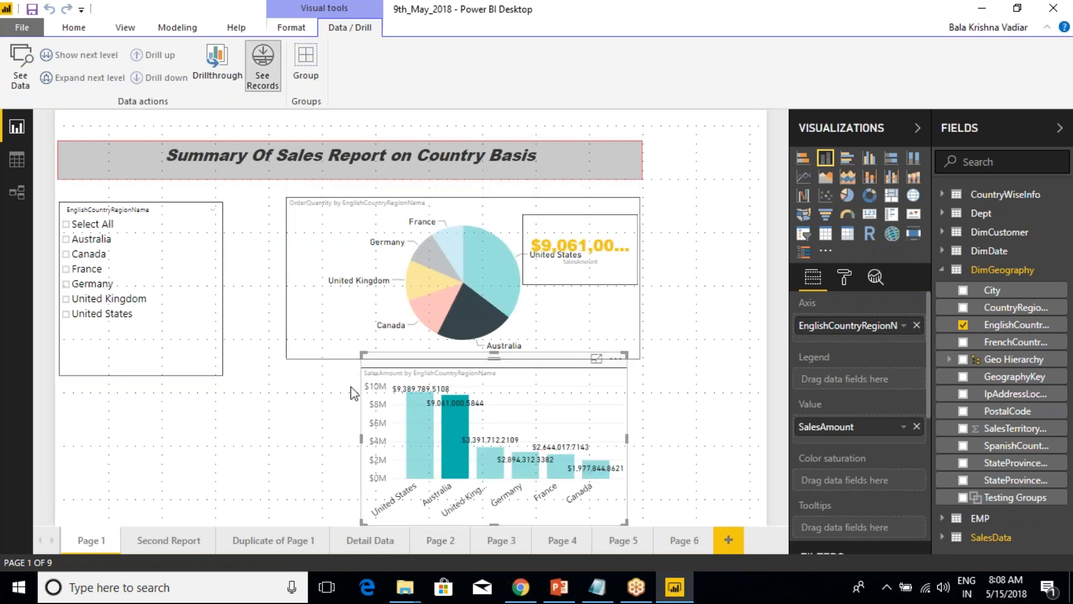
pyautogui.click(455, 441)
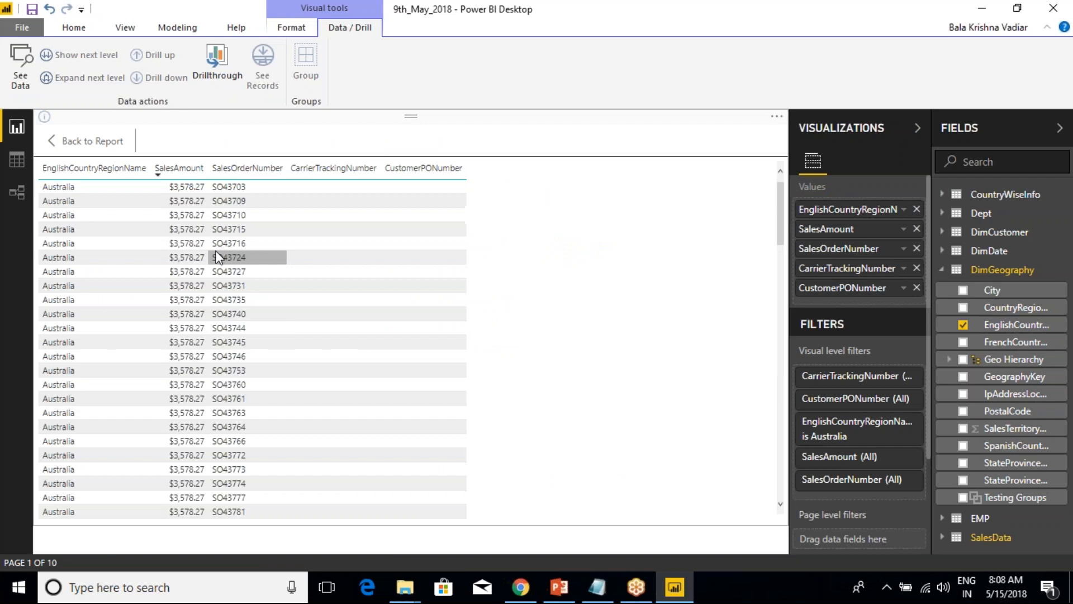
pyautogui.click(89, 141)
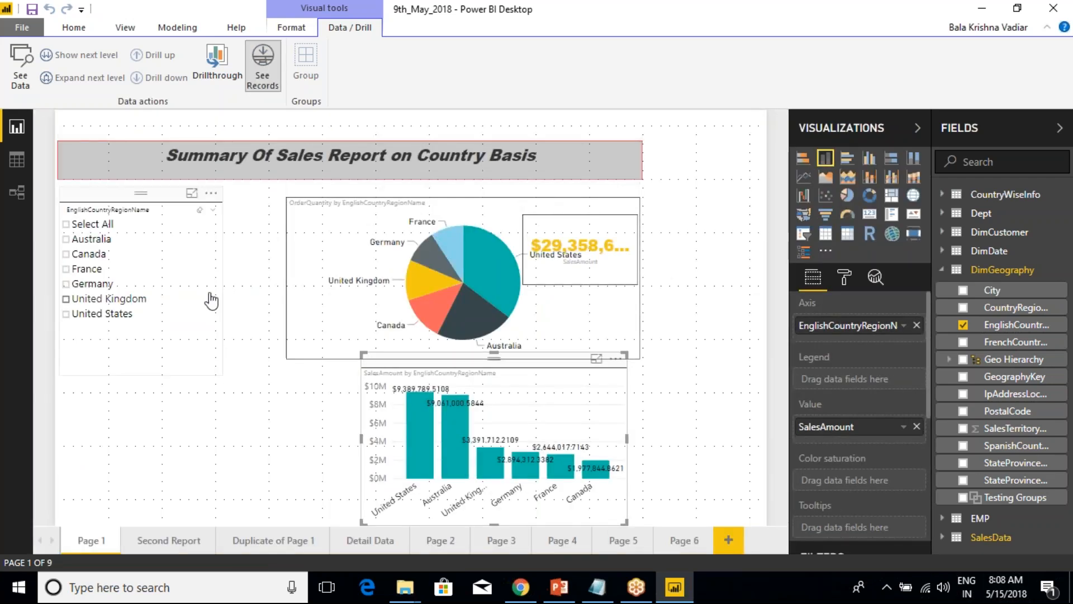
# Deselect the SalesAmount chart, go back to Page 6 and select its OrderQuantity column chart.
pyautogui.click(265, 238)
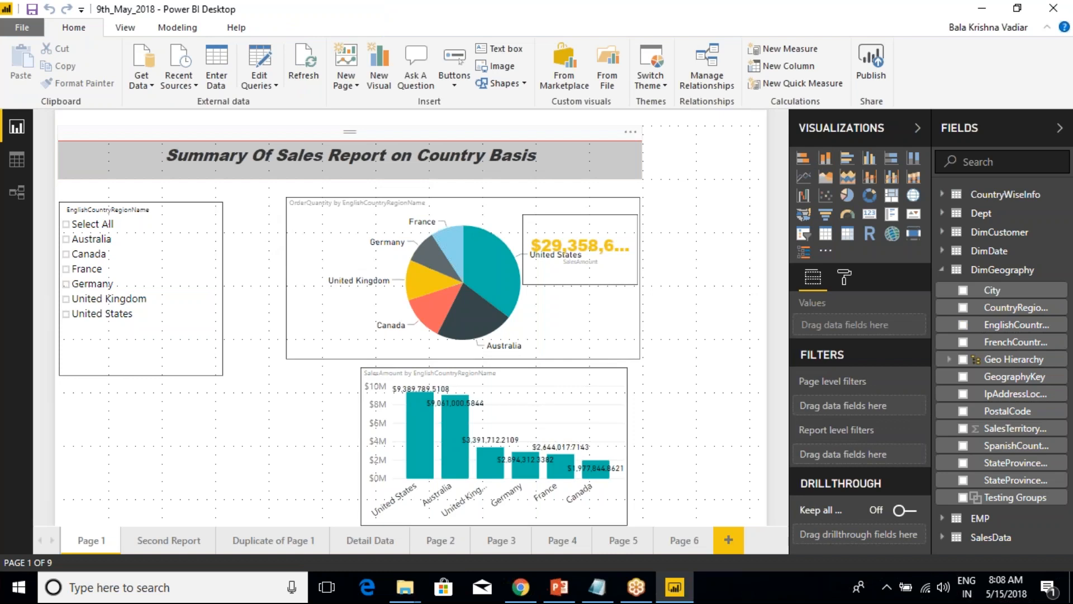
pyautogui.click(683, 540)
pyautogui.click(404, 291)
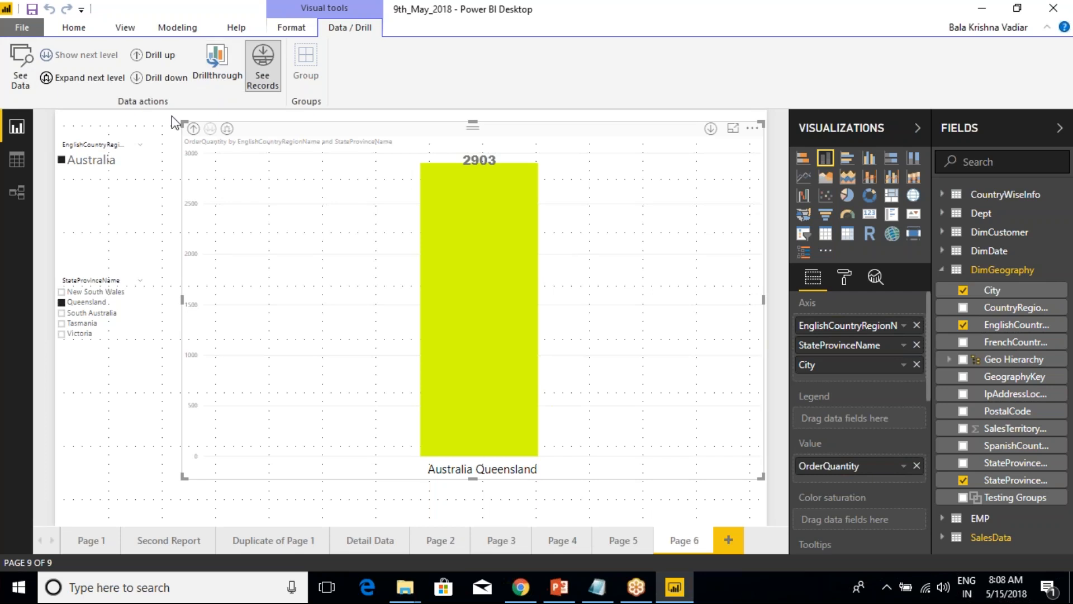
pyautogui.click(293, 29)
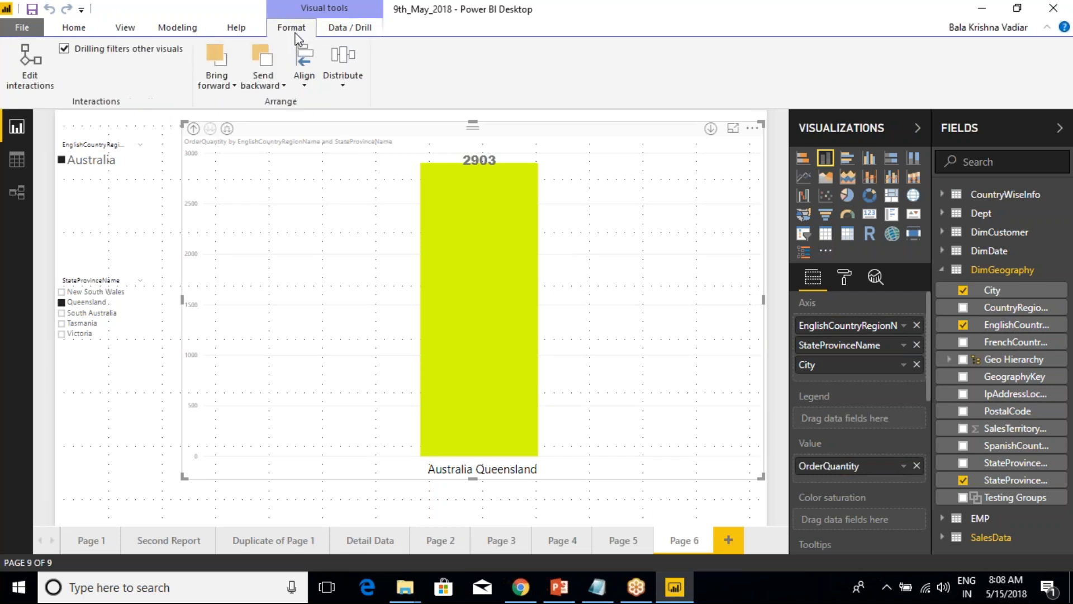
pyautogui.click(332, 29)
pyautogui.click(246, 34)
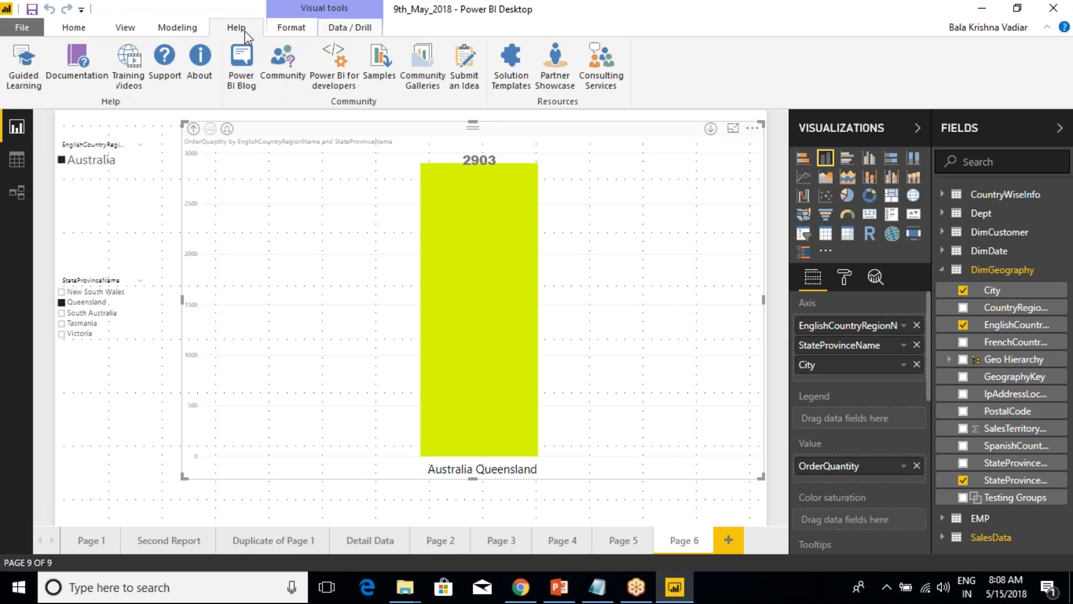
pyautogui.click(124, 28)
pyautogui.click(75, 29)
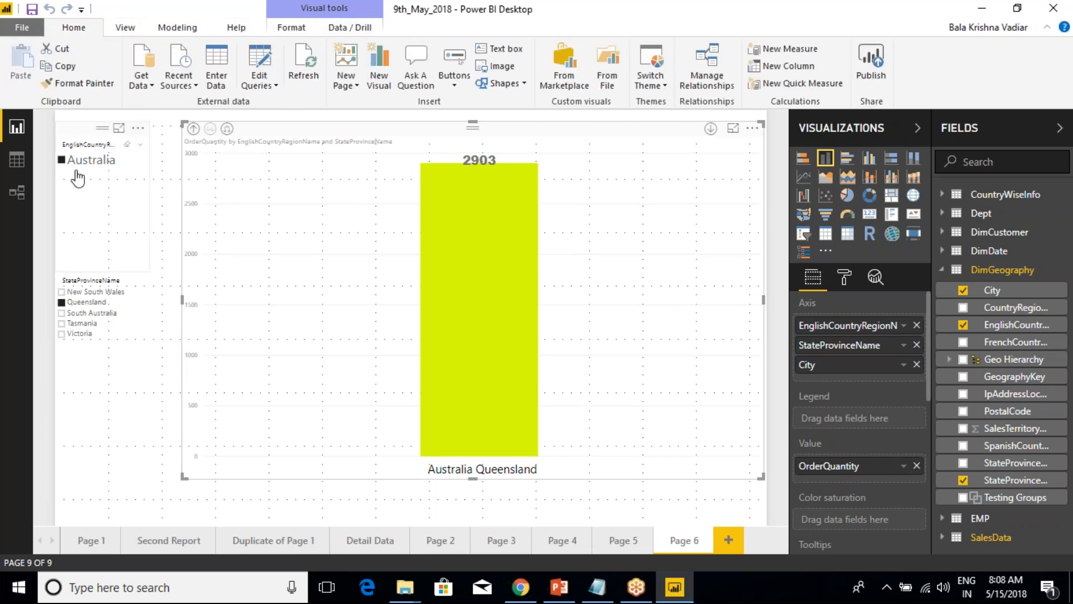
# Open the CountryWiseInfo table in Data view and check the format options for the EnglishCountryRegionName column.
pyautogui.click(177, 28)
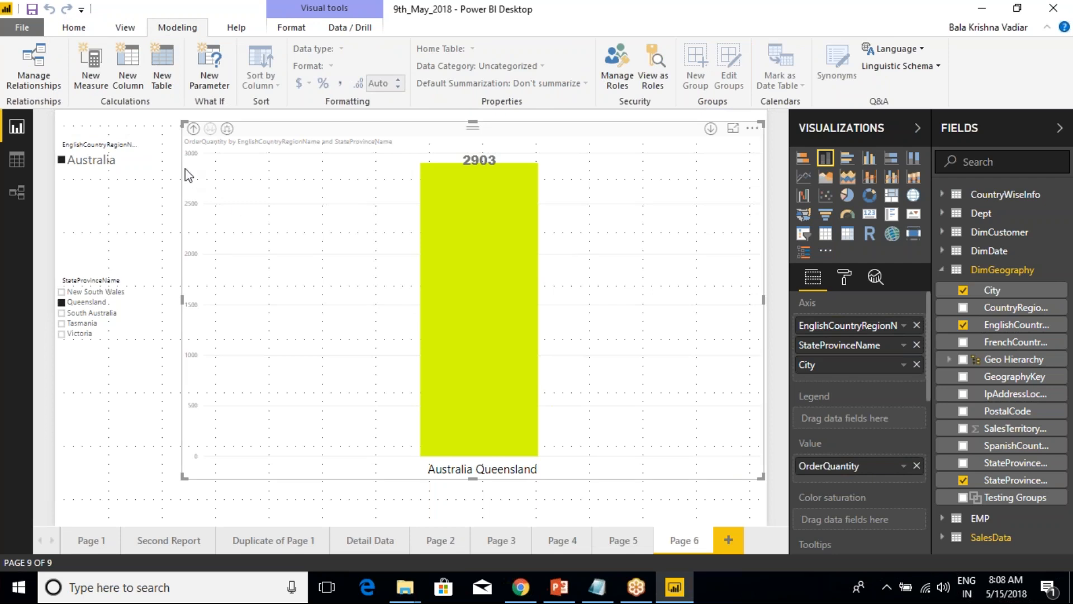
pyautogui.click(19, 159)
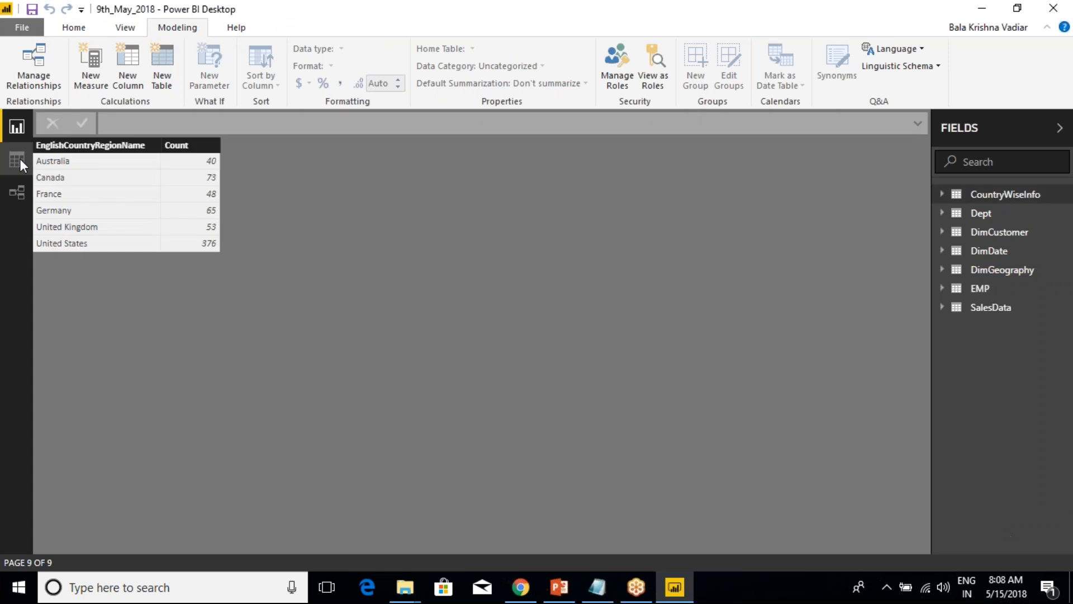
pyautogui.click(67, 148)
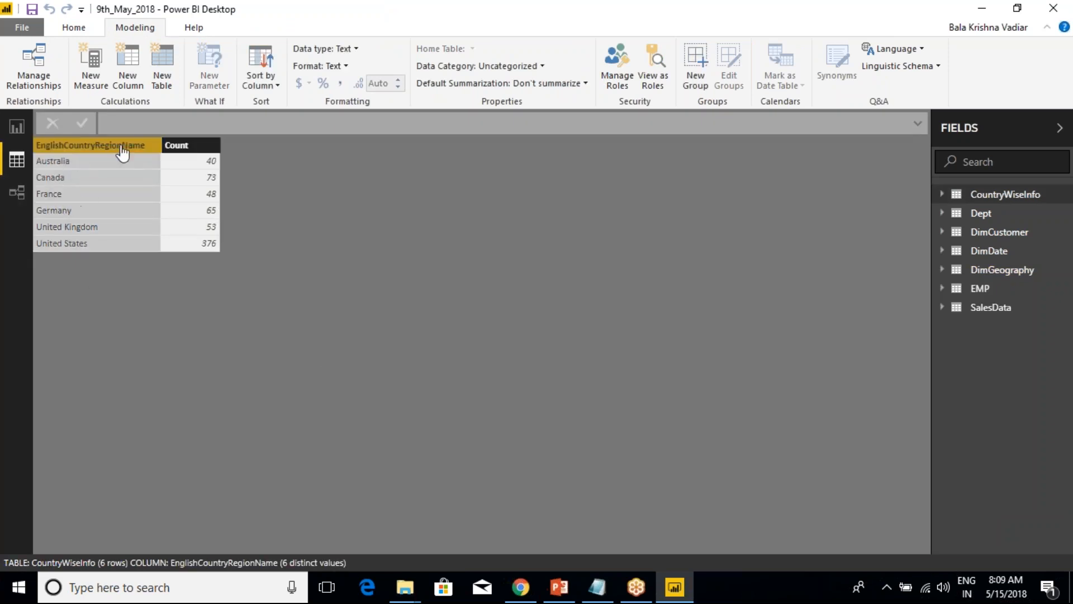
pyautogui.click(346, 67)
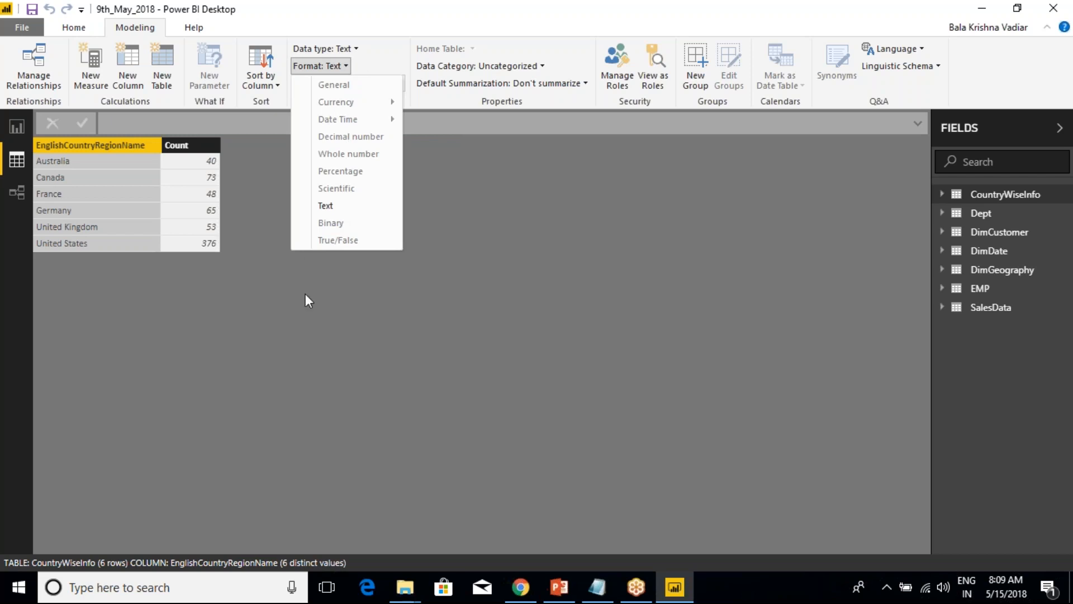
pyautogui.click(451, 282)
# Look through the currency formats for the Count column, but format it as Percentage.
pyautogui.click(192, 149)
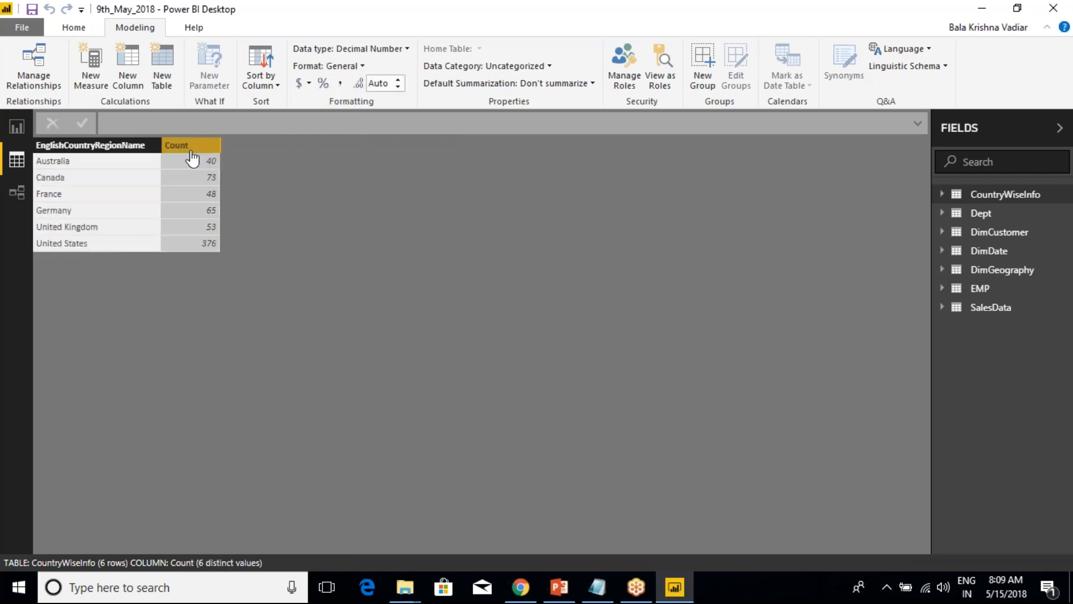
pyautogui.click(357, 66)
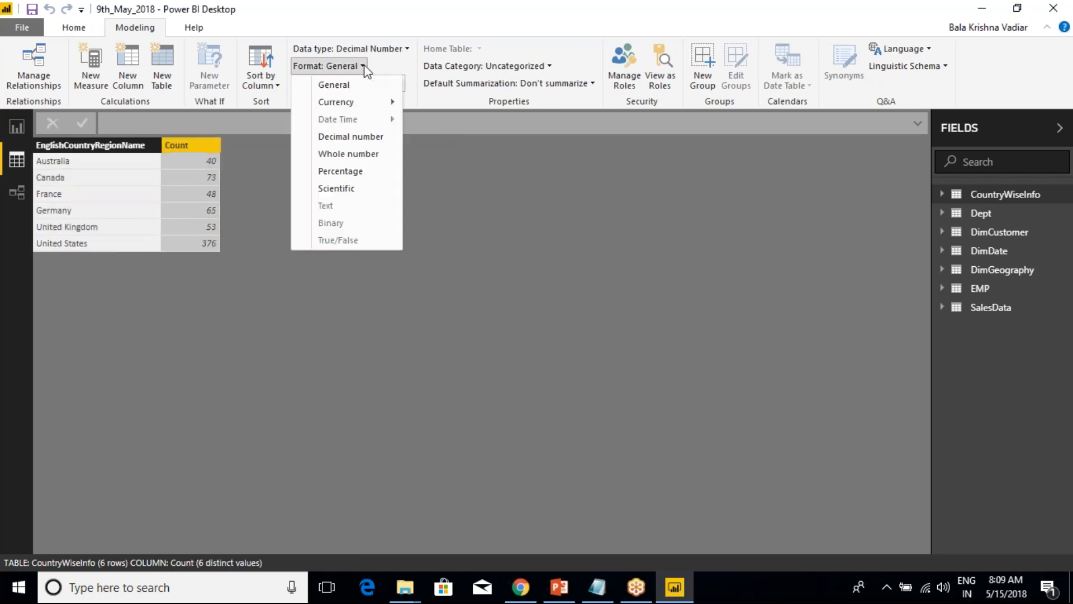
pyautogui.click(370, 105)
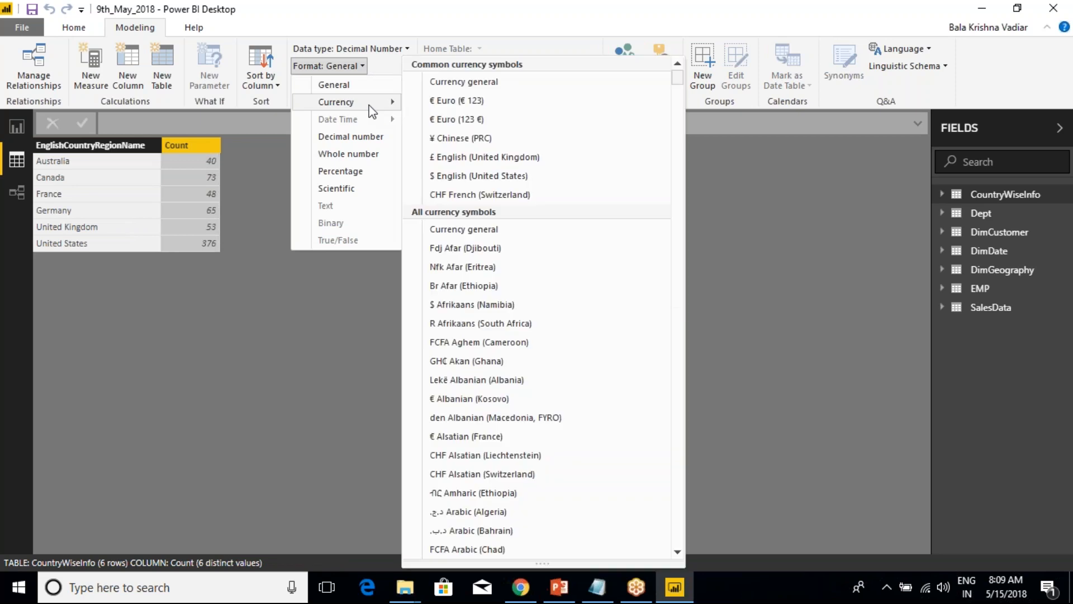
pyautogui.click(378, 172)
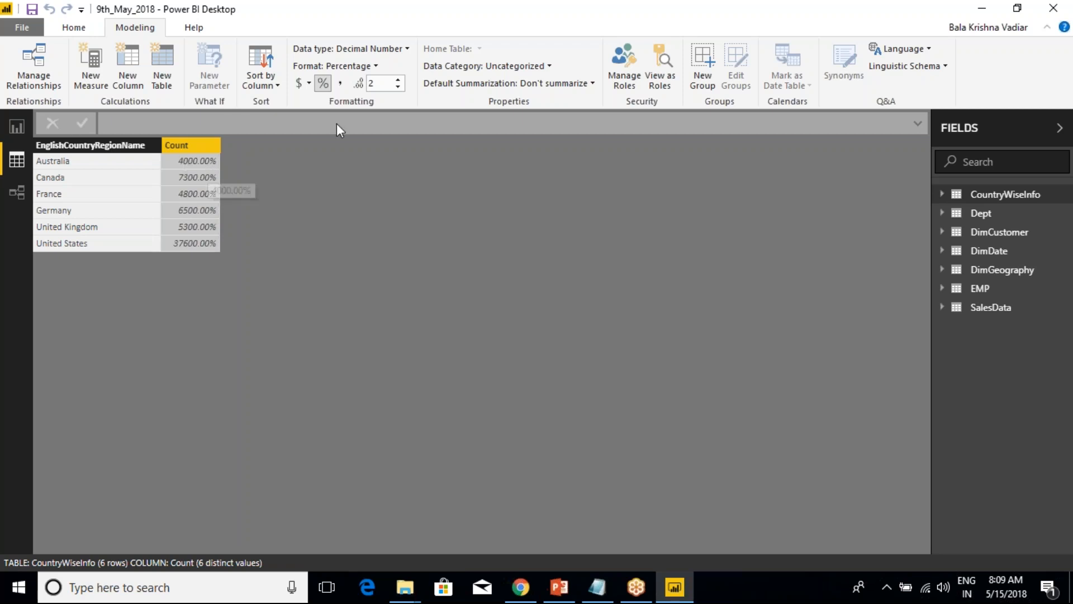
# Return the Count column's format to General and review the available formats once more.
pyautogui.click(377, 67)
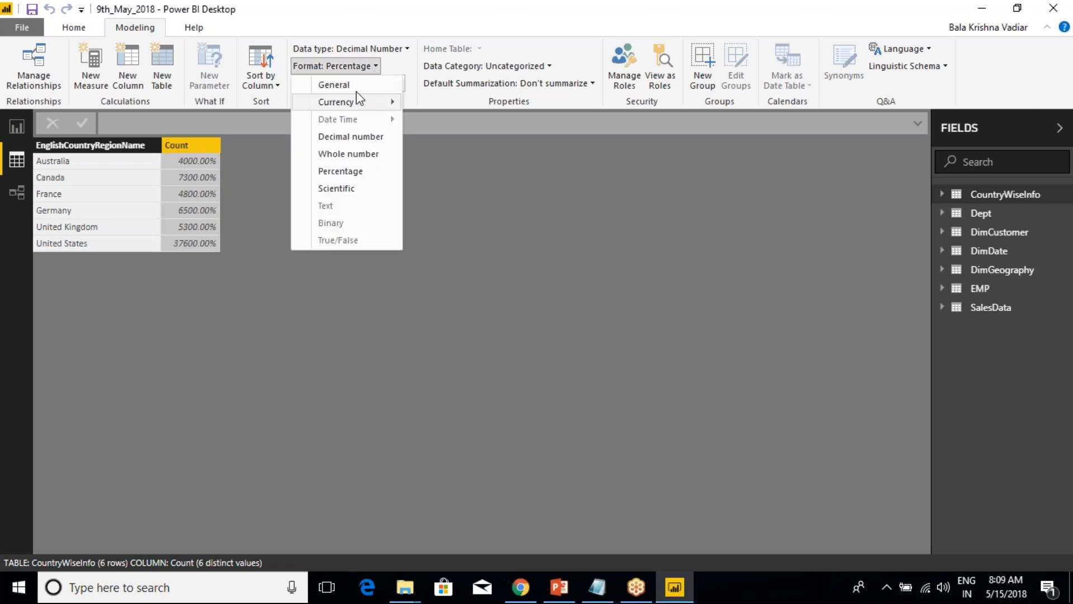
pyautogui.click(341, 85)
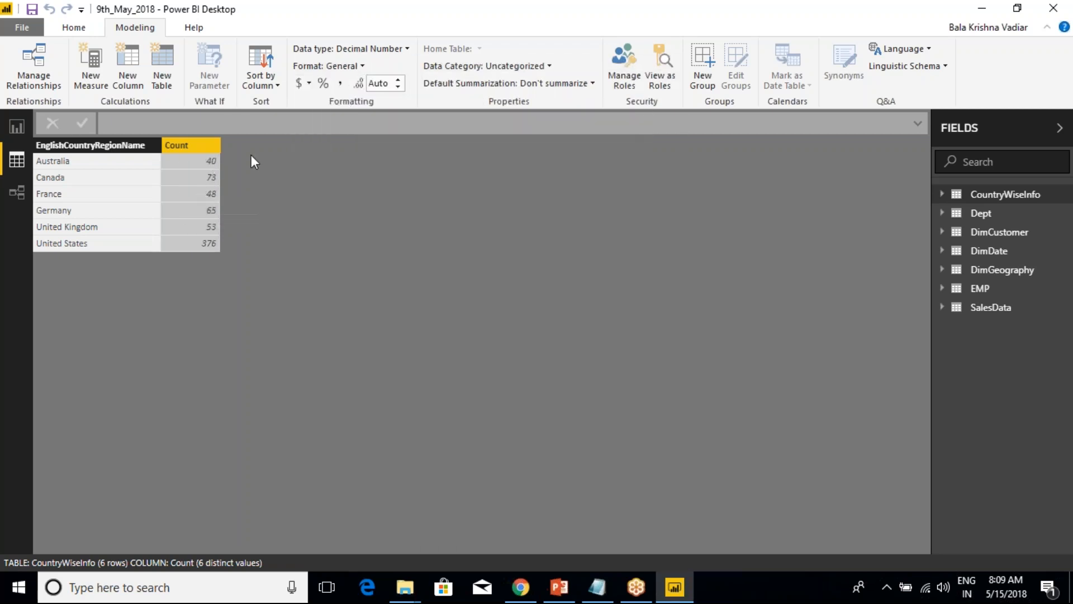
pyautogui.click(361, 68)
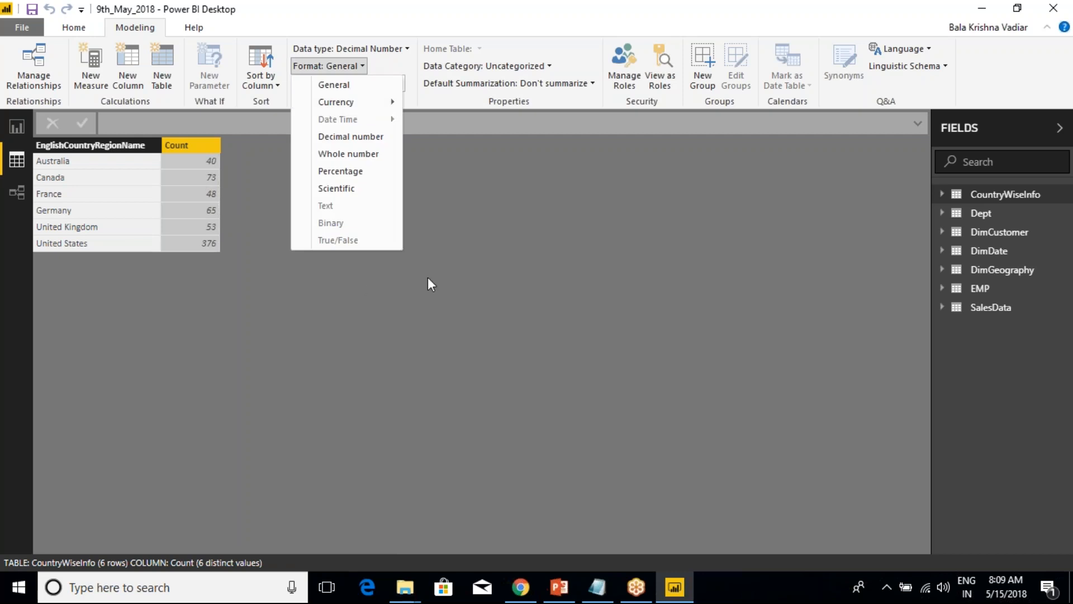
pyautogui.click(433, 291)
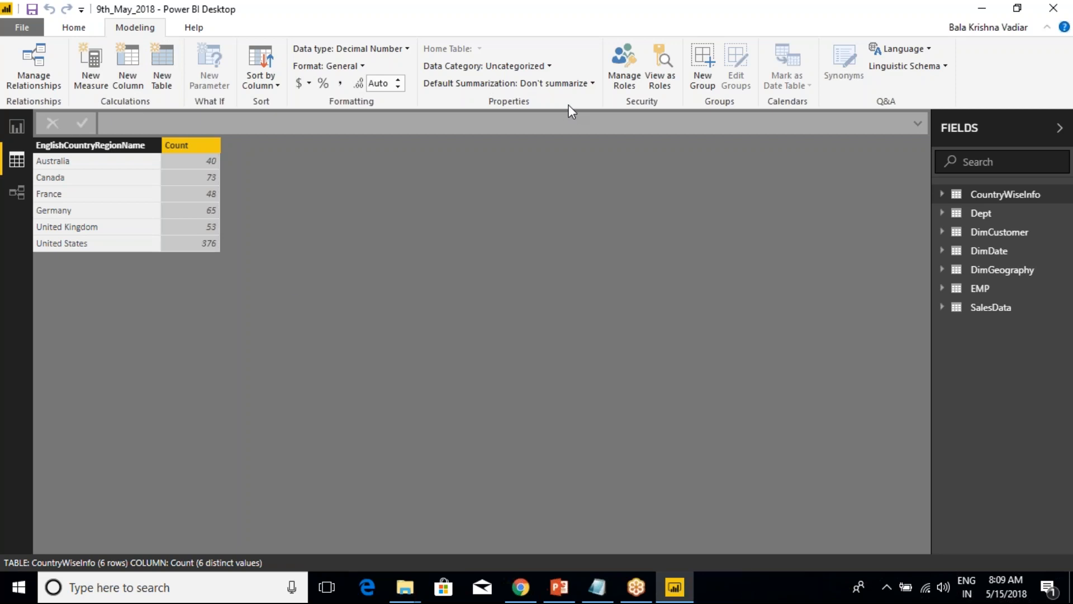
pyautogui.hotkey('ctrl', '2')
pyautogui.moveTo(586, 17)
pyautogui.mouseDown()
pyautogui.moveTo(634, 90)
pyautogui.moveTo(681, 123)
pyautogui.mouseUp()
pyautogui.moveTo(597, 95); pyautogui.dragTo(615, 50)
pyautogui.moveTo(648, 88)
pyautogui.mouseDown()
pyautogui.moveTo(659, 51)
pyautogui.moveTo(587, 101)
pyautogui.moveTo(648, 49)
pyautogui.mouseUp()
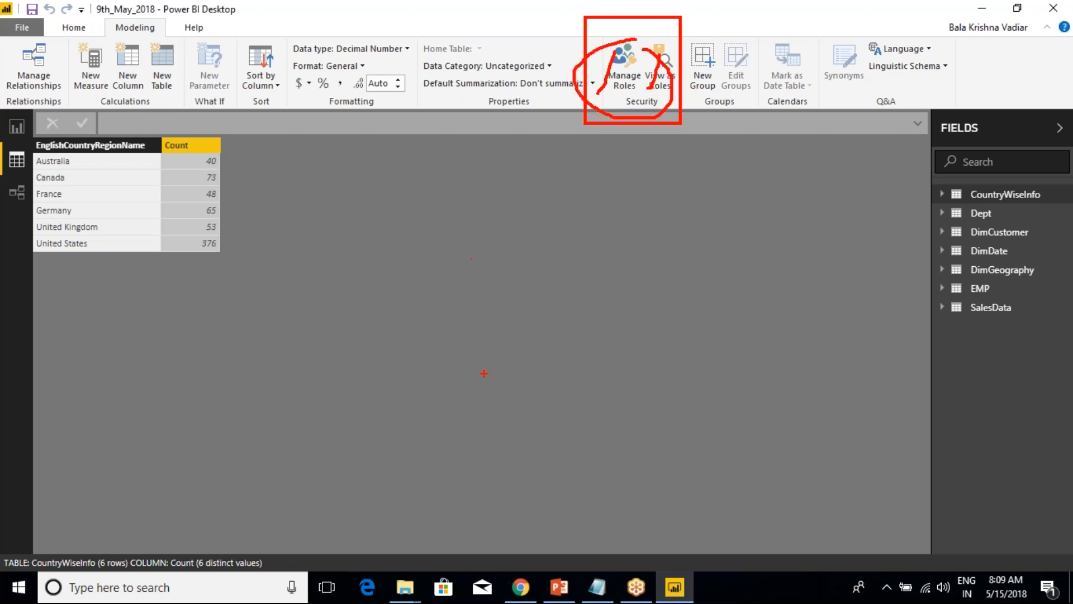
pyautogui.press('Escape')
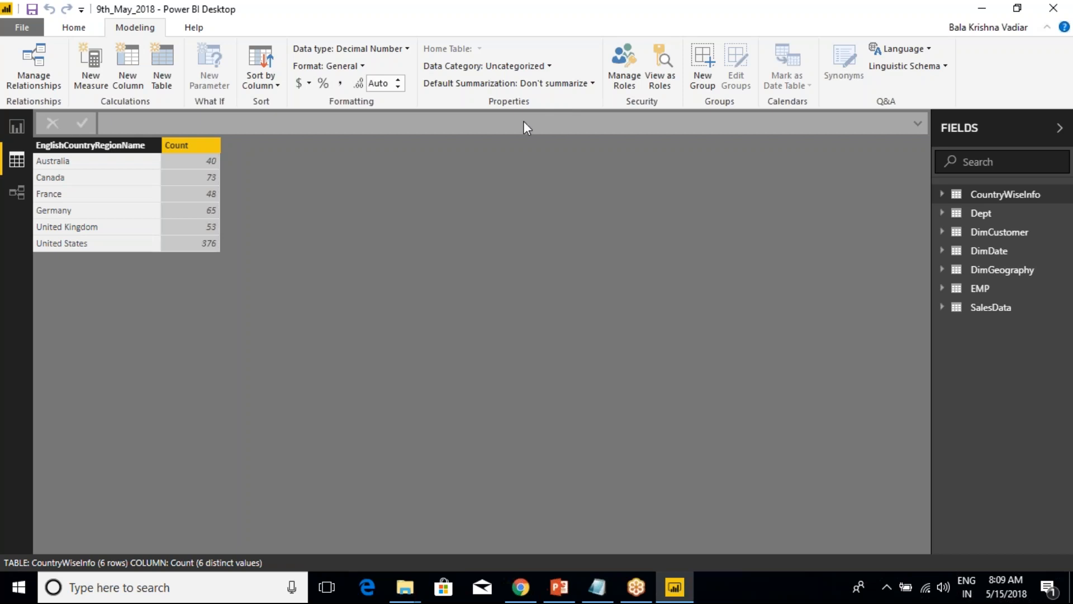
# Switch to the Class Notes in Notepad and copy the "-----TOMORROW ---> We need to Discuss Pending Menu Options......" line.
pyautogui.click(598, 587)
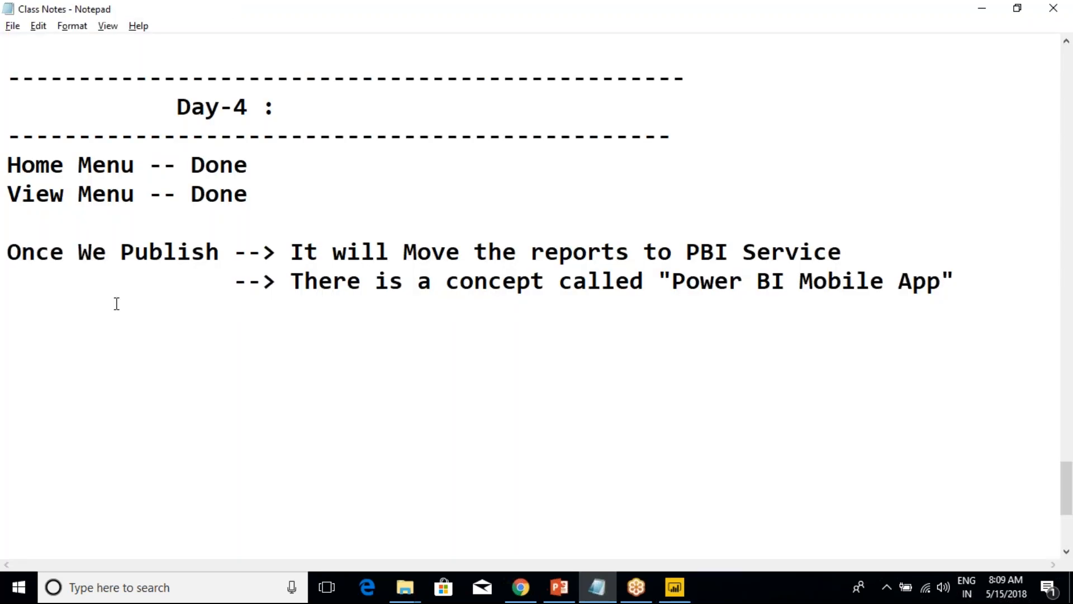
pyautogui.scroll(4, 279, 239)
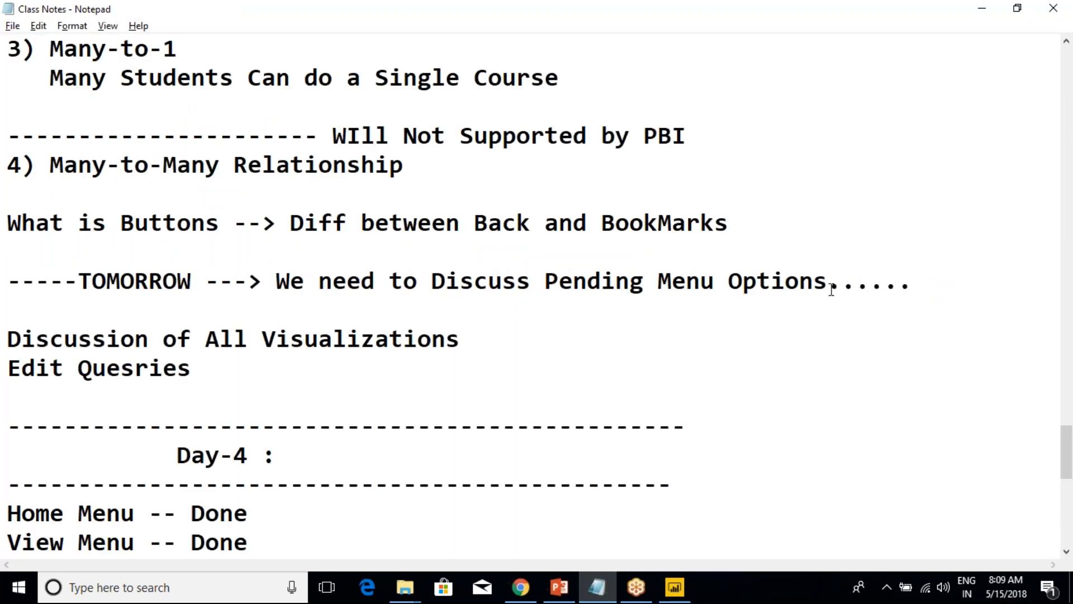
pyautogui.moveTo(921, 282); pyautogui.dragTo(7, 282)
pyautogui.hotkey('ctrl', 'c')
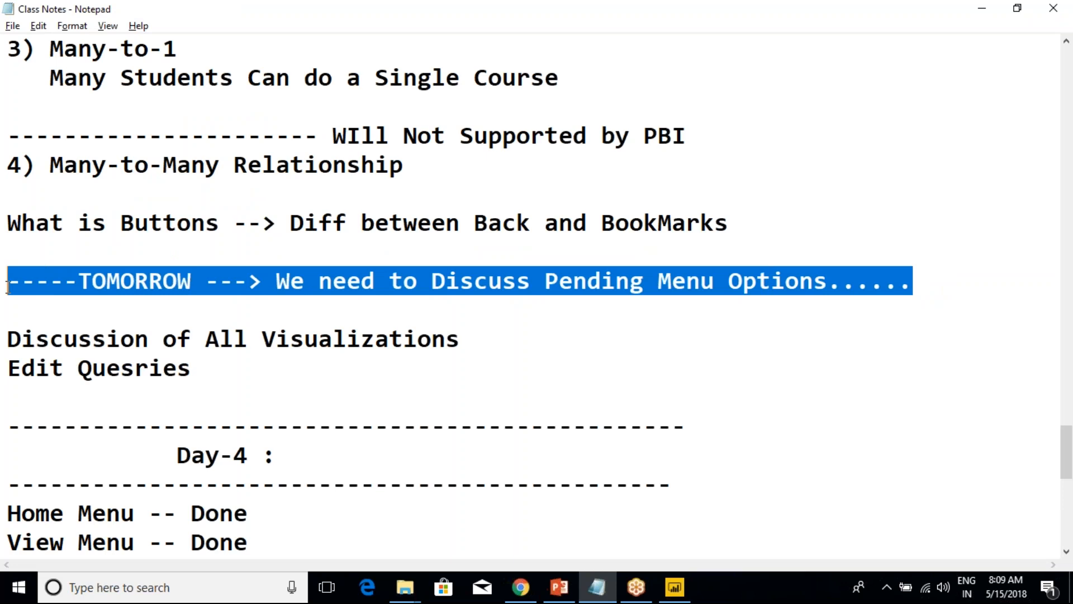
pyautogui.scroll(-4, 285, 364)
pyautogui.click(196, 347)
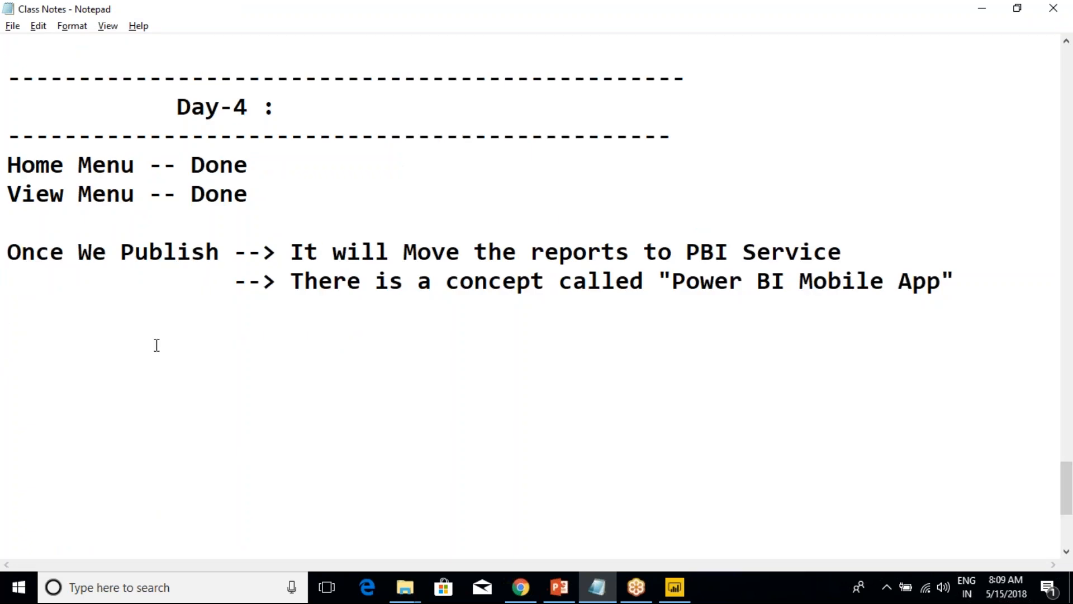
# Change the Day-4 heading in the notes to Day-5.
pyautogui.scroll(3, 156, 345)
pyautogui.click(252, 369)
pyautogui.press('BackSpace')
pyautogui.write('5')
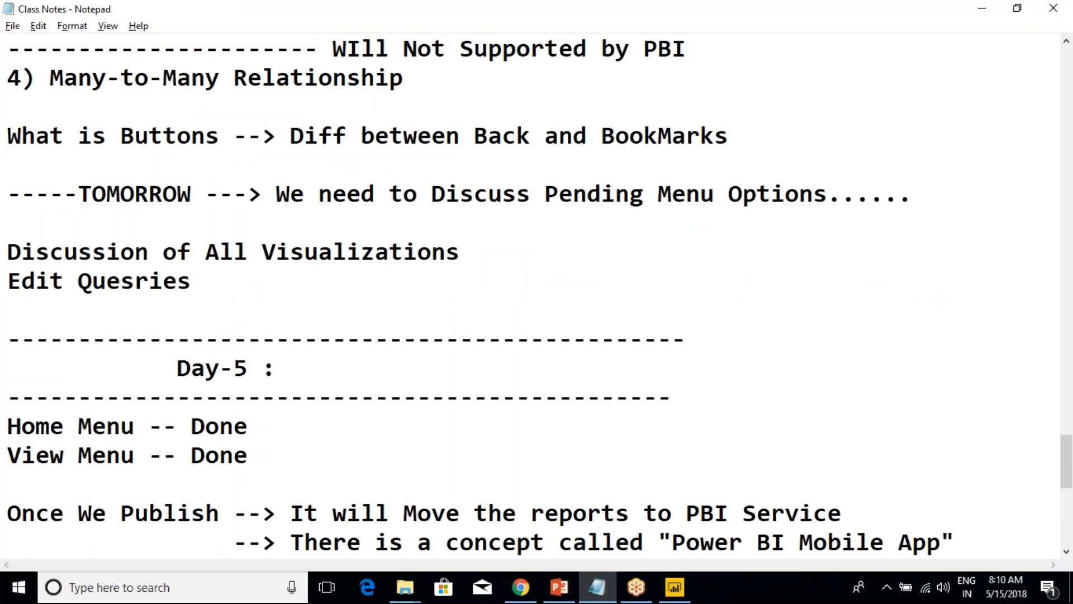
# Paste the copied TOMORROW line below the Power BI Mobile App note and replace "Pending Menu" with "Modelling".
pyautogui.scroll(-3, 255, 383)
pyautogui.click(92, 339)
pyautogui.hotkey('ctrl', 'v')
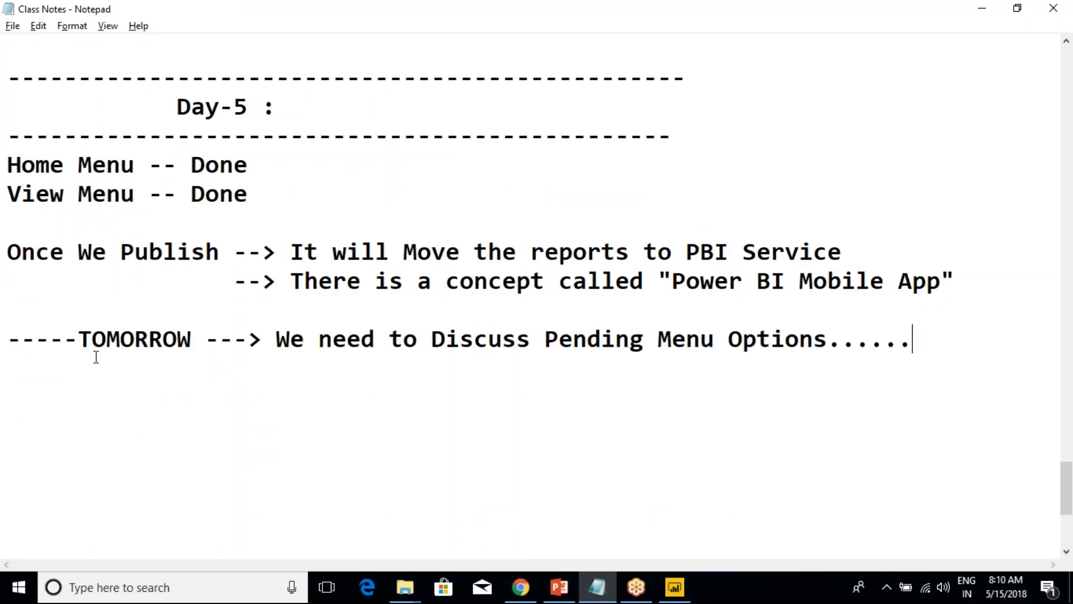
pyautogui.moveTo(545, 342); pyautogui.dragTo(712, 344)
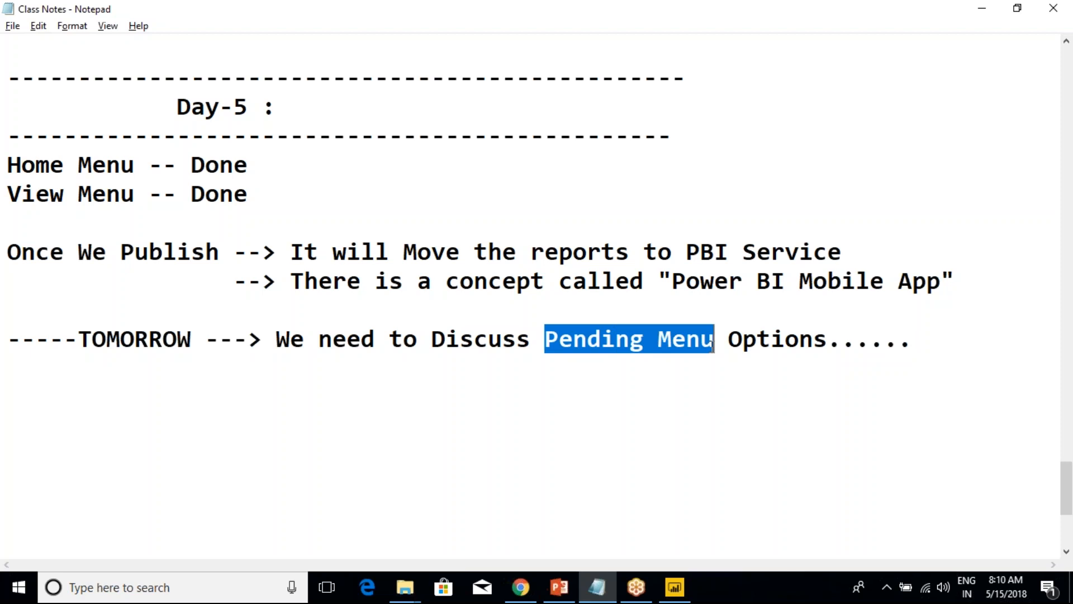
pyautogui.press('Delete')
pyautogui.write('Modelling')
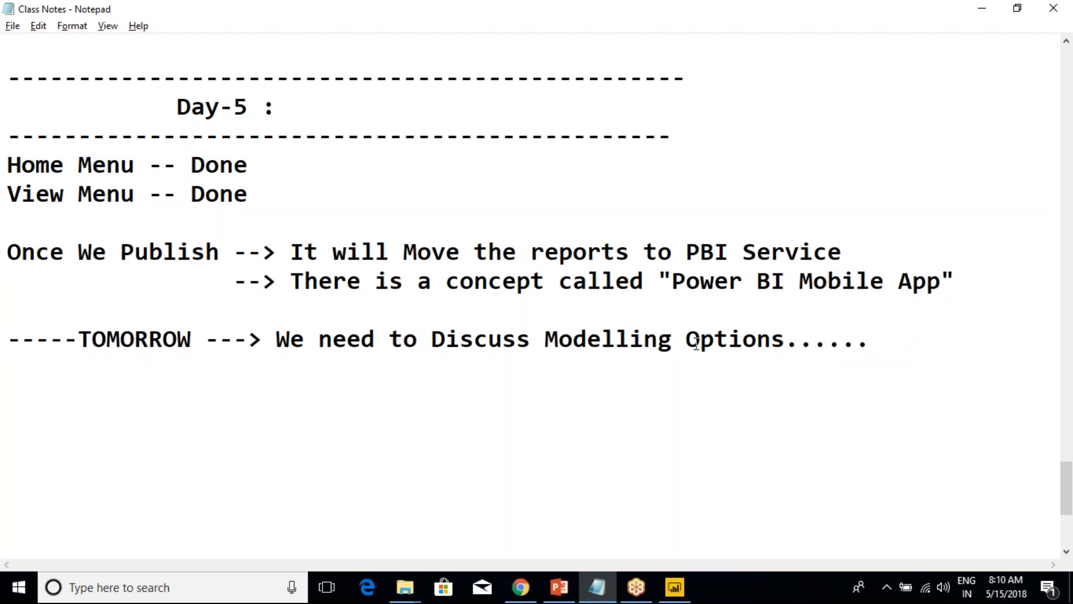
# Add the line "in first 20 Minutes of Time." under the Modelling Options line, followed by blank lines.
pyautogui.click(871, 342)
pyautogui.press('Return')
pyautogui.write('in first 10 minutes o')
pyautogui.press('BackSpace')
pyautogui.press('BackSpace')
pyautogui.press('BackSpace')
pyautogui.press('BackSpace')
pyautogui.press('BackSpace')
pyautogui.press('BackSpace')
pyautogui.press('BackSpace')
pyautogui.press('BackSpace')
pyautogui.press('BackSpace')
pyautogui.press('BackSpace')
pyautogui.press('BackSpace')
pyautogui.press('BackSpace')
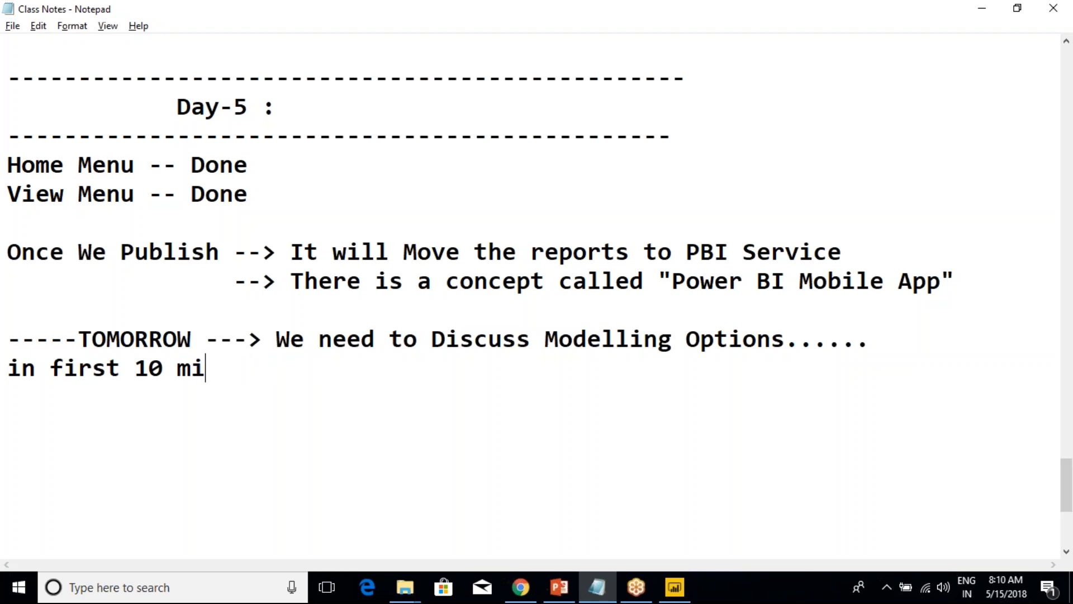
pyautogui.write('20 Minutes of Time')
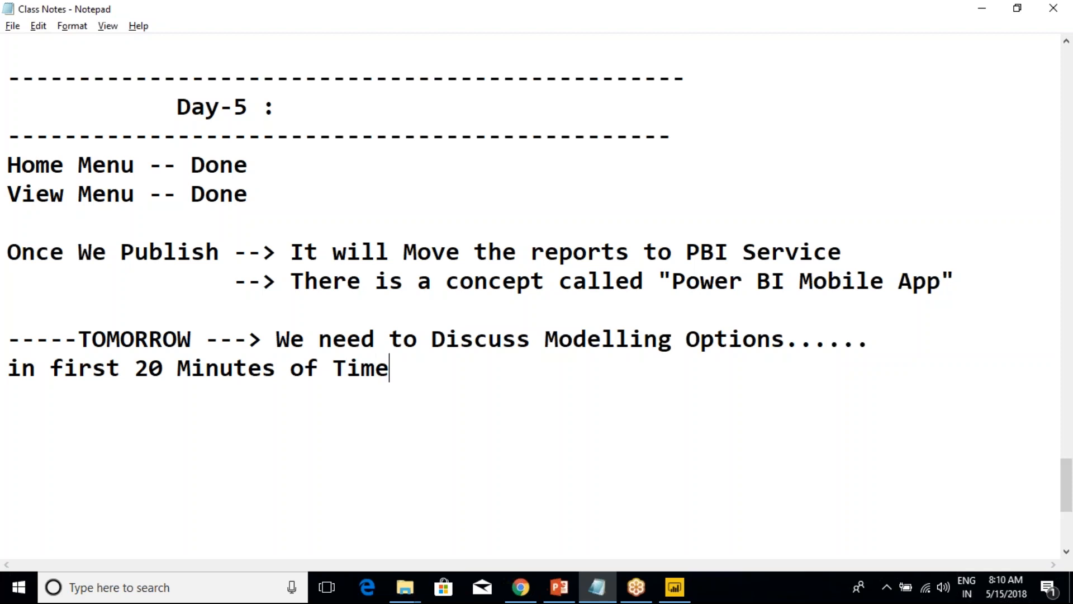
pyautogui.write('.')
pyautogui.press('Return')
pyautogui.scroll(-2, 804, 361)
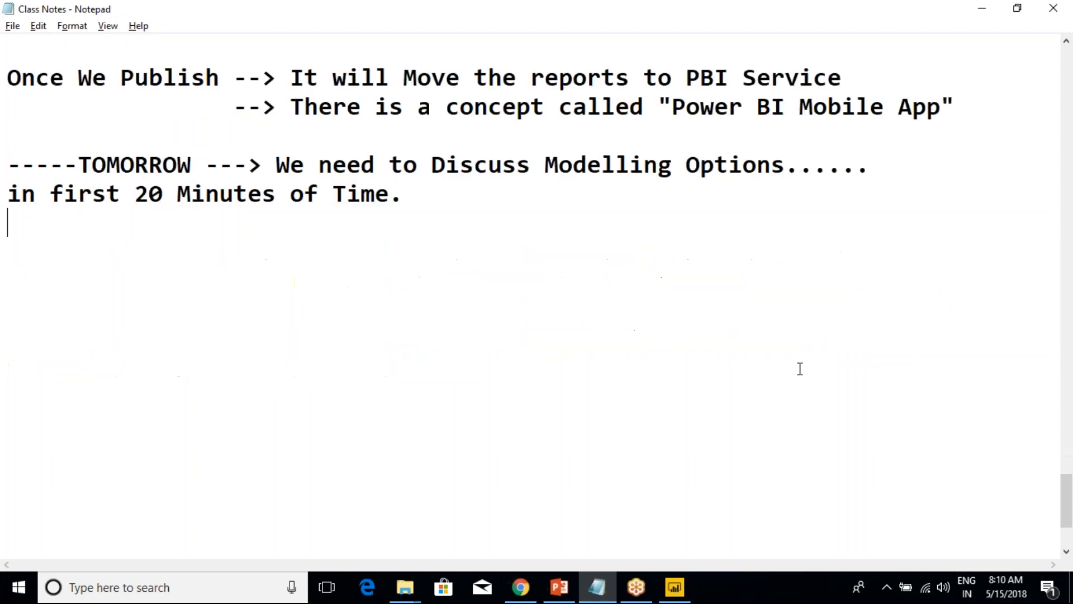
pyautogui.press('Return')
# Move the earlier block from the Pending Menu Options line through "Edit Quesries" to the end of the notes.
pyautogui.scroll(5, 531, 297)
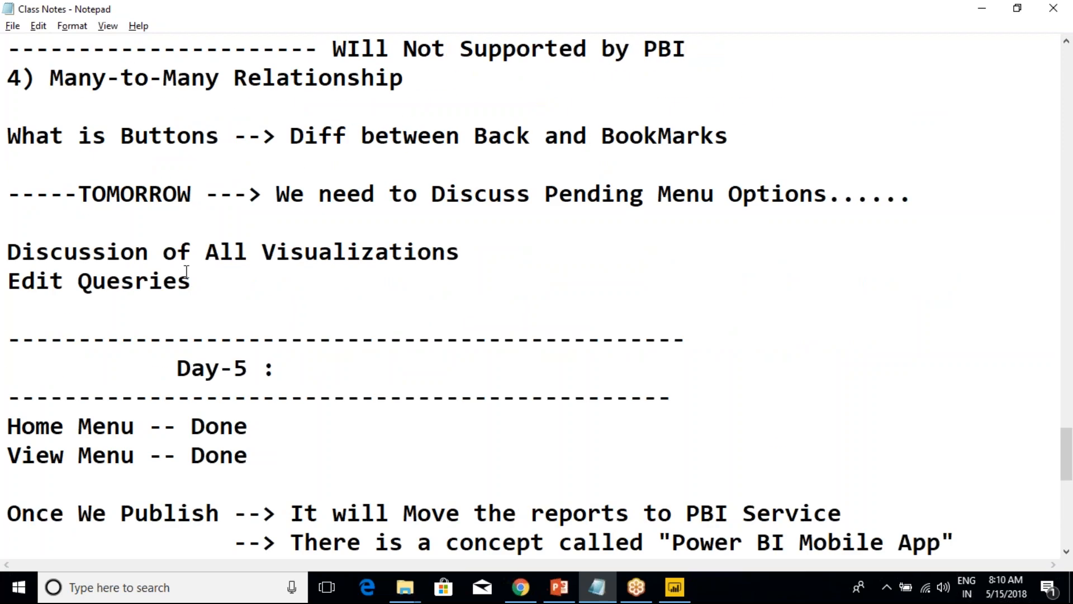
pyautogui.moveTo(192, 282); pyautogui.dragTo(7, 193)
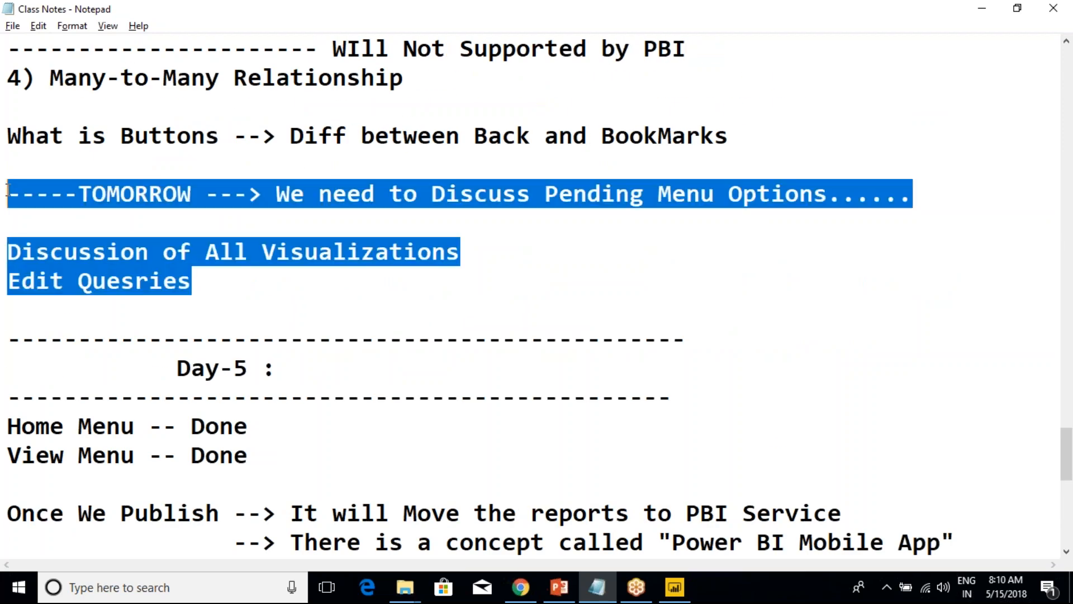
pyautogui.press('Delete')
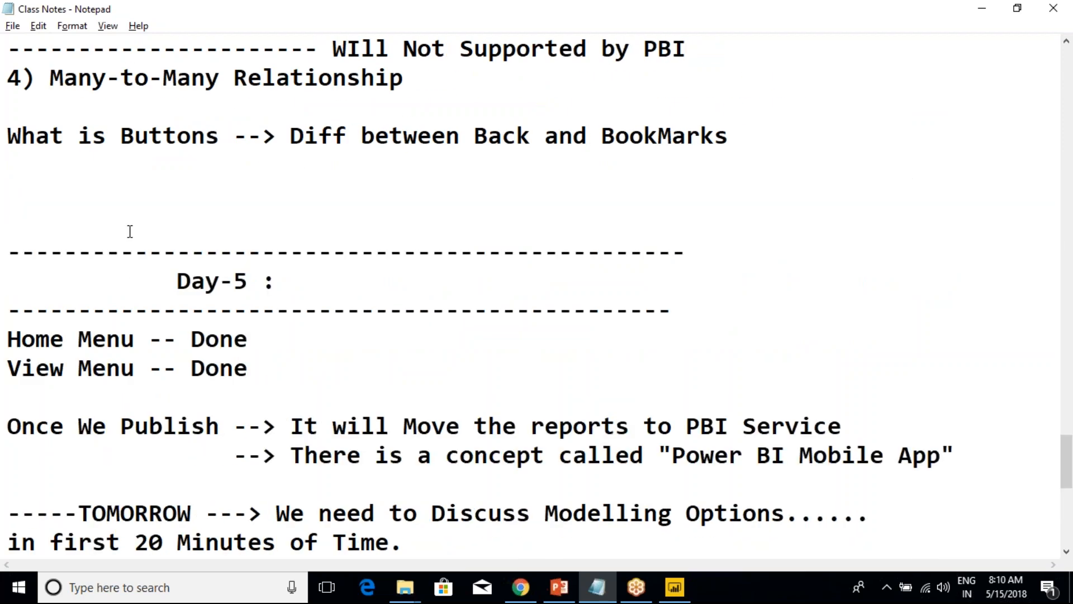
pyautogui.scroll(-5, 141, 275)
pyautogui.hotkey('ctrl', 'z')
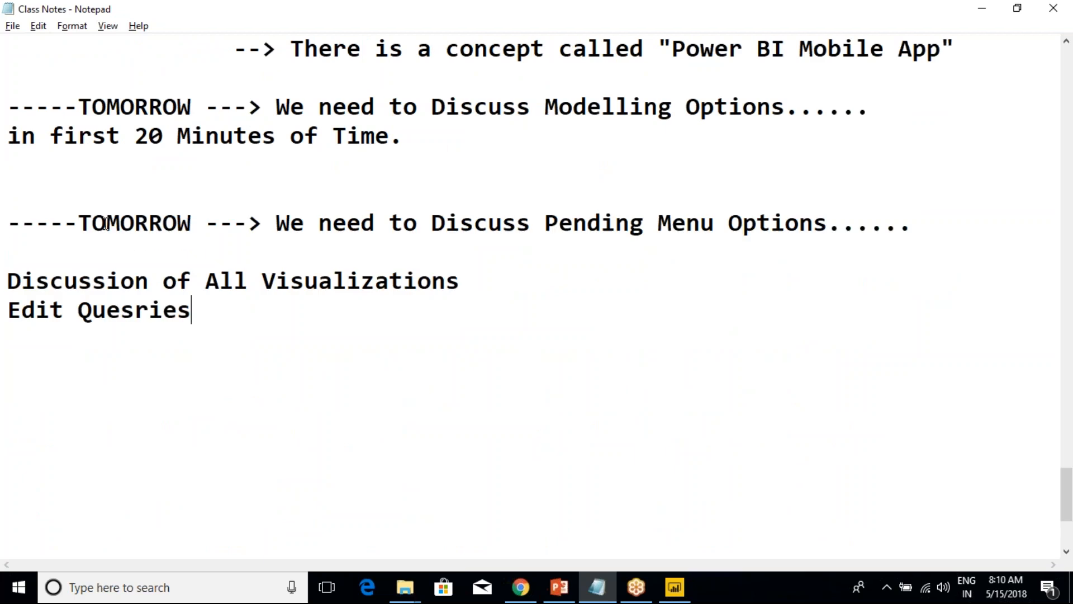
# Delete the moved "We need to Discuss Pending Menu Options" line and the extra blank lines around it.
pyautogui.moveTo(944, 230); pyautogui.dragTo(8, 158)
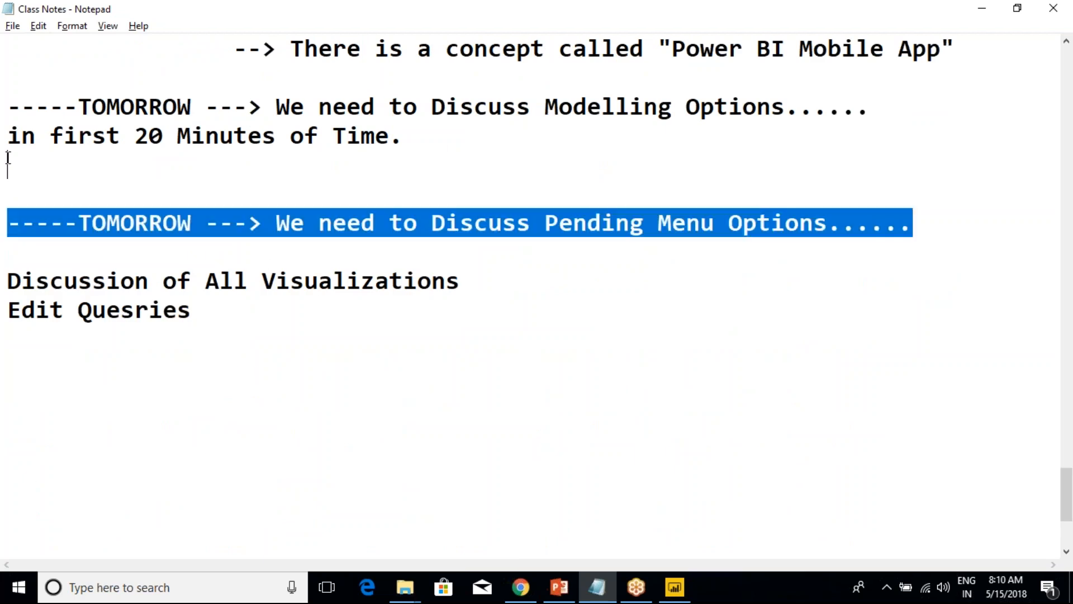
pyautogui.press('Delete')
pyautogui.press('Delete')
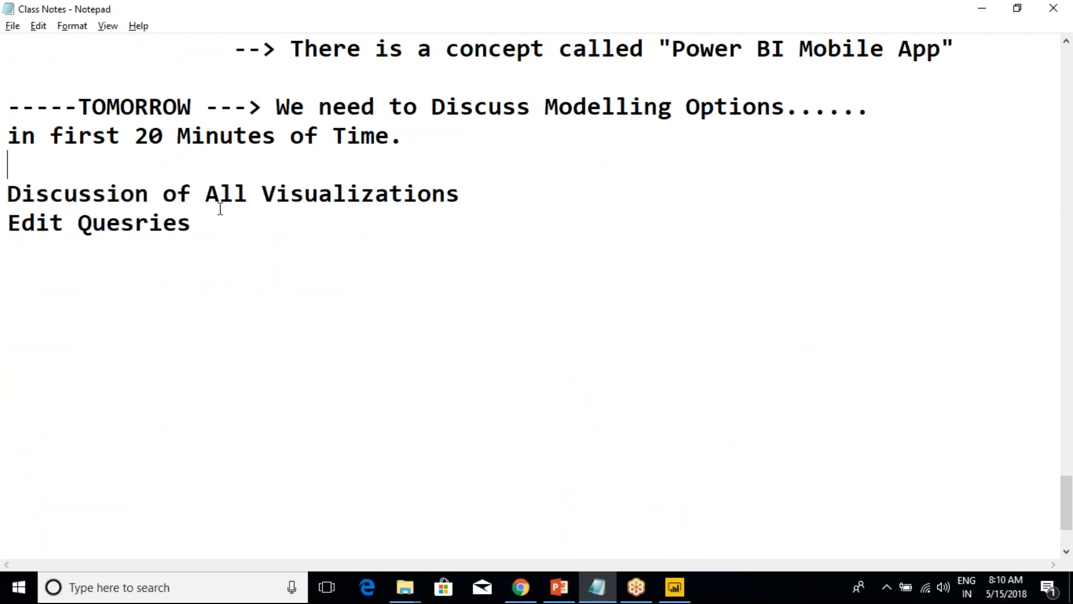
# Save the Class Notes file and close Notepad.
pyautogui.moveTo(215, 226); pyautogui.dragTo(8, 107)
pyautogui.click(91, 159)
pyautogui.click(13, 26)
pyautogui.click(35, 77)
pyautogui.click(1045, 17)
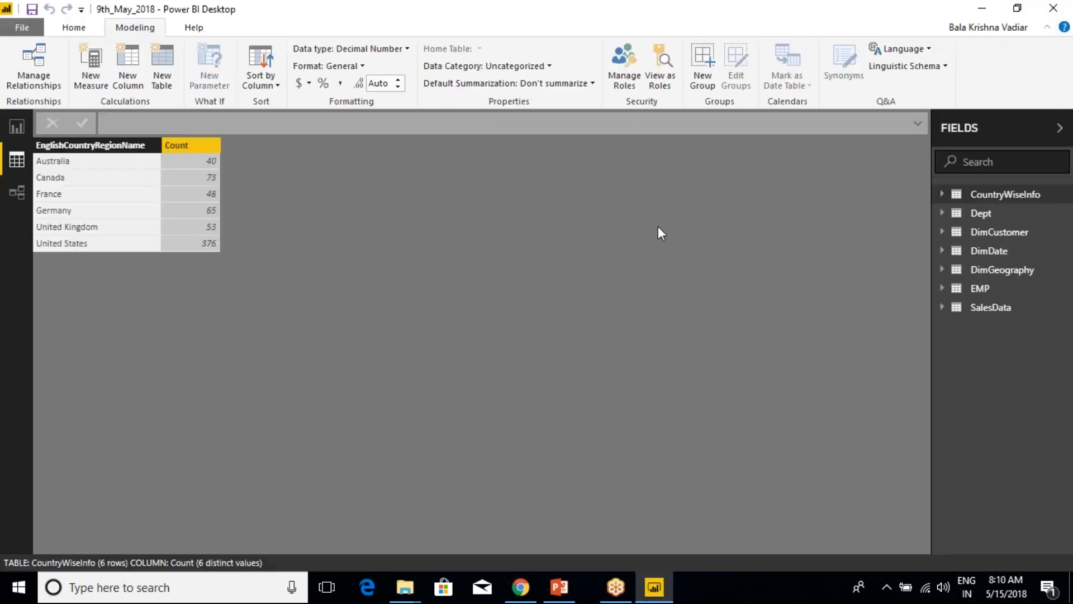